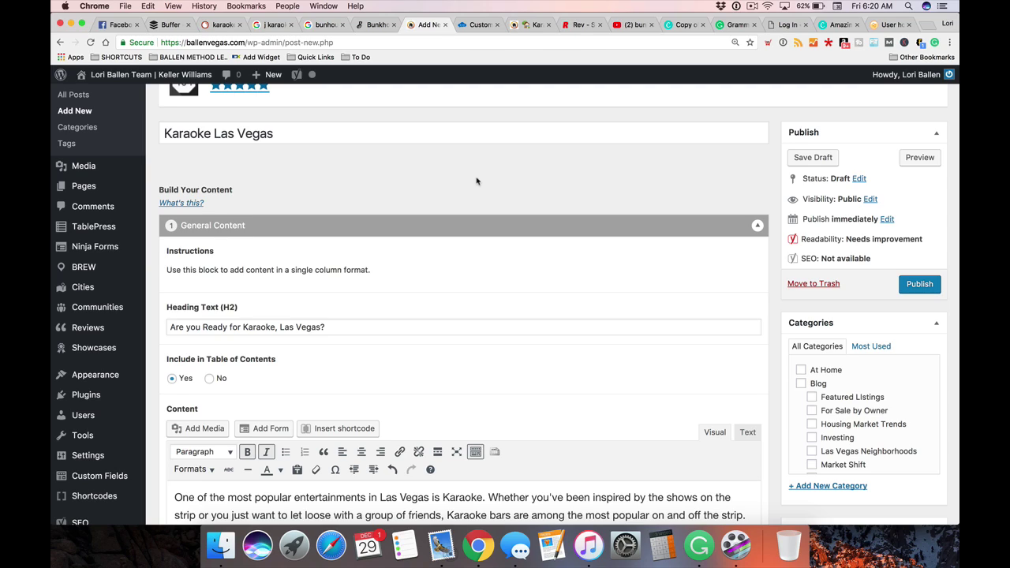
Select the 'Karaoke Las Vegas' post title, then switch to the Crowd Content karaoke article
left_click_drag(276, 134, 137, 129)
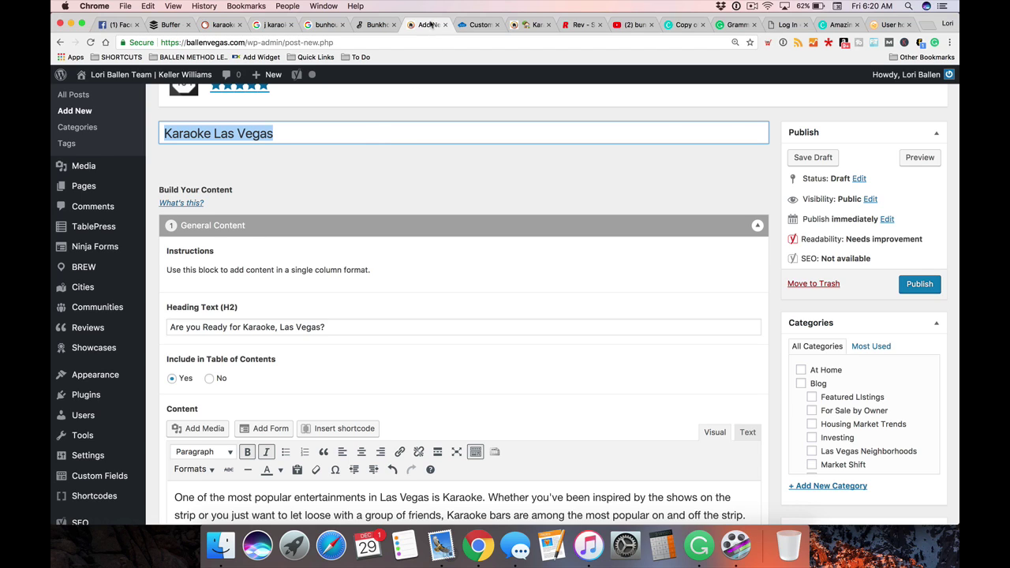
left_click(480, 25)
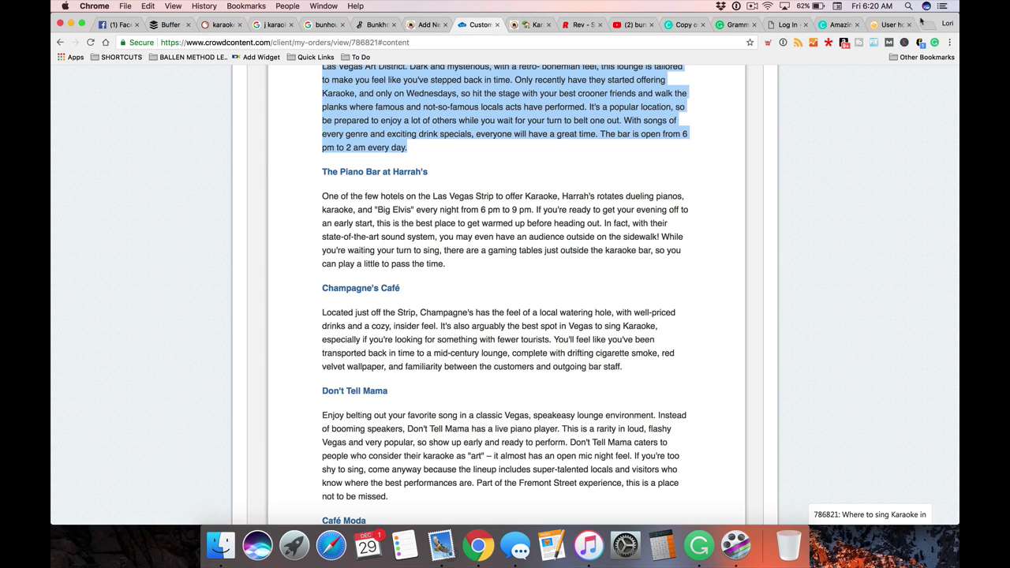
Load loristools.com in the address bar
left_click(577, 27)
key("super+l")
type("loristools.com")
key("Return")
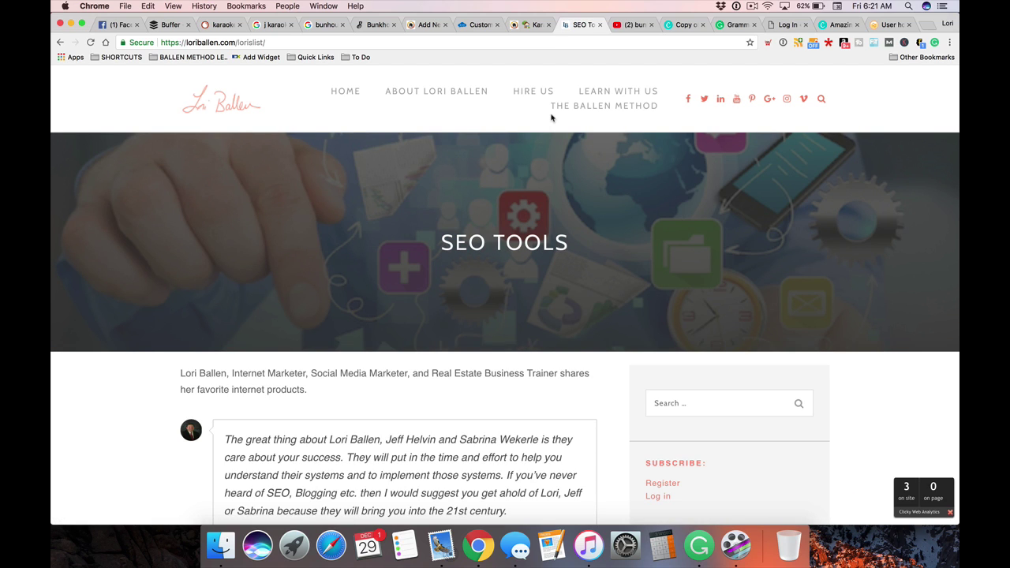
Follow the tools list's Crowd Content entry to crowdcontent.com, then return to the karaoke article
scroll(392, 222, "down", 4)
scroll(393, 222, "down", 12)
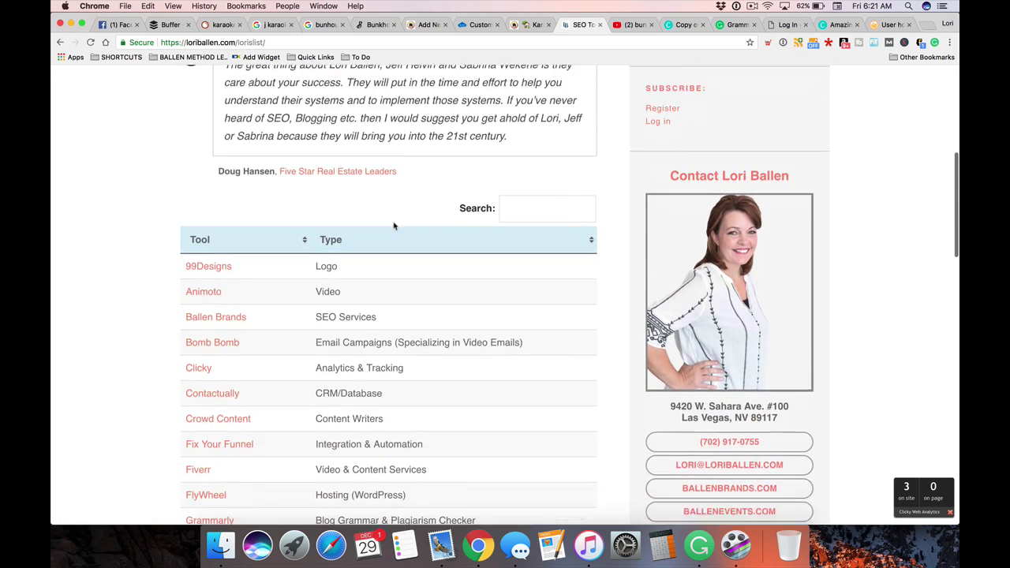
scroll(116, 204, "up", 1)
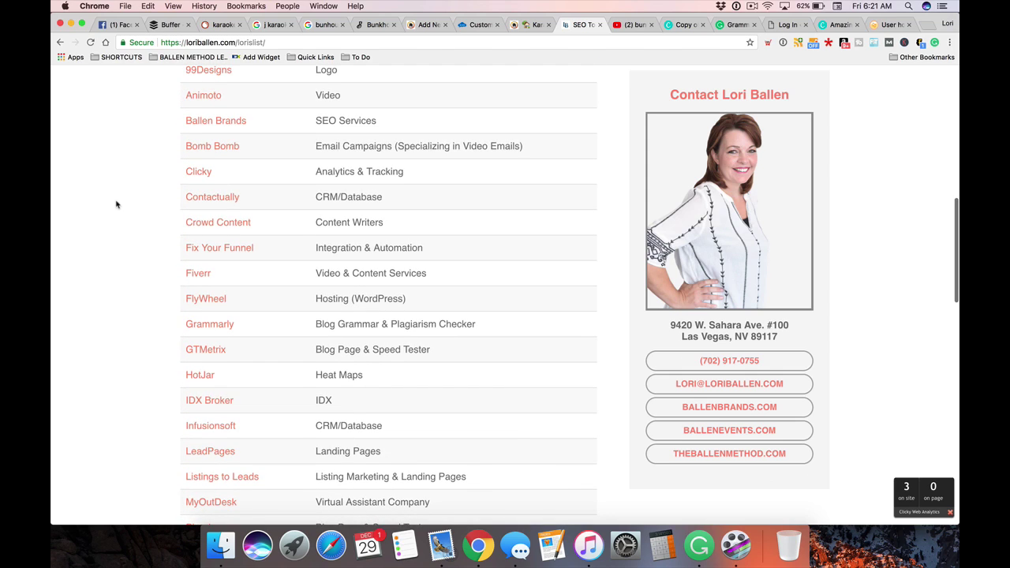
left_click(225, 228)
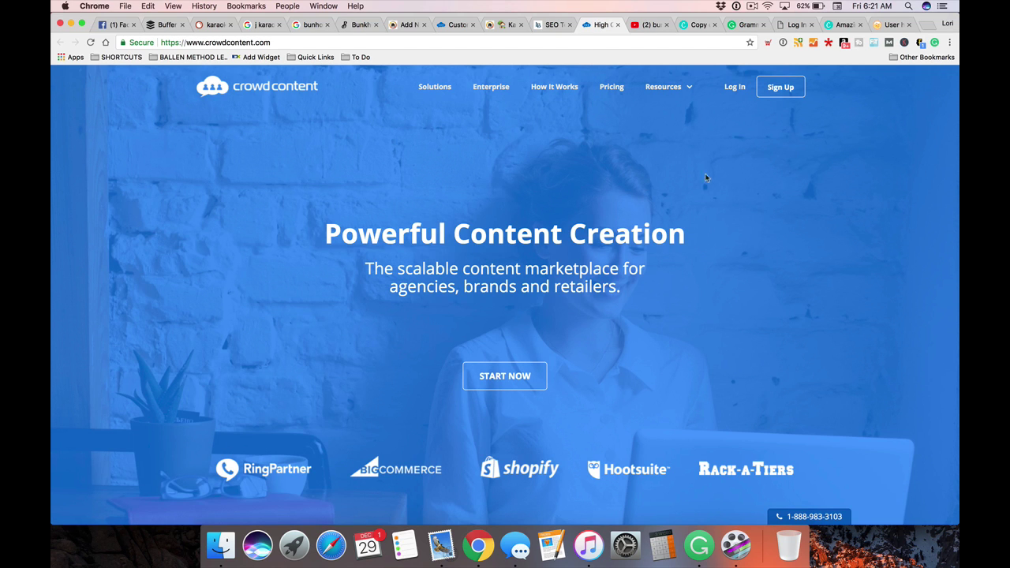
mouse_move(636, 95)
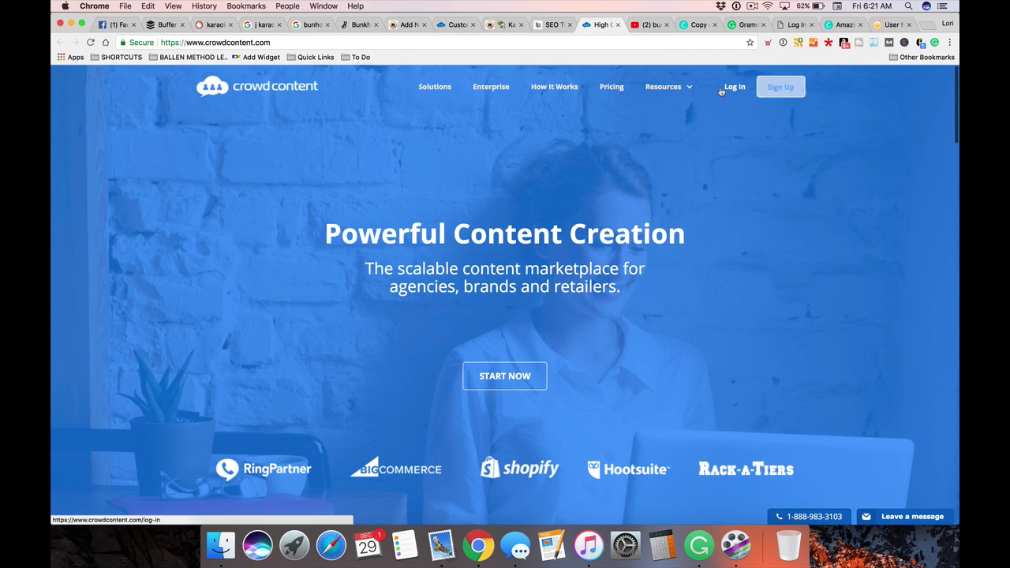
left_click(456, 25)
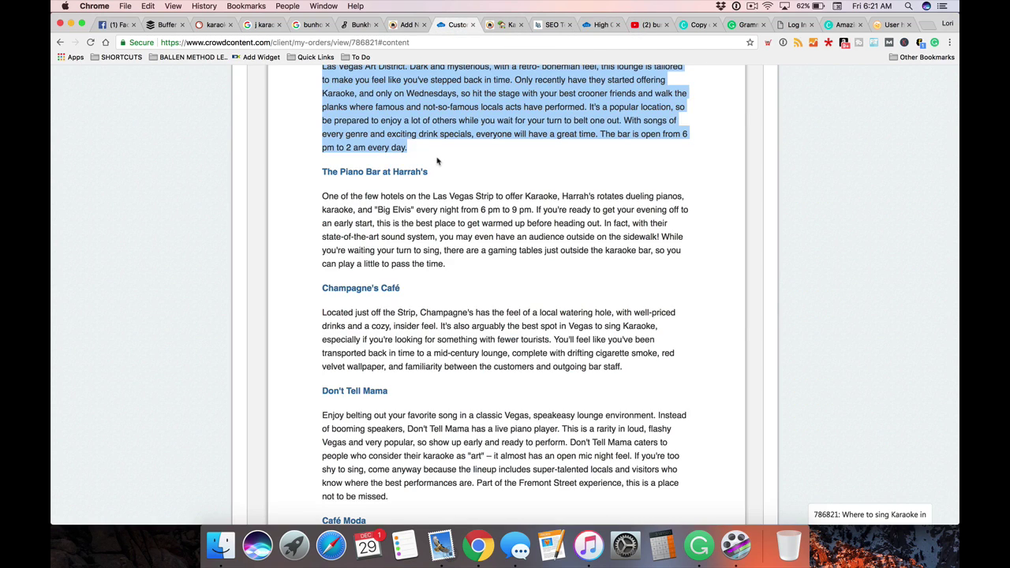
Open the karaoke order's Order Summary in a new tab and switch to it
scroll(437, 161, "up", 15)
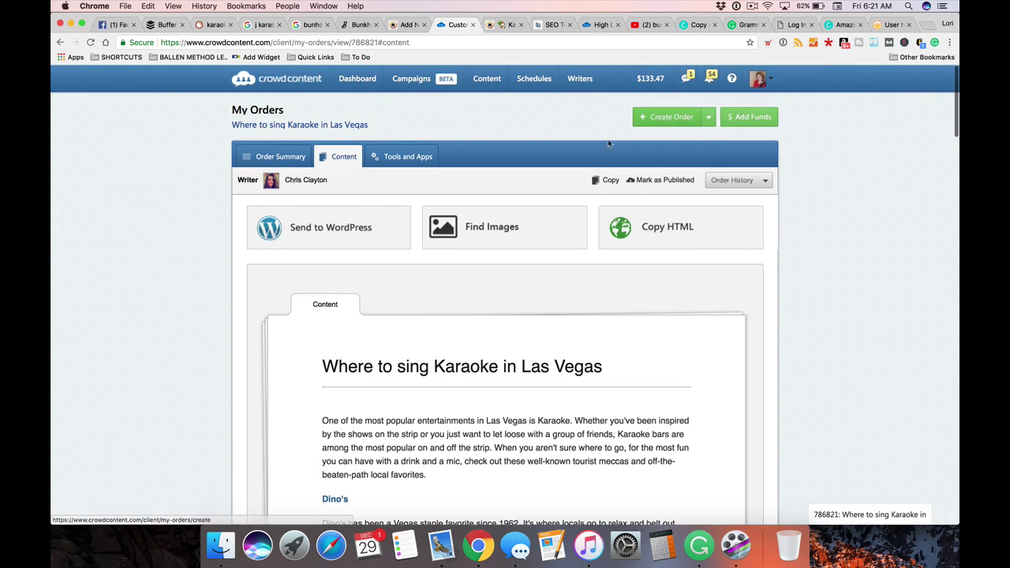
scroll(272, 158, "down", 1)
right_click(276, 127)
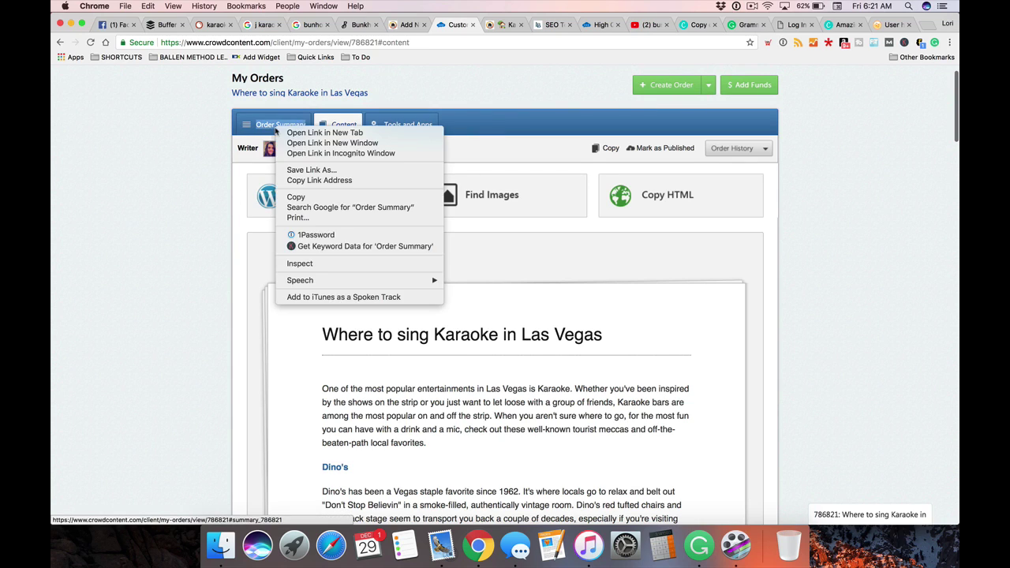
left_click(301, 132)
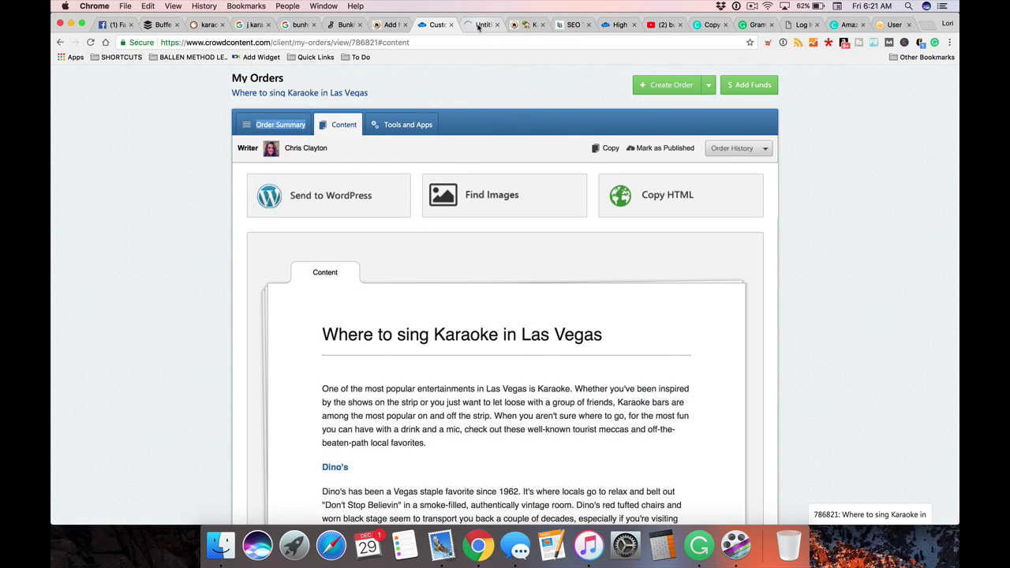
left_click(478, 25)
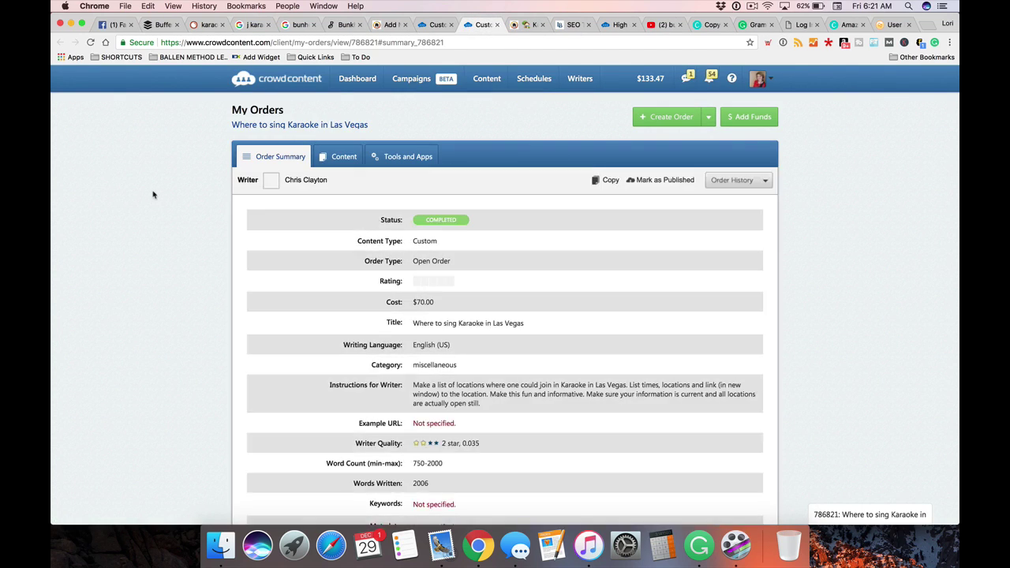
scroll(153, 195, "down", 3)
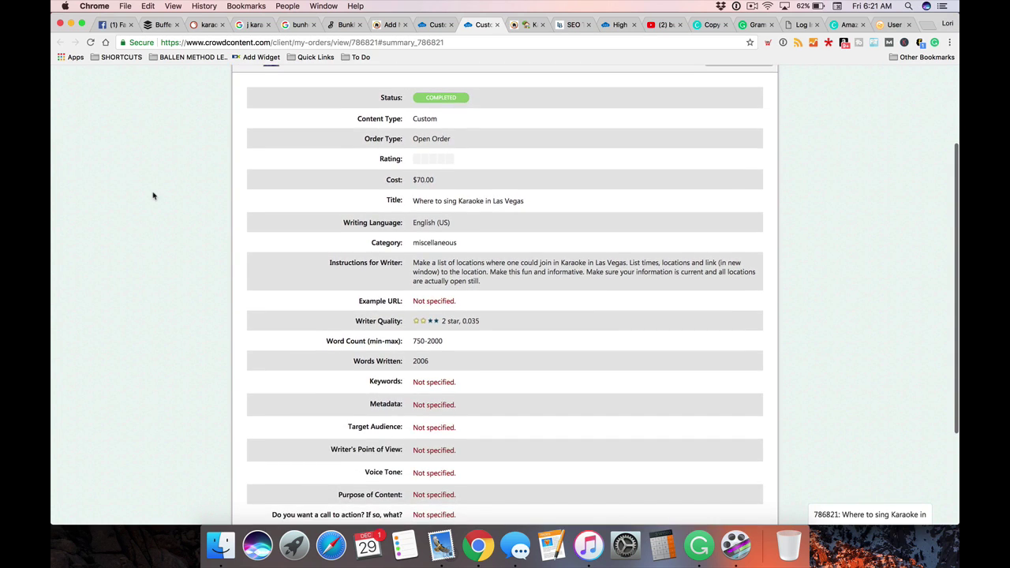
scroll(154, 195, "down", 2)
left_click_drag(435, 108, 388, 101)
left_click(849, 155)
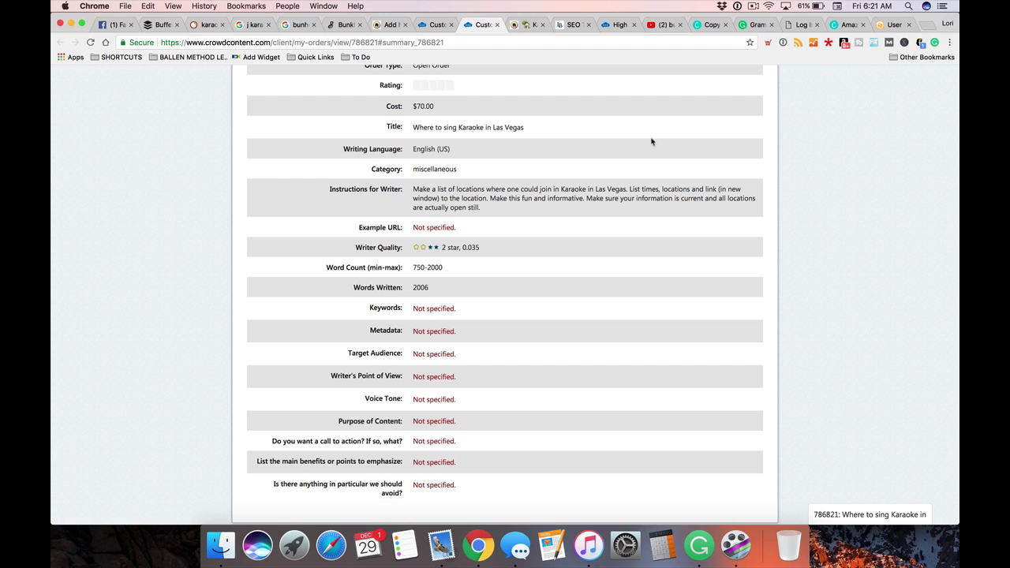
left_click_drag(413, 150, 468, 158)
scroll(415, 170, "down", 1)
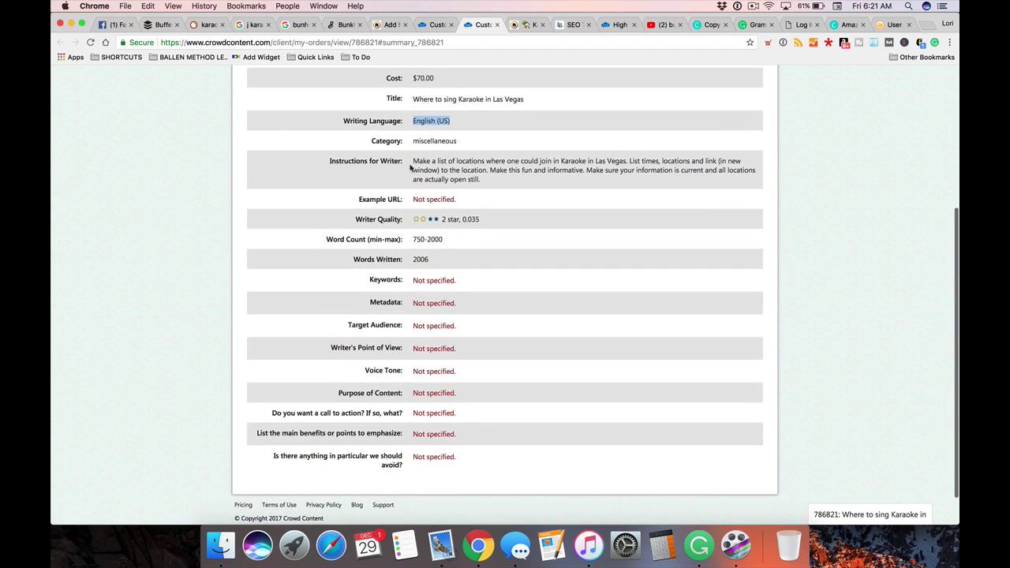
scroll(498, 165, "down", 1)
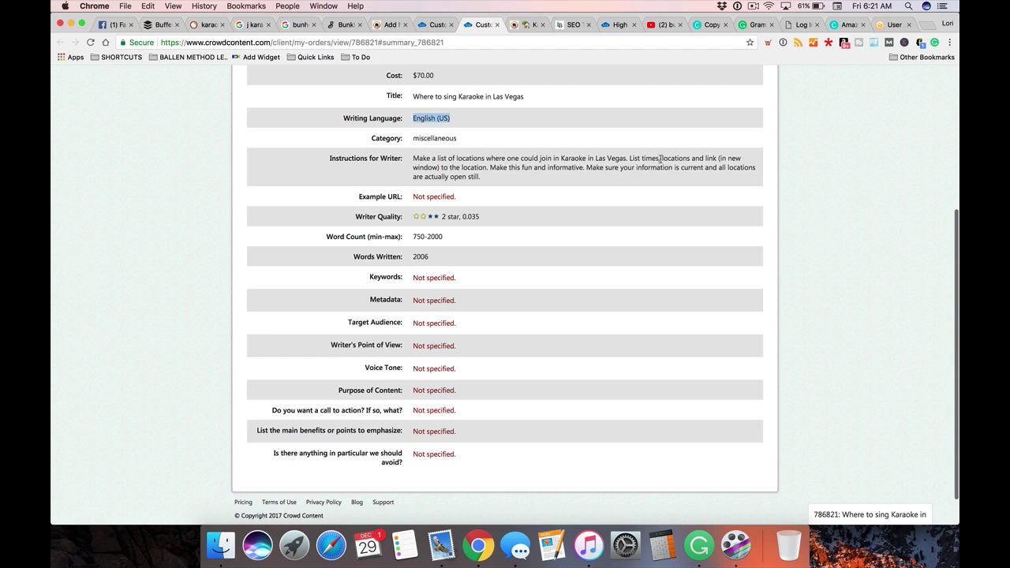
left_click_drag(487, 167, 715, 171)
triple_click(715, 170)
left_click(720, 156)
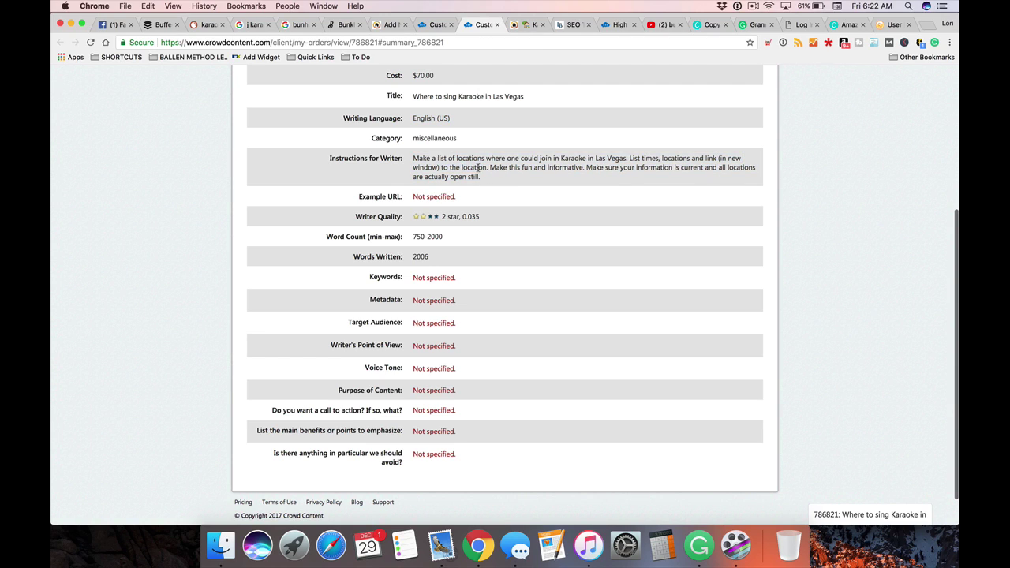
scroll(477, 172, "down", 1)
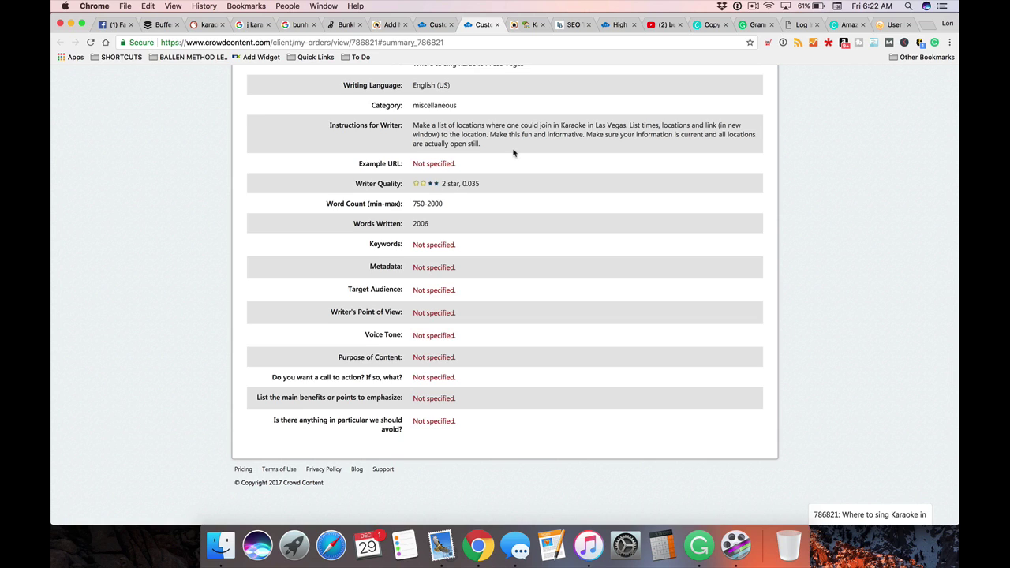
scroll(505, 158, "down", 1)
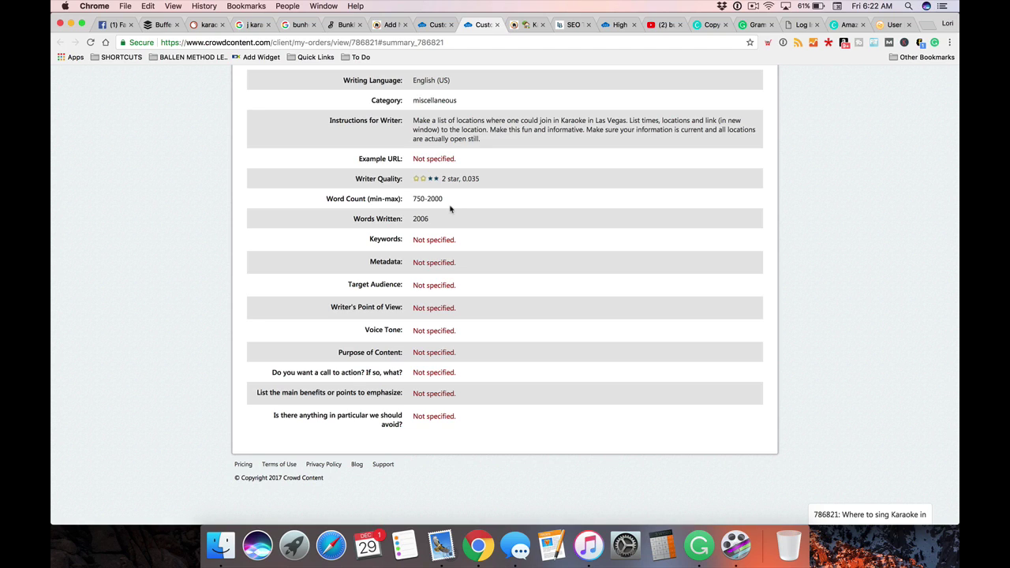
scroll(450, 209, "down", 1)
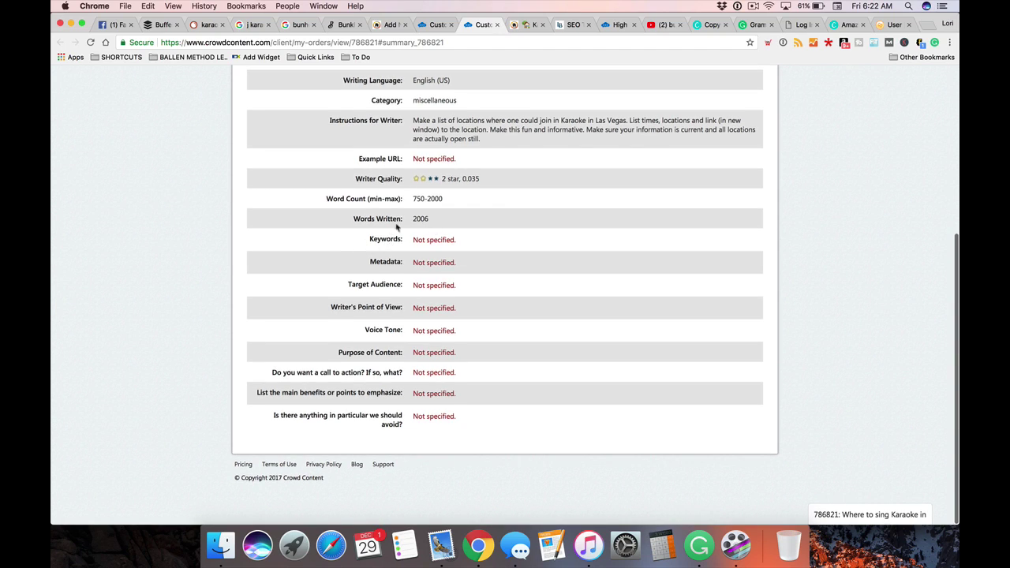
left_click_drag(430, 220, 447, 202)
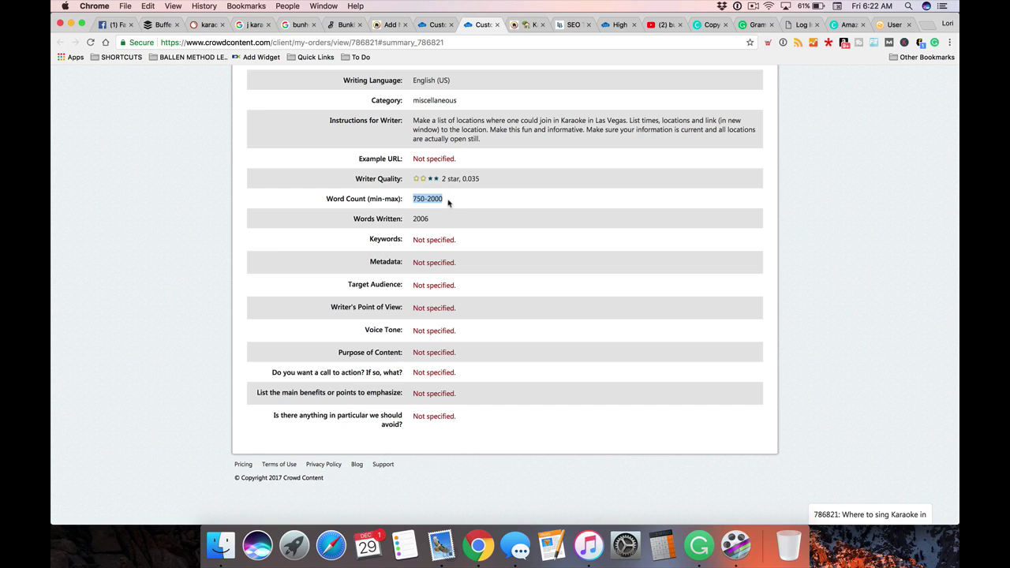
left_click(468, 204)
Scroll through the karaoke order page to review the Las Vegas karaoke writer instructions
scroll(468, 202, "up", 1)
scroll(467, 203, "down", 1)
scroll(452, 212, "down", 1)
scroll(492, 307, "up", 5)
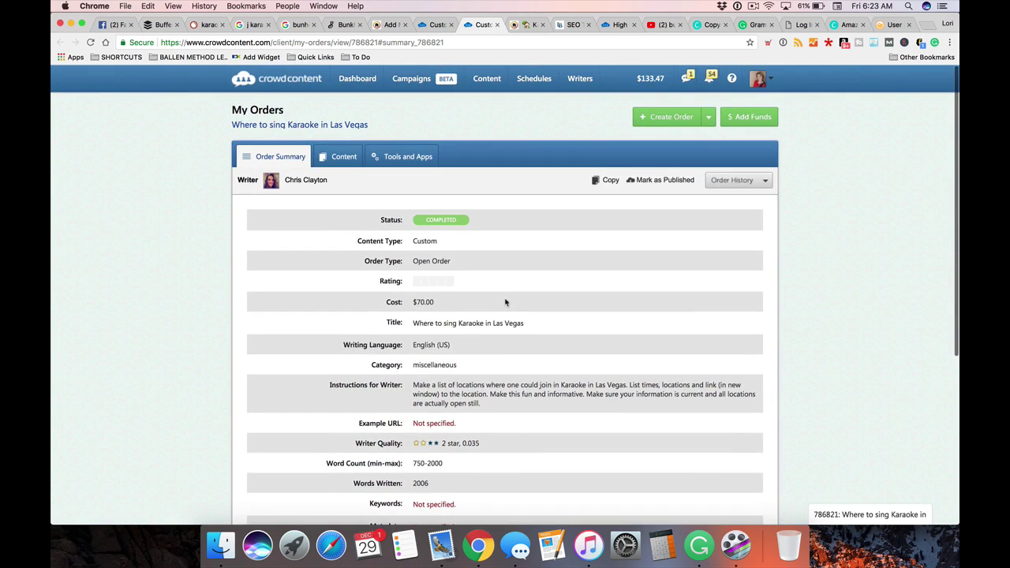
scroll(506, 302, "down", 5)
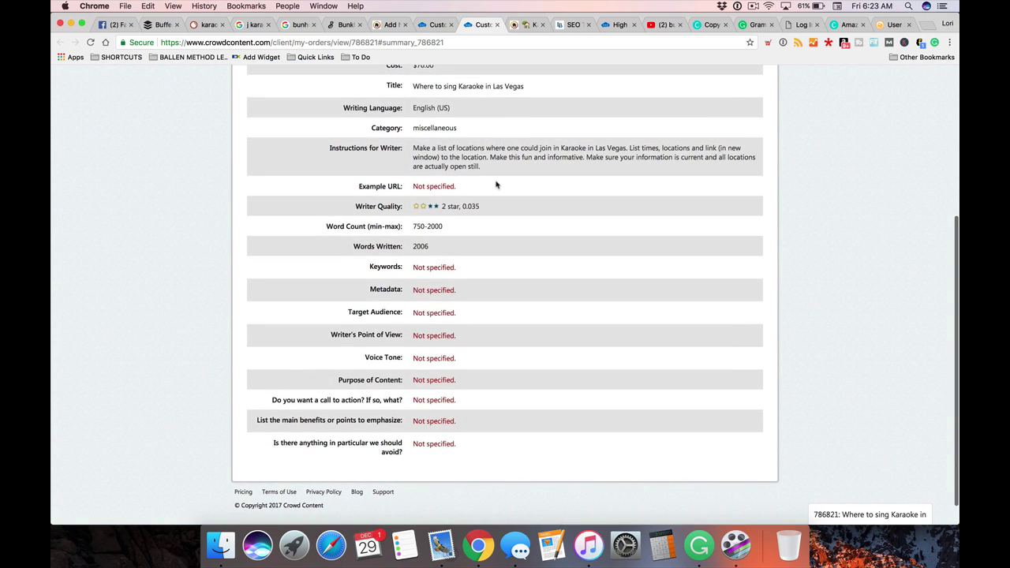
scroll(497, 186, "up", 5)
left_click(341, 156)
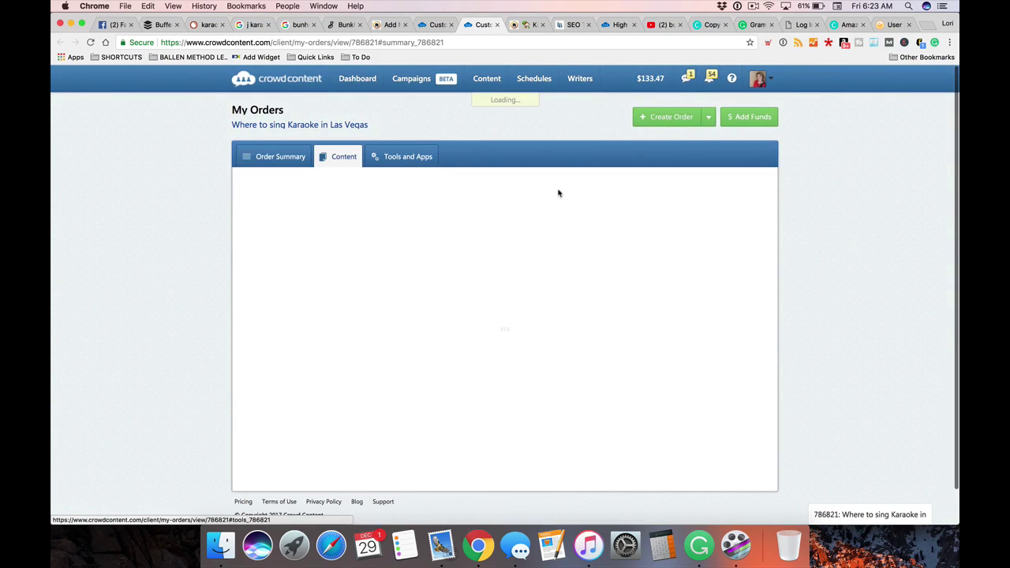
scroll(451, 253, "down", 10)
scroll(450, 253, "down", 15)
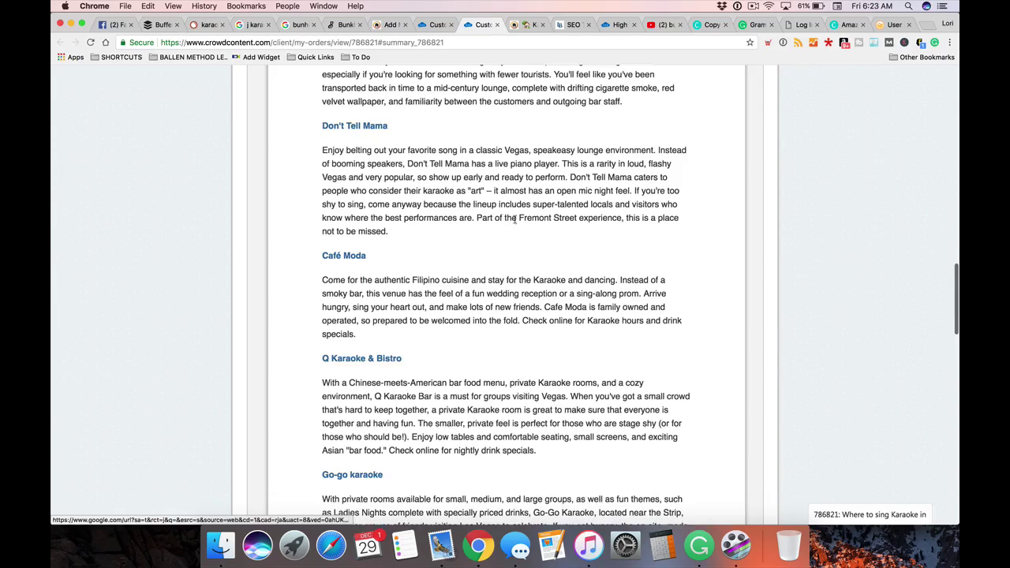
scroll(515, 221, "down", 15)
scroll(514, 218, "up", 20)
scroll(515, 218, "down", 10)
scroll(514, 218, "up", 10)
scroll(513, 219, "up", 3)
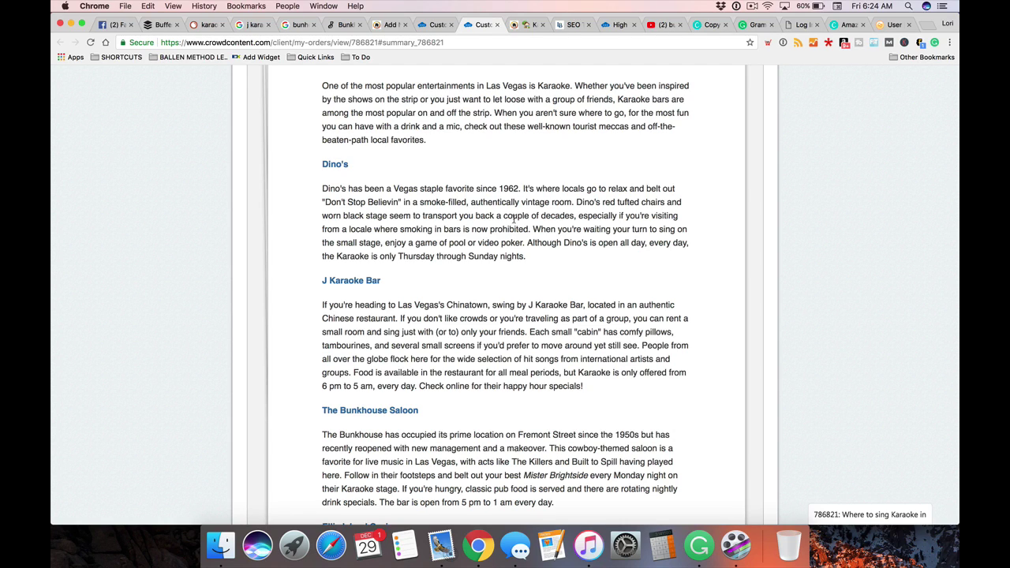
scroll(515, 218, "down", 10)
scroll(346, 209, "down", 7)
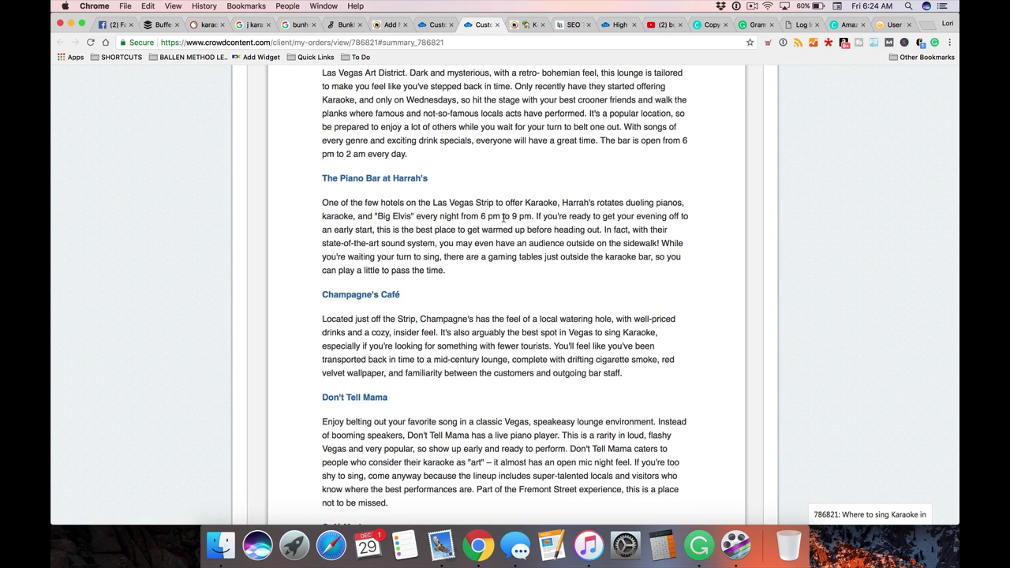
scroll(503, 218, "up", 17)
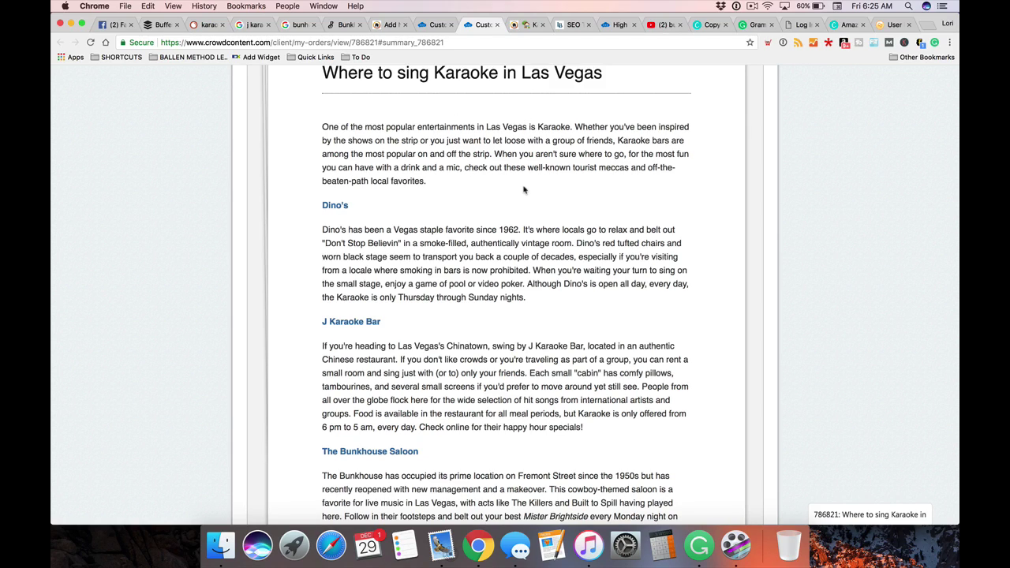
left_click(391, 28)
scroll(367, 212, "up", 1)
left_click_drag(282, 185, 162, 185)
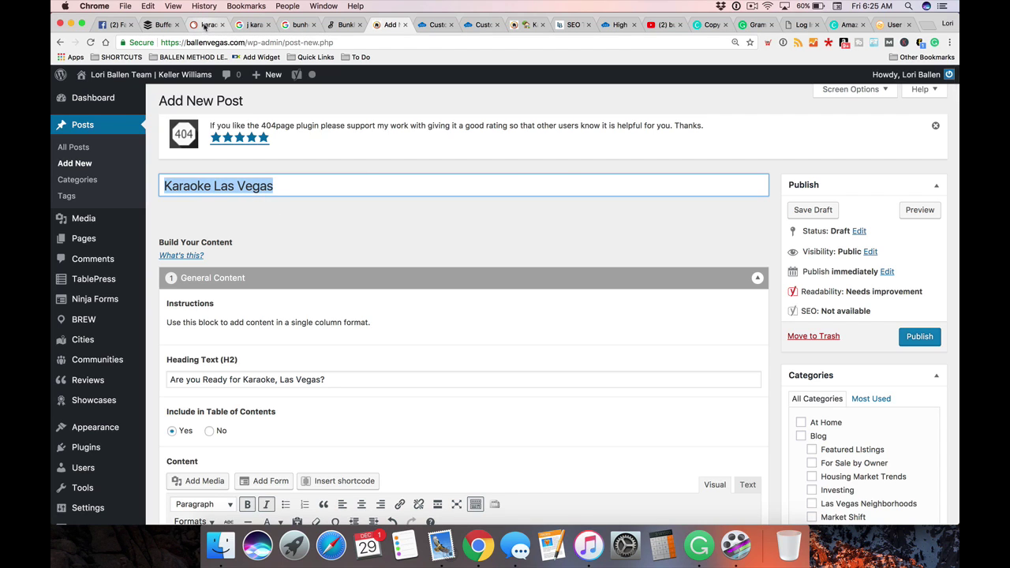
left_click(203, 26)
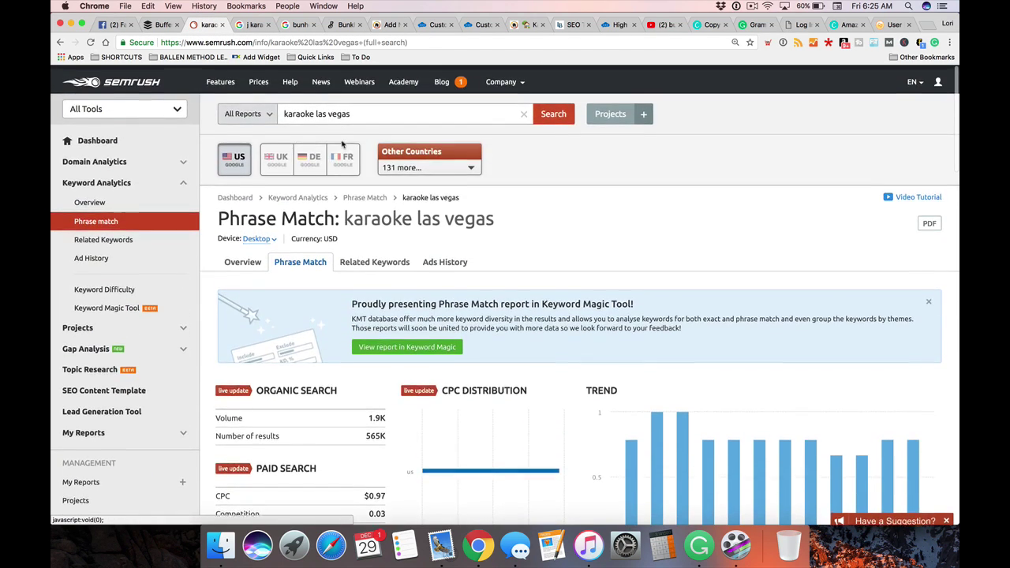
scroll(360, 126, "down", 1)
left_click(378, 110)
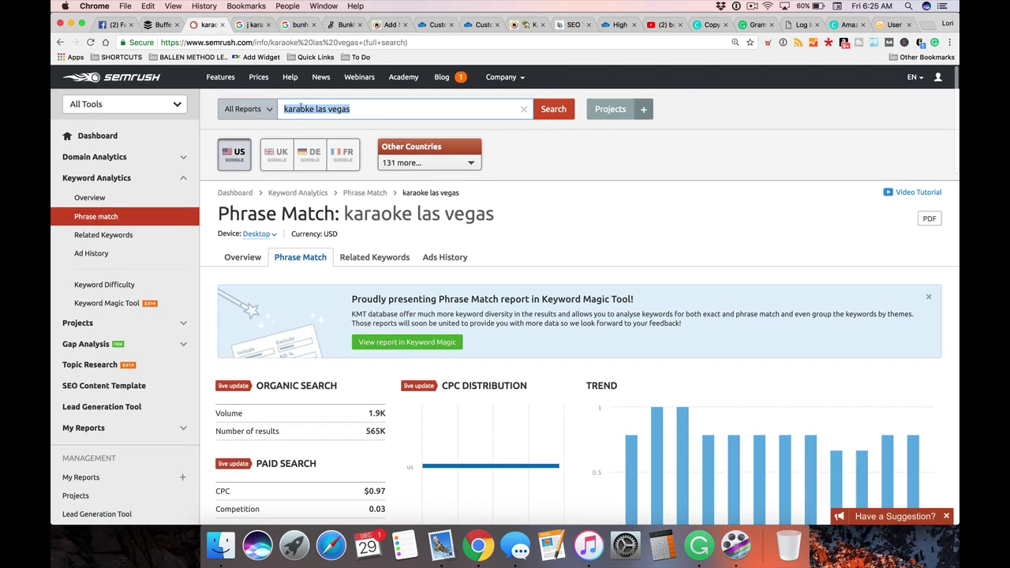
left_click(378, 110)
left_click(378, 110)
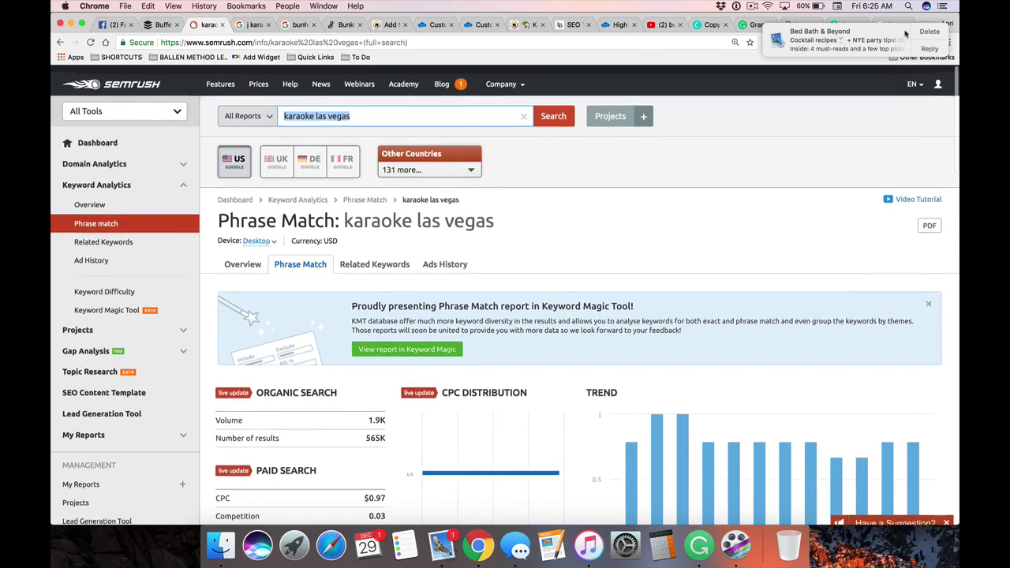
left_click(942, 7)
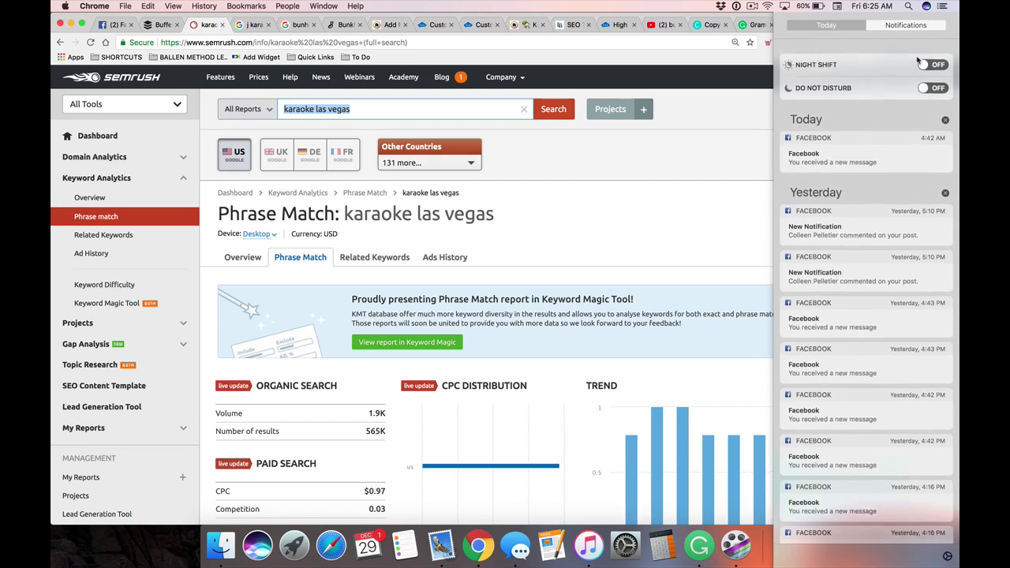
left_click(934, 79)
left_click(734, 146)
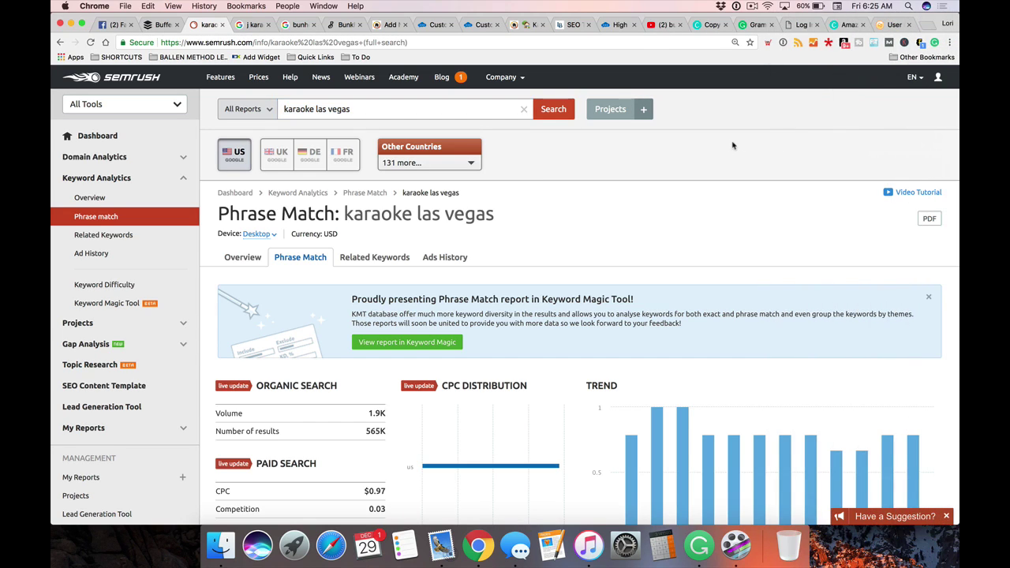
scroll(414, 191, "down", 1)
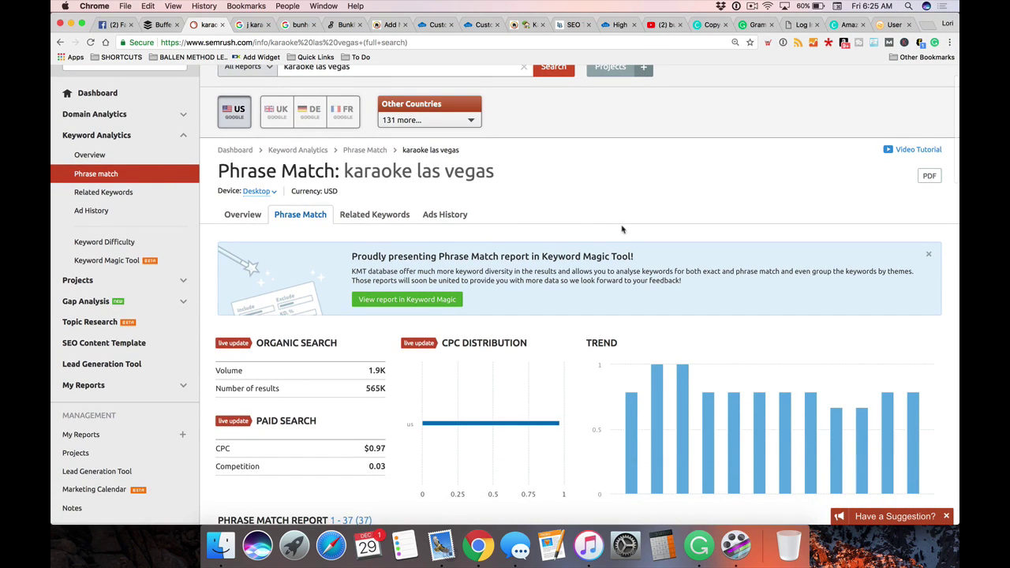
scroll(625, 229, "up", 1)
triple_click(366, 108)
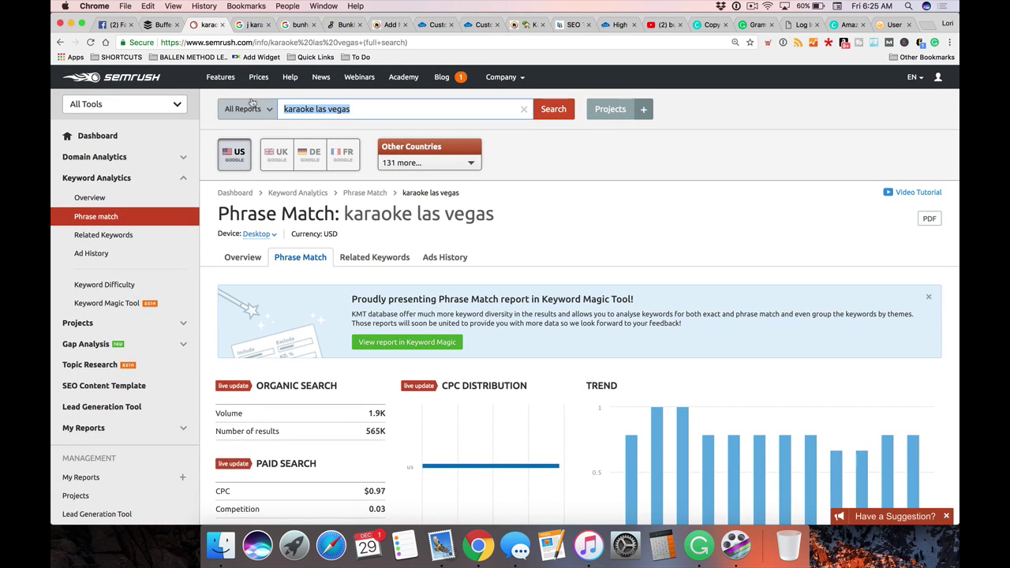
Search SEMrush for 'karaoke in las vegas'
type("karaoke bar")
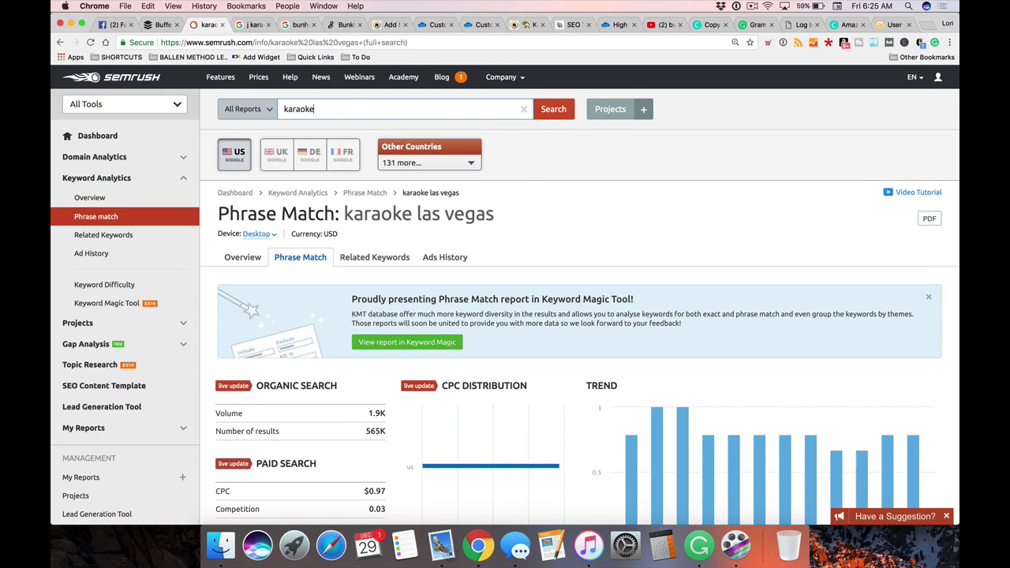
type("s")
key("BackSpace")
key("BackSpace")
key("BackSpace")
key("BackSpace")
type("in las vegas")
key("Return")
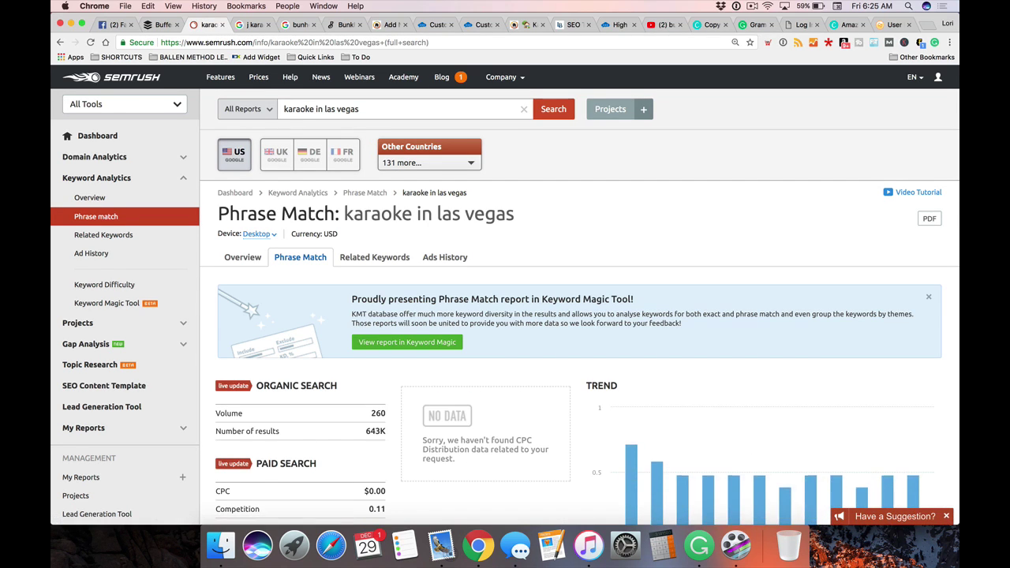
Review the Phrase Match report's 37 keywords, including 'las vegas karaoke' at 390 volume, $3.09 CPC
scroll(337, 170, "down", 5)
scroll(333, 175, "down", 5)
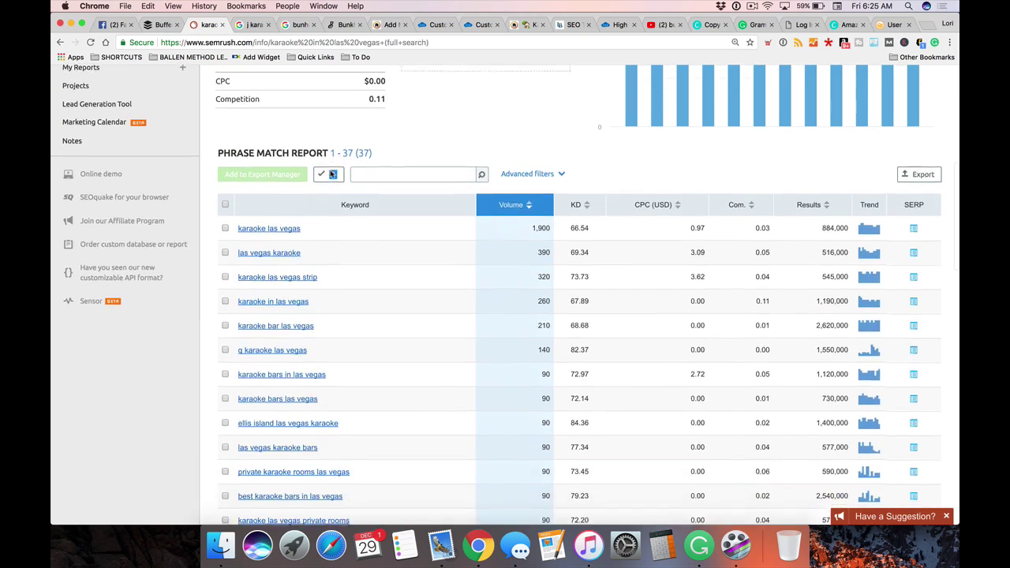
scroll(348, 198, "down", 1)
scroll(379, 207, "up", 1)
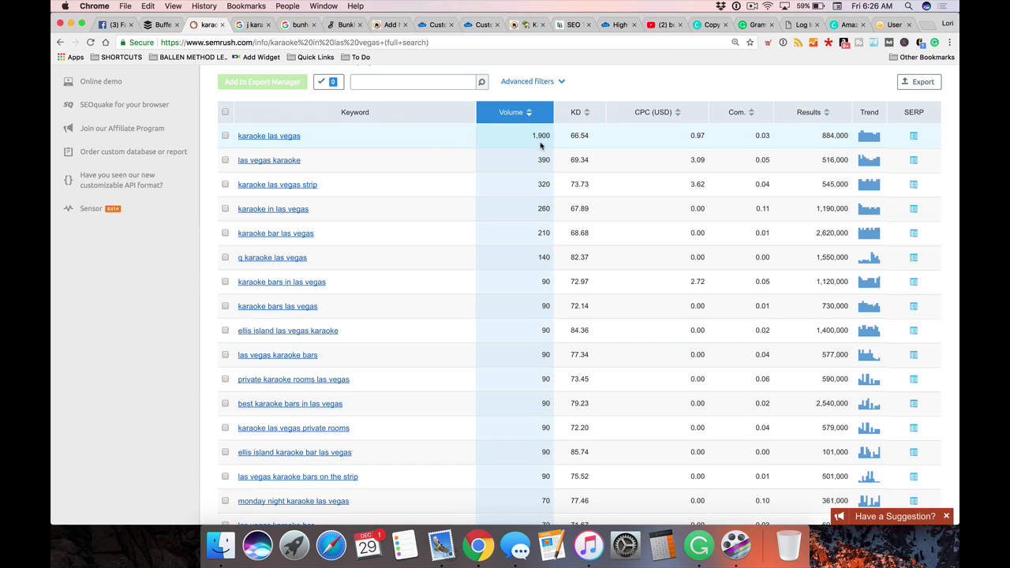
scroll(542, 146, "up", 1)
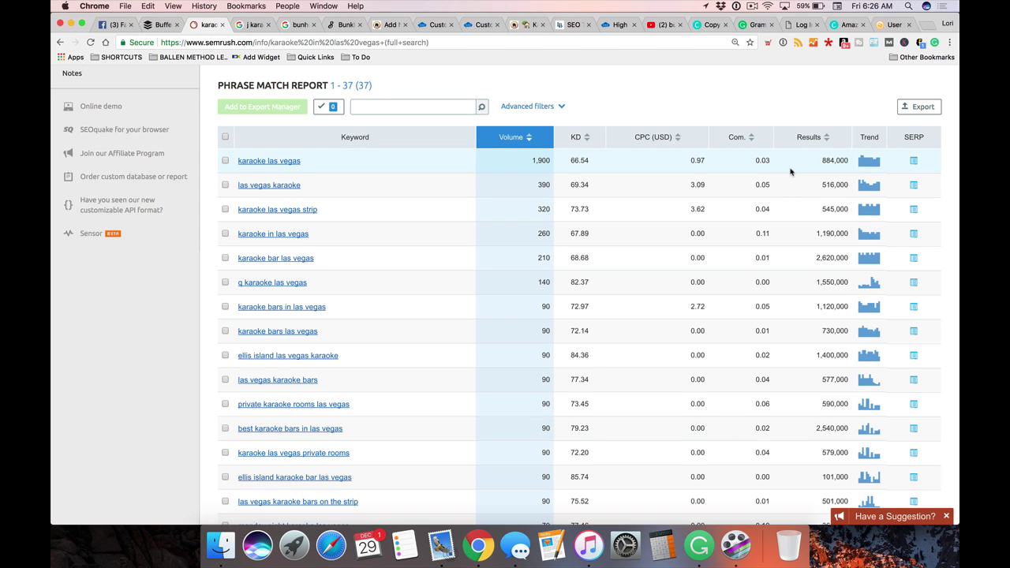
scroll(792, 171, "up", 4)
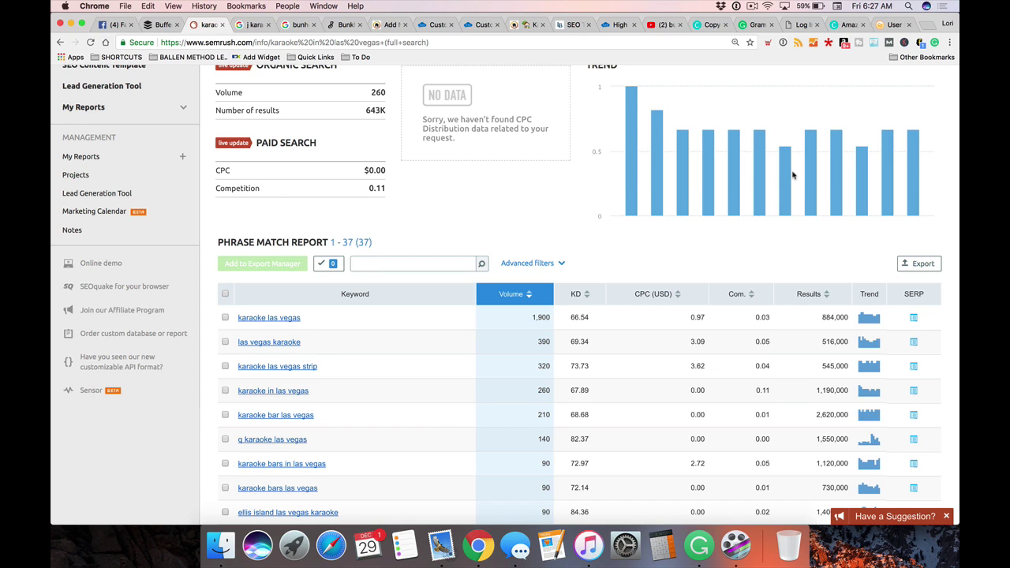
scroll(673, 203, "up", 5)
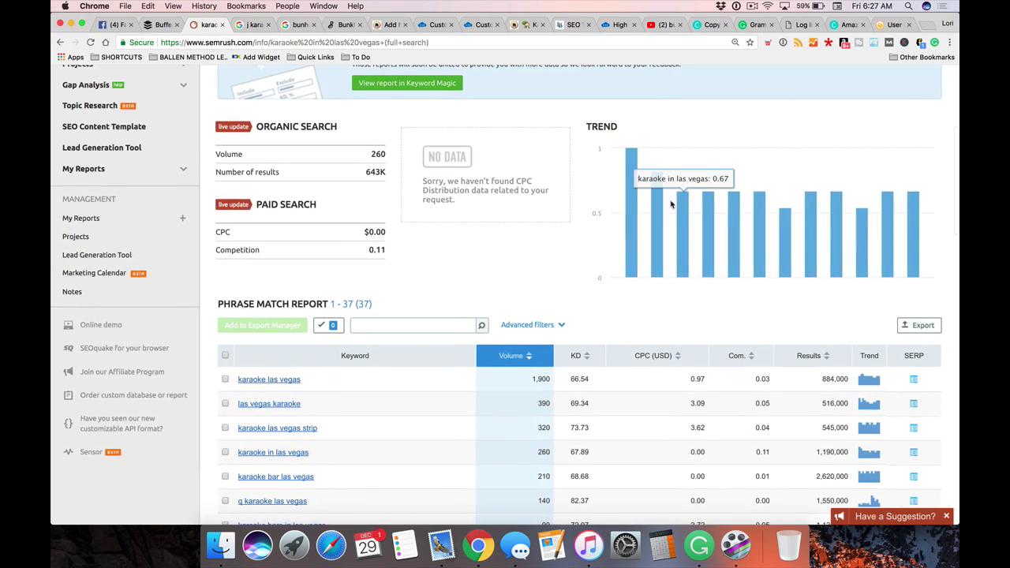
scroll(672, 203, "down", 2)
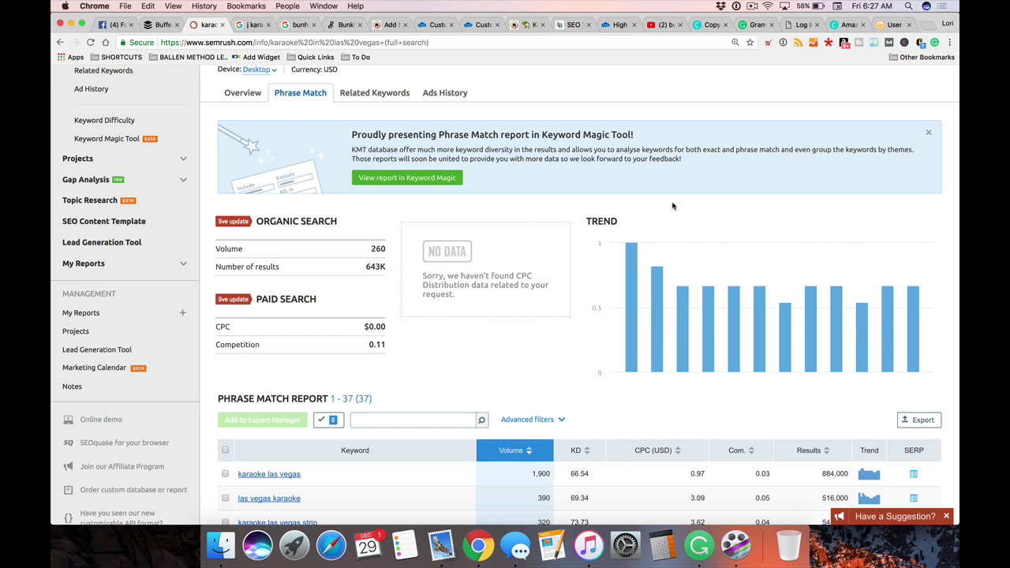
scroll(474, 174, "down", 2)
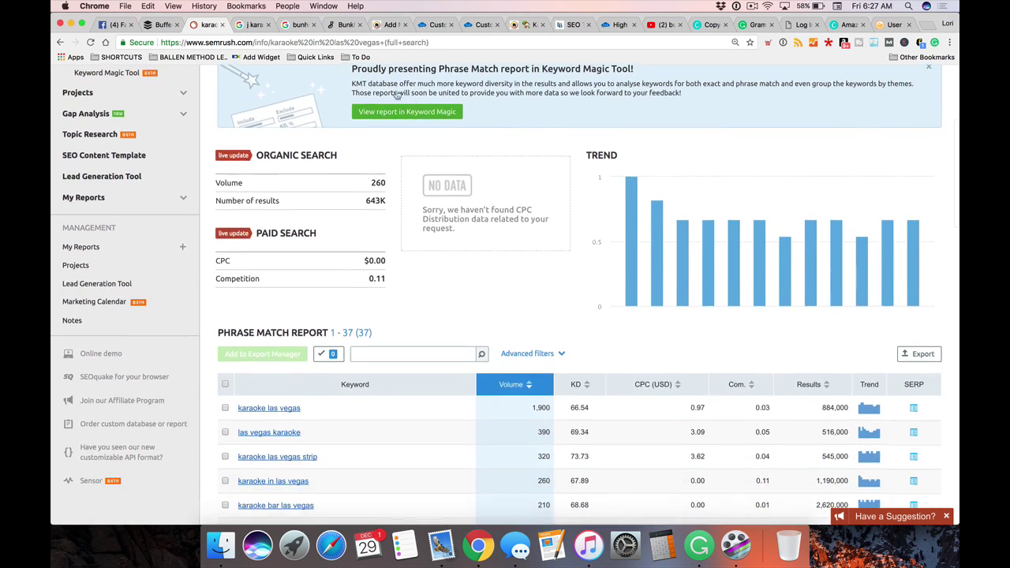
scroll(384, 143, "up", 1)
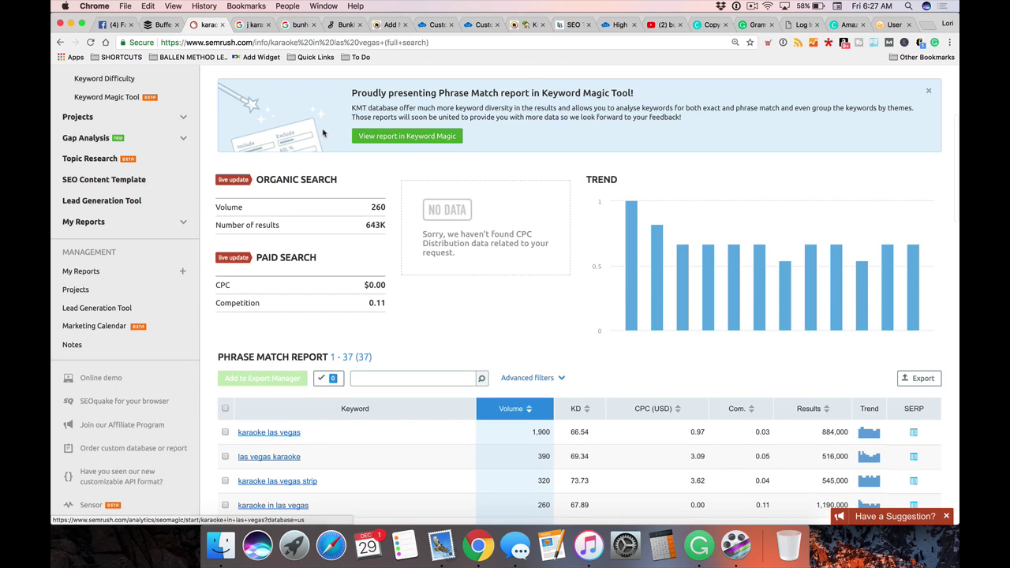
scroll(331, 253, "down", 1)
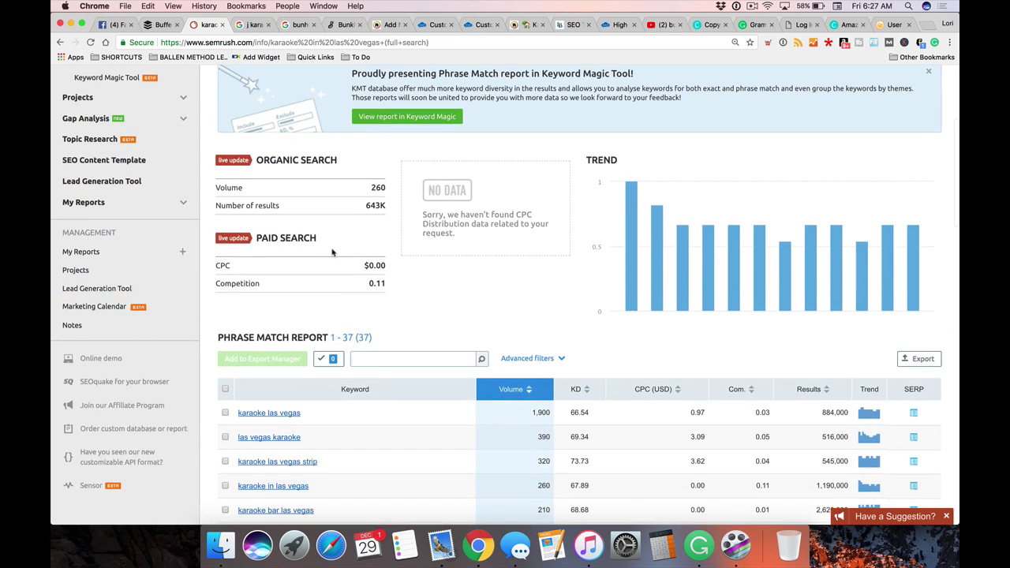
scroll(331, 253, "up", 3)
scroll(334, 253, "down", 2)
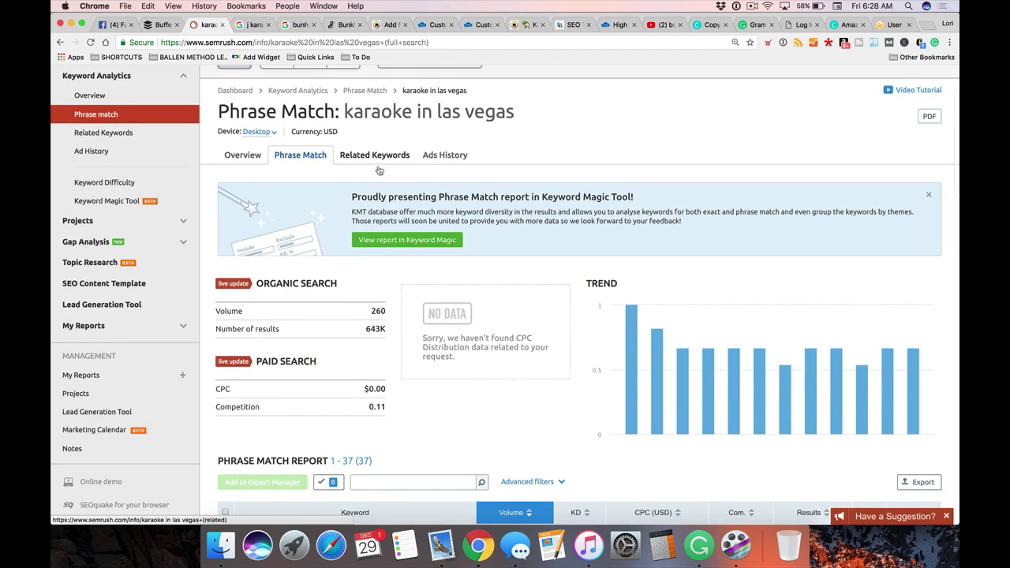
scroll(333, 253, "down", 5)
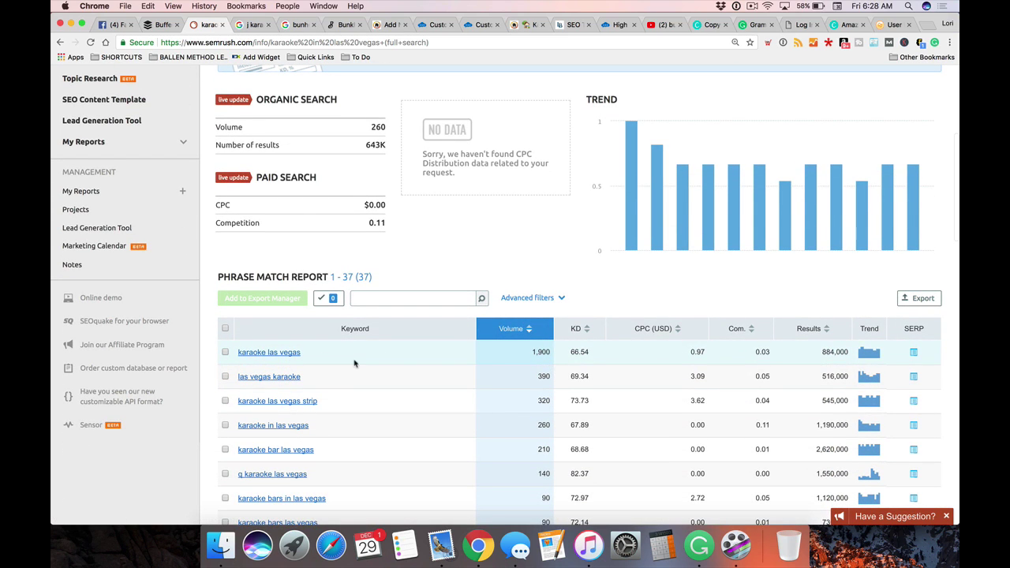
scroll(762, 374, "up", 5)
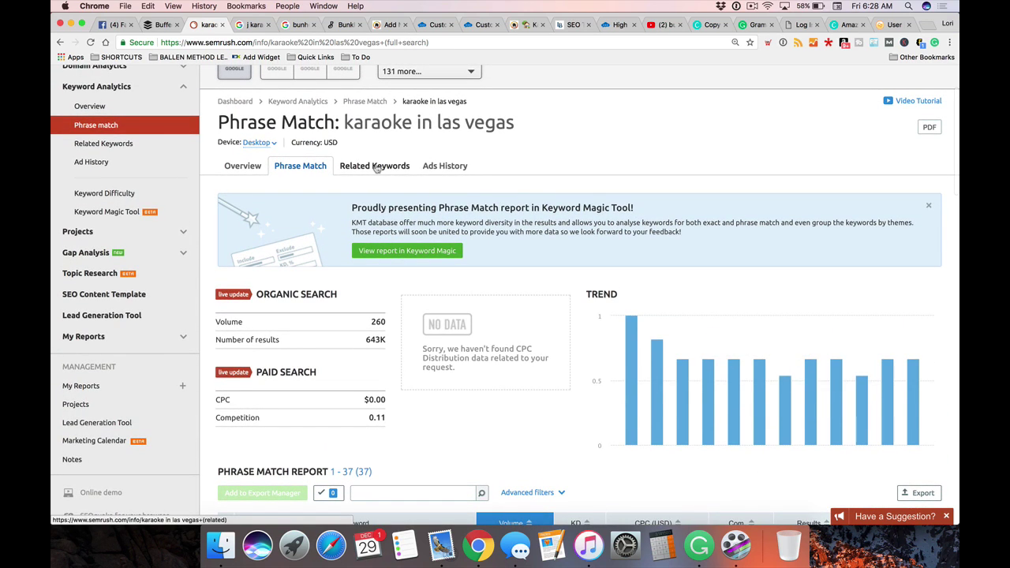
Open Related Keywords for 'karaoke in las vegas' and scroll through the 248 terms
left_click(376, 168)
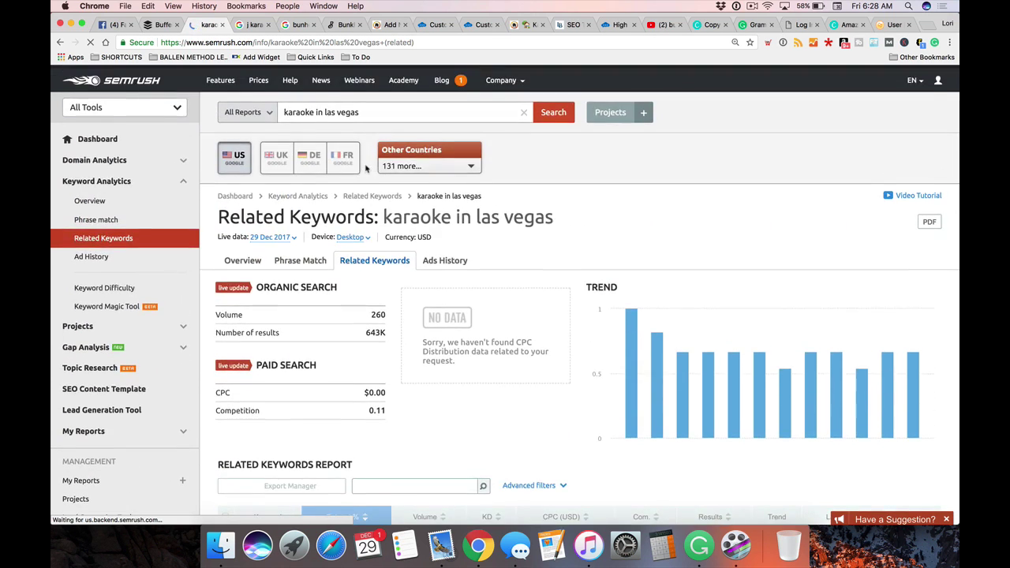
left_click(375, 113)
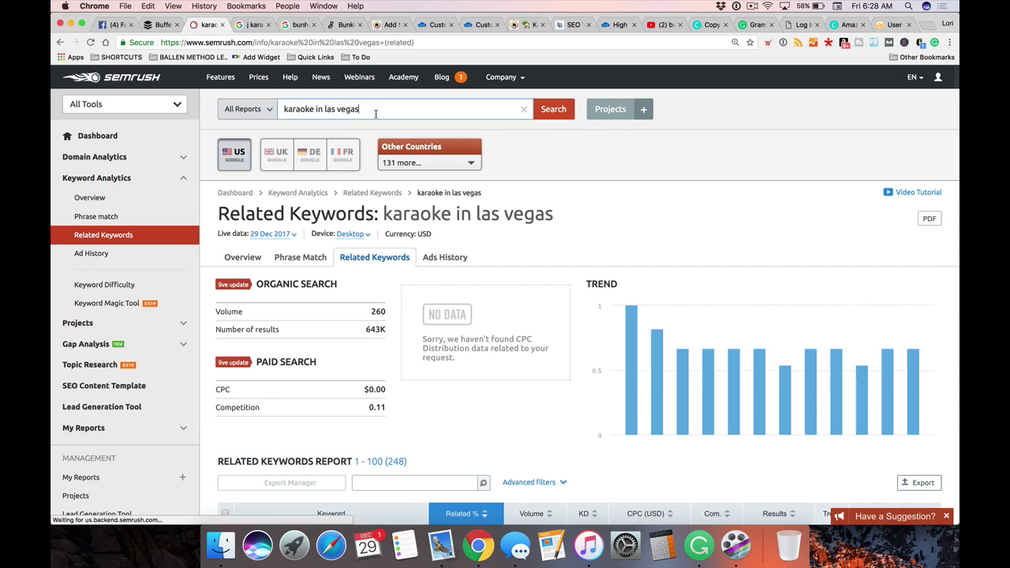
left_click_drag(376, 113, 285, 110)
scroll(389, 259, "down", 3)
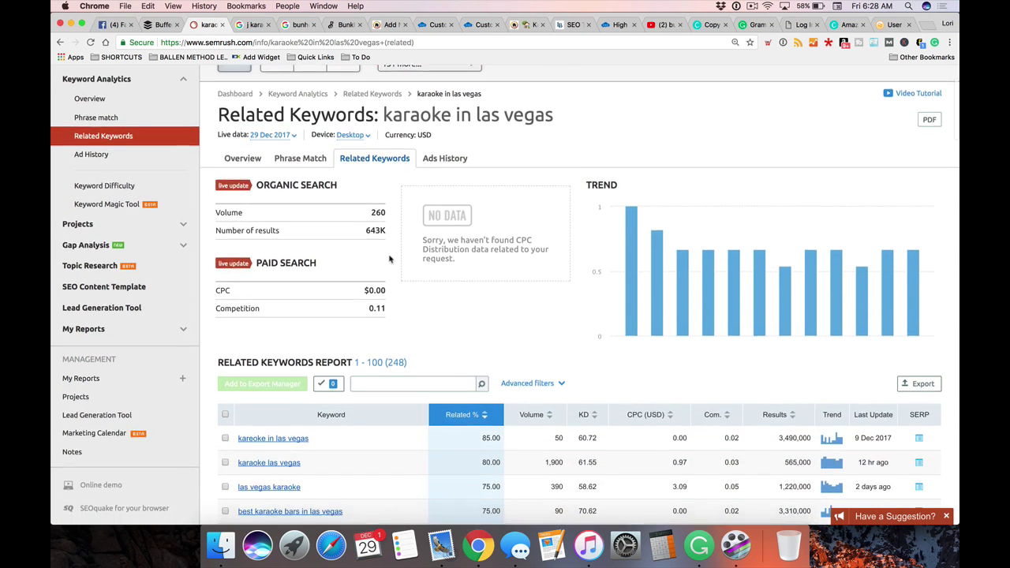
scroll(389, 259, "down", 5)
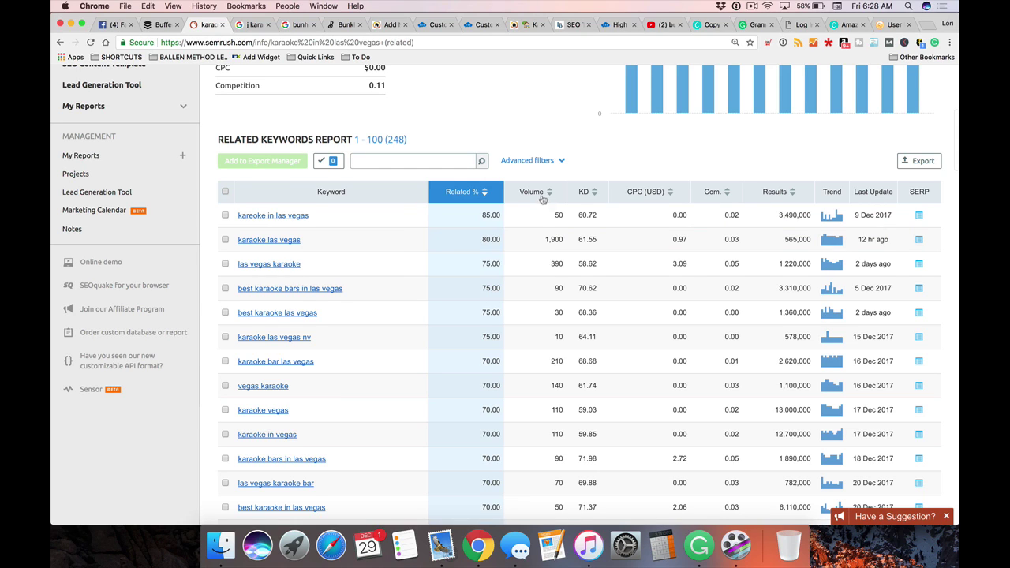
scroll(556, 273, "down", 15)
scroll(556, 274, "down", 15)
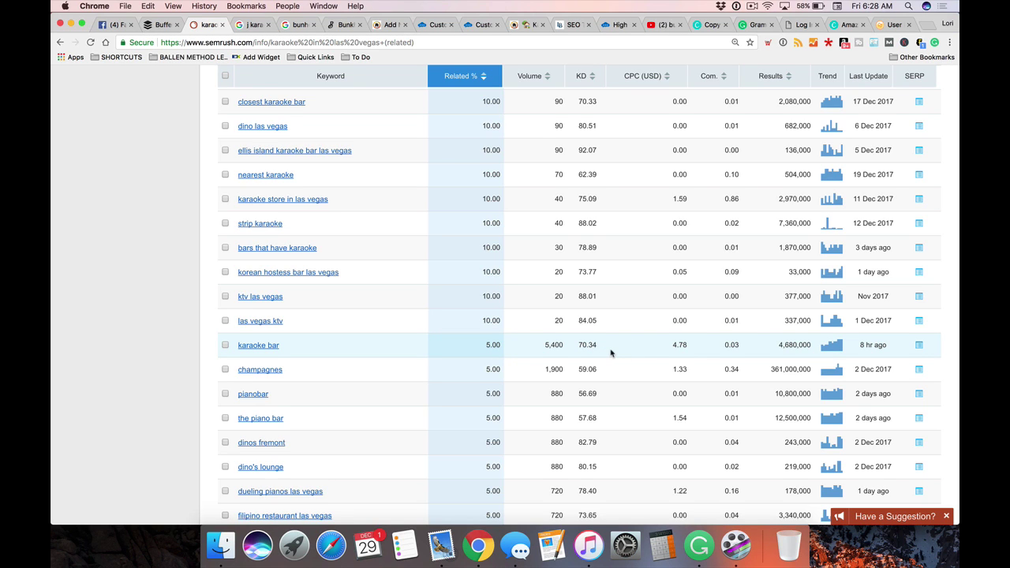
scroll(612, 352, "down", 5)
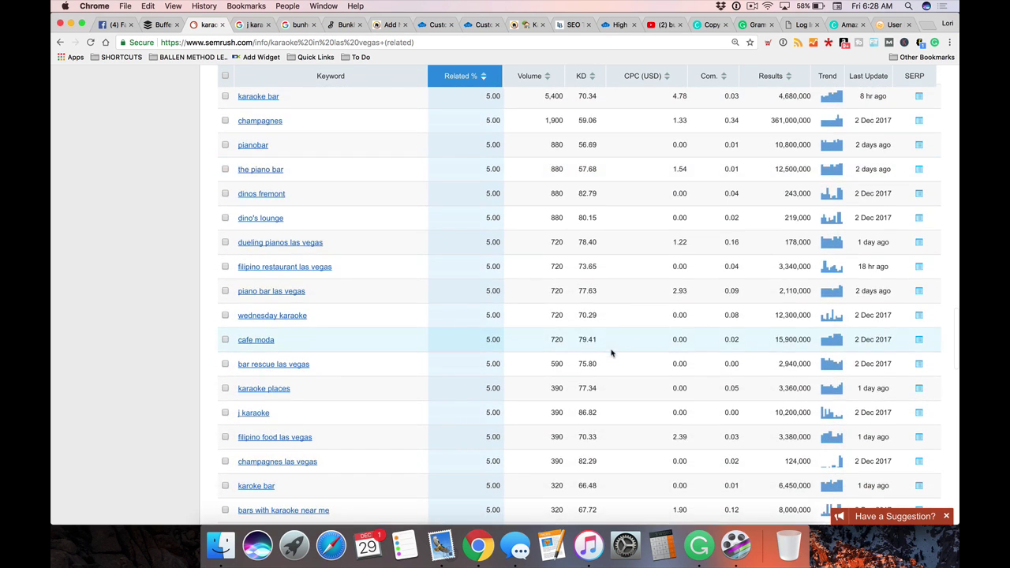
scroll(612, 353, "up", 9)
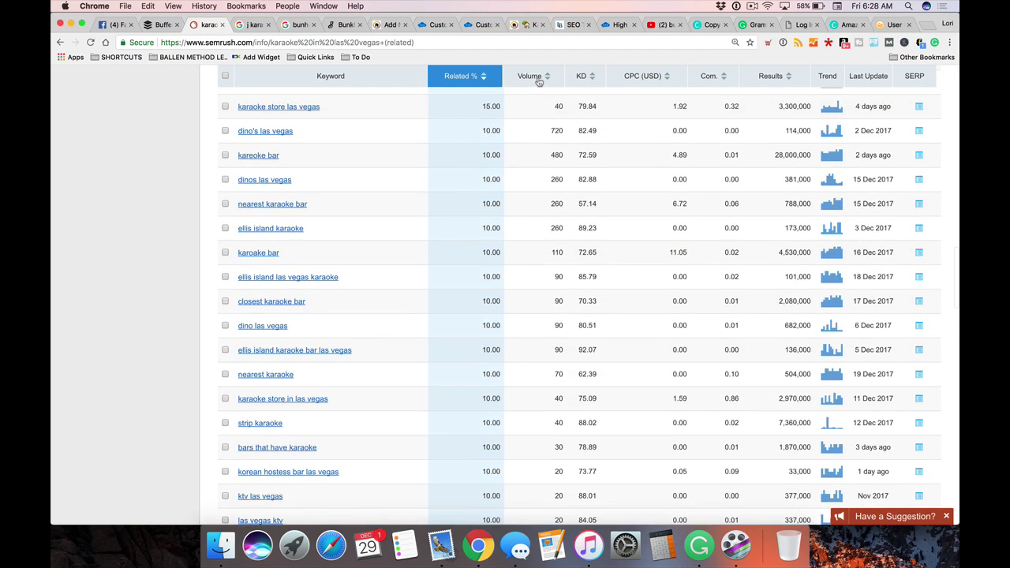
Sort related keywords by volume, putting 'karaoke bar' at 5,400 on top
left_click(539, 82)
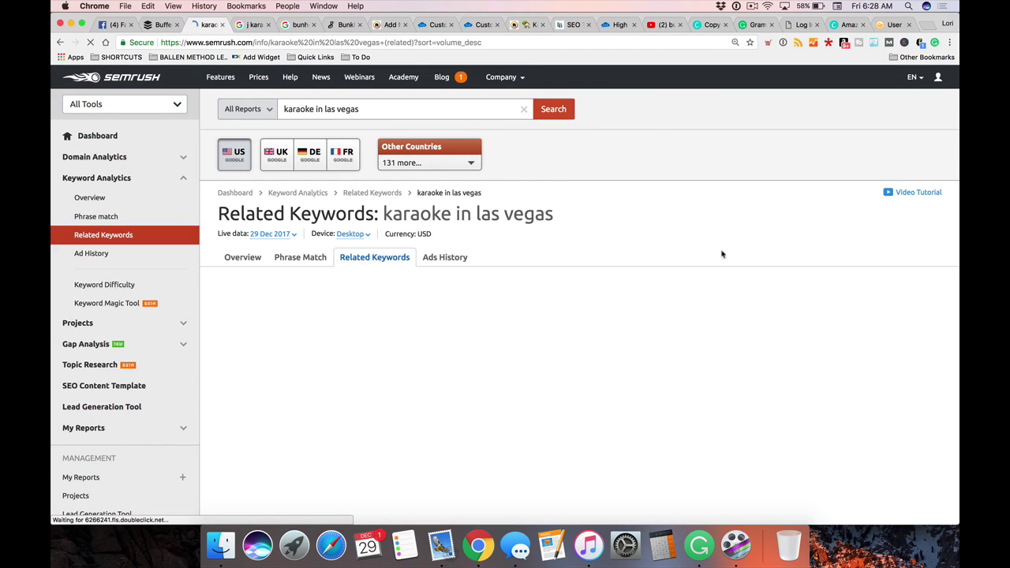
scroll(615, 258, "down", 8)
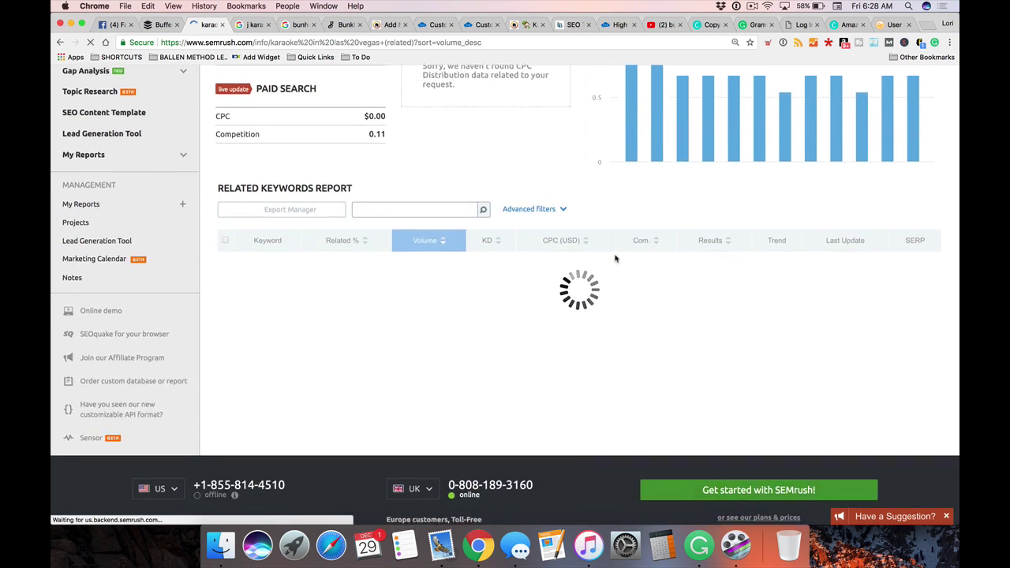
scroll(616, 259, "down", 1)
scroll(616, 255, "up", 2)
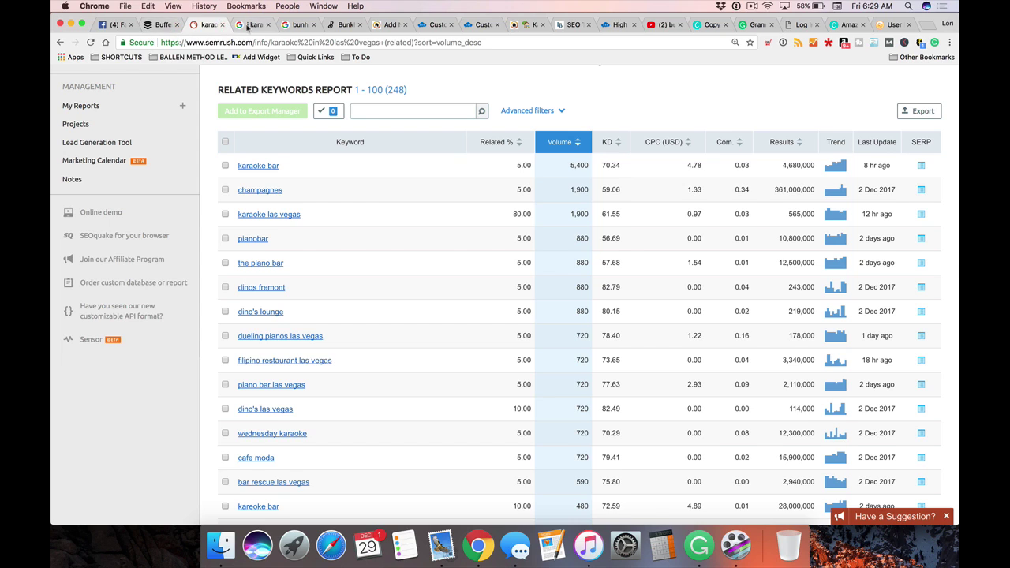
Flip through the j karaoke bar, bunkhouse and Bunkhouse Saloon tabs back to the WordPress post
left_click(251, 26)
left_click(286, 24)
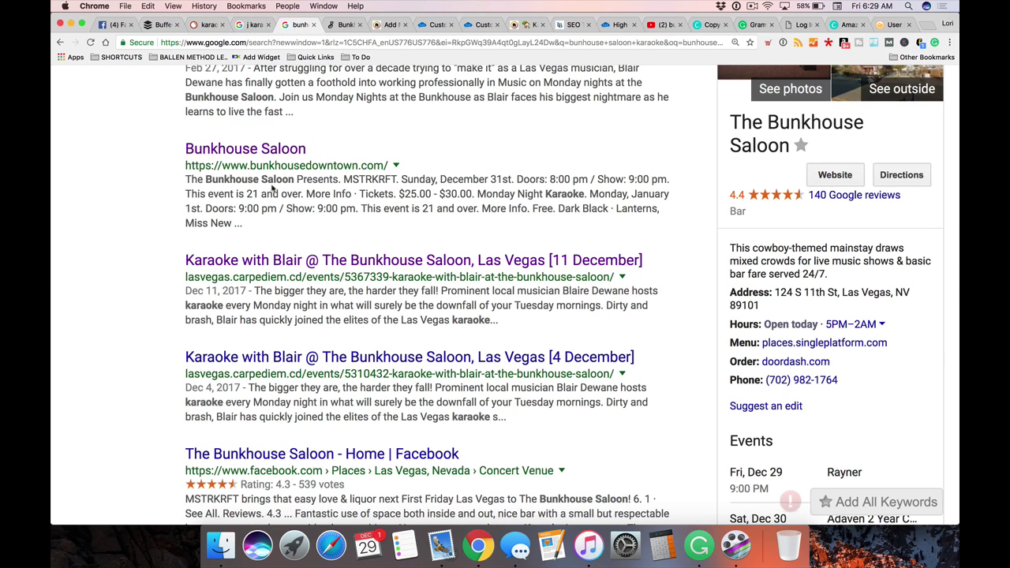
left_click(339, 26)
left_click(391, 24)
Type 'Bar' into the post title and reposition the cursor among its words
left_click(285, 191)
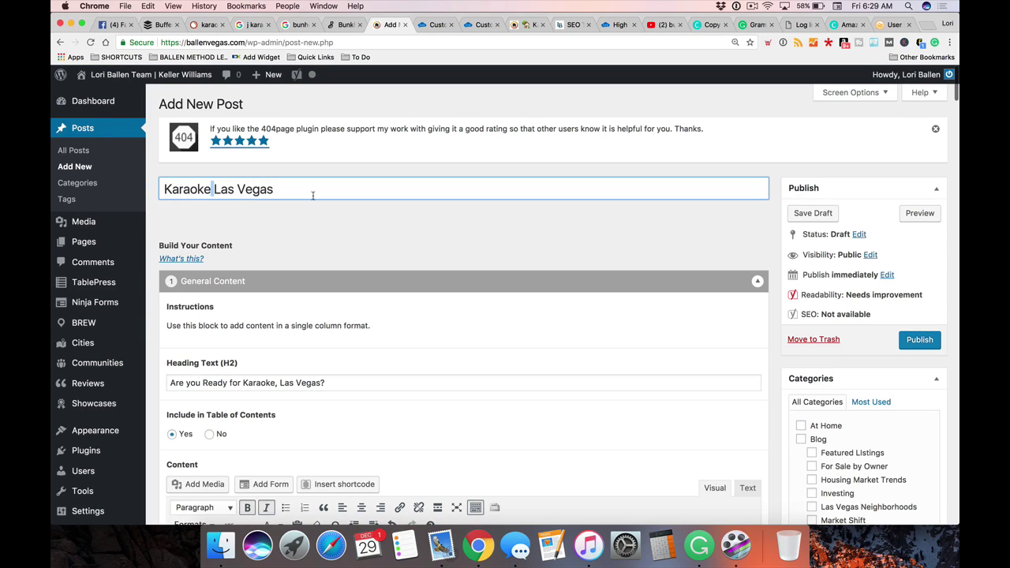
type("Bar")
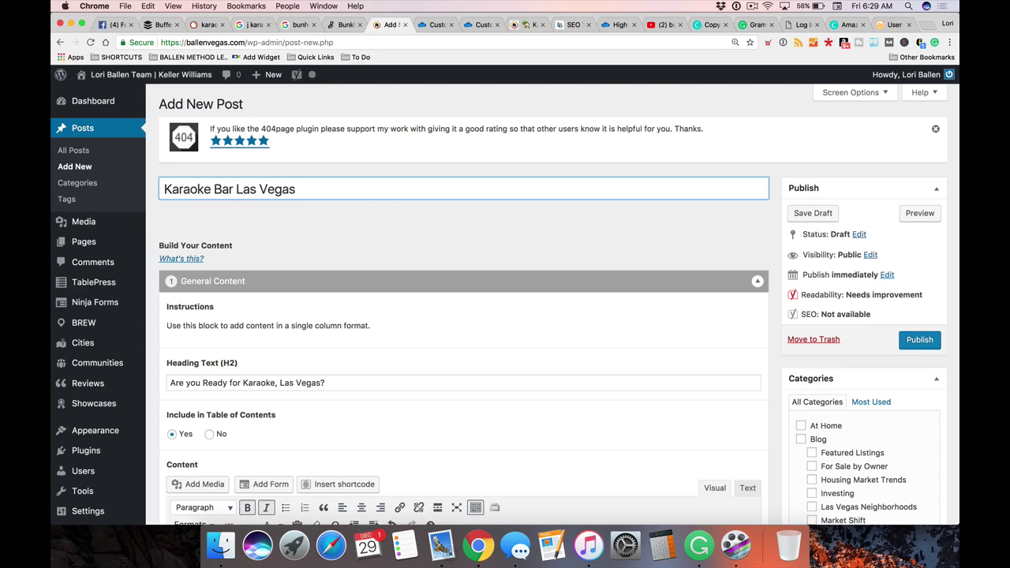
left_click(164, 189)
scroll(222, 188, "down", 2)
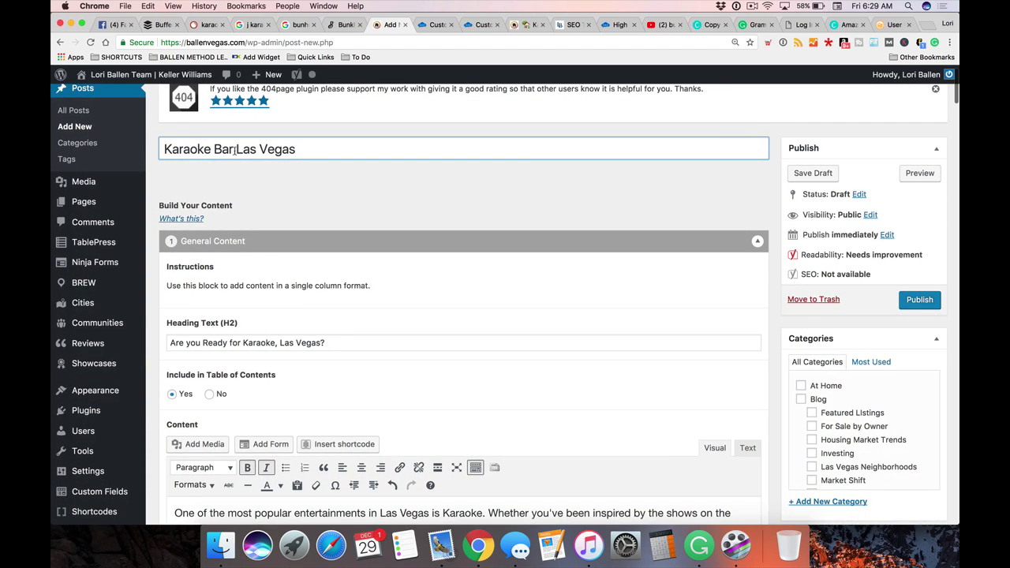
left_click_drag(313, 149, 149, 143)
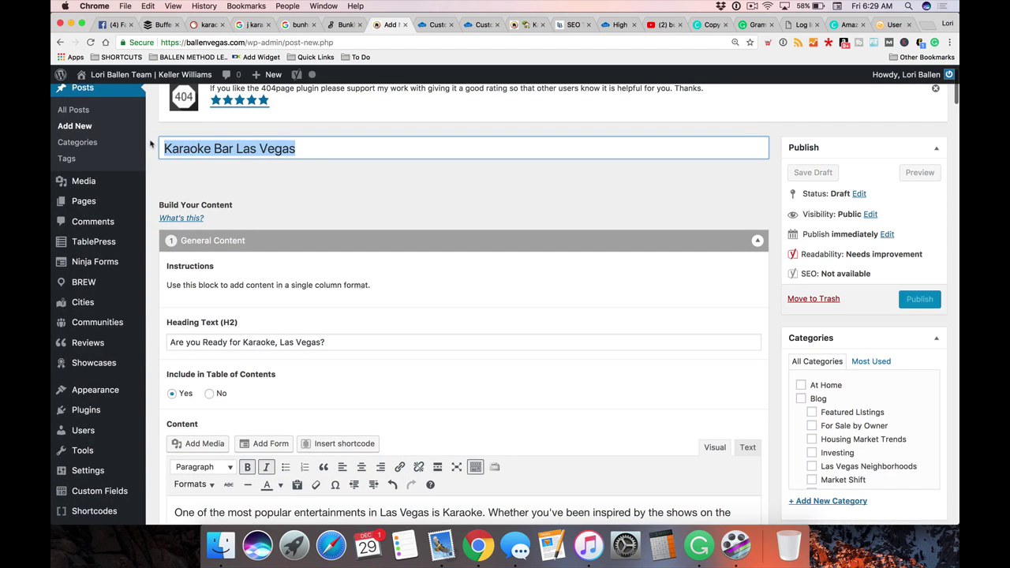
left_click(303, 150)
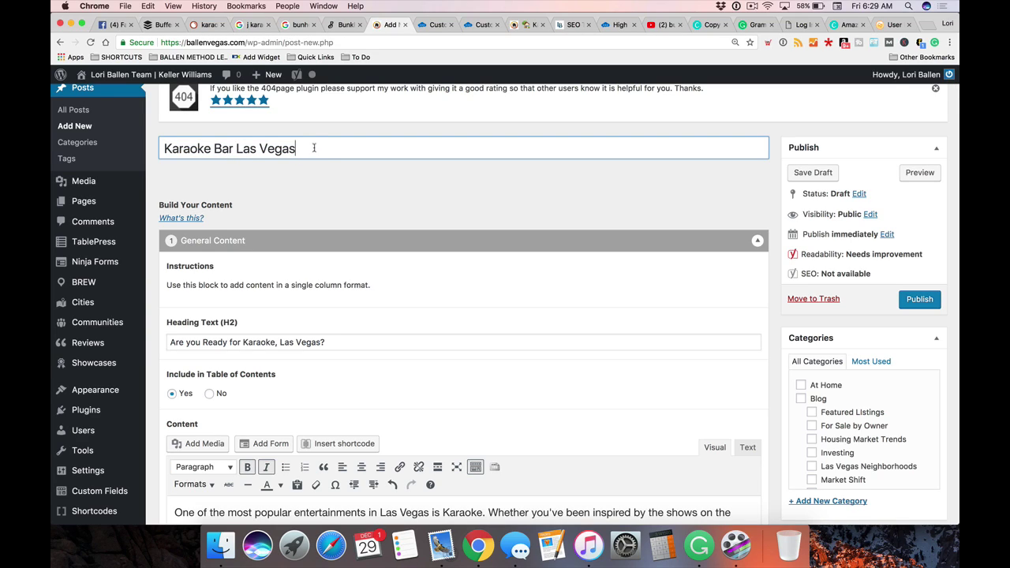
left_click(236, 150)
left_click(333, 154)
left_click(203, 149)
left_click(261, 148)
Replace the title's ending so it reads 'Karaoke Las Vegas | Find a Karaoke Bar'
left_click_drag(212, 149, 369, 153)
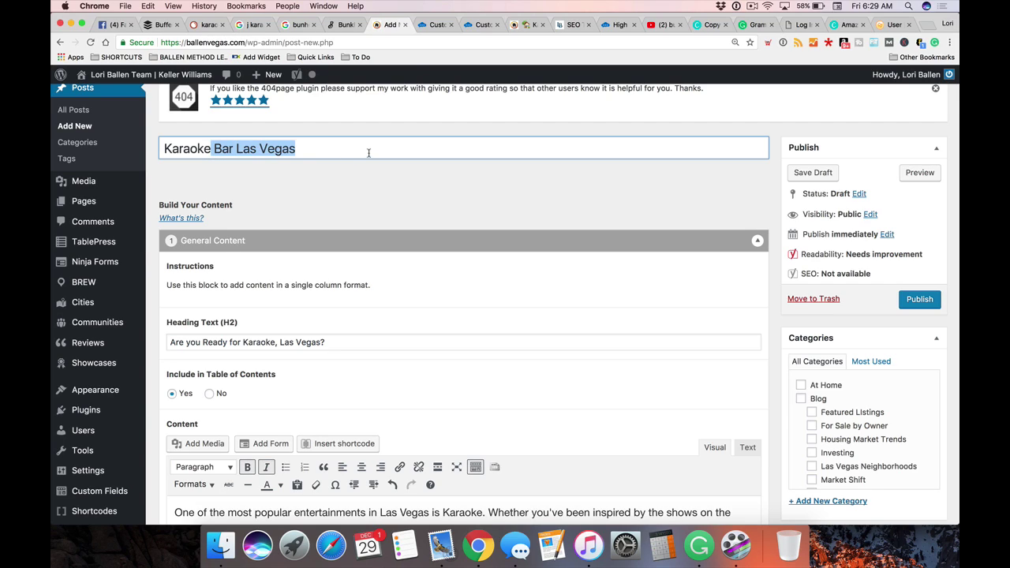
type("La")
key("BackSpace")
key("BackSpace")
type("Las")
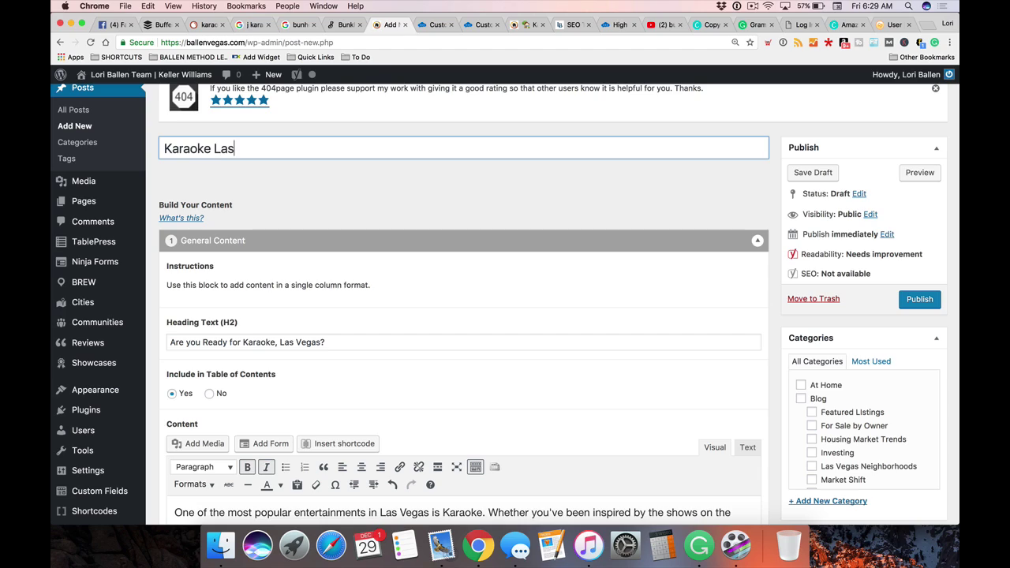
type(" Vegas | Find a Karaoke")
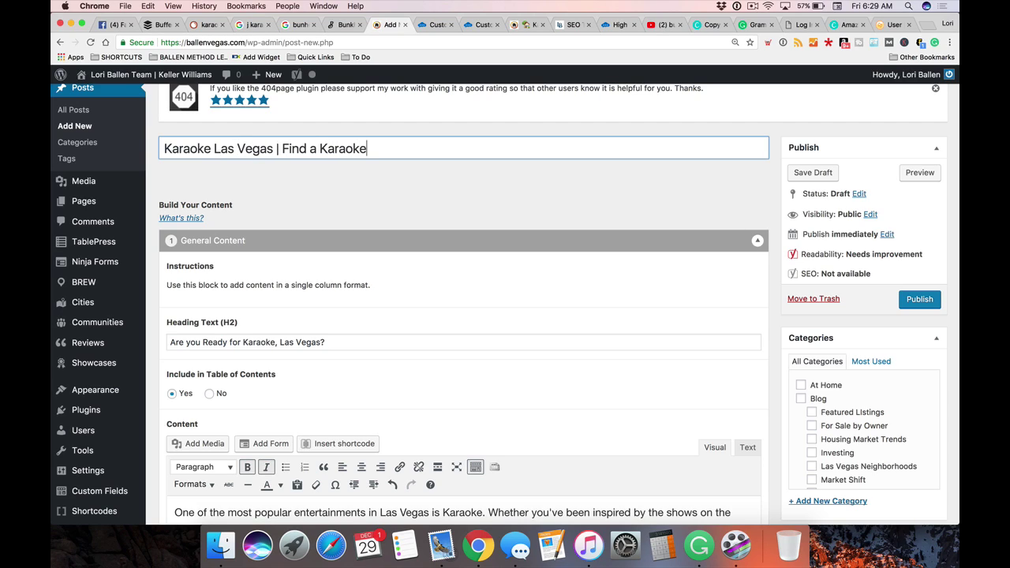
type(" Bar")
left_click_drag(163, 149, 468, 145)
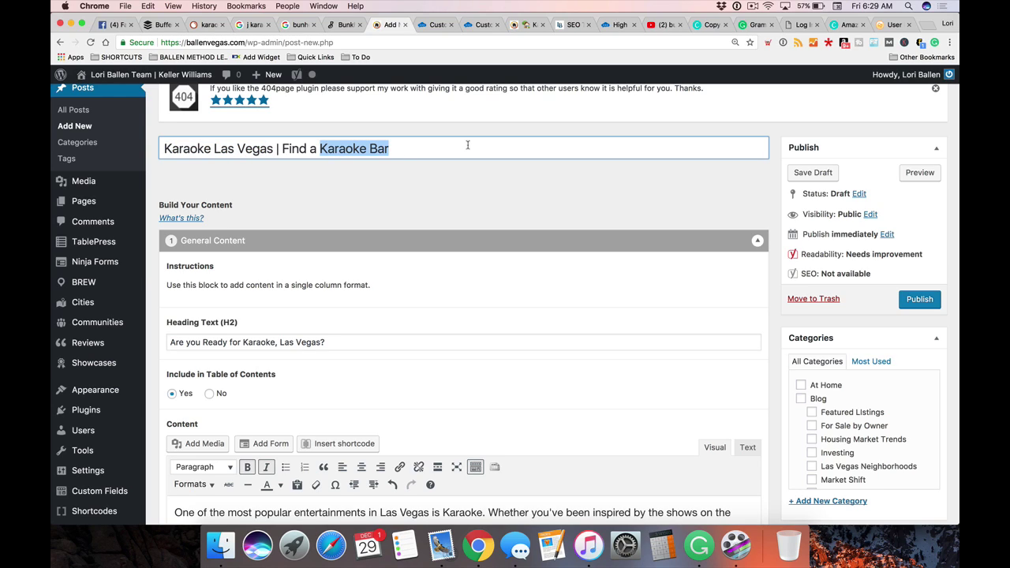
left_click_drag(390, 149, 320, 148)
Clear the title selection and put the cursor in the H2 heading
left_click(398, 147)
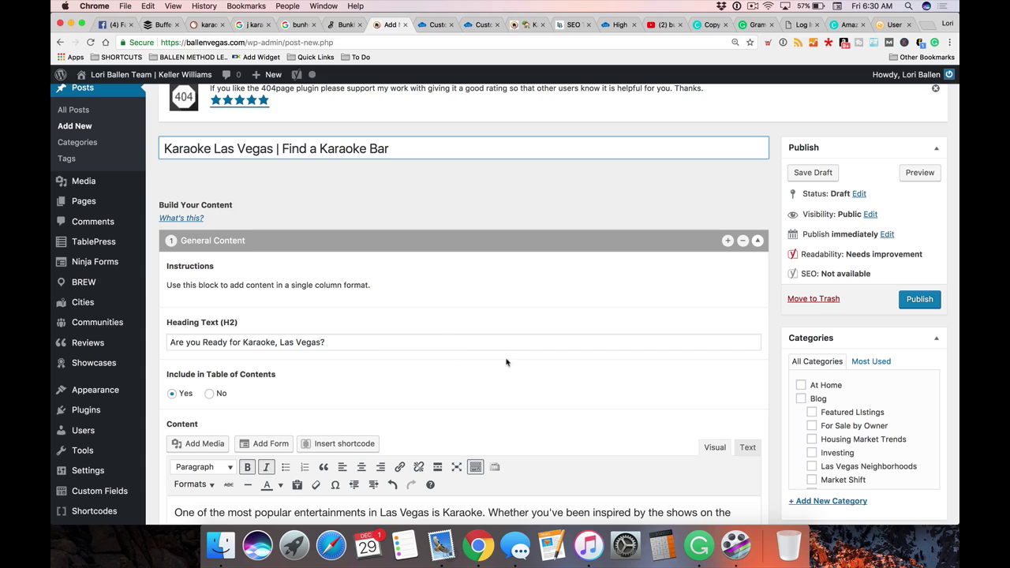
left_click(441, 337)
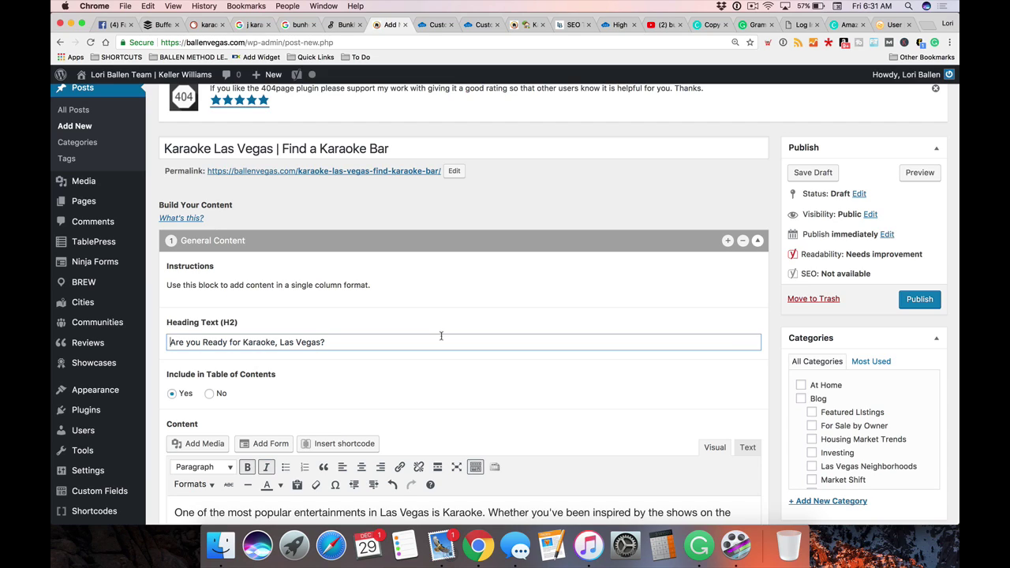
scroll(376, 121, "down", 1)
left_click_drag(183, 128, 391, 130)
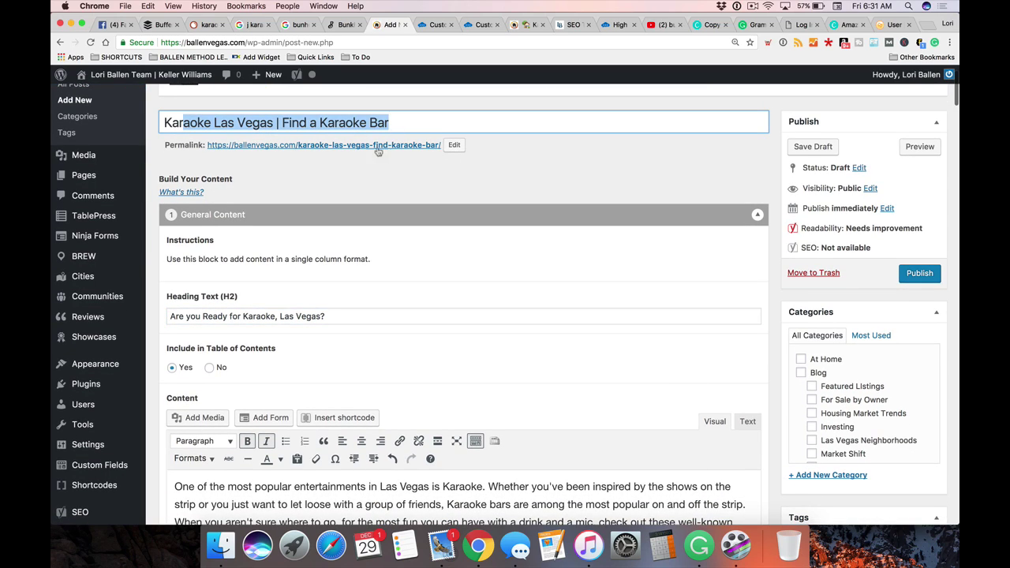
Edit the permalink, deleting the long slug and typing 'karaoke-bar'
left_click(454, 145)
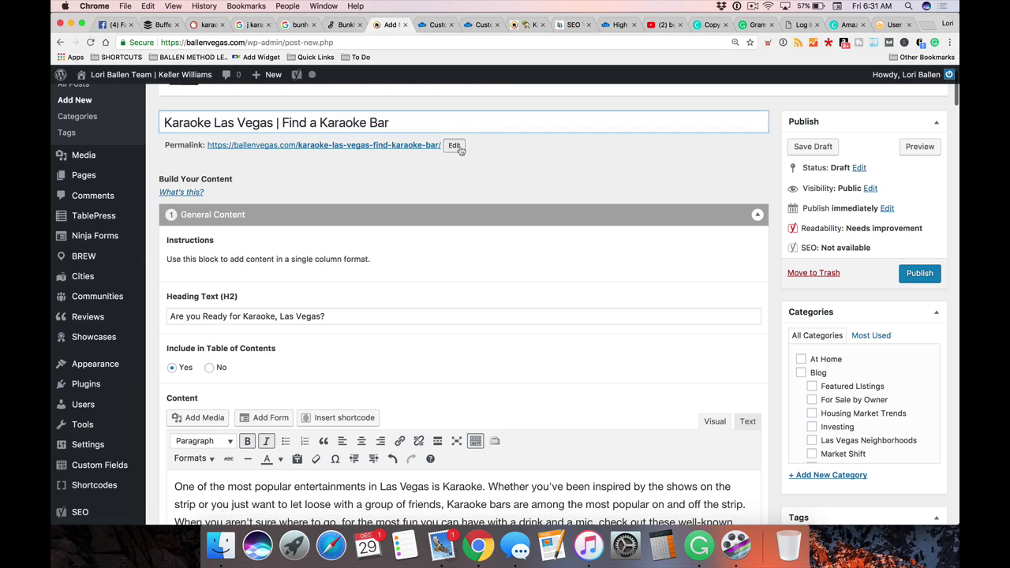
left_click(389, 145)
key("BackSpace")
key("BackSpace")
key("BackSpace")
key("BackSpace")
key("BackSpace")
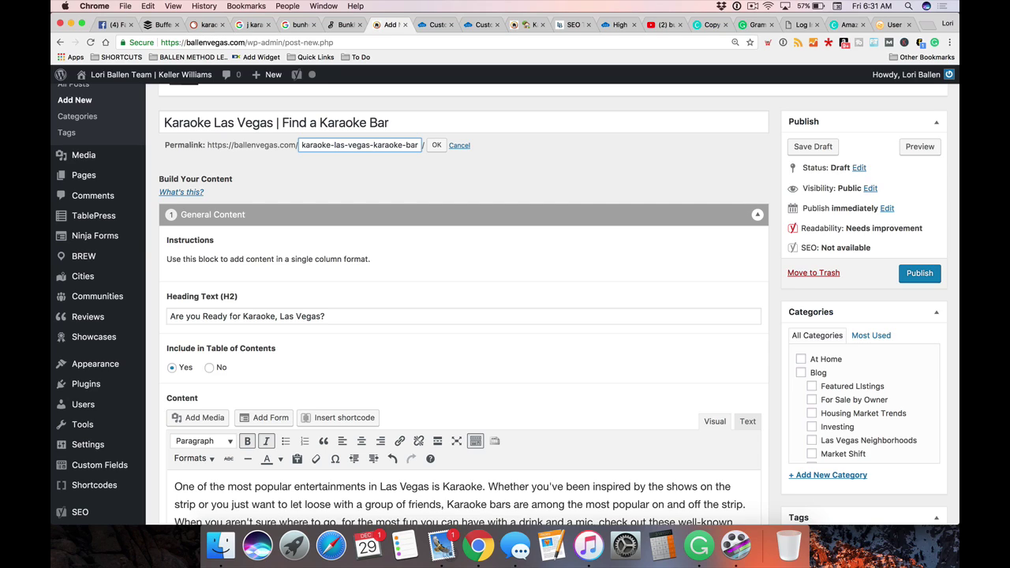
left_click_drag(369, 145, 427, 149)
key("BackSpace")
left_click_drag(385, 146, 292, 142)
type("karaoke-bar")
Confirm the permalink so the address reads ballenvegas.com/karaoke-bar/
left_click(437, 145)
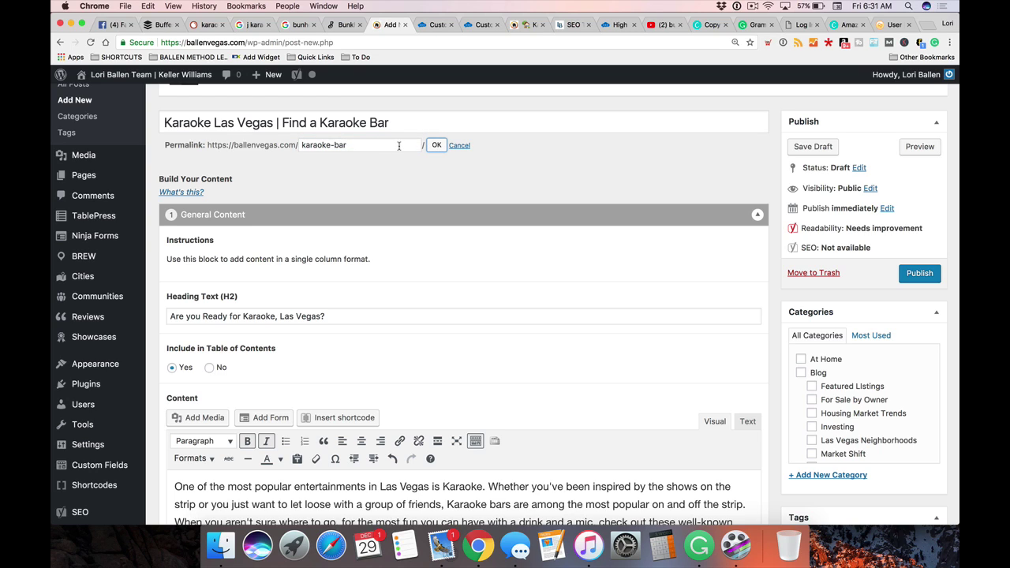
scroll(338, 226, "down", 1)
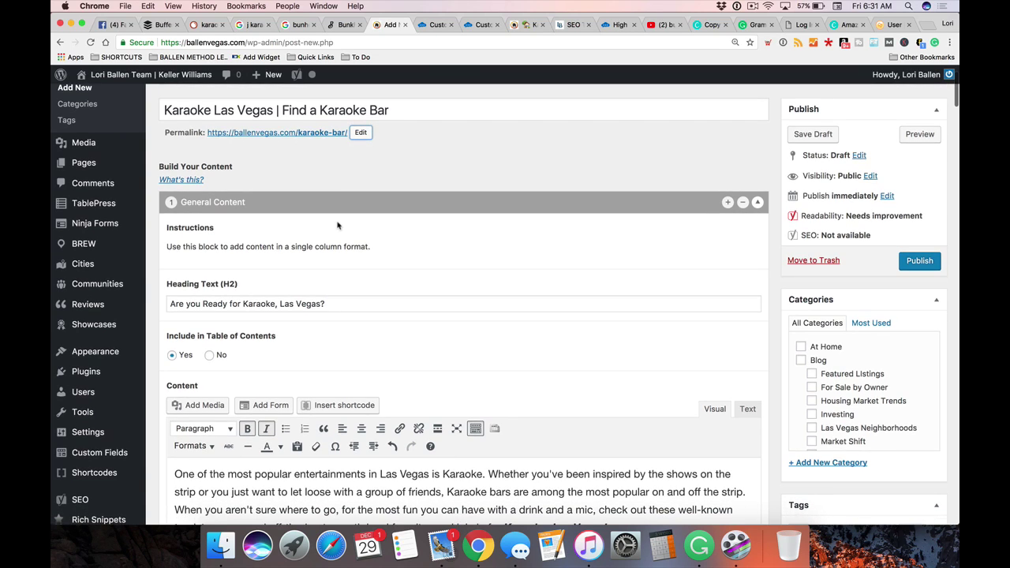
scroll(346, 231, "down", 5)
scroll(346, 230, "down", 10)
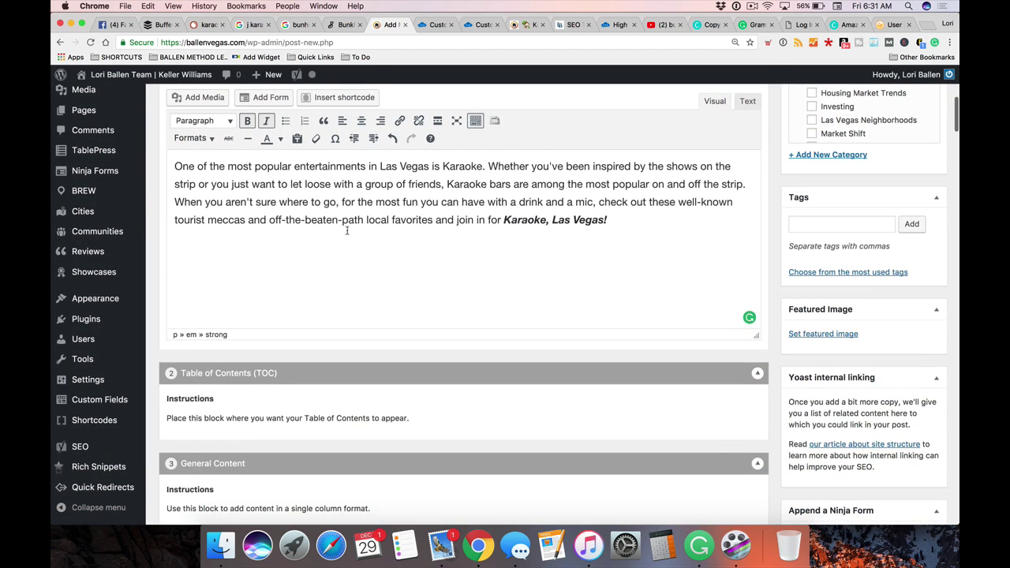
scroll(492, 264, "up", 1)
scroll(340, 324, "up", 8)
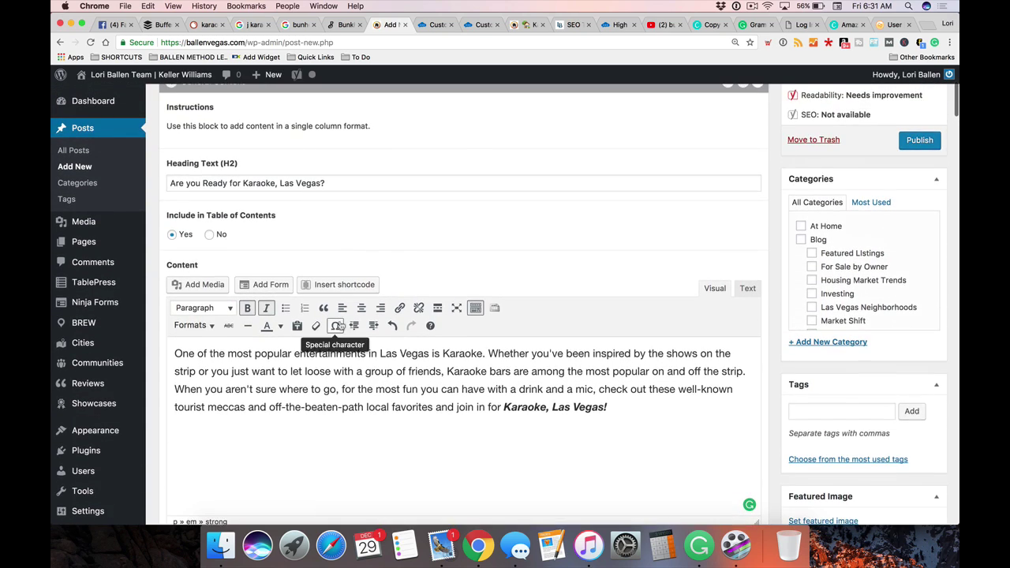
scroll(339, 323, "up", 3)
Review the heading and intro paragraph in the General Content block
left_click(345, 229)
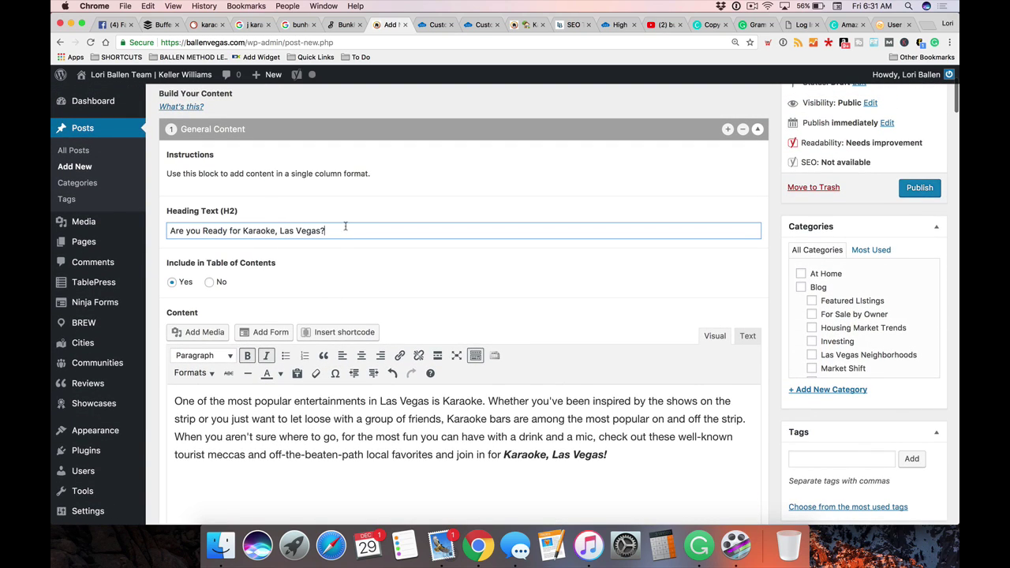
scroll(327, 244, "down", 2)
left_click_drag(252, 381, 607, 385)
scroll(539, 385, "down", 3)
left_click(280, 395)
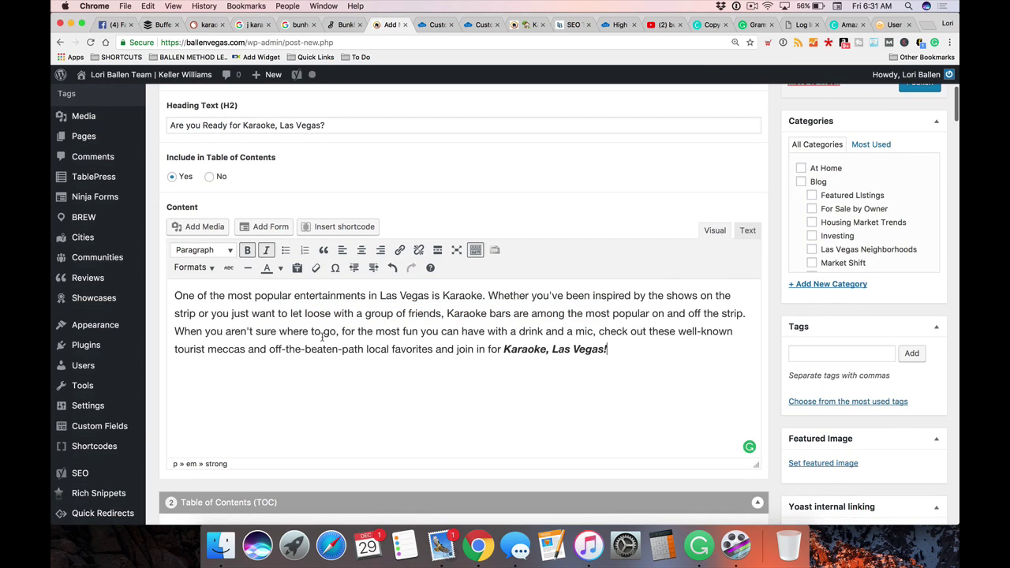
scroll(323, 338, "up", 1)
scroll(237, 319, "up", 4)
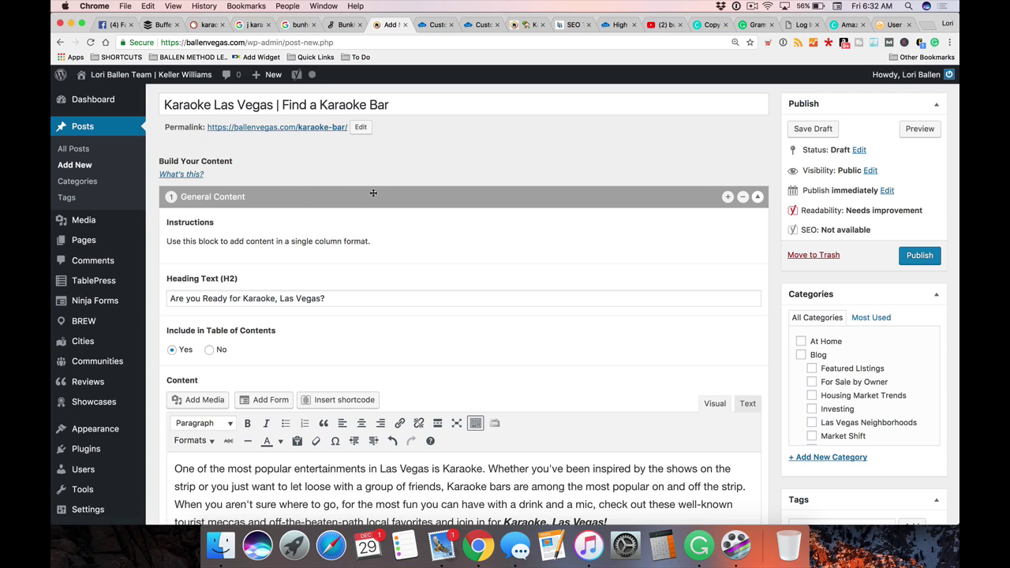
Open the All Pages list in a new browser tab and switch to it
scroll(138, 208, "down", 1)
mouse_move(117, 218)
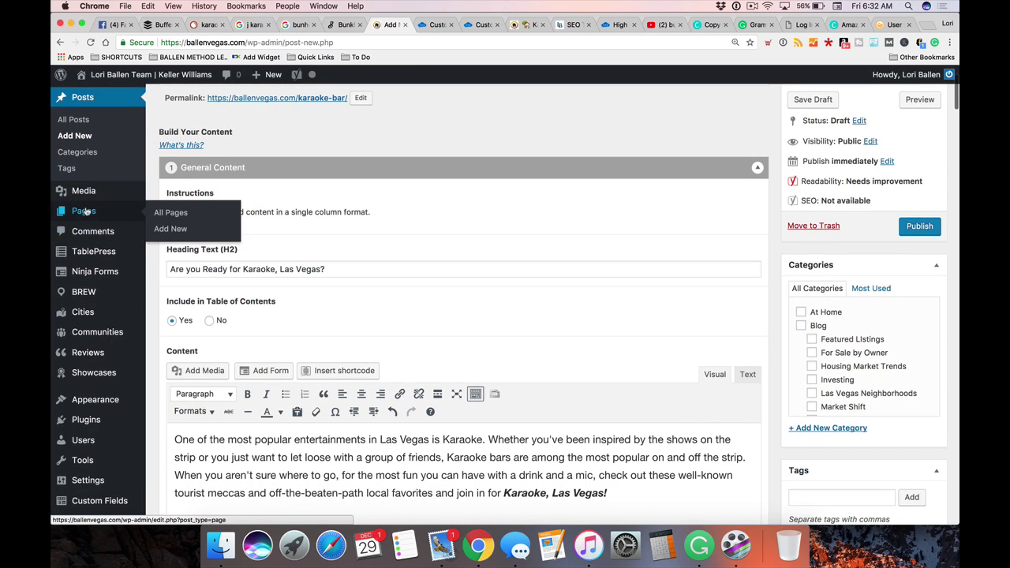
right_click(188, 213)
left_click(204, 216)
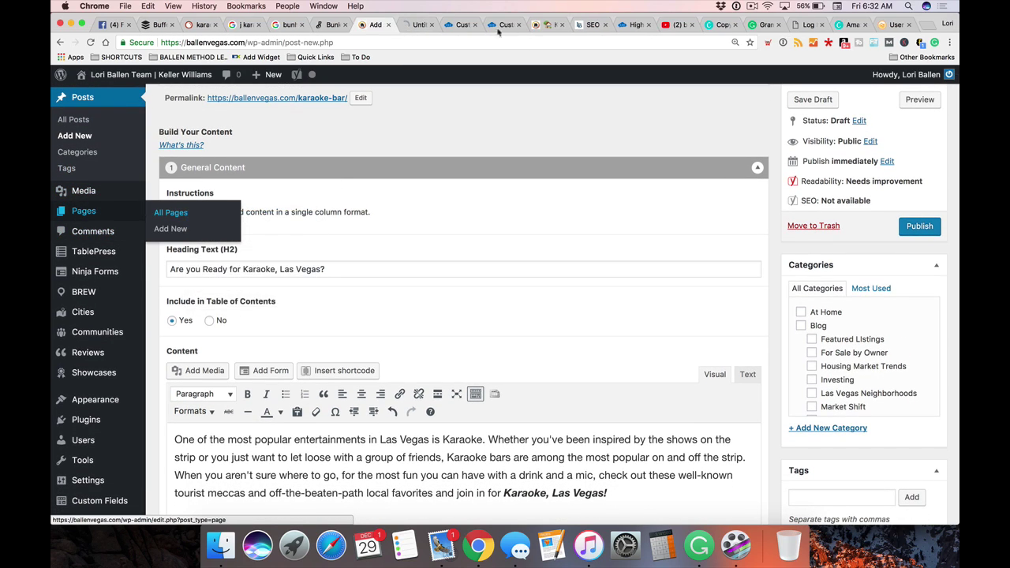
left_click(421, 24)
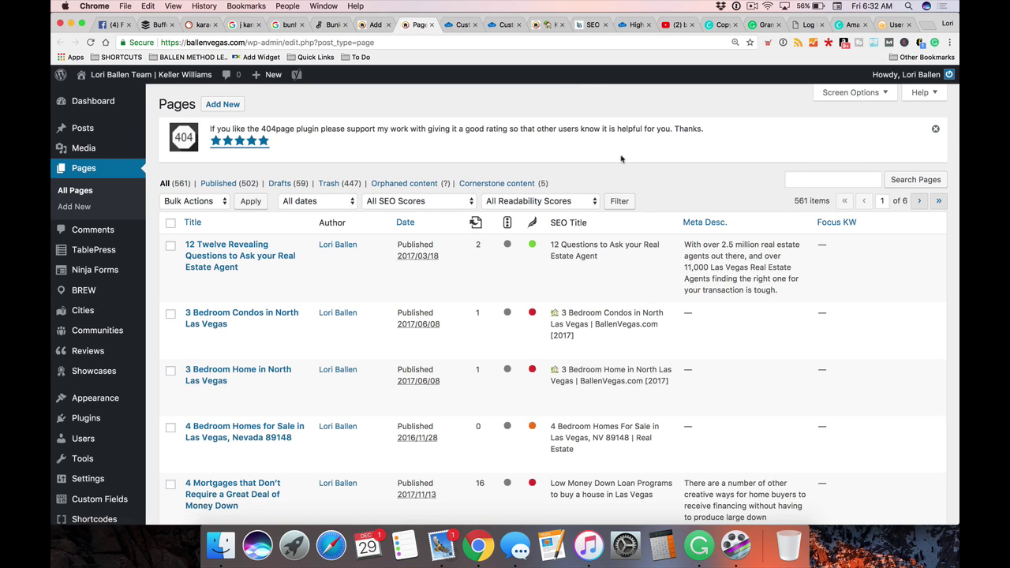
Start a blank new page, then return to the karaoke post's tab
mouse_move(276, 78)
left_click(267, 128)
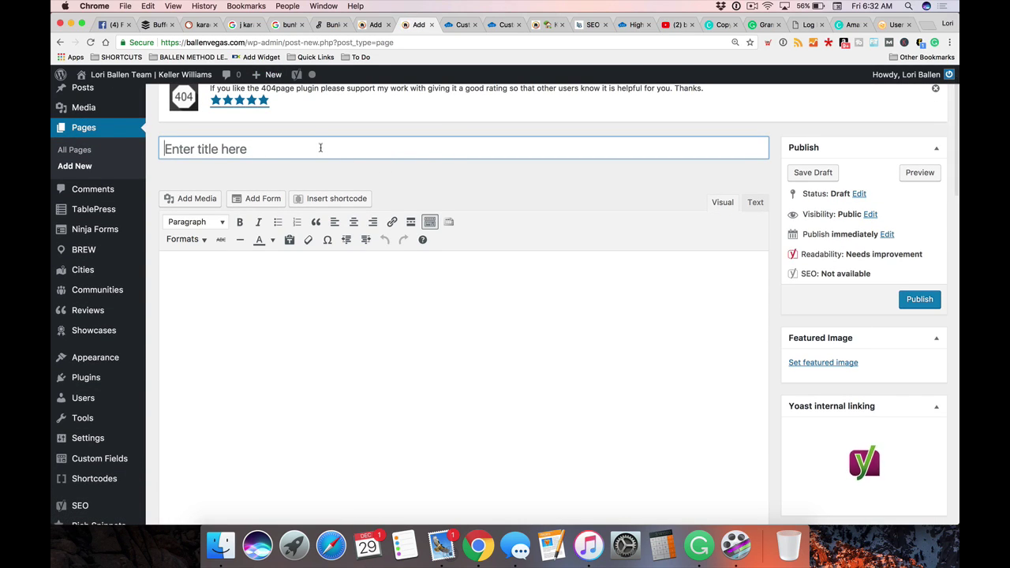
scroll(320, 177, "down", 2)
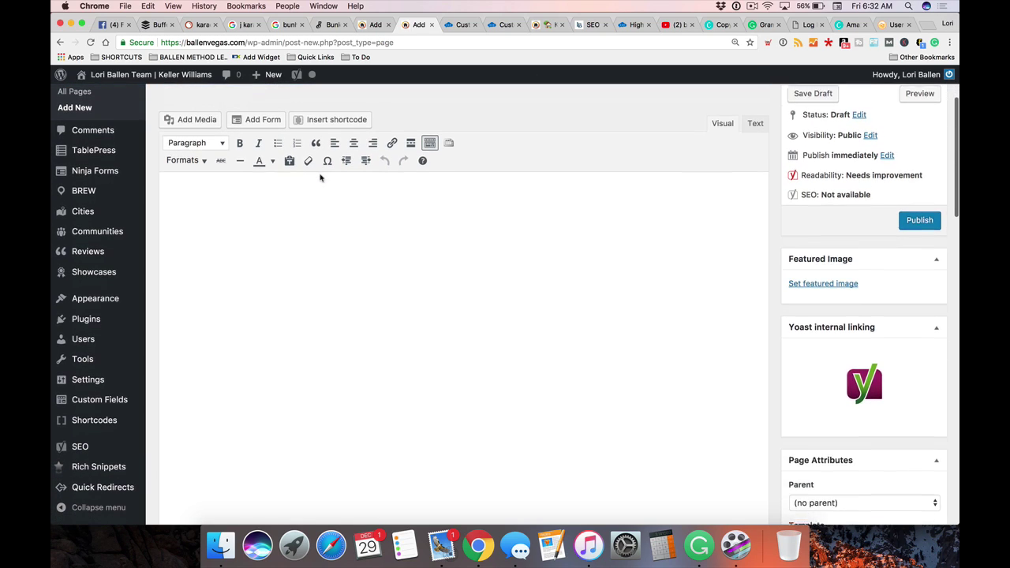
scroll(320, 178, "down", 1)
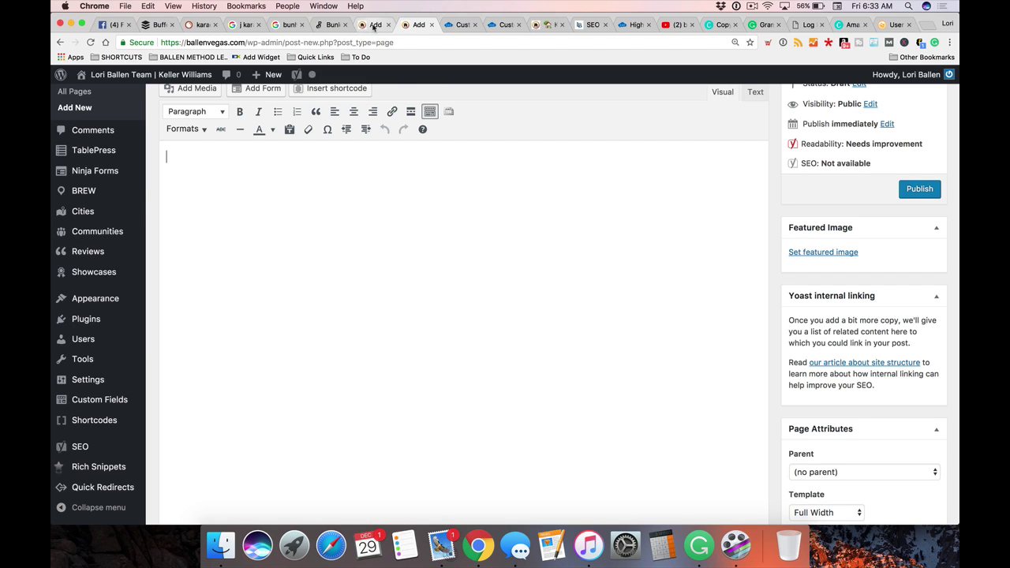
left_click(374, 26)
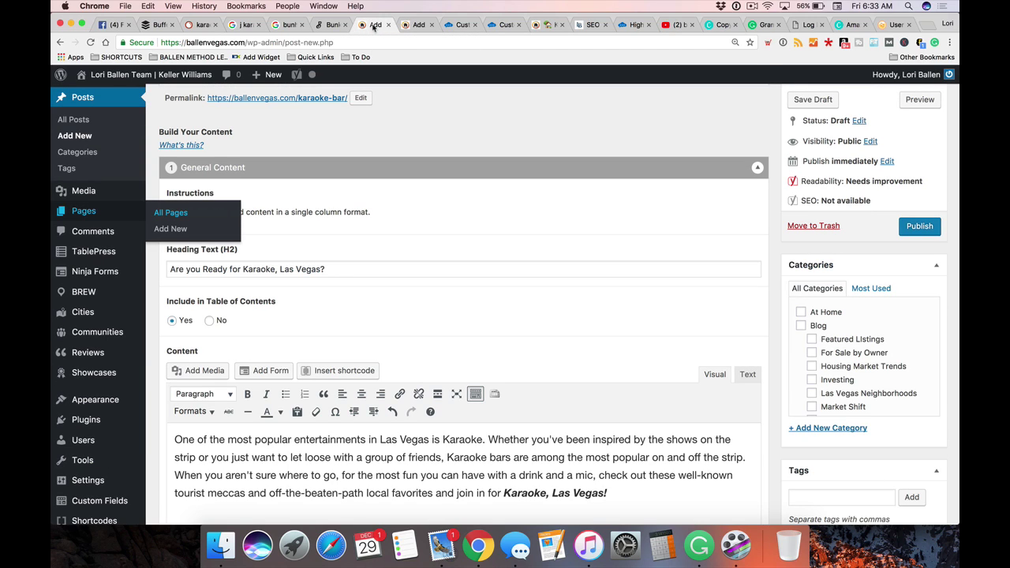
scroll(742, 168, "up", 1)
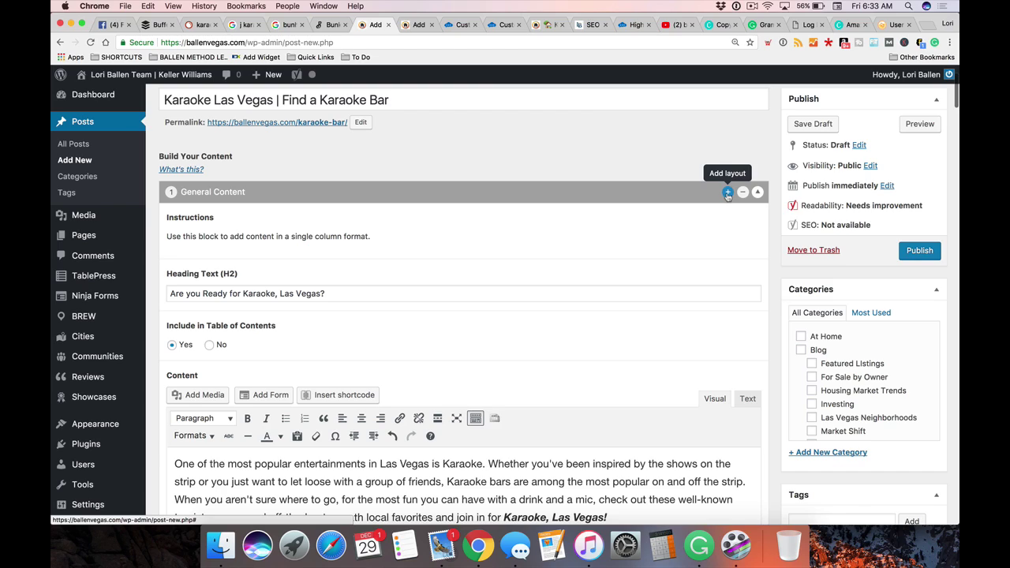
left_click(727, 193)
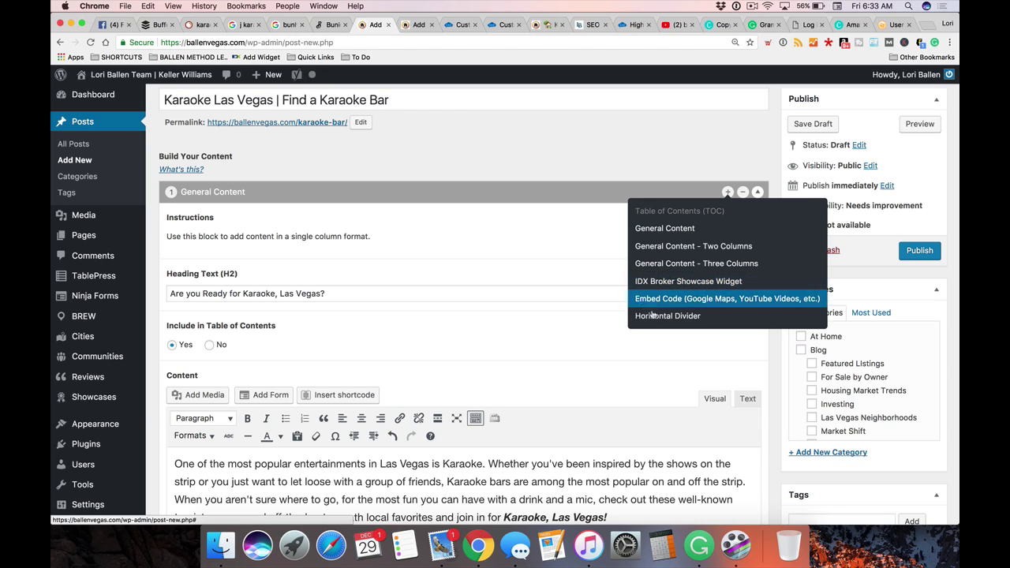
left_click(588, 290)
scroll(588, 290, "down", 1)
scroll(588, 289, "down", 1)
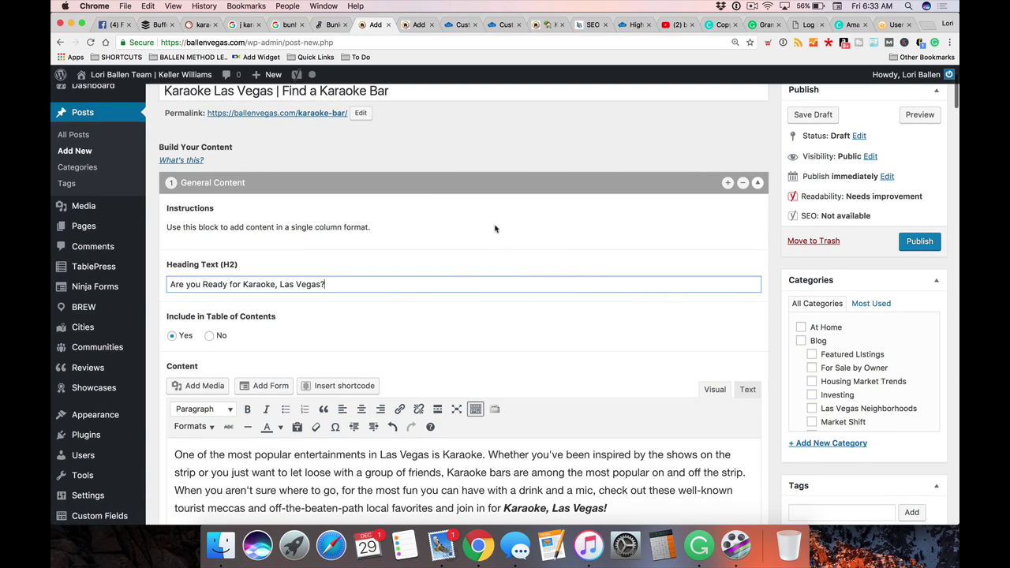
scroll(495, 229, "down", 3)
left_click_drag(356, 235, 170, 231)
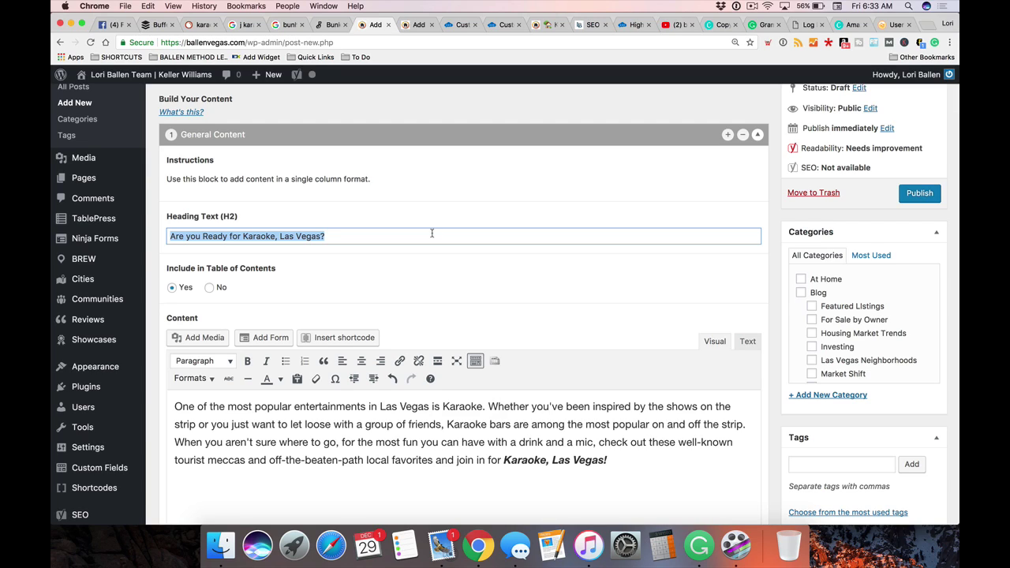
scroll(432, 234, "down", 3)
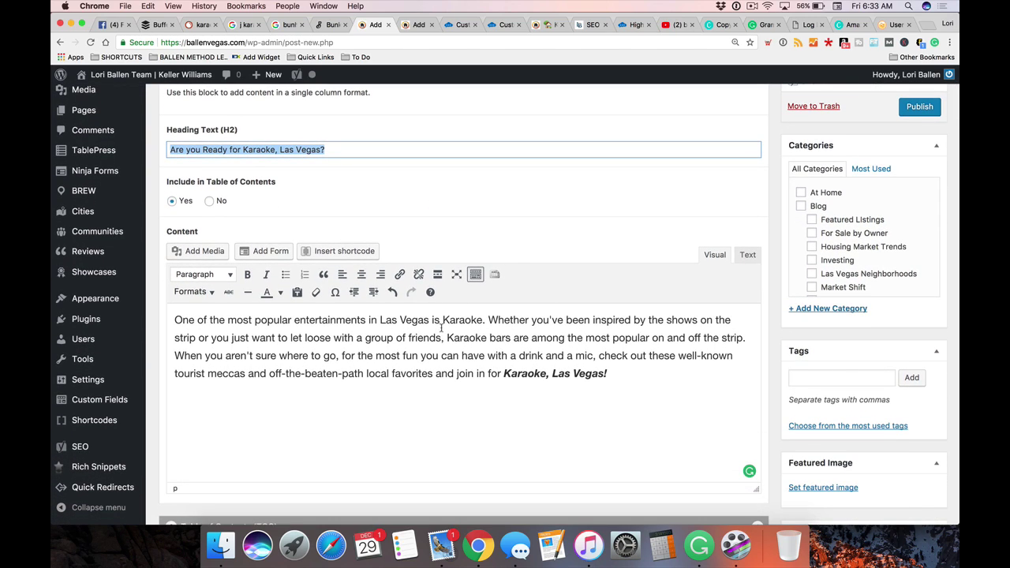
scroll(441, 328, "down", 2)
left_click(585, 301)
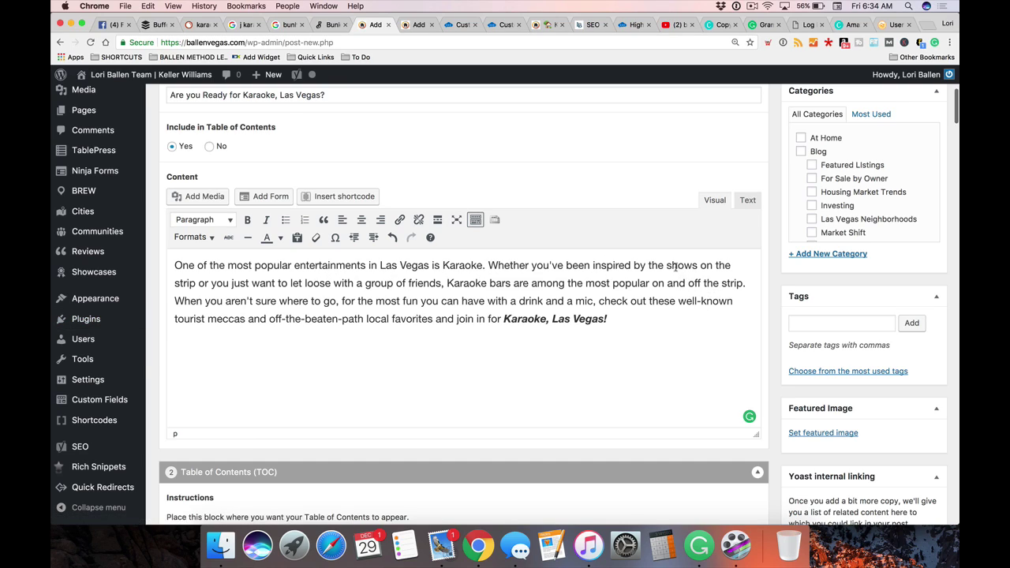
left_click(676, 266)
Link the phrase 'the shows on the strip' to the 'Locals Choose the Best Shows in Las Vegas' post found by searching 'shows'
left_click_drag(648, 266, 198, 283)
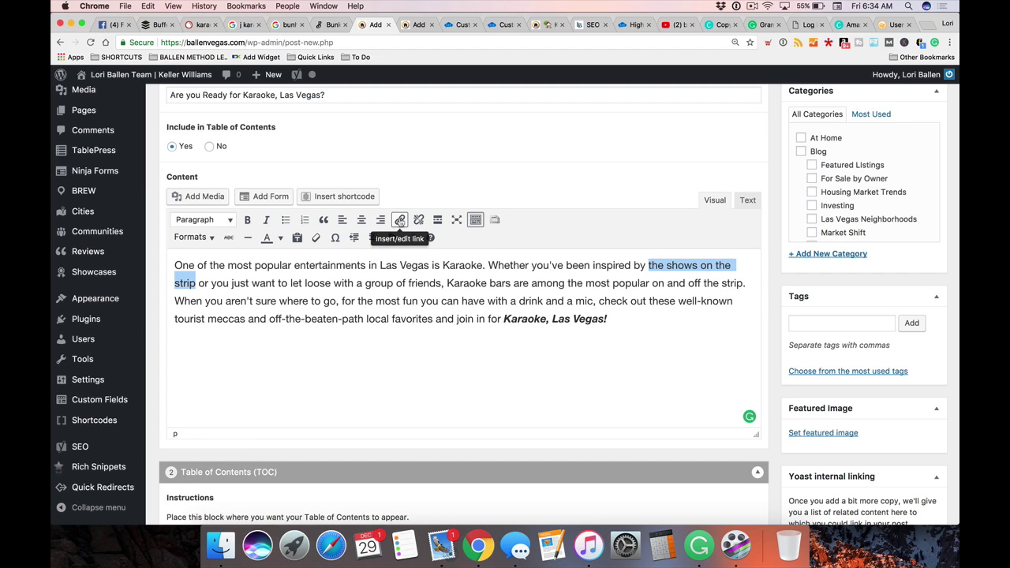
left_click(399, 219)
type("shows")
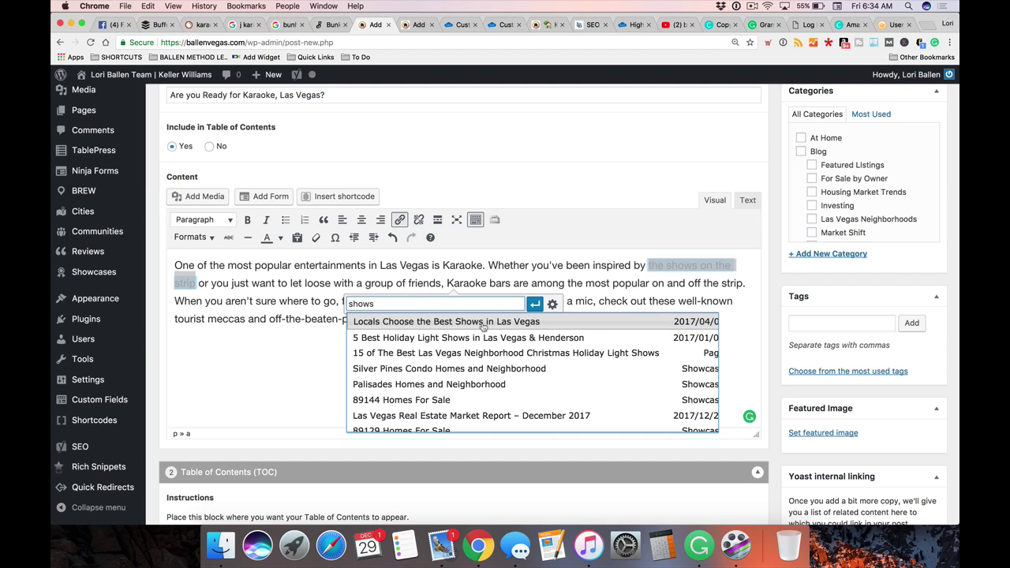
left_click(479, 323)
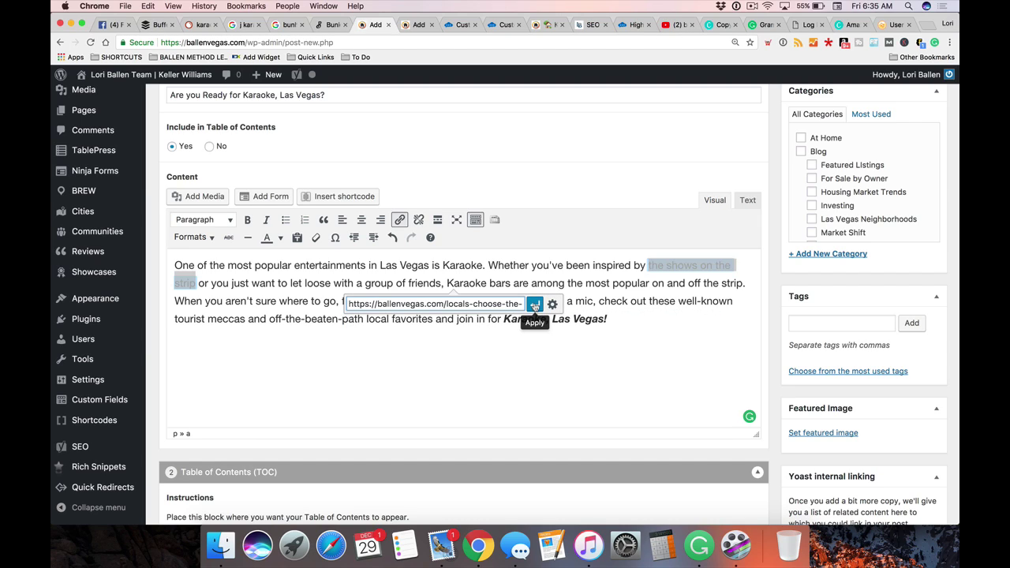
left_click(535, 306)
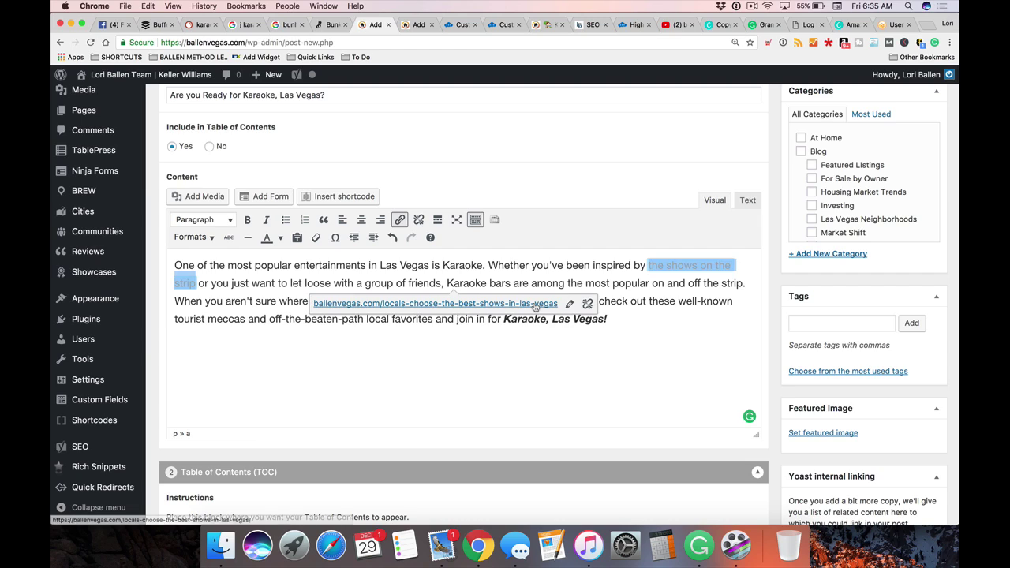
left_click(684, 367)
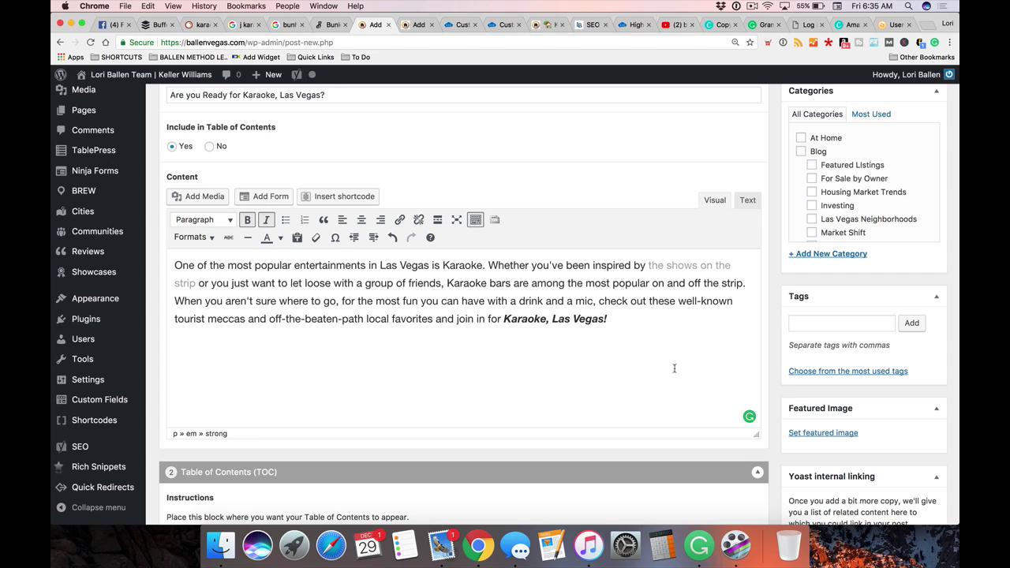
Change 'Karaoke bars are' to 'a Karaoke bar is' in the intro sentence
left_click(448, 286)
type("a")
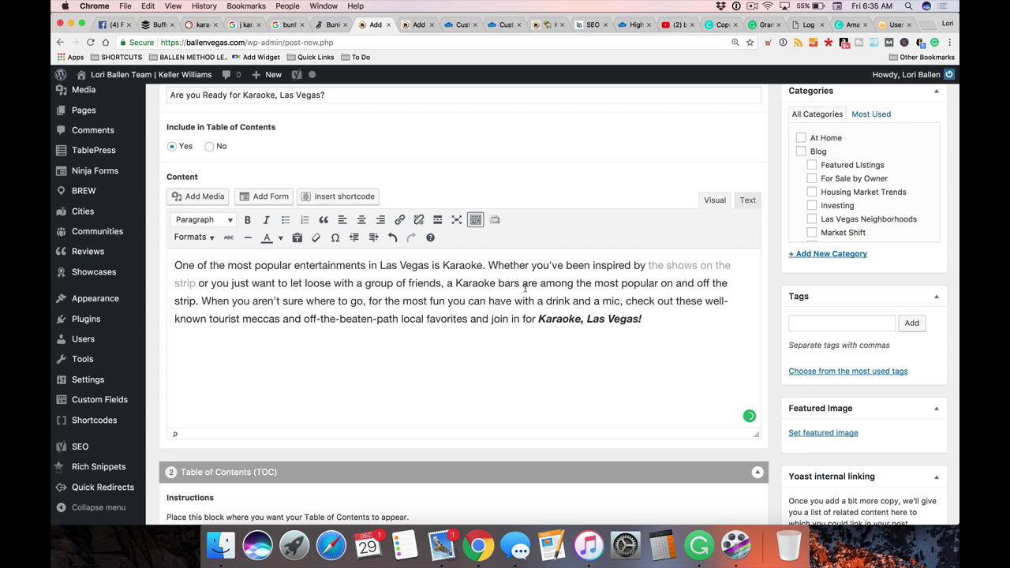
mouse_move(519, 284)
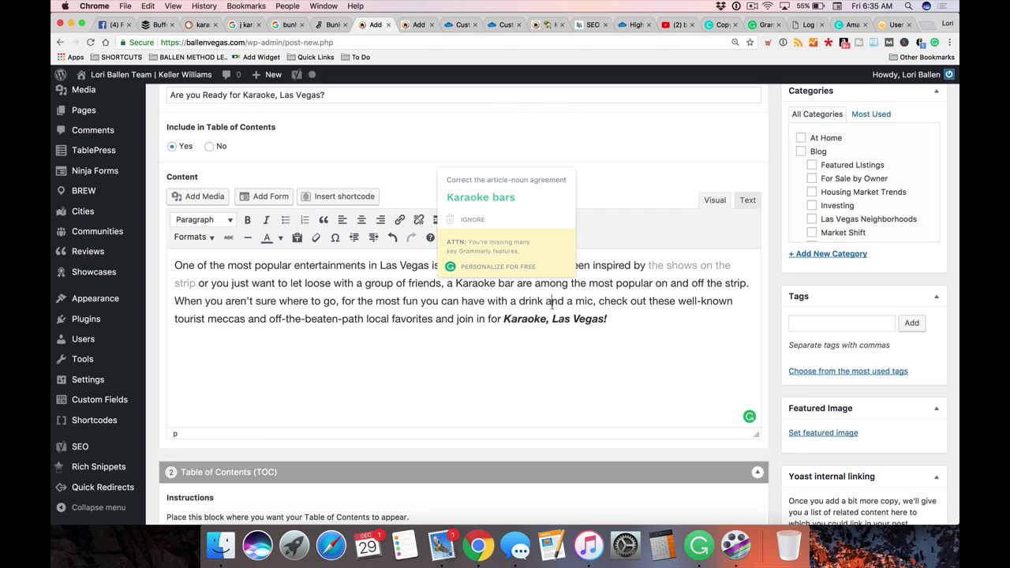
left_click(533, 283)
key("BackSpace")
key("BackSpace")
key("BackSpace")
key("BackSpace")
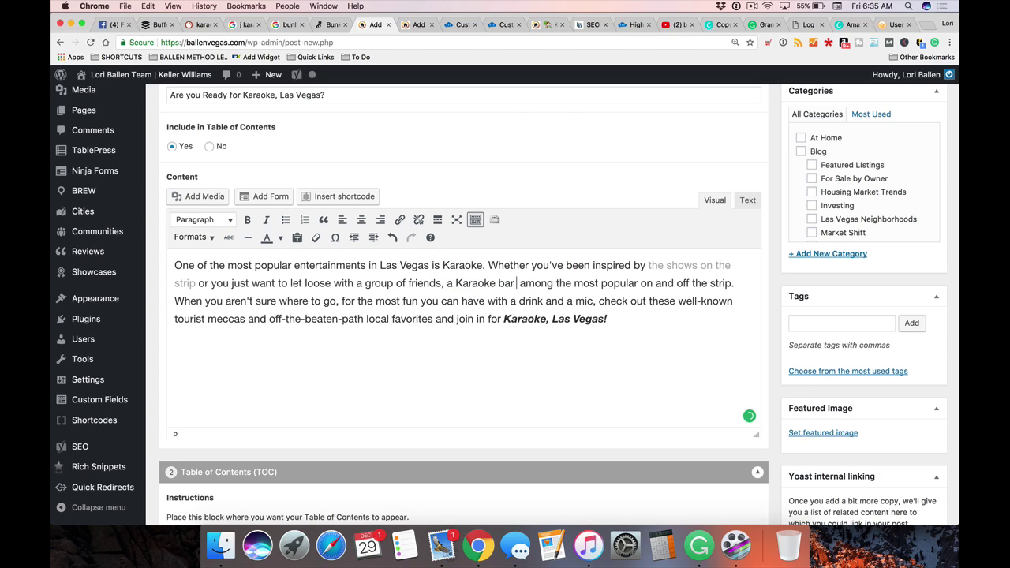
type("is")
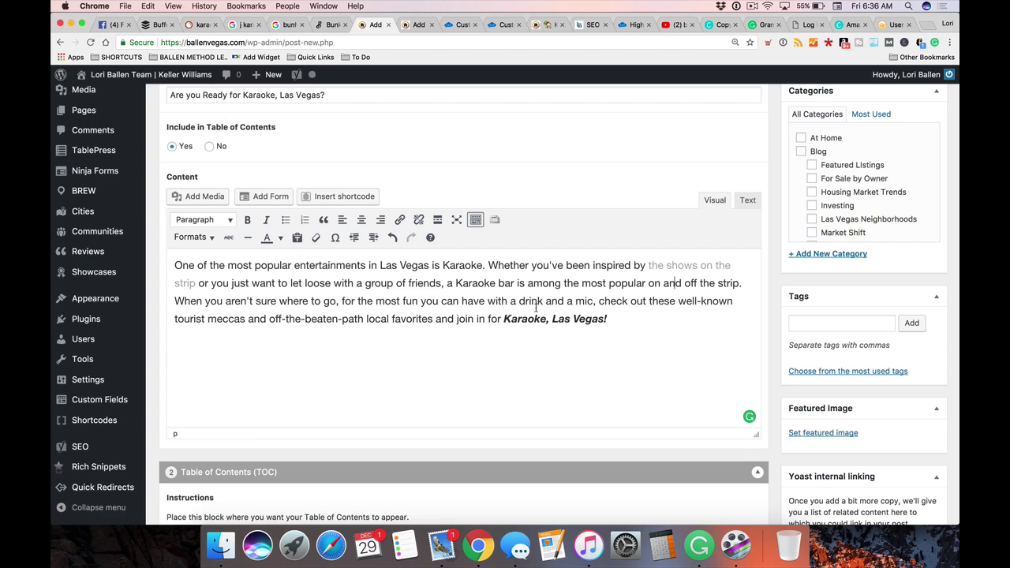
Remove the comma so the closing phrase reads 'Karaoke Las Vegas!'
scroll(649, 312, "down", 1)
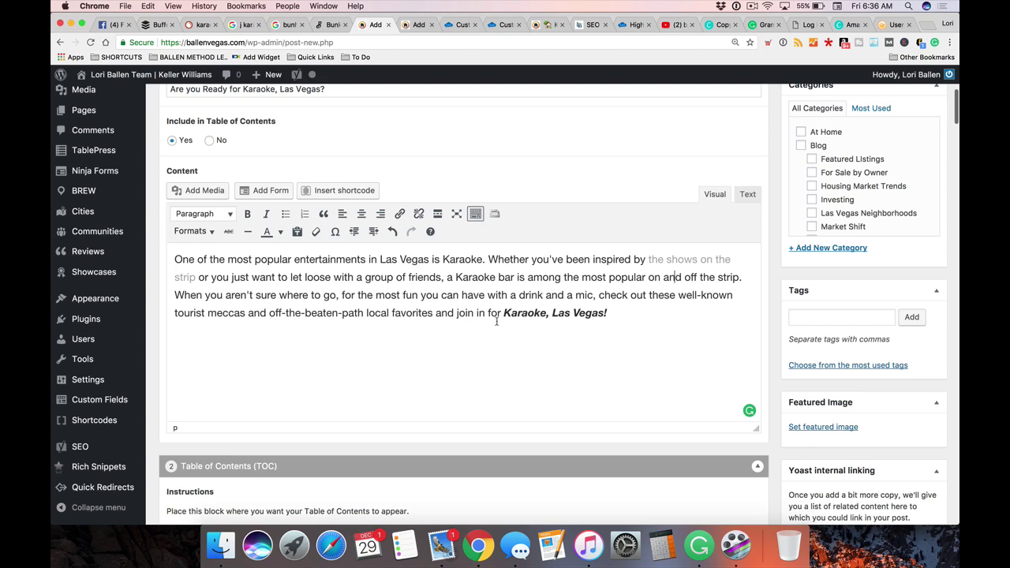
left_click(550, 314)
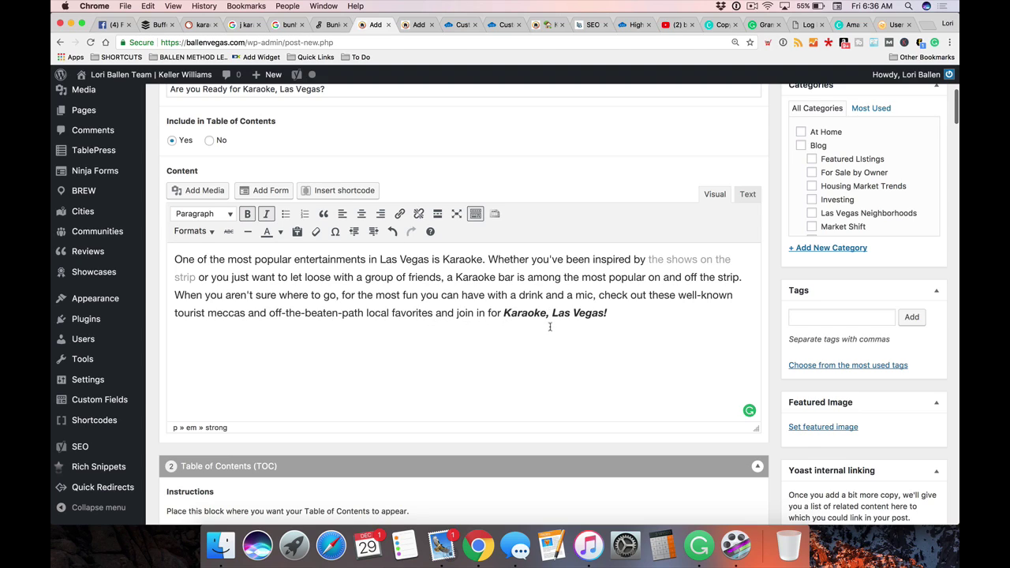
key("BackSpace")
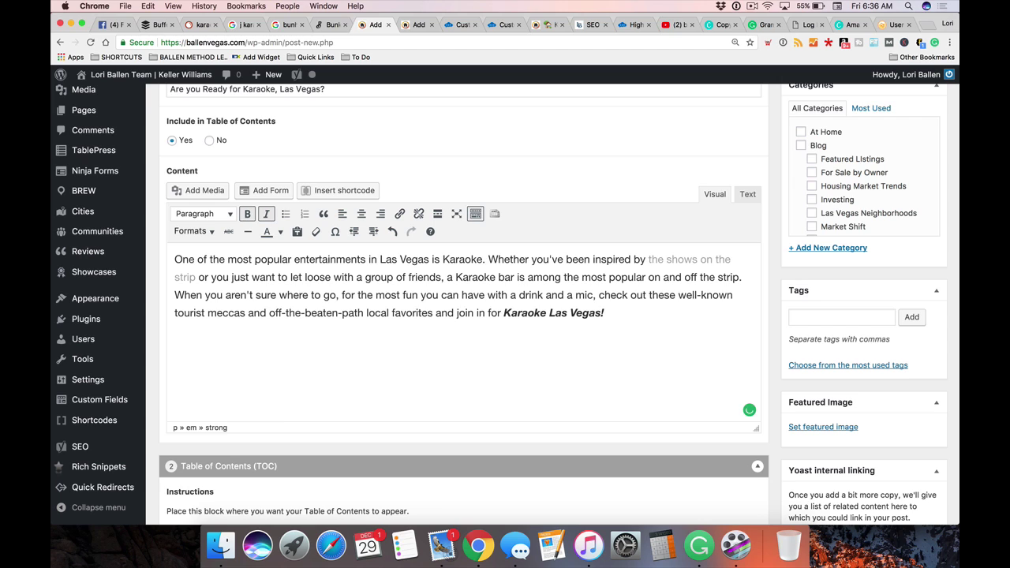
scroll(338, 424, "up", 5)
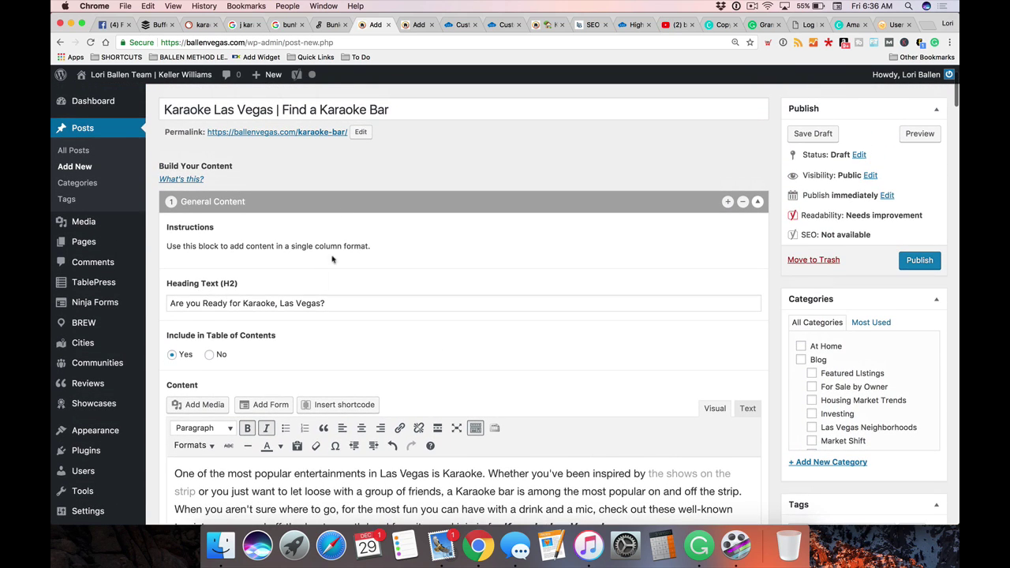
scroll(338, 424, "down", 3)
scroll(490, 424, "up", 5)
scroll(491, 424, "down", 5)
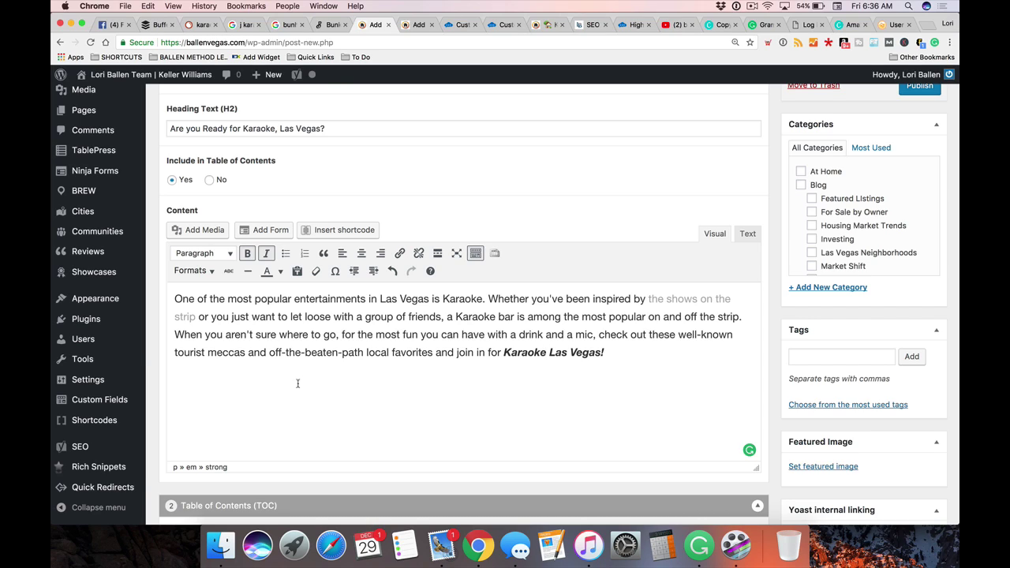
scroll(308, 383, "down", 2)
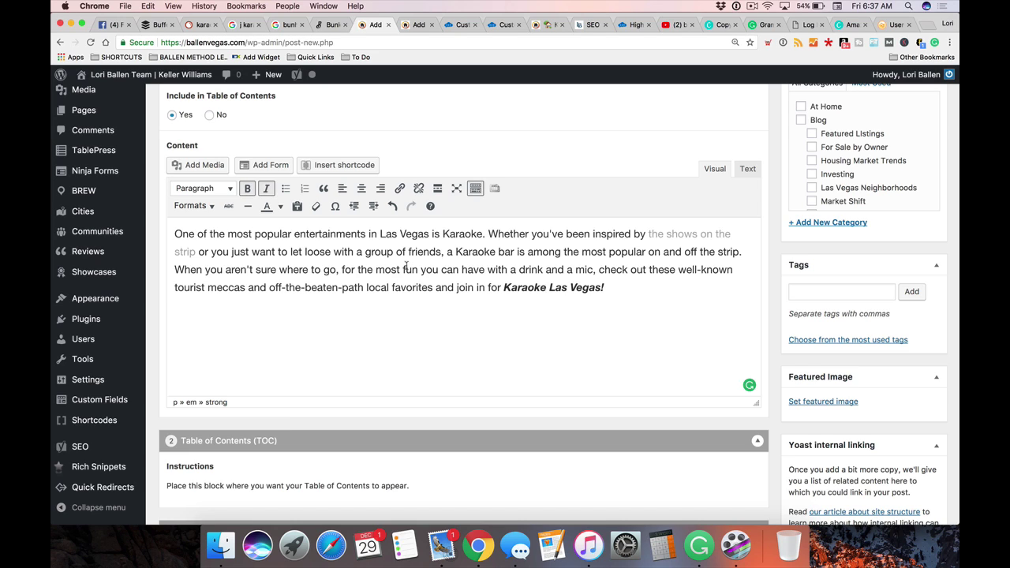
scroll(407, 267, "down", 1)
scroll(414, 284, "down", 1)
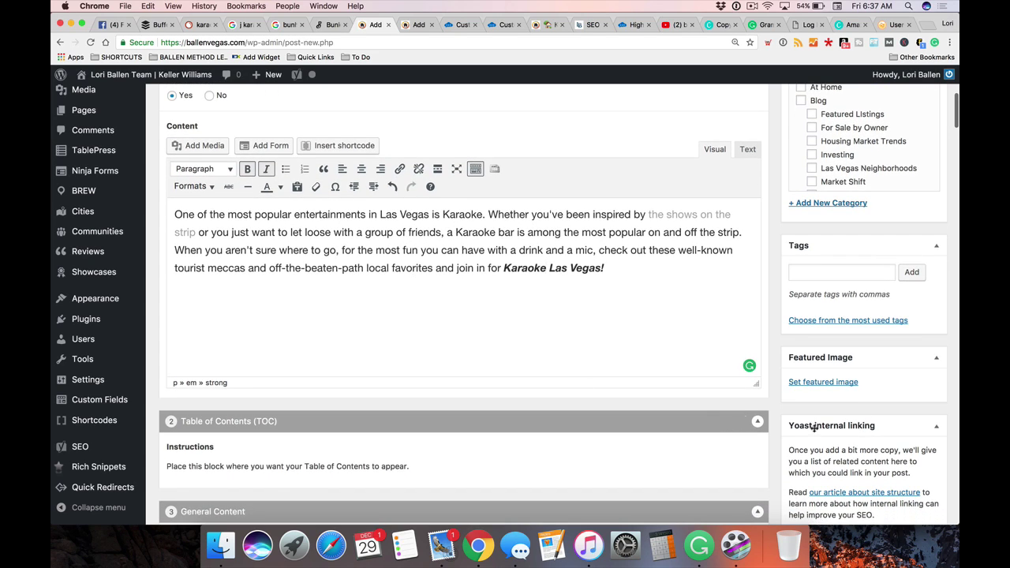
mouse_move(750, 371)
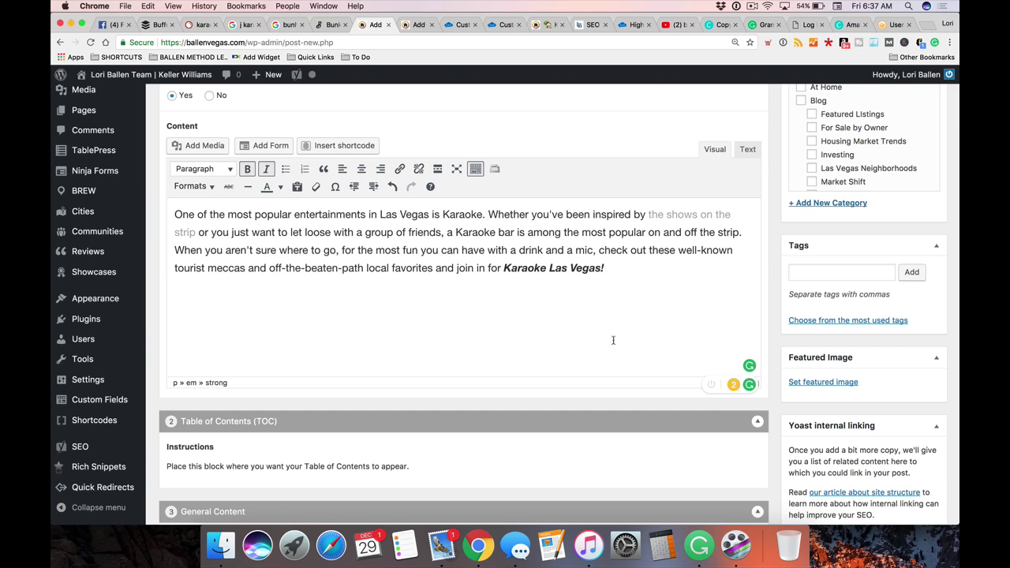
left_click(763, 26)
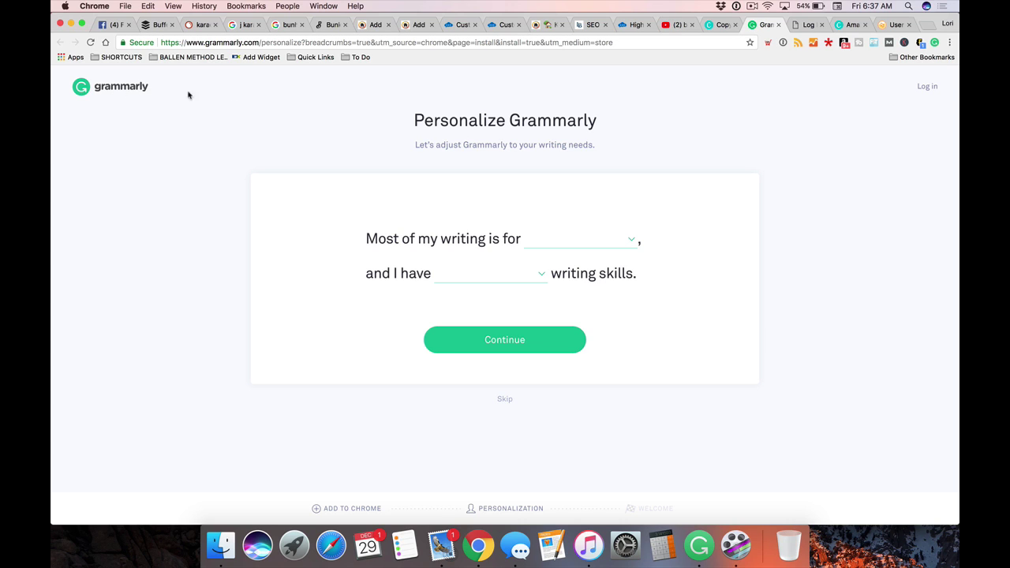
left_click(283, 24)
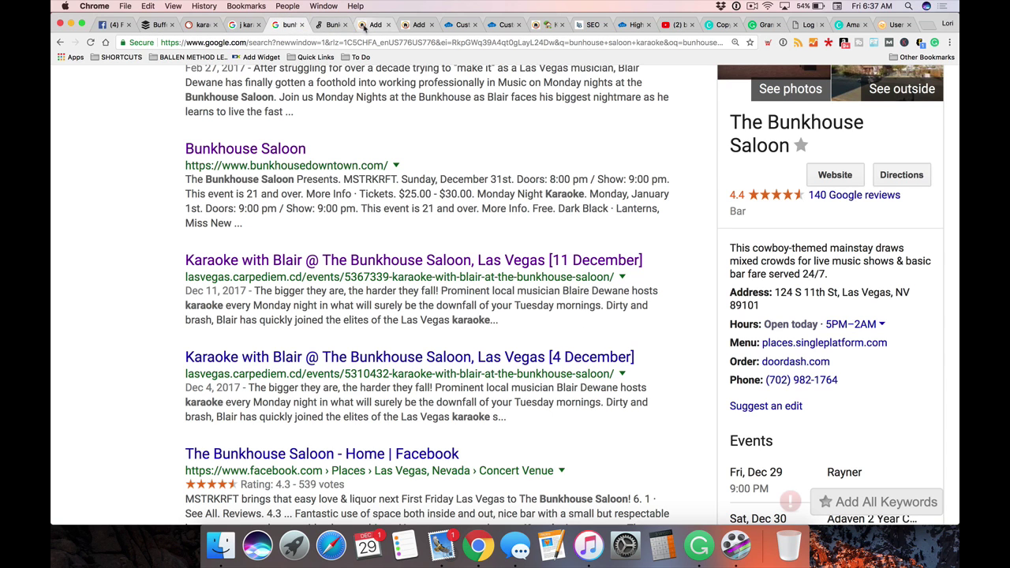
left_click(373, 26)
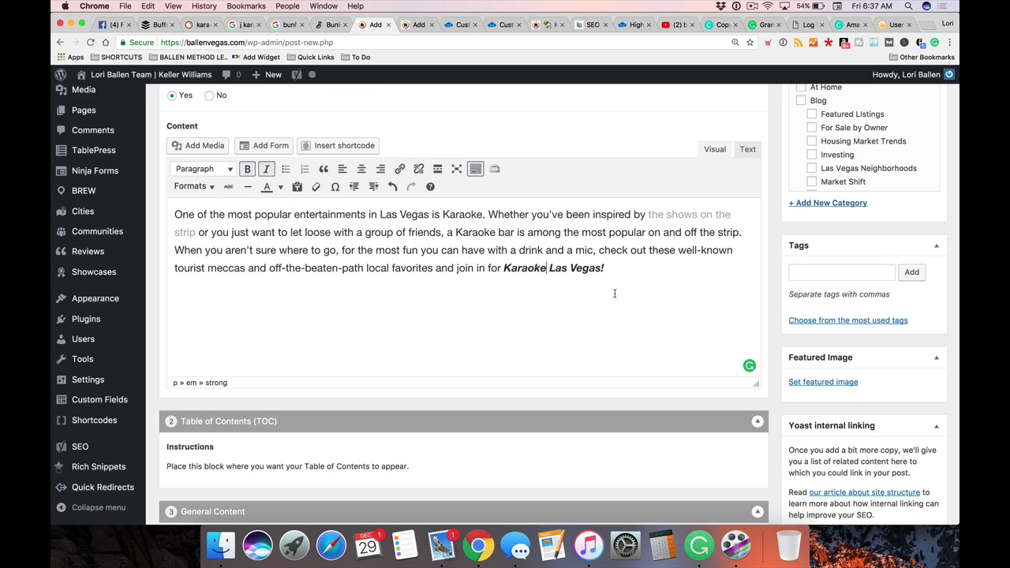
mouse_move(740, 365)
scroll(454, 307, "down", 1)
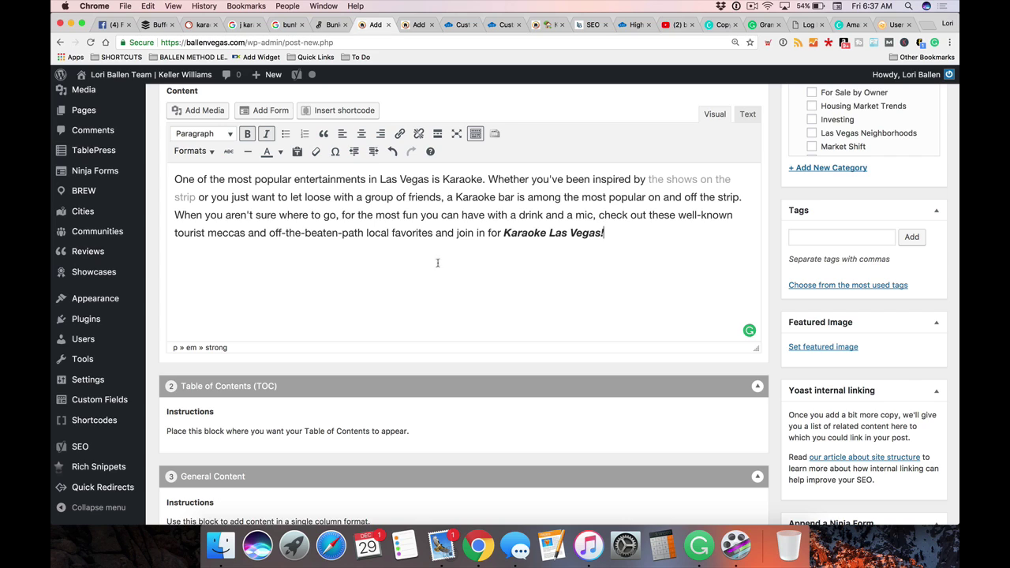
scroll(379, 264, "down", 1)
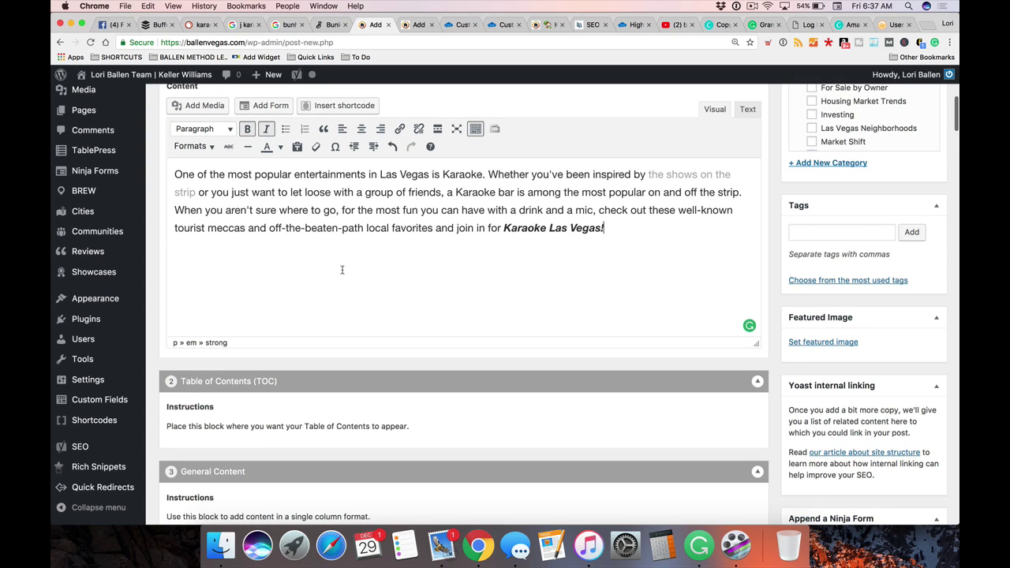
scroll(345, 270, "up", 1)
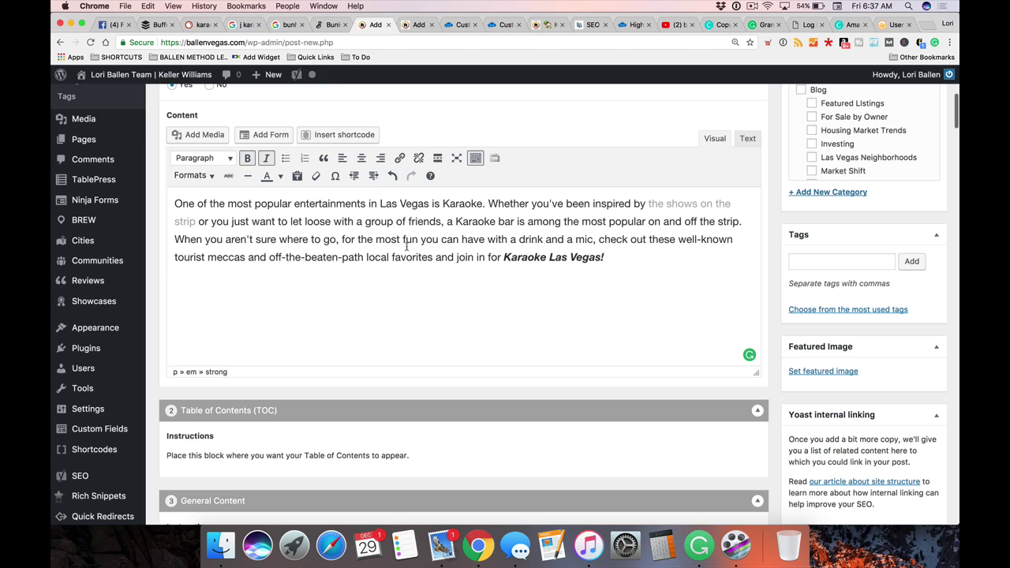
left_click_drag(376, 239, 543, 239)
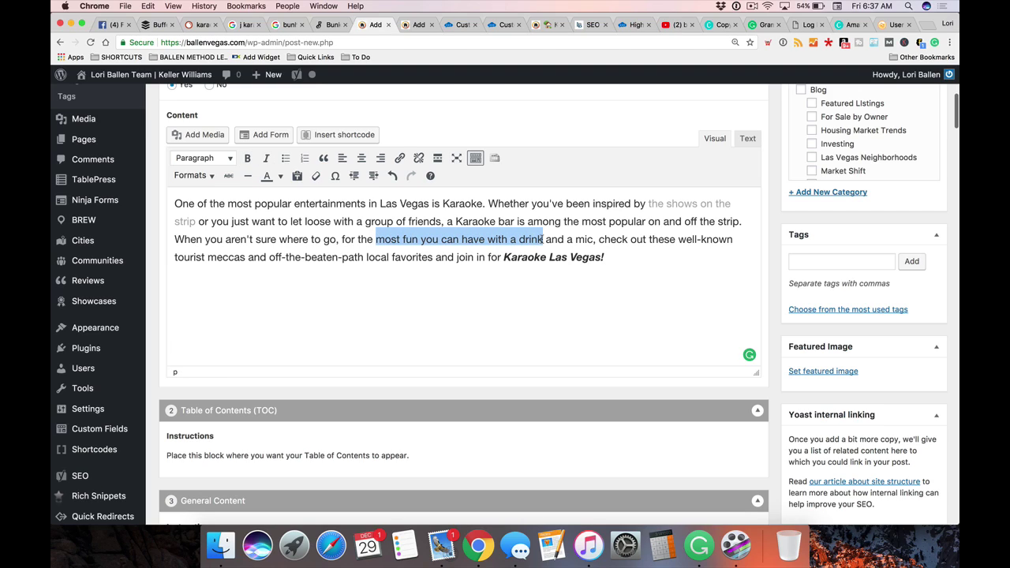
left_click(400, 158)
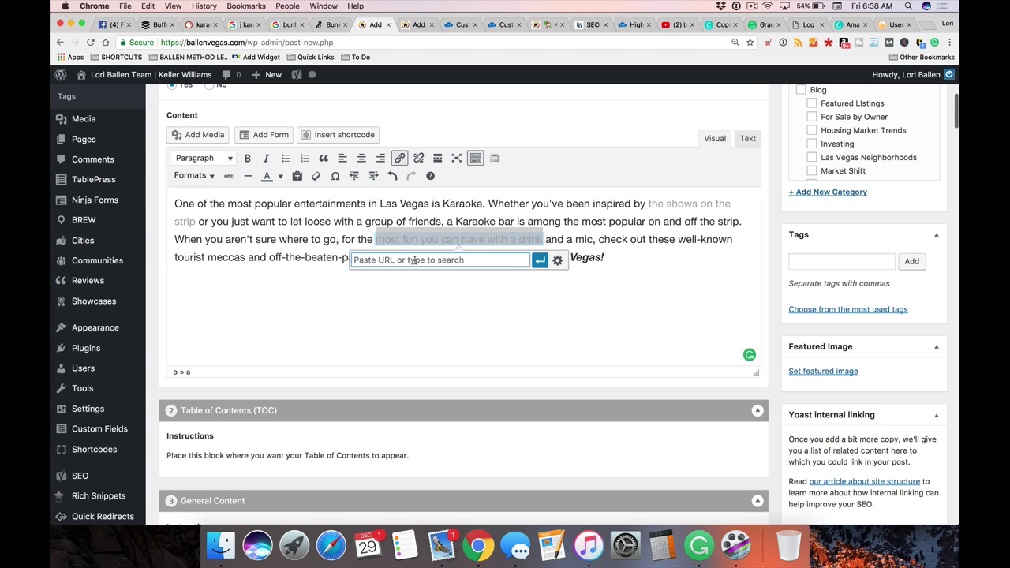
type("cocktail")
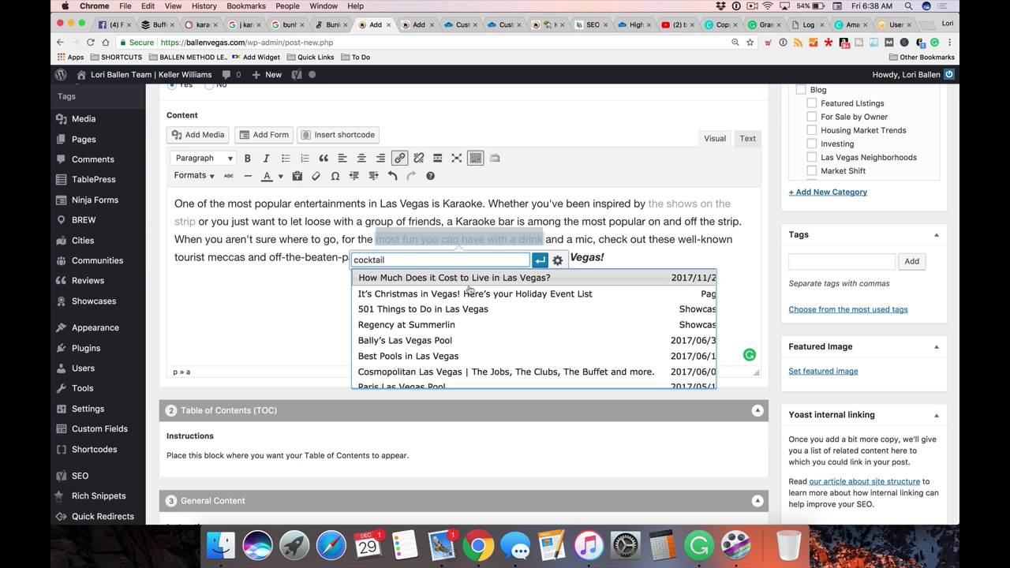
scroll(468, 323, "down", 5)
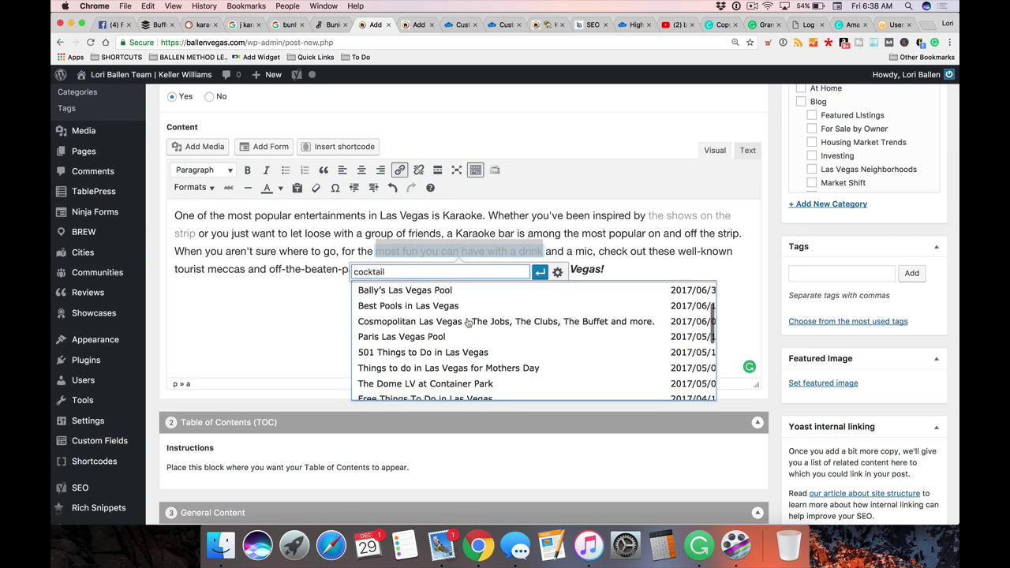
scroll(468, 324, "down", 5)
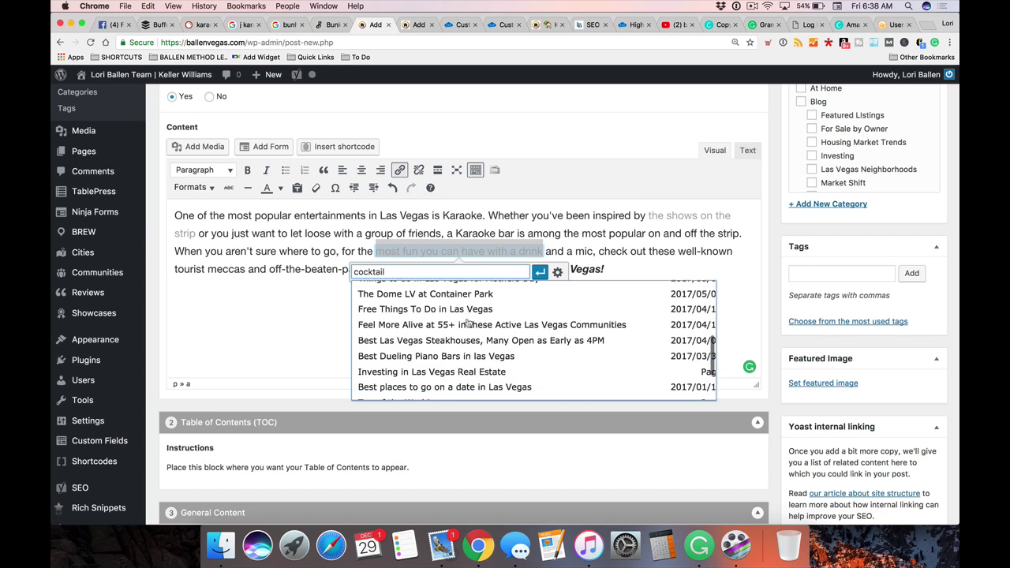
scroll(468, 322, "down", 2)
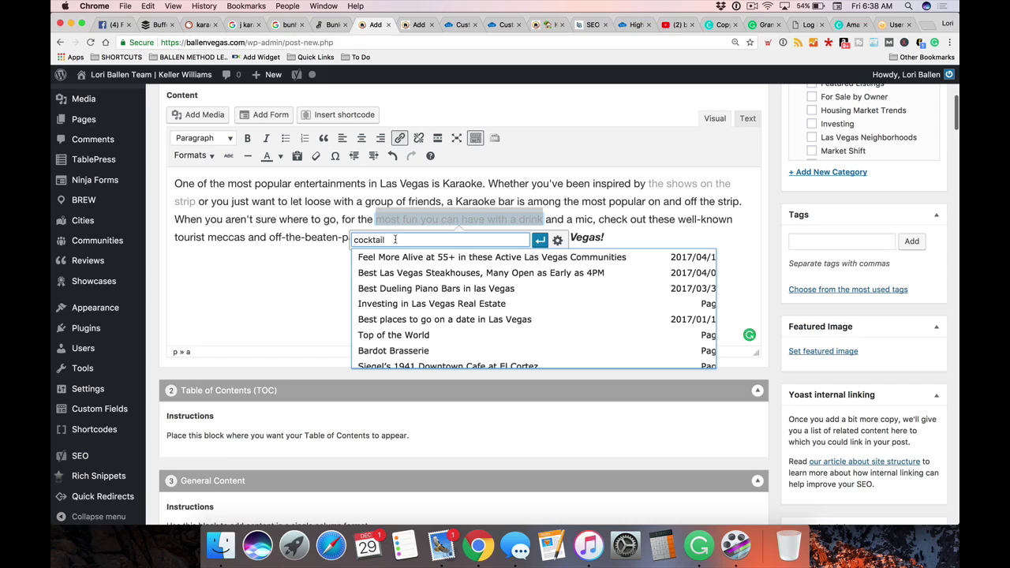
key("BackSpace")
key("BackSpace")
key("BackSpace")
key("BackSpace")
key("BackSpace")
key("BackSpace")
key("BackSpace")
key("BackSpace")
type("best drink")
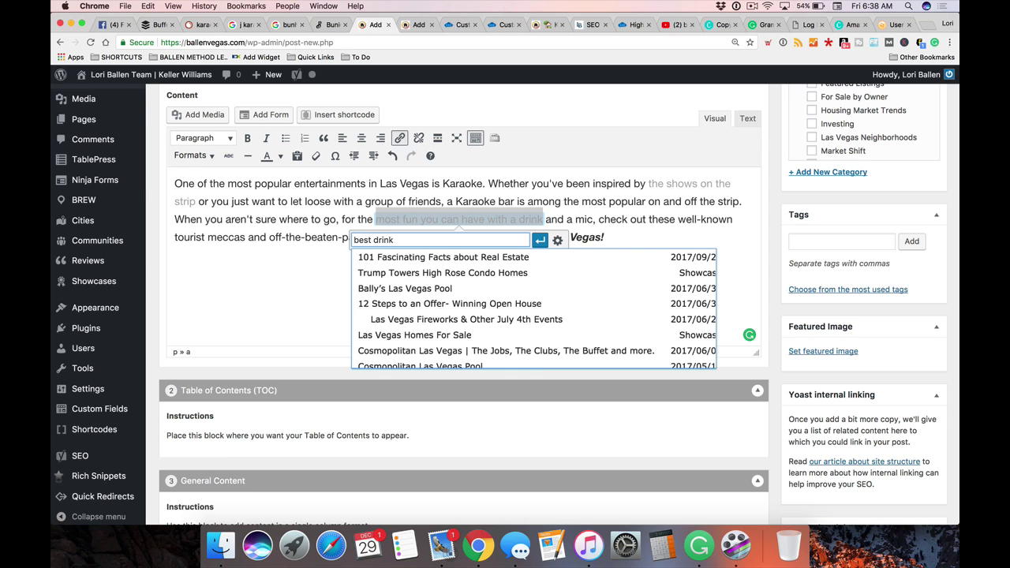
scroll(439, 305, "up", 5)
scroll(439, 305, "up", 5)
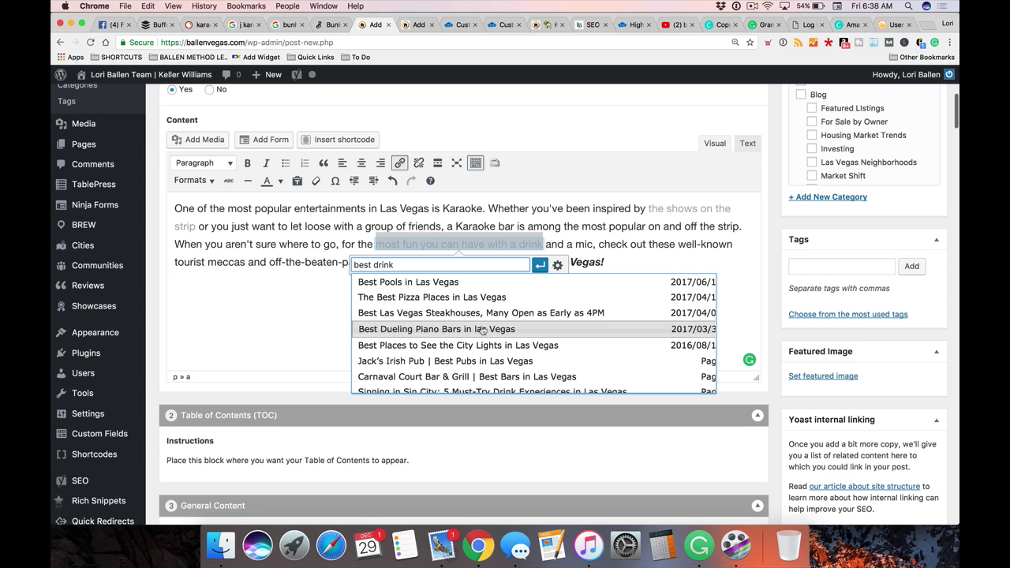
scroll(484, 329, "down", 2)
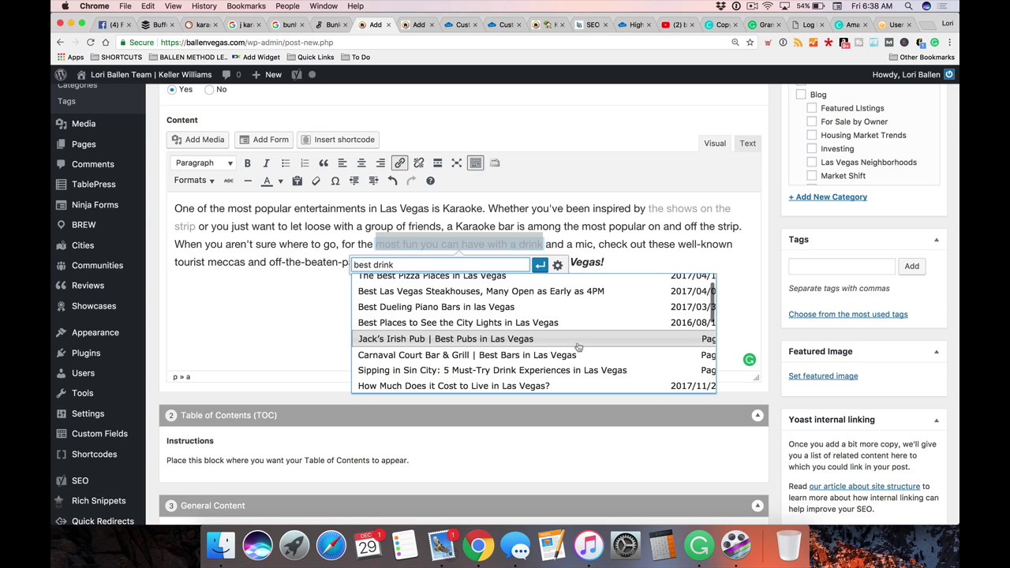
scroll(578, 348, "down", 10)
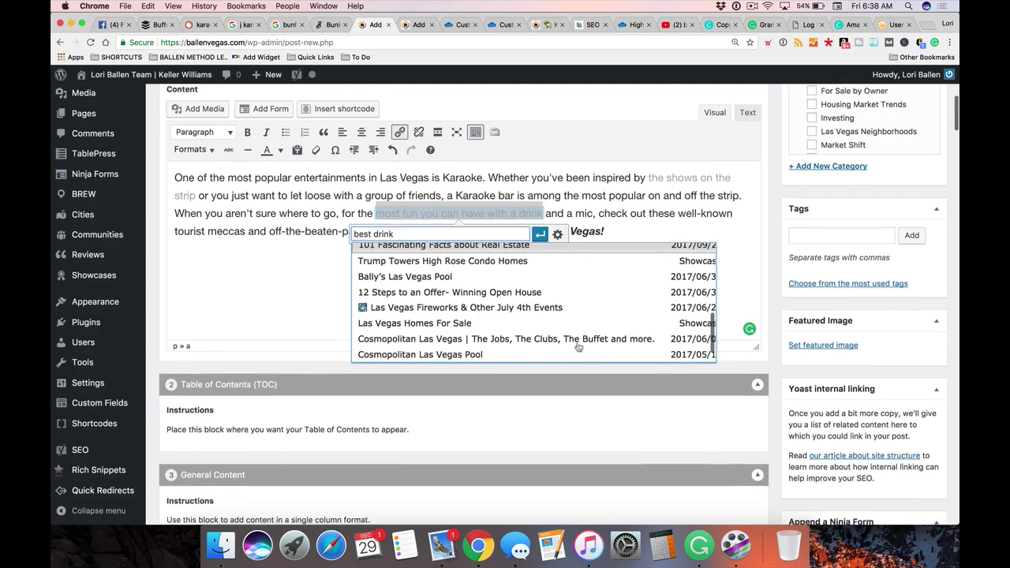
scroll(579, 347, "down", 3)
triple_click(406, 209)
type("bar")
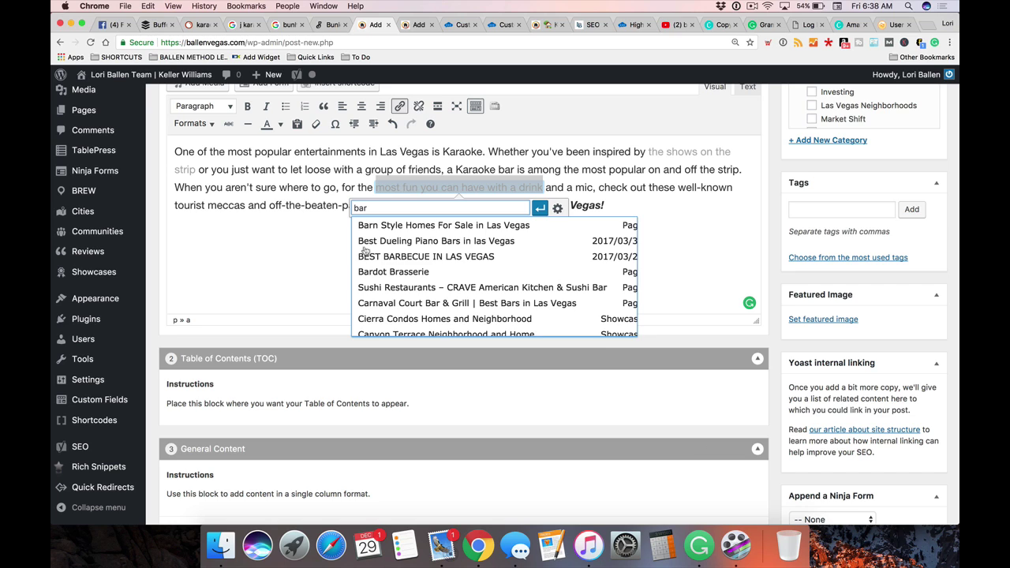
scroll(380, 259, "up", 1)
scroll(381, 259, "up", 10)
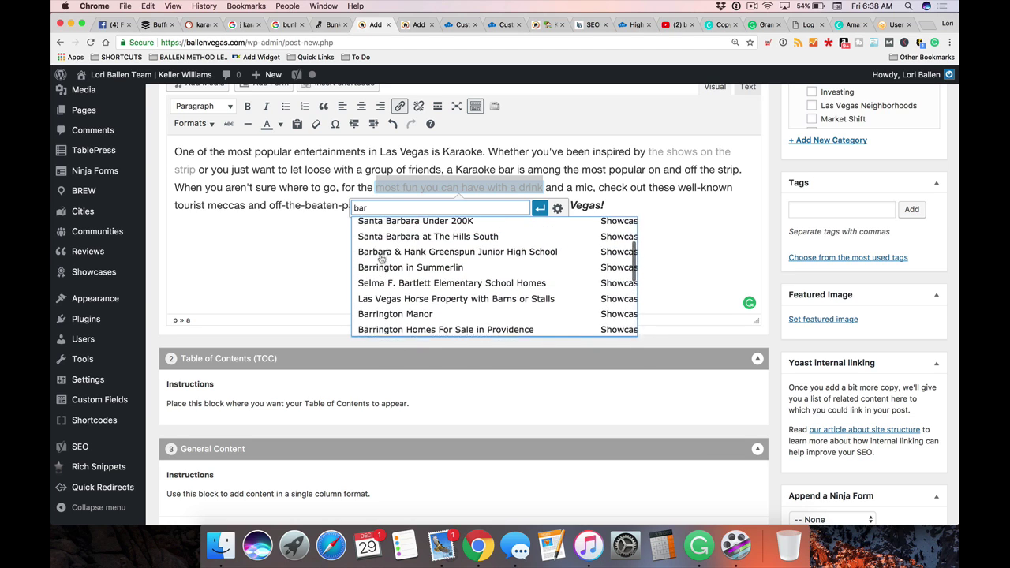
scroll(397, 299, "down", 5)
scroll(388, 314, "down", 6)
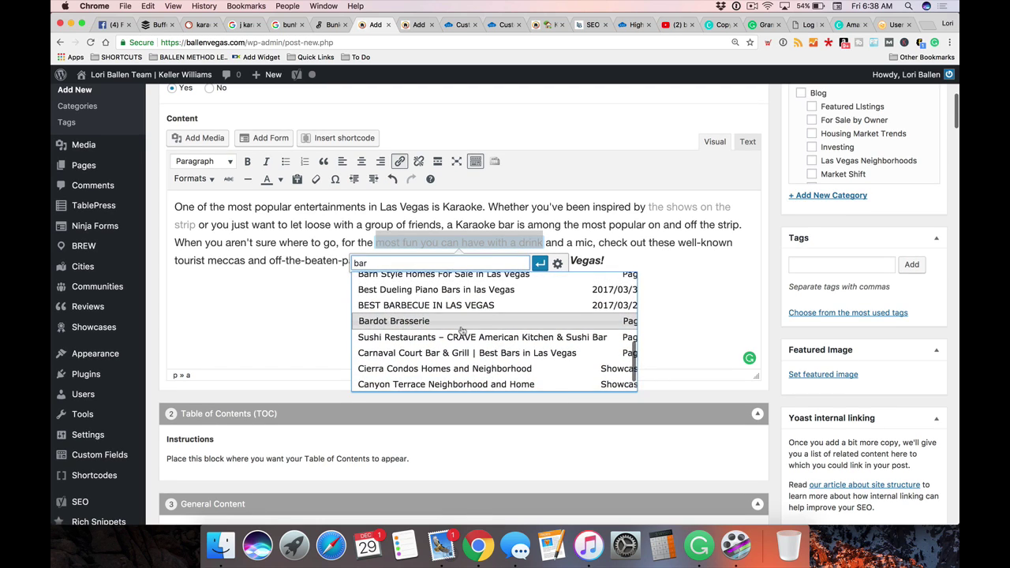
scroll(424, 283, "up", 3)
key("BackSpace")
key("BackSpace")
key("BackSpace")
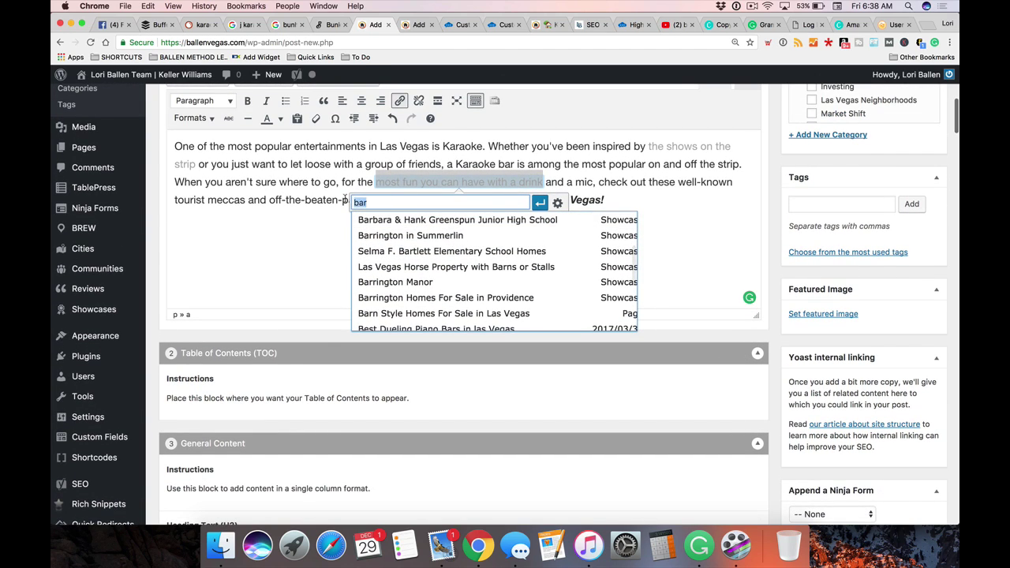
type("cocktail")
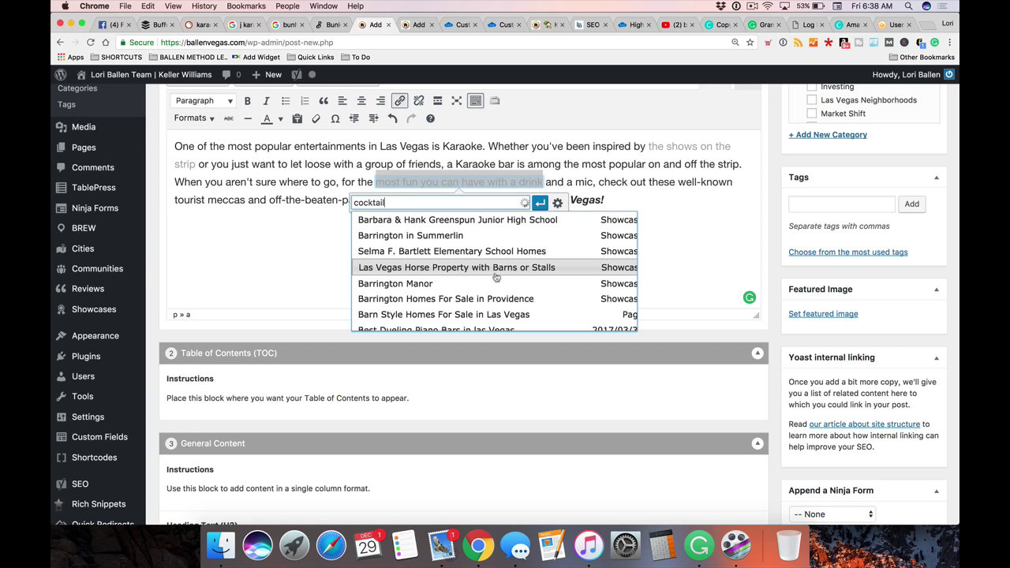
scroll(496, 276, "down", 3)
scroll(496, 276, "up", 2)
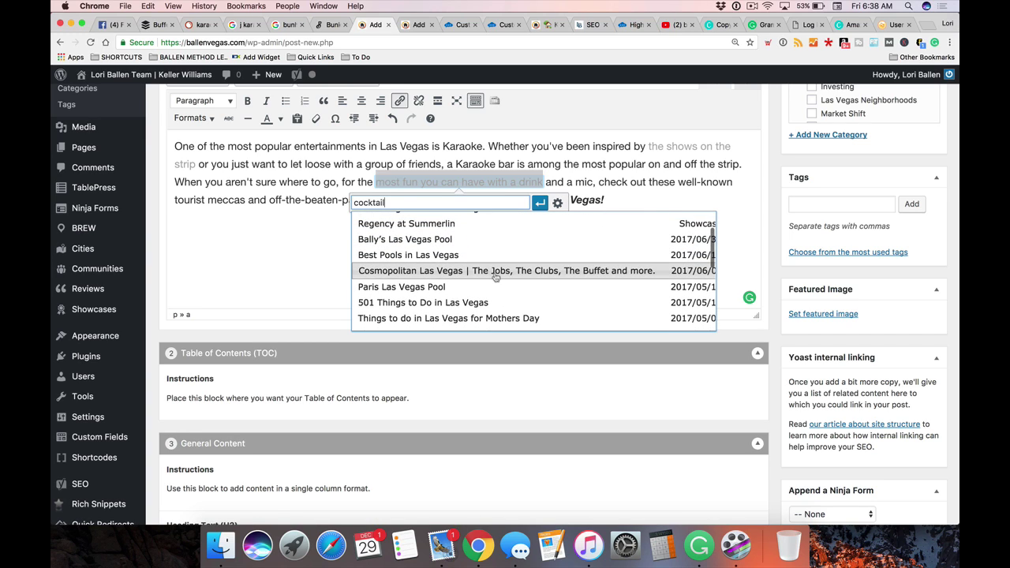
scroll(495, 277, "up", 4)
scroll(505, 292, "down", 3)
scroll(510, 303, "up", 3)
scroll(497, 311, "down", 3)
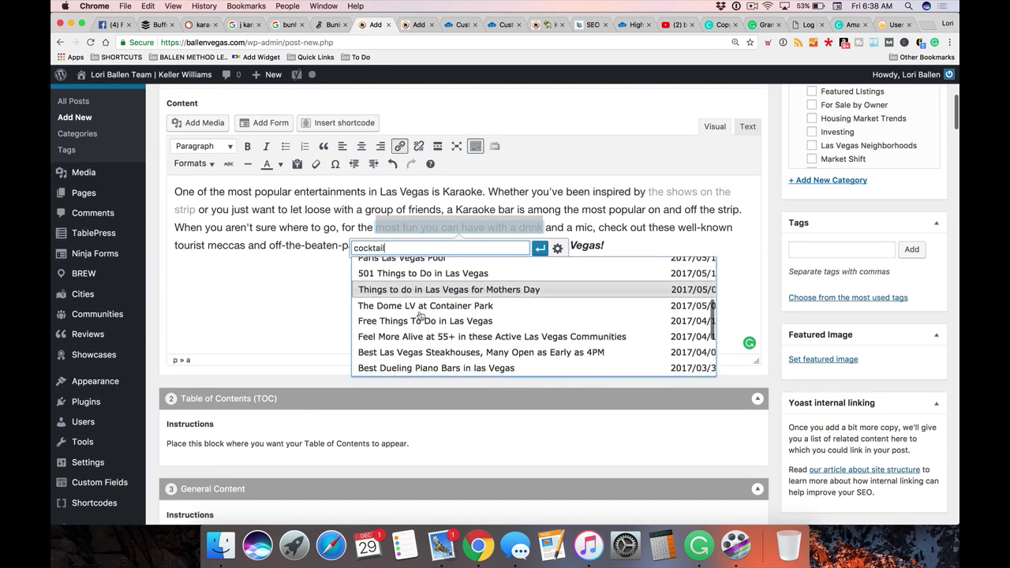
scroll(484, 319, "down", 6)
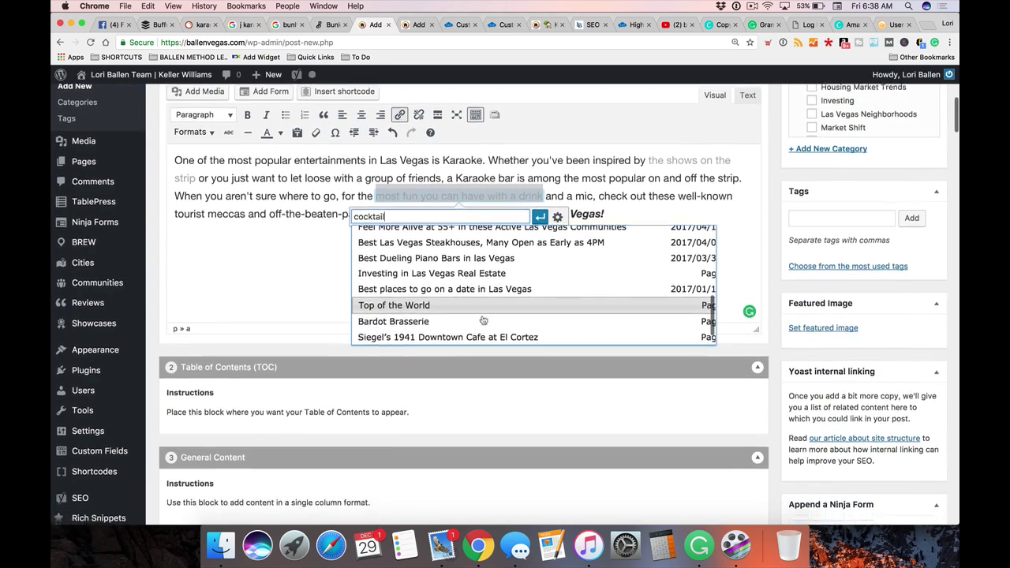
scroll(474, 299, "up", 1)
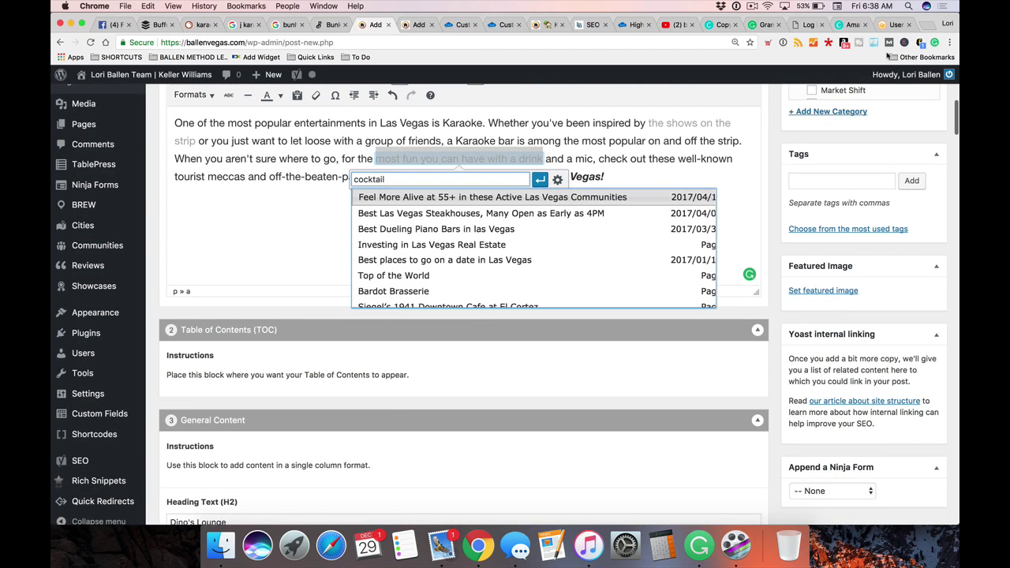
In a new tab, run a ballenvegas.com site search for 'drink'
left_click(929, 26)
type("ballen")
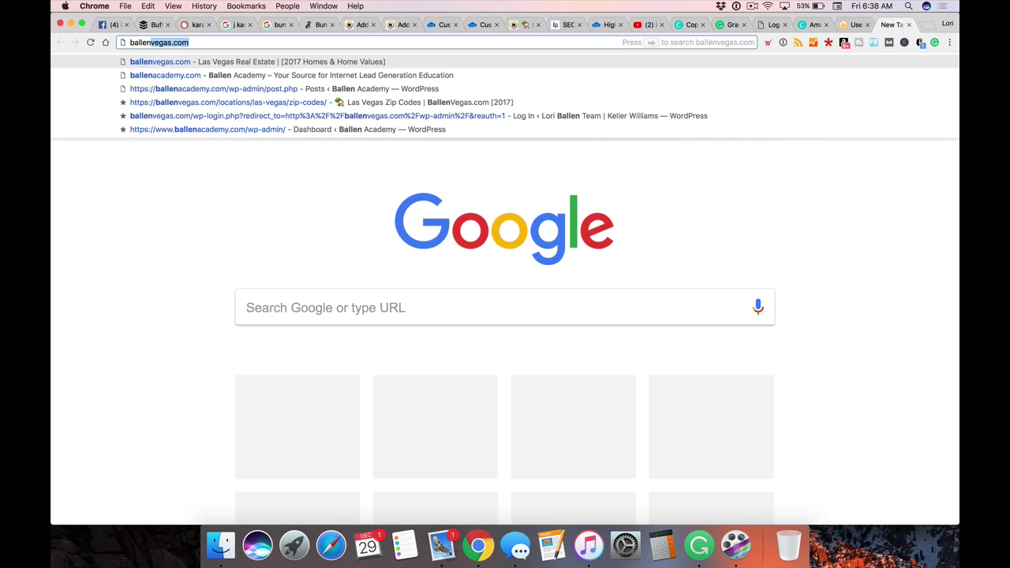
key("Right")
key("Tab")
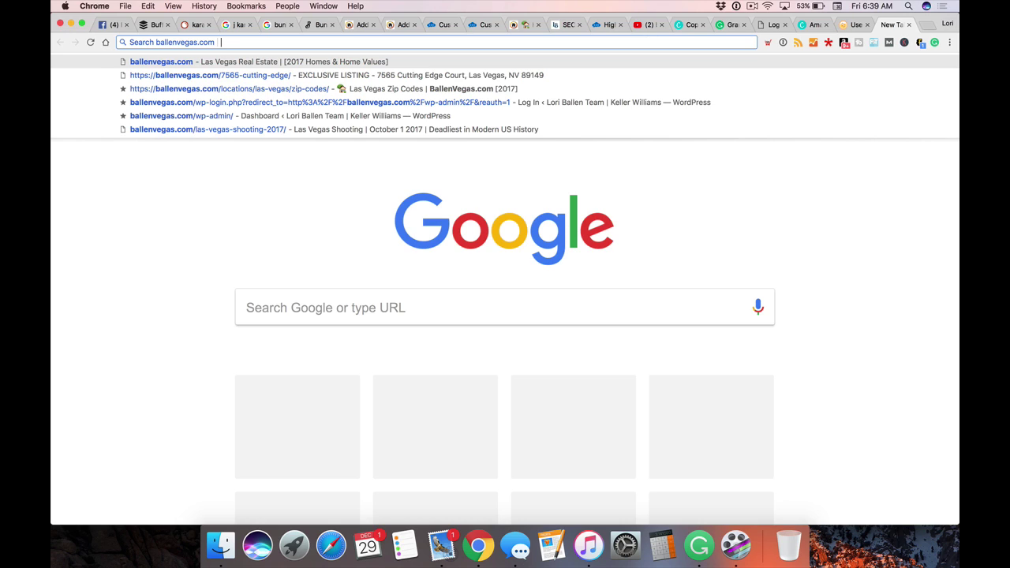
type("drink")
key("Return")
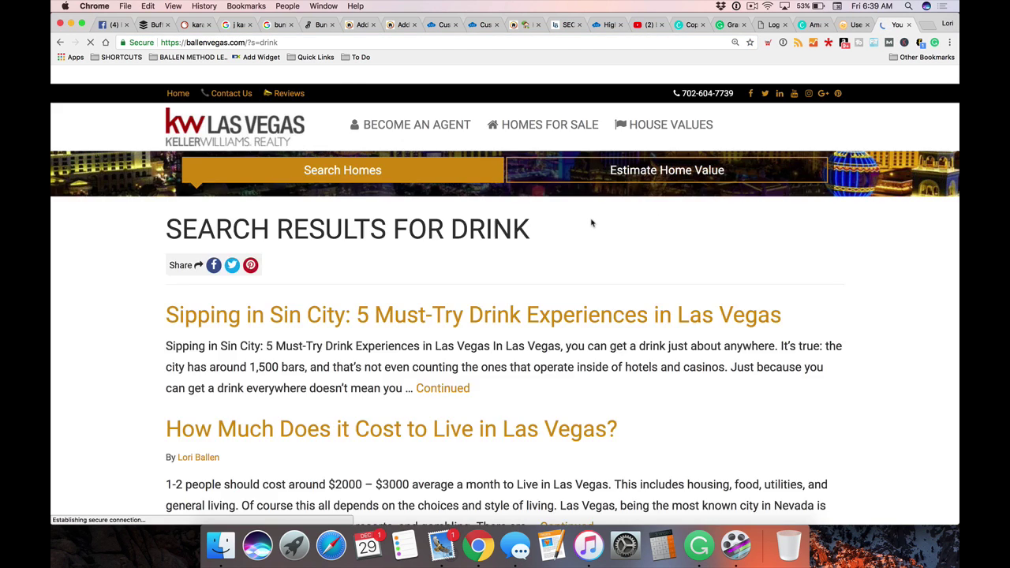
Open the 'Sipping in Sin City: 5 Must-Try Drink Experiences in Las Vegas' result
scroll(573, 219, "down", 3)
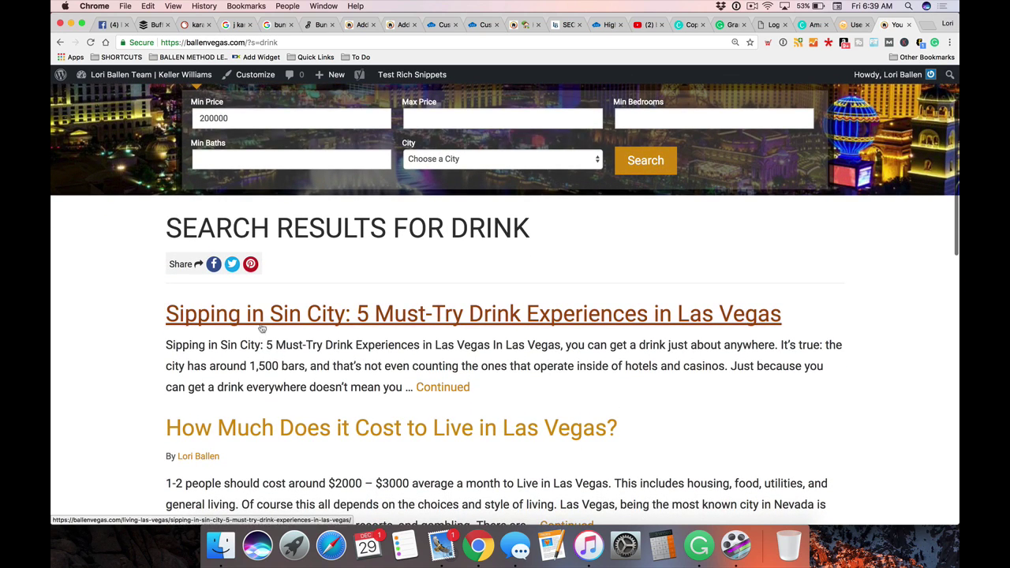
left_click(261, 320)
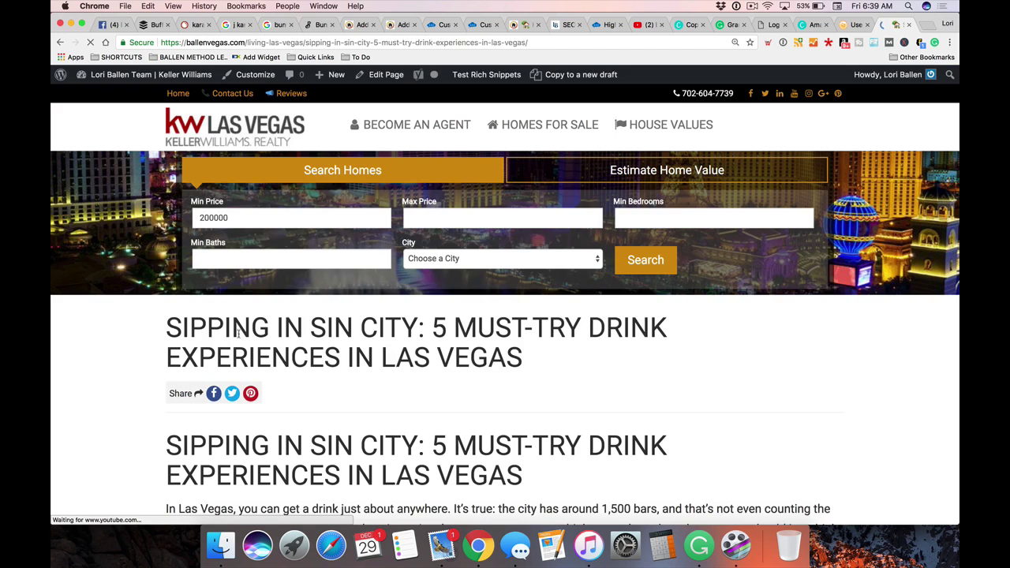
scroll(226, 365, "down", 5)
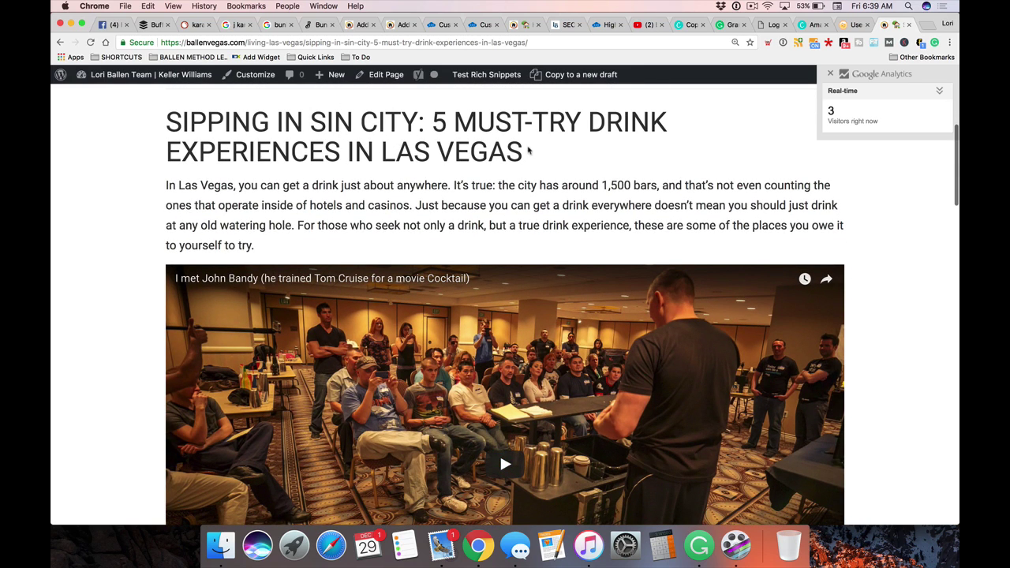
Back in the editor, link the selected drink phrase to the Sipping in Sin City post via a 'sipp' search
left_click(358, 27)
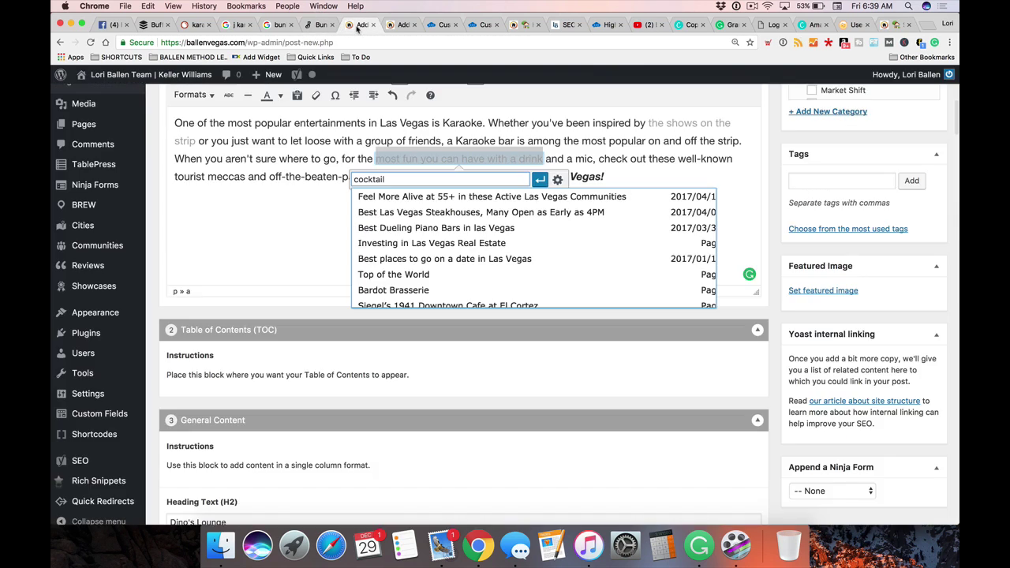
double_click(406, 180)
type("sipping in")
left_click(446, 197)
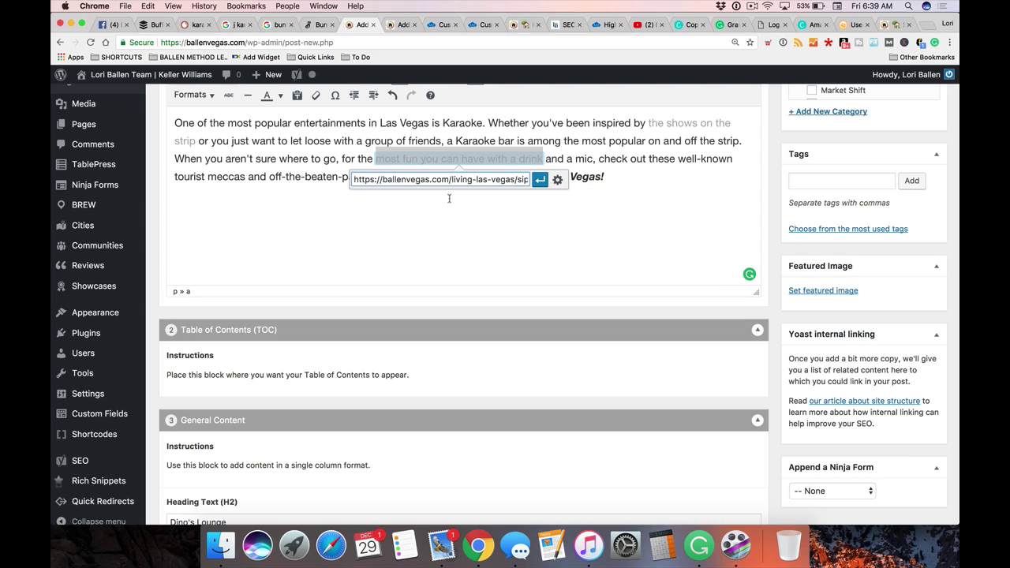
left_click(541, 180)
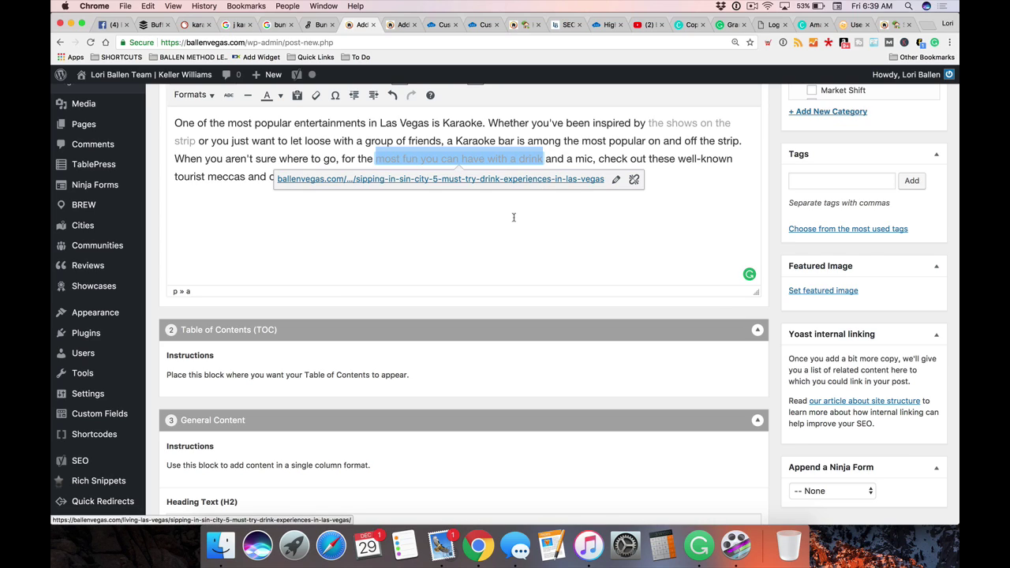
left_click(514, 218)
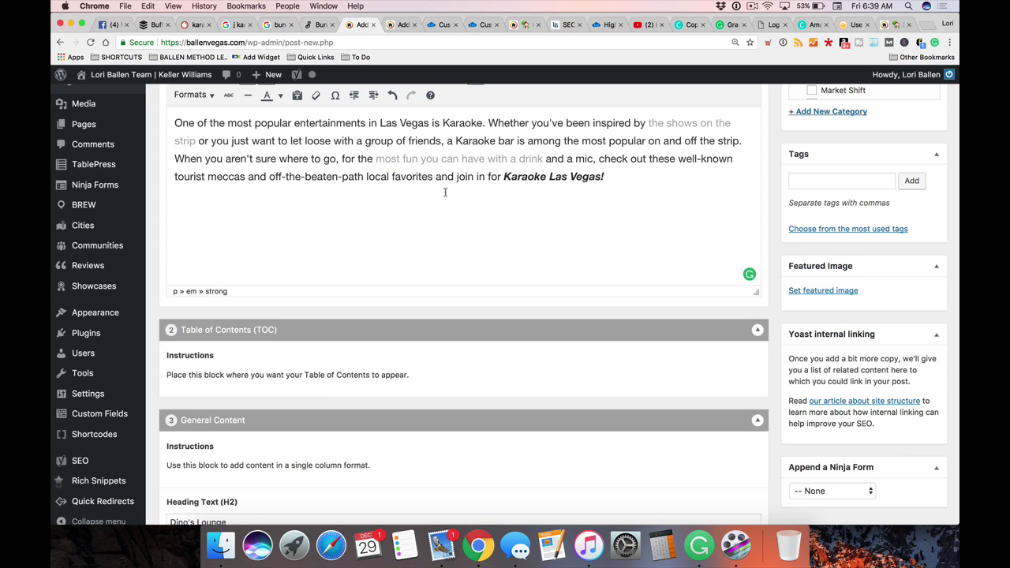
scroll(424, 201, "up", 4)
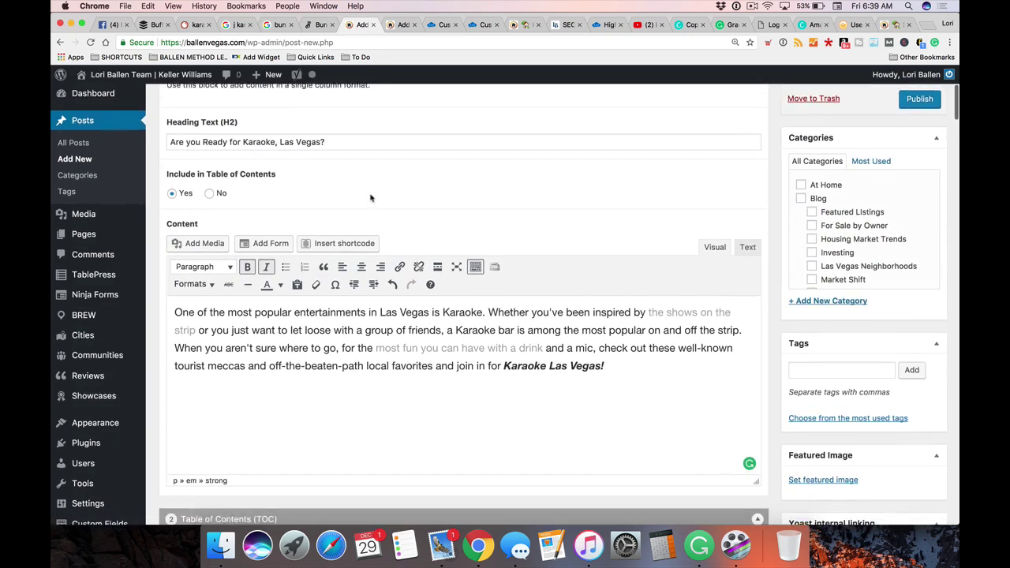
scroll(493, 316, "up", 1)
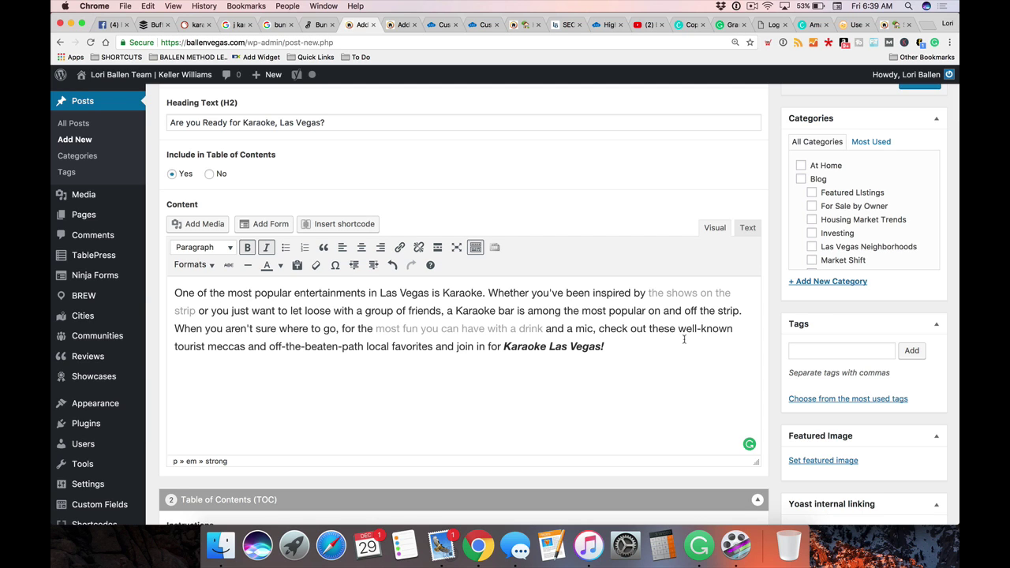
scroll(684, 340, "up", 5)
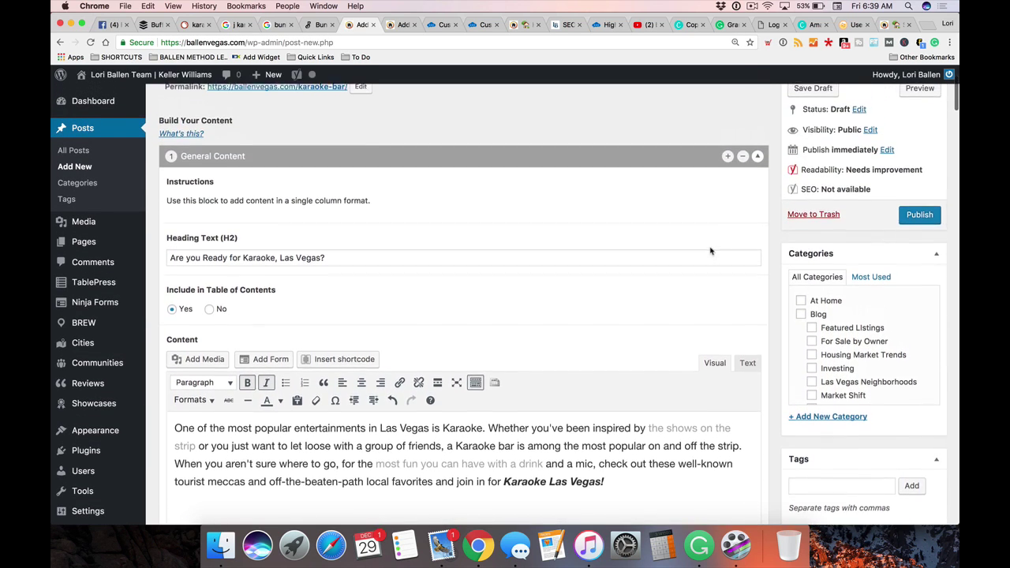
scroll(711, 251, "up", 2)
Preview the draft in a tab beside the editor and view the intro and table of contents
left_click(919, 146)
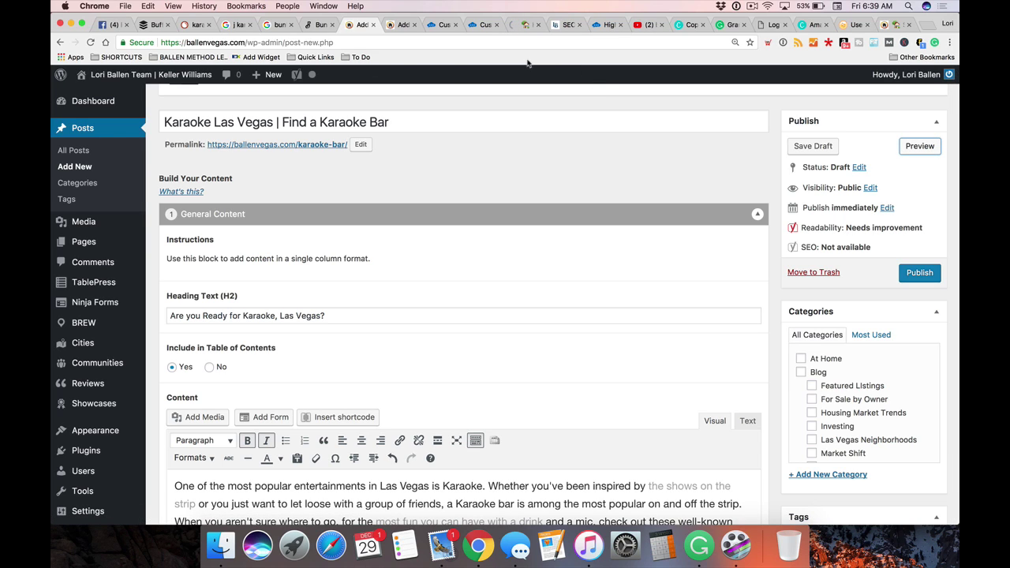
left_click_drag(520, 25, 397, 25)
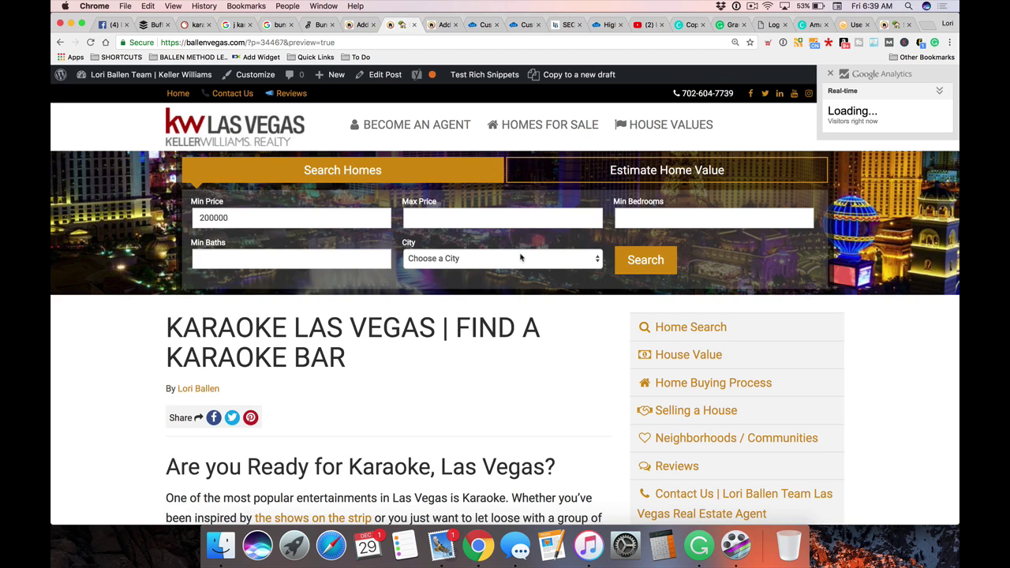
scroll(146, 229, "down", 8)
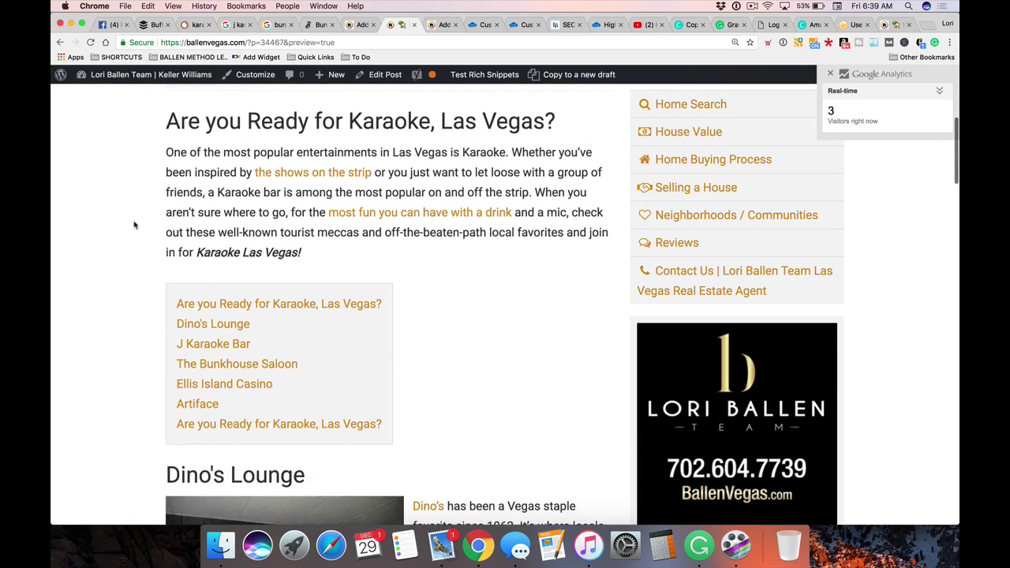
scroll(134, 229, "up", 1)
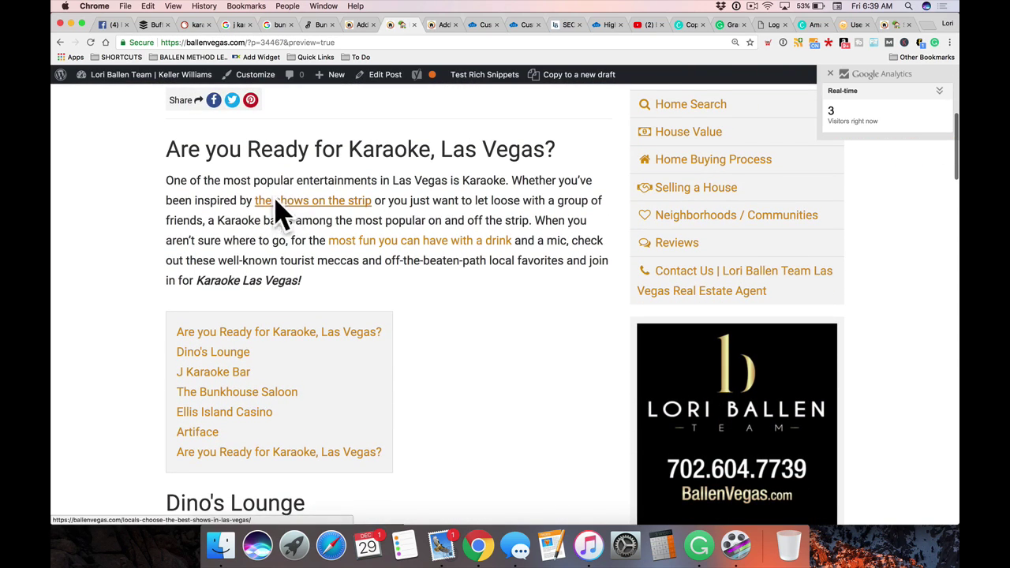
scroll(269, 261, "down", 2)
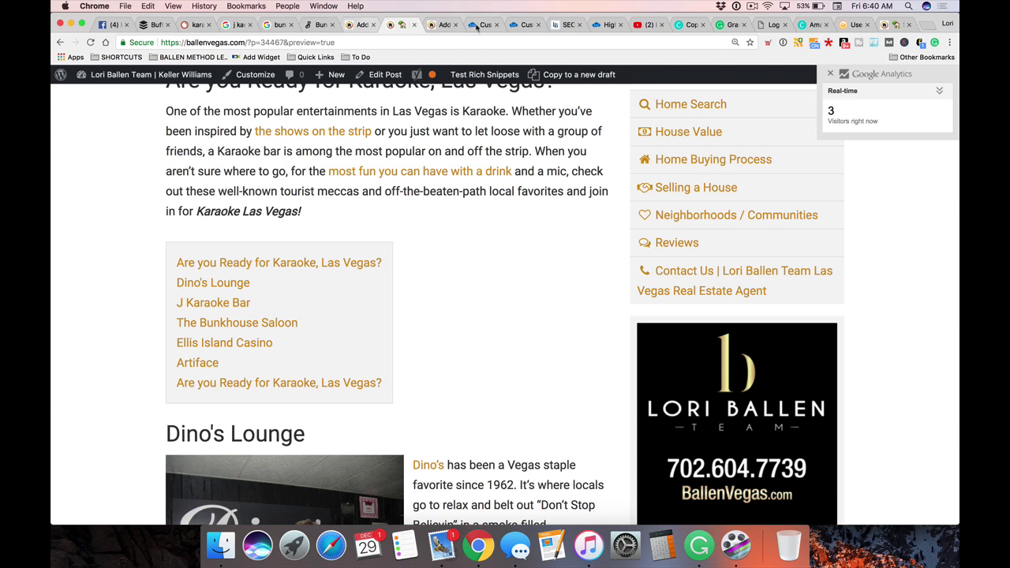
On the blank new page, type 'Best Bar' and make it a Heading 2, then return to the preview
left_click(442, 24)
scroll(358, 289, "up", 2)
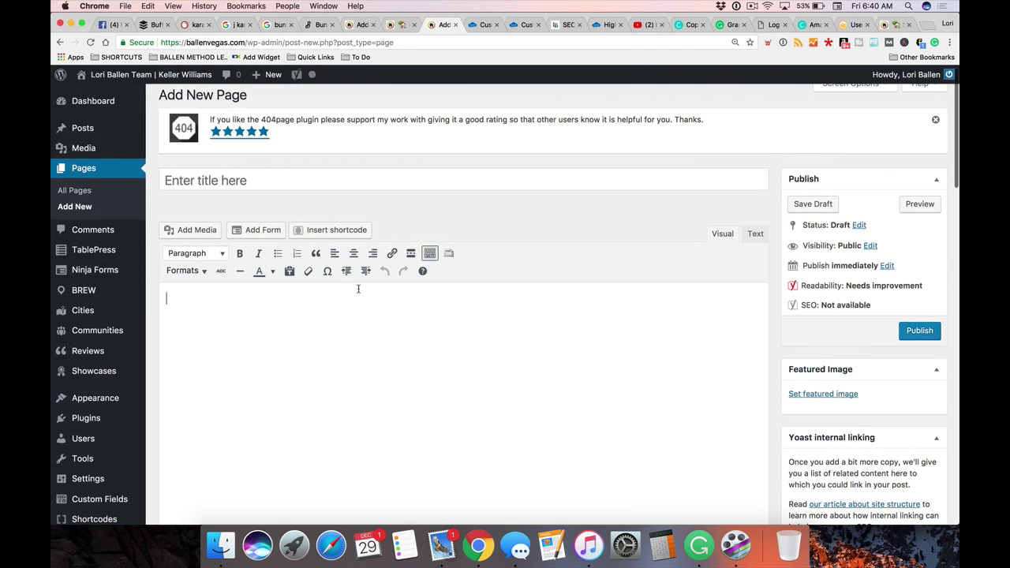
scroll(361, 289, "down", 1)
left_click(353, 292)
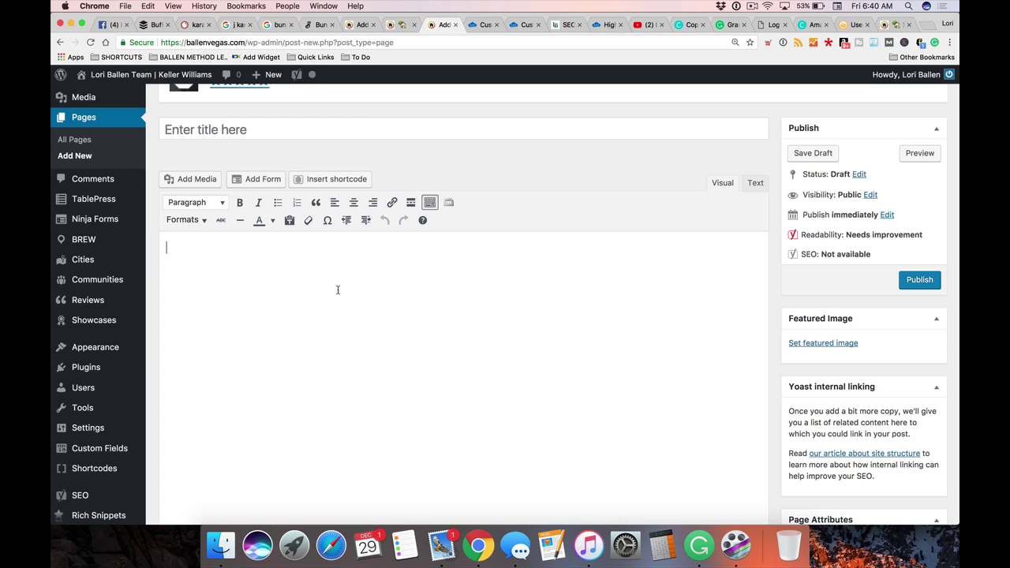
type("Best Bar")
left_click_drag(224, 252, 165, 250)
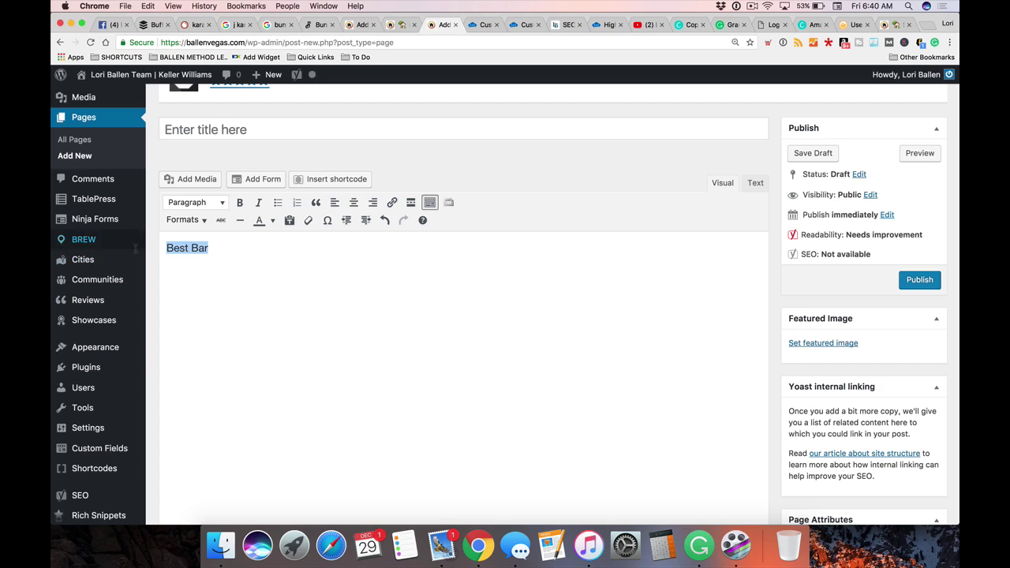
left_click(197, 203)
left_click(217, 295)
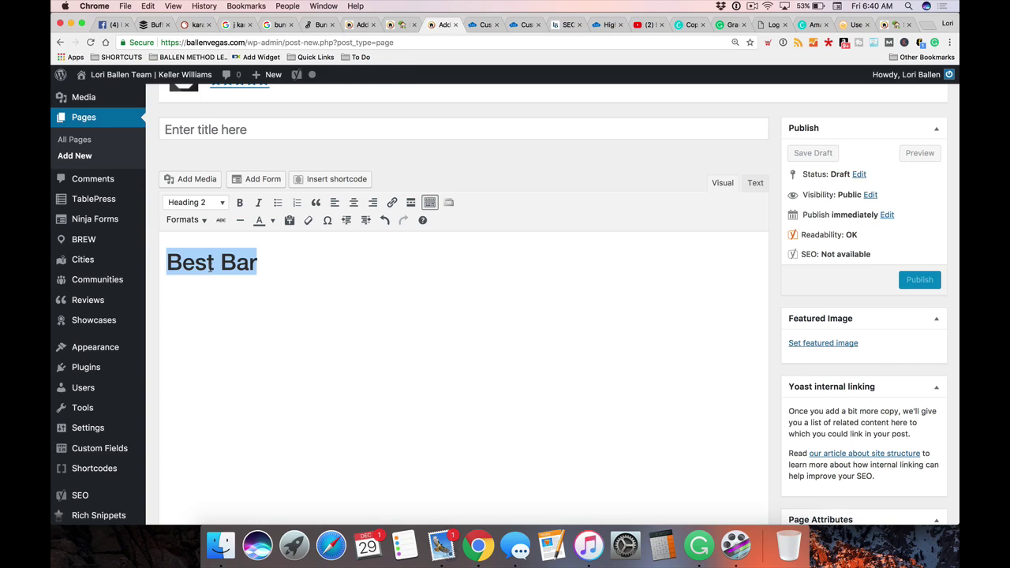
left_click(397, 26)
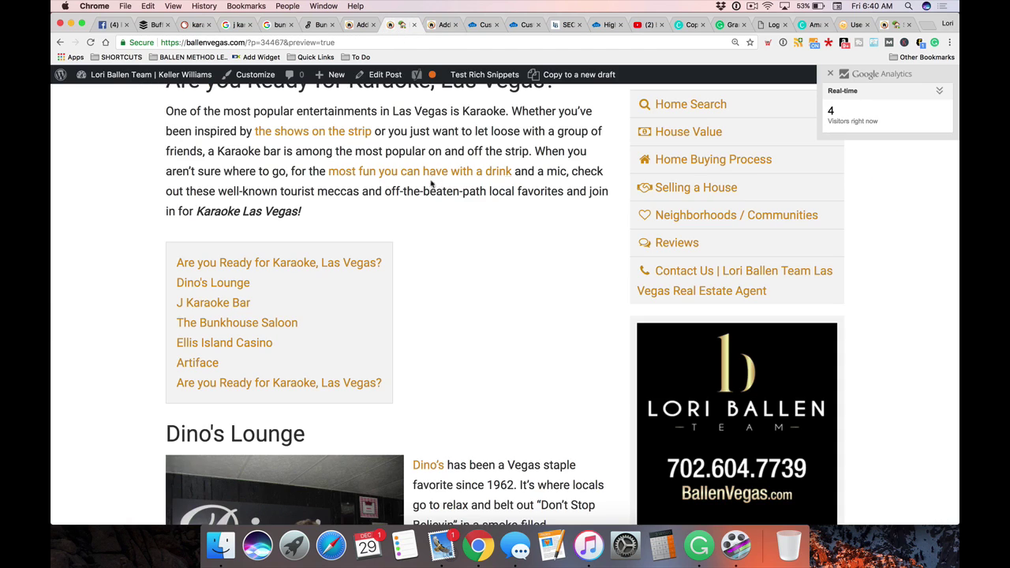
In the post editor, set the intro section's Include in Table of Contents option to No
left_click(359, 24)
scroll(300, 238, "up", 1)
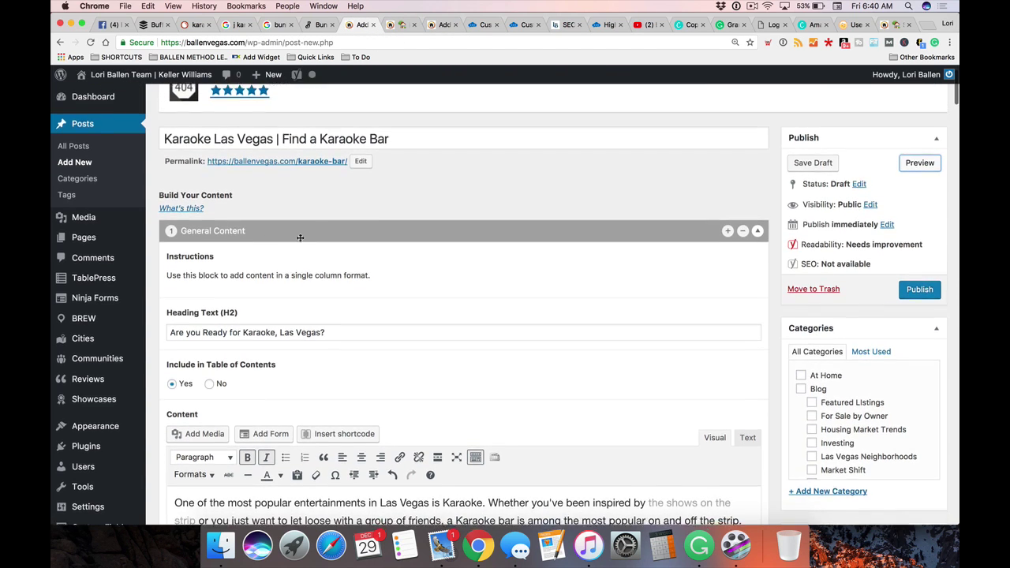
scroll(300, 238, "down", 5)
left_click(342, 203)
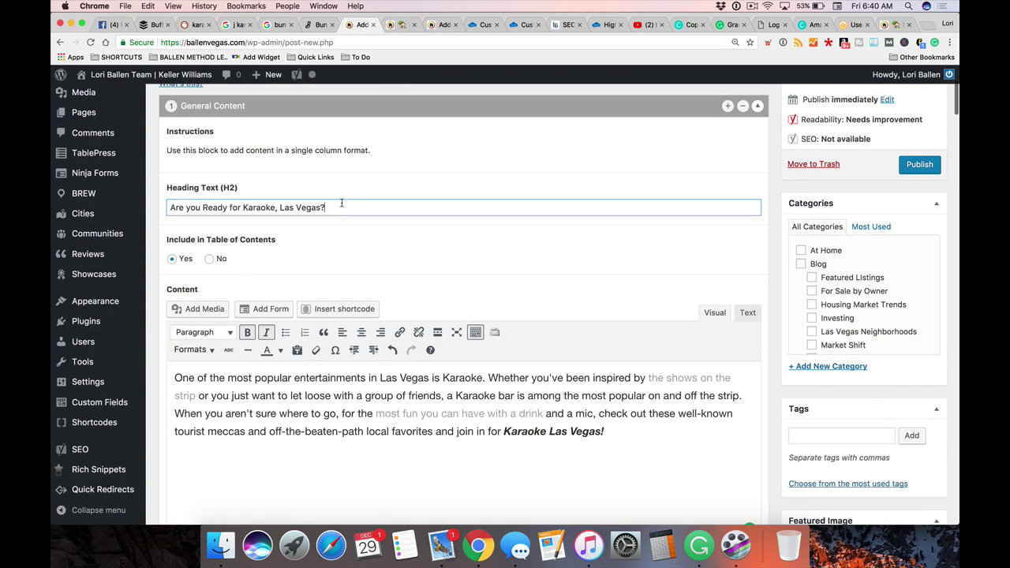
scroll(236, 246, "down", 2)
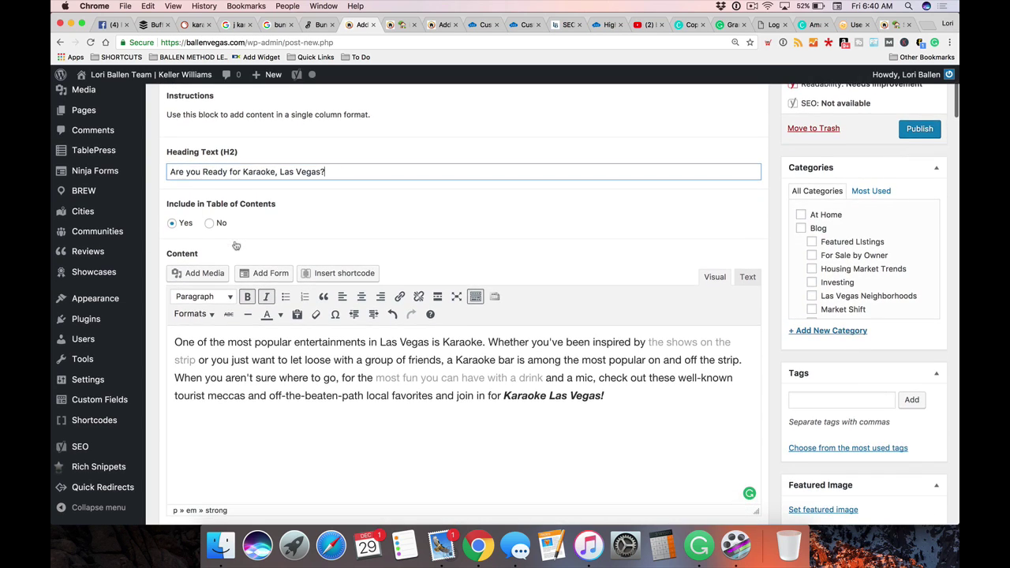
left_click(210, 228)
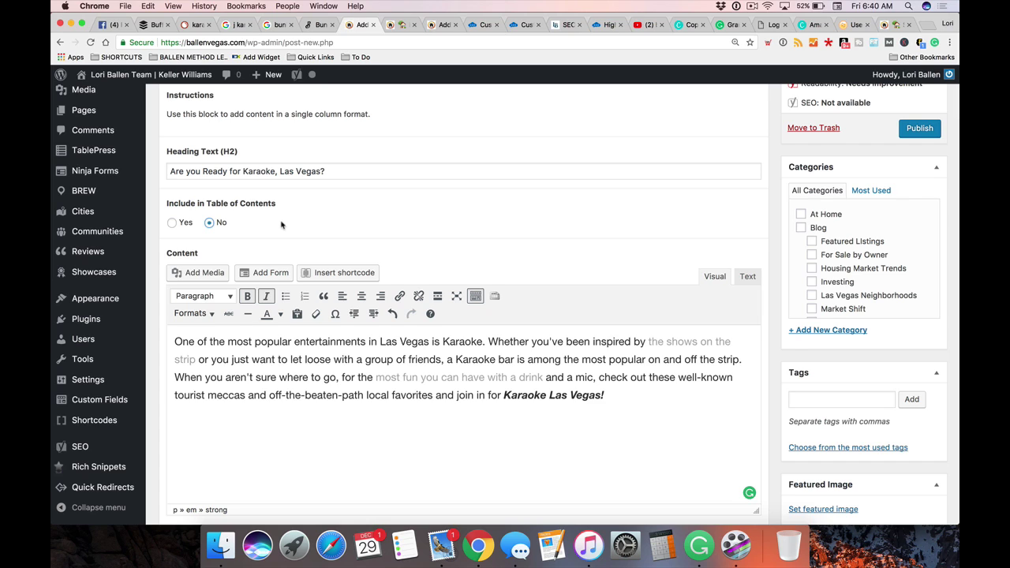
scroll(281, 225, "down", 5)
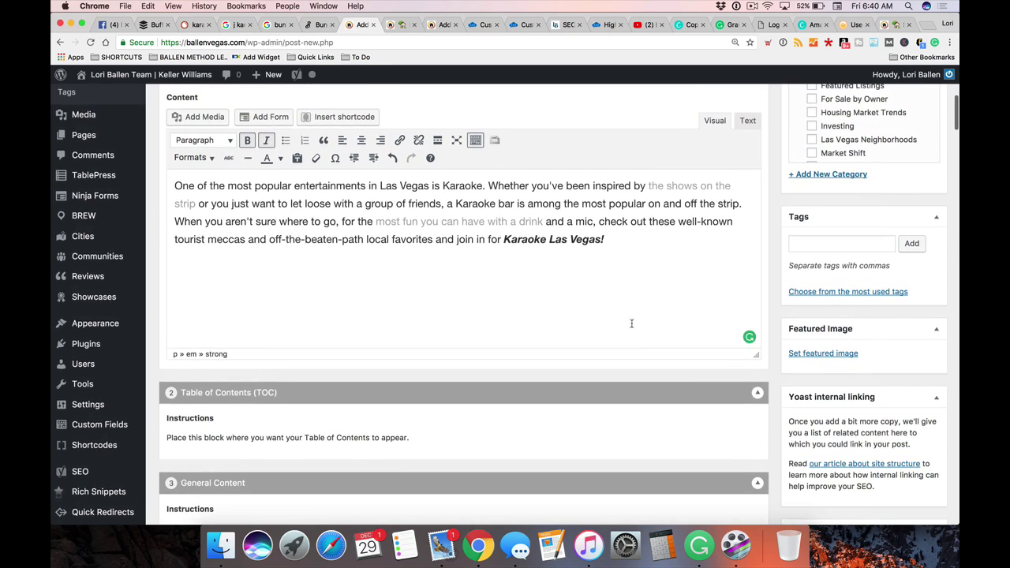
Browse the layout block list without adding a block, then scroll through the post
left_click(727, 394)
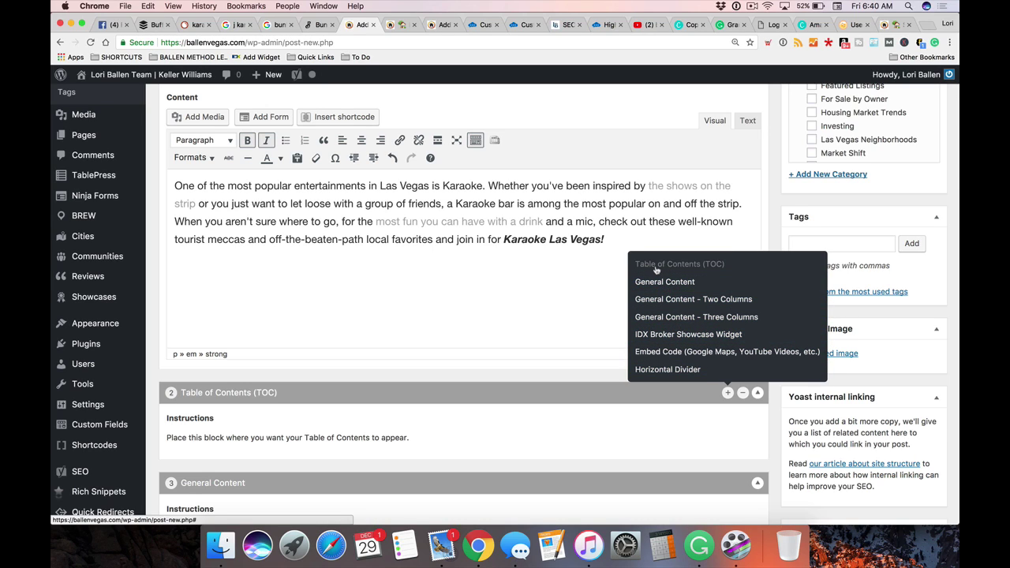
left_click(498, 368)
scroll(470, 391, "down", 1)
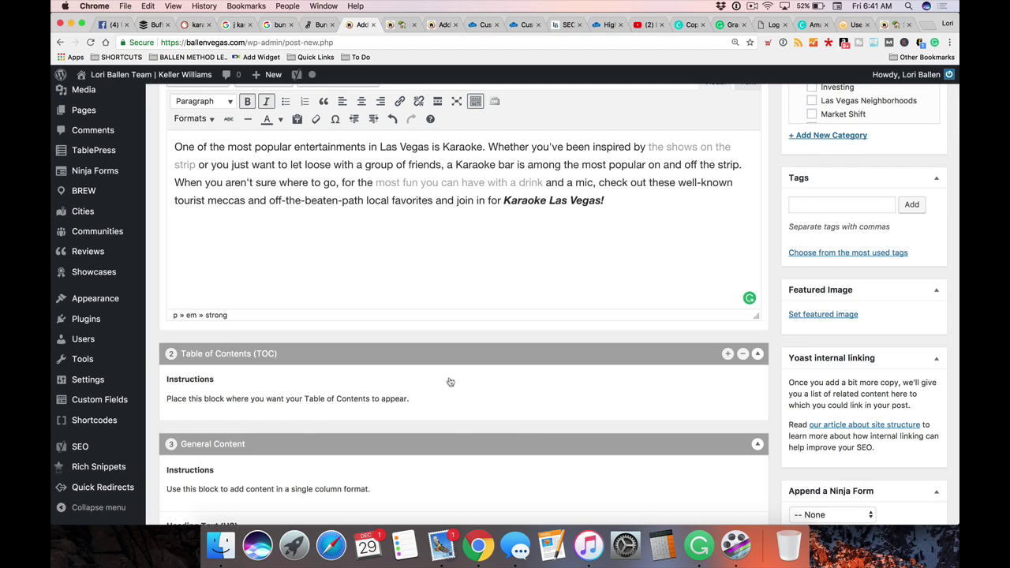
scroll(450, 382, "down", 5)
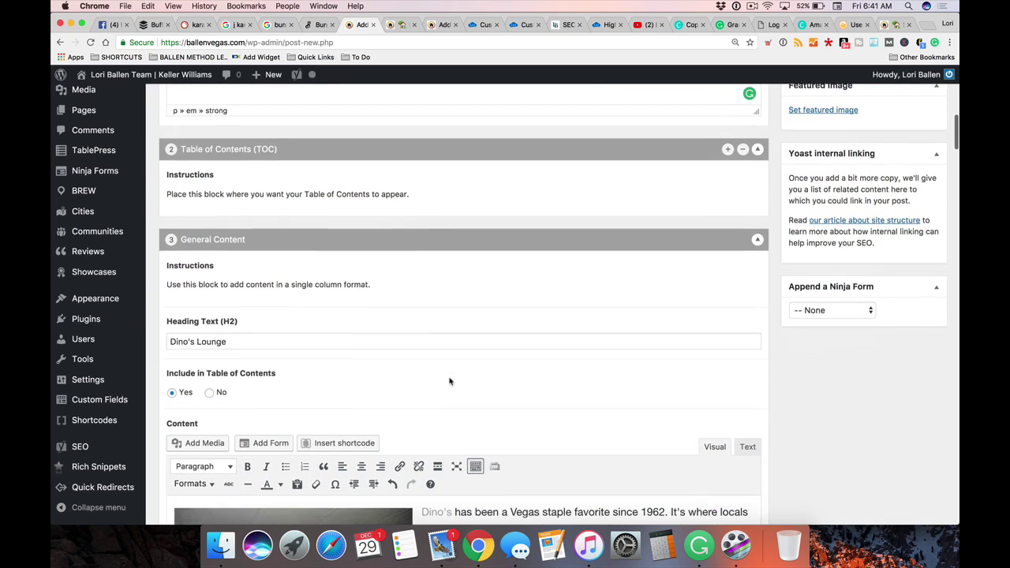
scroll(296, 375, "down", 10)
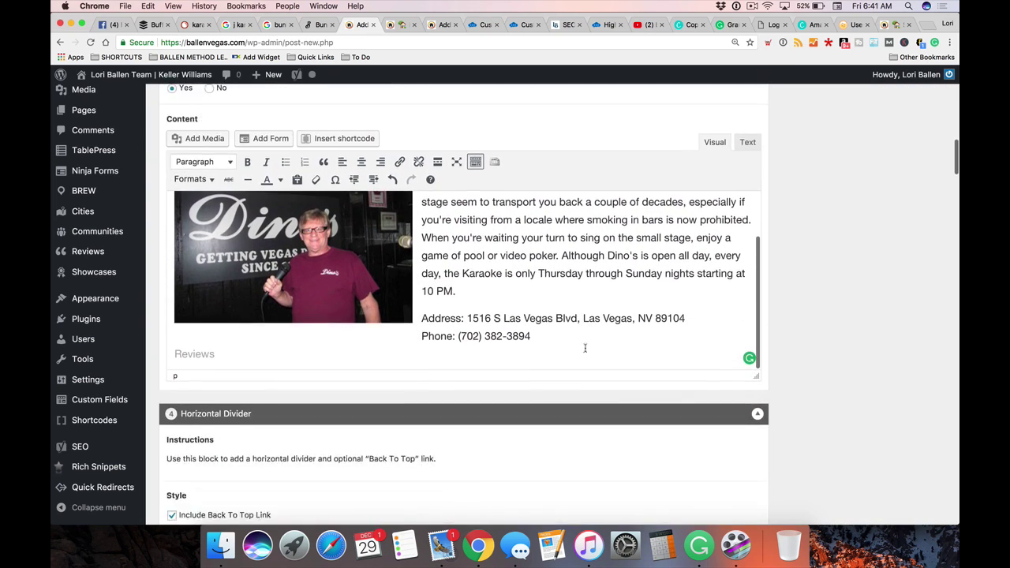
scroll(195, 308, "up", 15)
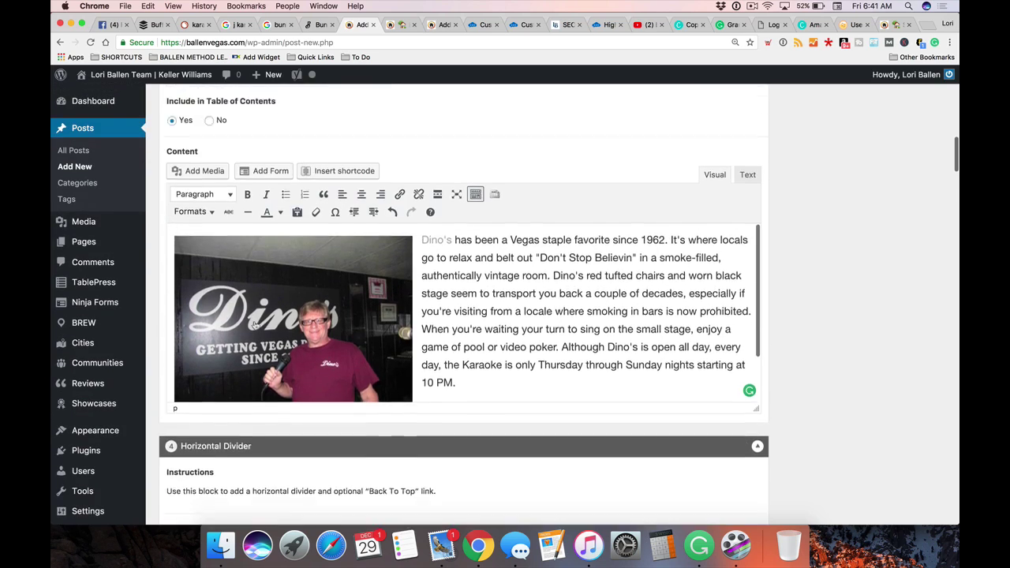
scroll(389, 371, "up", 10)
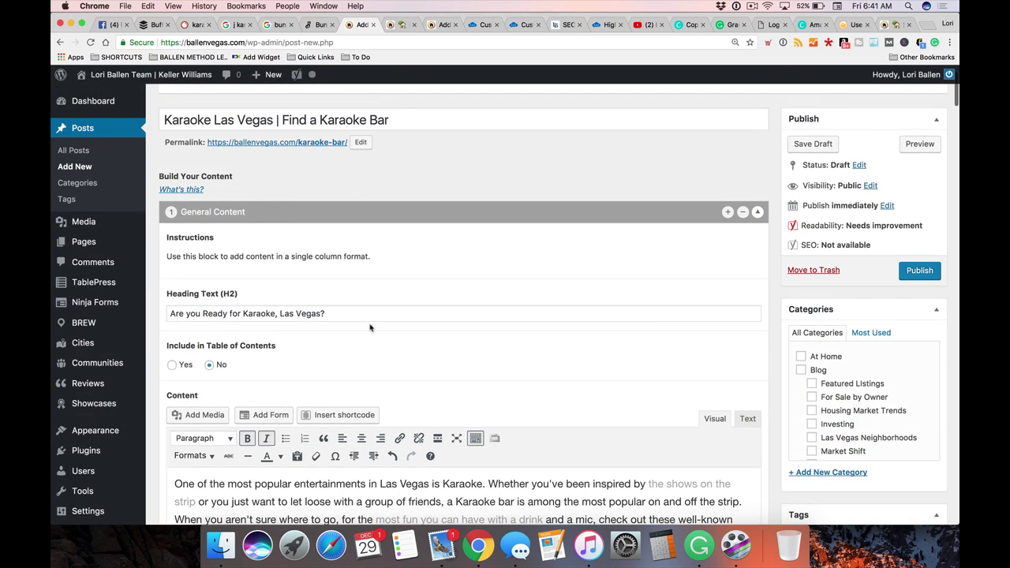
scroll(370, 328, "down", 10)
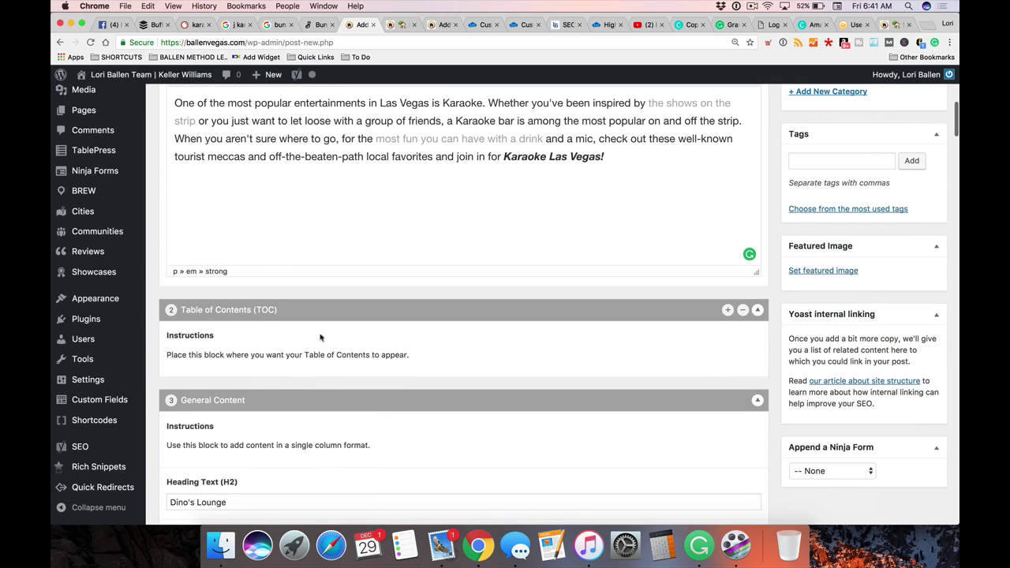
scroll(705, 352, "down", 6)
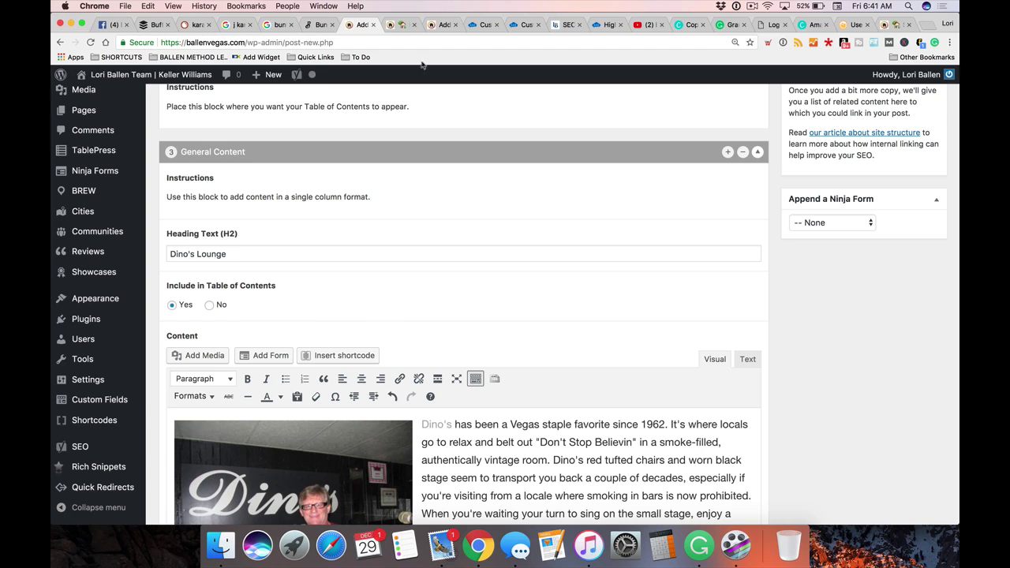
Reload the post preview tab to pick up the table of contents change
left_click(394, 25)
right_click(85, 261)
left_click(107, 285)
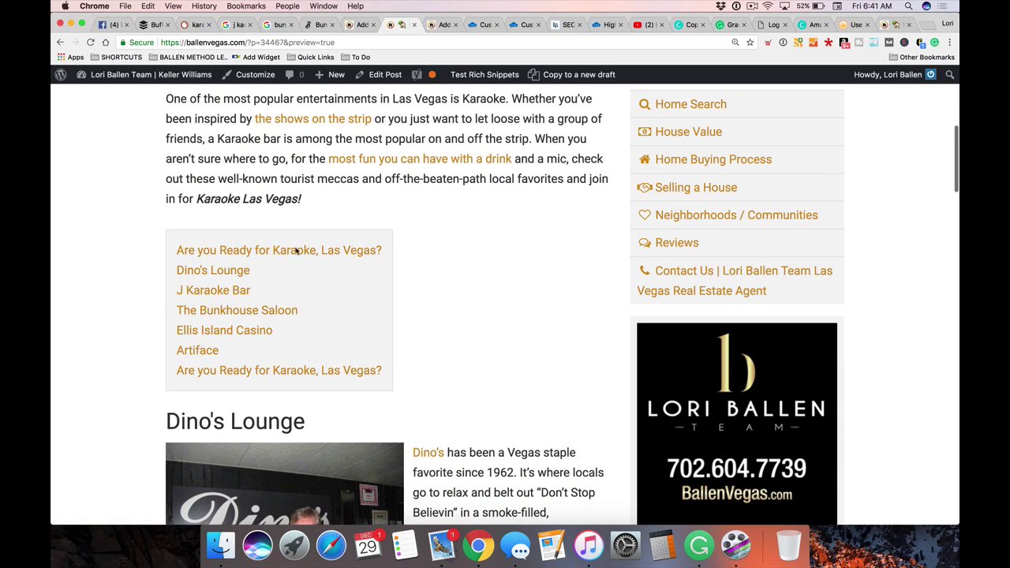
Close the outdated preview tab, review the post blocks, and open a new preview from the Publish box
left_click(414, 25)
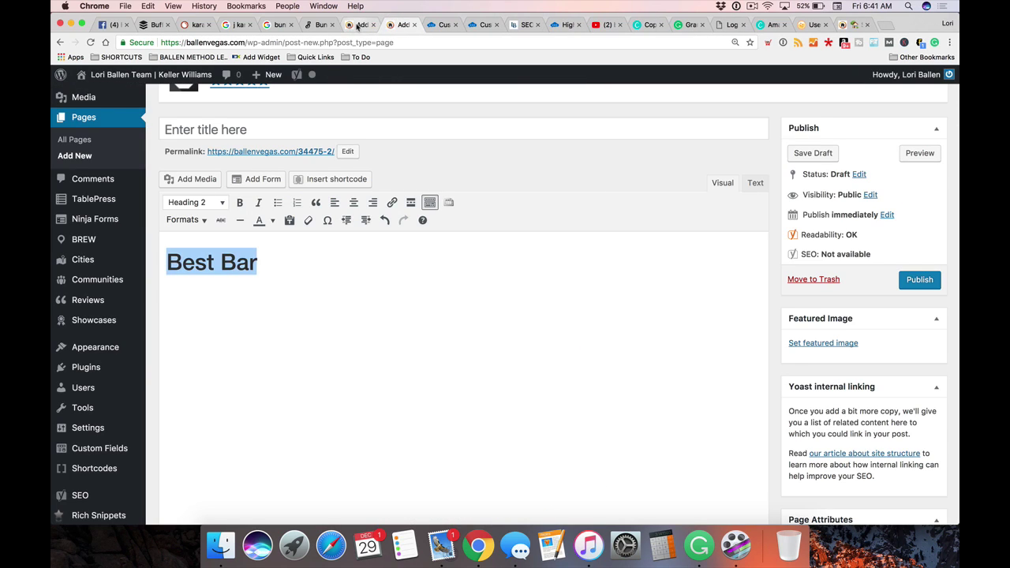
scroll(503, 297, "down", 15)
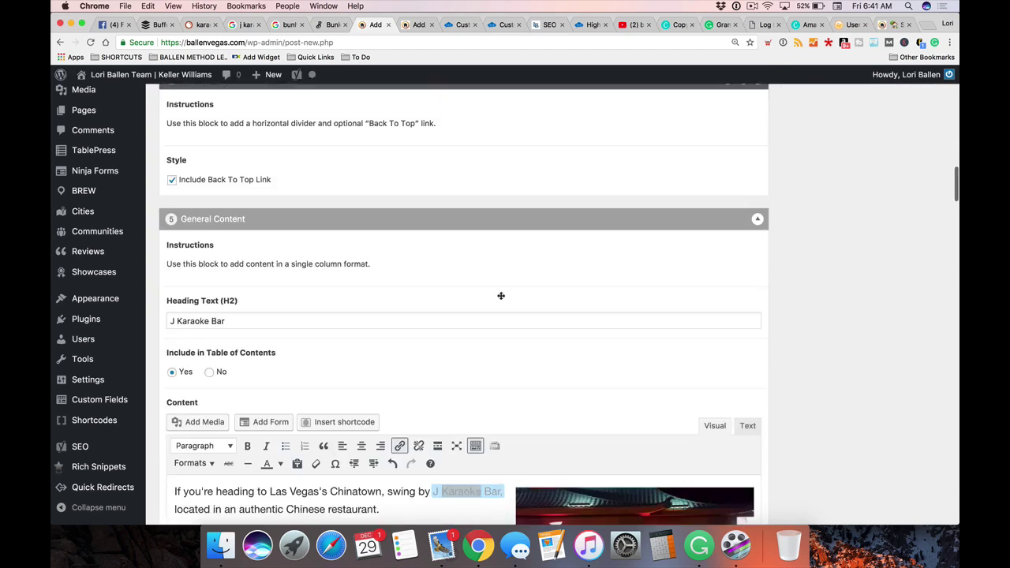
scroll(500, 297, "down", 15)
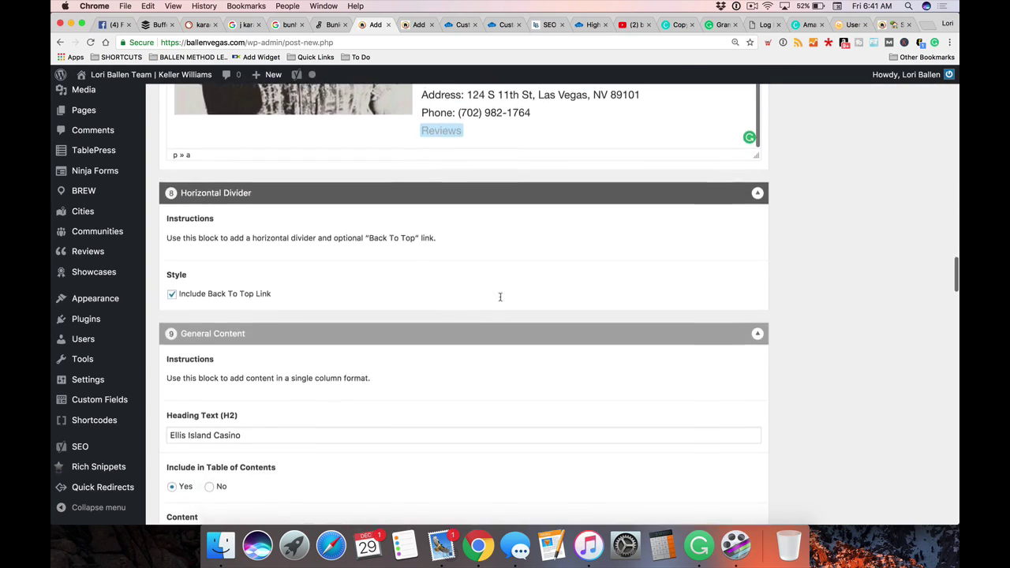
scroll(501, 299, "down", 20)
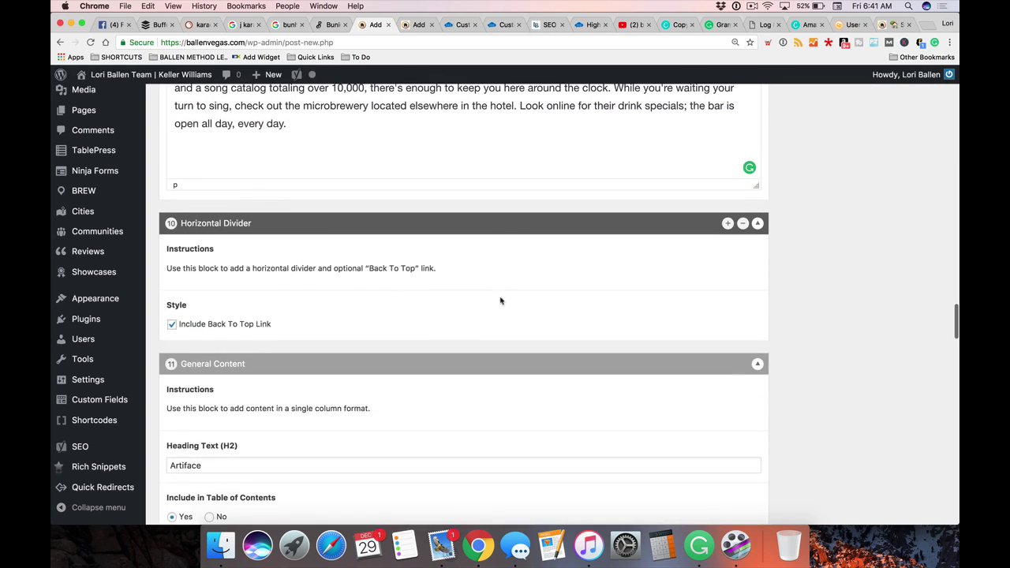
scroll(501, 297, "down", 8)
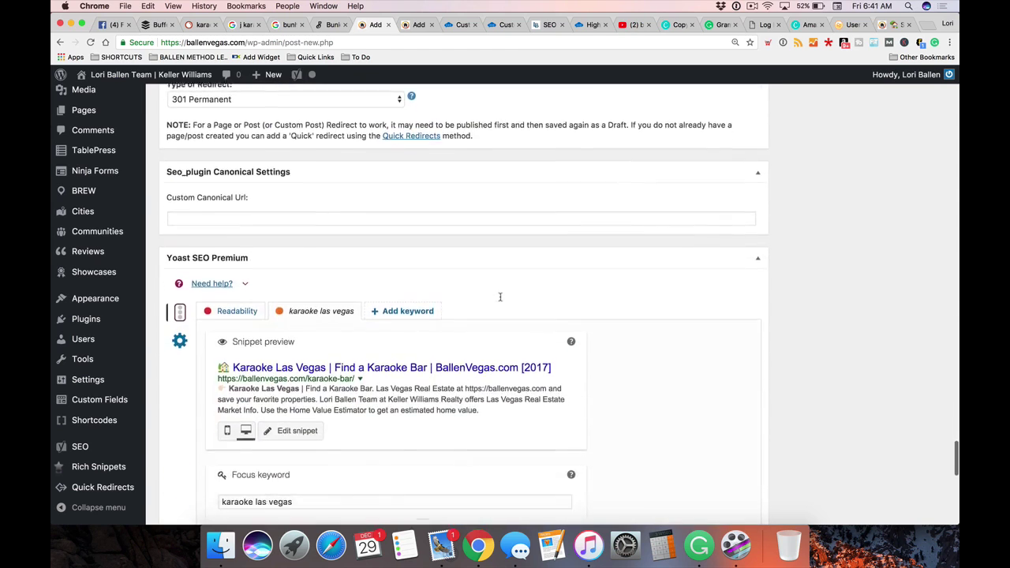
scroll(500, 299, "up", 5)
scroll(501, 300, "up", 15)
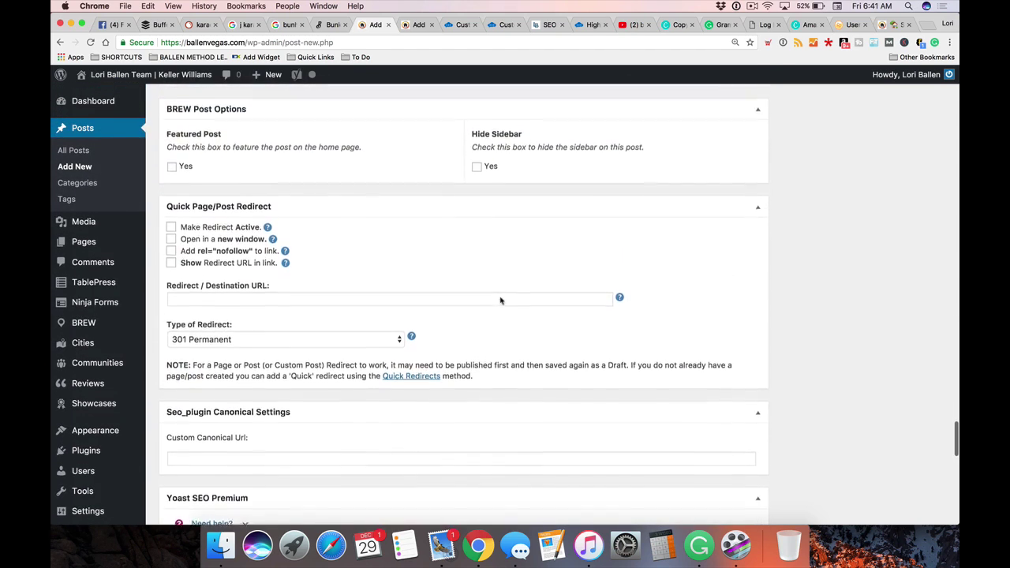
scroll(502, 298, "up", 15)
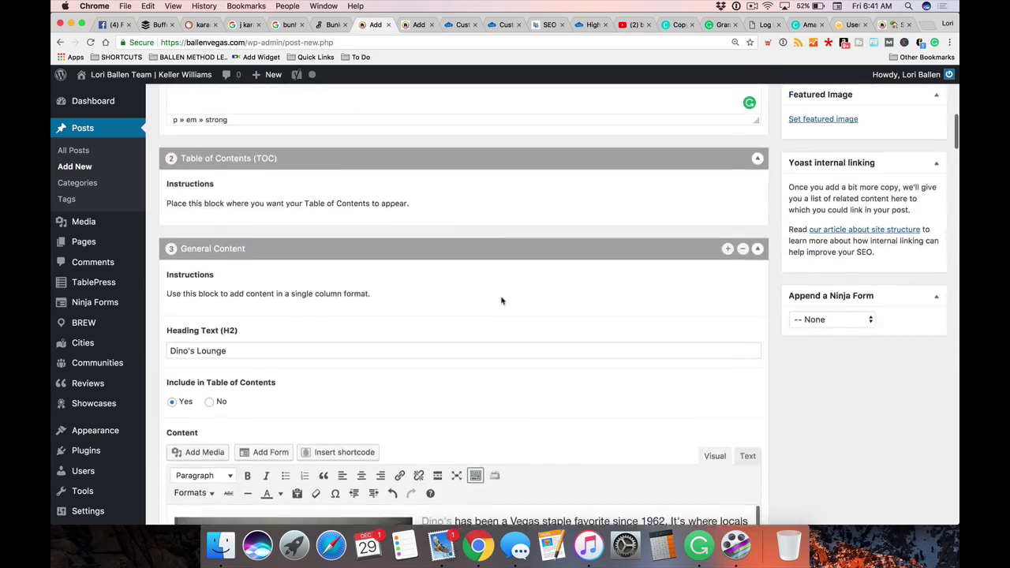
scroll(501, 300, "down", 5)
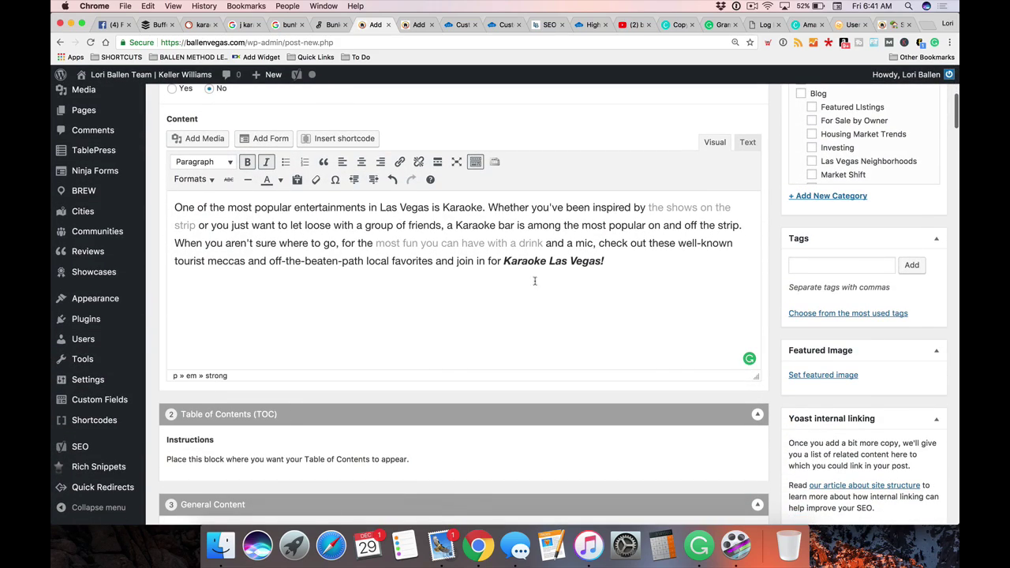
scroll(537, 279, "up", 5)
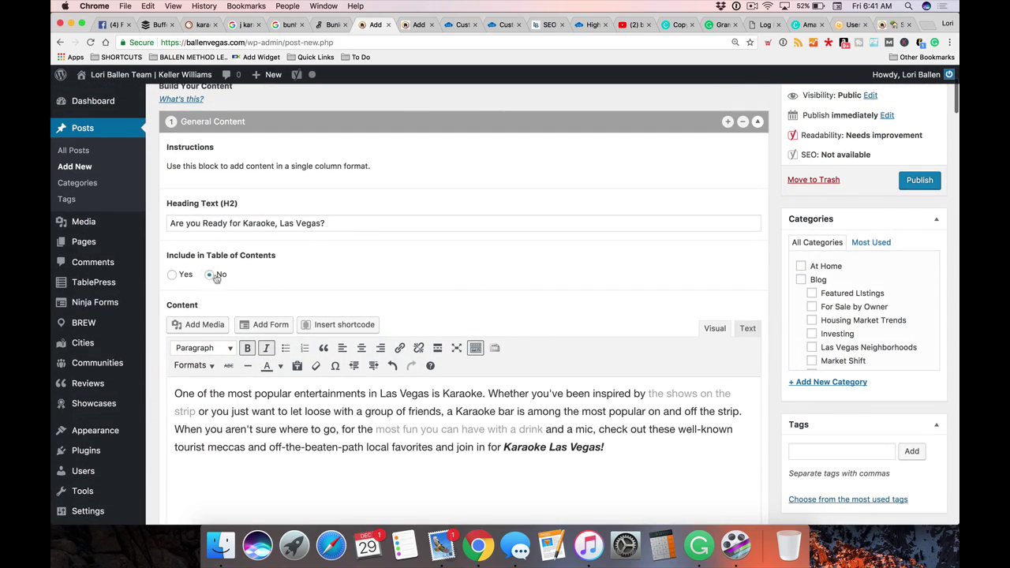
scroll(211, 278, "up", 5)
left_click(920, 218)
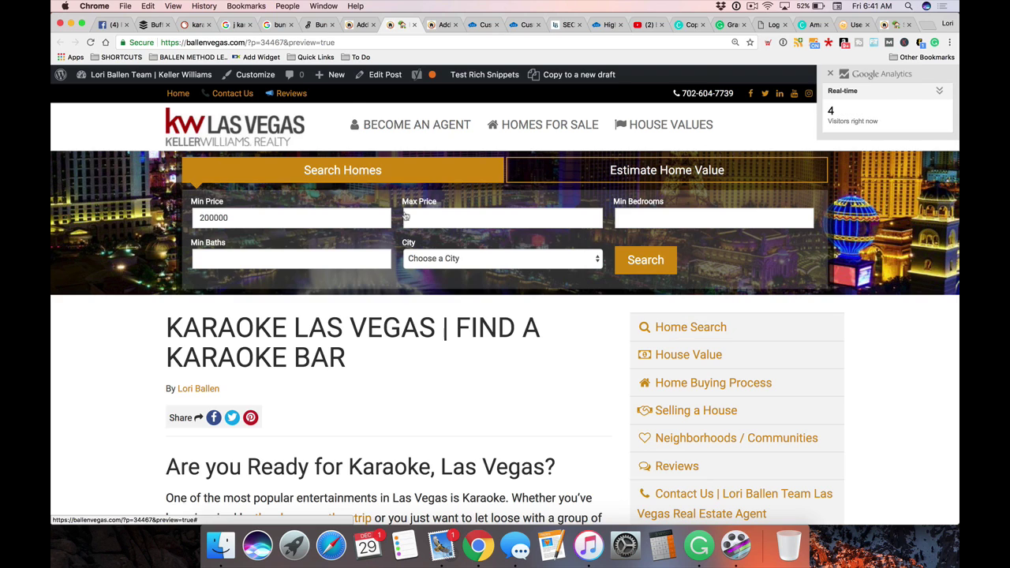
Expand, collapse, and then close the real-time Google Analytics widget on the preview
scroll(415, 229, "down", 5)
scroll(415, 229, "down", 4)
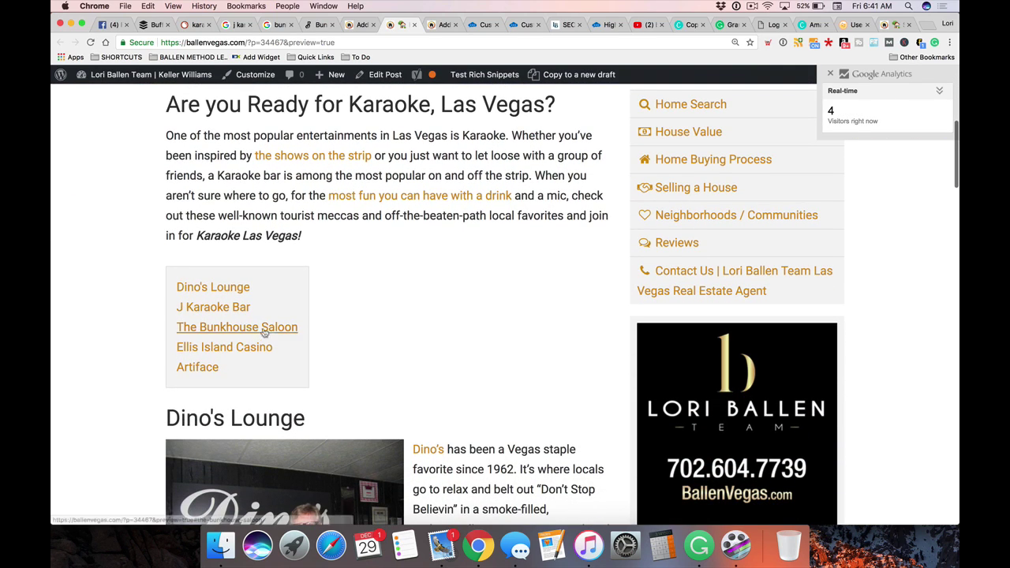
scroll(376, 305, "down", 1)
scroll(376, 305, "down", 2)
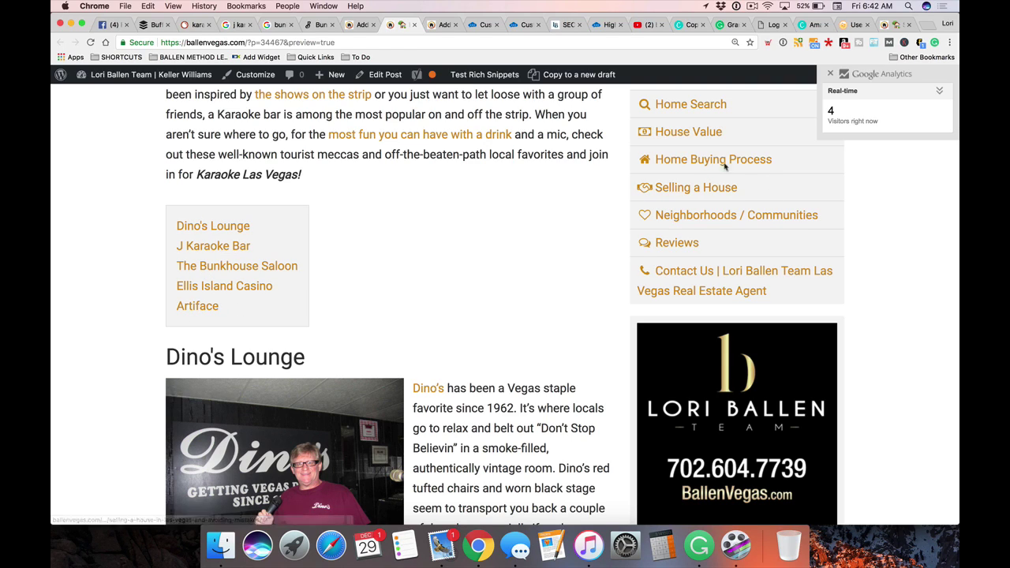
left_click(938, 93)
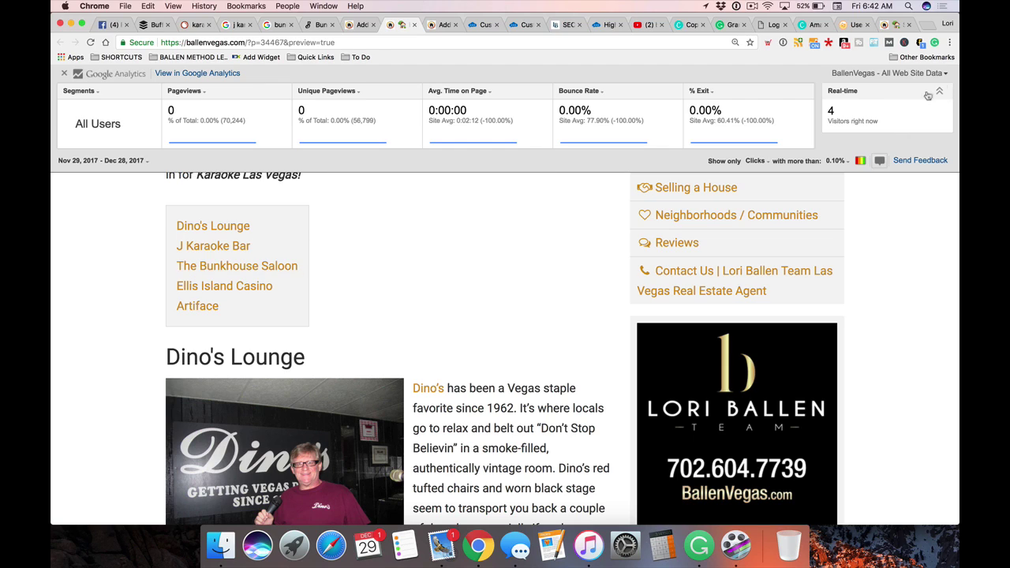
left_click(938, 93)
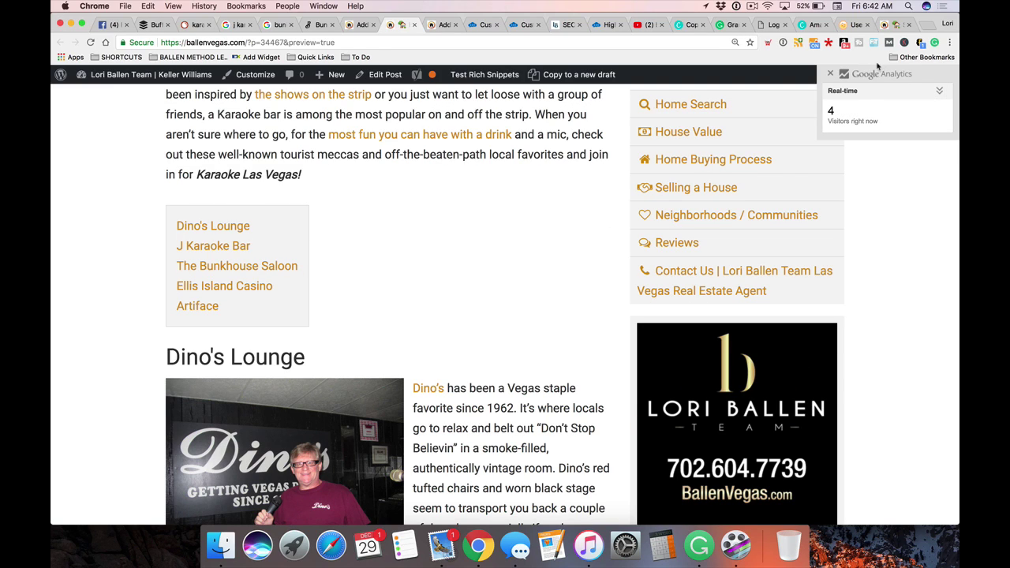
left_click(831, 74)
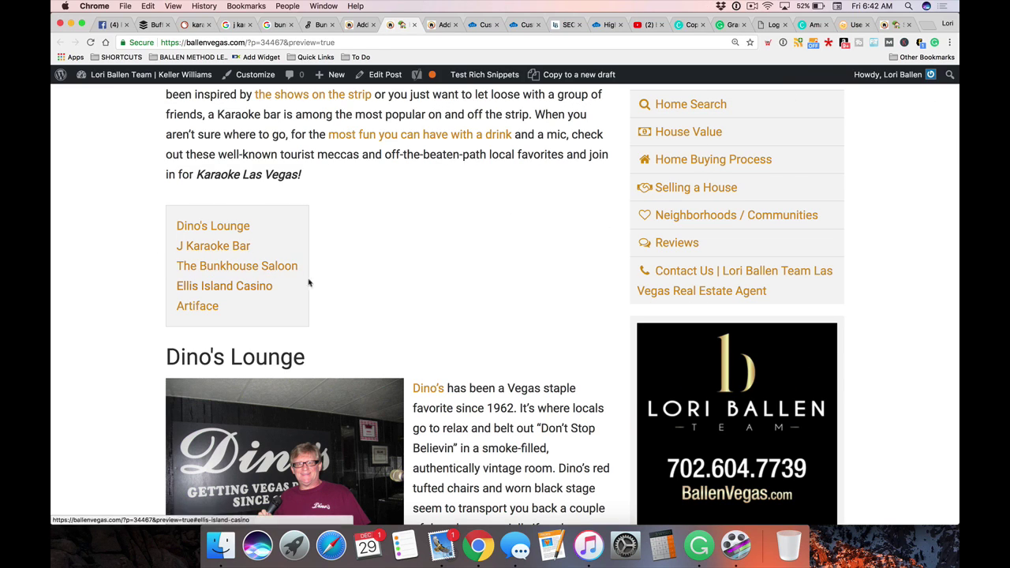
Test the table of contents links to The Bunkhouse Saloon and Ellis Island Casino sections
scroll(305, 277, "up", 3)
scroll(303, 275, "down", 1)
scroll(300, 274, "down", 3)
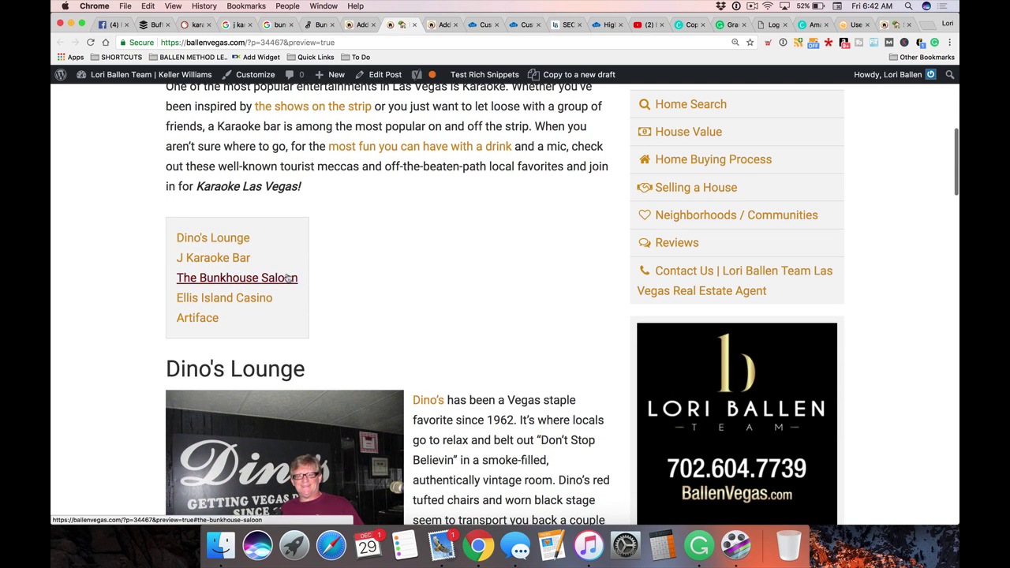
left_click(289, 279)
scroll(298, 282, "down", 10)
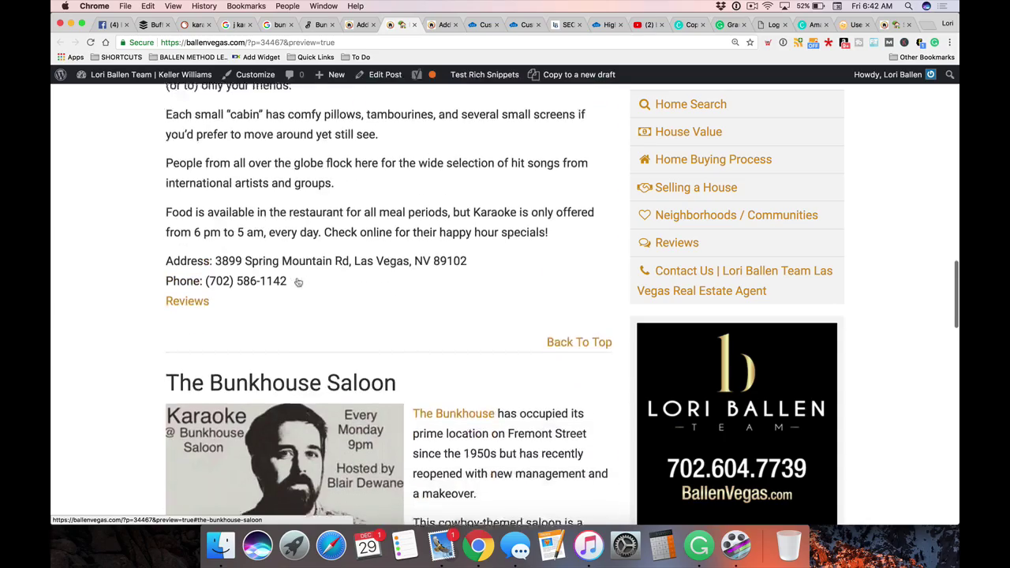
scroll(300, 282, "down", 3)
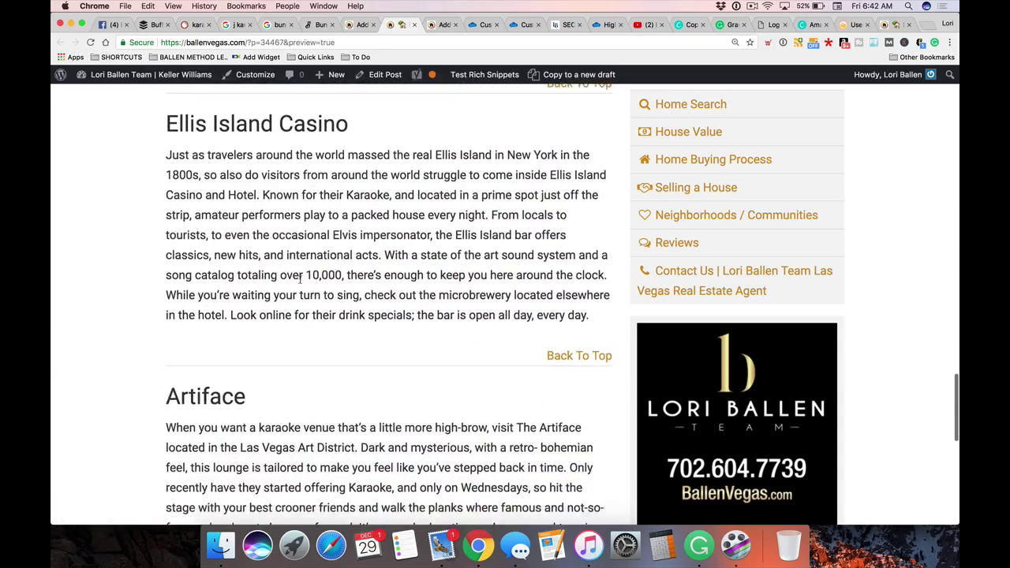
scroll(300, 285, "up", 20)
scroll(299, 286, "down", 4)
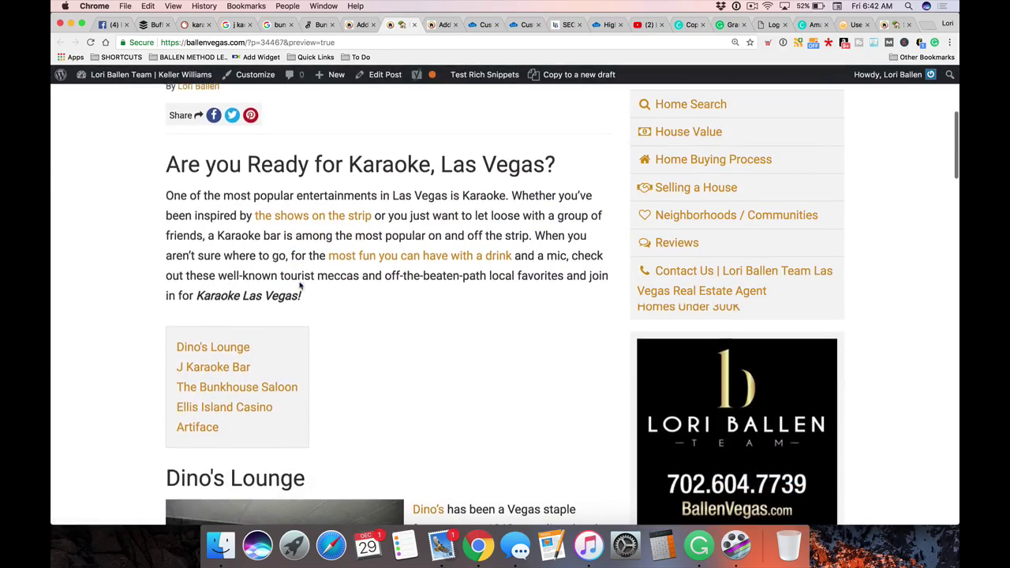
scroll(201, 375, "down", 1)
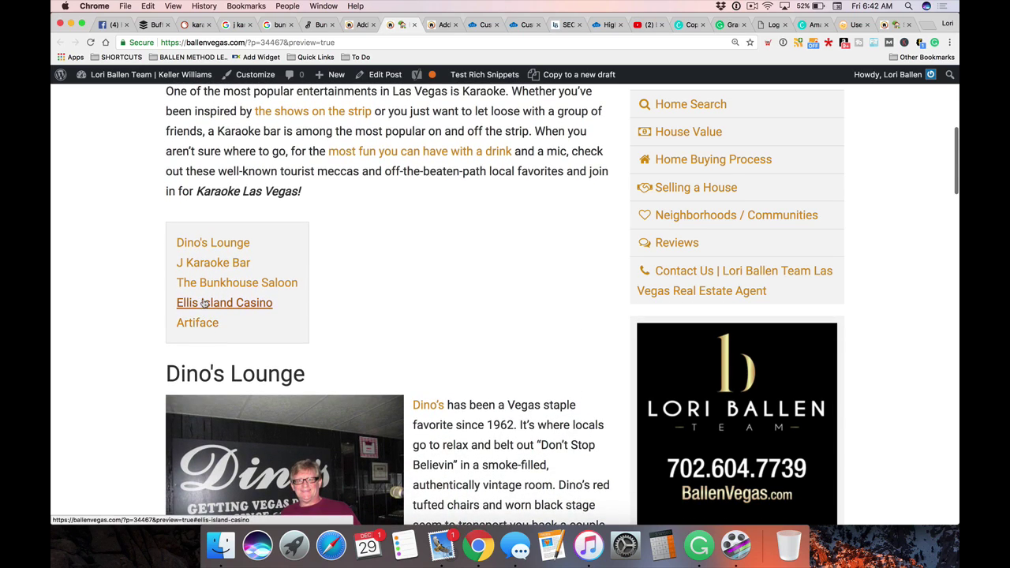
left_click(202, 302)
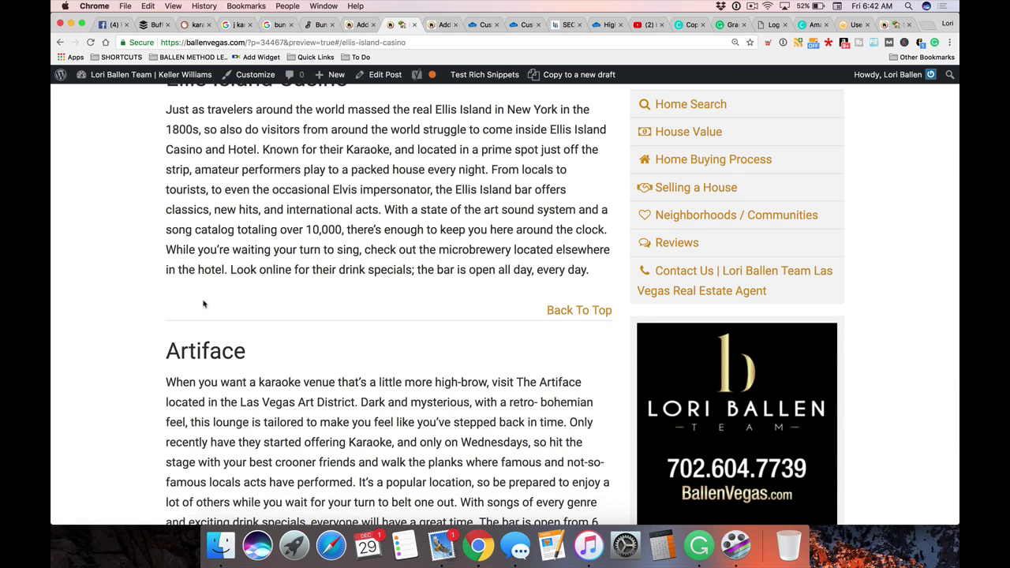
scroll(203, 304, "up", 15)
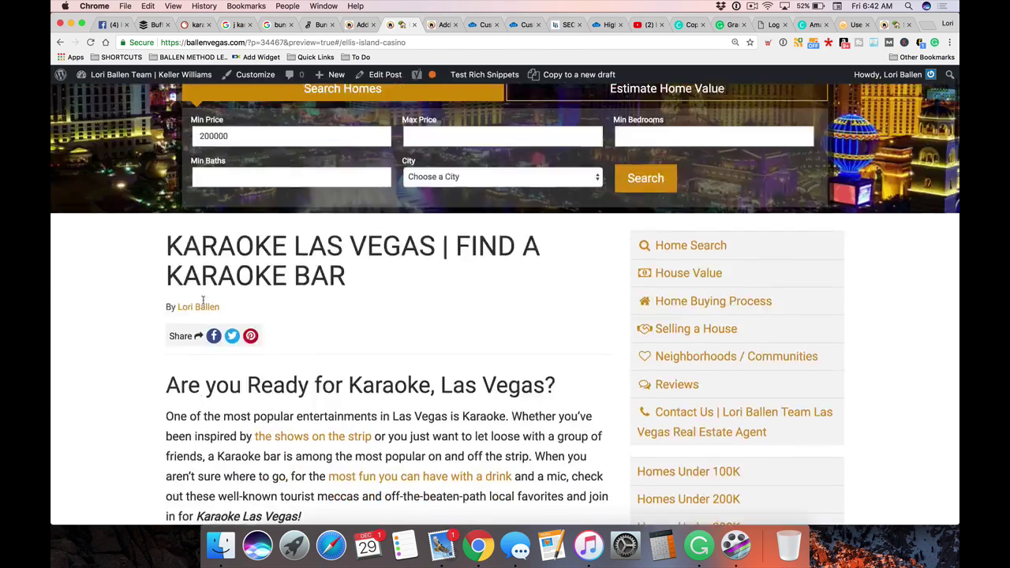
scroll(203, 304, "down", 4)
scroll(203, 304, "up", 1)
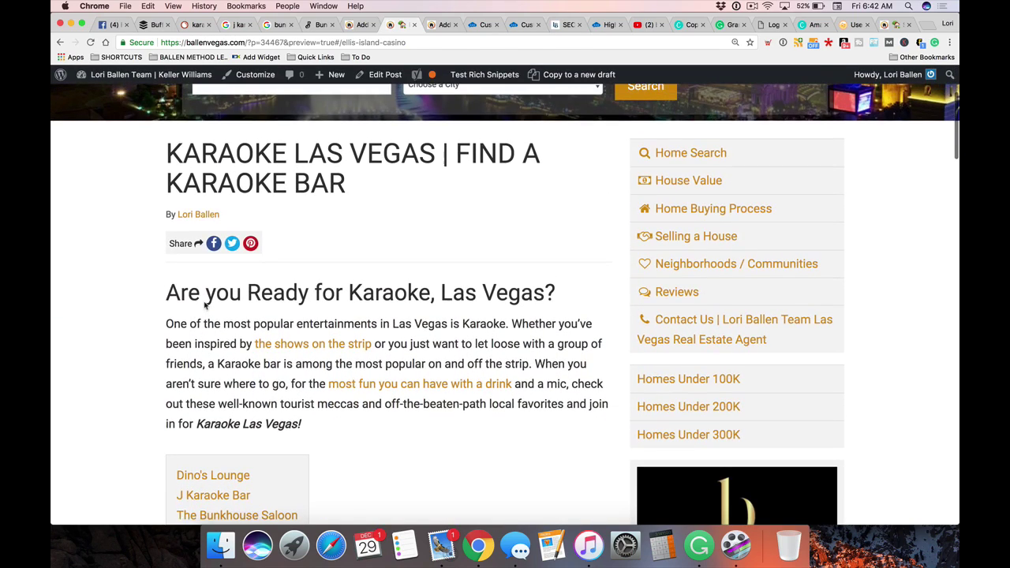
scroll(87, 295, "down", 1)
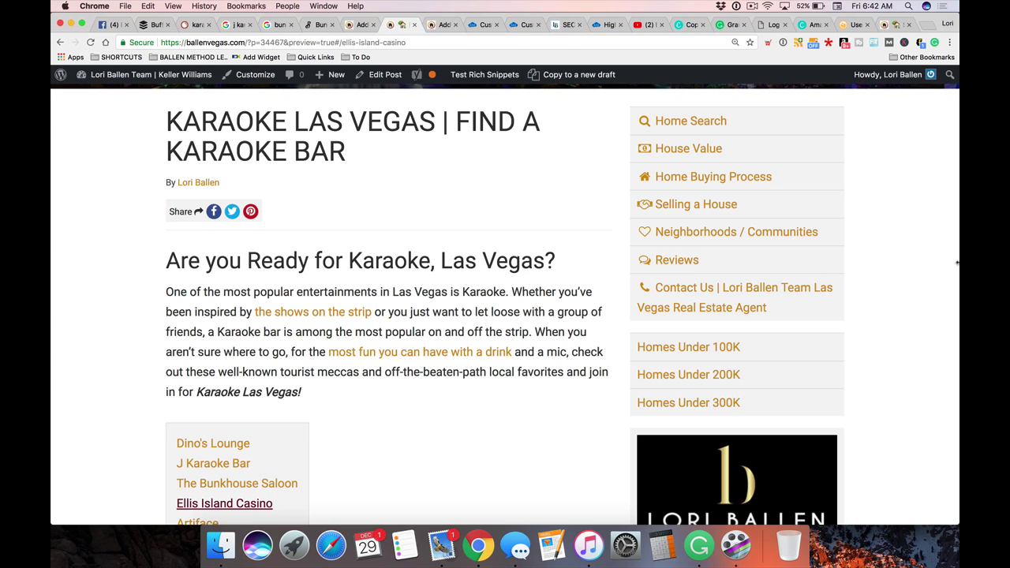
Shrink the browser to a phone-like width, scroll through the karaoke preview, then widen it again
left_click_drag(956, 263, 267, 200)
left_click_drag(240, 17, 298, 16)
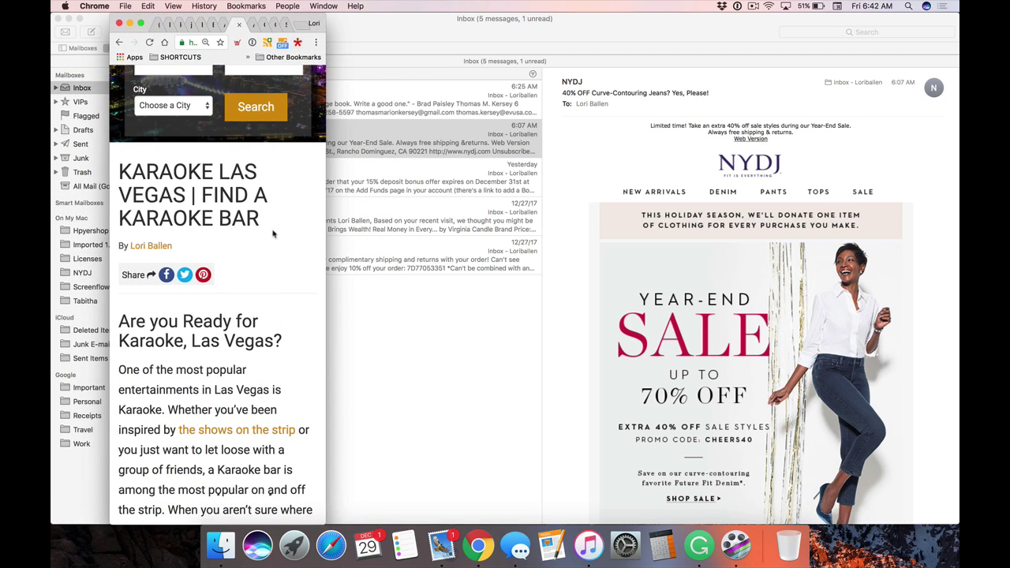
scroll(164, 172, "down", 10)
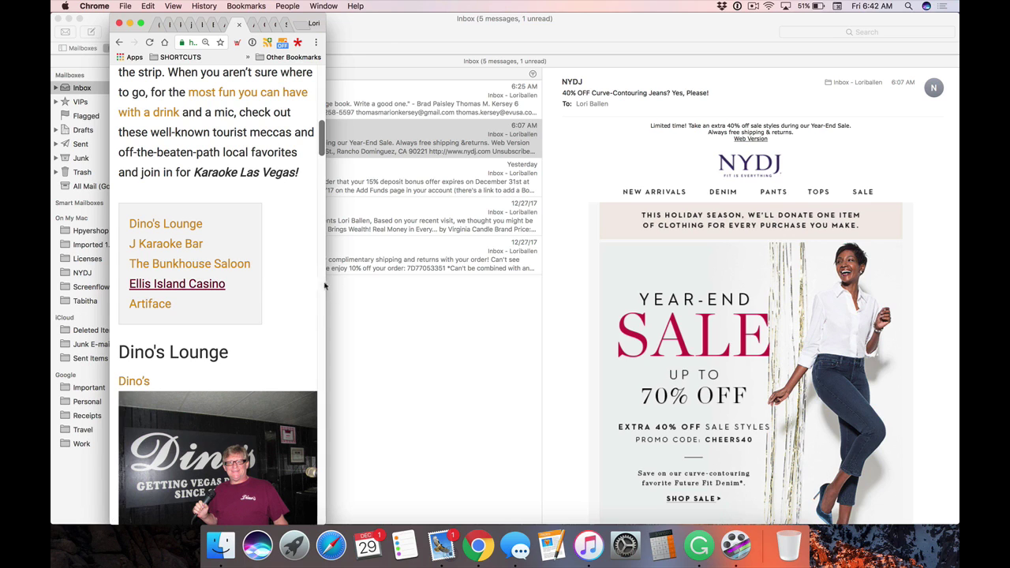
scroll(285, 282, "down", 20)
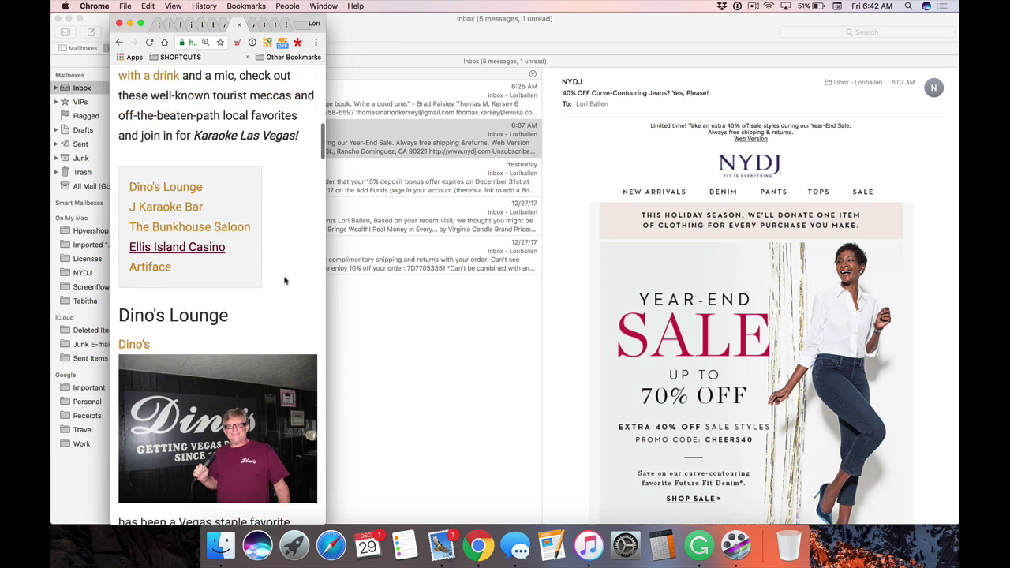
scroll(285, 282, "down", 15)
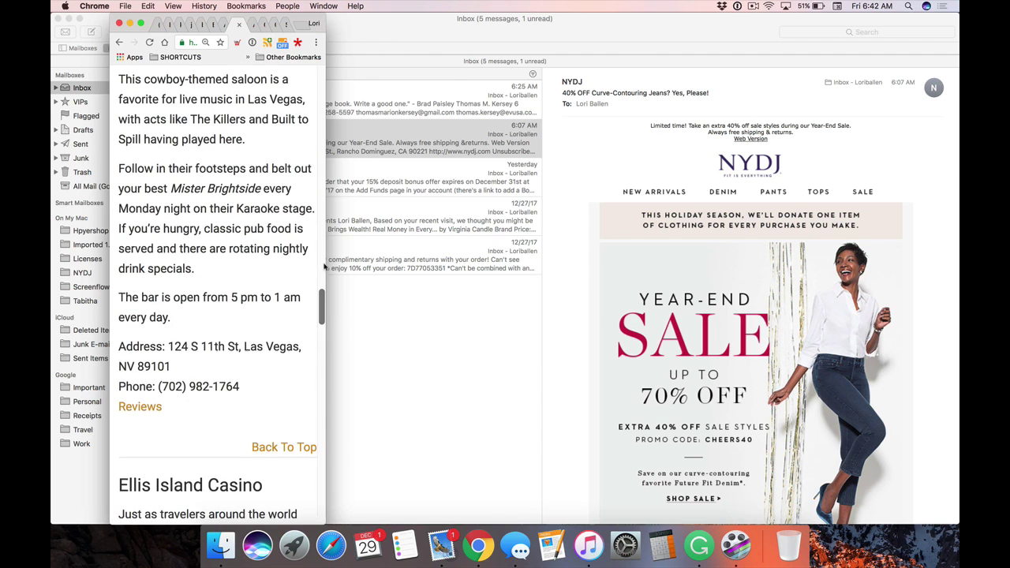
left_click_drag(320, 269, 958, 269)
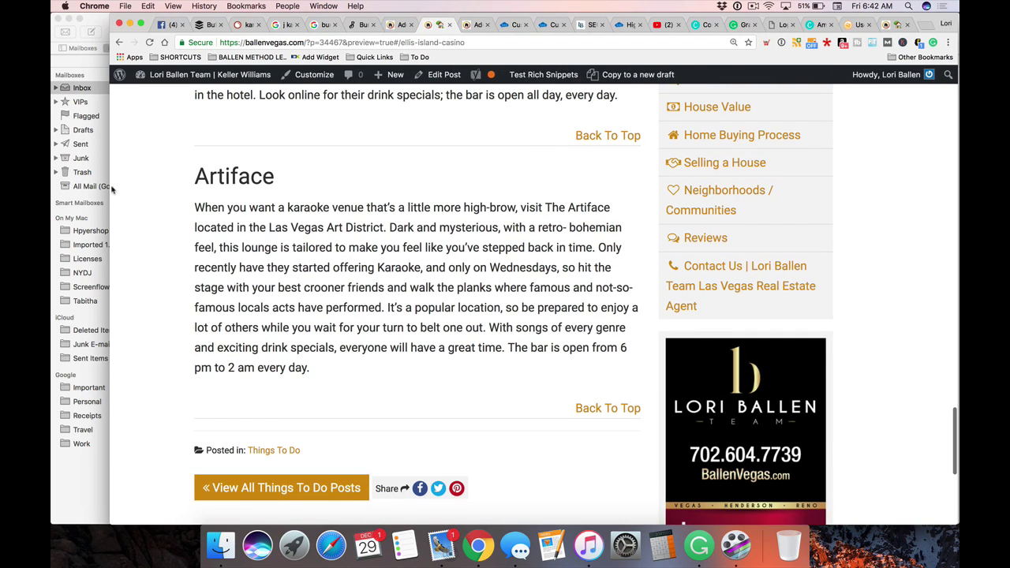
Restore the preview window to full width and zoom to 150% on the table of contents
left_click_drag(107, 185, 50, 186)
scroll(386, 240, "up", 15)
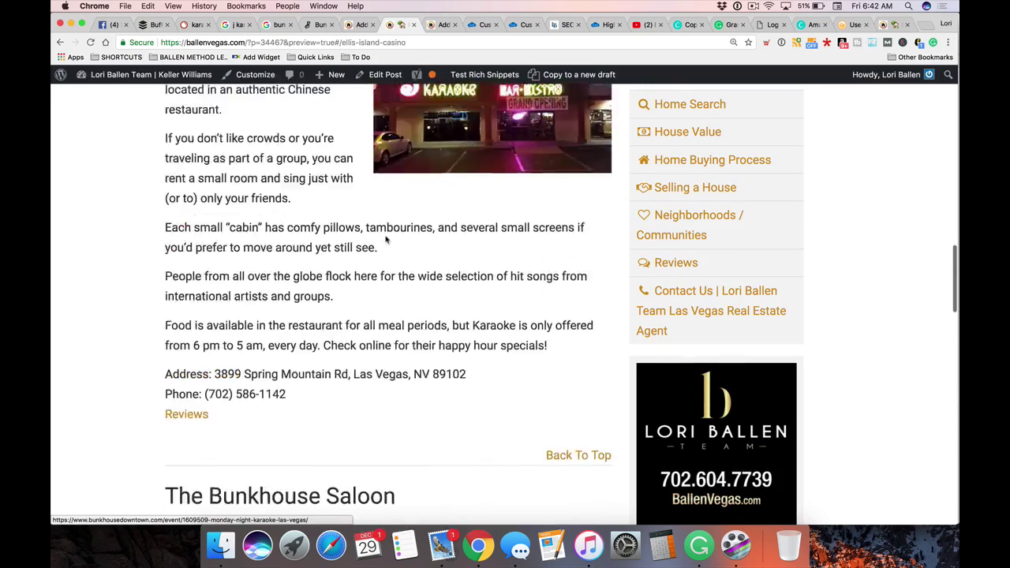
scroll(386, 239, "up", 10)
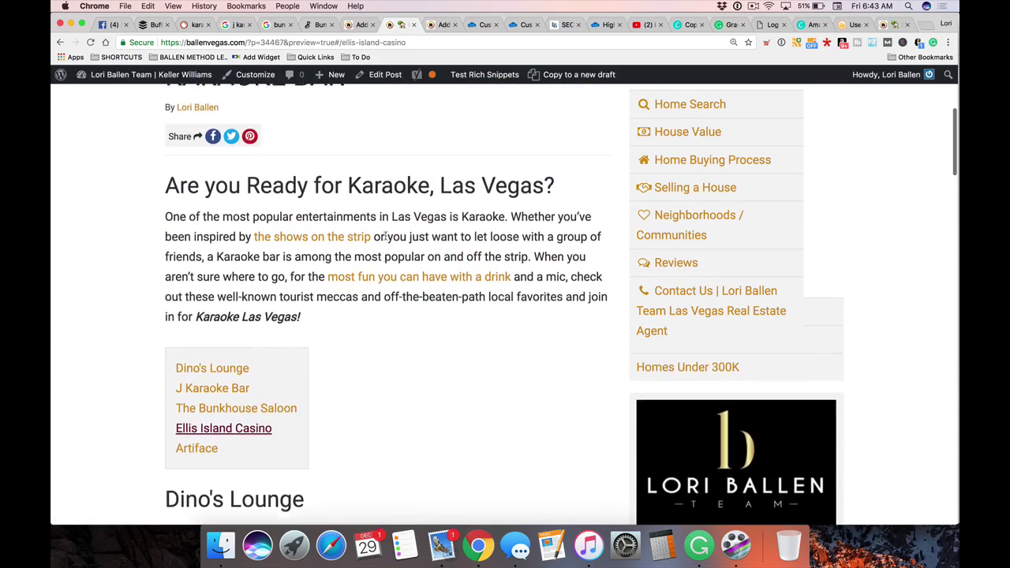
scroll(319, 392, "down", 3)
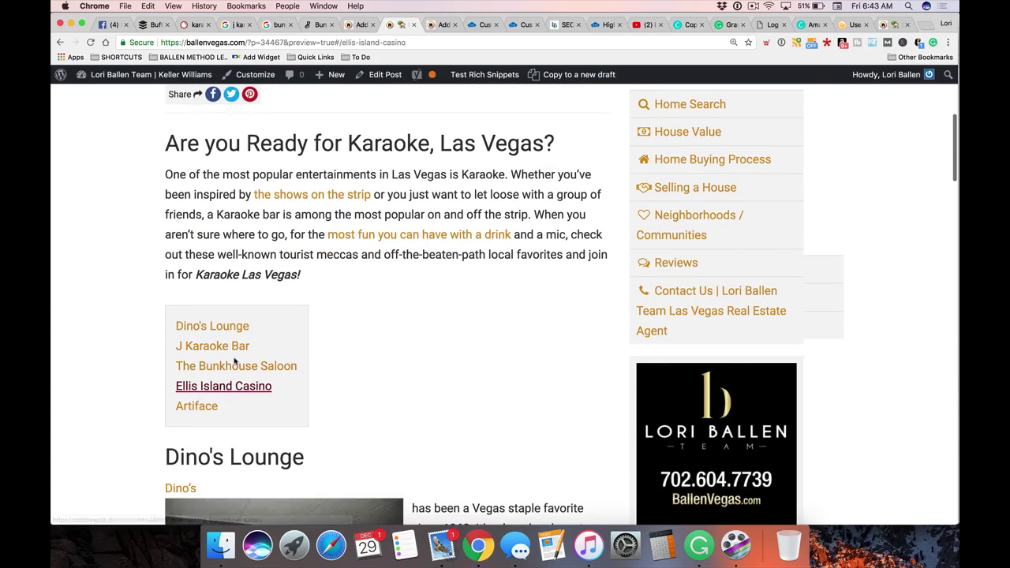
scroll(539, 347, "down", 2)
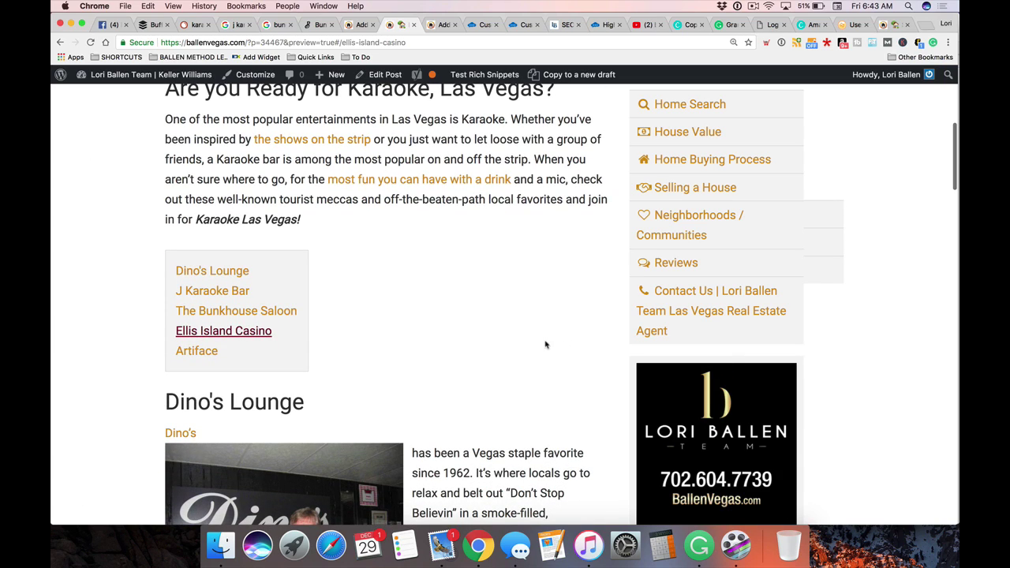
key("super+equal")
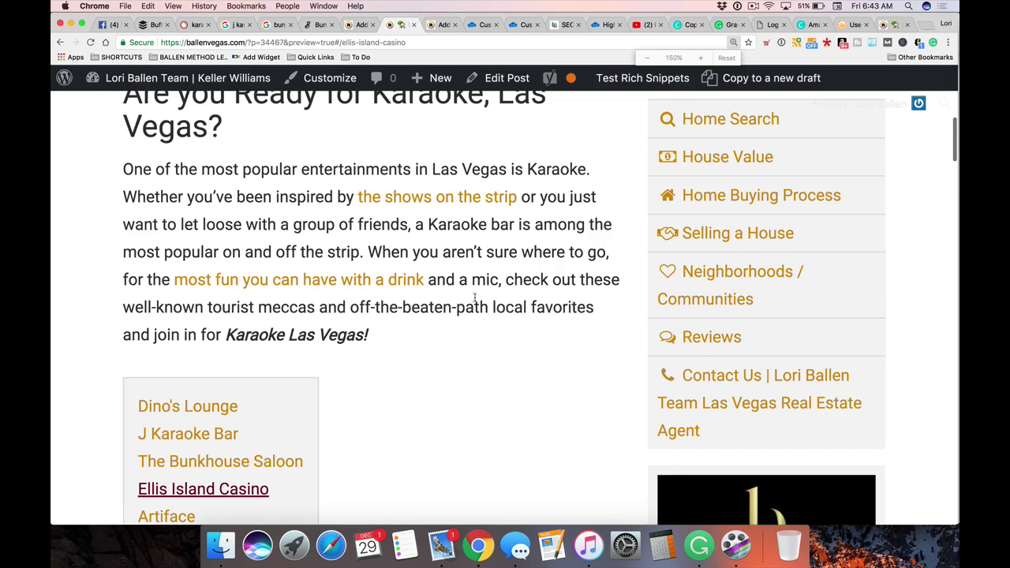
scroll(343, 289, "down", 5)
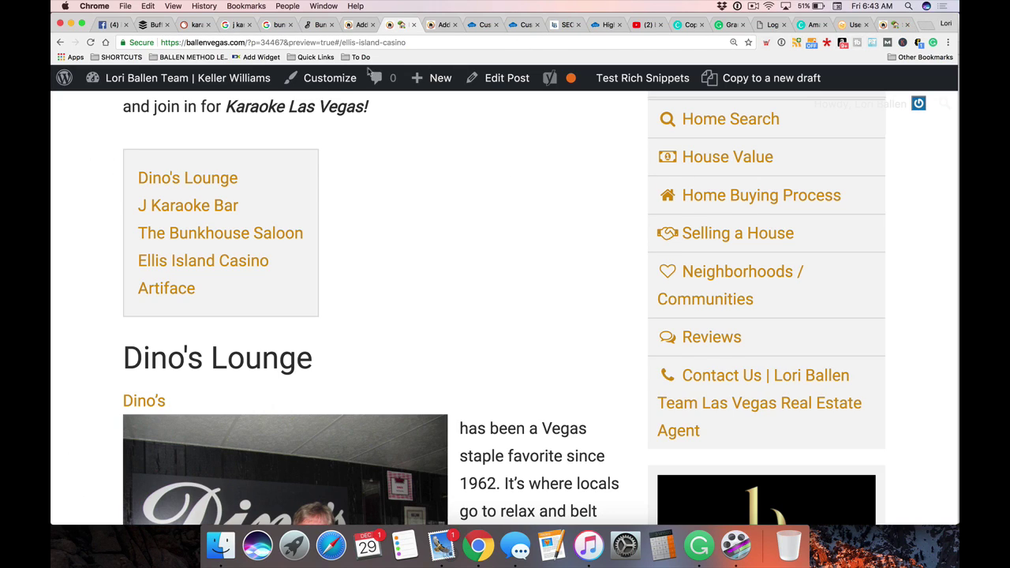
Go back to the search results tab and search Google for 'southwest laws vegas map'
left_click(267, 26)
scroll(298, 151, "up", 3)
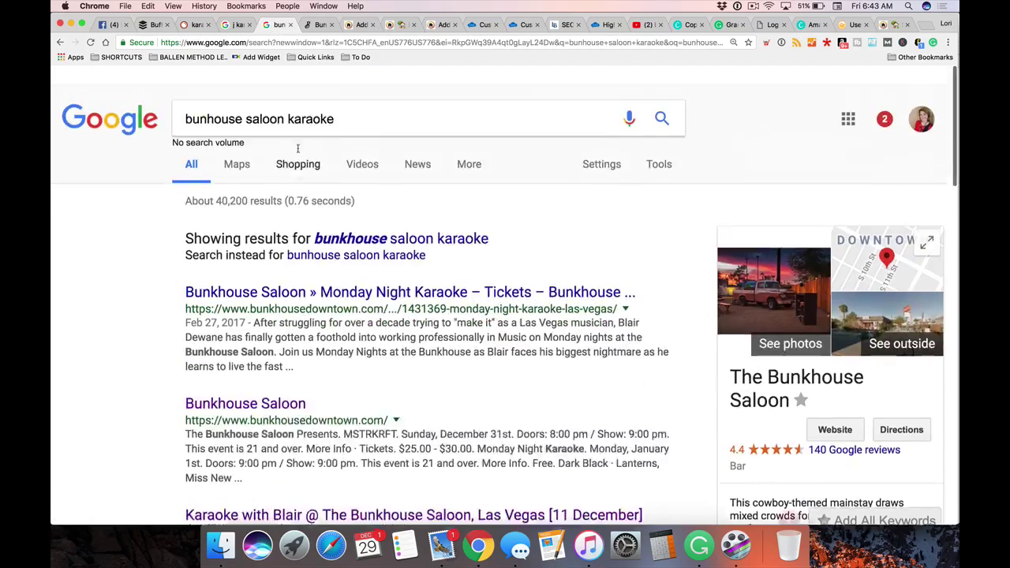
scroll(344, 254, "down", 10)
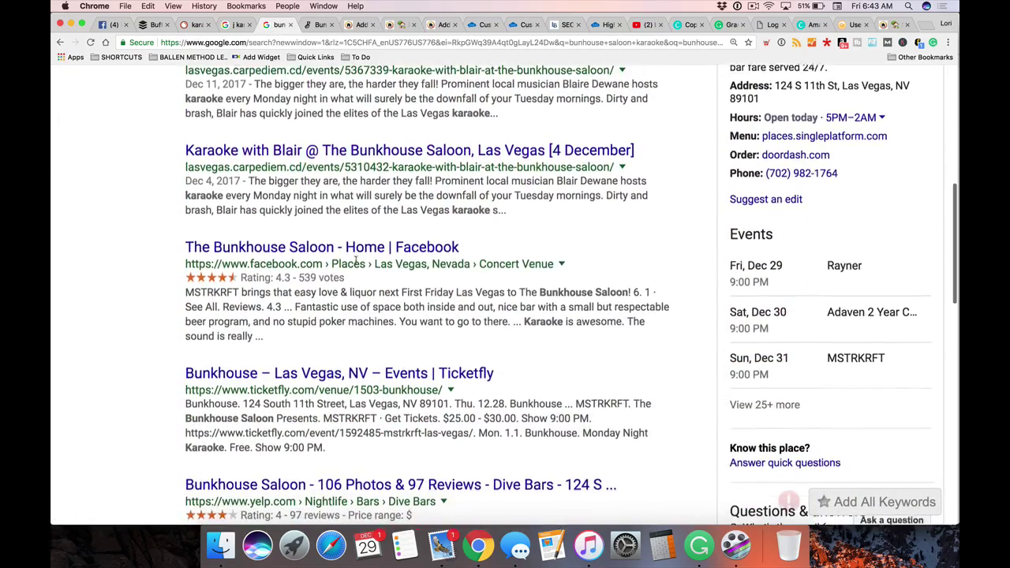
scroll(344, 254, "down", 5)
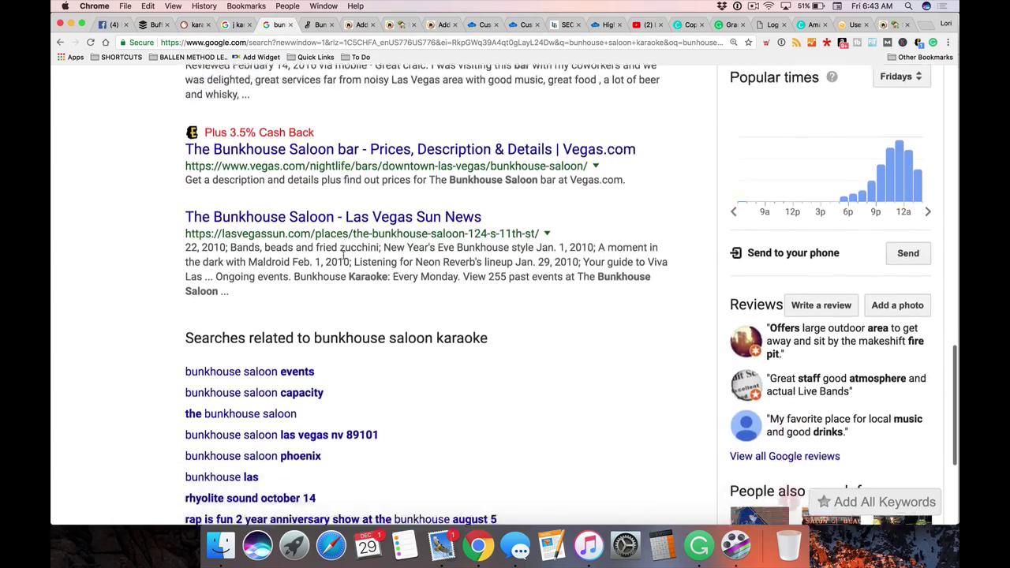
scroll(338, 205, "up", 15)
scroll(335, 159, "down", 1)
triple_click(260, 100)
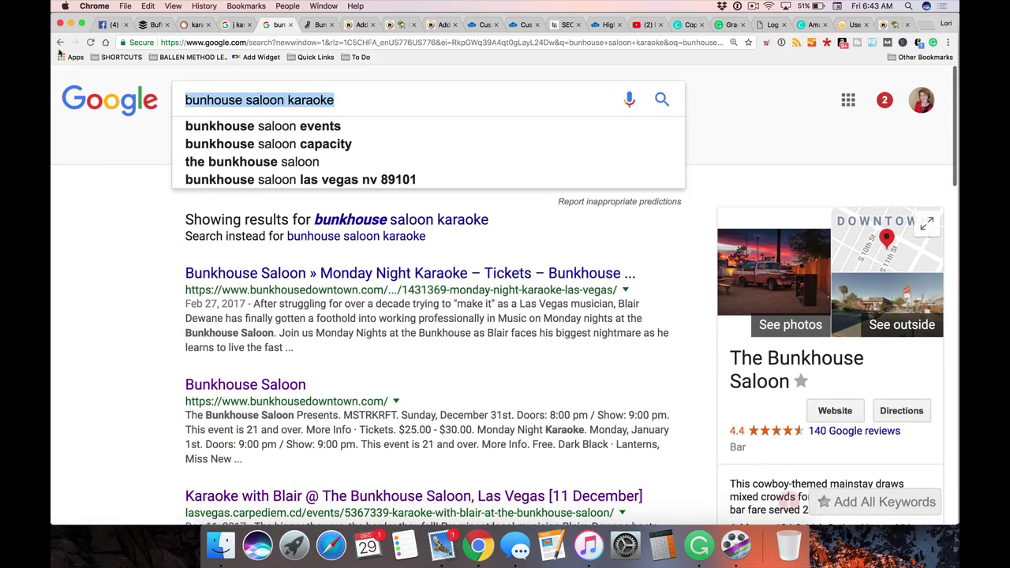
type("southwest law")
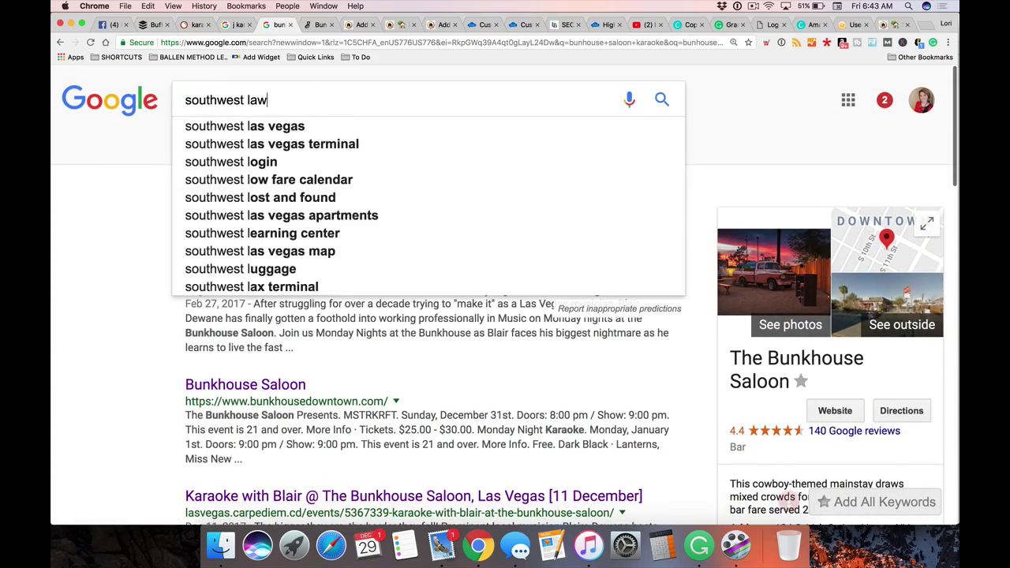
type("s vegas map")
key("Return")
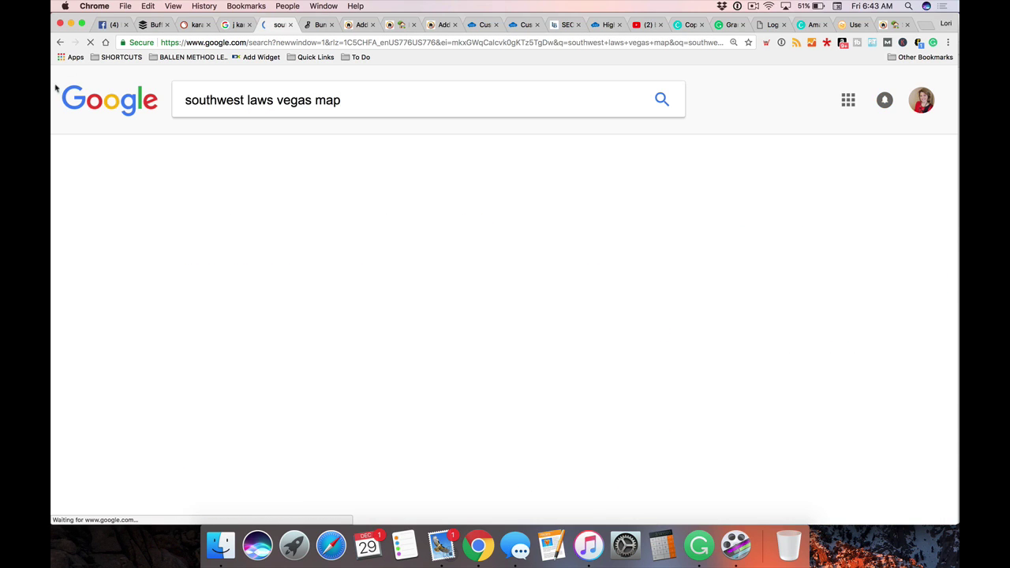
Scroll through the first southwest Las Vegas map results
scroll(100, 248, "down", 10)
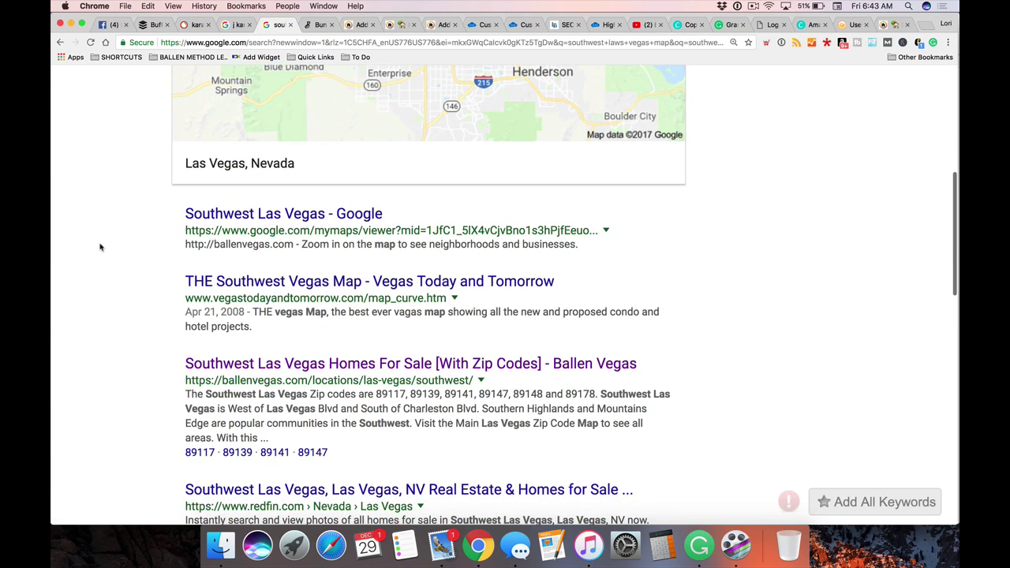
scroll(142, 237, "down", 2)
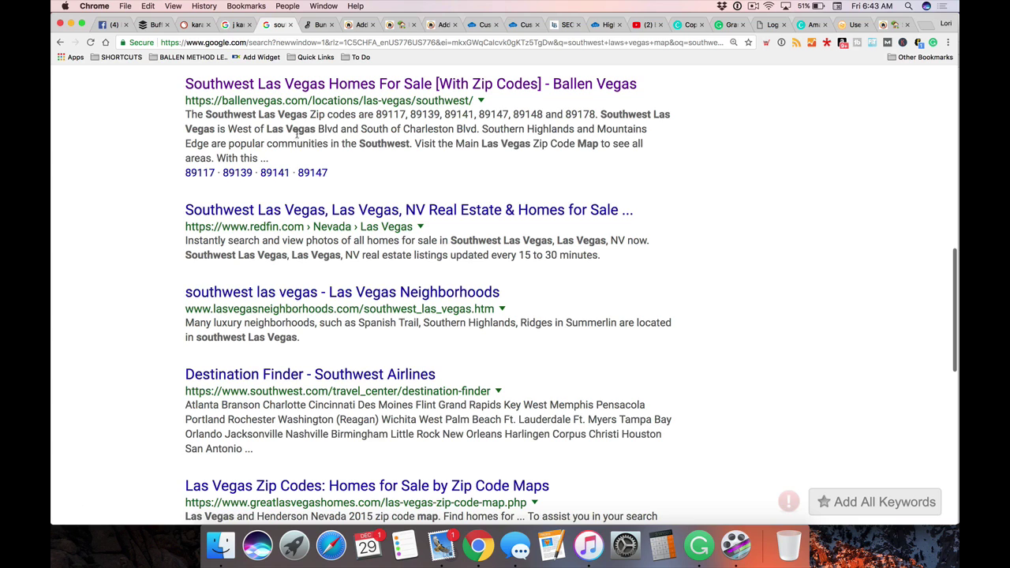
scroll(137, 198, "up", 10)
left_click_drag(372, 100, 153, 93)
left_click(87, 299)
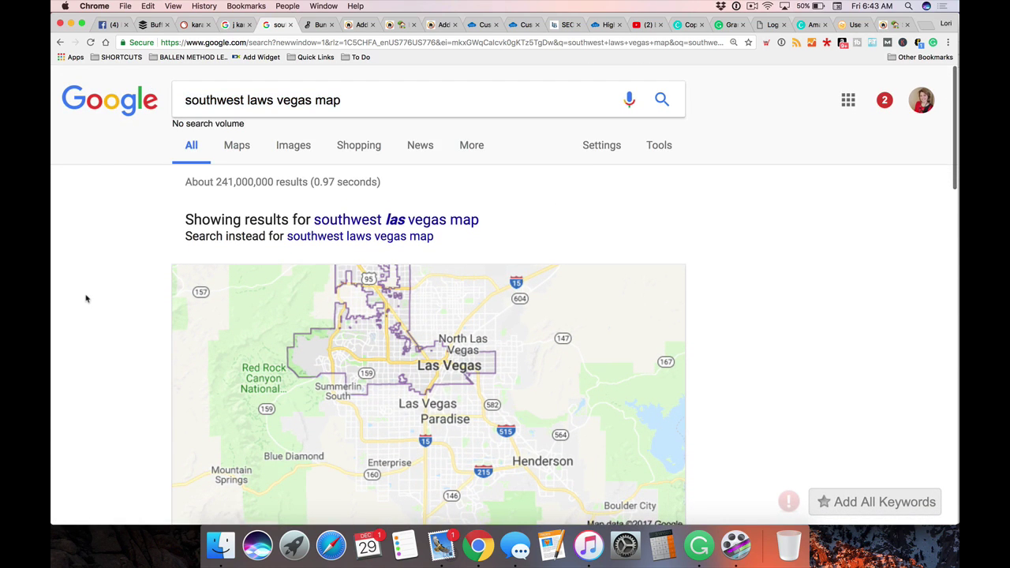
scroll(86, 294, "down", 5)
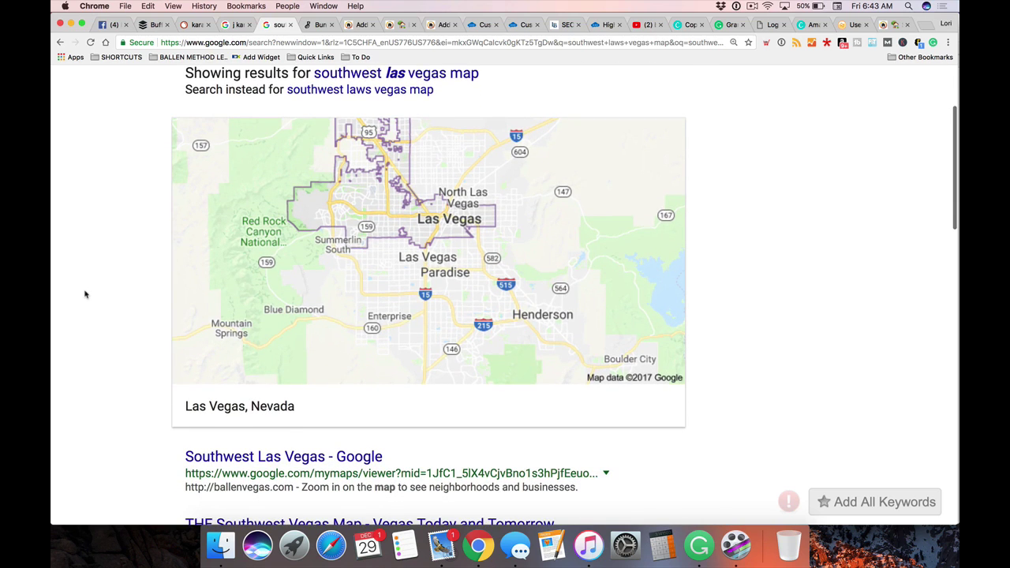
scroll(85, 294, "down", 6)
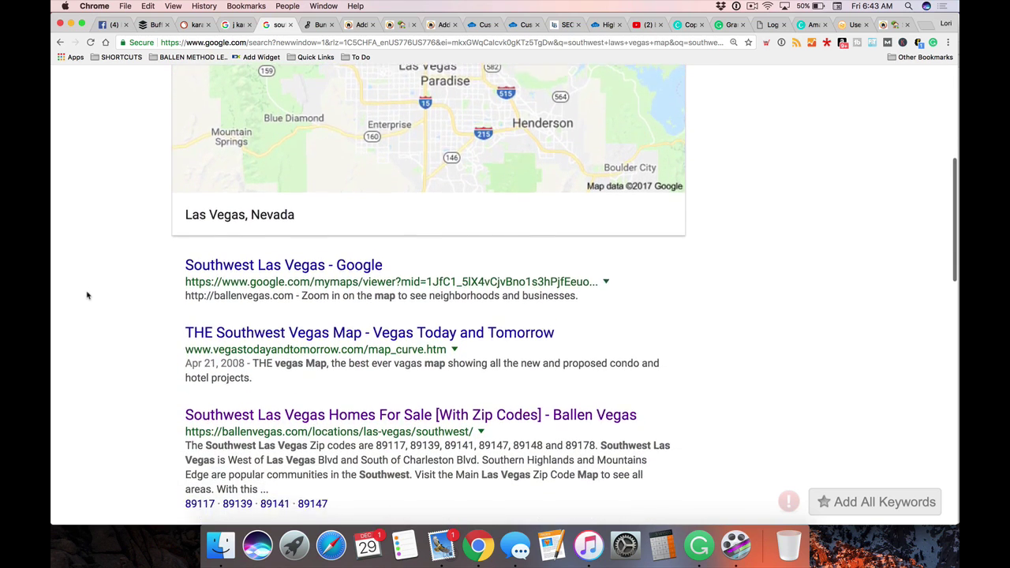
scroll(87, 295, "down", 4)
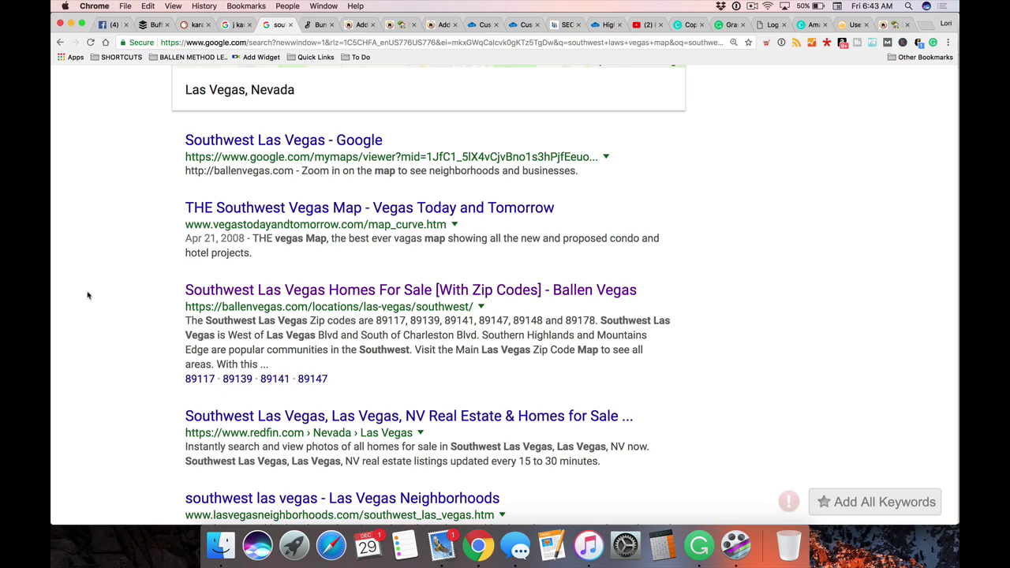
scroll(88, 295, "down", 1)
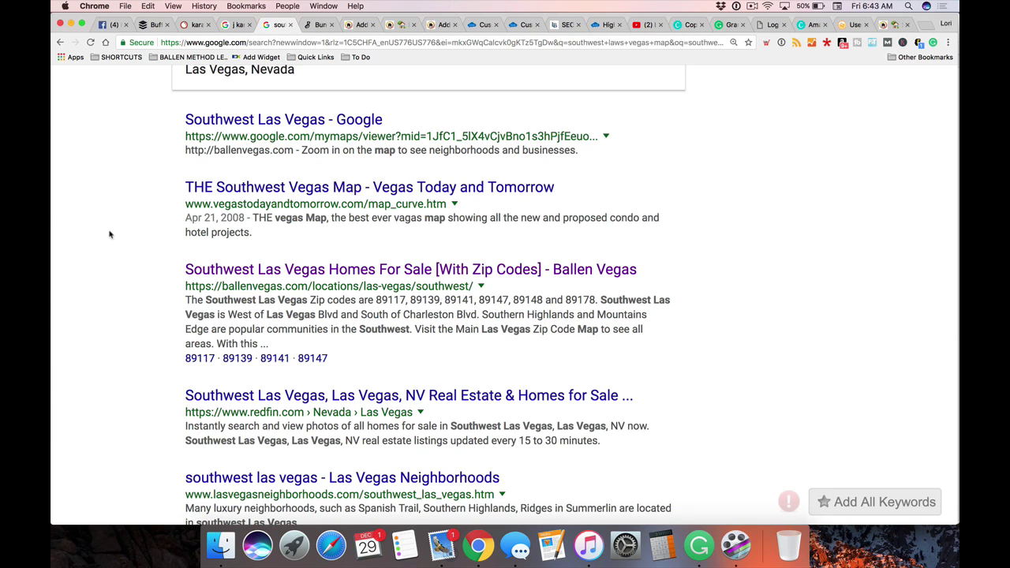
scroll(111, 240, "down", 1)
scroll(116, 164, "up", 8)
Continue down the results list to the Ballen Vegas Southwest Las Vegas zip codes page
left_click_drag(355, 108, 157, 110)
left_click(127, 200)
scroll(109, 360, "down", 8)
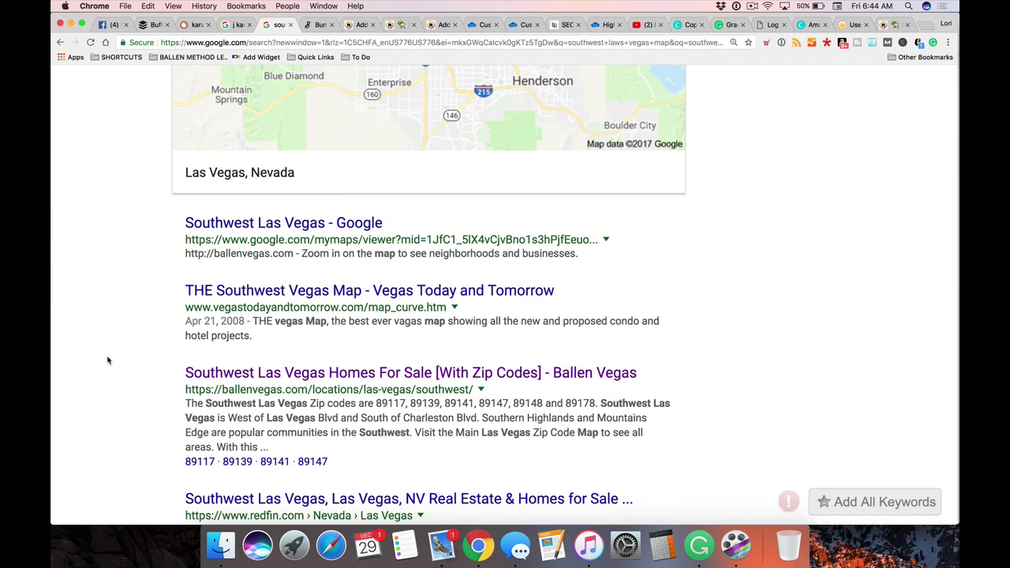
scroll(109, 361, "down", 3)
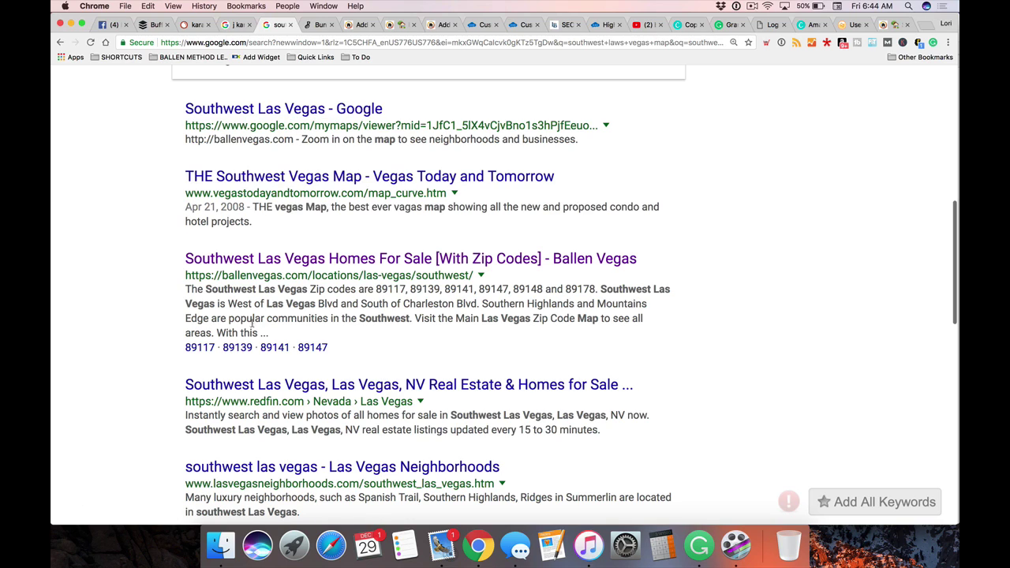
scroll(77, 390, "down", 3)
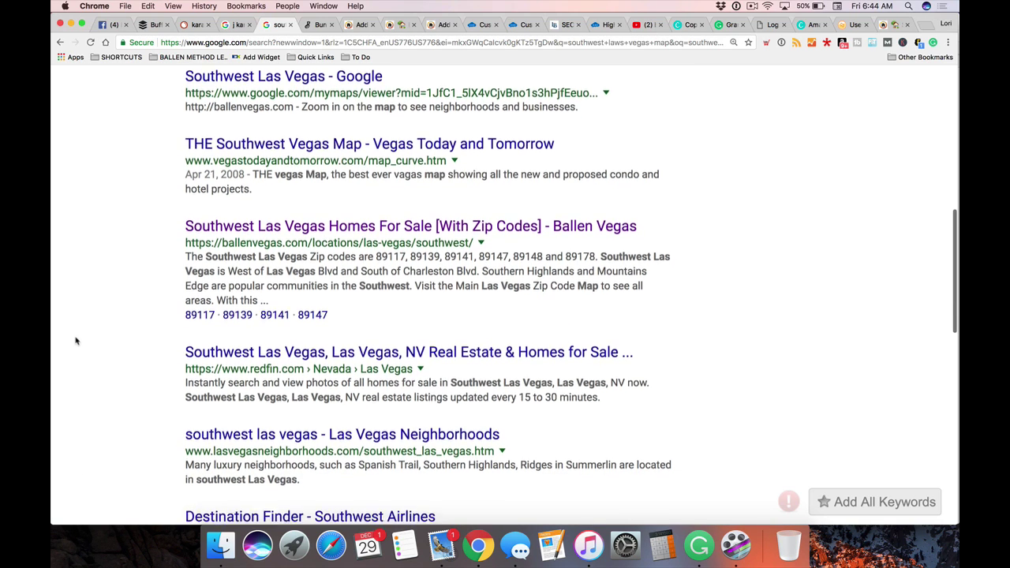
scroll(580, 235, "up", 1)
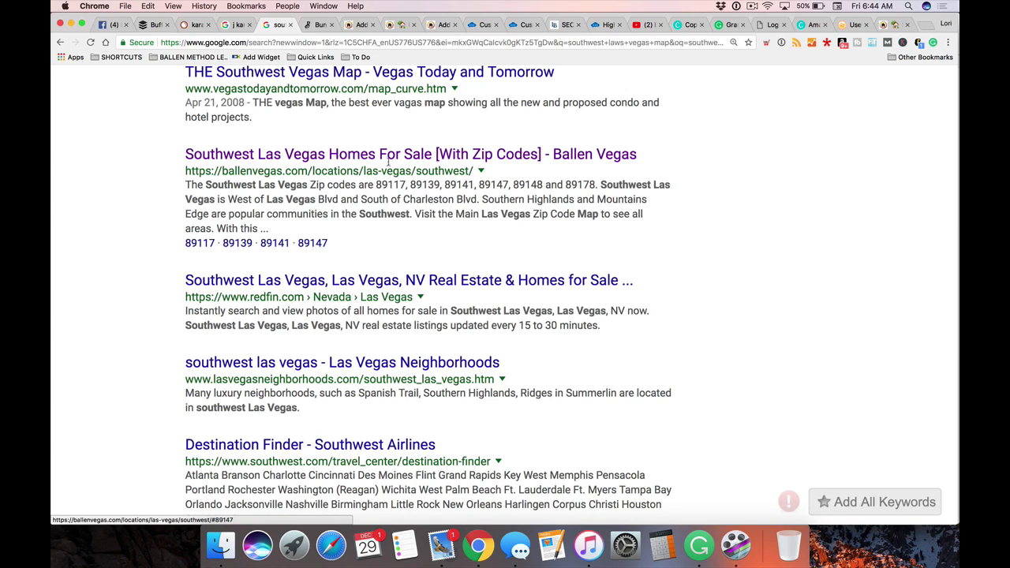
Open the Ballen Vegas page, zoom out to browse zip codes 89117–89148, then return to the draft
left_click(340, 154)
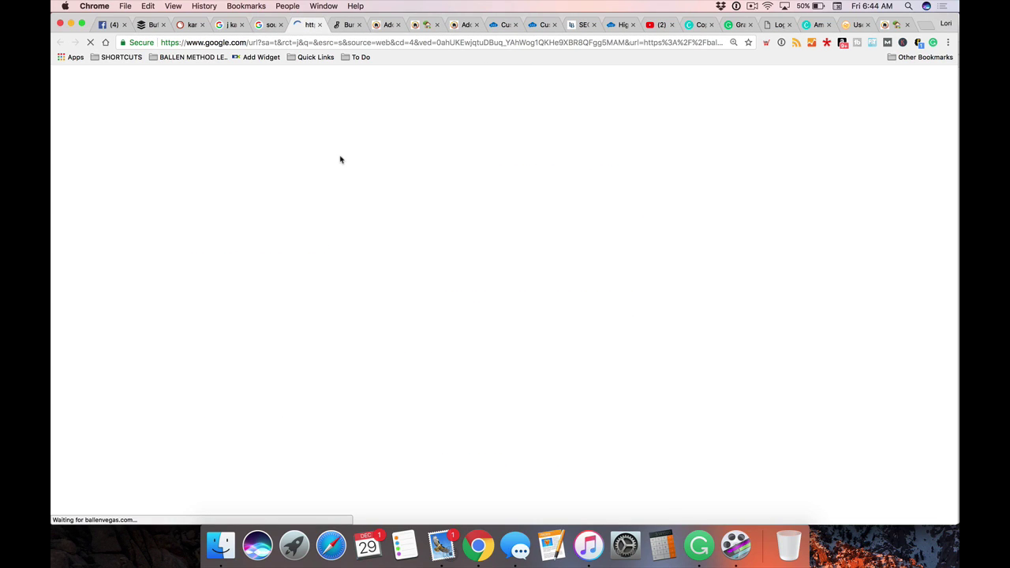
scroll(343, 169, "down", 6)
scroll(347, 181, "down", 10)
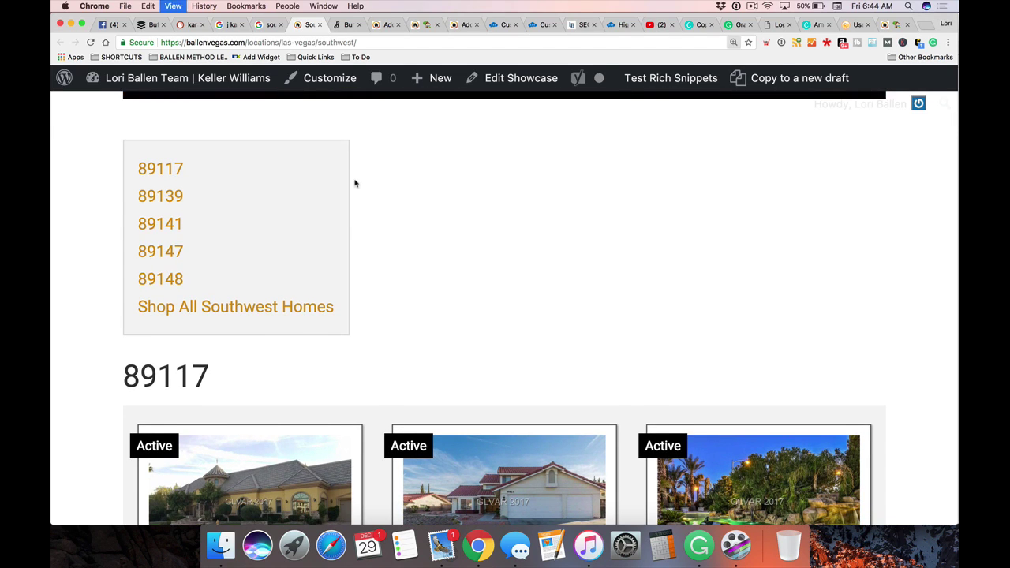
key("super+minus")
scroll(356, 185, "up", 1)
scroll(360, 189, "down", 2)
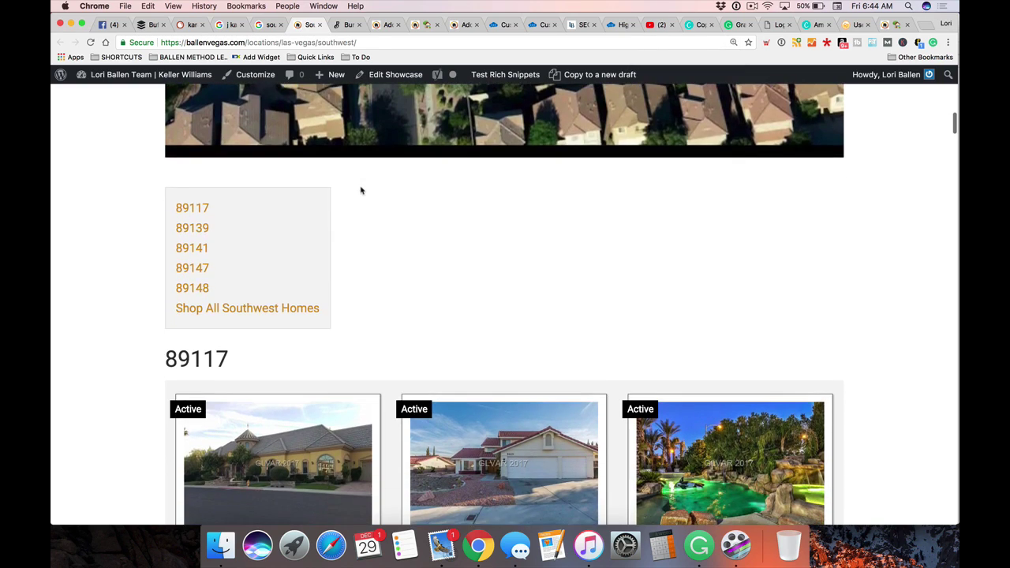
scroll(361, 189, "down", 1)
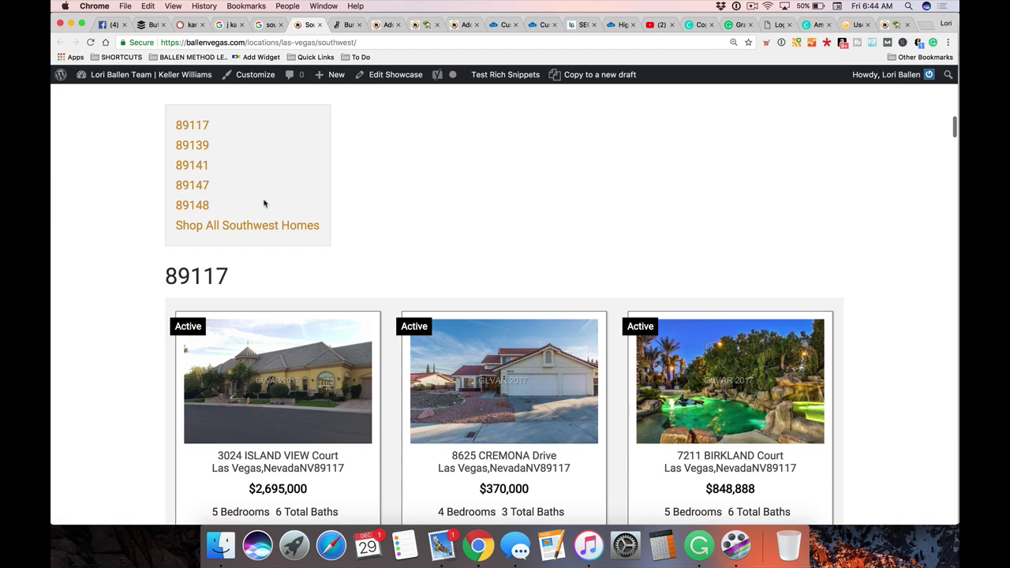
left_click(387, 25)
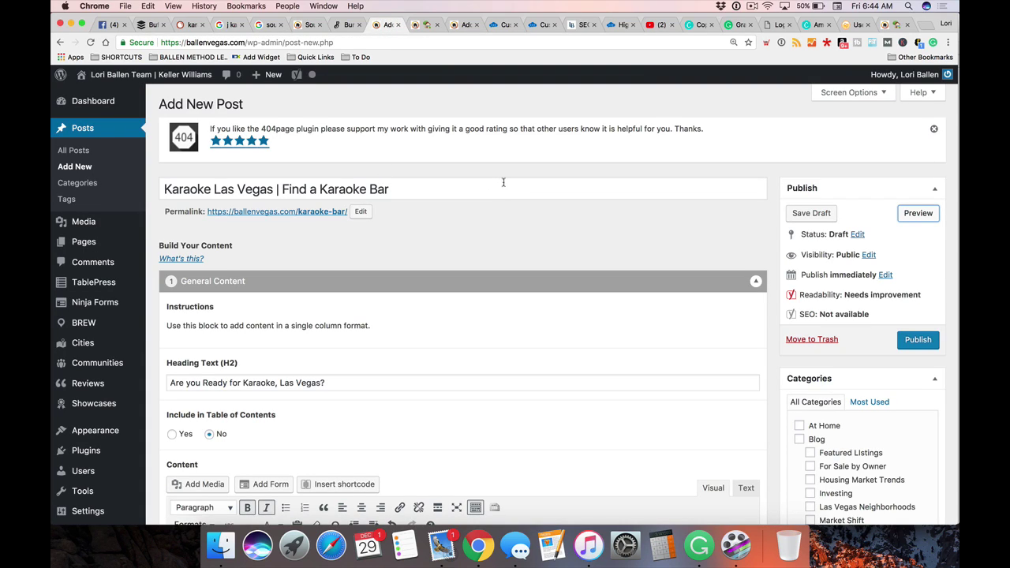
Select the Dino's Lounge heading text in the General Content block
scroll(504, 182, "down", 12)
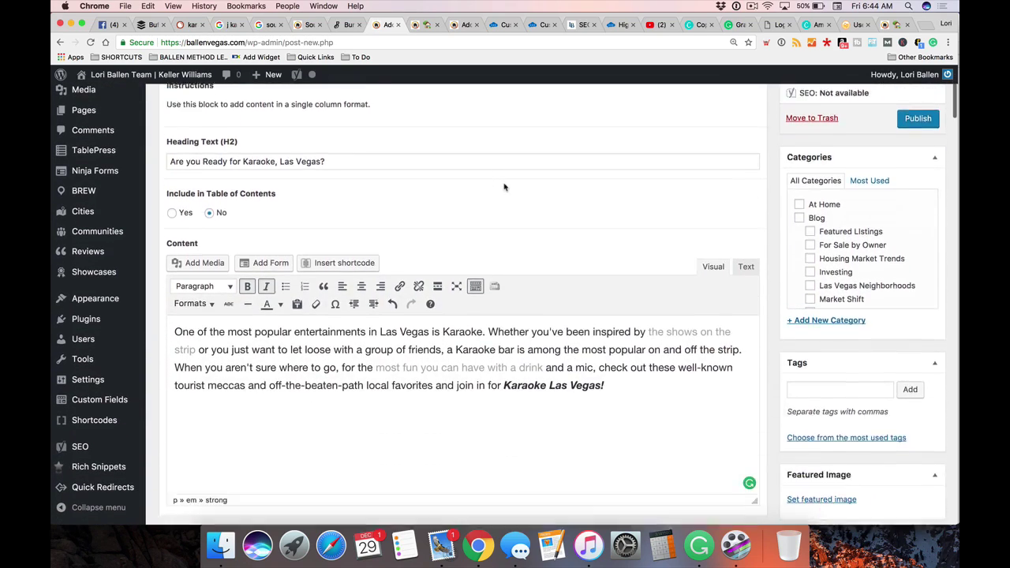
scroll(504, 187, "down", 12)
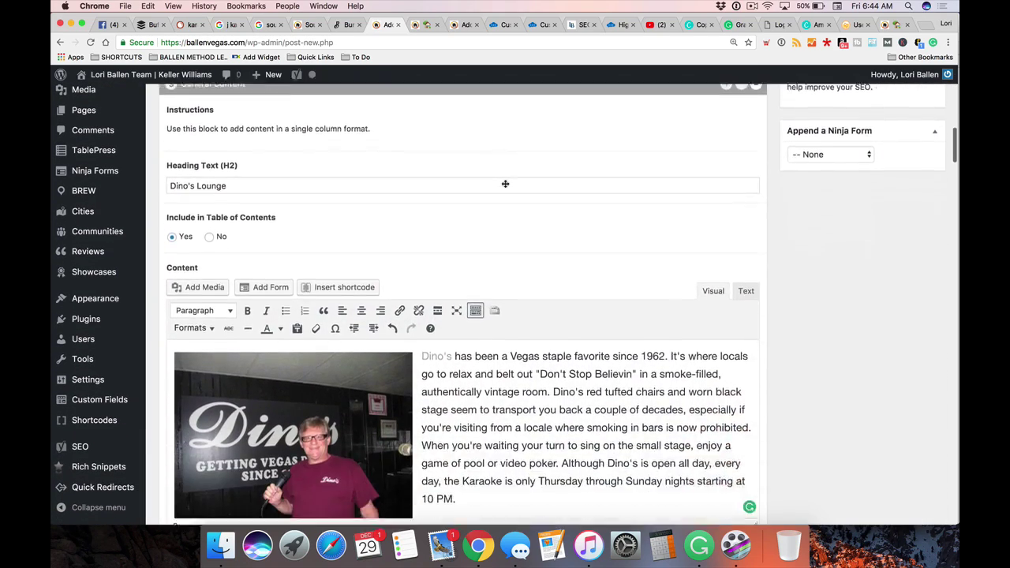
scroll(505, 182, "up", 9)
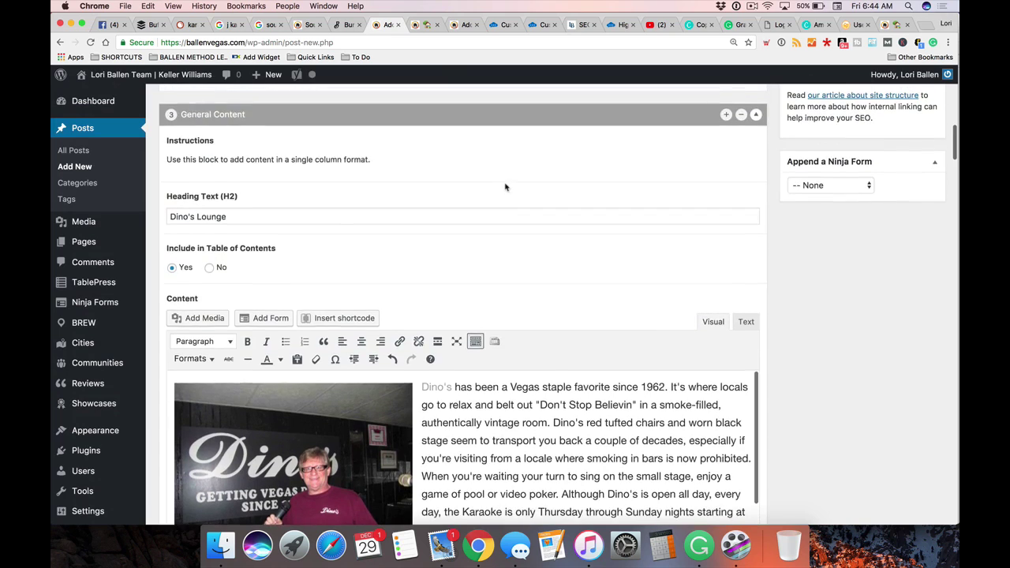
scroll(272, 246, "up", 4)
scroll(274, 245, "down", 8)
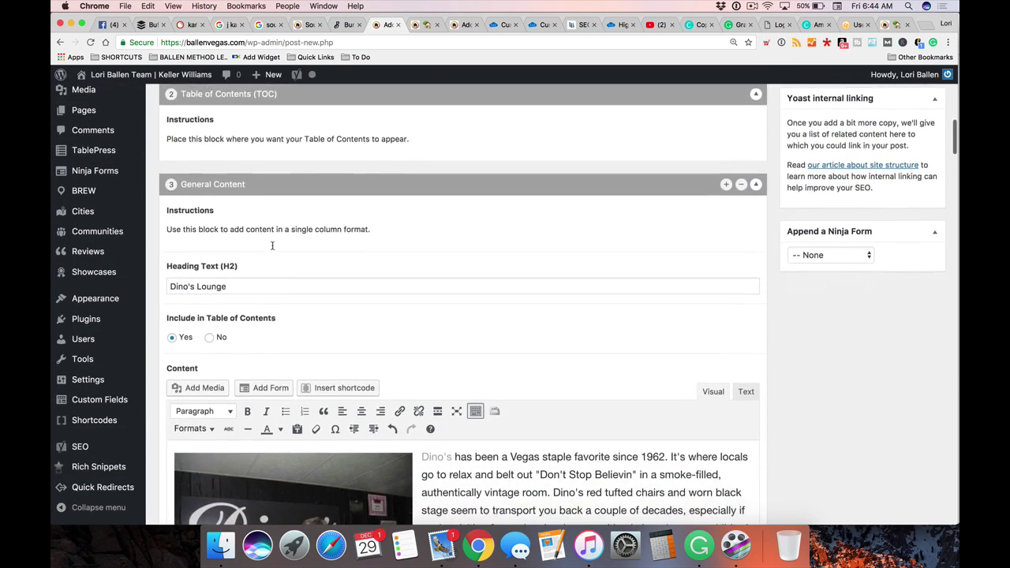
left_click(215, 203)
triple_click(216, 202)
Review the Dino's Lounge photo and description about Thursday–Sunday karaoke from 10 PM
scroll(348, 258, "down", 5)
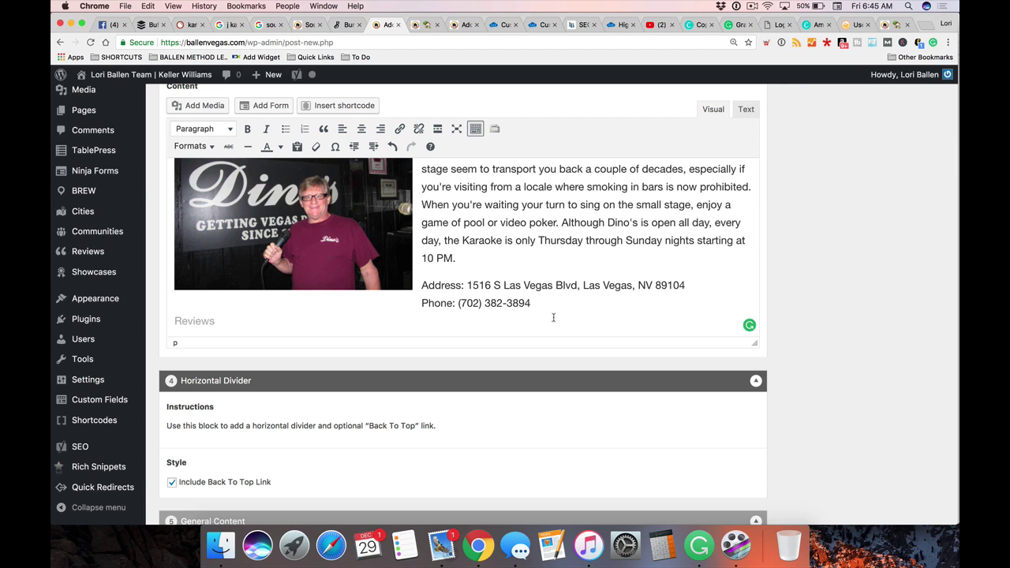
scroll(517, 315, "up", 5)
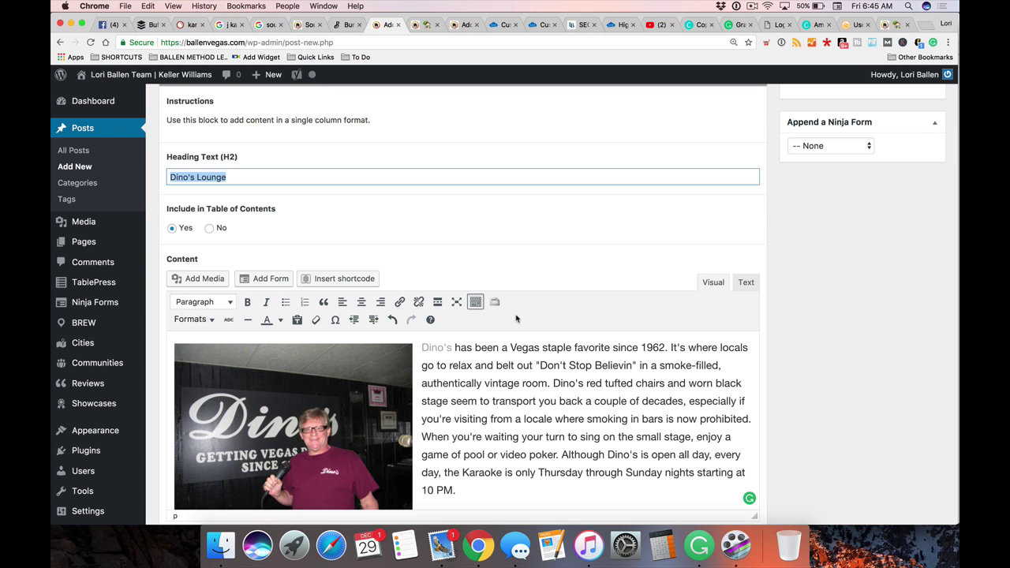
scroll(517, 318, "down", 10)
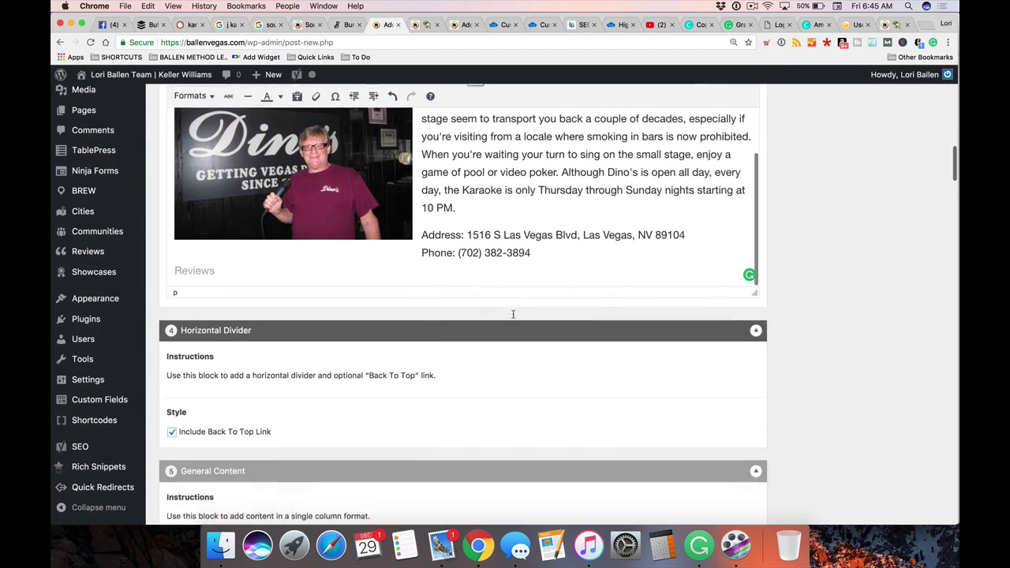
scroll(513, 314, "down", 2)
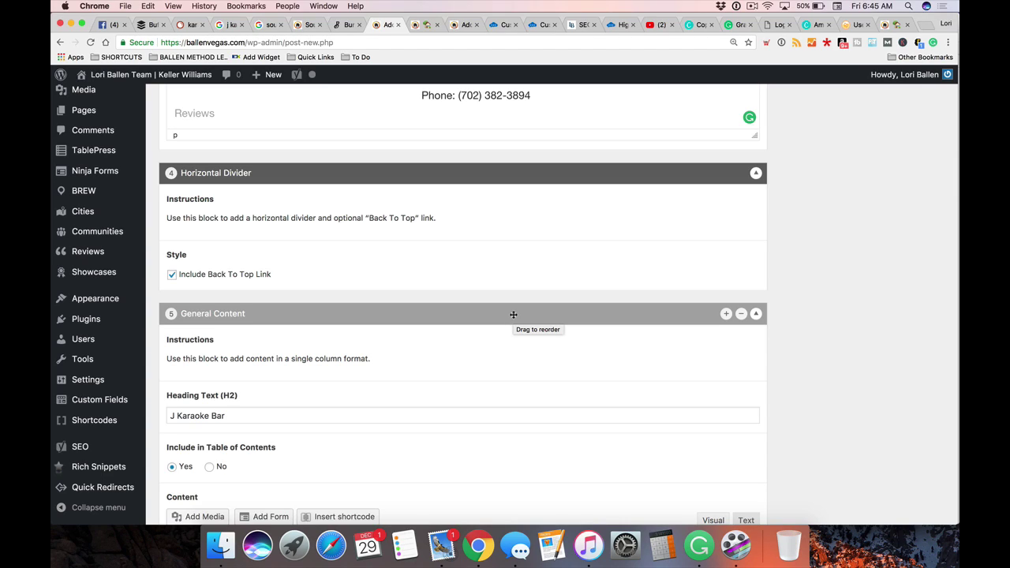
scroll(513, 314, "down", 2)
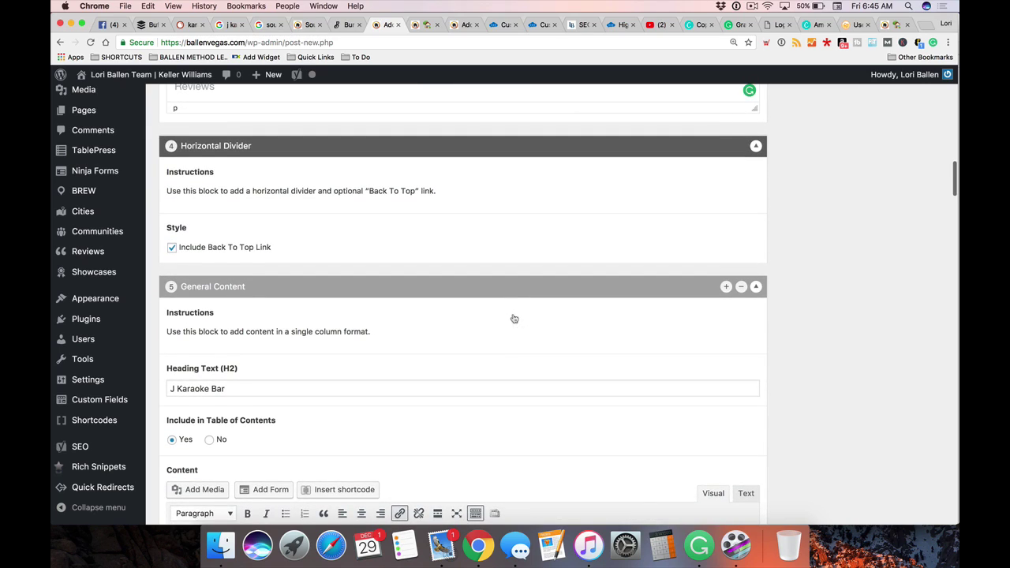
scroll(513, 318, "down", 1)
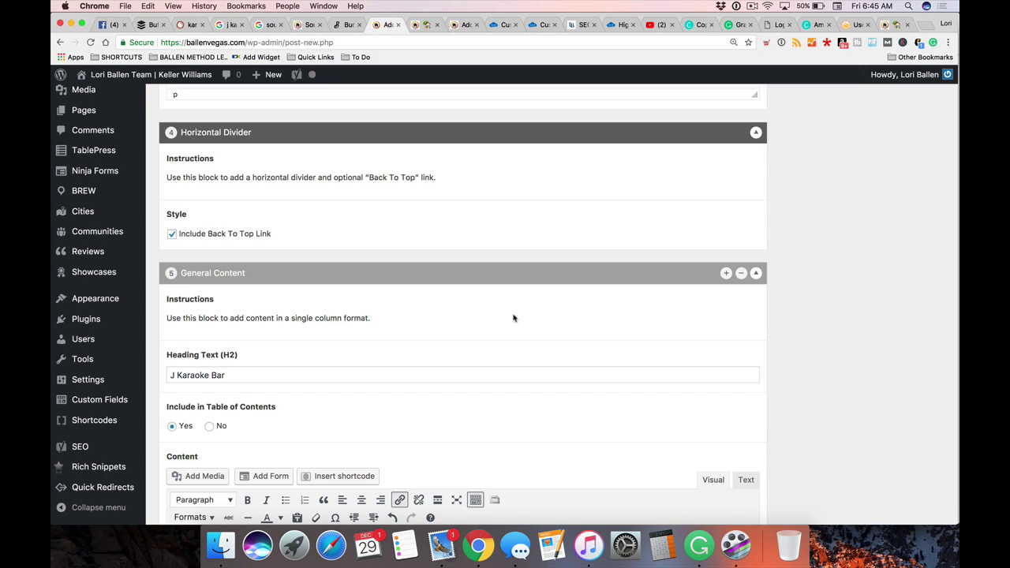
scroll(518, 321, "down", 10)
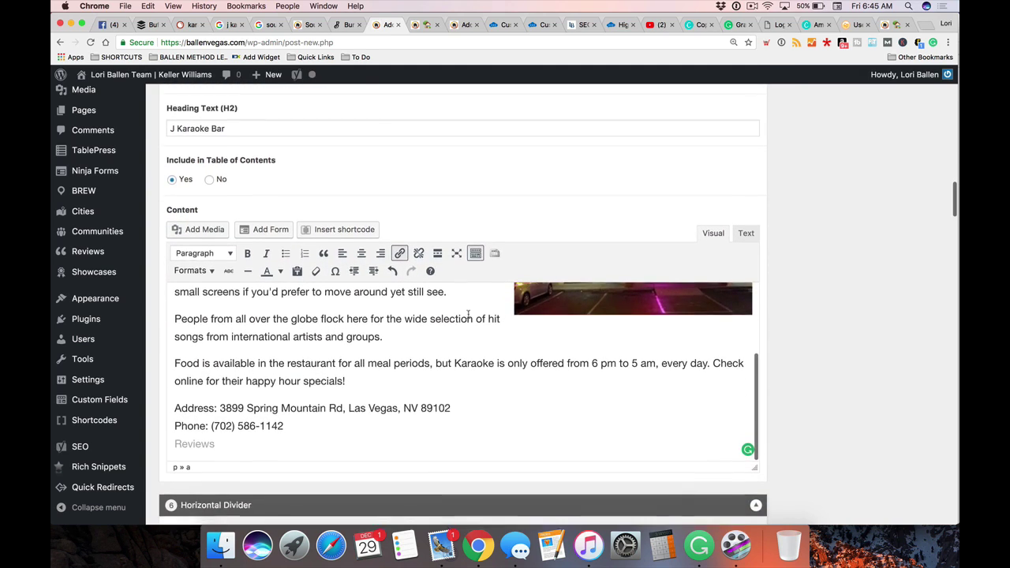
scroll(347, 246, "up", 15)
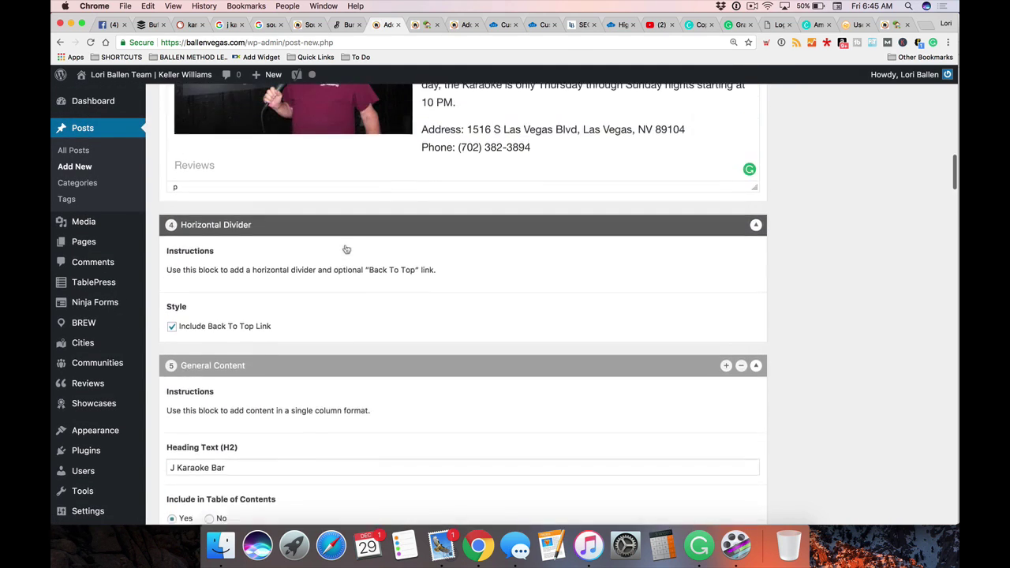
scroll(351, 249, "up", 9)
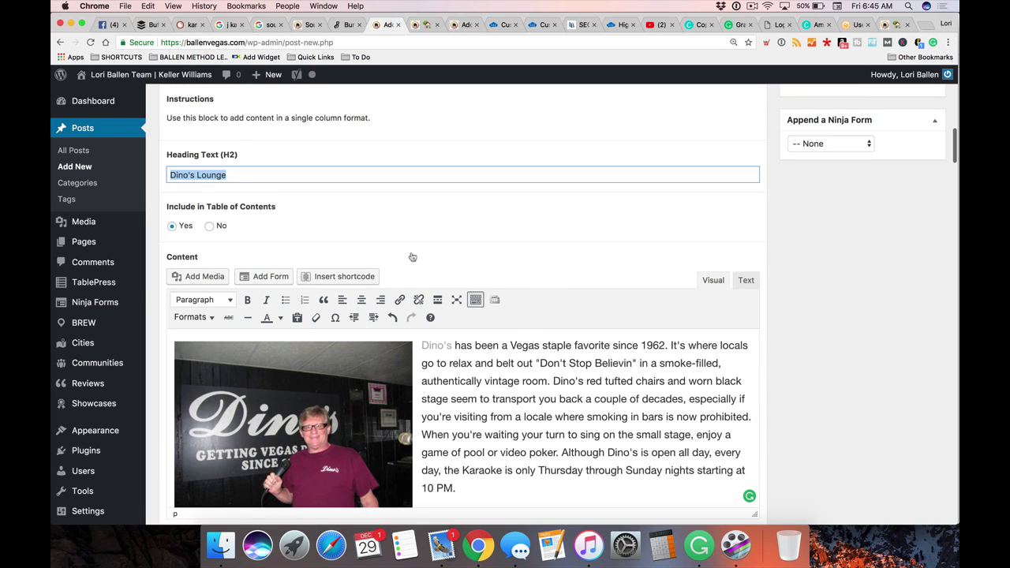
scroll(412, 258, "down", 2)
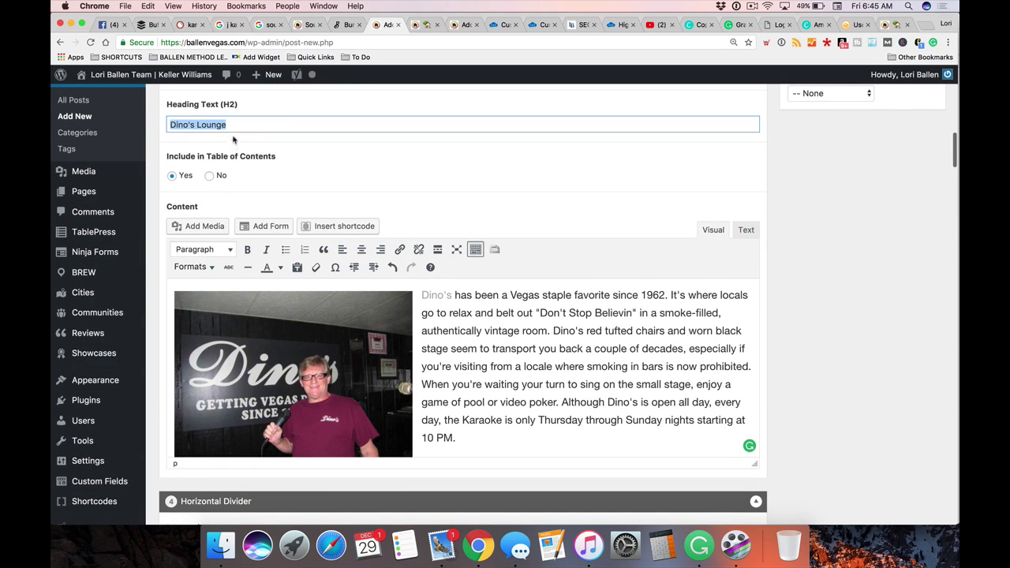
scroll(233, 141, "up", 10)
scroll(328, 151, "up", 9)
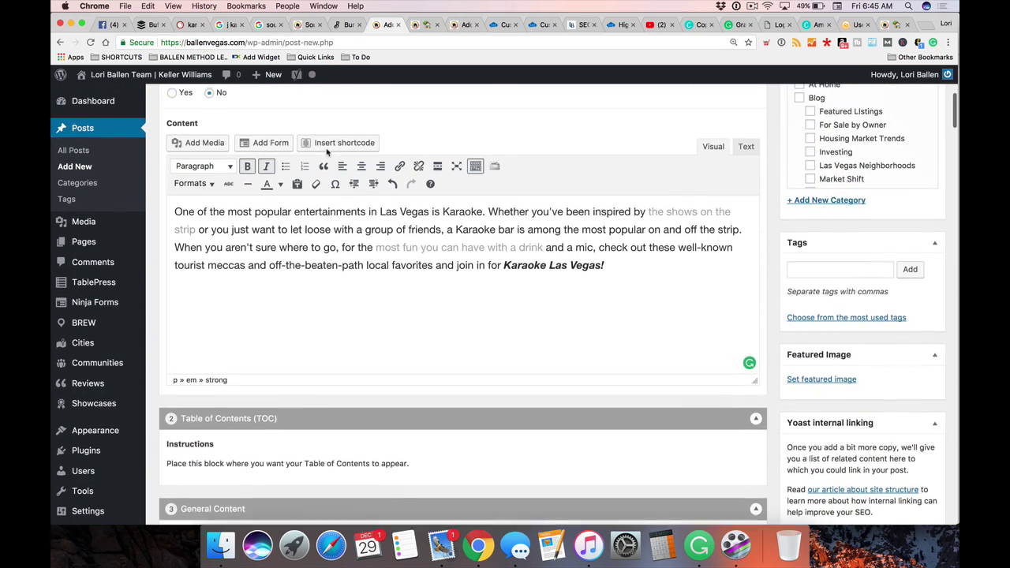
scroll(216, 202, "up", 5)
scroll(417, 210, "down", 17)
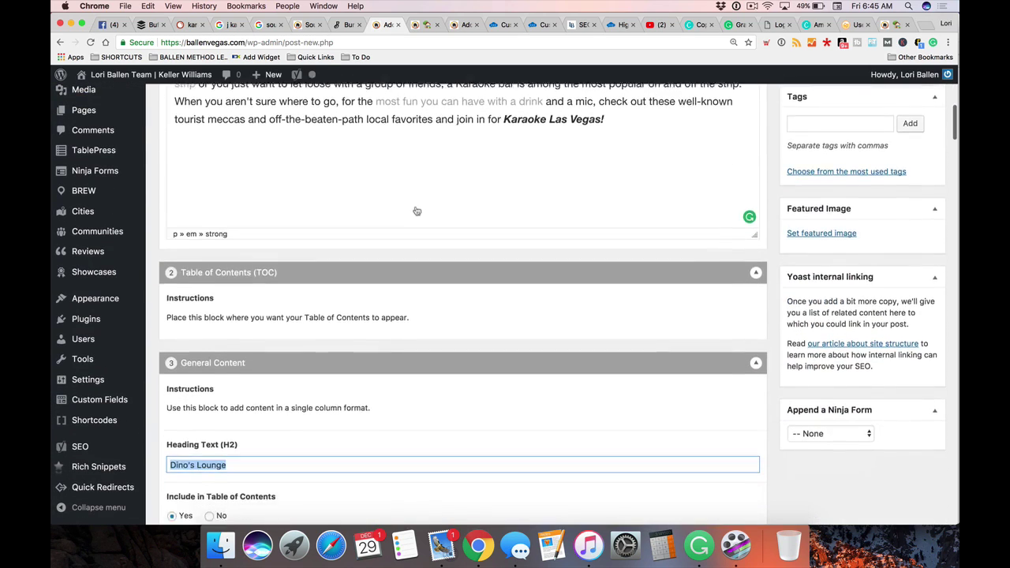
scroll(521, 363, "down", 6)
scroll(629, 361, "up", 2)
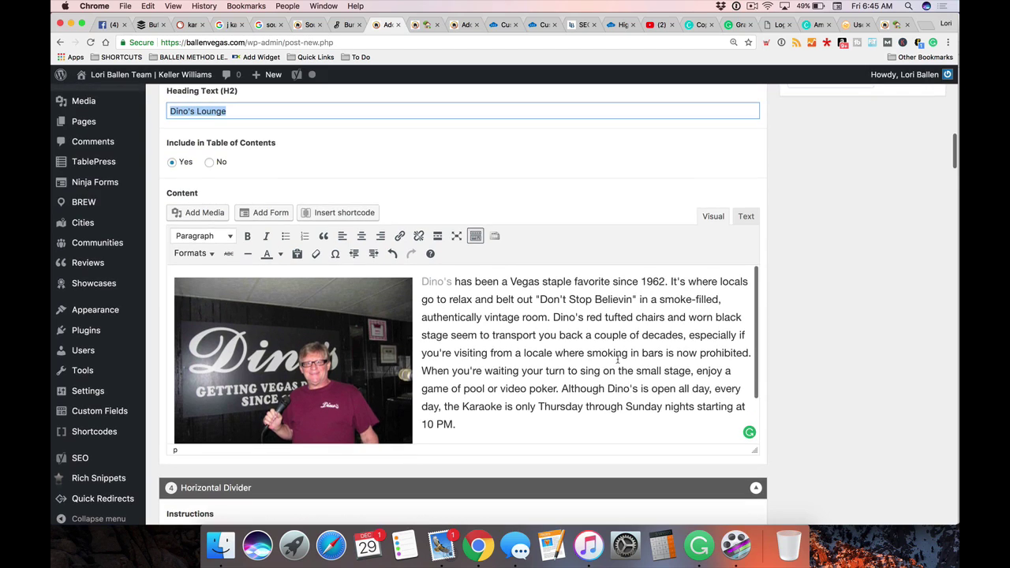
Start new paragraphs at "Dino's red tufted chairs" and "When you're waiting"
left_click(297, 332)
left_click(543, 353)
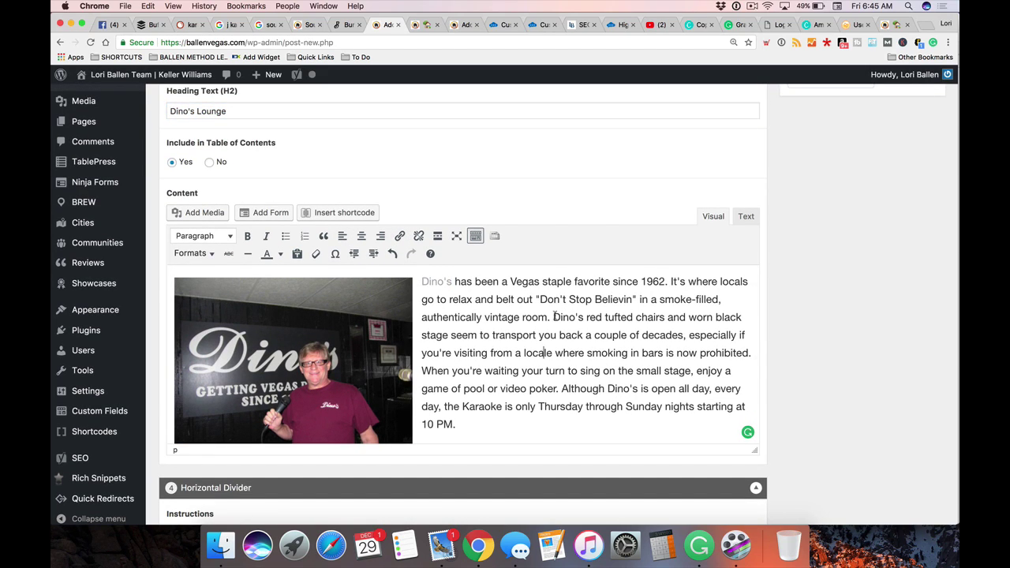
key("Return")
scroll(624, 351, "down", 1)
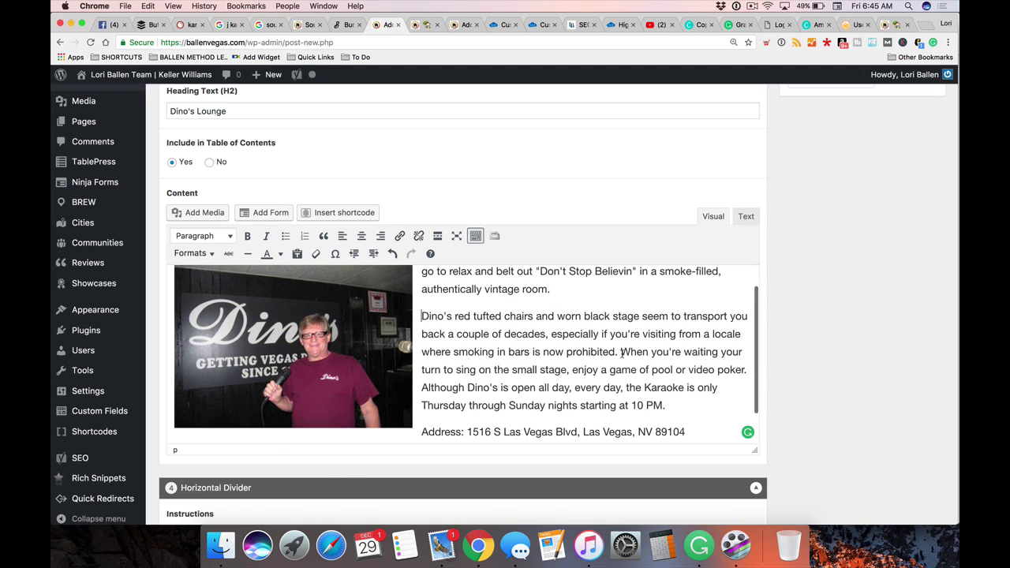
key("Return")
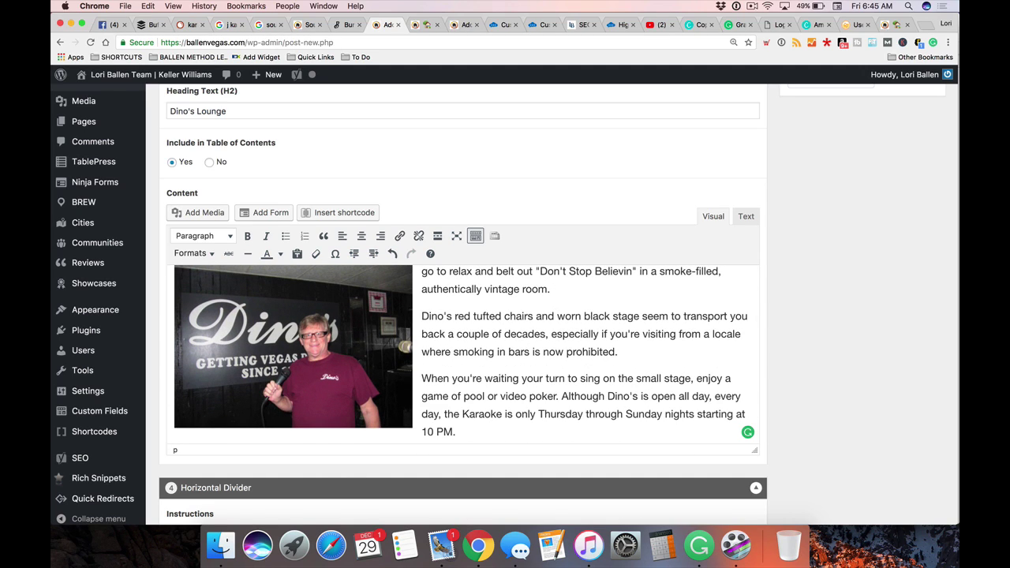
Scroll down to the J Karaoke Bar section and its divider block
scroll(626, 345, "up", 2)
scroll(579, 333, "down", 3)
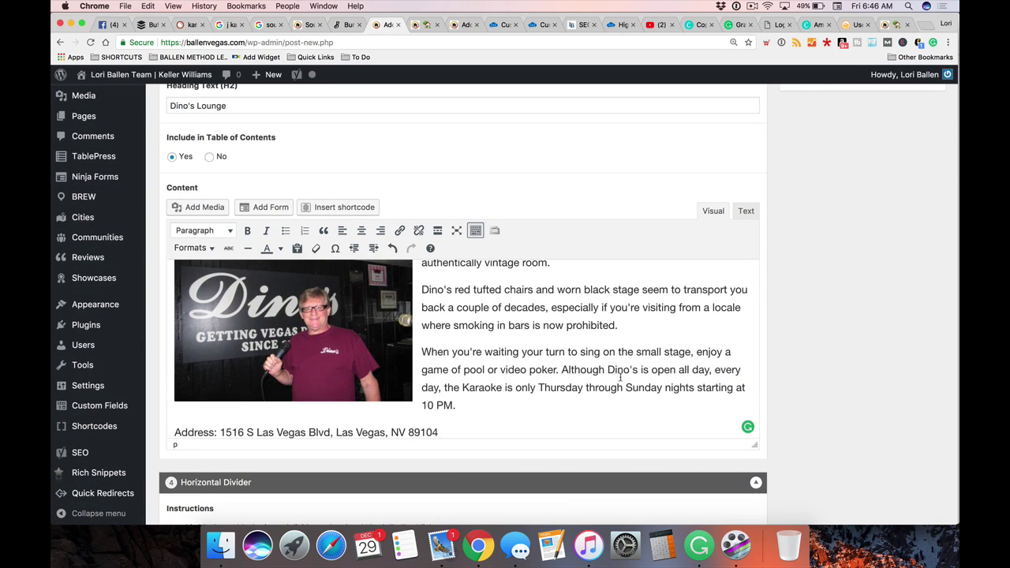
scroll(621, 377, "up", 4)
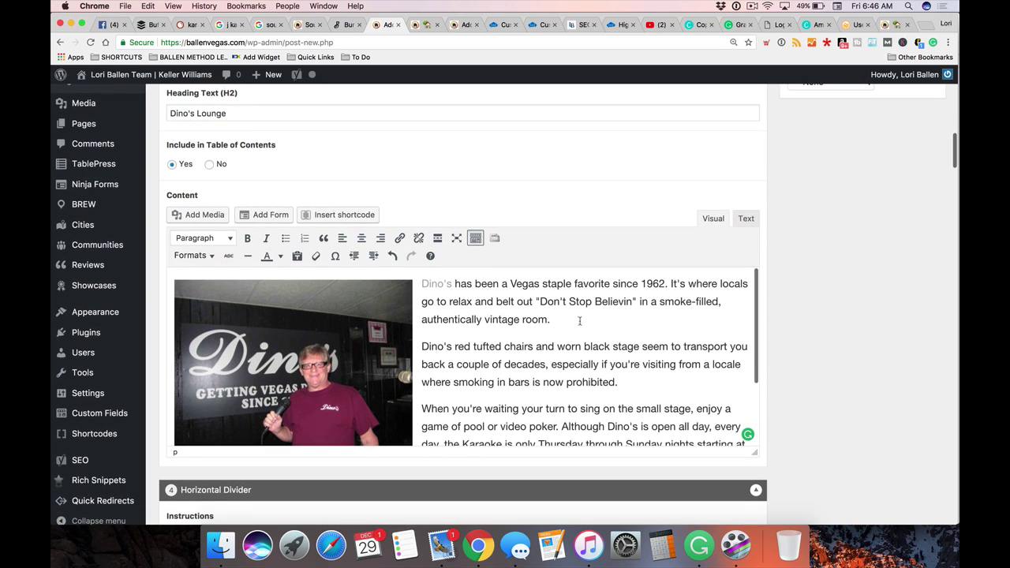
scroll(558, 396, "down", 3)
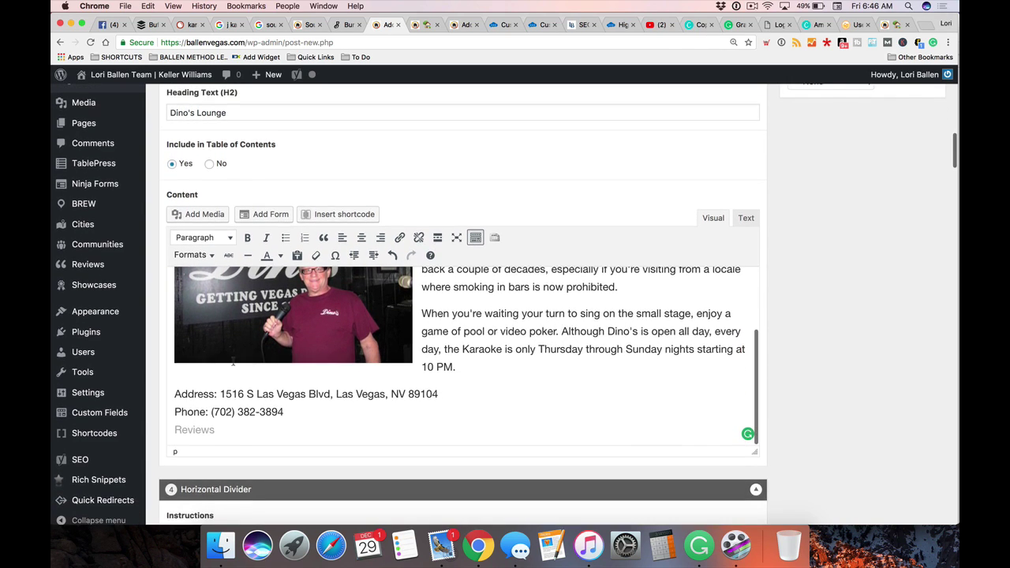
scroll(636, 371, "down", 3)
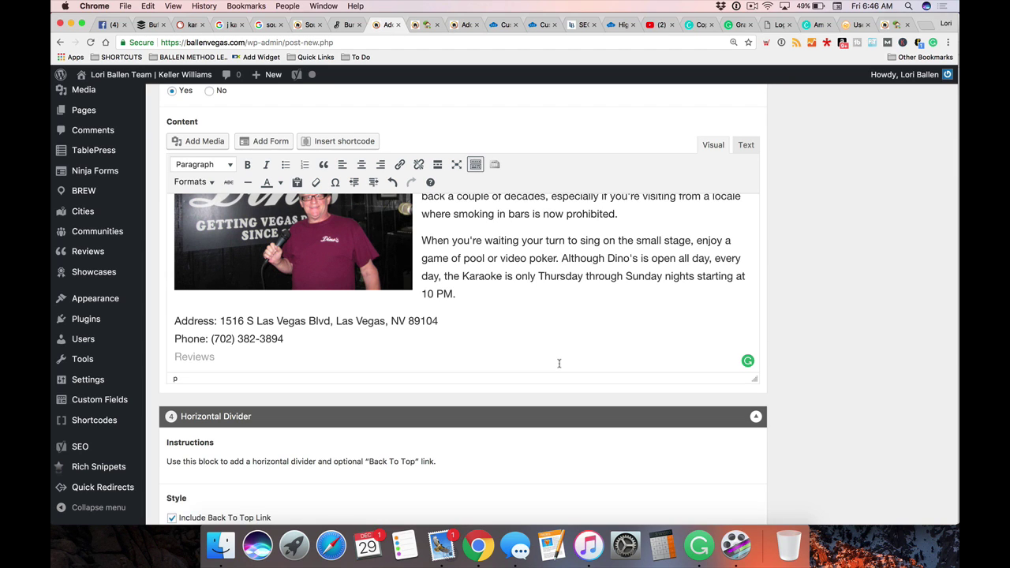
scroll(558, 363, "down", 5)
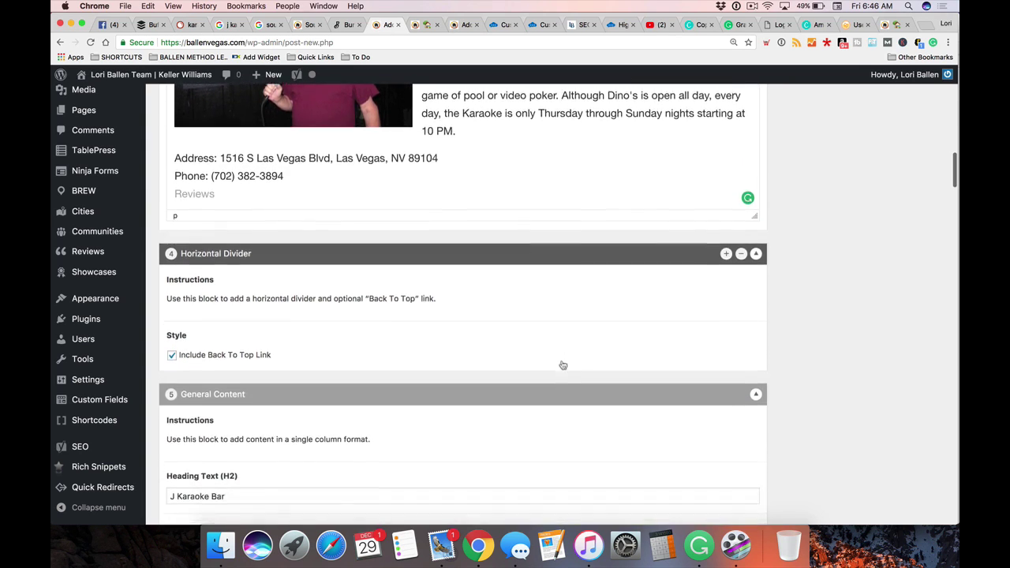
scroll(563, 364, "down", 6)
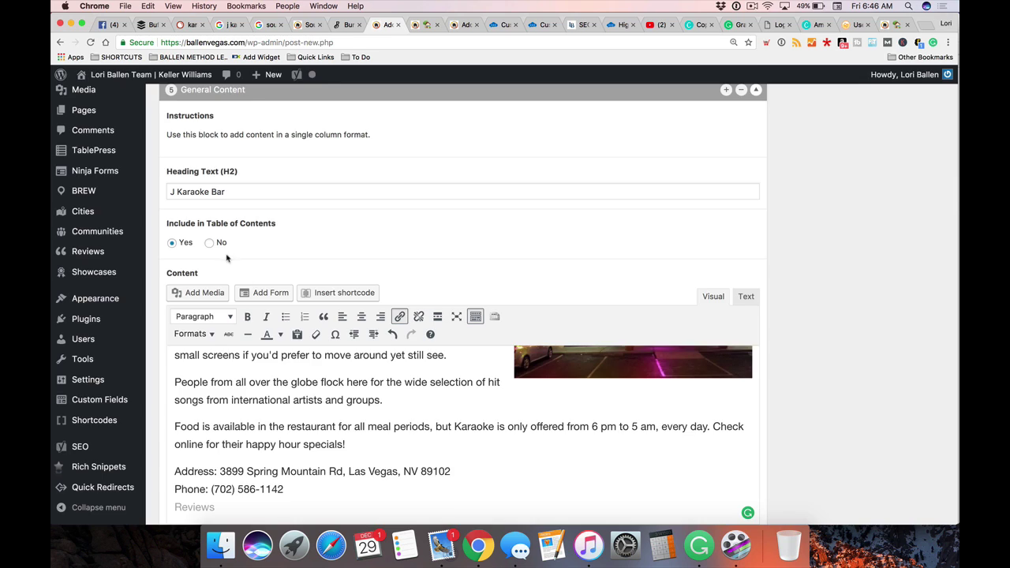
scroll(225, 260, "up", 5)
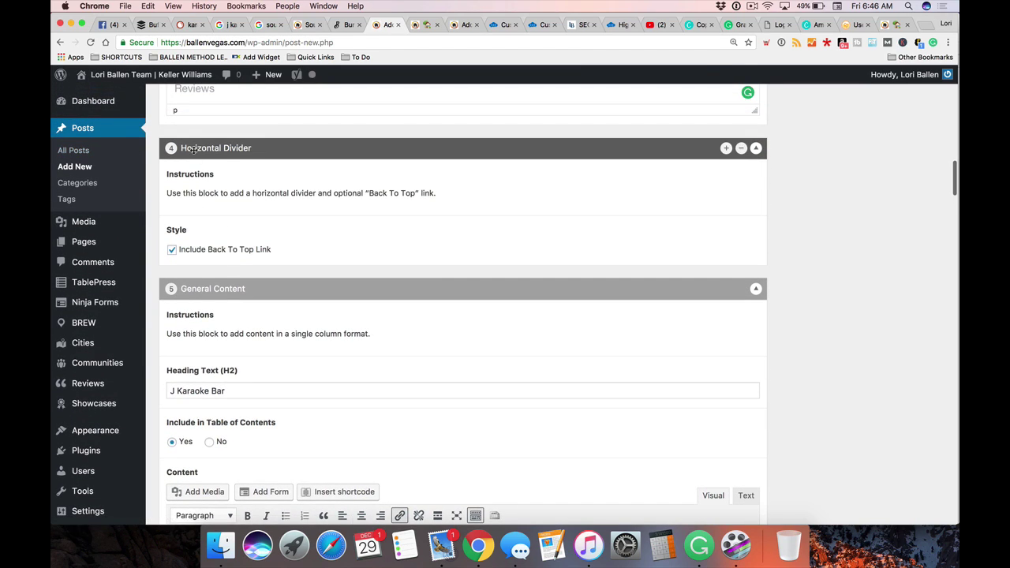
Switch to the post preview and scroll through the karaoke bar sections
left_click(427, 25)
scroll(419, 234, "down", 5)
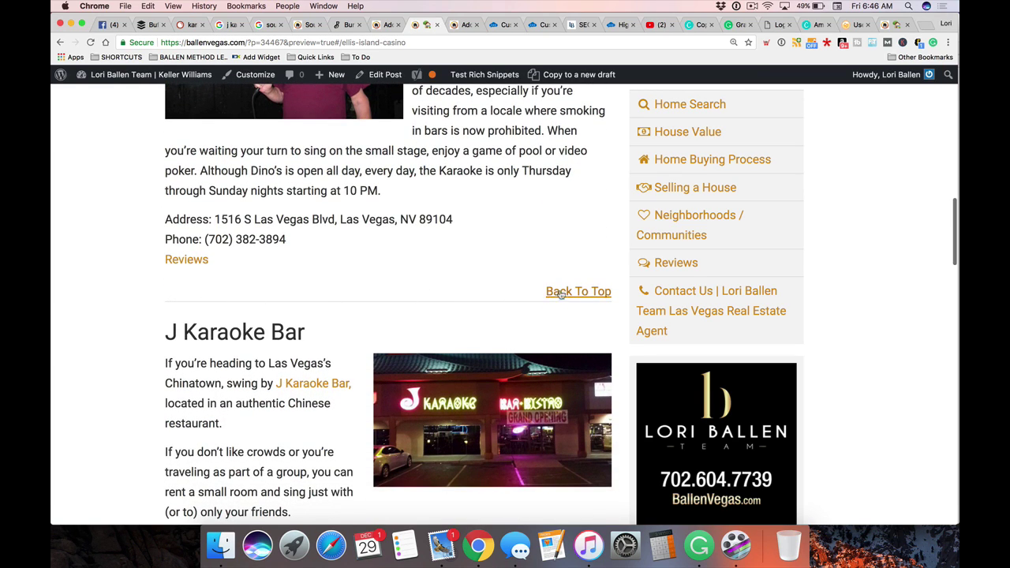
scroll(558, 290, "down", 5)
scroll(559, 290, "down", 1)
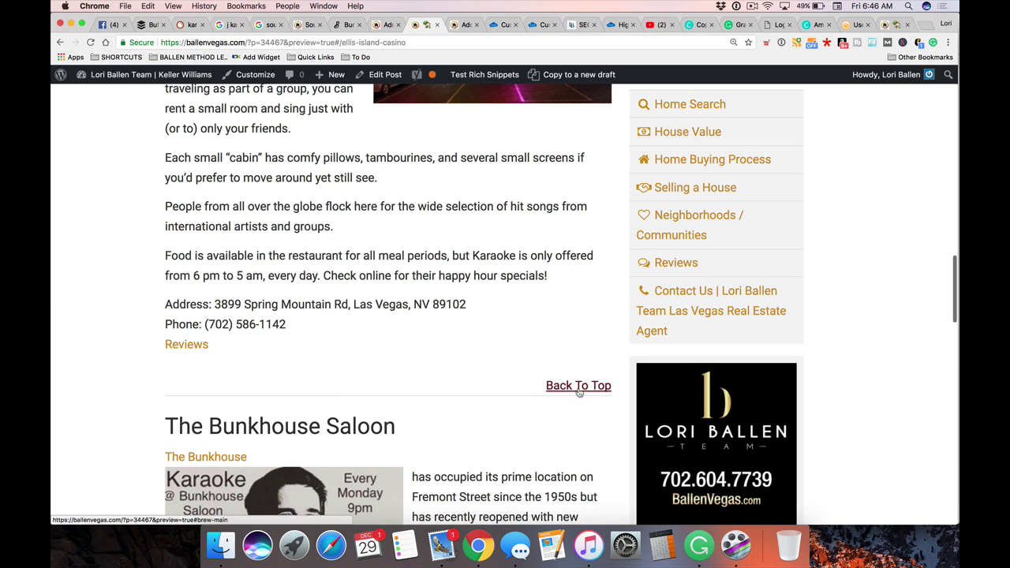
scroll(259, 380, "down", 6)
scroll(259, 380, "down", 3)
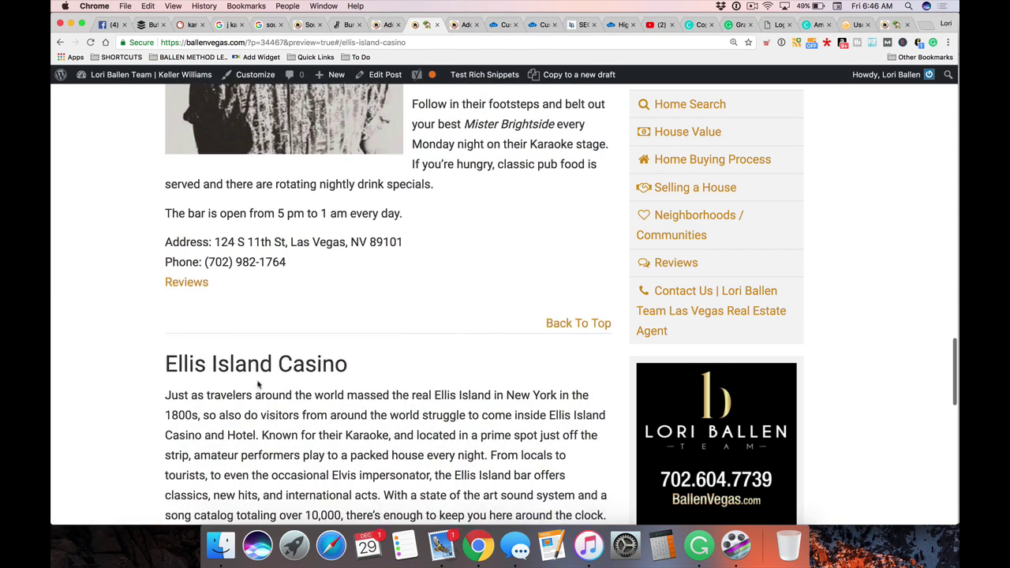
scroll(260, 379, "down", 1)
scroll(259, 380, "down", 2)
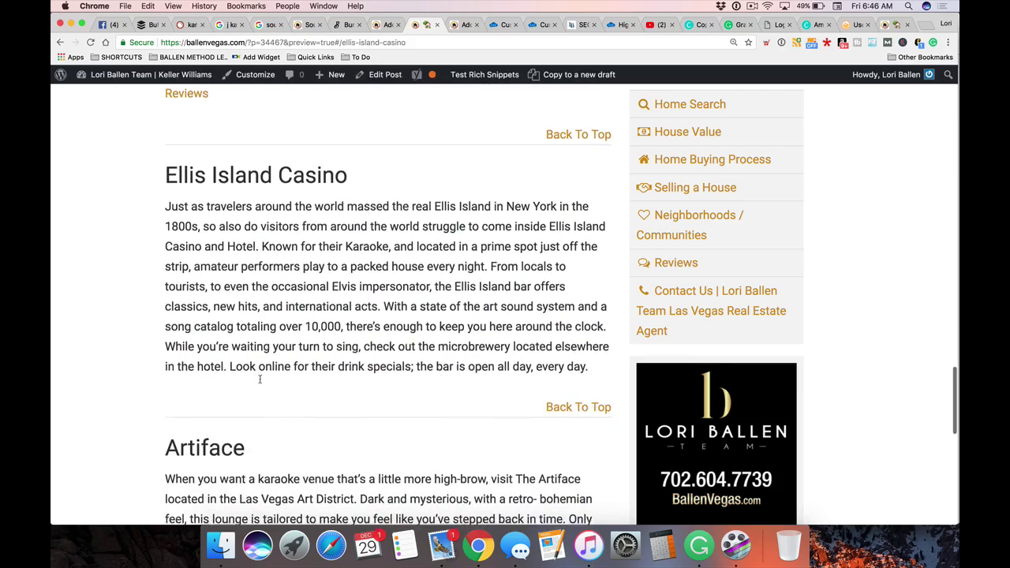
scroll(345, 245, "down", 20)
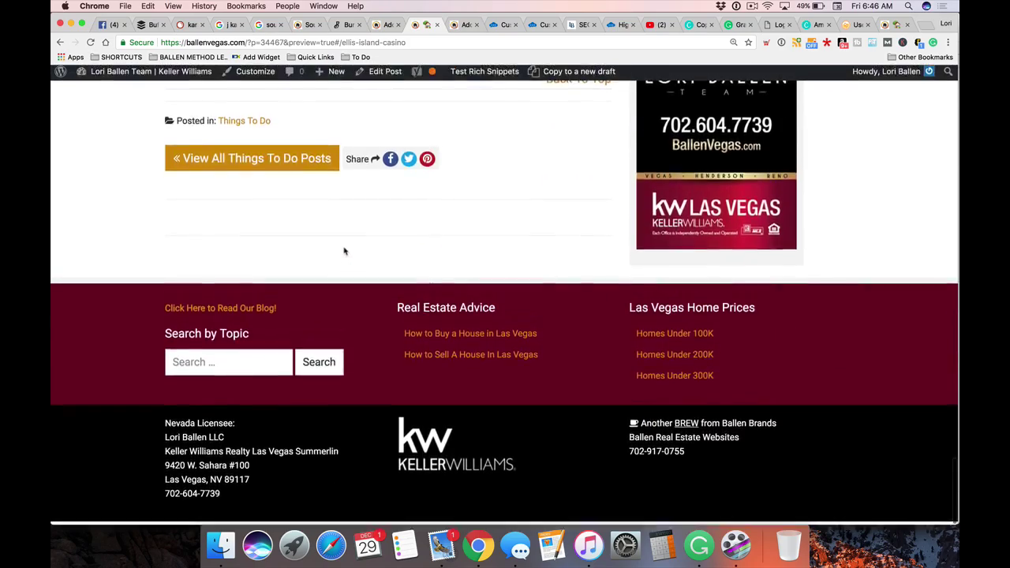
Follow a Back To Top link to return to the introduction and table of contents
scroll(345, 248, "up", 20)
scroll(344, 255, "down", 6)
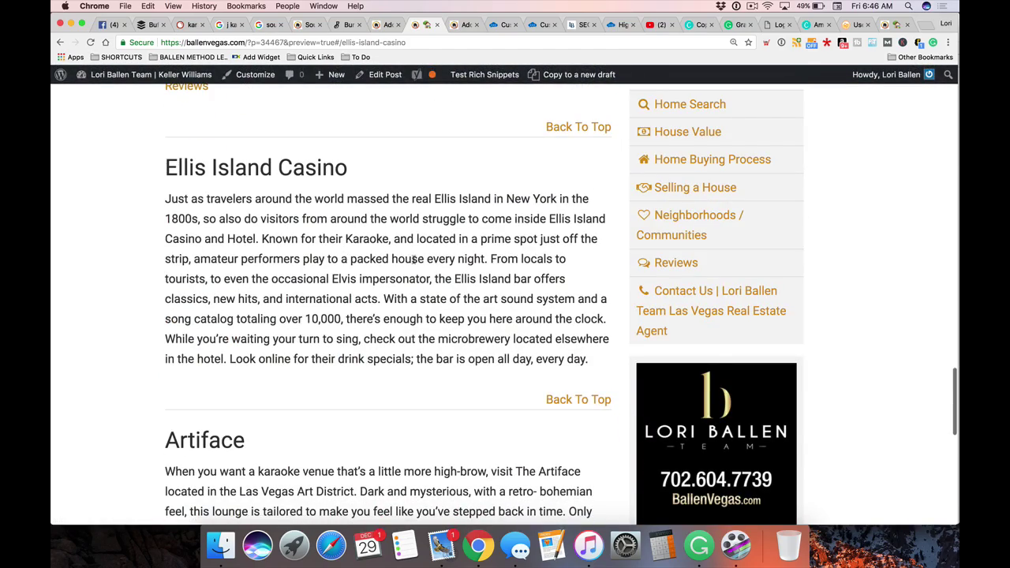
scroll(399, 261, "up", 6)
scroll(399, 260, "up", 20)
scroll(397, 257, "down", 20)
scroll(399, 255, "down", 9)
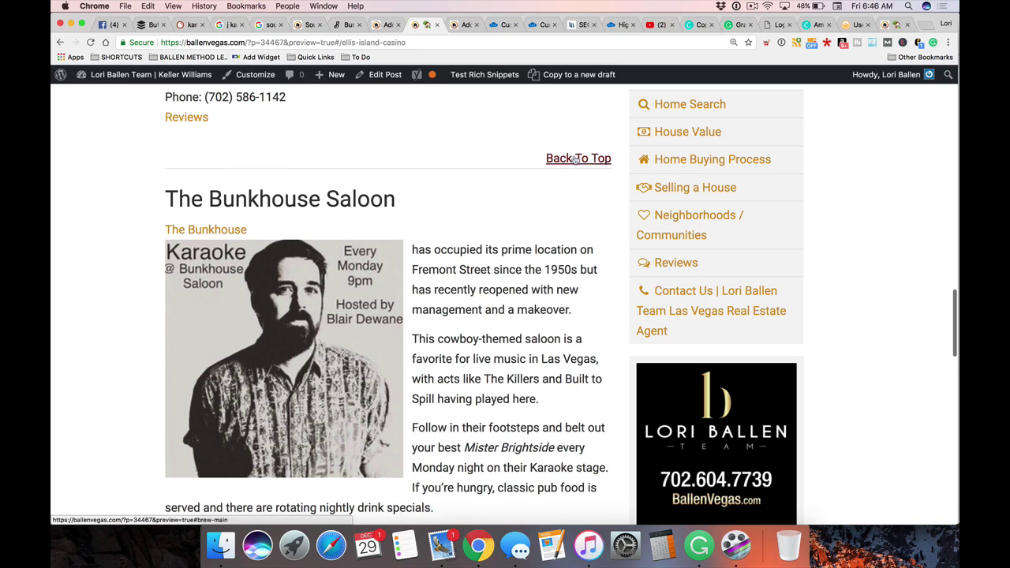
left_click(577, 158)
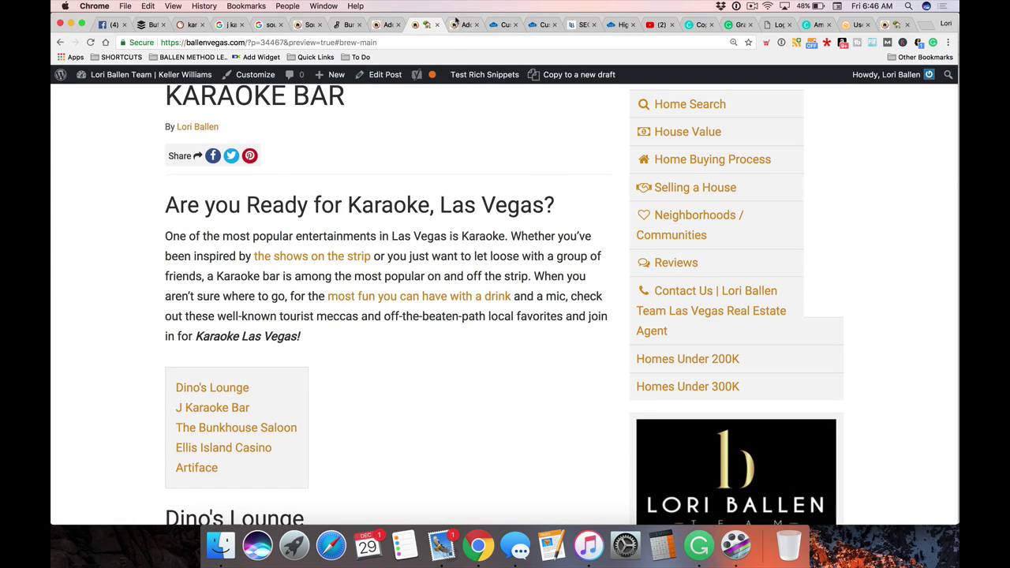
On the draft page, start a new line below the Best Bar heading
left_click(458, 24)
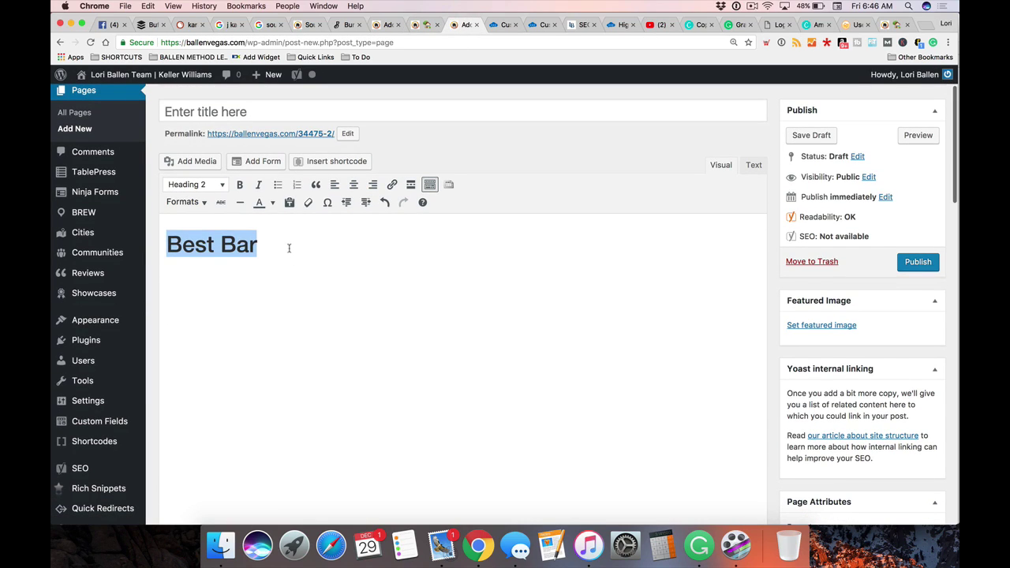
left_click(289, 248)
key("Return")
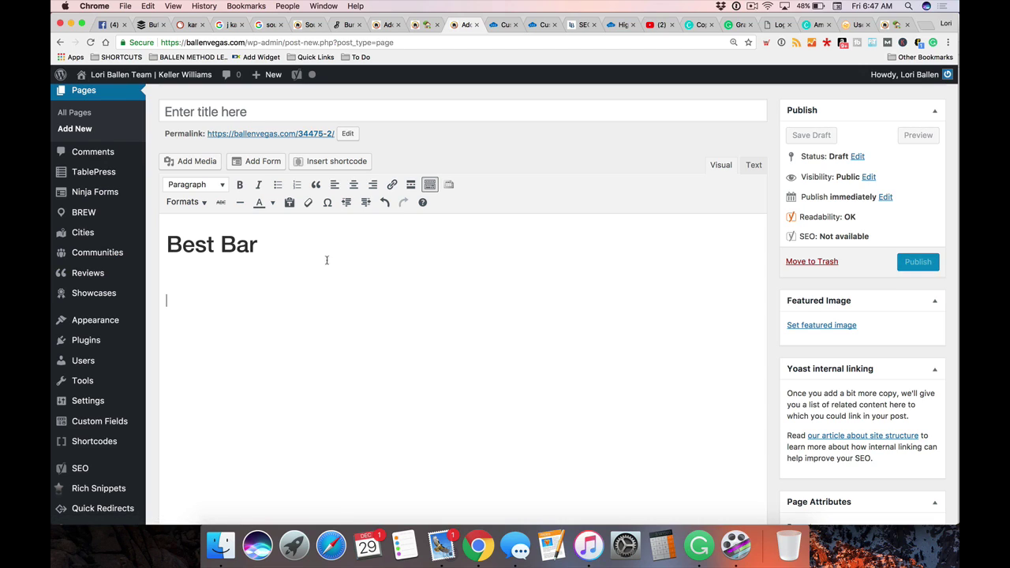
Insert a Divider shortcode there with its default settings
left_click(333, 164)
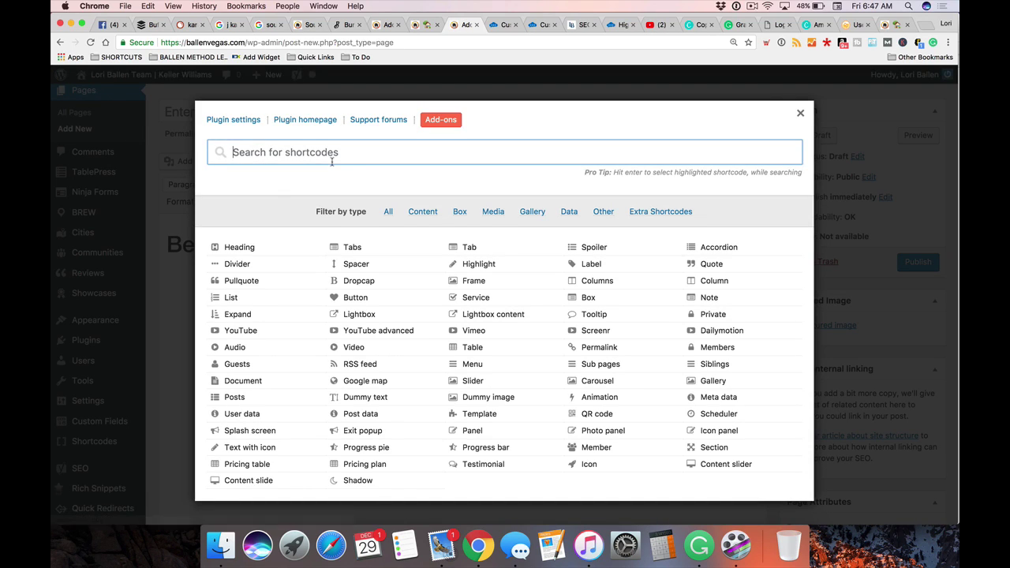
left_click(262, 267)
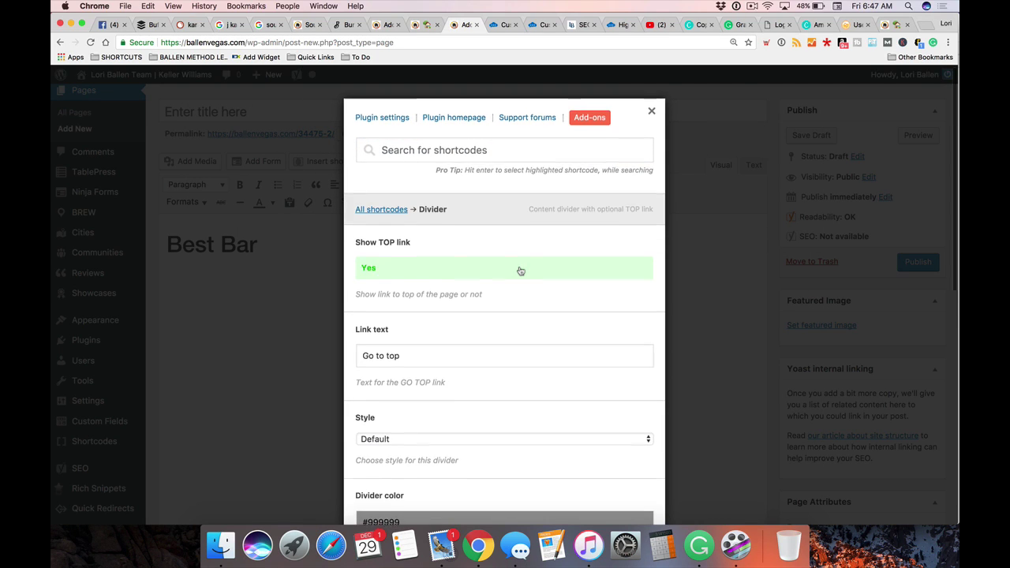
scroll(519, 274, "down", 6)
scroll(517, 278, "down", 5)
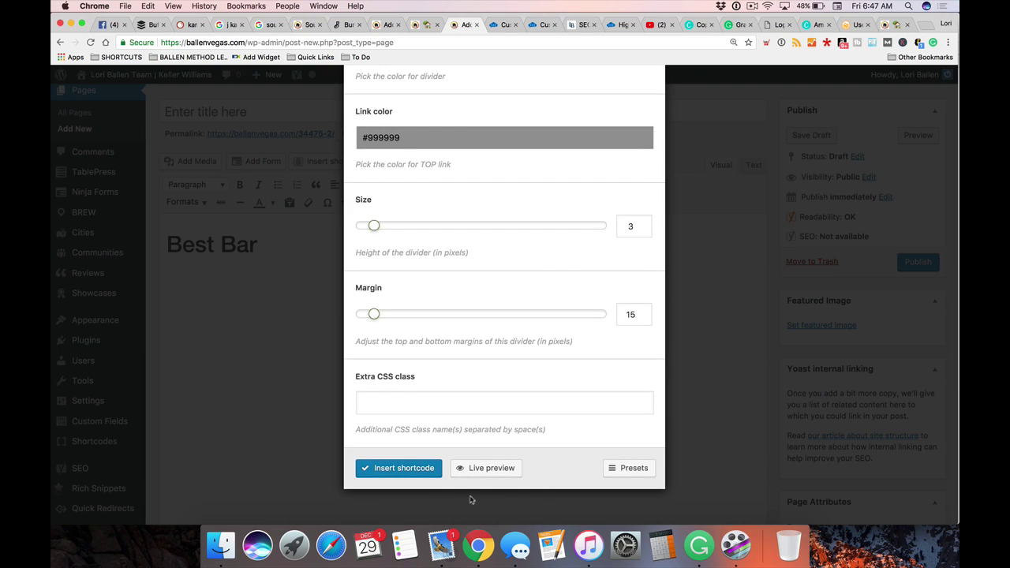
left_click(405, 470)
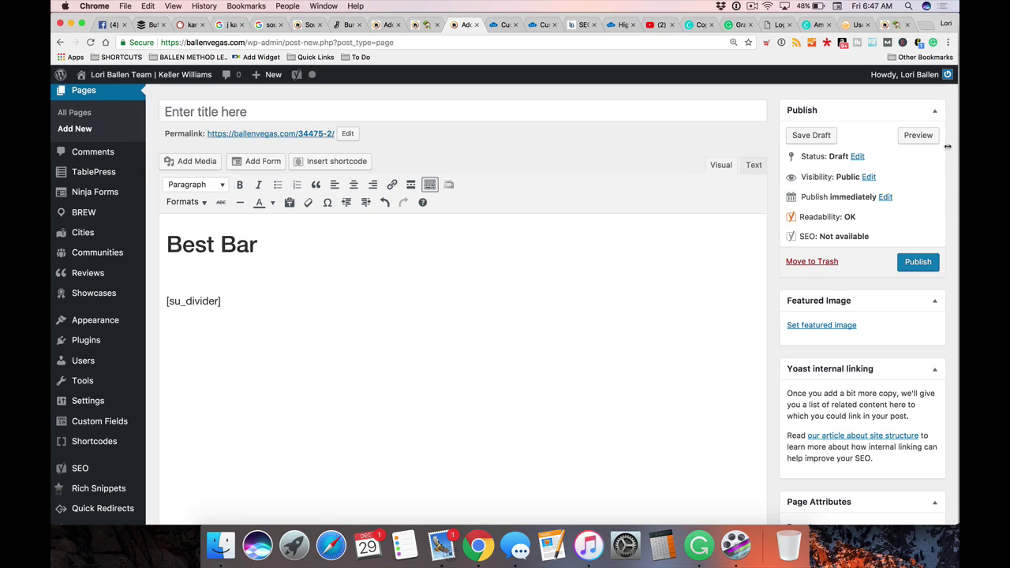
left_click(918, 135)
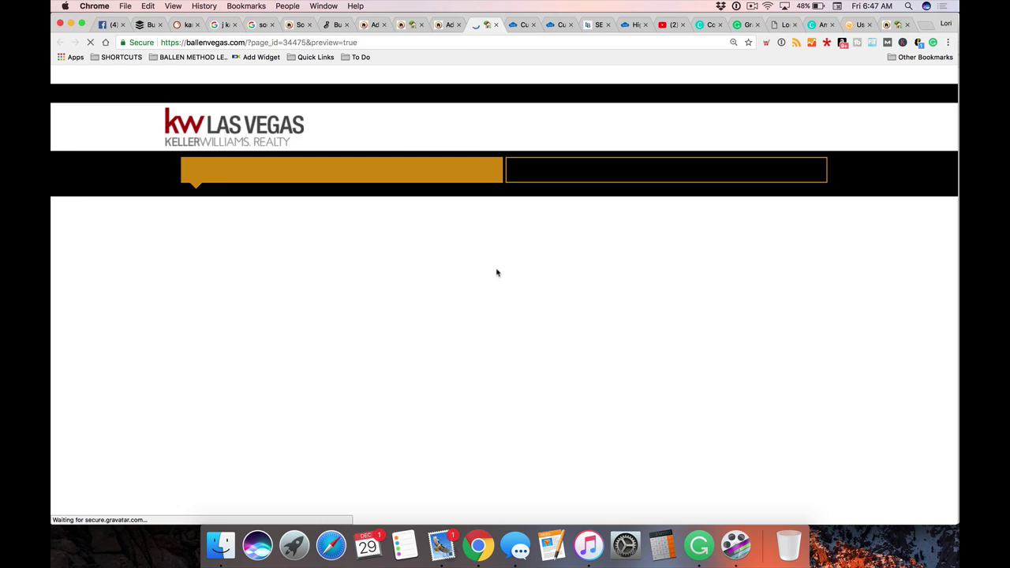
scroll(376, 331, "down", 2)
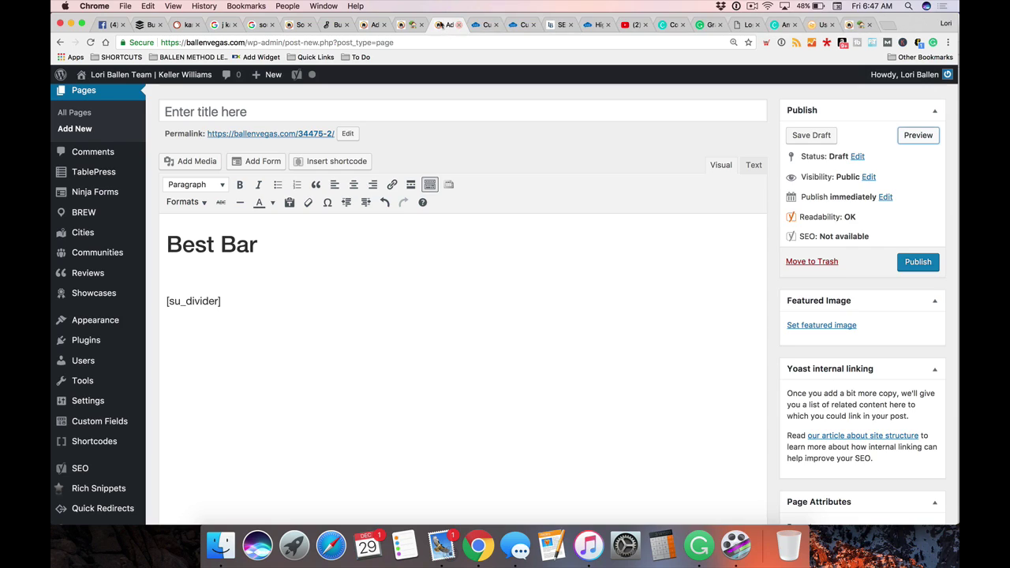
left_click(495, 24)
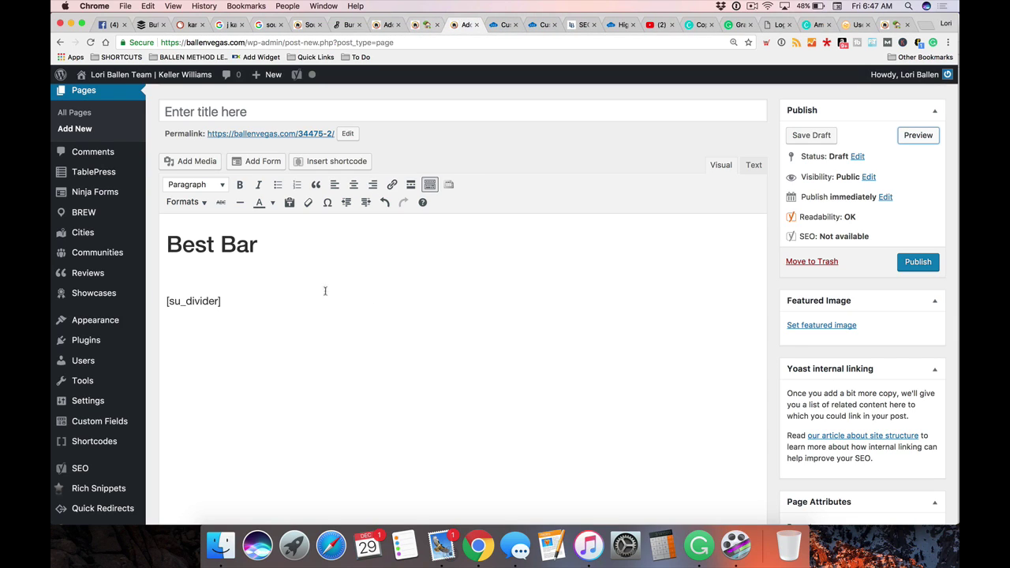
left_click_drag(270, 300, 195, 292)
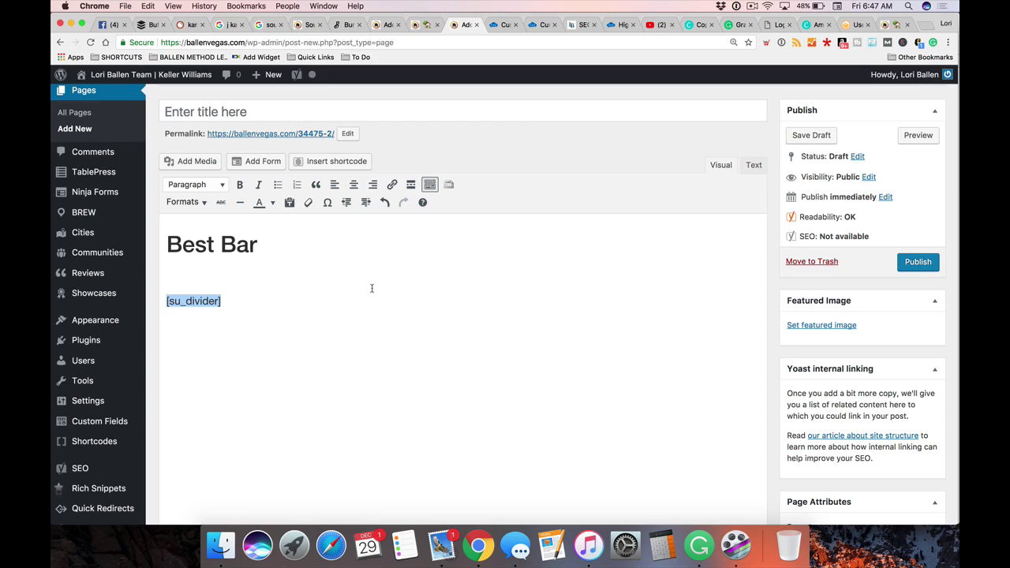
left_click(304, 278)
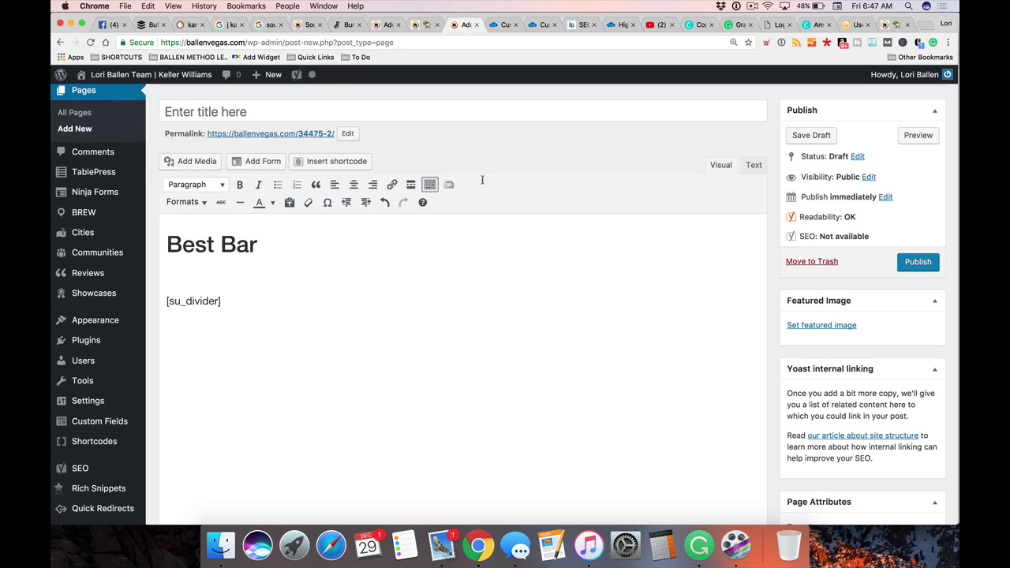
Scroll through the Karaoke Bar preview page, then go back to the Add New post editor
left_click(416, 29)
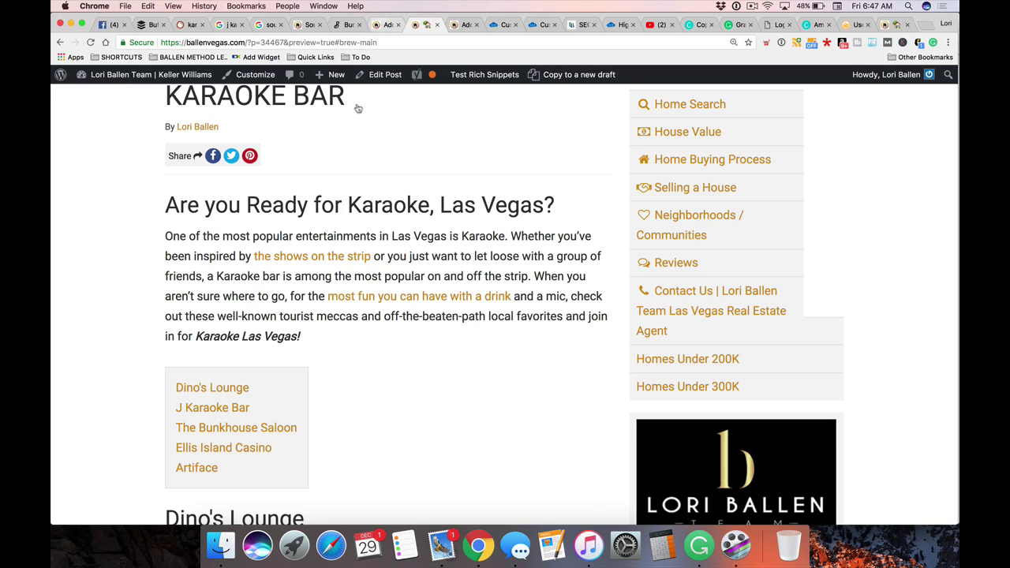
scroll(352, 201, "down", 2)
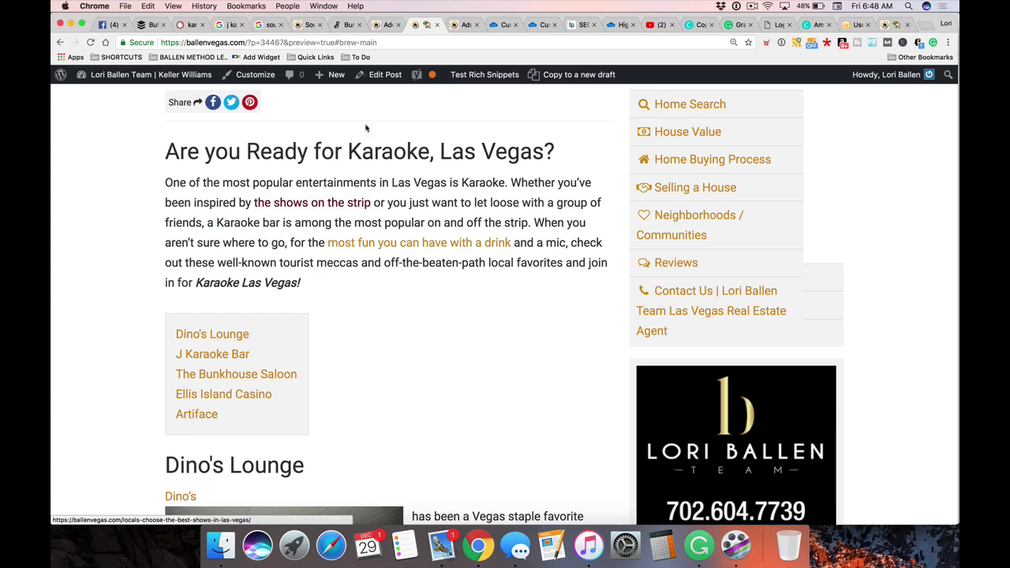
left_click(379, 26)
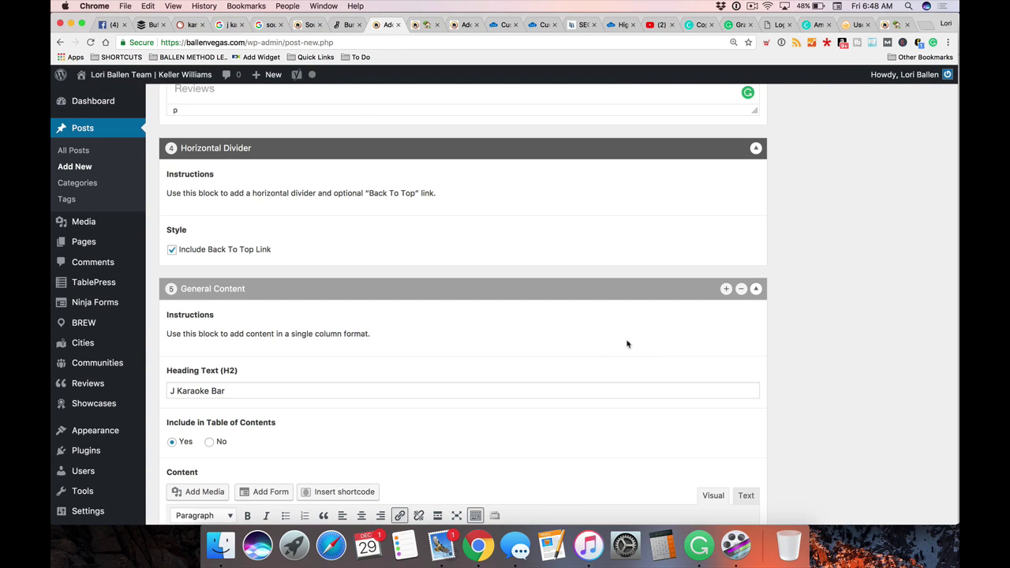
Split the Ellis Island description into new paragraphs at 'From locals' and 'While you're waiting'
scroll(628, 344, "down", 2)
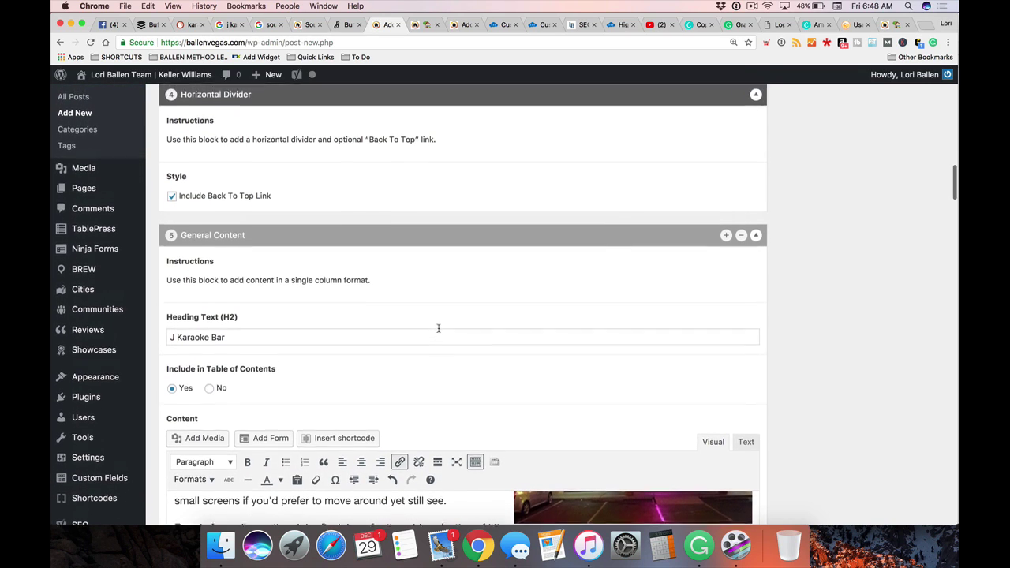
scroll(438, 329, "up", 2)
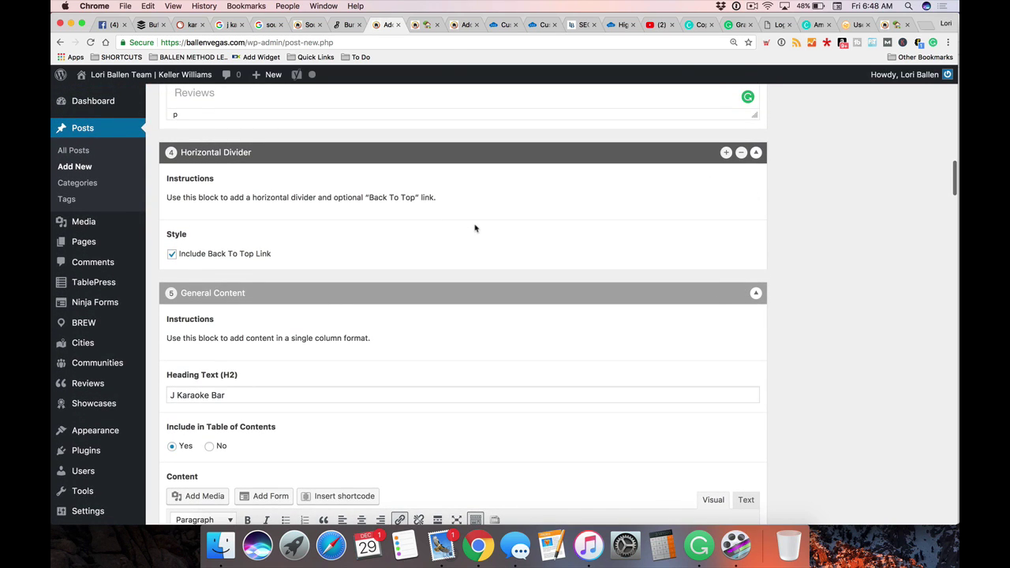
scroll(475, 228, "down", 1)
scroll(475, 227, "down", 7)
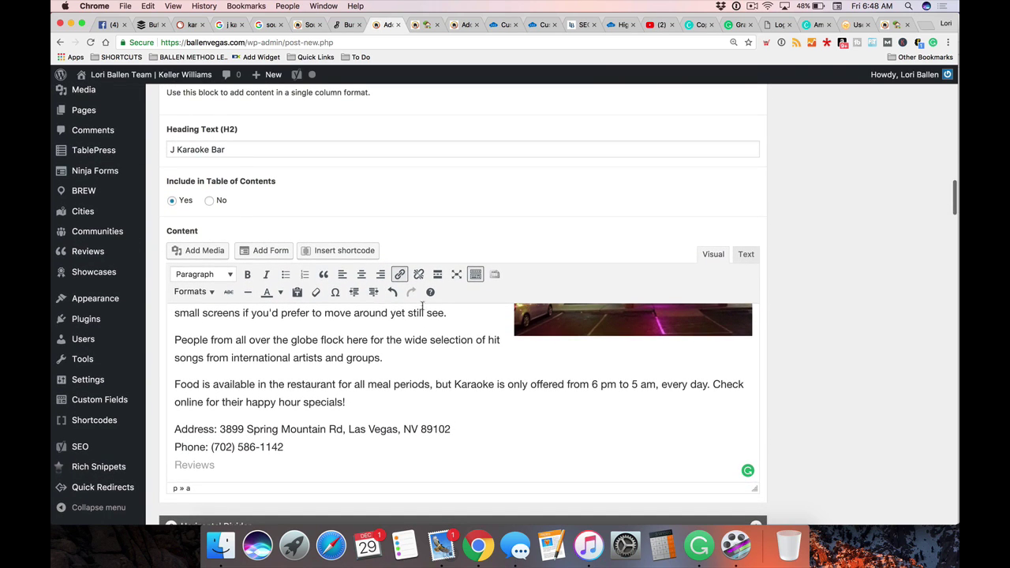
scroll(369, 400, "down", 10)
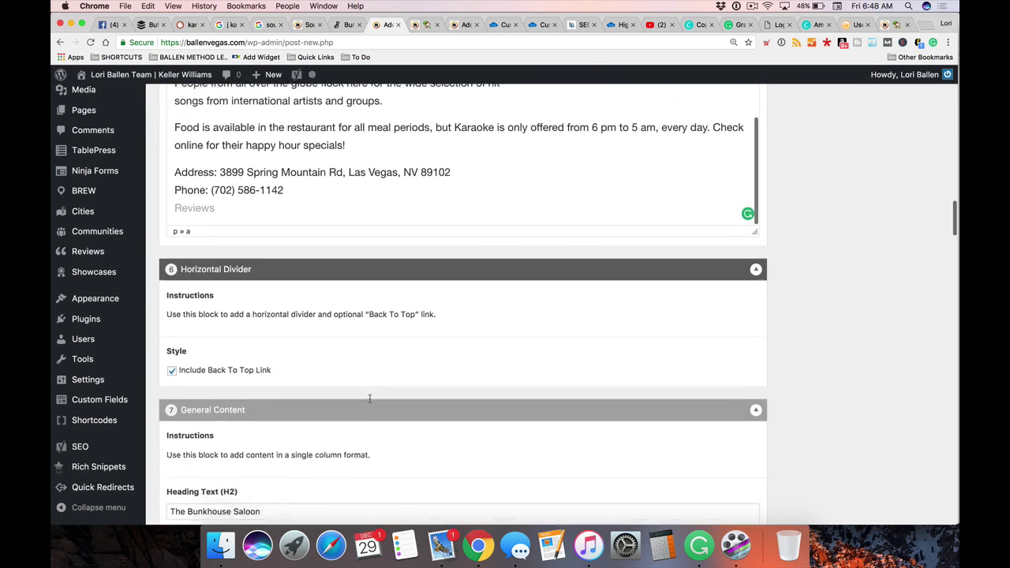
scroll(436, 229, "down", 15)
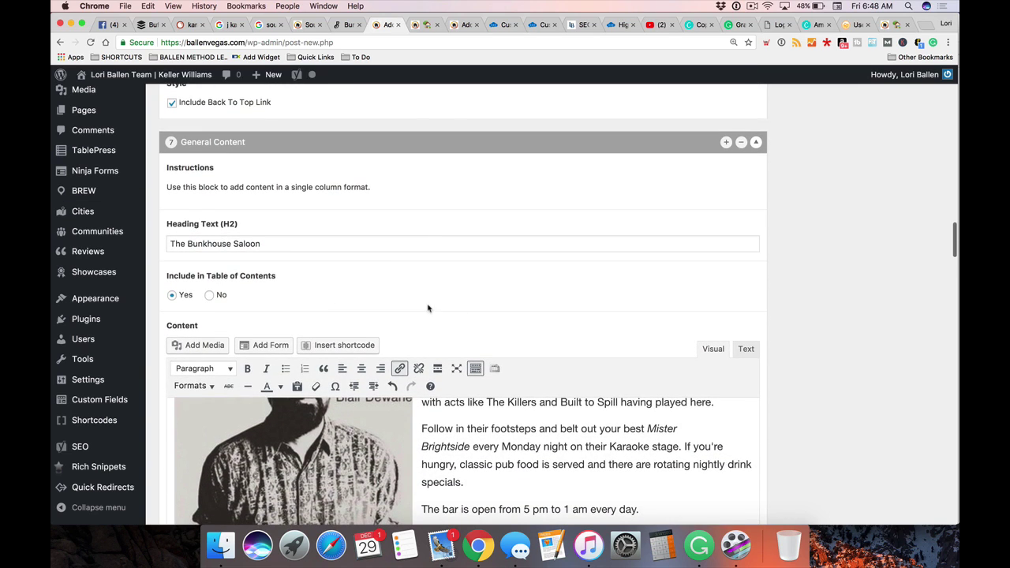
scroll(540, 310, "down", 15)
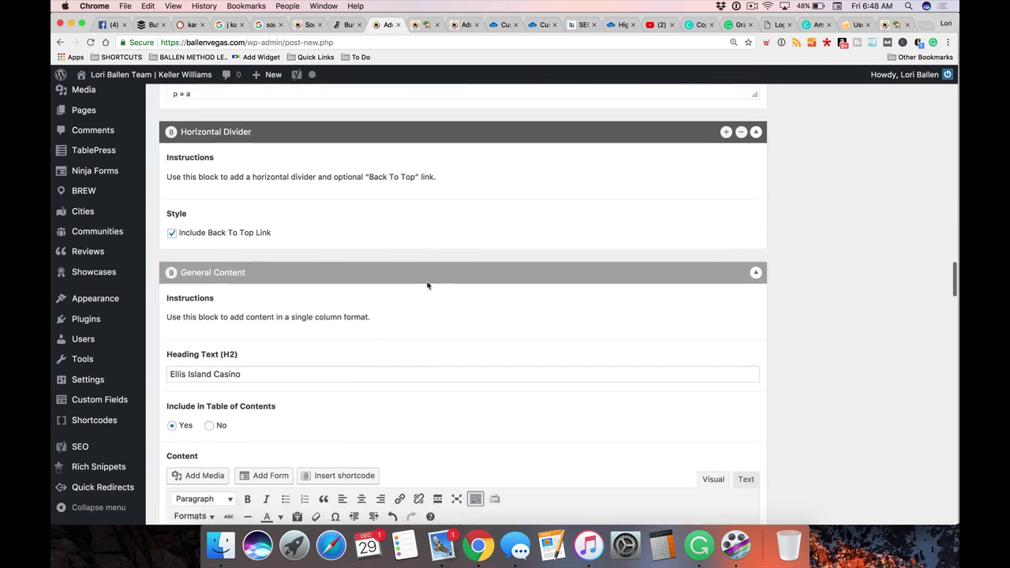
scroll(418, 314, "up", 5)
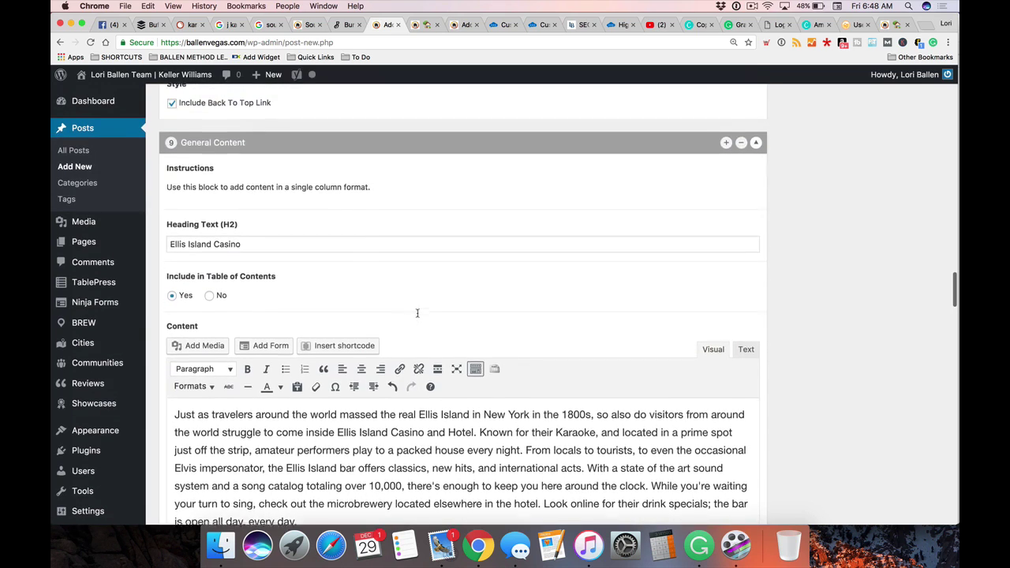
scroll(418, 314, "down", 1)
left_click(311, 167)
scroll(308, 170, "down", 3)
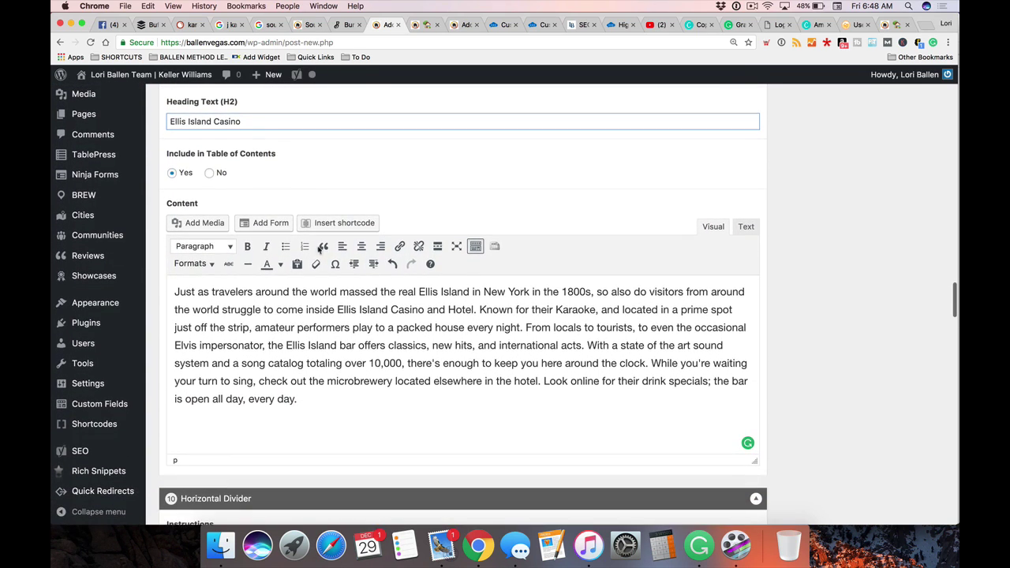
scroll(395, 355, "up", 2)
scroll(280, 300, "down", 1)
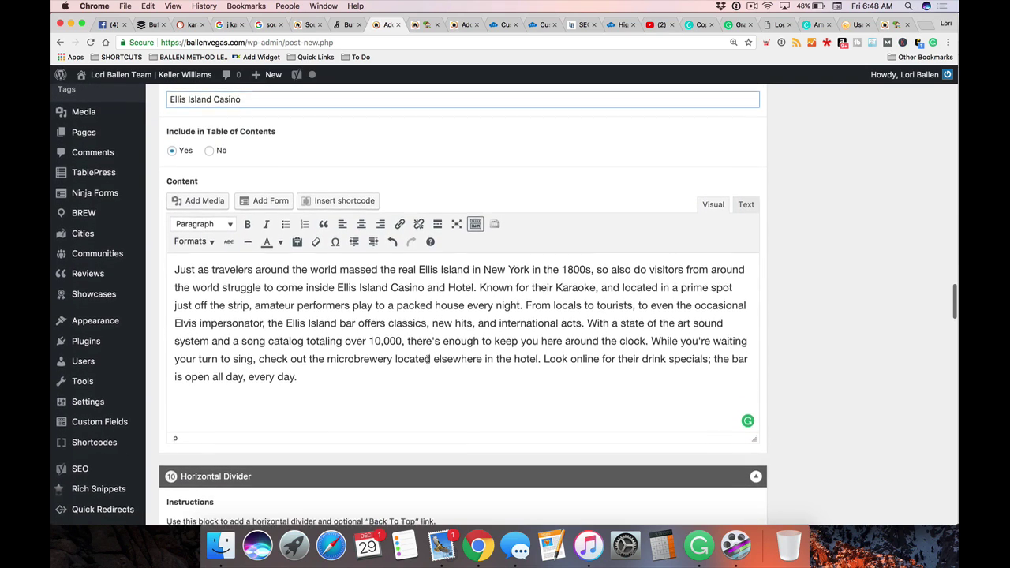
scroll(395, 302, "down", 1)
left_click(524, 289)
key("Return")
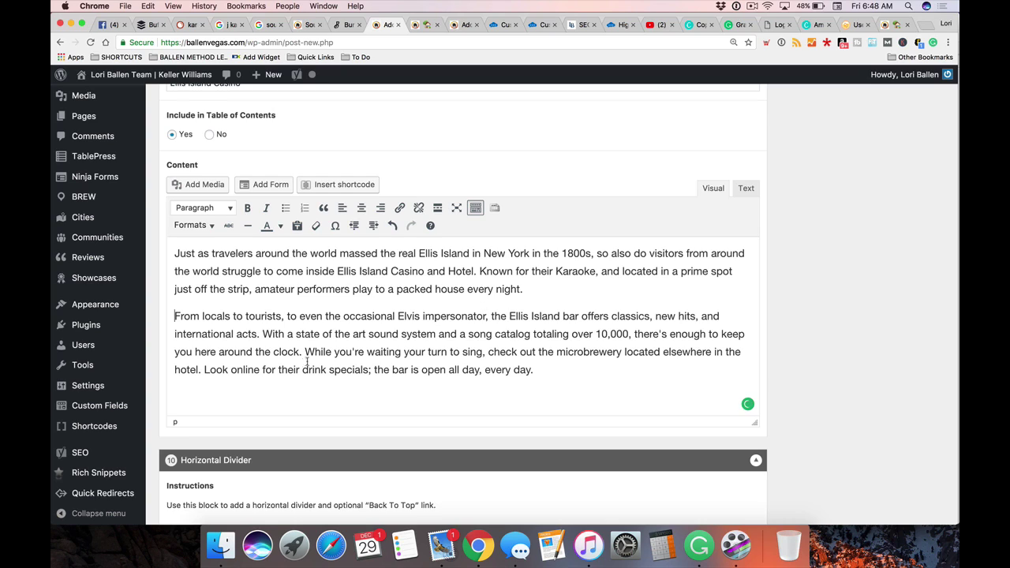
key("Return")
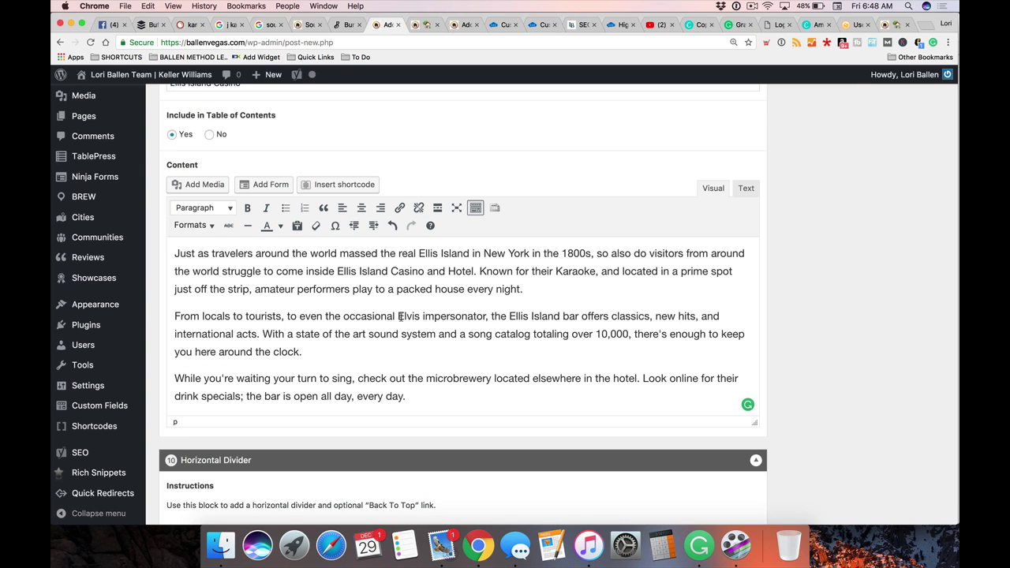
Copy the 'Ellis Island Casino' heading text
scroll(400, 319, "down", 2)
scroll(360, 287, "up", 3)
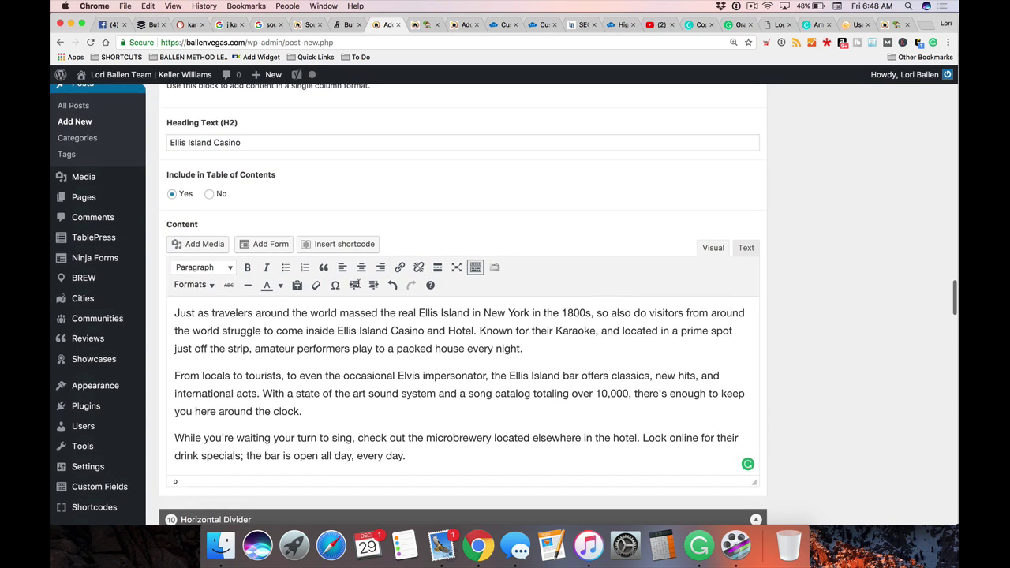
left_click(264, 143)
key("super+a")
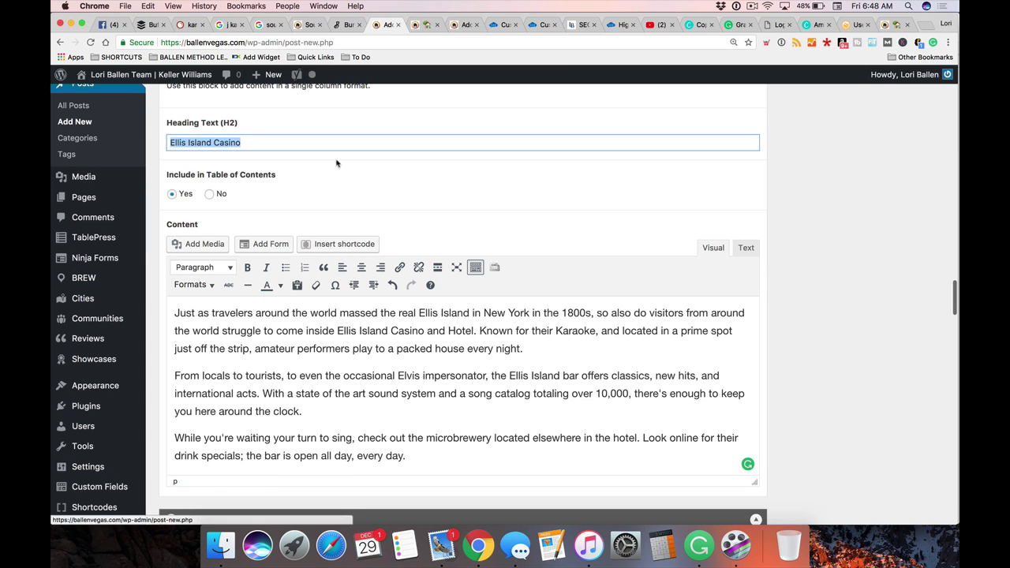
key("super+c")
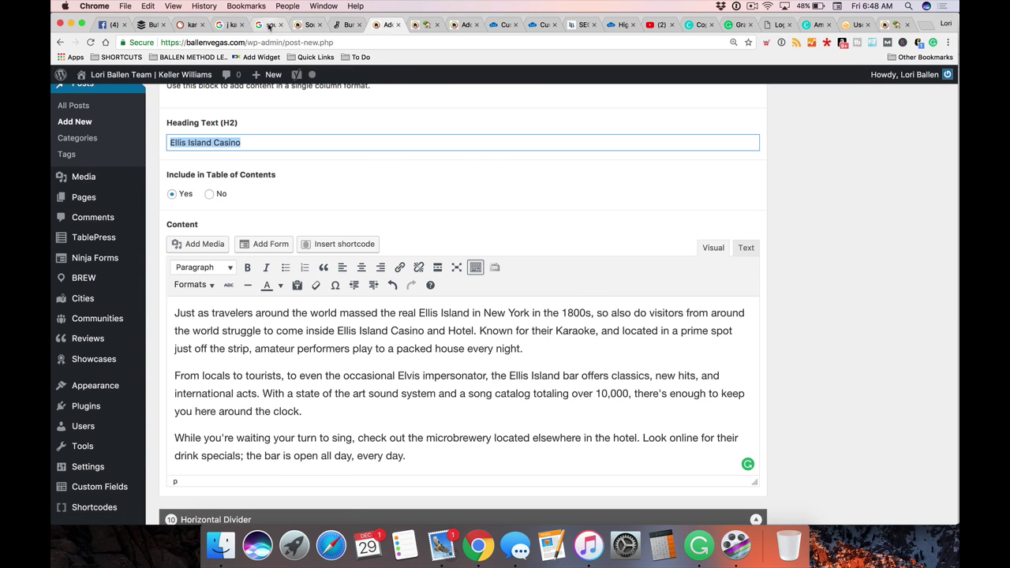
Search Google for 'Ellis Island Casino' by pasting the copied heading
left_click(270, 24)
scroll(264, 141, "down", 2)
left_click(368, 101)
key("super+a")
key("super+v")
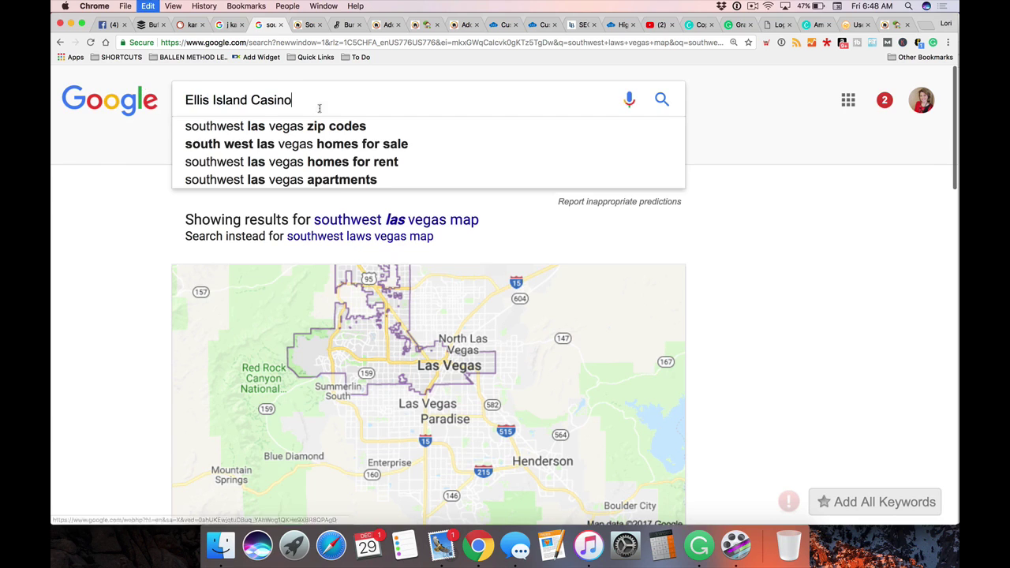
key("Return")
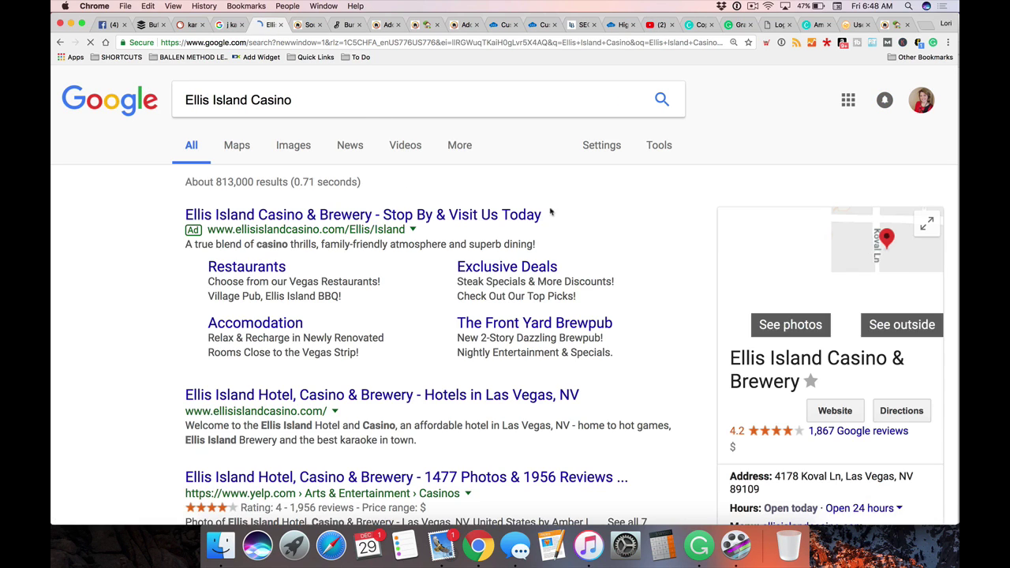
Copy the casino's address, hours, menu and phone from the Google business panel
scroll(873, 283, "down", 5)
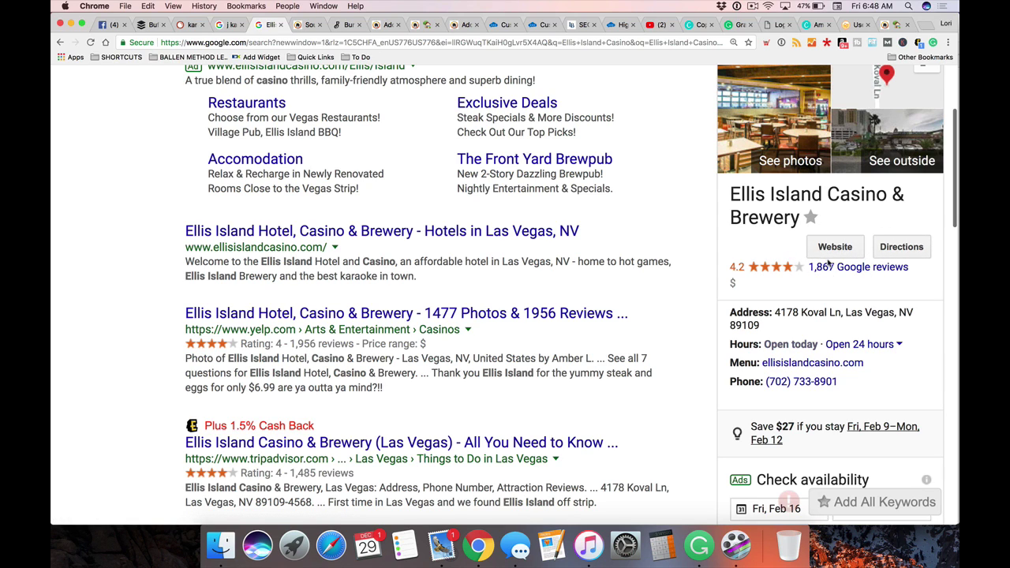
scroll(677, 264, "down", 3)
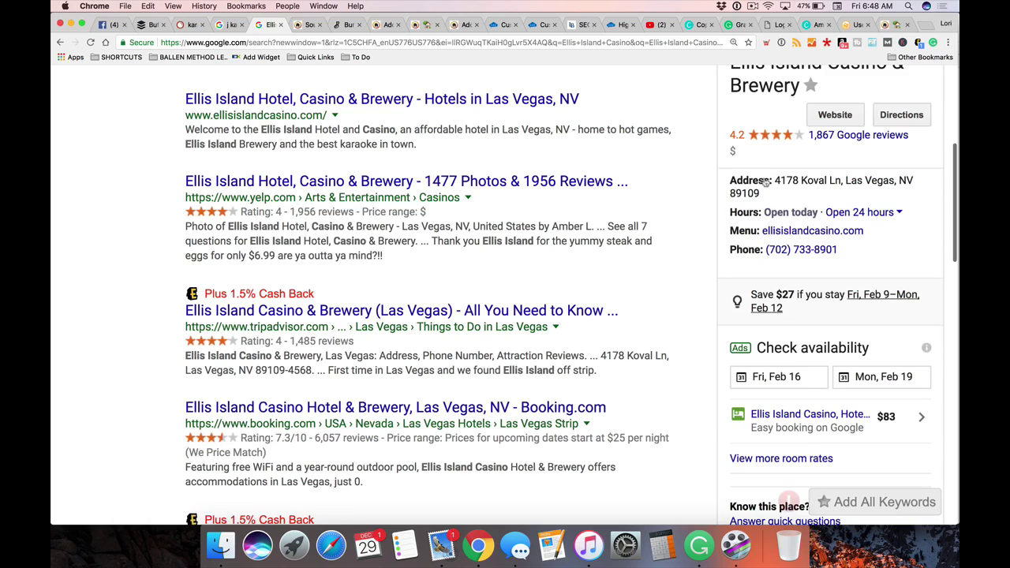
left_click_drag(730, 180, 853, 250)
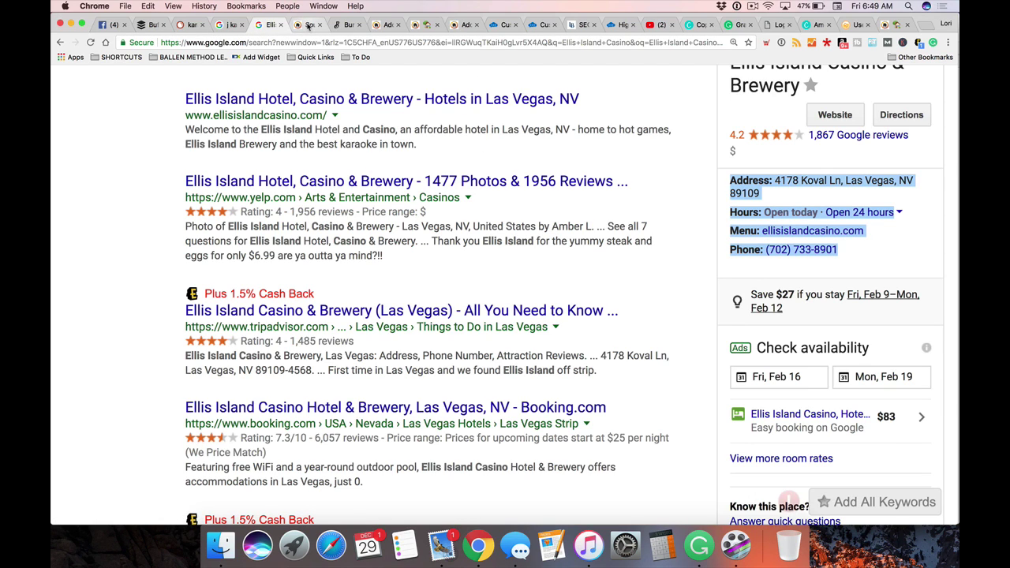
left_click(309, 26)
Close the southwest listings and Bunkhouse Saloon tabs, and paste the casino details after 'every day.'
left_click(319, 24)
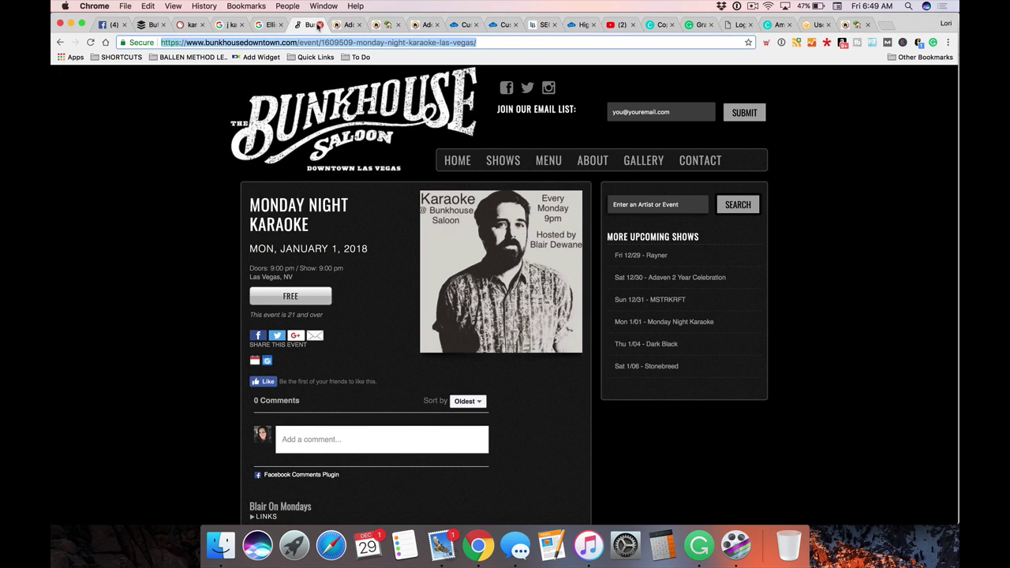
left_click(319, 25)
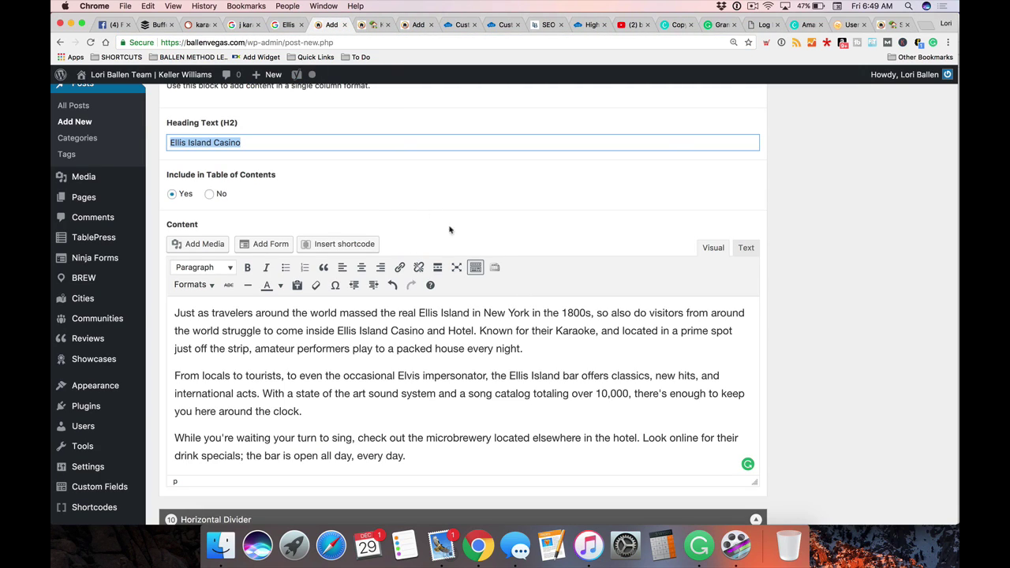
left_click(747, 250)
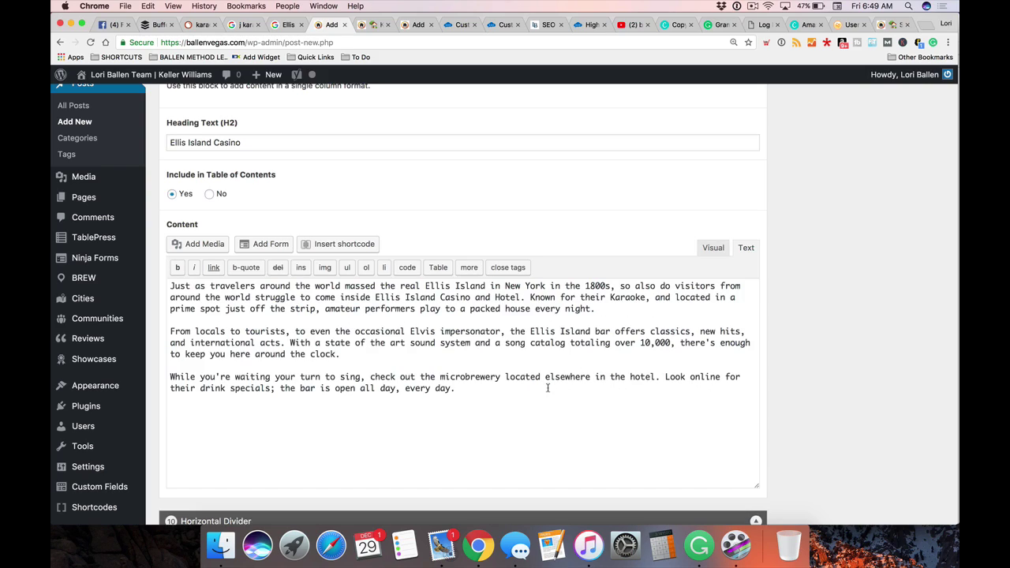
left_click(510, 391)
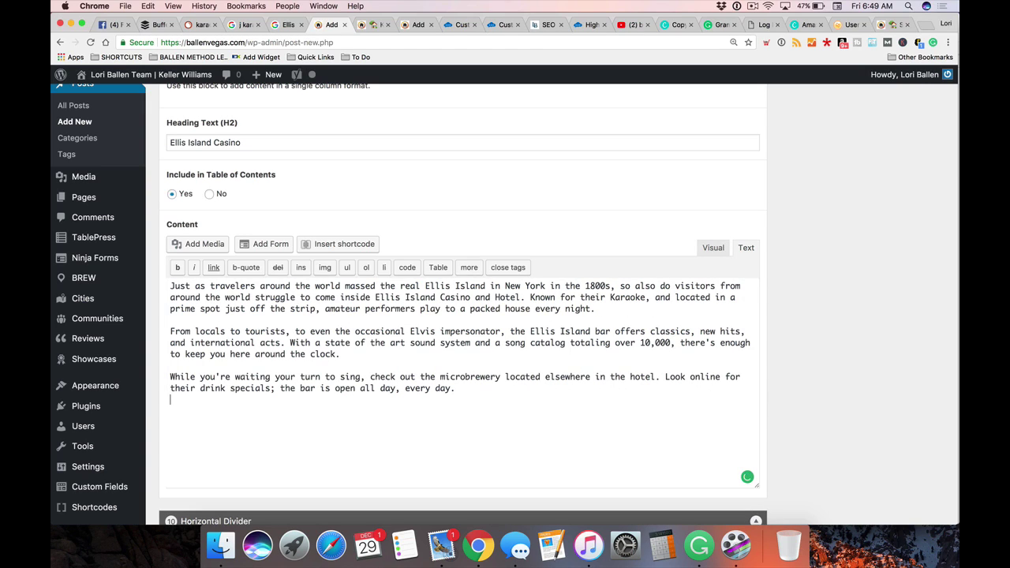
key("super+v")
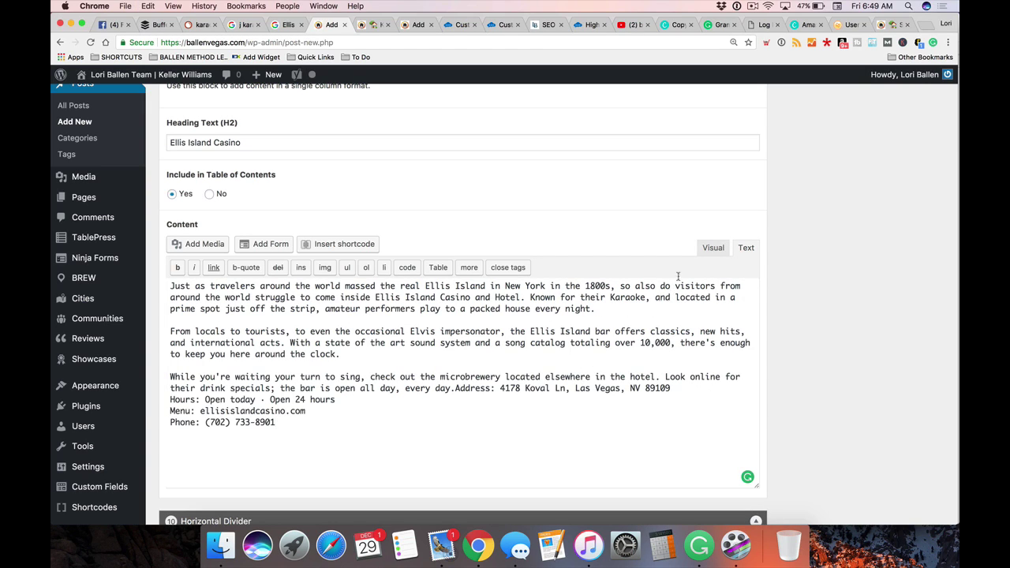
left_click(713, 248)
Remove the Hours and Menu lines and stray 'com', leaving the address on its own line
scroll(369, 299, "down", 3)
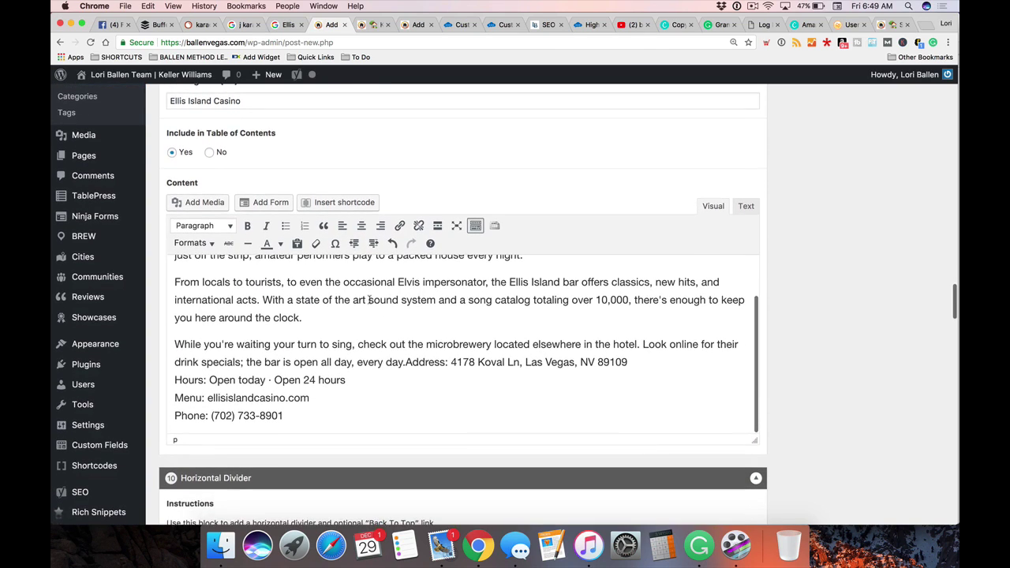
left_click_drag(289, 399, 175, 378)
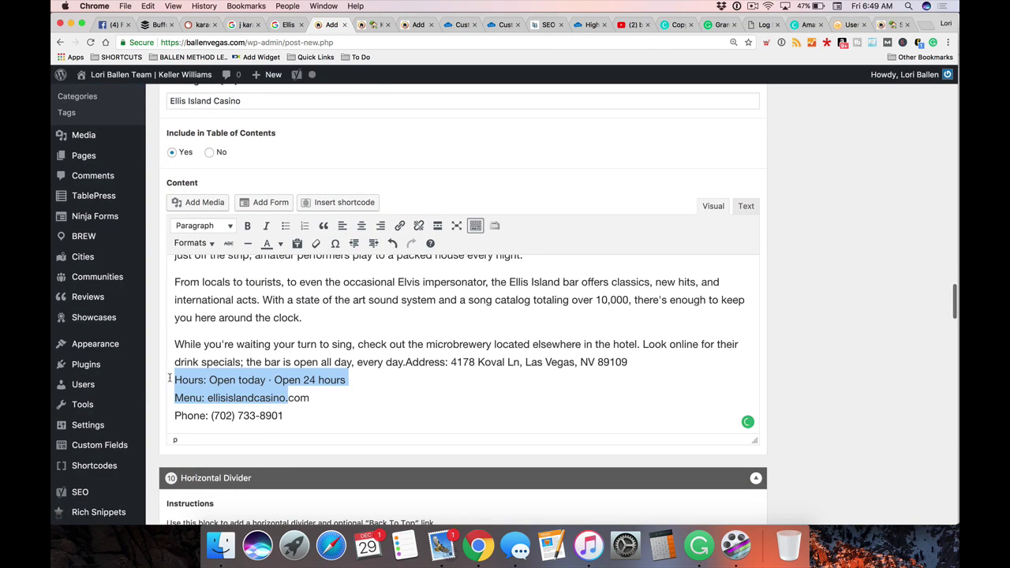
key("BackSpace")
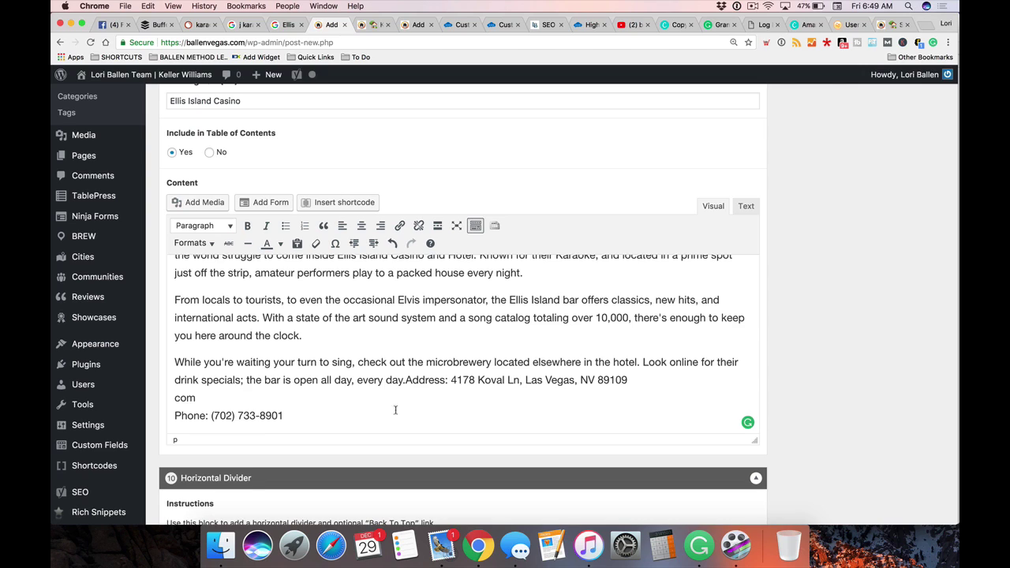
key("Return")
scroll(426, 384, "down", 1)
left_click_drag(196, 380, 172, 374)
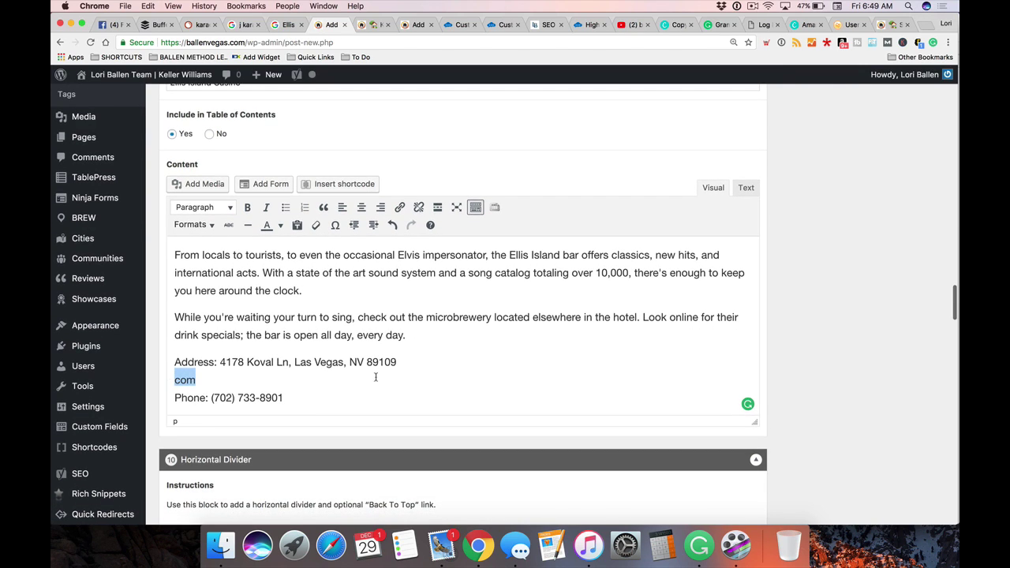
key("BackSpace")
key("BackSpace")
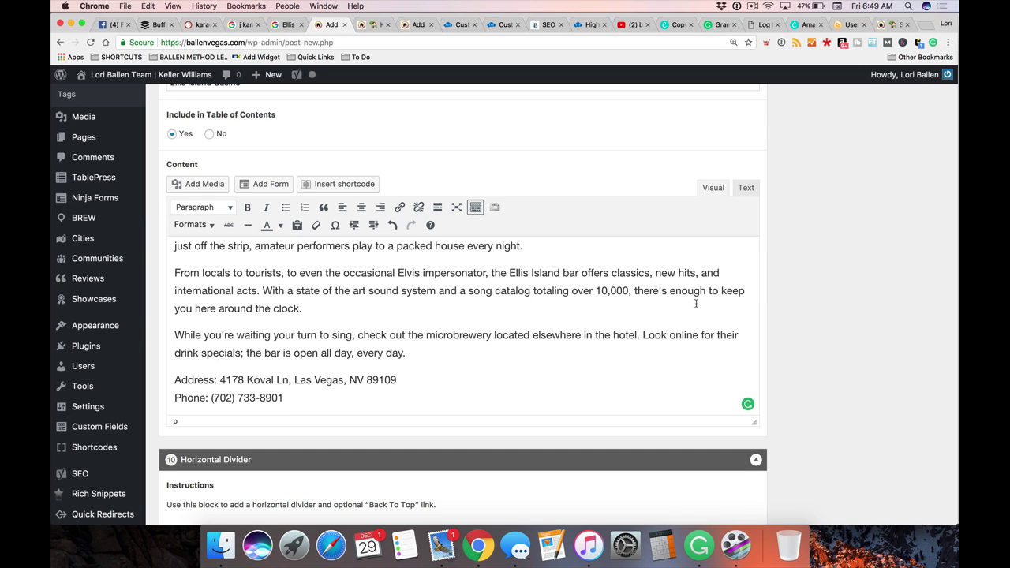
Add a 'Reviews' line below the casino's phone number
scroll(697, 304, "down", 3)
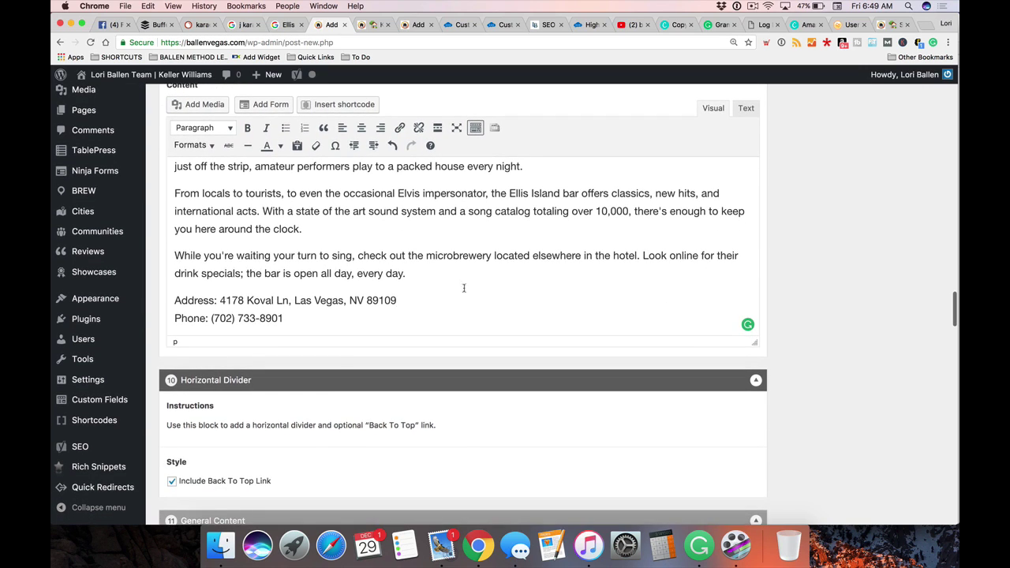
left_click_drag(288, 317, 168, 289)
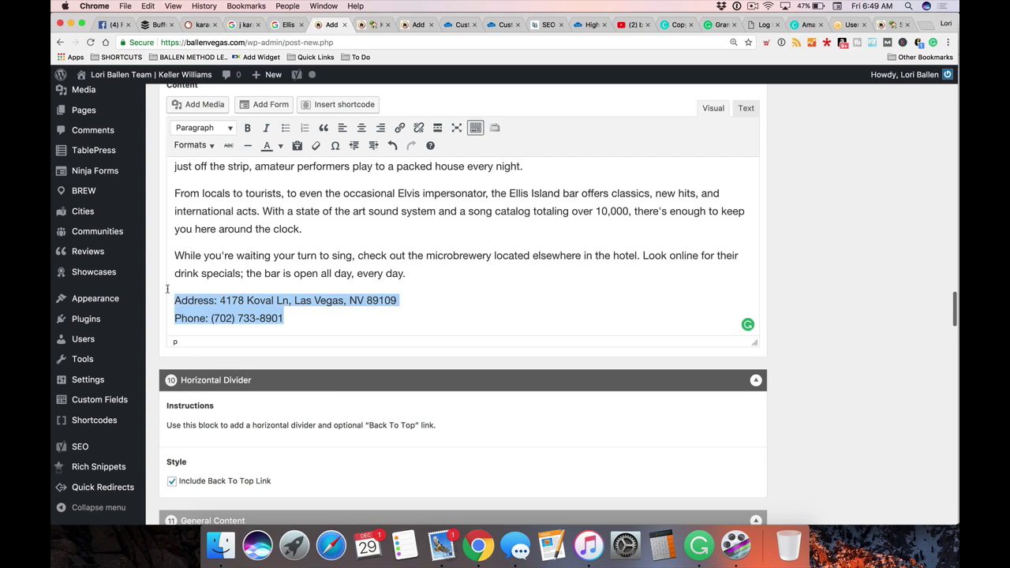
left_click(357, 303)
left_click(309, 311)
key("Return")
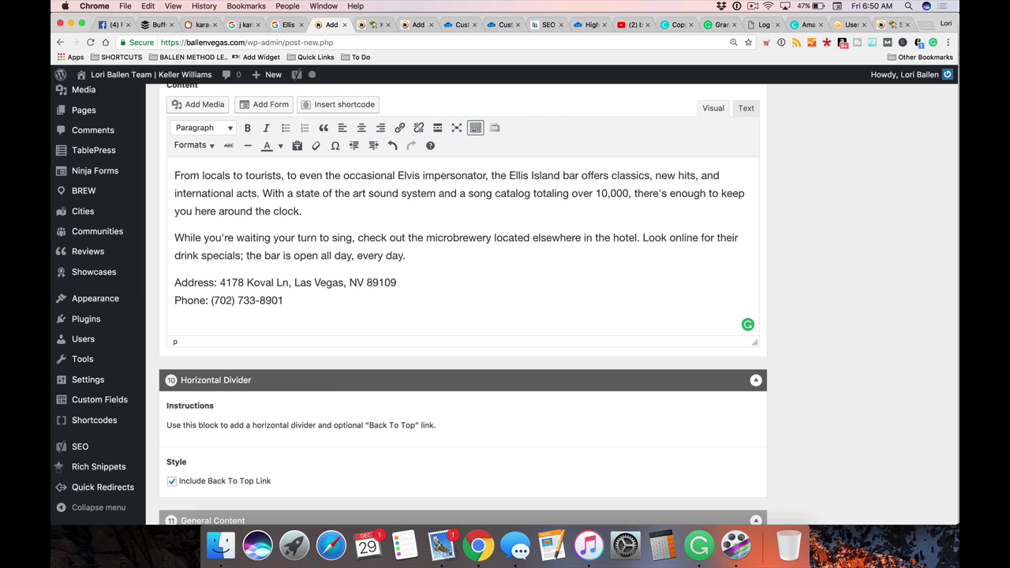
type("ews")
Look over the Ellis Island Casino results and briefly open its Google reviews
left_click(286, 24)
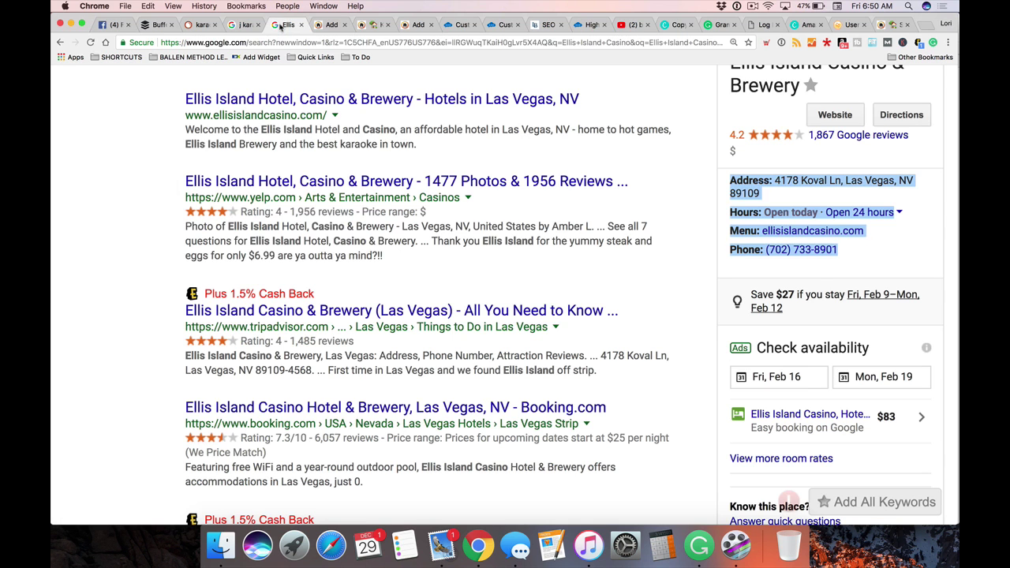
scroll(877, 296, "down", 5)
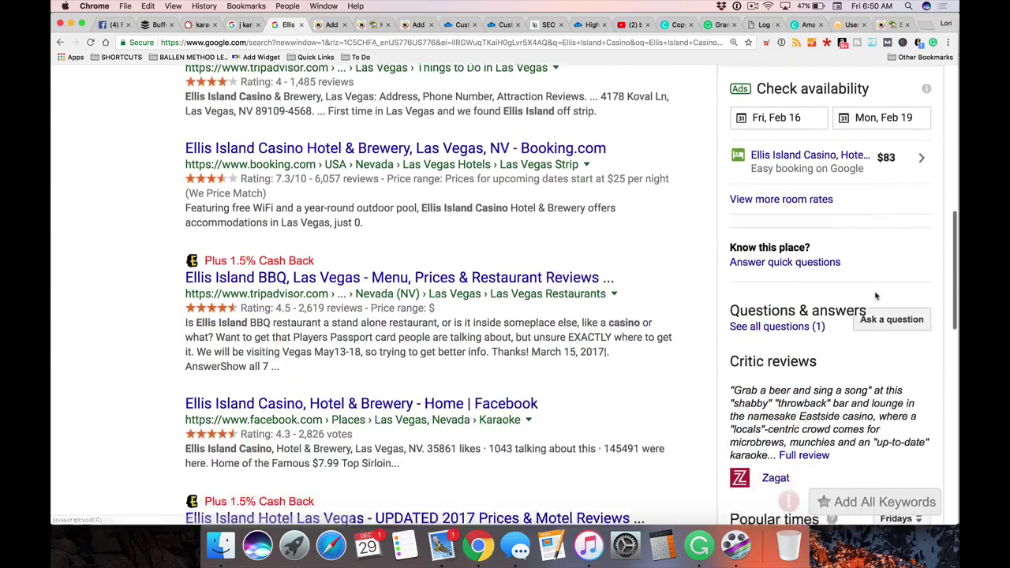
scroll(874, 296, "down", 2)
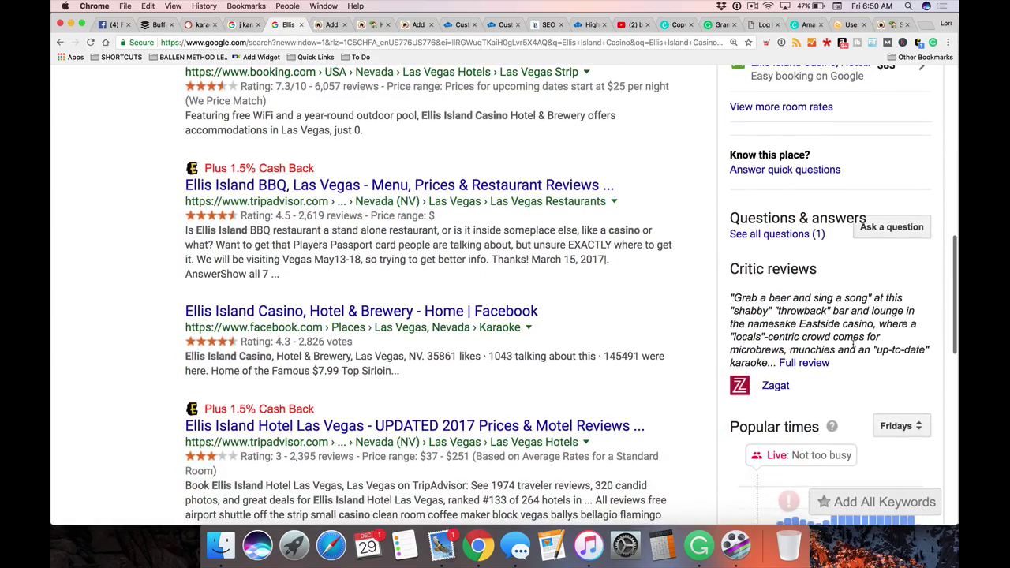
scroll(853, 345, "up", 8)
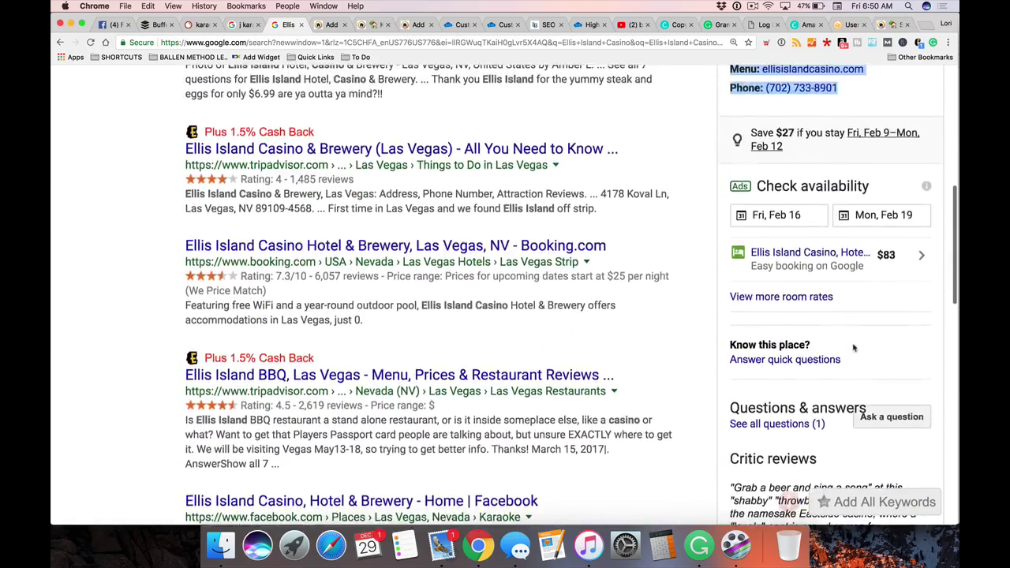
scroll(853, 347, "up", 1)
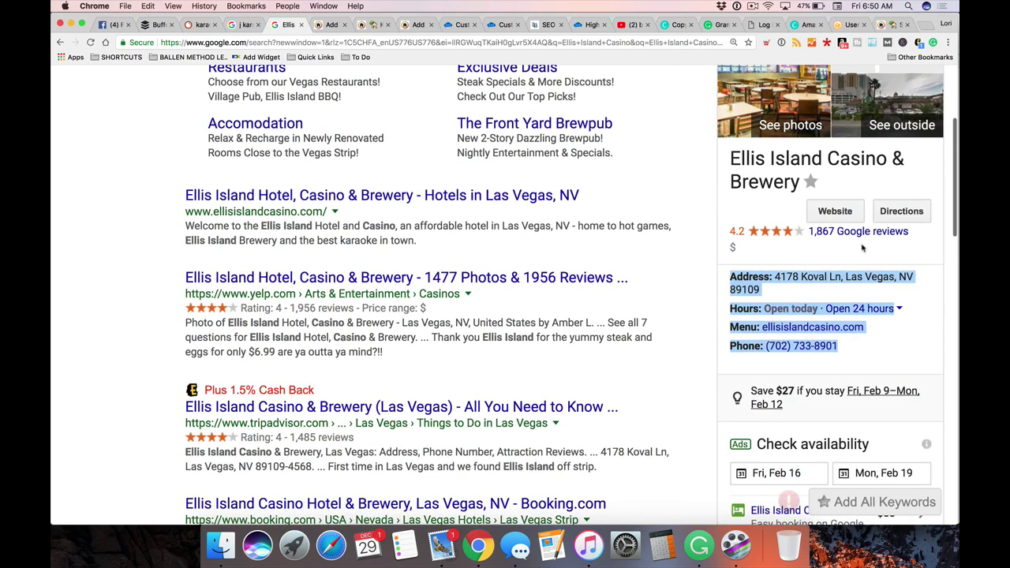
scroll(844, 239, "down", 1)
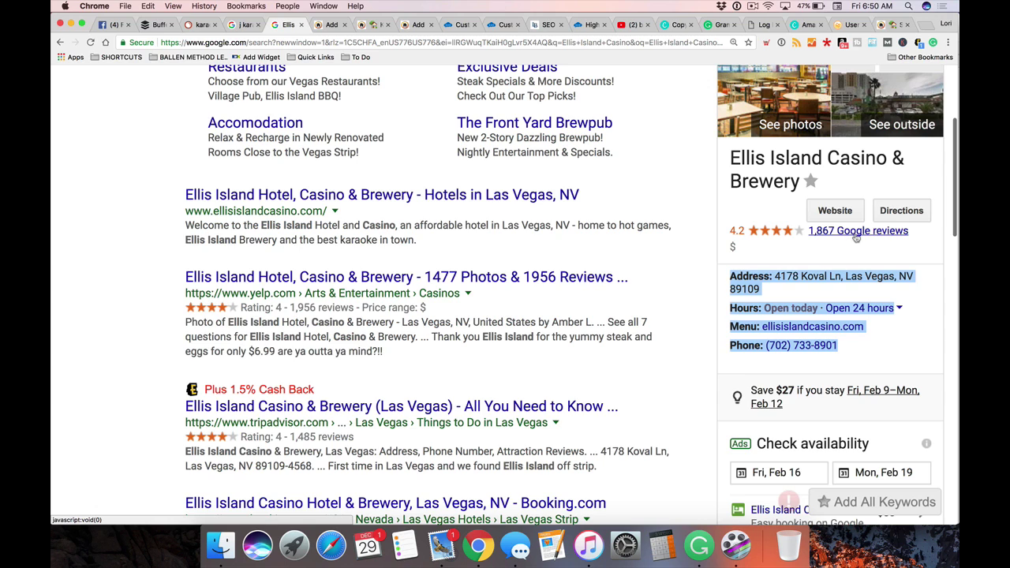
left_click(855, 234)
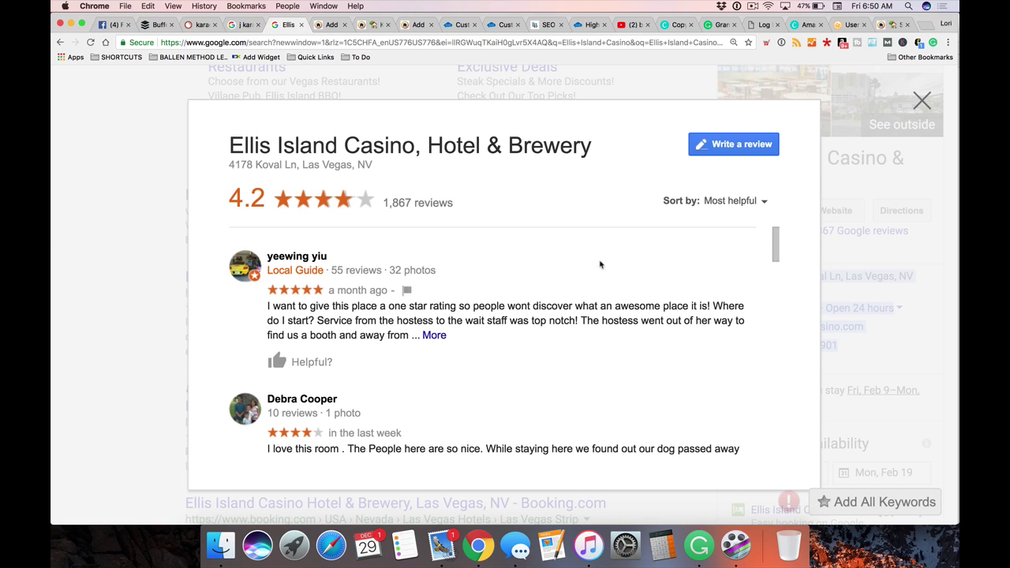
left_click(174, 275)
Search Google for 'Ellis Island Casino karaoke' and scan the results
scroll(331, 197, "up", 5)
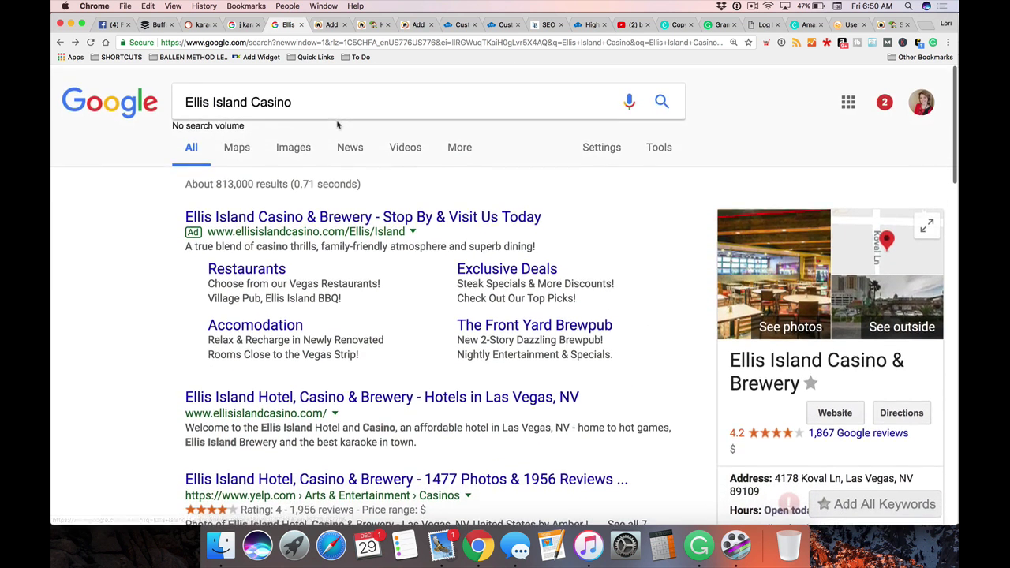
left_click(334, 101)
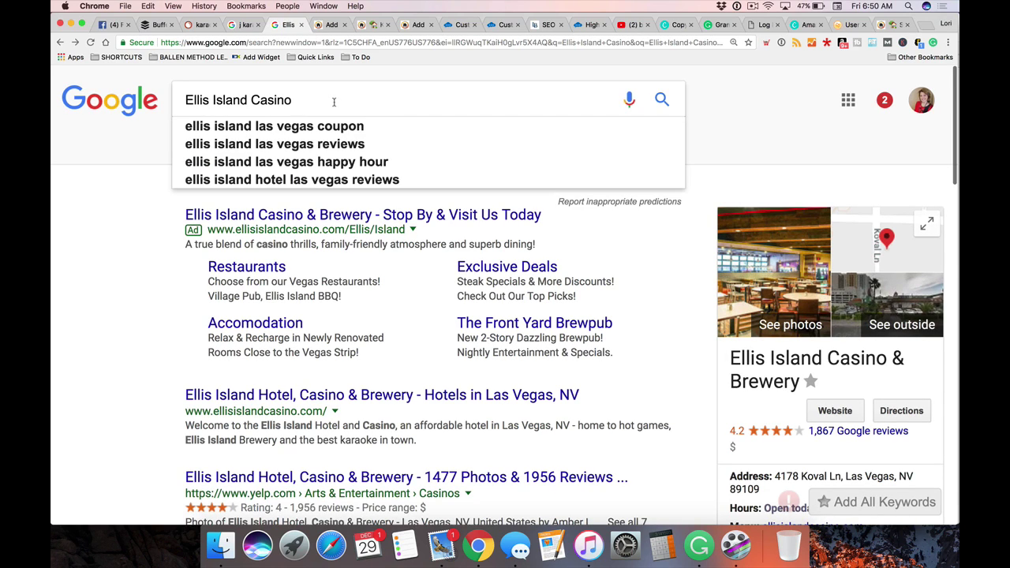
type("karaoke")
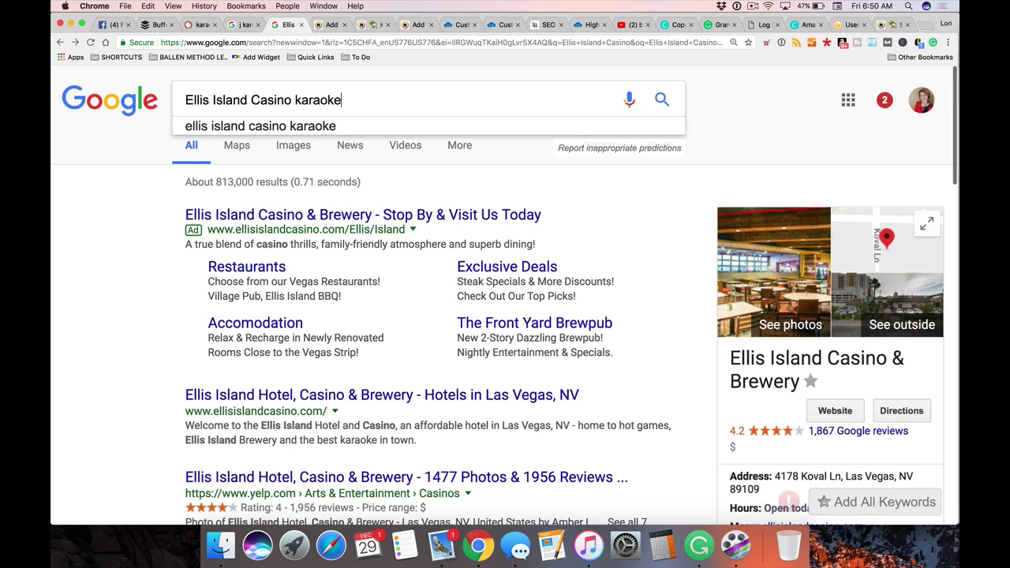
key("Return")
scroll(115, 269, "down", 2)
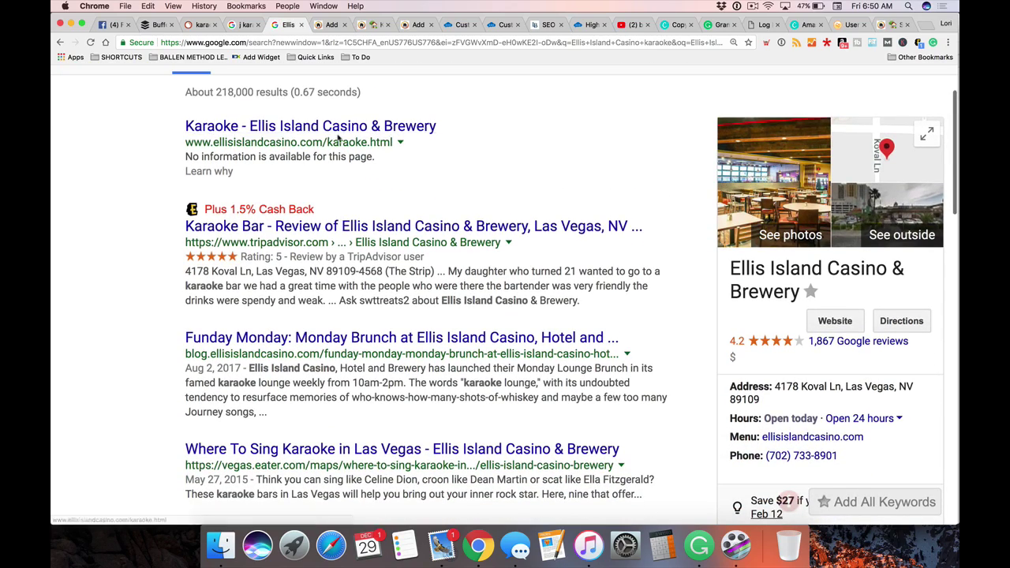
scroll(851, 355, "down", 5)
scroll(851, 355, "down", 4)
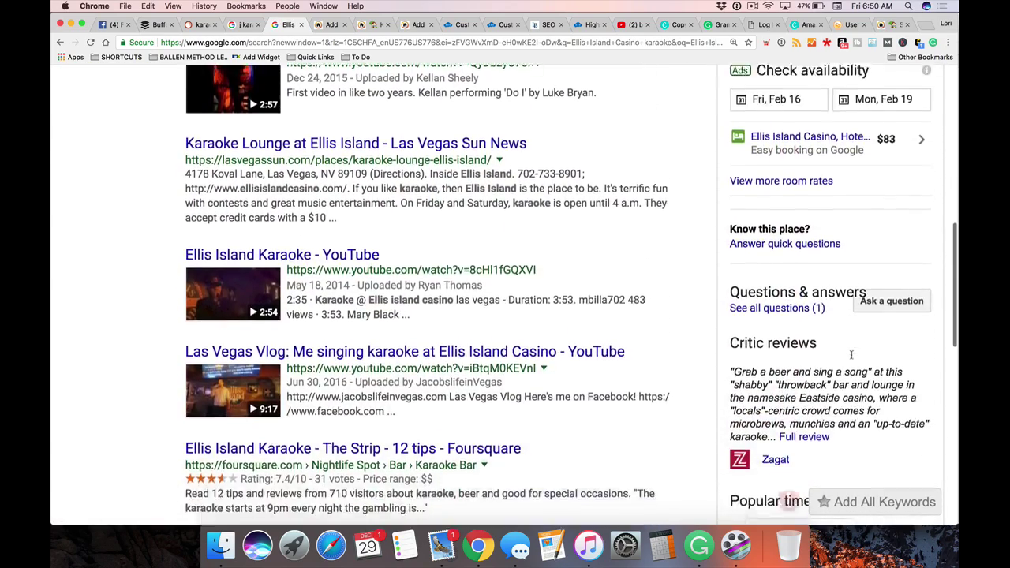
scroll(760, 353, "up", 10)
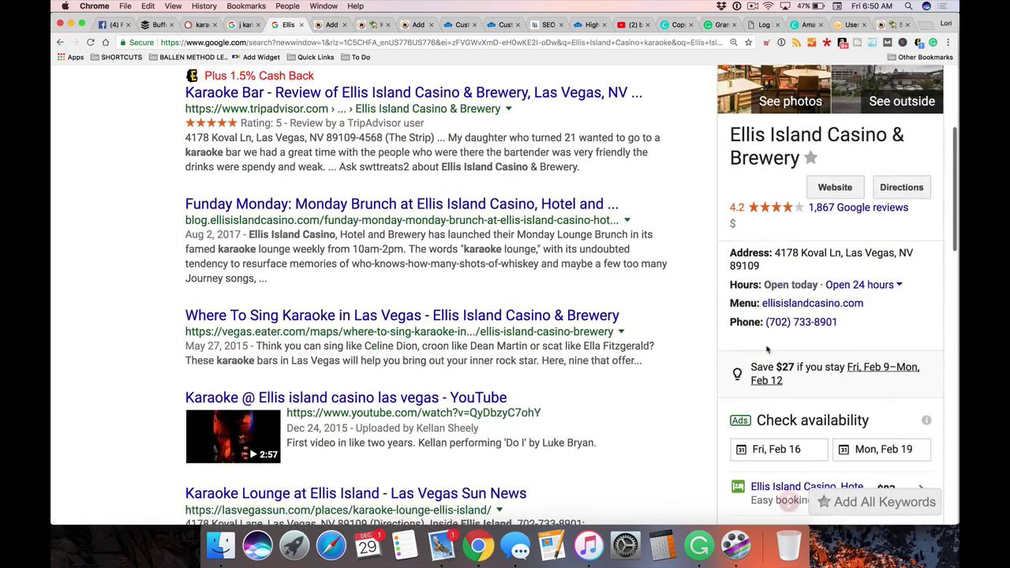
scroll(753, 348, "down", 2)
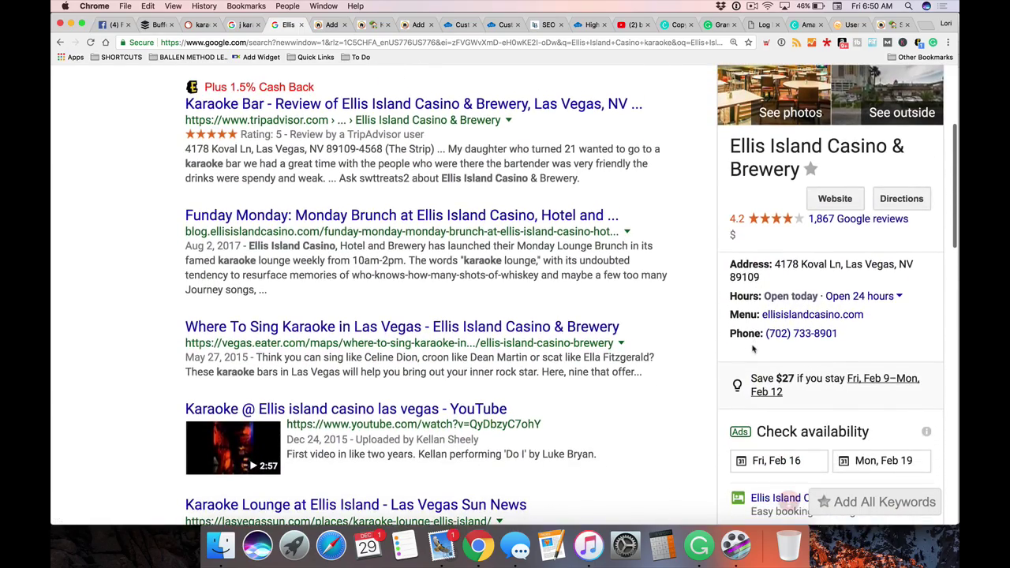
scroll(754, 348, "down", 5)
scroll(782, 377, "down", 1)
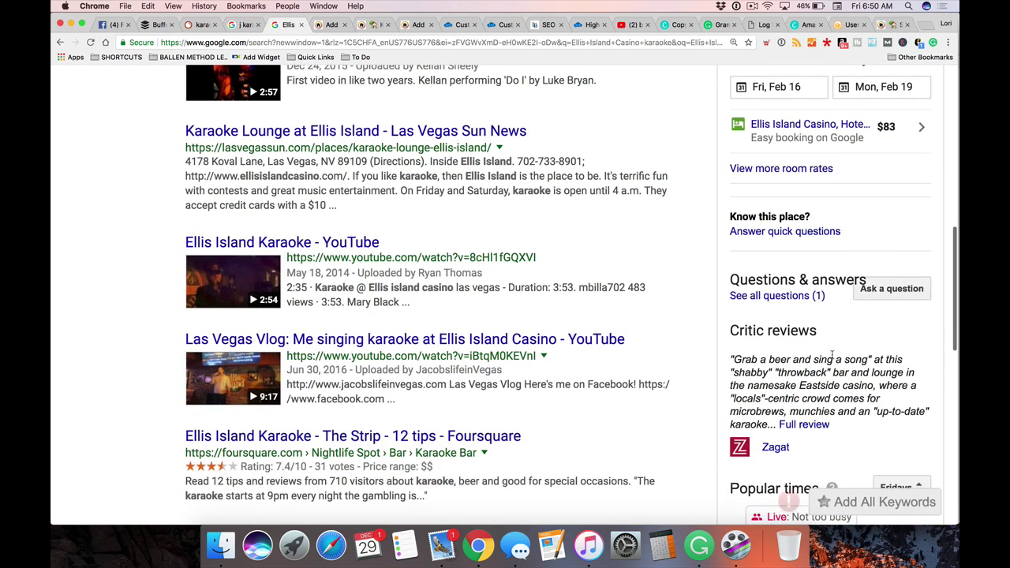
scroll(833, 357, "up", 2)
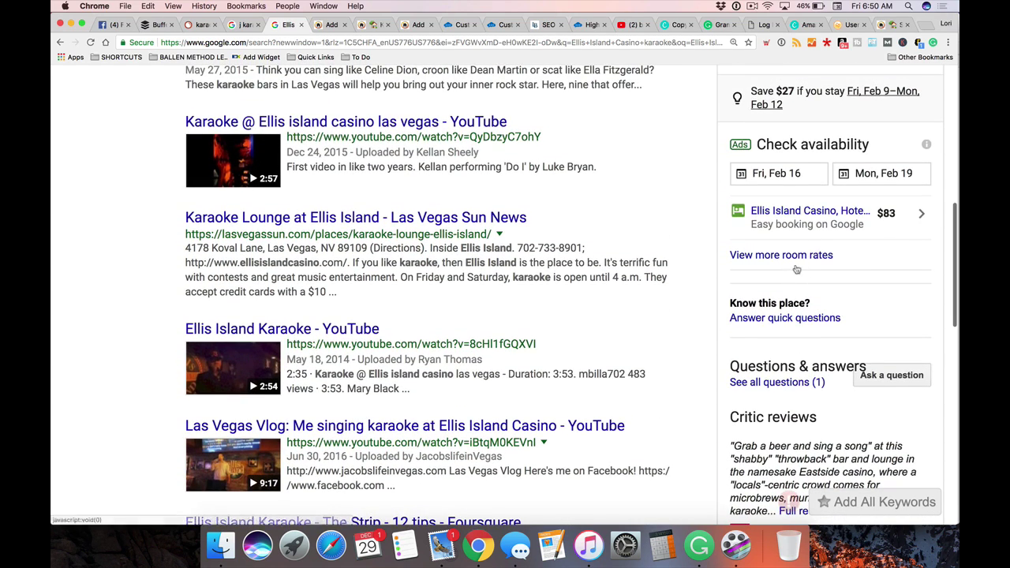
scroll(798, 269, "up", 5)
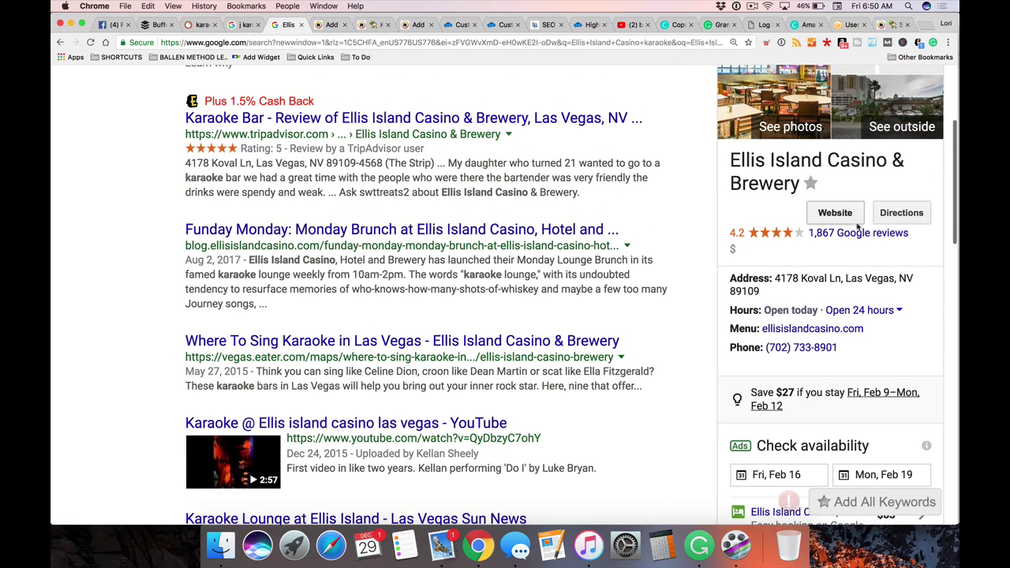
Show the casino's 1,867 Google reviews sorted by Most recent
left_click(846, 235)
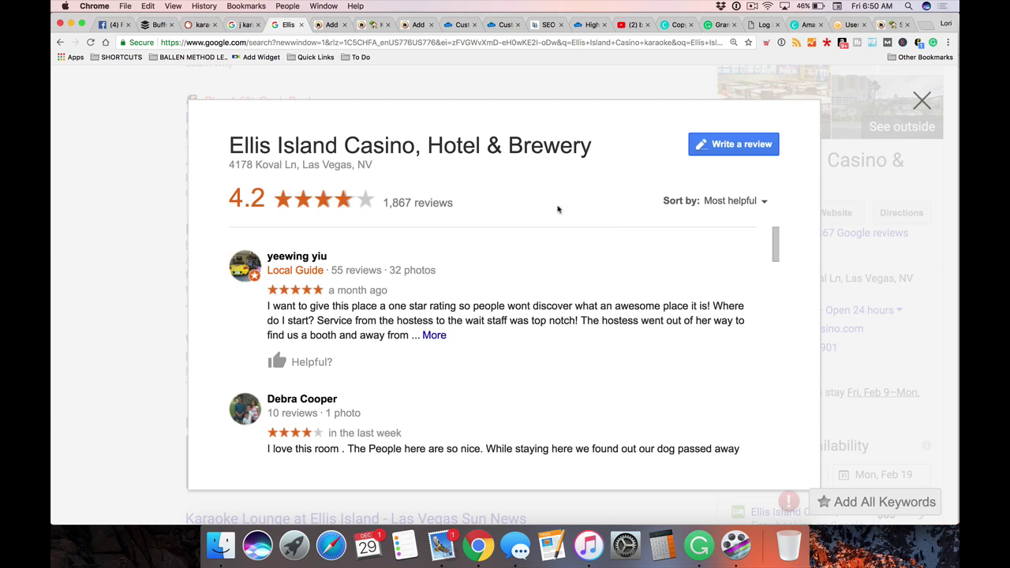
left_click(731, 202)
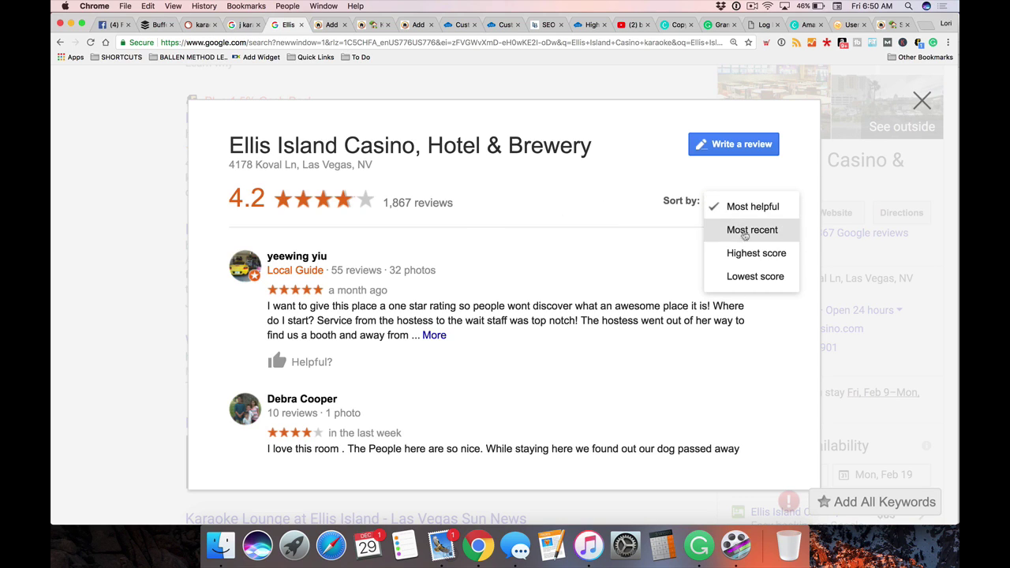
left_click(743, 230)
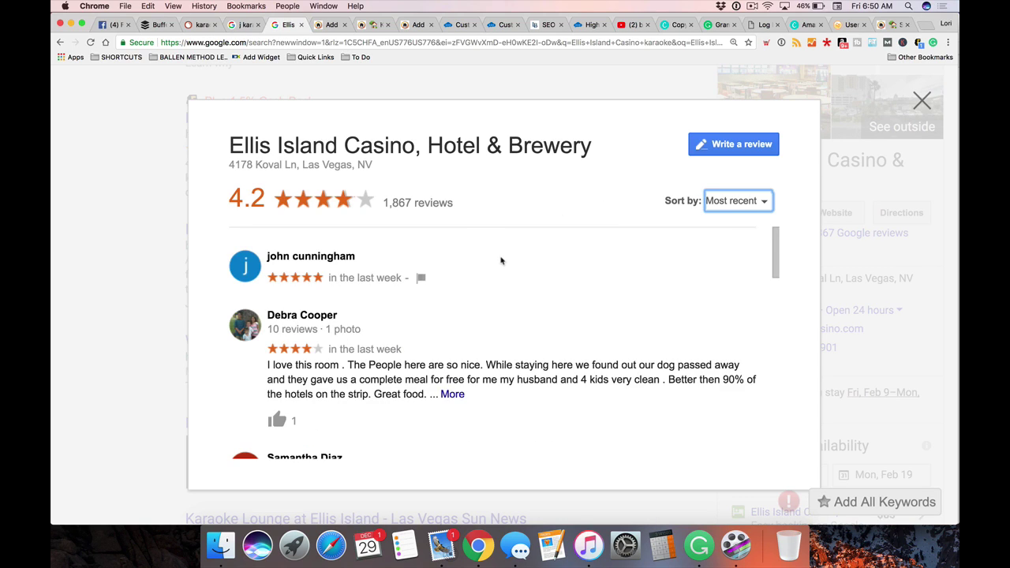
scroll(505, 260, "down", 1)
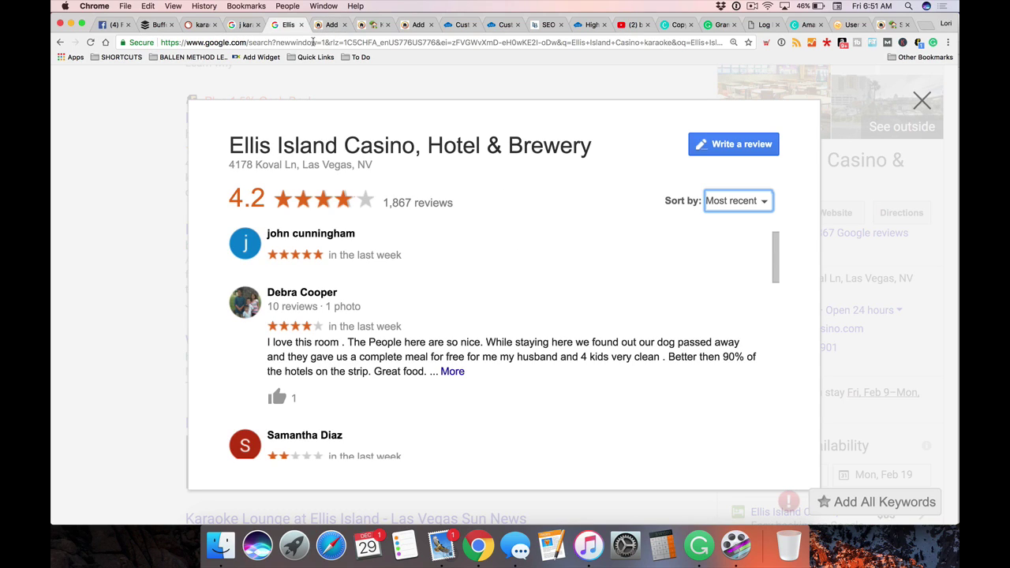
Link the word 'Reviews' in the post to the copied Google reviews URL
left_click(313, 41)
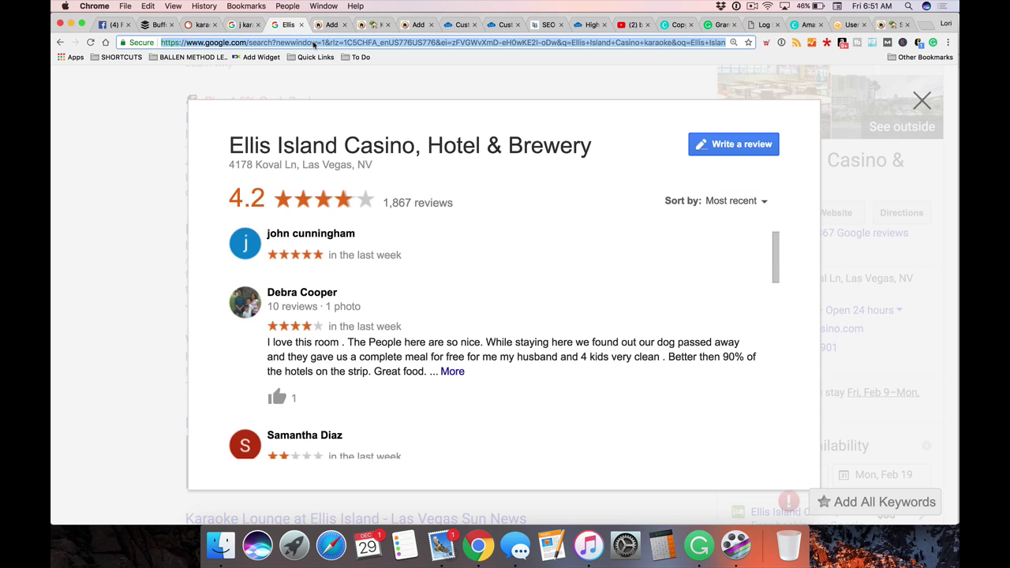
left_click(371, 24)
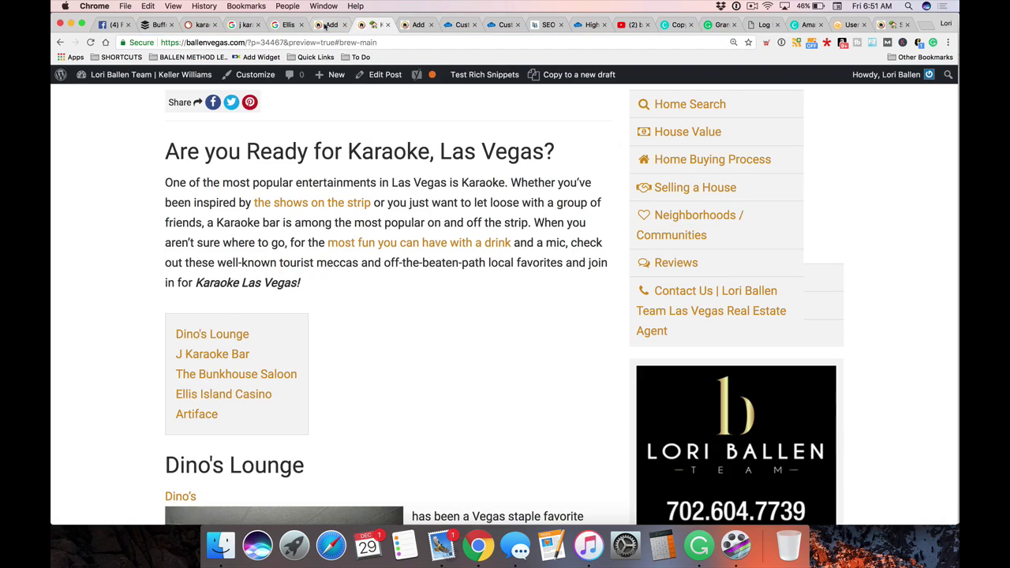
left_click(325, 27)
left_click_drag(224, 319, 170, 316)
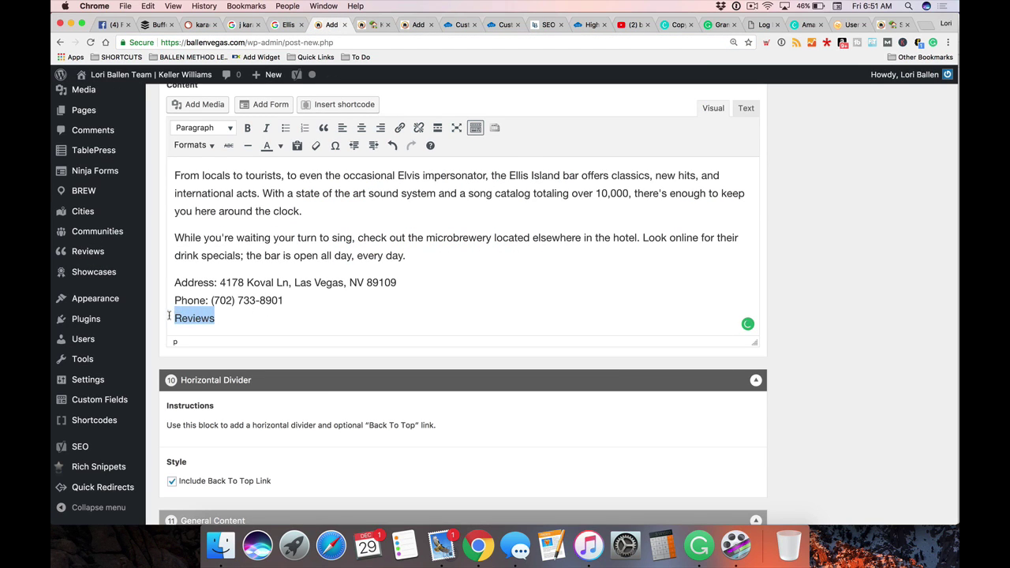
left_click(399, 127)
key("super+v")
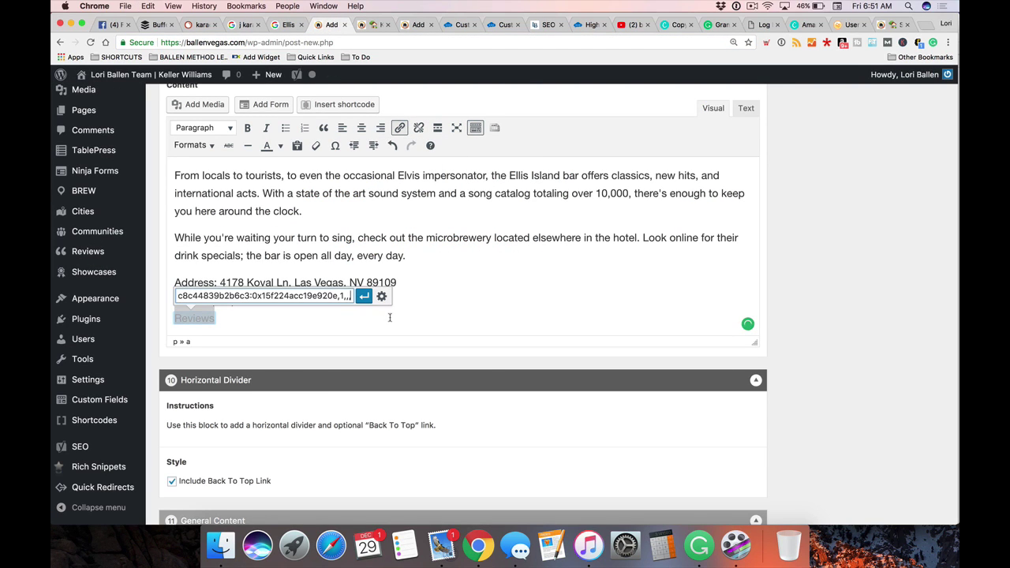
left_click(364, 296)
left_click(449, 286)
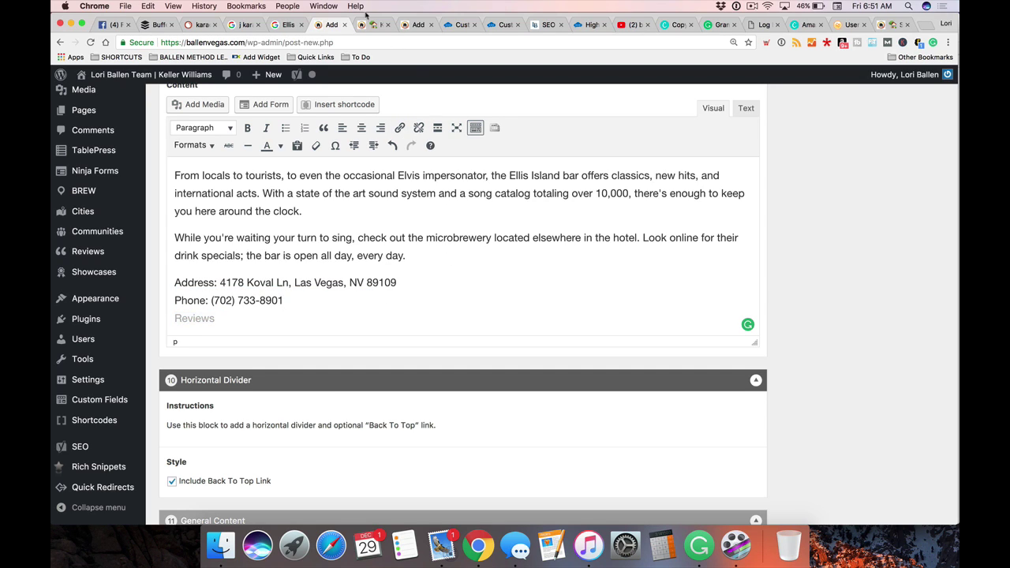
Load yelp.com in the J Karaoke tab
left_click(249, 24)
left_click(291, 43)
type("yelp.com")
key("Return")
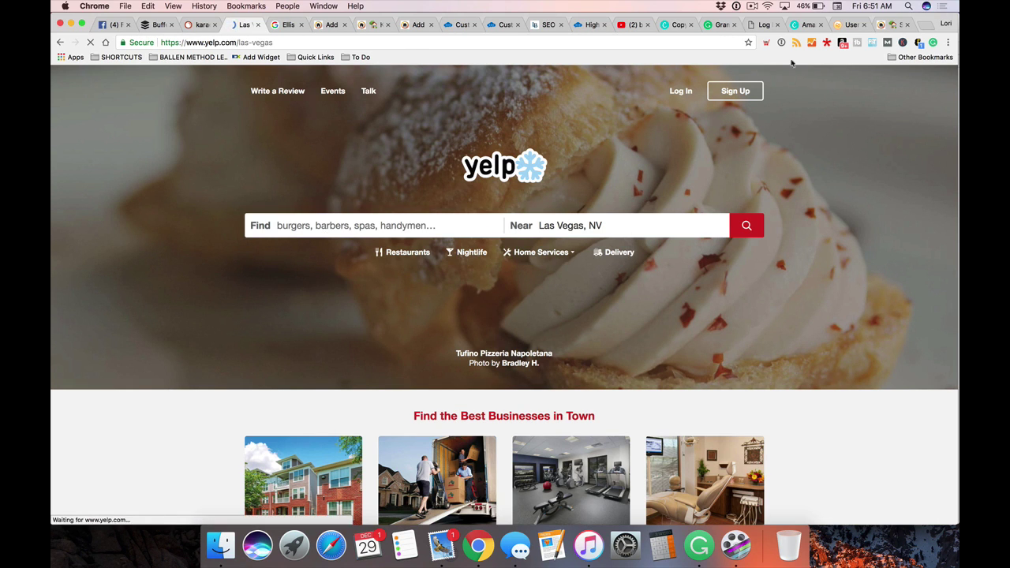
Search Yelp for 'karaoke bar' near Las Vegas, NV and browse the 269 results led by J Karaoke Bar
left_click(388, 225)
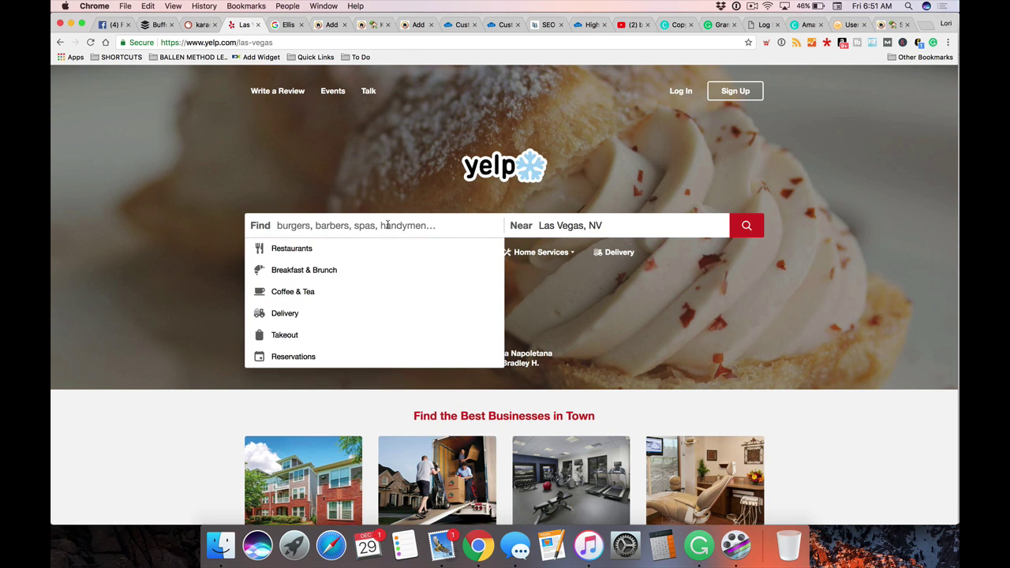
type("karaoke bar")
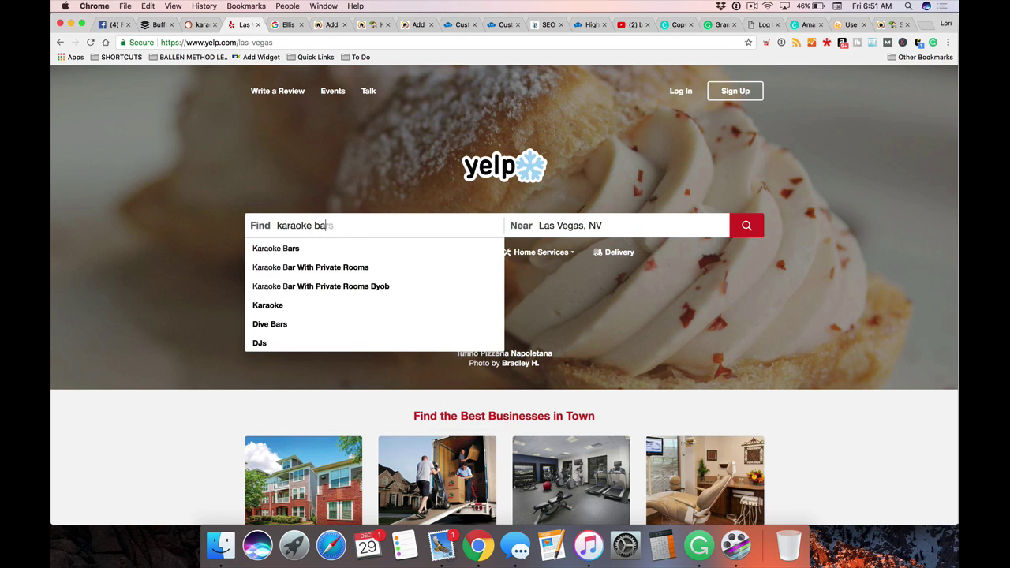
left_click(747, 226)
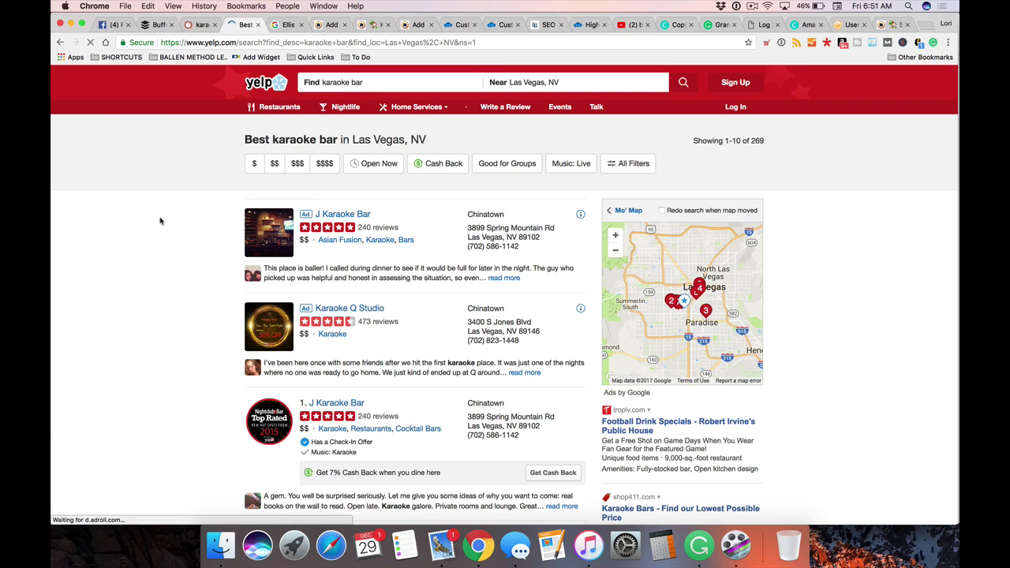
scroll(131, 226, "down", 2)
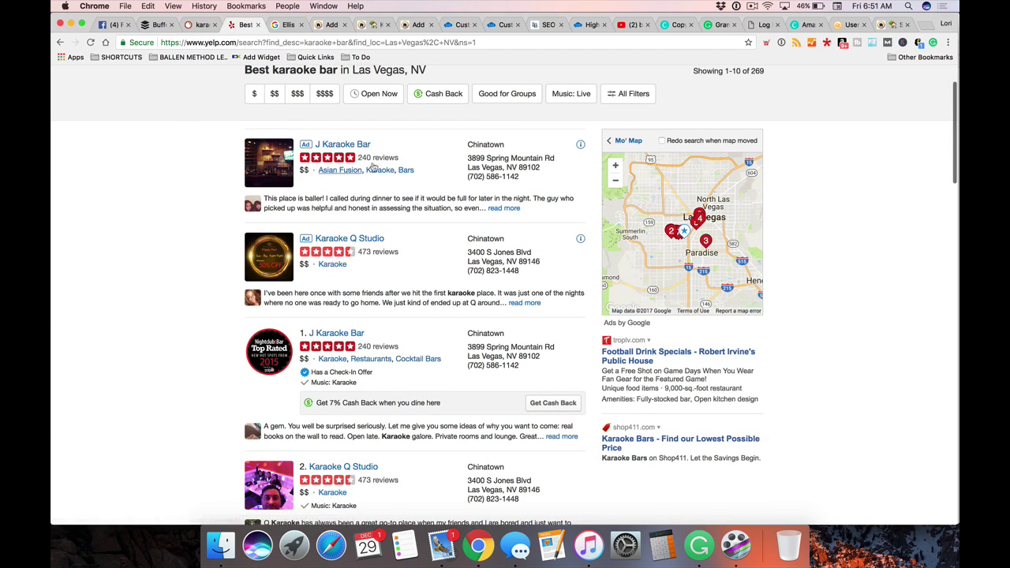
scroll(187, 232, "down", 6)
scroll(186, 235, "down", 5)
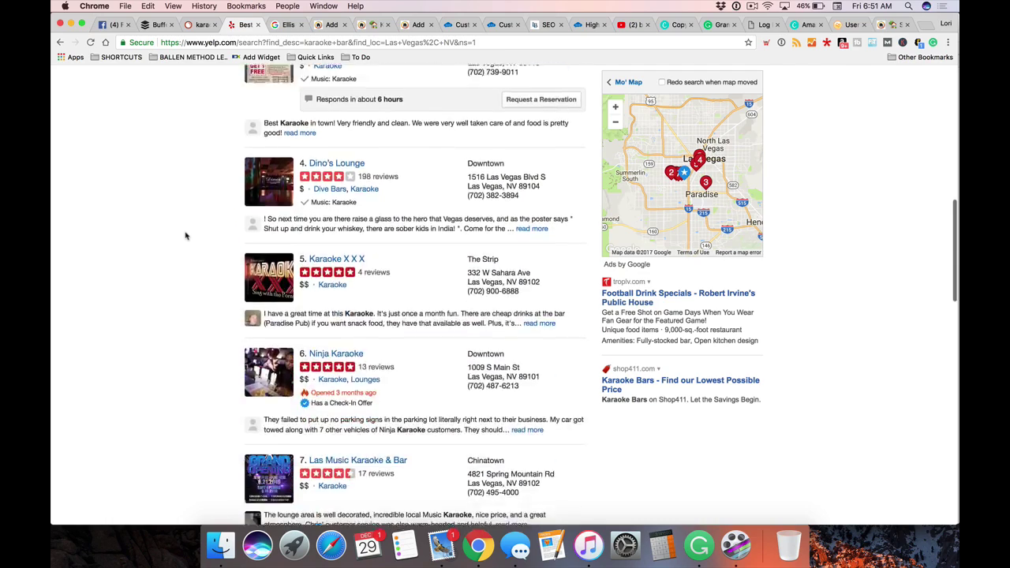
scroll(186, 235, "up", 15)
scroll(369, 215, "down", 1)
scroll(459, 217, "up", 1)
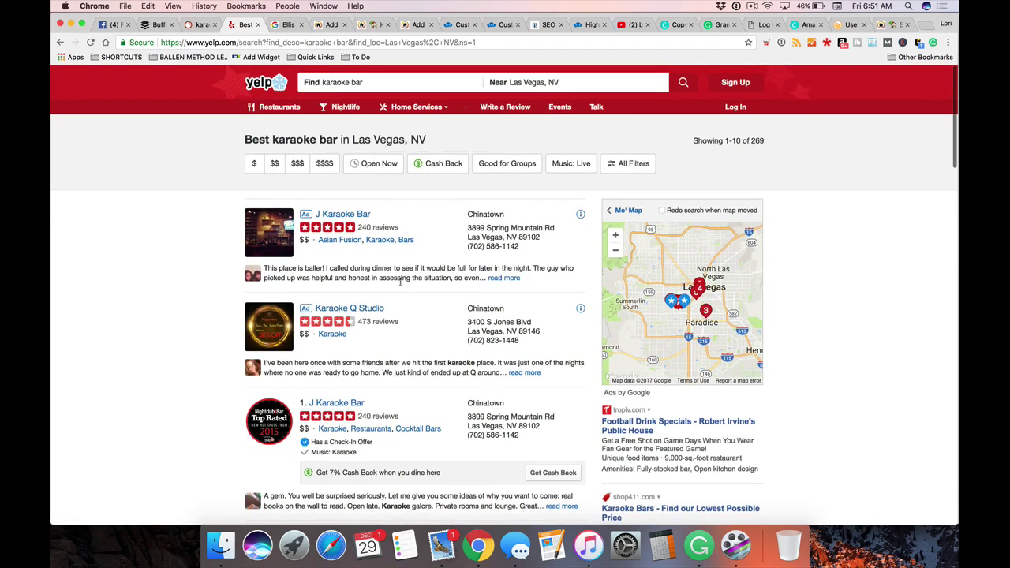
scroll(415, 360, "down", 6)
scroll(416, 361, "down", 20)
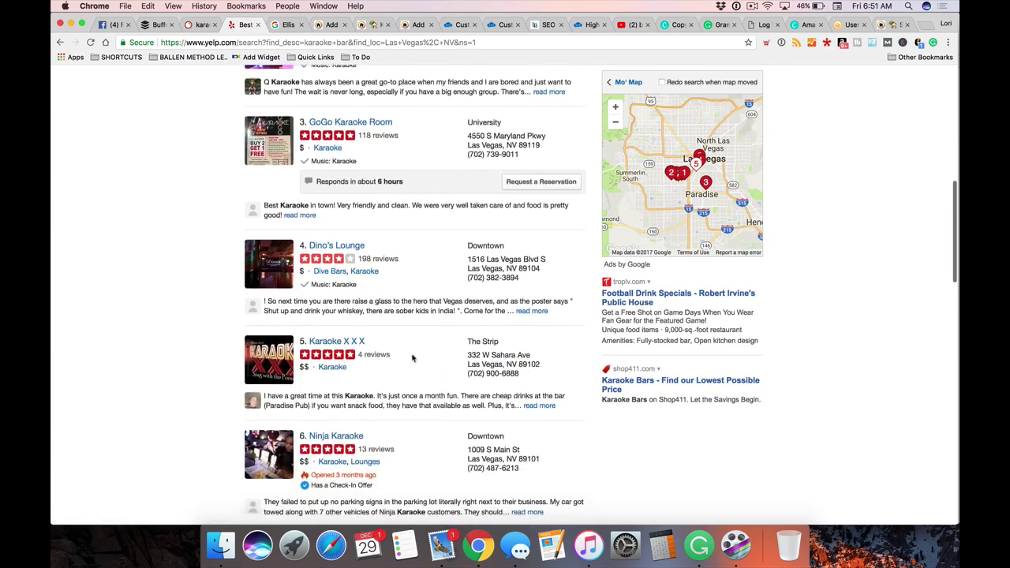
scroll(412, 359, "down", 1)
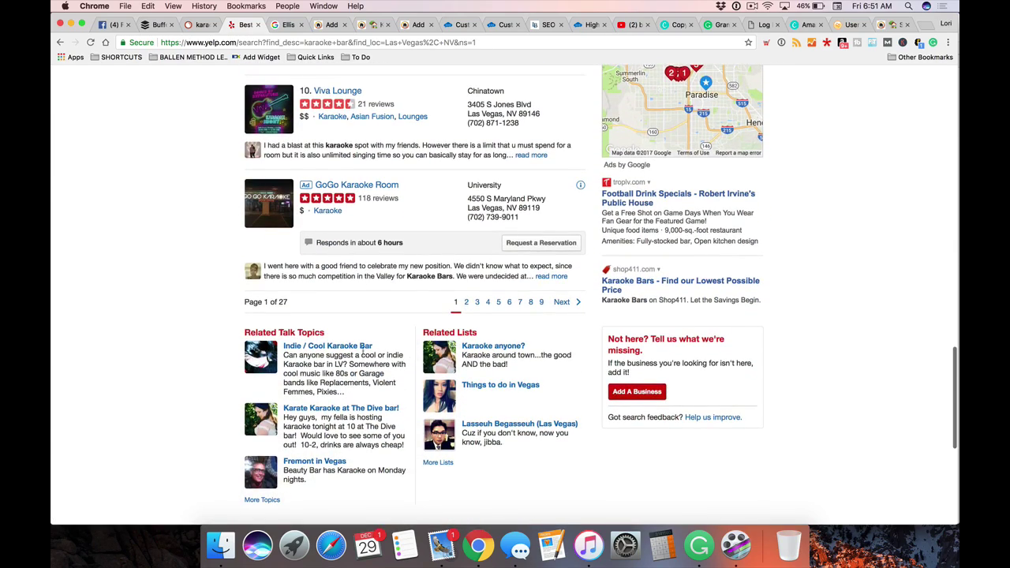
scroll(364, 300, "up", 3)
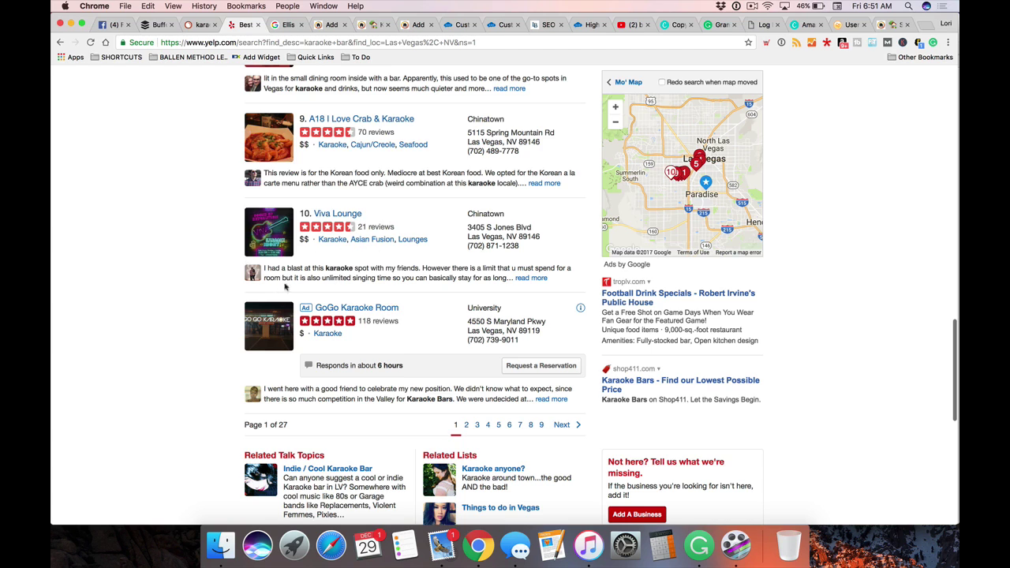
scroll(128, 309, "up", 15)
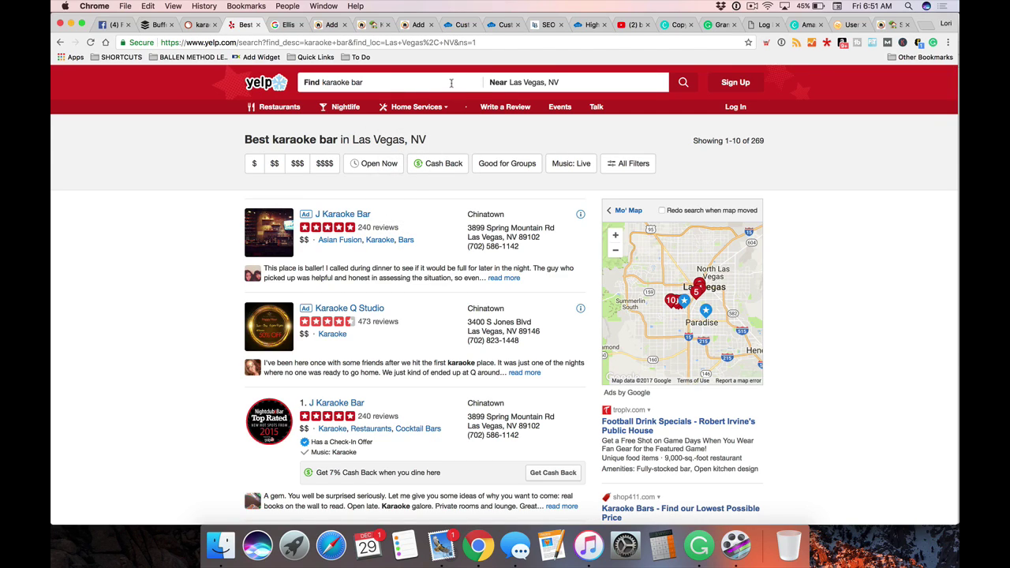
Search Yelp for 'ellis island karaoke' and open the Ellis Island Hotel, Casino & Brewery listing
left_click(452, 83)
type("ellis ")
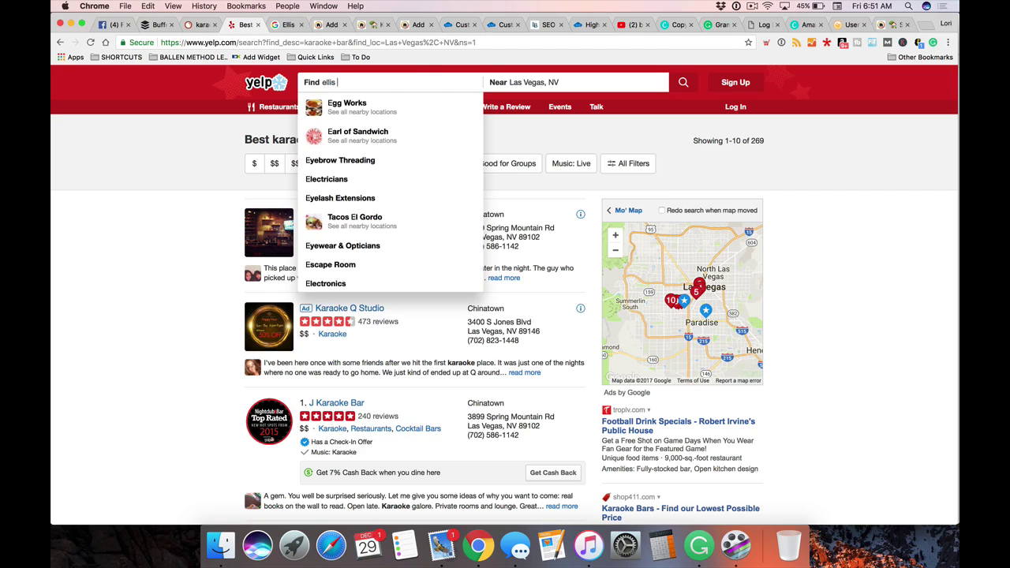
type("island ka")
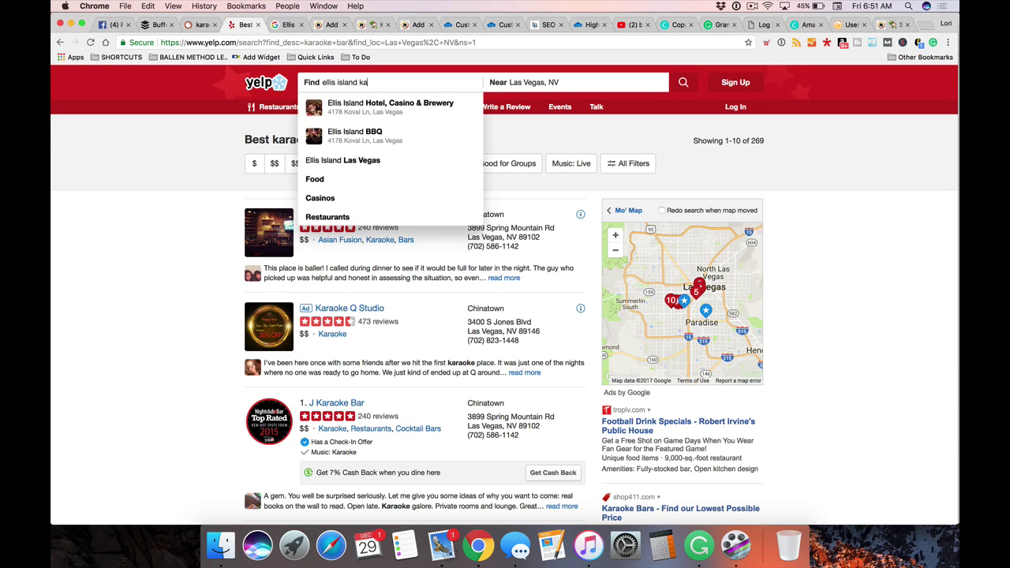
type("raoke")
key("Return")
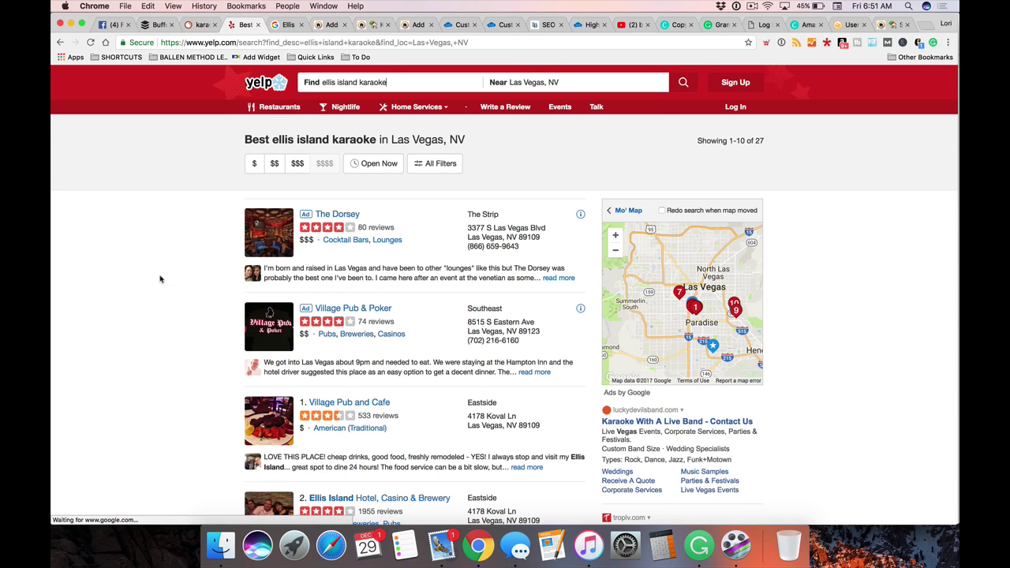
scroll(159, 279, "down", 3)
scroll(160, 278, "down", 2)
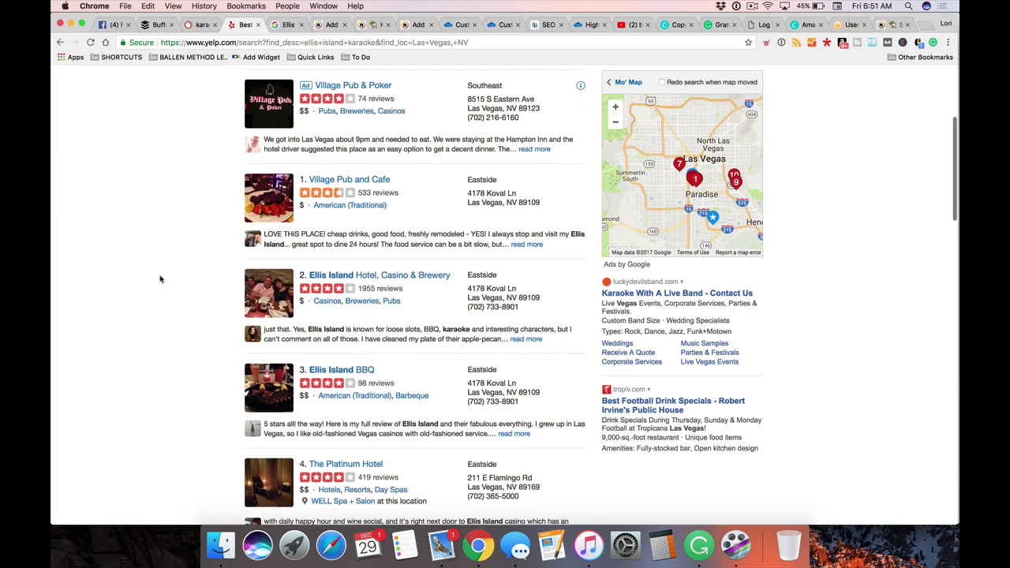
scroll(160, 279, "down", 2)
scroll(333, 225, "down", 2)
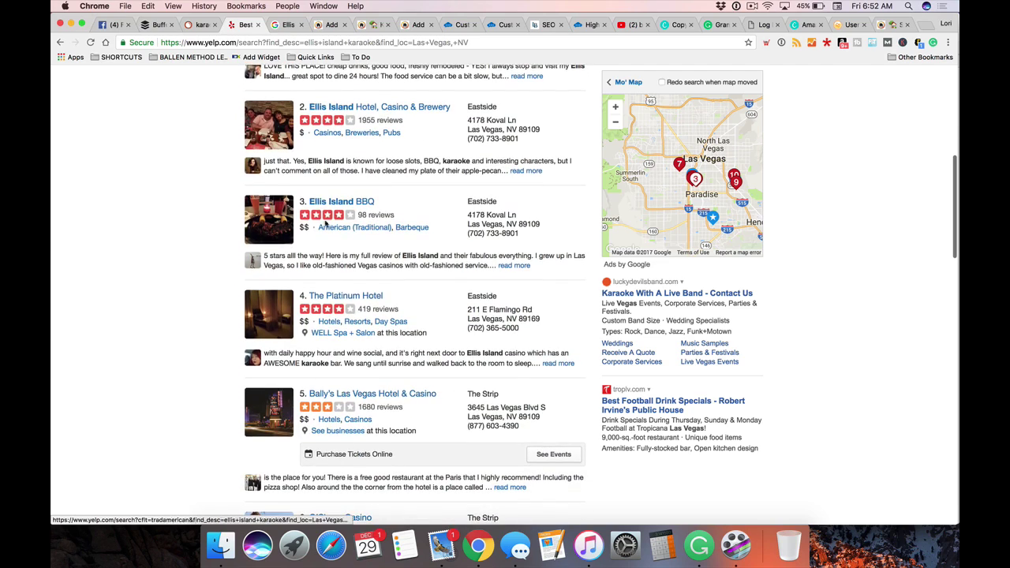
scroll(348, 219, "down", 5)
scroll(357, 213, "up", 6)
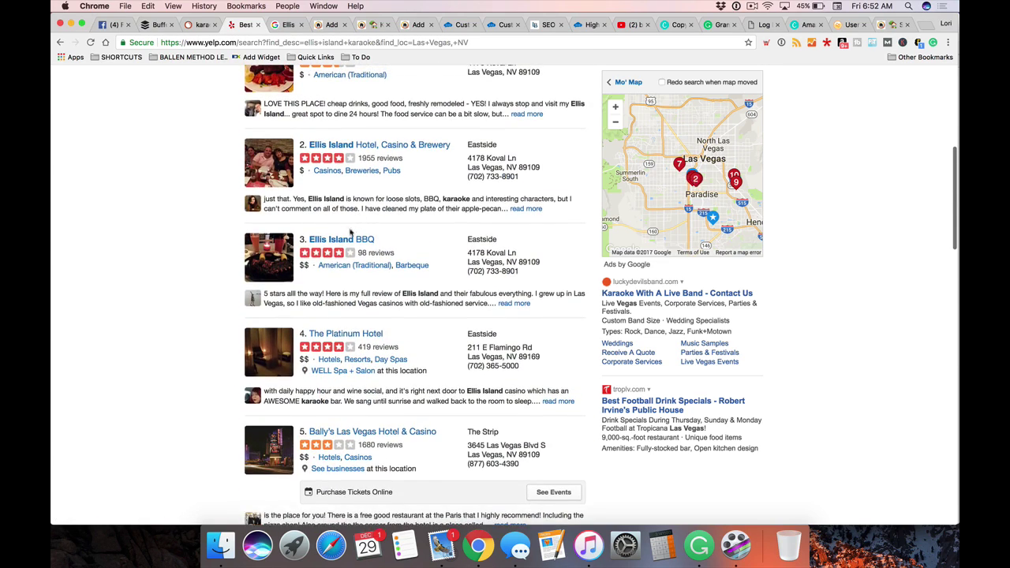
scroll(354, 217, "up", 1)
left_click(359, 195)
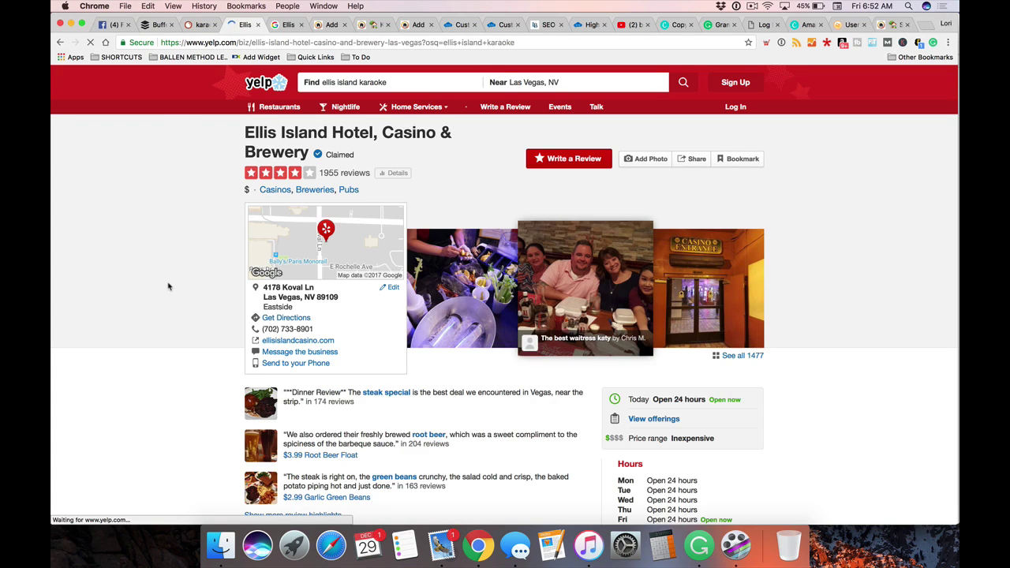
Filter the listing's reviews for 'karaoke' and read through the matching reviews
scroll(170, 285, "down", 2)
scroll(167, 286, "down", 3)
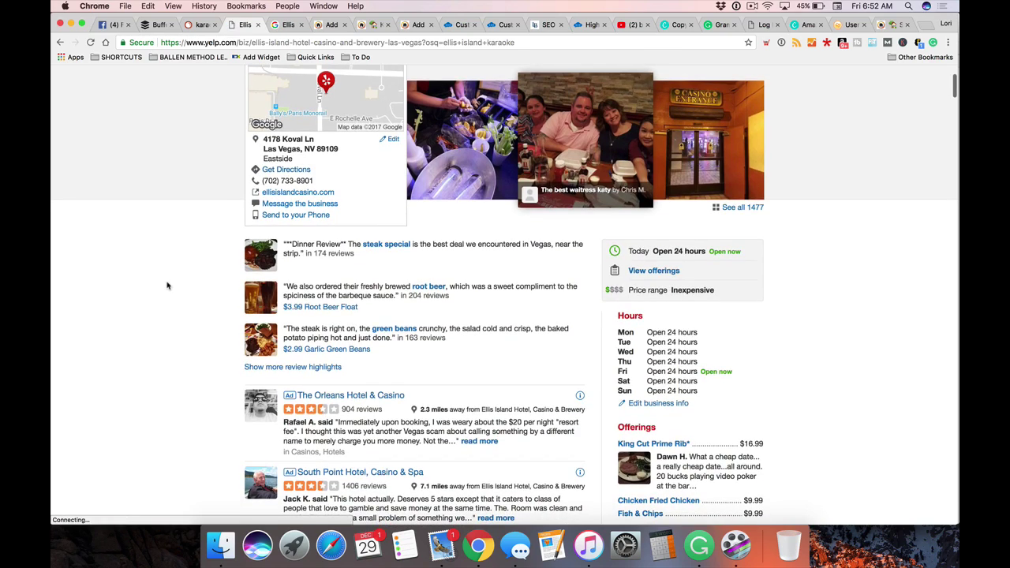
scroll(167, 285, "down", 10)
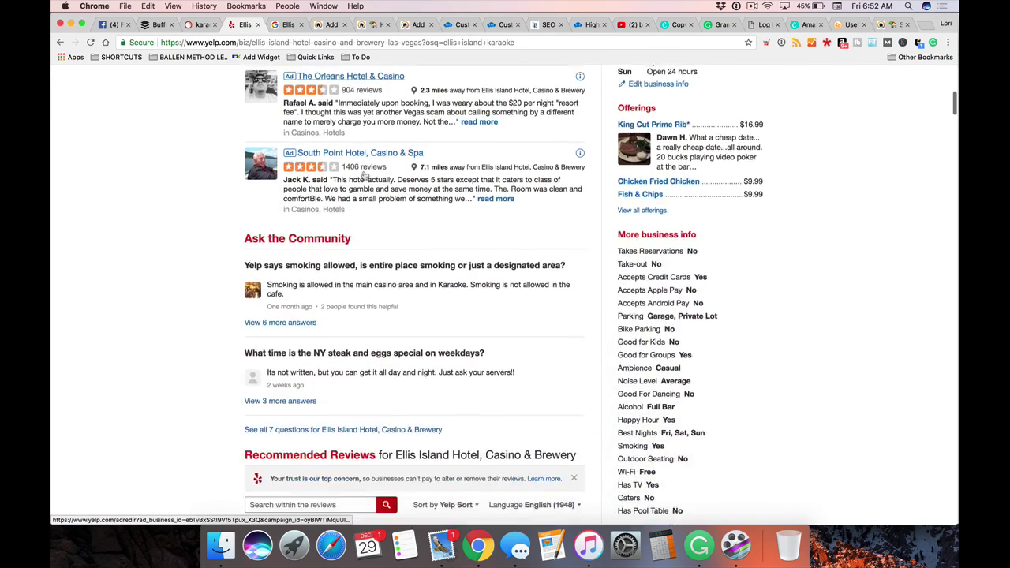
scroll(418, 255, "down", 2)
left_click(317, 215)
type("karaoke")
key("Return")
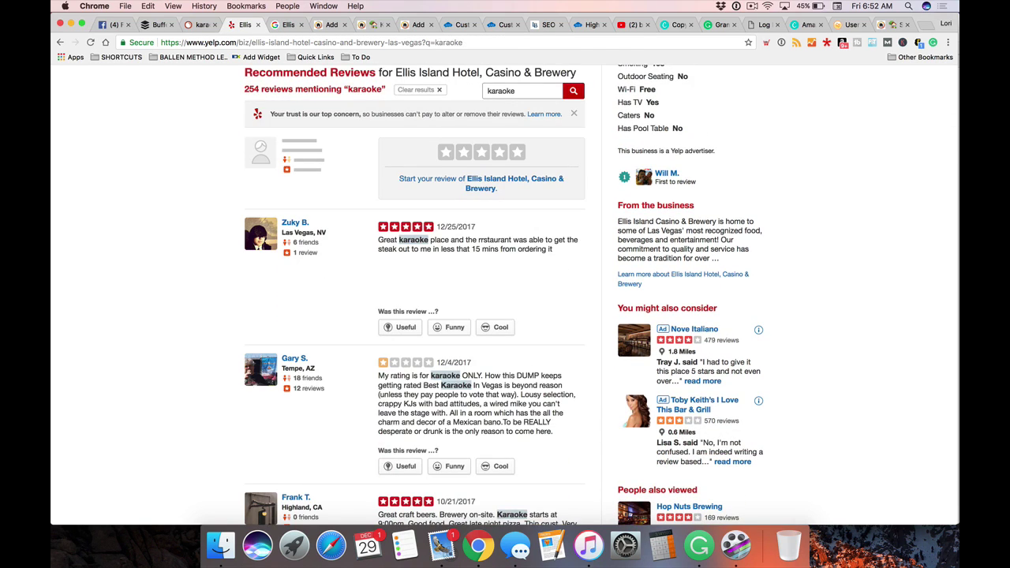
scroll(157, 246, "up", 3)
scroll(156, 247, "down", 3)
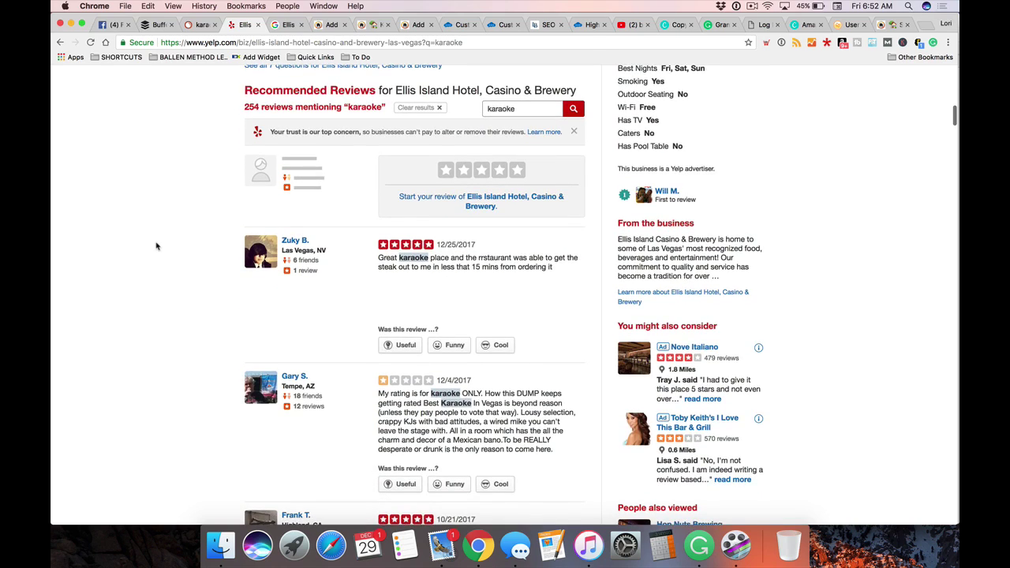
scroll(156, 246, "down", 2)
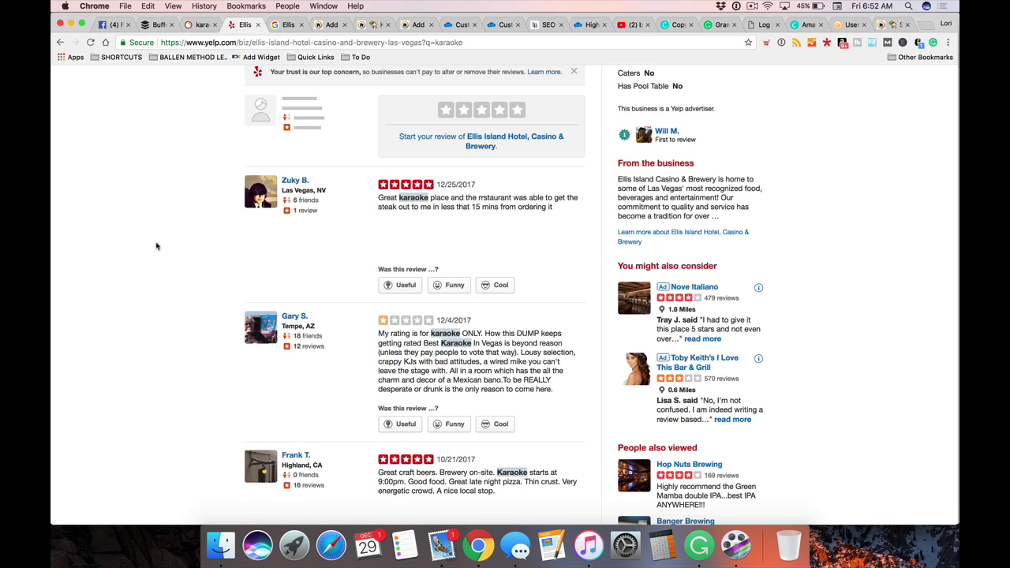
mouse_move(396, 223)
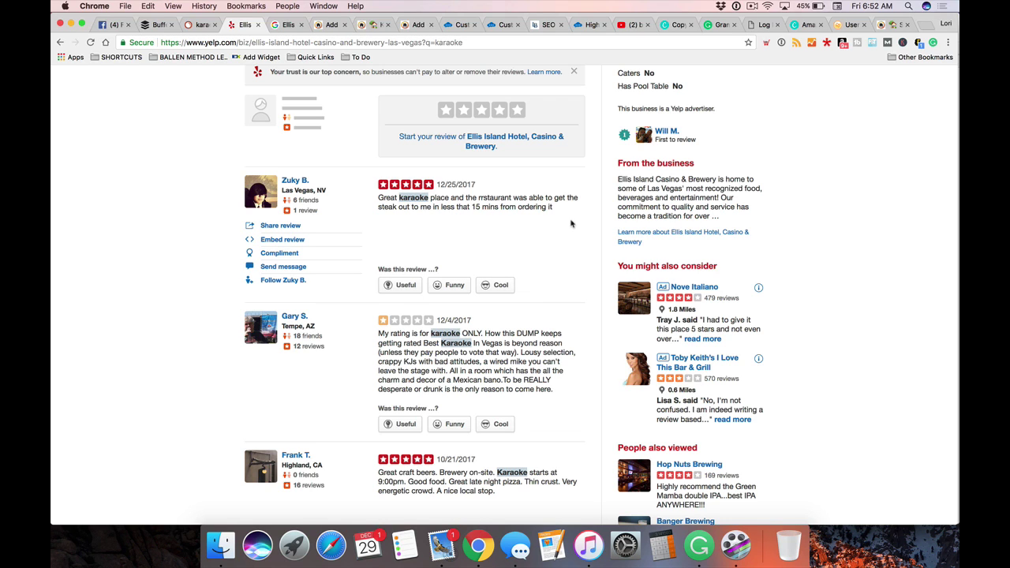
scroll(571, 223, "down", 5)
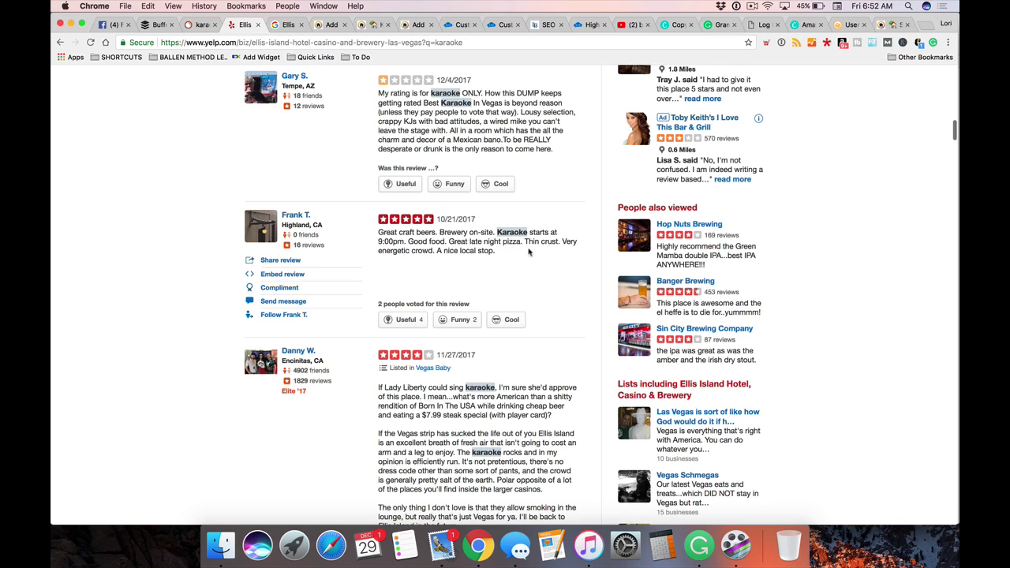
scroll(525, 251, "down", 5)
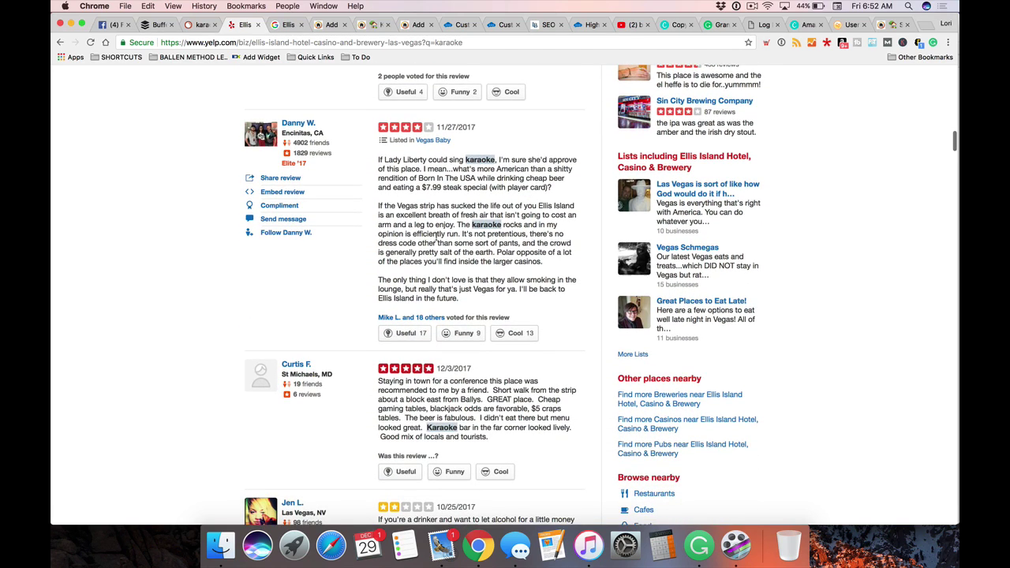
scroll(474, 230, "down", 1)
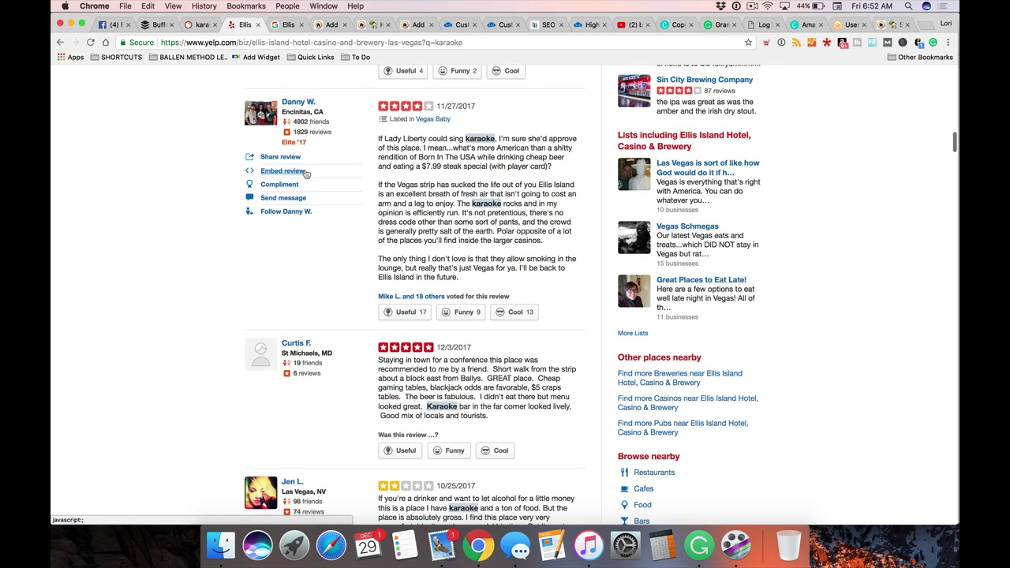
Copy the embed code for the four-star karaoke review and go back to the WordPress draft
left_click(269, 173)
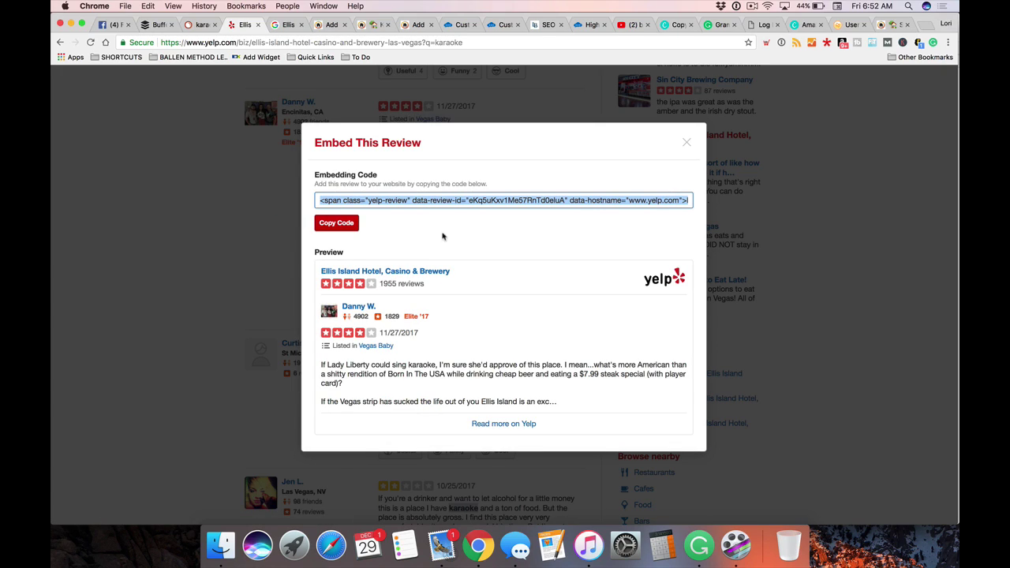
left_click(344, 229)
left_click(327, 25)
scroll(644, 213, "up", 2)
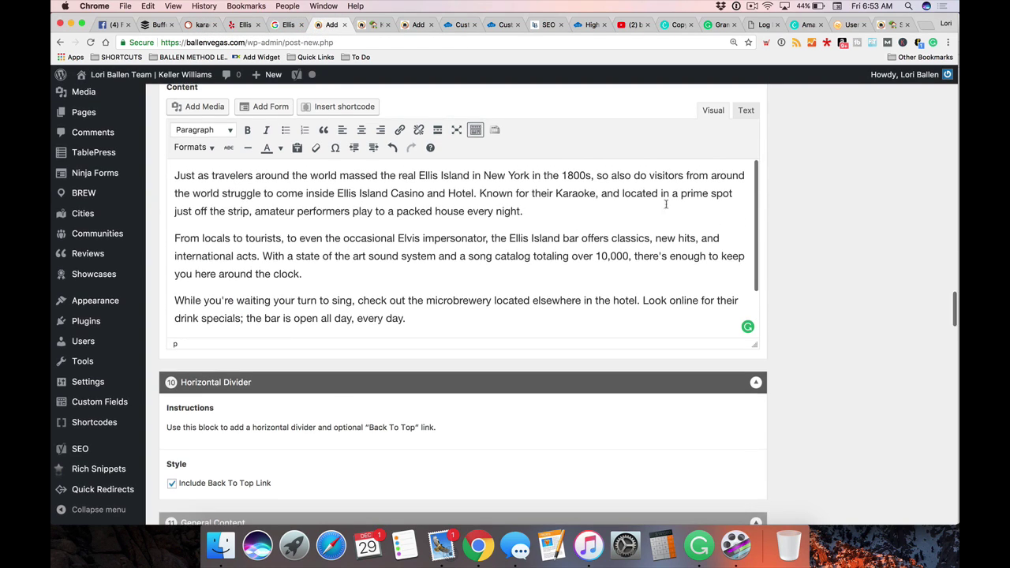
In the HTML view, paste the Yelp review embed code on a new line below the Reviews link
left_click(746, 111)
scroll(412, 245, "down", 1)
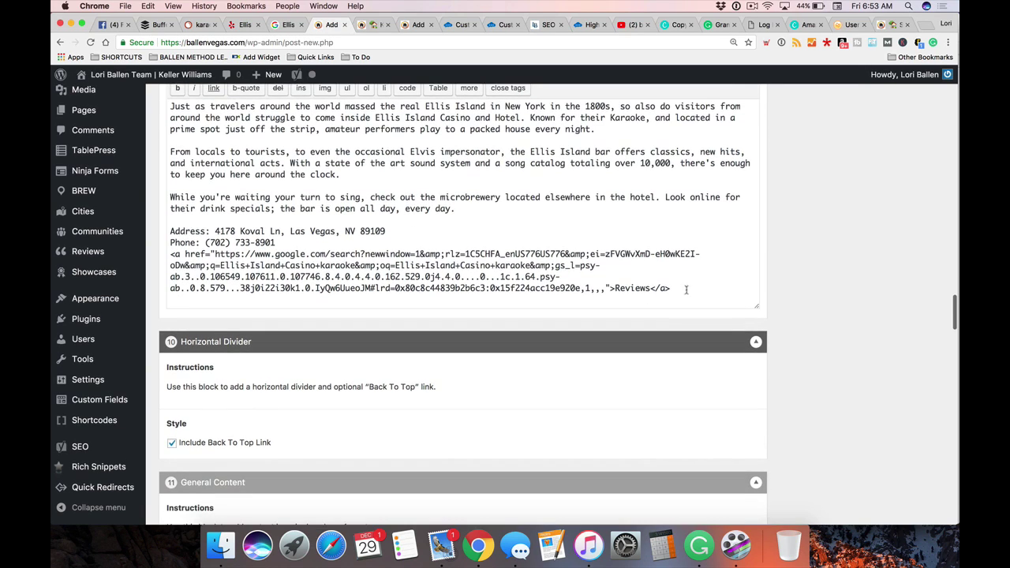
left_click(686, 287)
key("Return")
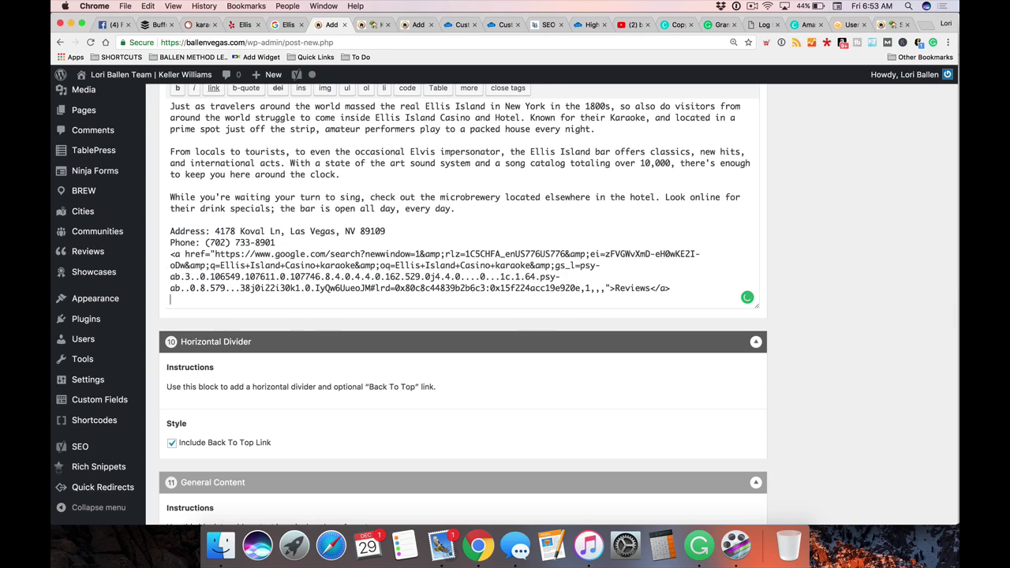
key("Return")
type("<span class=\"yelp-review\" data-review-id=\"eKq5uKxv1Me57RnTd0eluA\" data-hostname=\"www.yelp.com\">Read <a href=\"https://www.yelp.com/user_details?userid=IU86PZPgTDCFwJEuAg2j7g\" rel=\"nofollow noopener\">Danny W.</a>'s <a href=\"https://www.yelp.com/biz/ellis-island-hotel-casino-and-brewery-las-vegas?hrid=eKq5uKxv1Me57RnTd0eluA\" rel=\"nofollow noopener\">review</a> of <a href=\"https://www.yelp.com/biz/EAwh1OmG6t6p3nRaZOW_AA\" rel=\"nofollow noopener\">Ellis Island Hotel, Casino & Brewery</a> on <a href=\"https://www.yelp.com\" rel=\"nofollow noopener\">Yelp</a><script async=\"async\" src=\"https://www.yelp.com/embed/widgets.js\" type=\"text/javascript\"></script></span>")
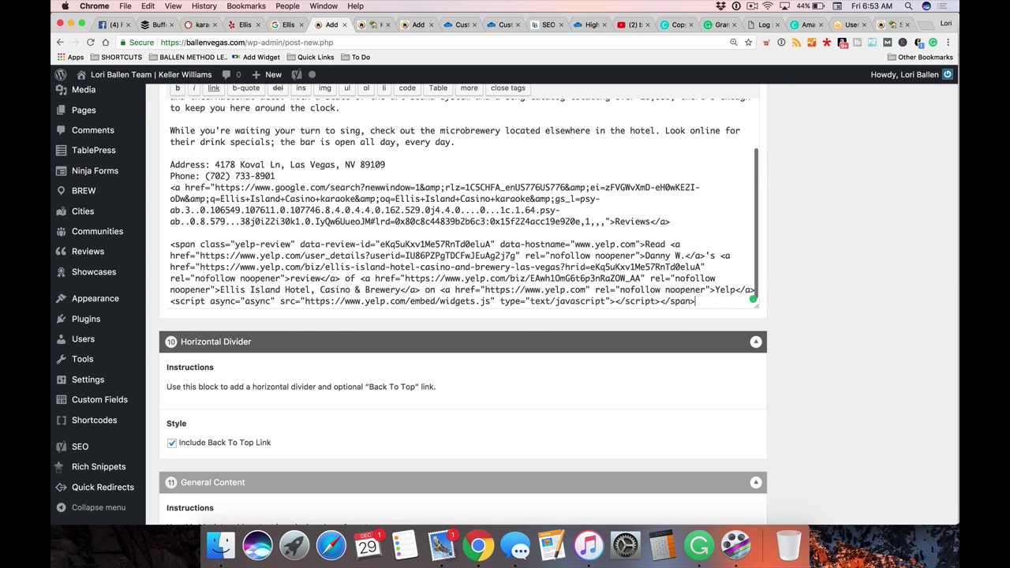
Switch the Ellis Island section back to Visual view and scroll through the rendered content
scroll(853, 252, "up", 3)
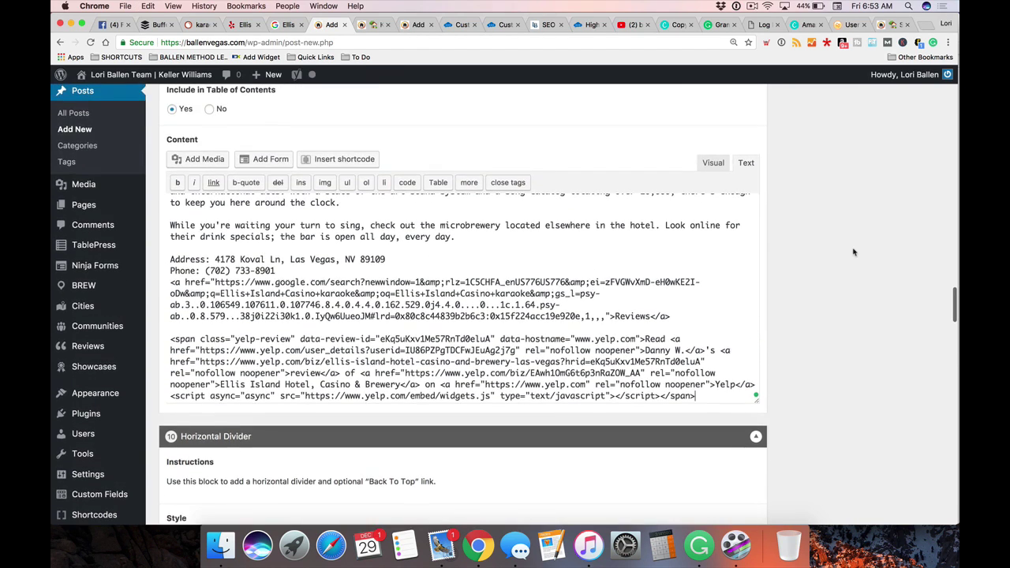
left_click(713, 163)
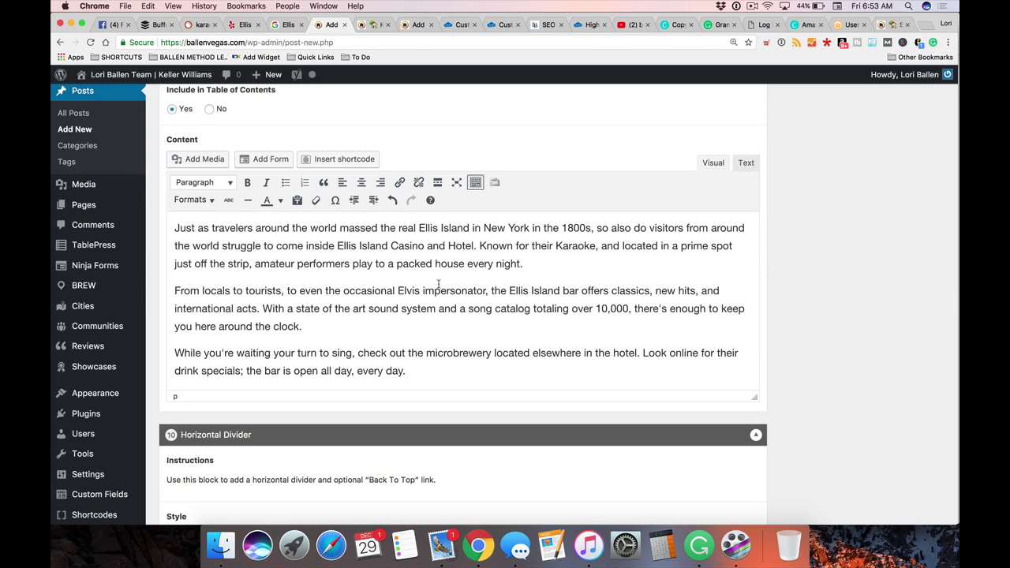
scroll(436, 286, "down", 3)
scroll(378, 288, "down", 1)
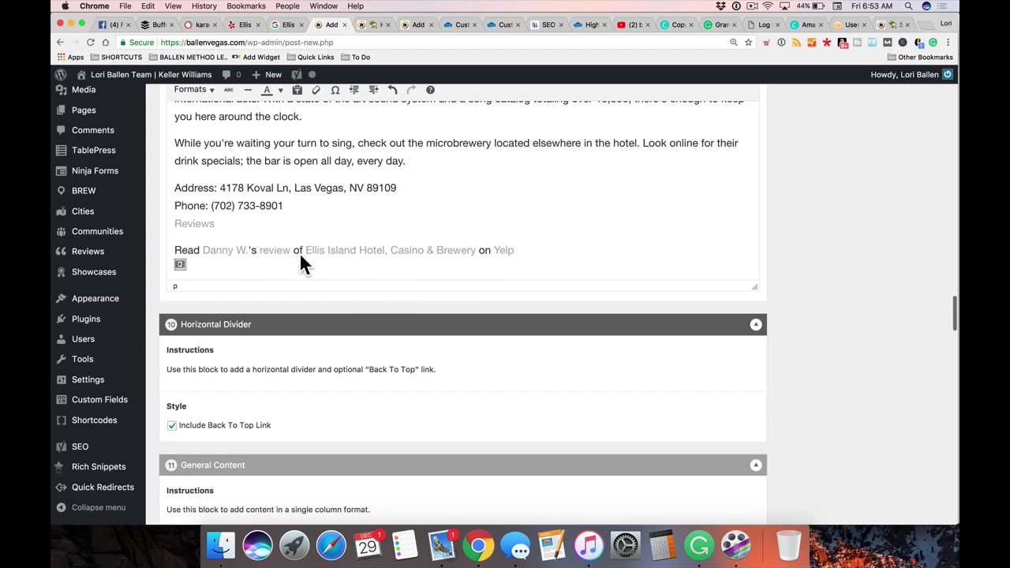
scroll(933, 251, "up", 10)
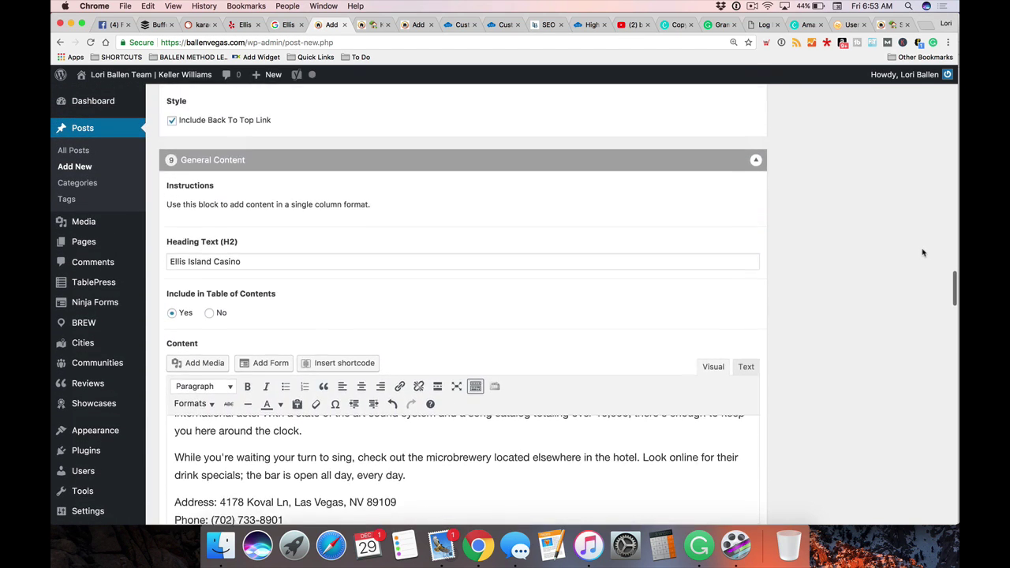
scroll(908, 175, "up", 15)
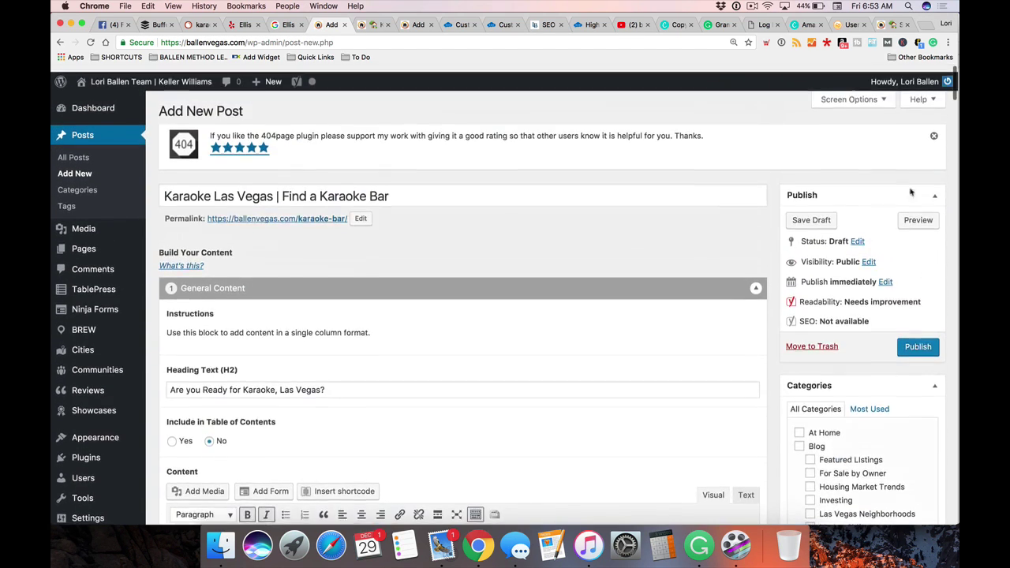
Preview the draft and jump to the Ellis Island Casino section to check its Yelp review
left_click(918, 213)
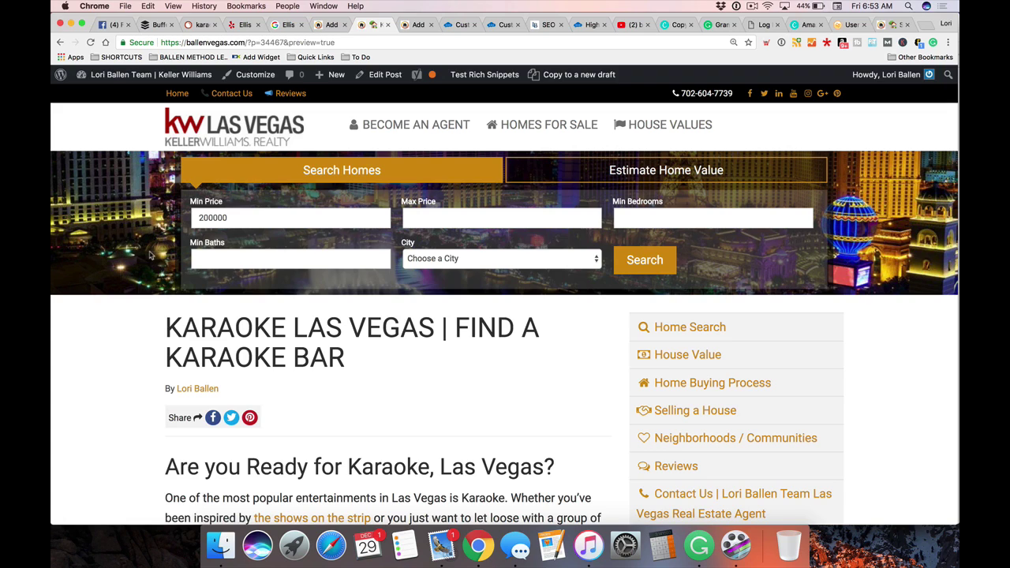
scroll(150, 254, "down", 8)
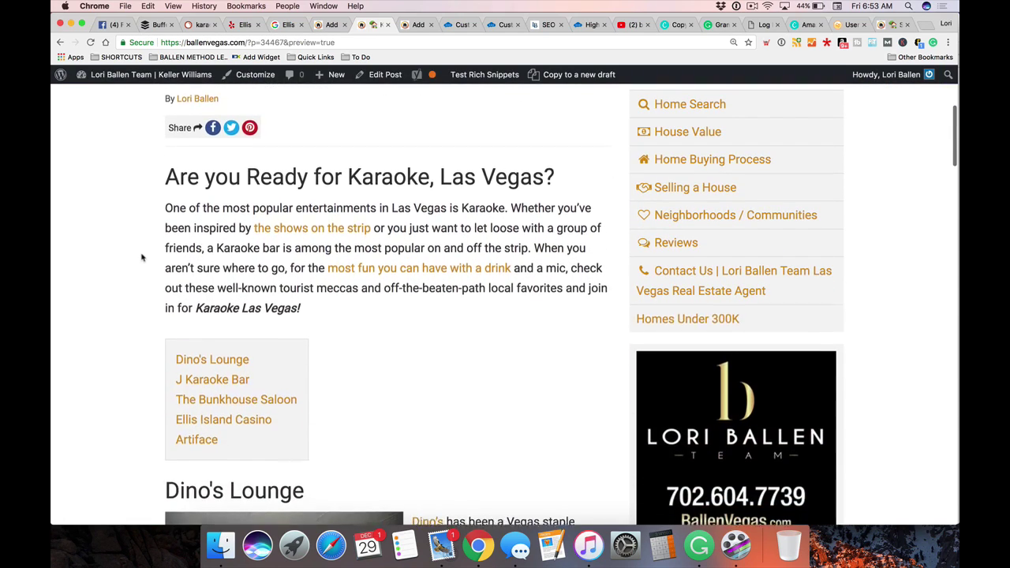
scroll(150, 255, "down", 4)
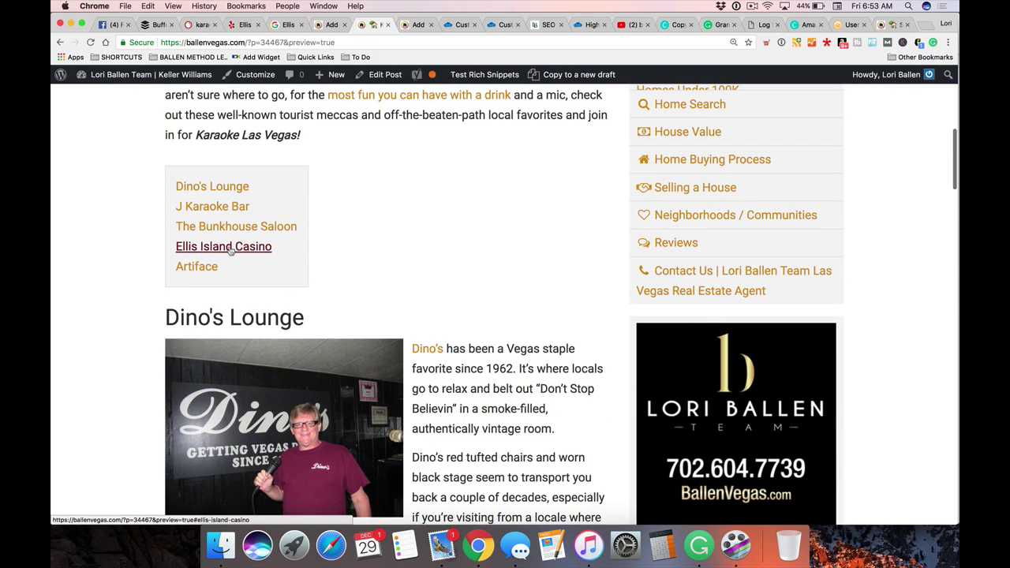
left_click(231, 251)
scroll(235, 347, "down", 5)
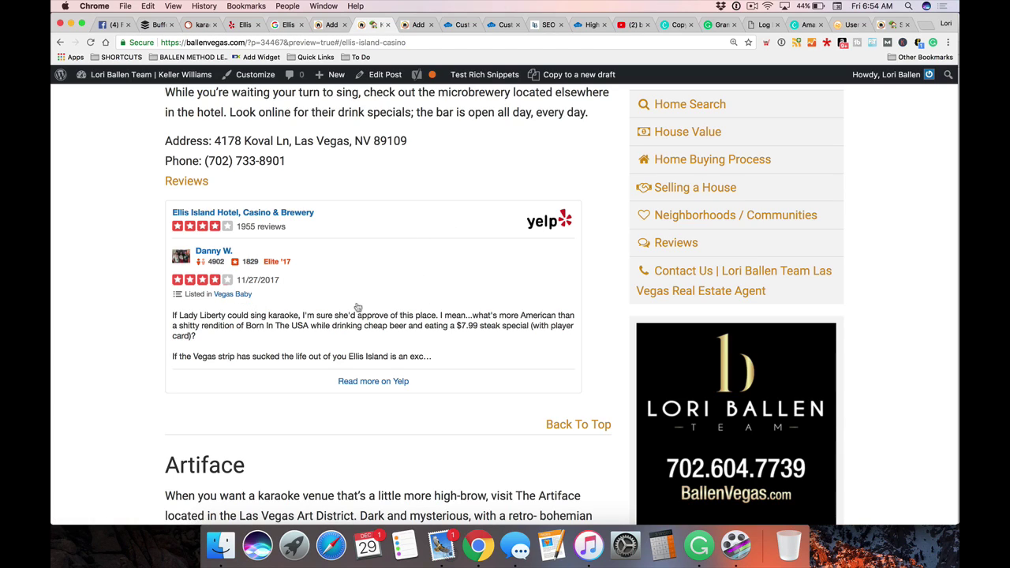
scroll(359, 311, "up", 3)
scroll(367, 331, "down", 2)
scroll(372, 339, "down", 2)
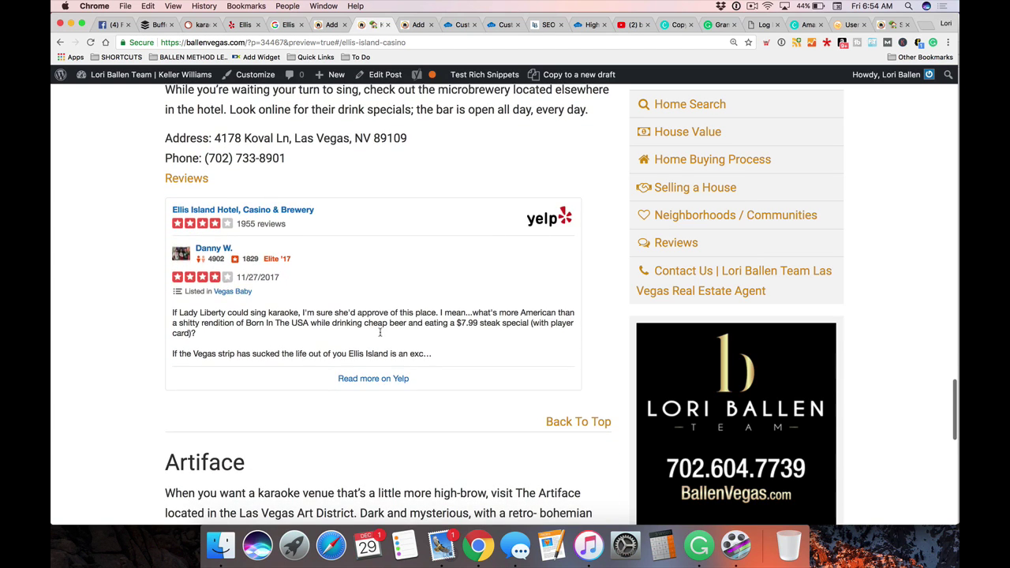
scroll(379, 329, "down", 1)
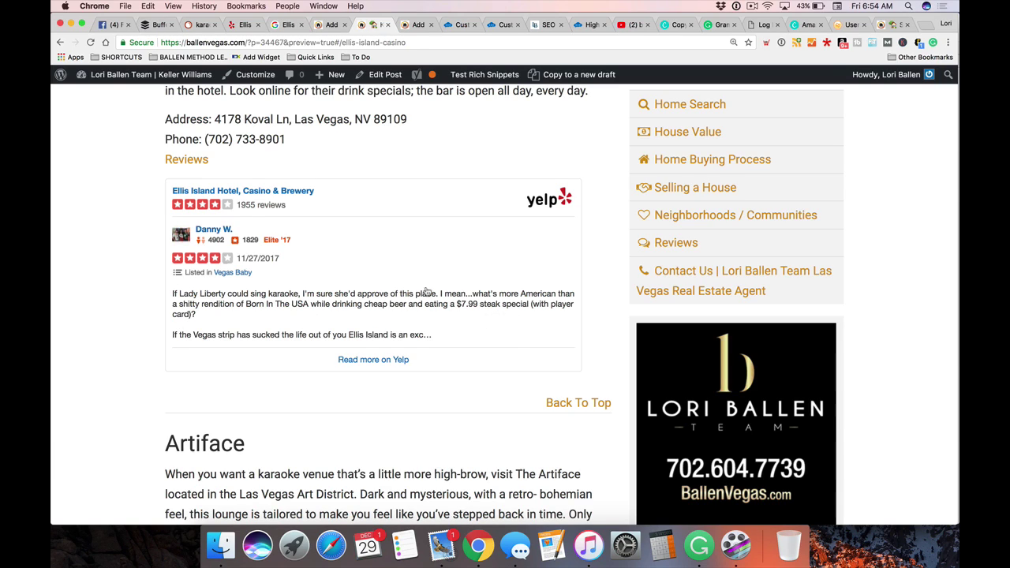
scroll(426, 293, "down", 10)
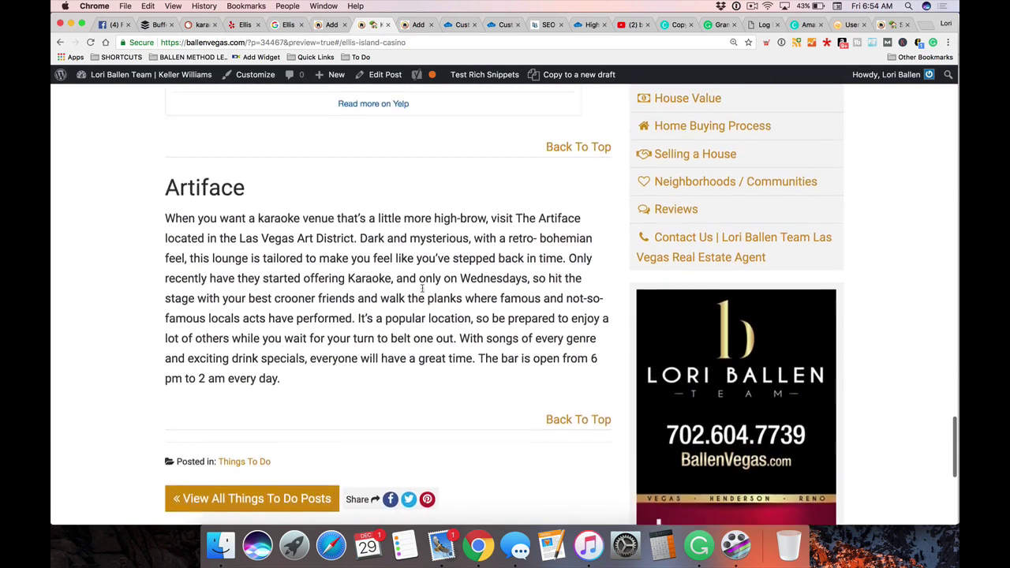
scroll(424, 293, "up", 10)
Back in the editor, put the cursor in the Ellis Island Casino text, then open the Google Ellis tab
left_click(336, 24)
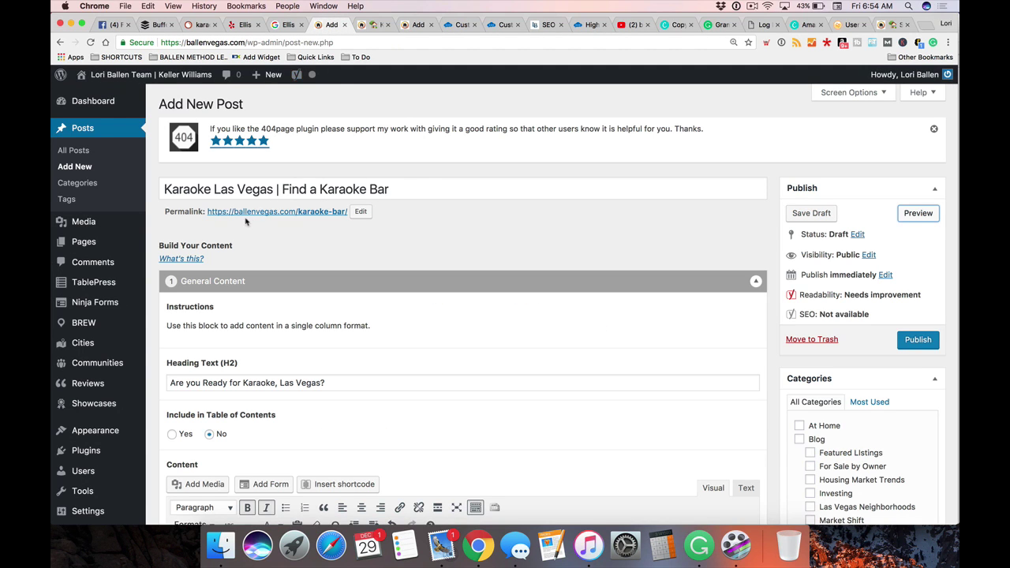
scroll(246, 222, "down", 20)
scroll(250, 224, "down", 15)
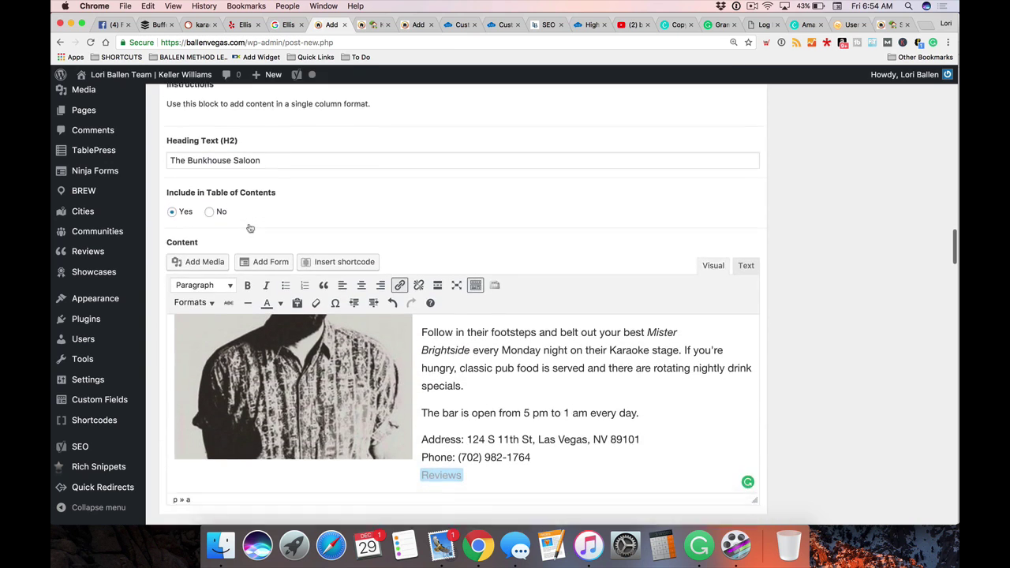
scroll(250, 228, "down", 10)
scroll(250, 229, "down", 5)
scroll(202, 269, "up", 5)
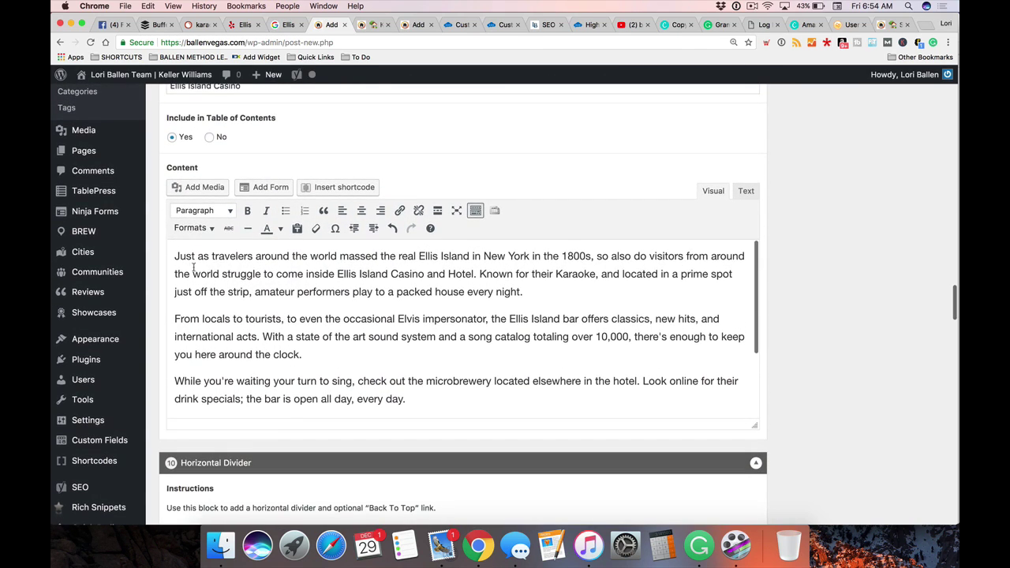
left_click(176, 256)
scroll(205, 260, "down", 1)
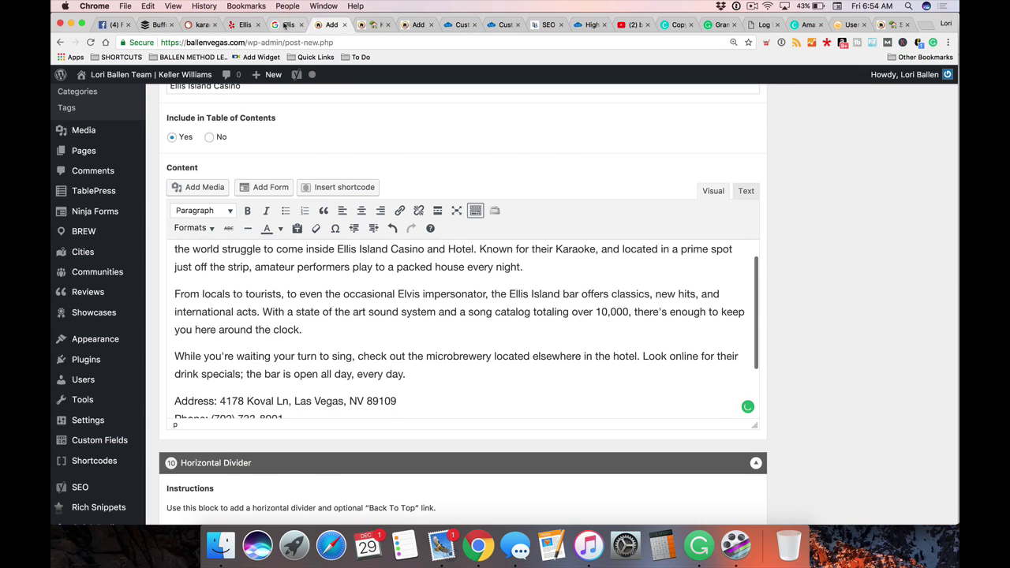
left_click(285, 25)
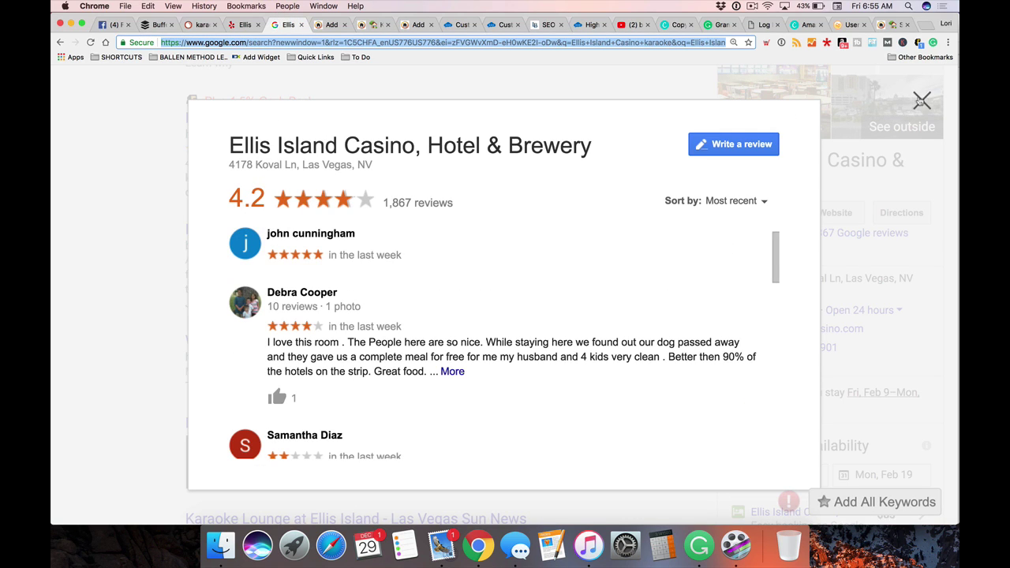
Close the reviews overlay and search Google for Ellis Island karaoke, dropping 'Casino' from the query
left_click(922, 101)
scroll(473, 237, "up", 5)
left_click(271, 100)
left_click(349, 103)
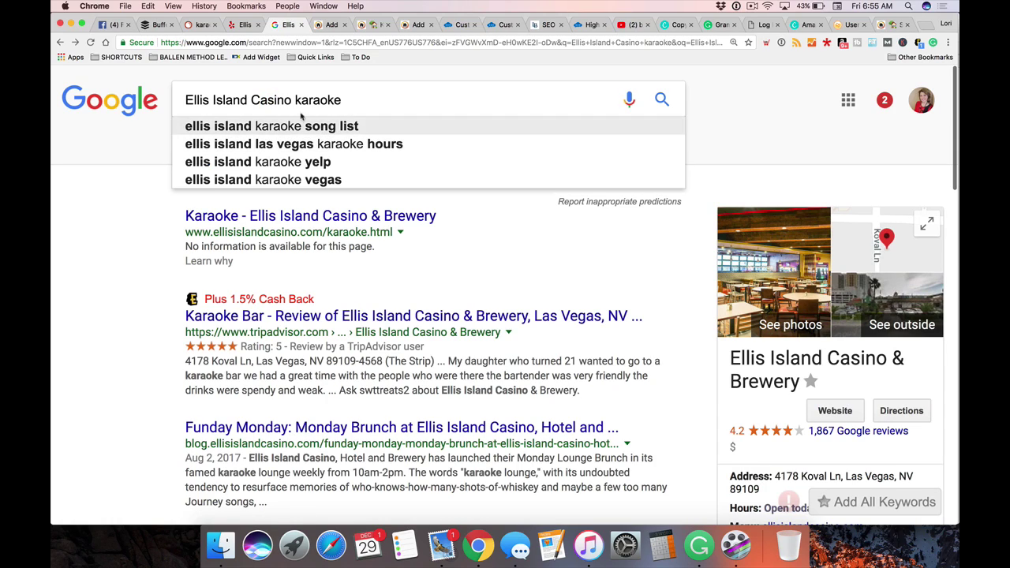
left_click_drag(293, 100, 251, 101)
key("BackSpace")
key("BackSpace")
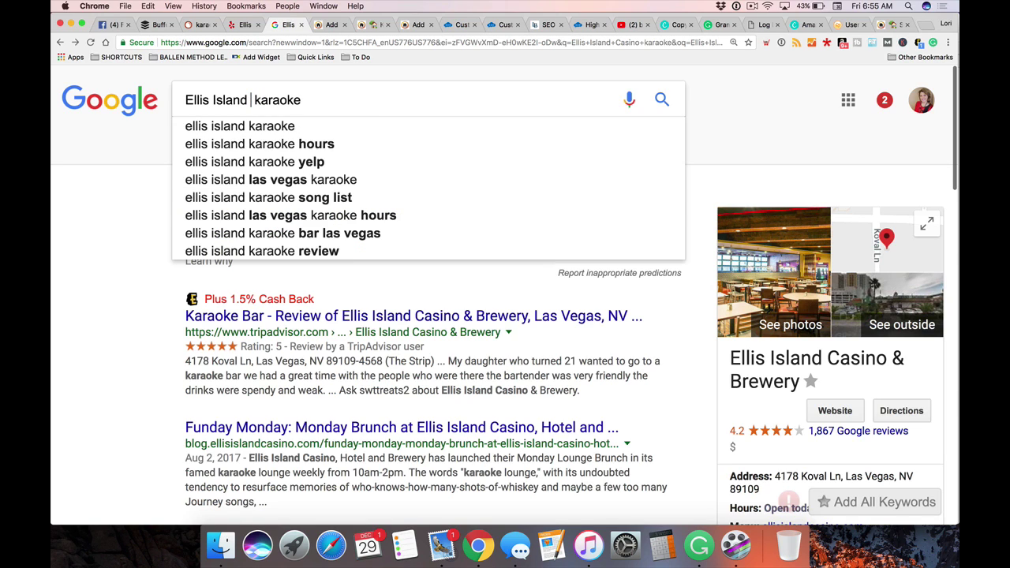
key("Return")
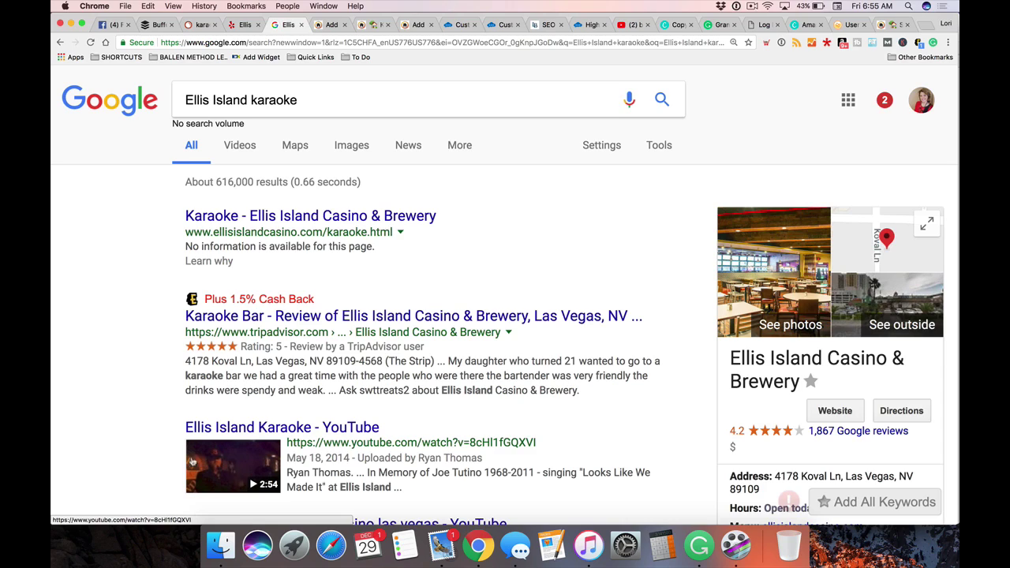
scroll(92, 365, "down", 3)
scroll(92, 364, "down", 5)
scroll(92, 365, "down", 3)
Open the 'Ellis Island Karaoke' YouTube video from the Google results
left_click(238, 204)
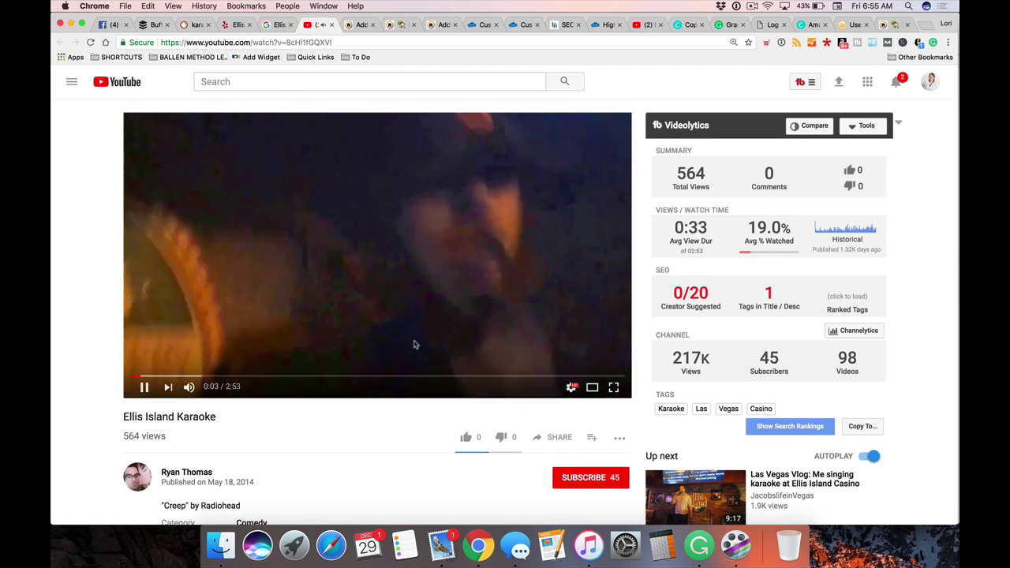
scroll(412, 345, "down", 5)
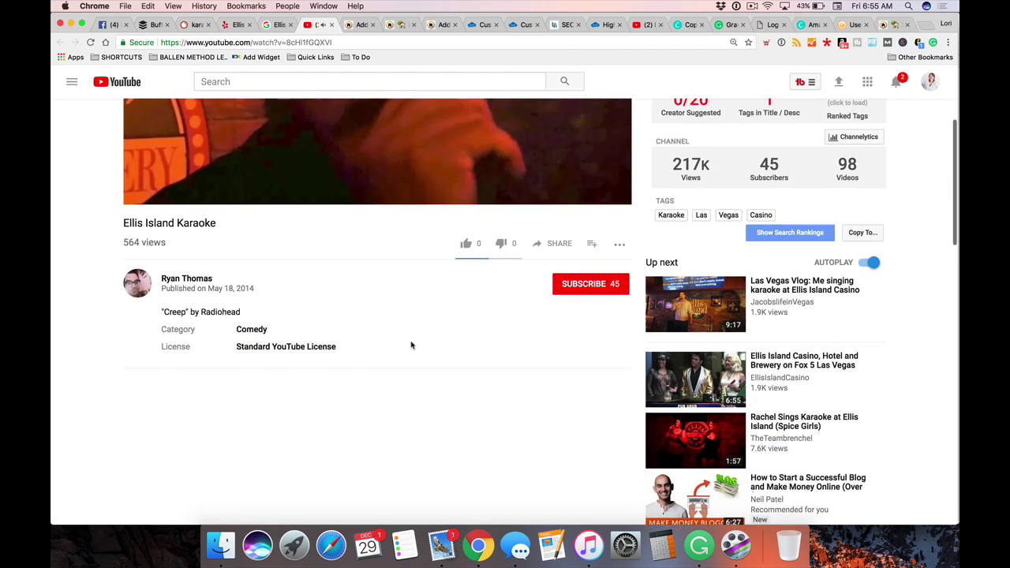
scroll(410, 344, "up", 5)
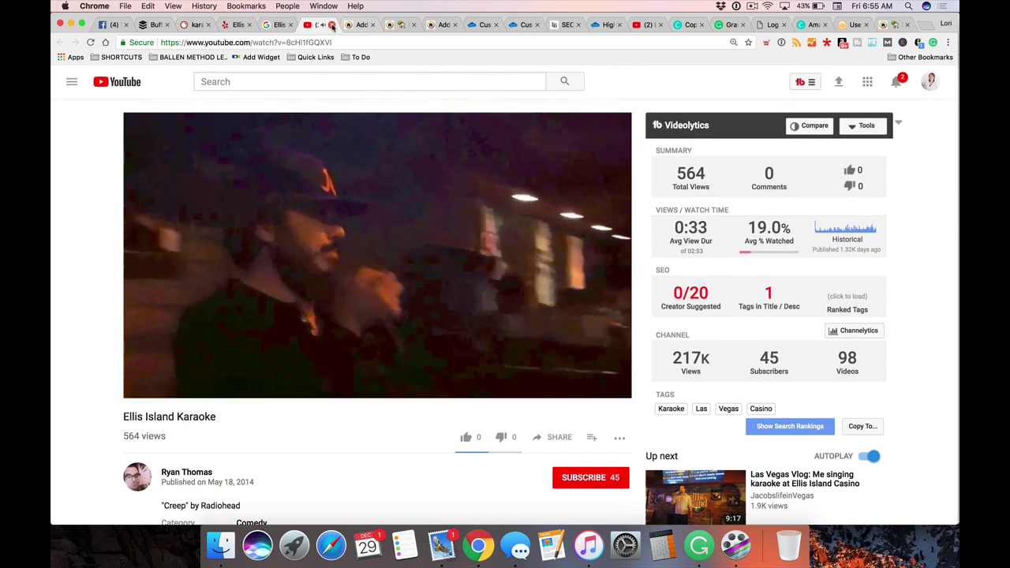
Search YouTube for 'ellis island karaoke' and scroll through the results
left_click(266, 83)
type("ellis")
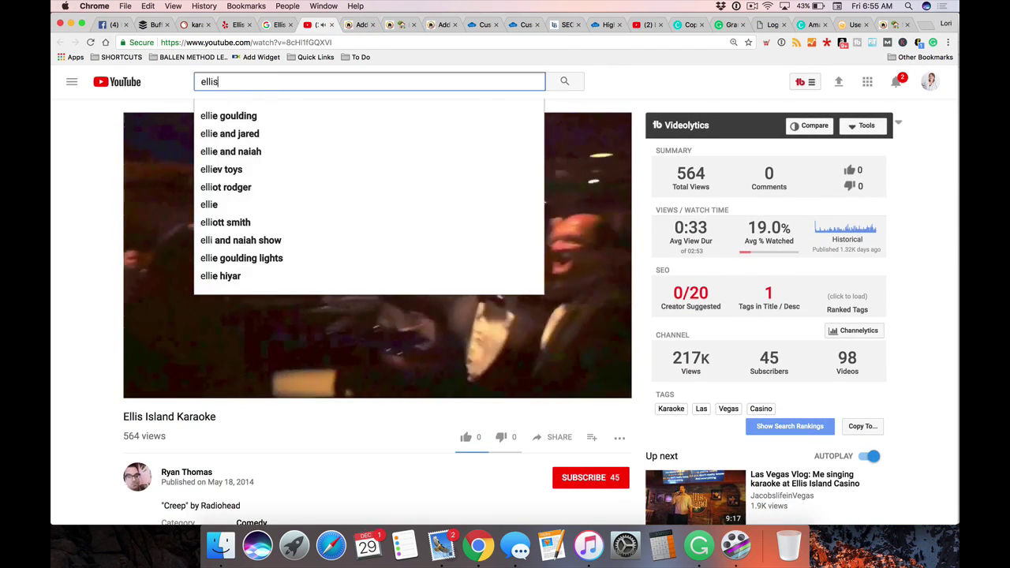
type(" island karaok")
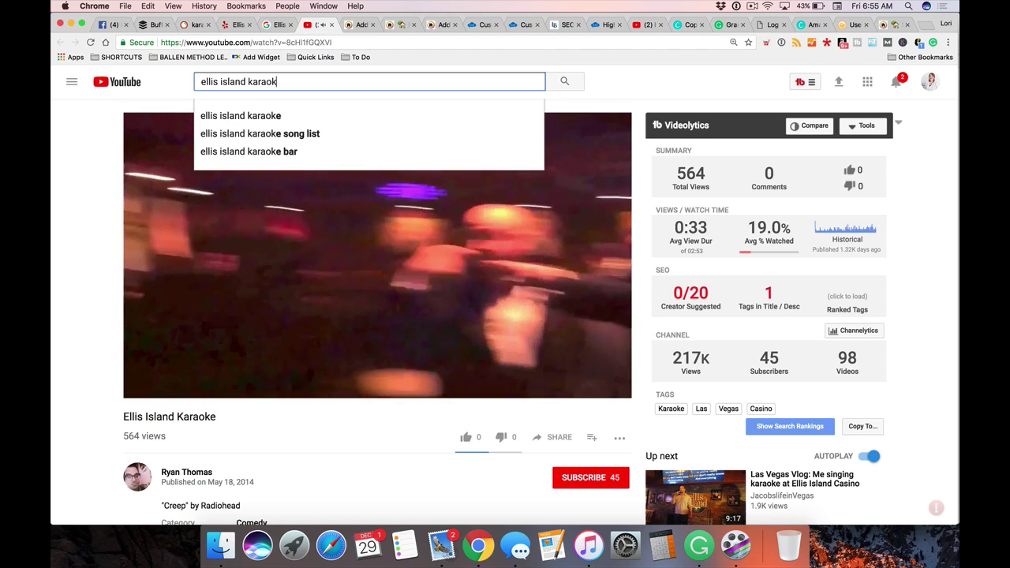
type("e")
key("Return")
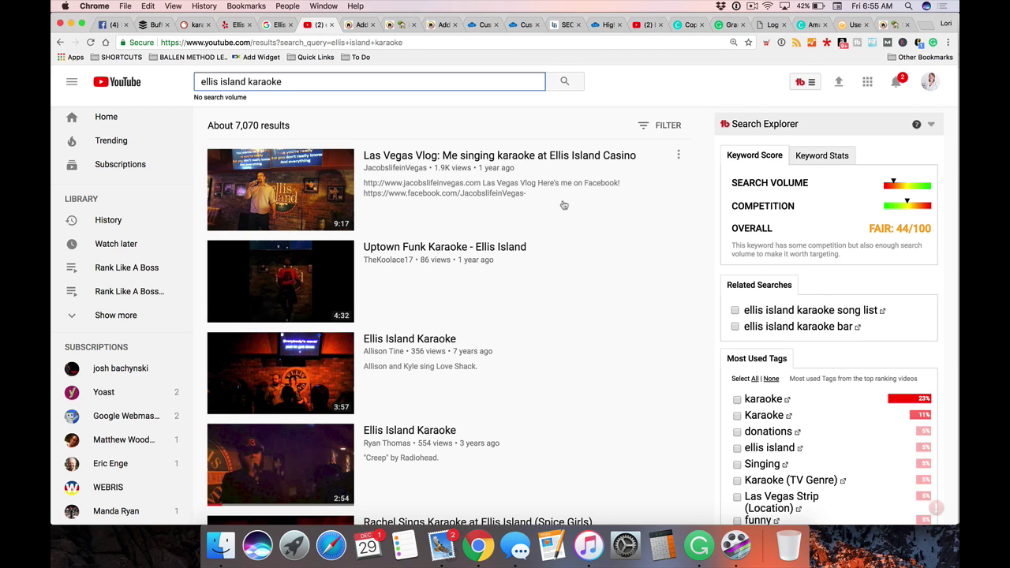
scroll(564, 205, "down", 10)
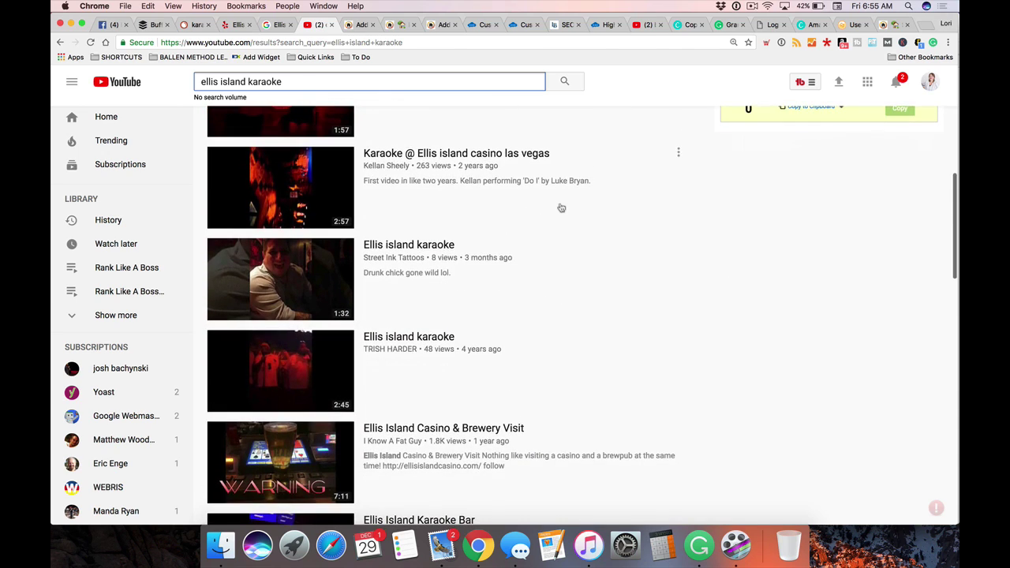
scroll(561, 207, "down", 4)
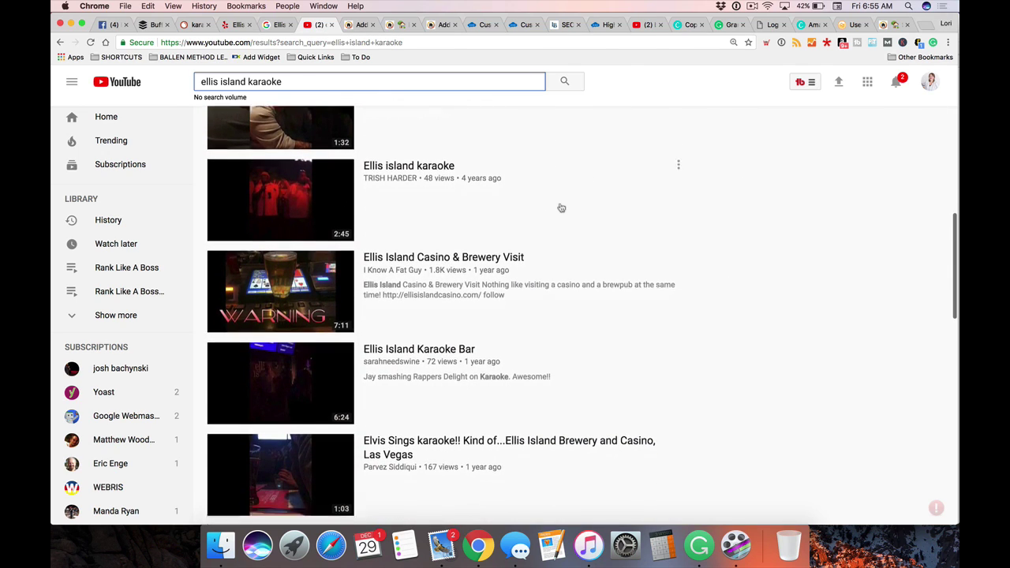
scroll(561, 208, "down", 4)
scroll(562, 208, "down", 8)
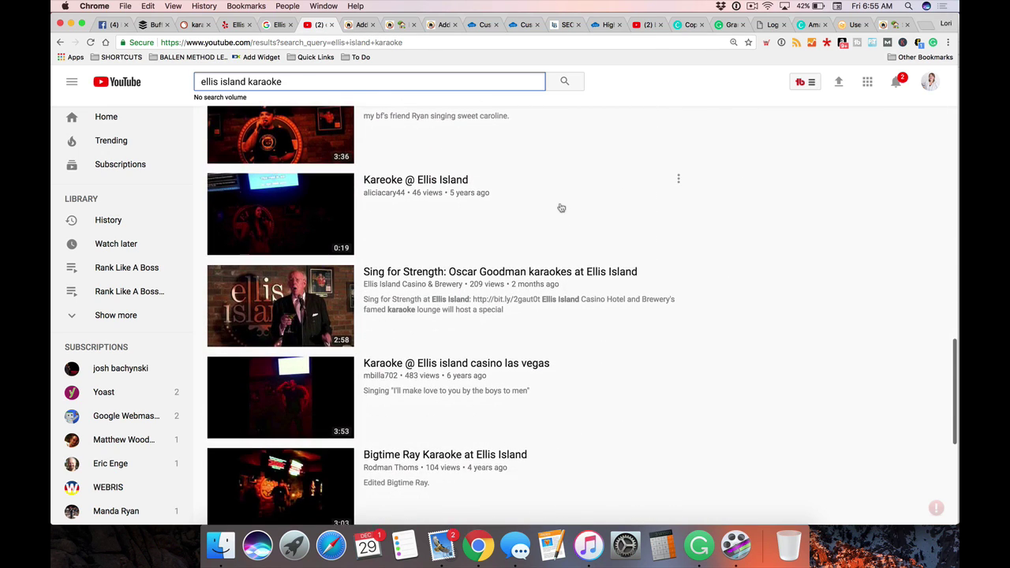
scroll(561, 207, "down", 2)
scroll(561, 207, "down", 1)
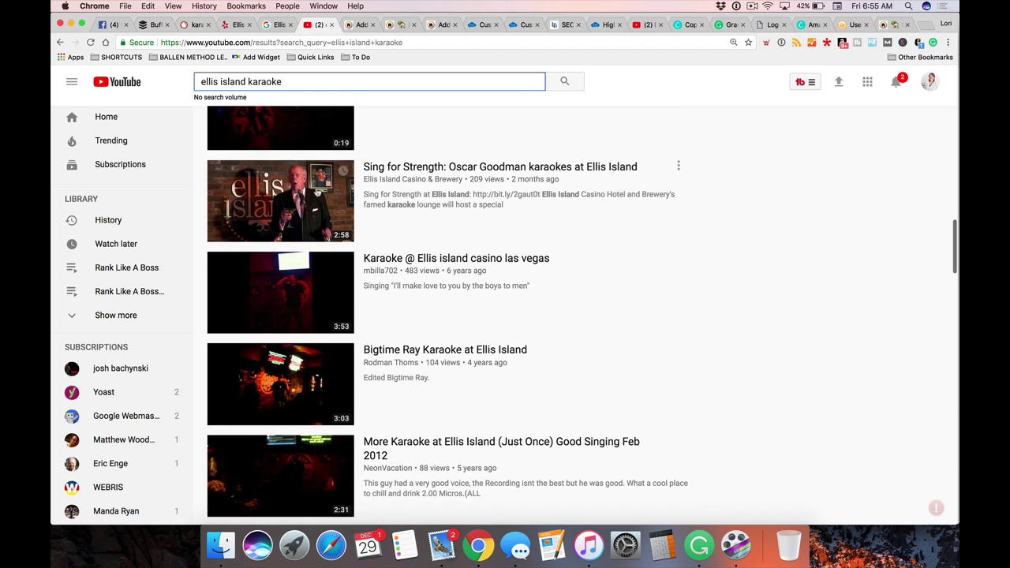
Open 'Sing for Strength: Oscar Goodman karaokes at Ellis Island', skip ahead and pause at 1:22
left_click(427, 169)
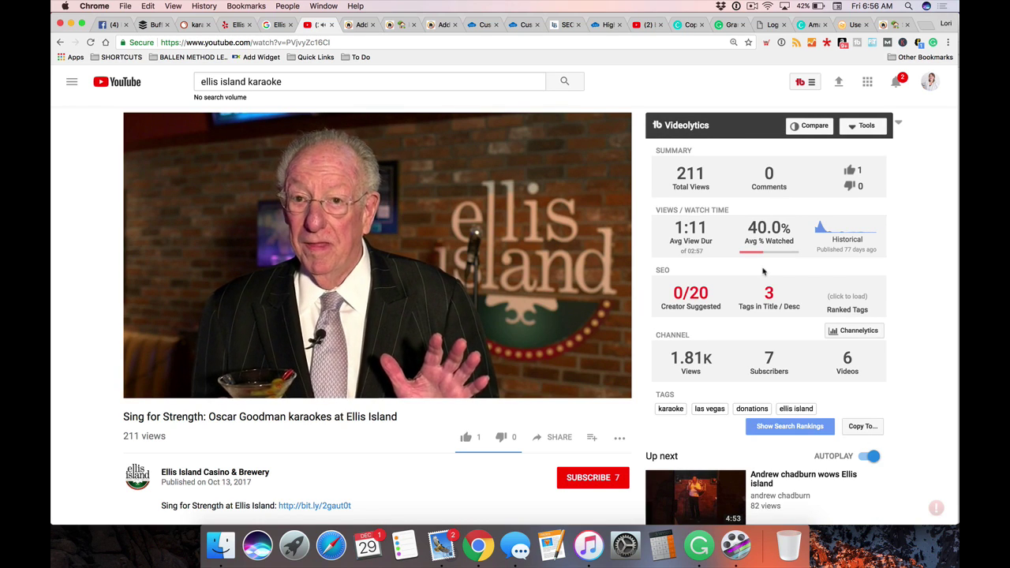
key("F12")
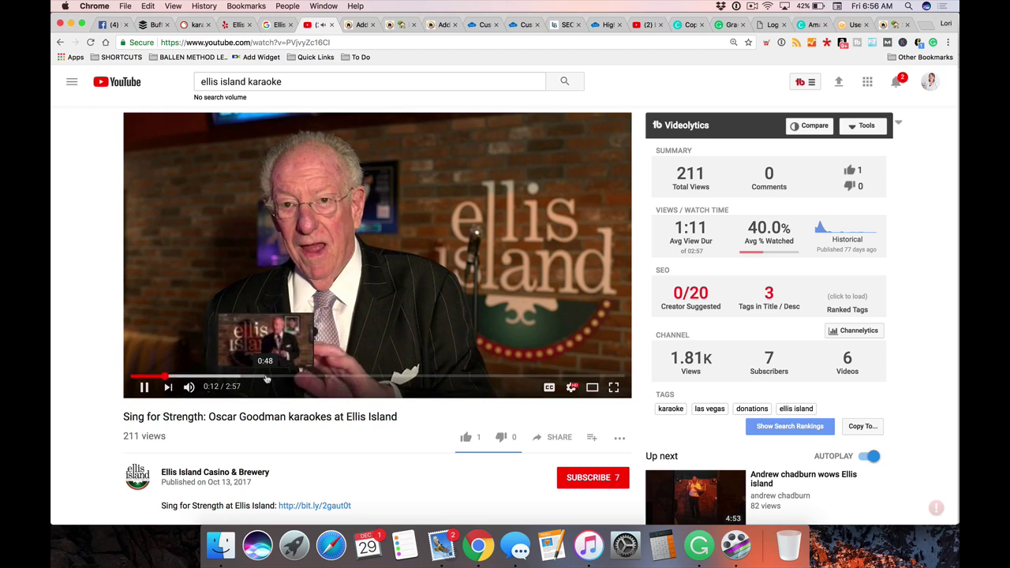
left_click(267, 380)
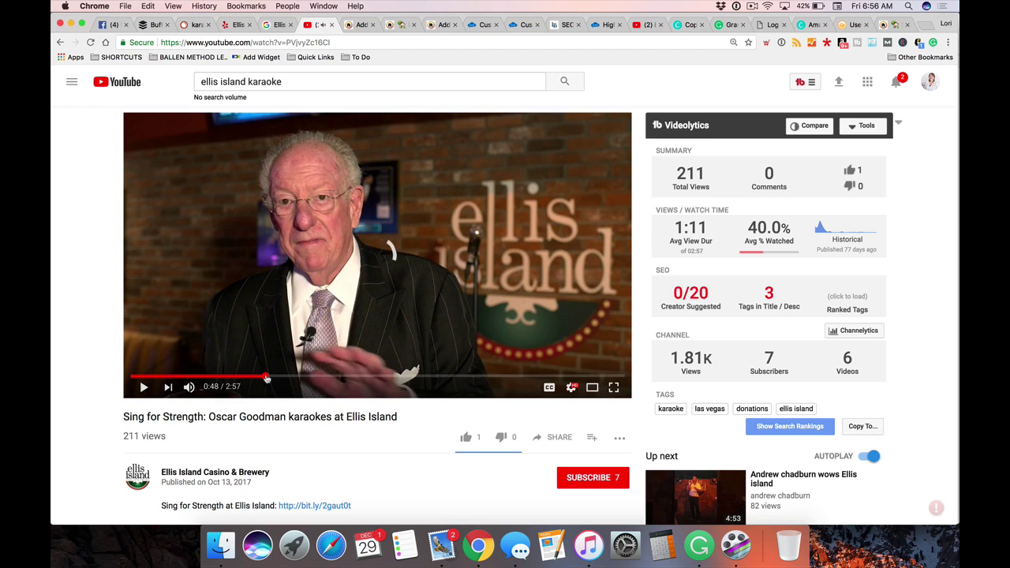
left_click(351, 379)
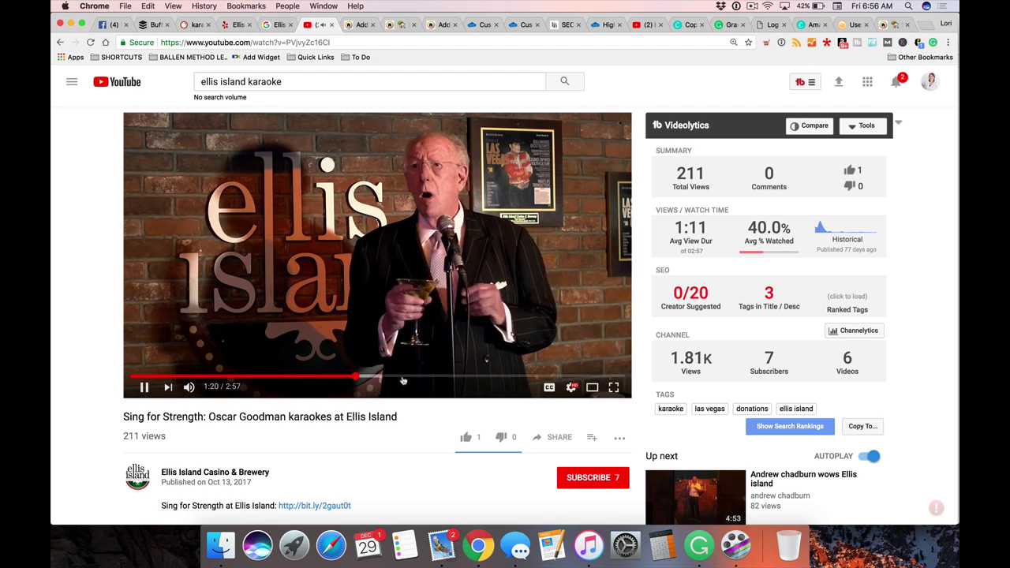
left_click(144, 387)
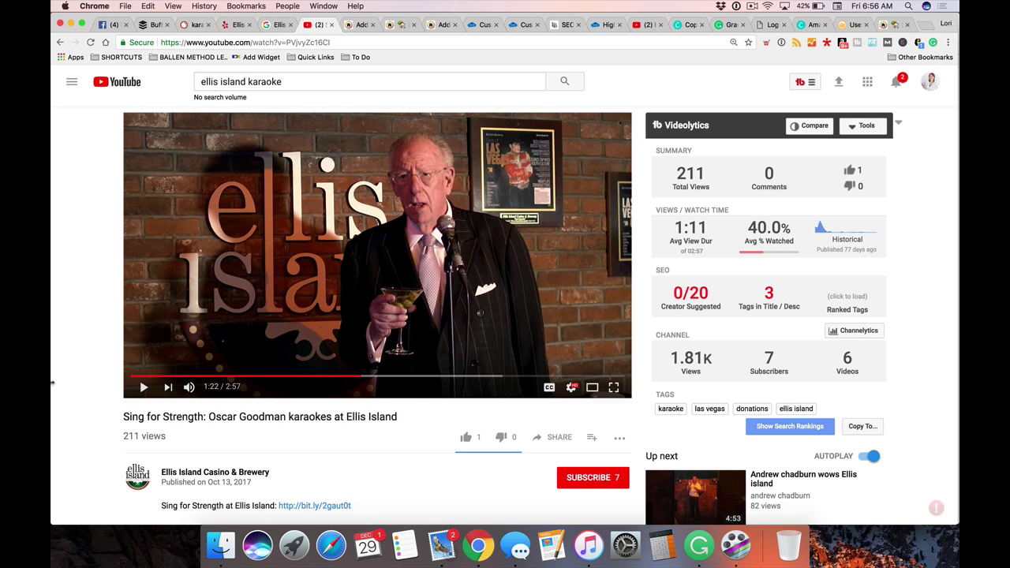
scroll(52, 383, "down", 3)
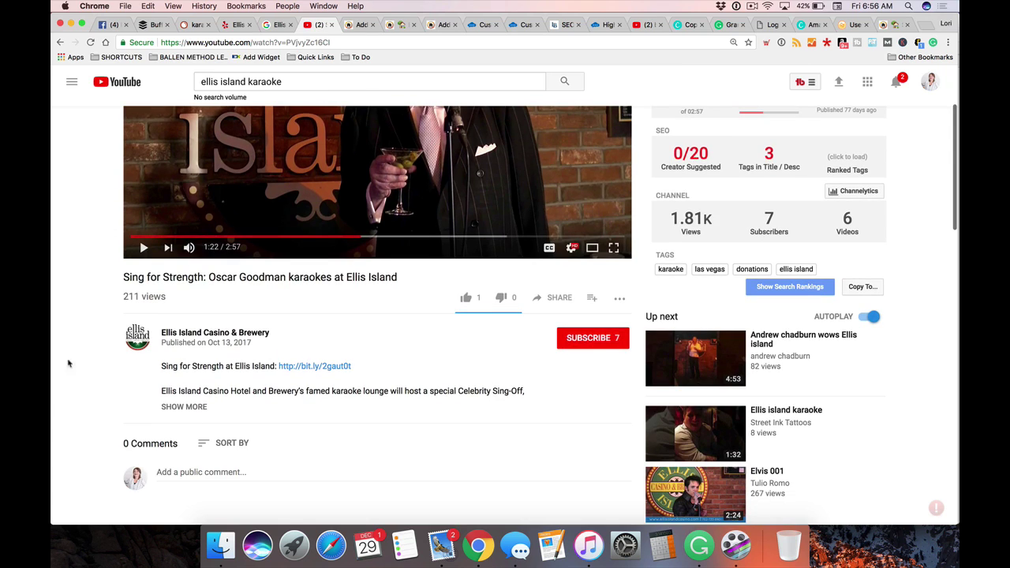
scroll(71, 332, "up", 3)
scroll(84, 318, "down", 2)
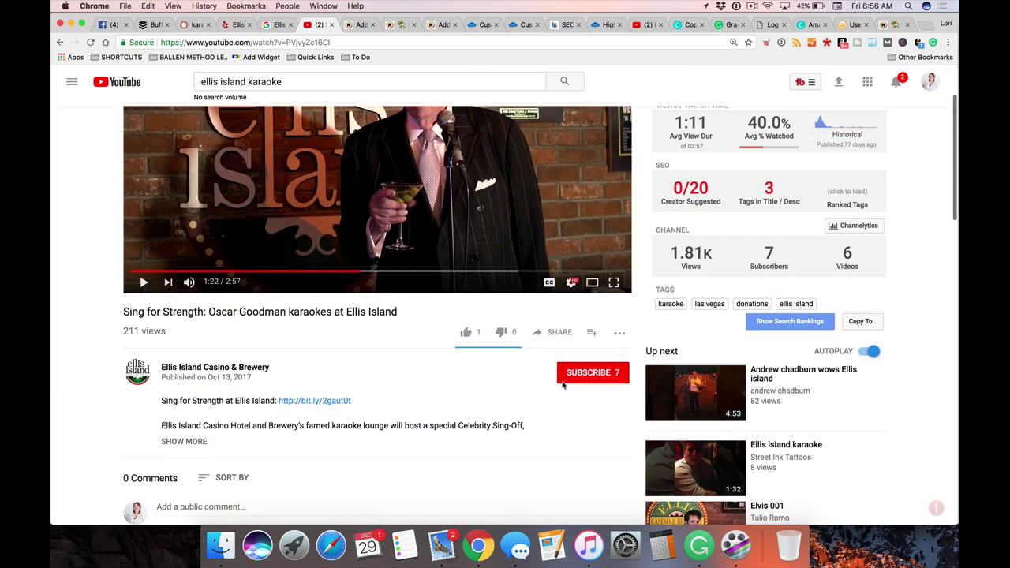
Select the video's iframe embed code with suggested videos and title/player actions turned off
left_click(555, 332)
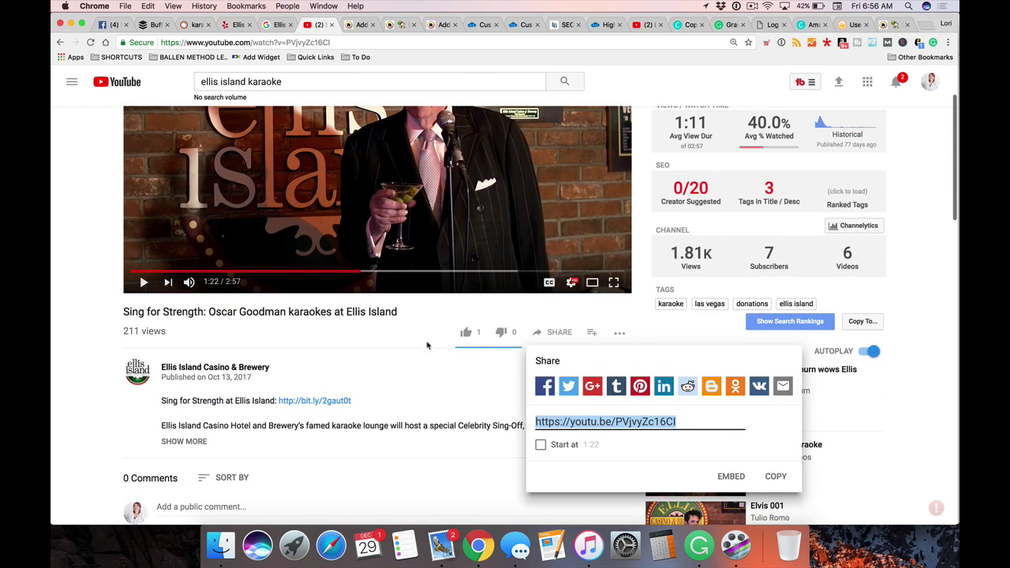
left_click_drag(692, 421, 533, 420)
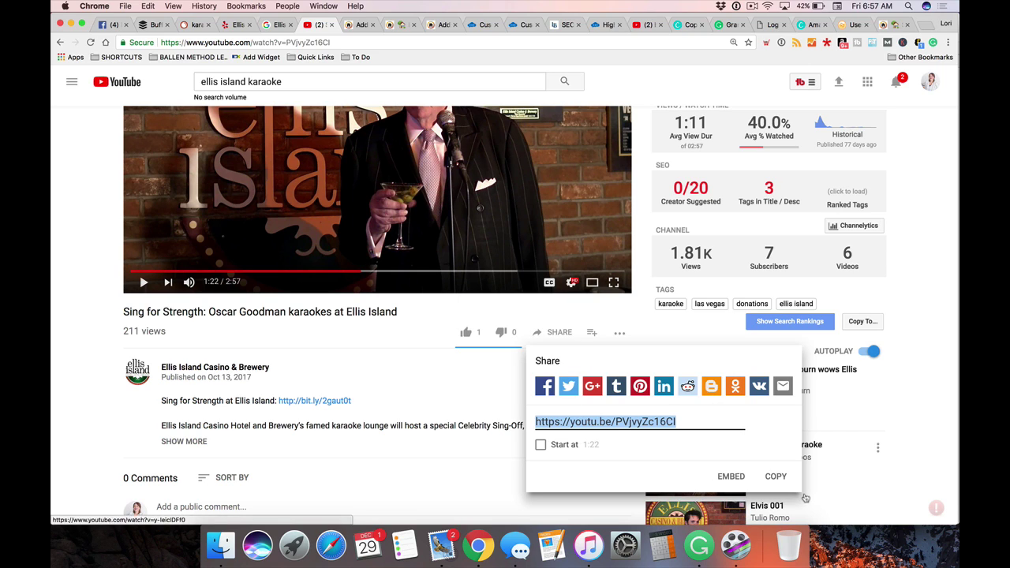
left_click(732, 478)
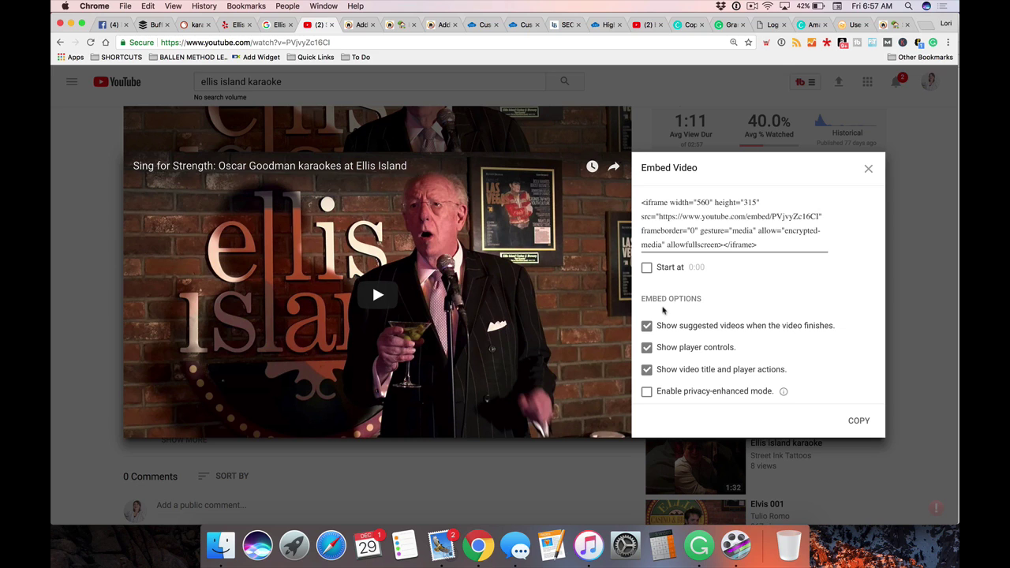
left_click(647, 326)
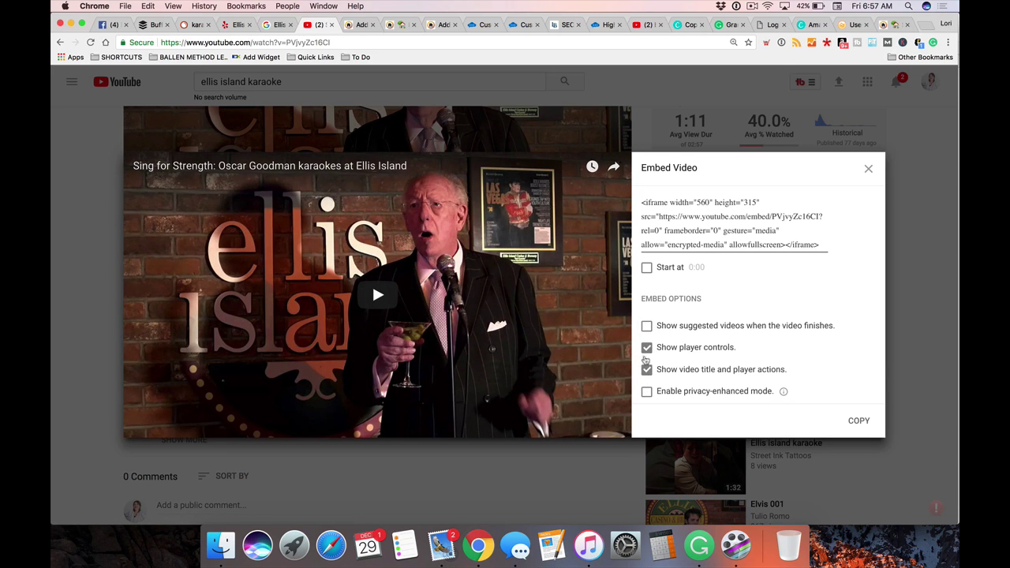
left_click(647, 370)
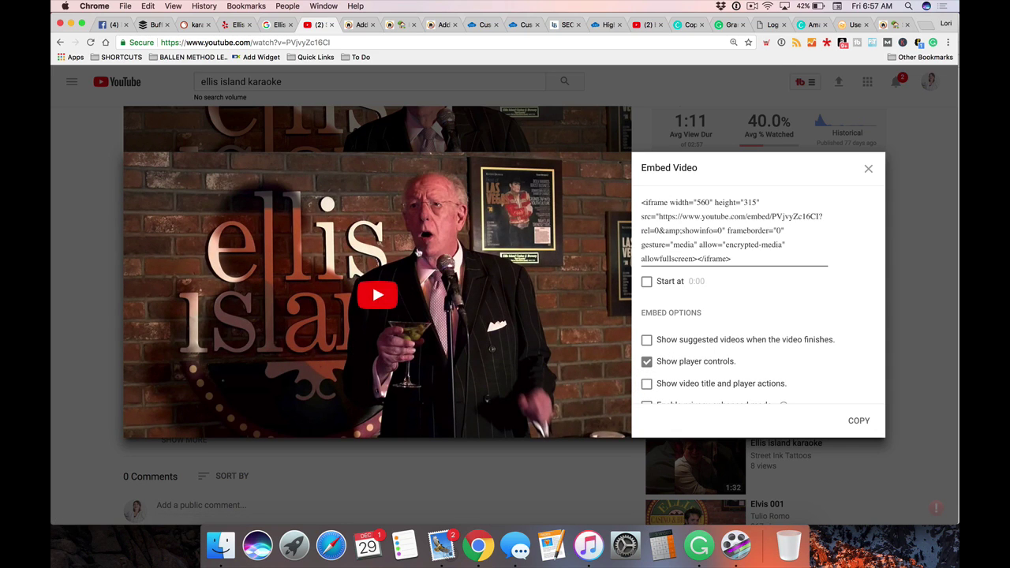
scroll(768, 242, "down", 1)
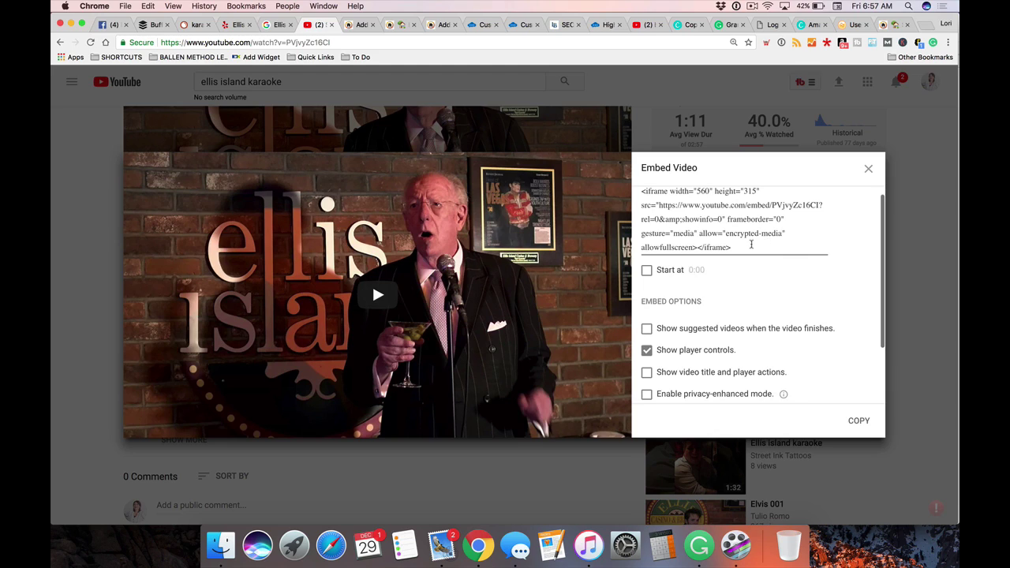
scroll(751, 256, "up", 1)
left_click_drag(742, 259, 636, 208)
key("super+c")
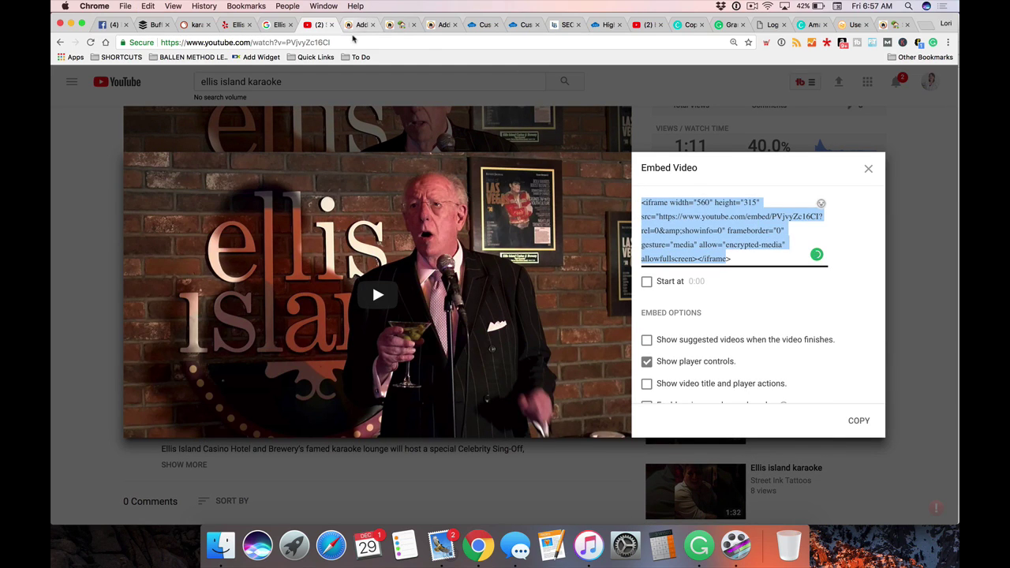
Paste the YouTube iframe into the Ellis Island HTML on a new line after the Yelp snippet
left_click(359, 25)
scroll(320, 322, "down", 2)
scroll(321, 324, "up", 2)
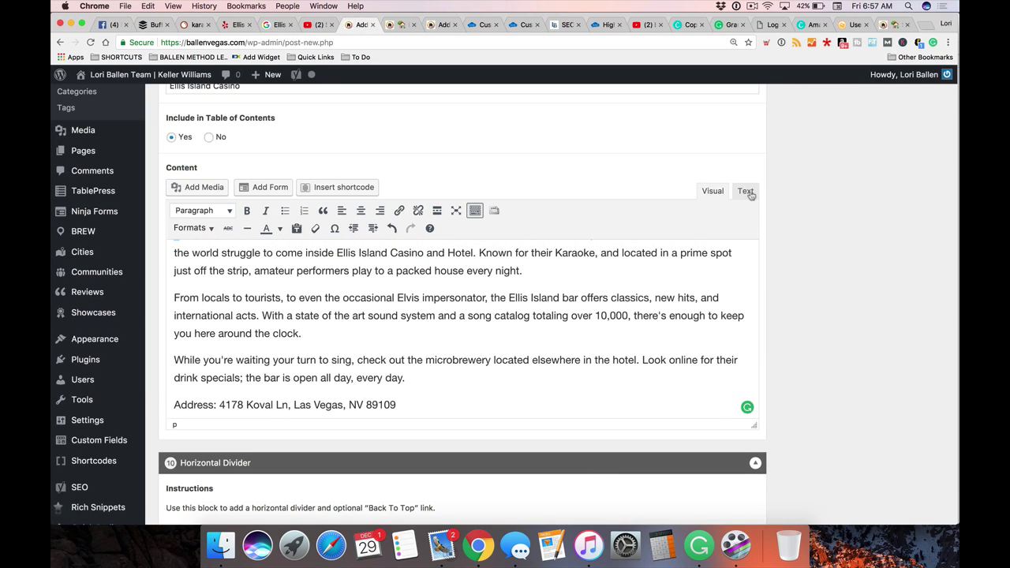
left_click(746, 194)
scroll(741, 237, "down", 3)
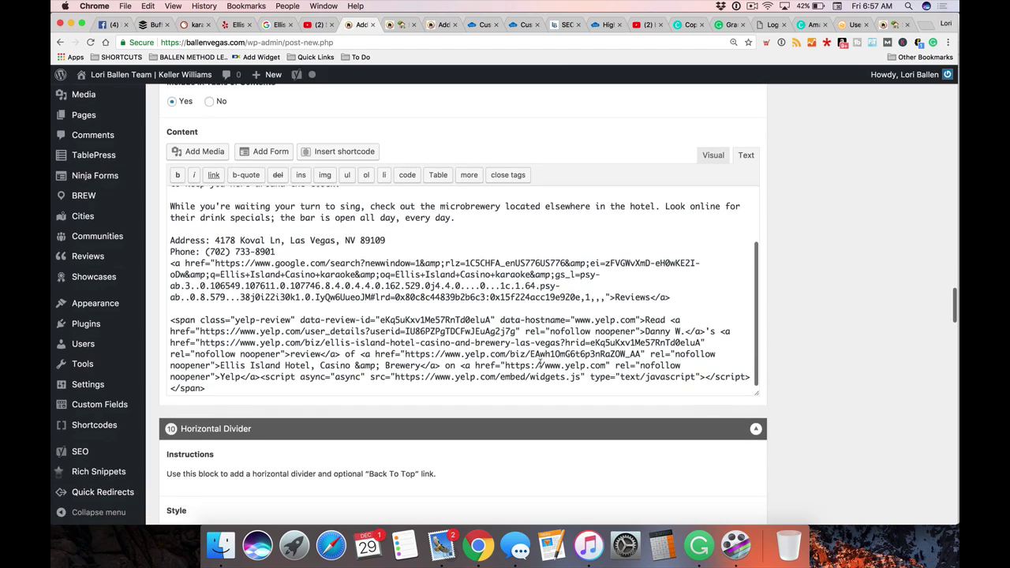
left_click(748, 344)
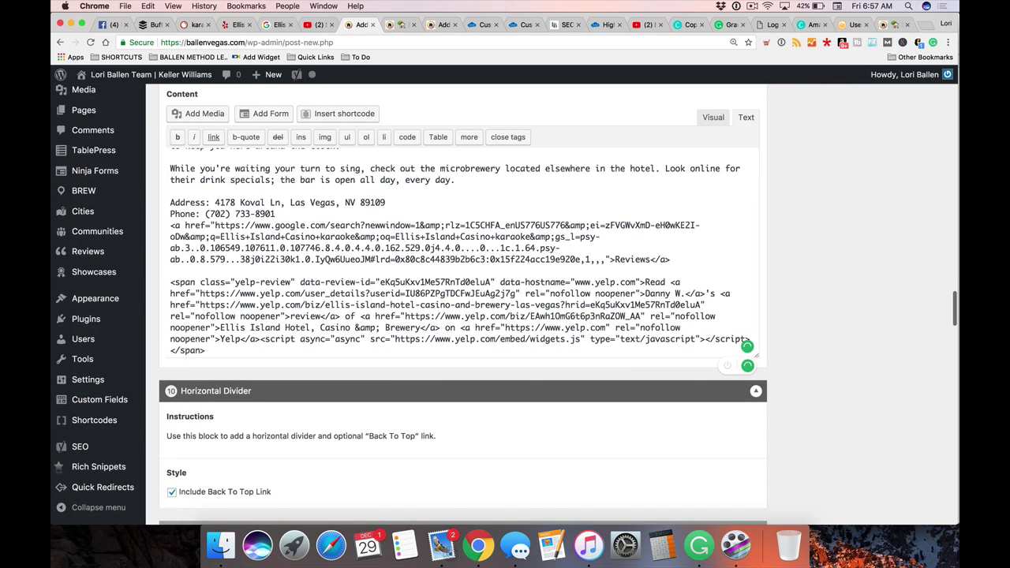
left_click(735, 332)
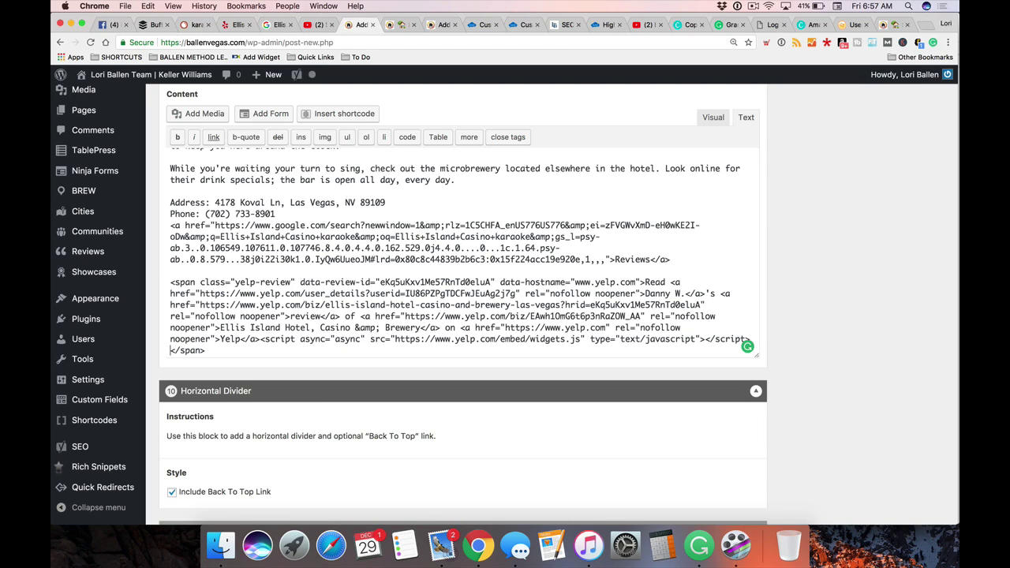
key("Return")
key("super+v")
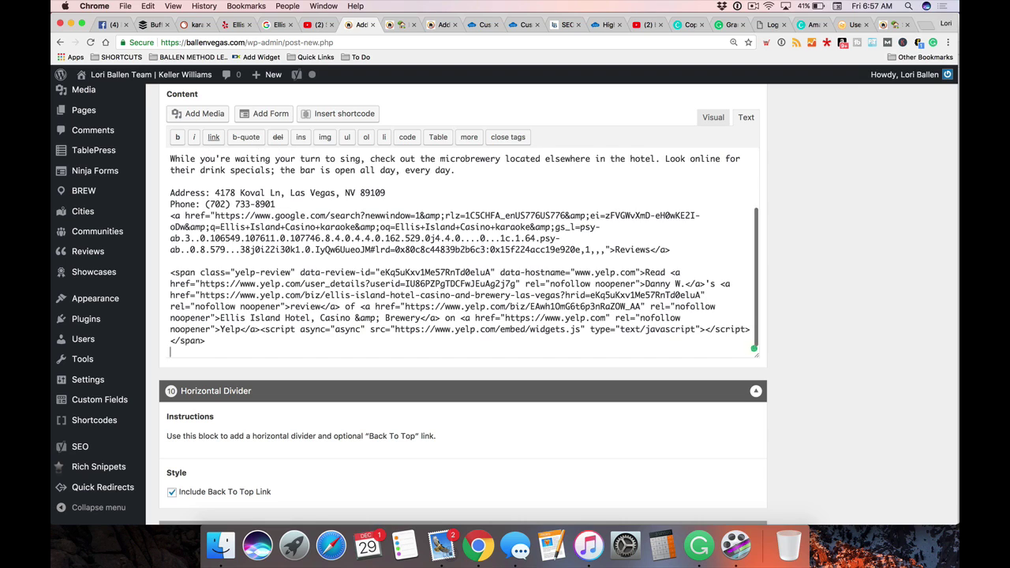
scroll(644, 317, "down", 1)
scroll(326, 291, "up", 1)
scroll(327, 291, "down", 2)
Switch the Ellis Island editor back to Visual view and find the embedded video
scroll(807, 315, "up", 1)
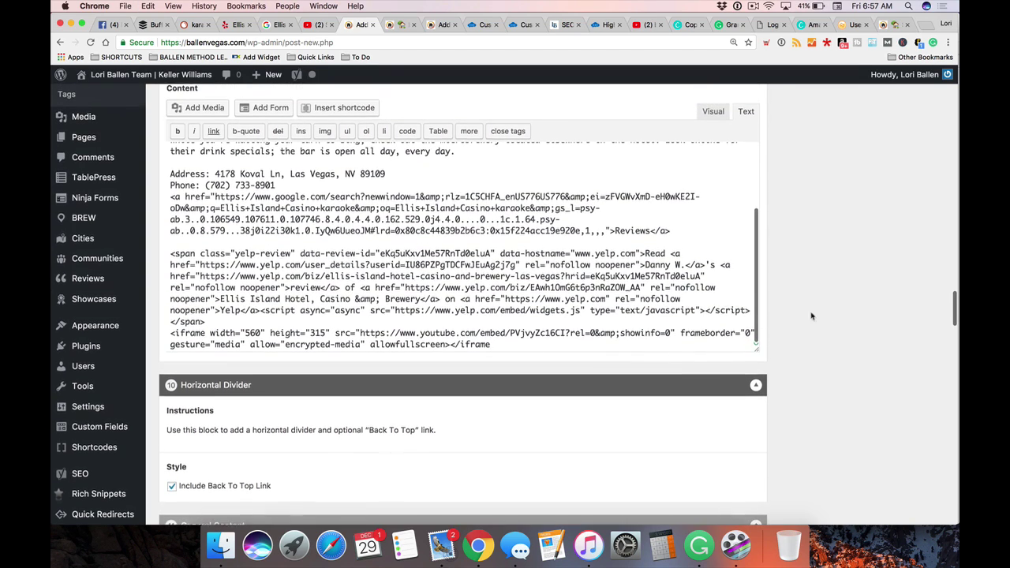
left_click(713, 114)
scroll(364, 290, "down", 5)
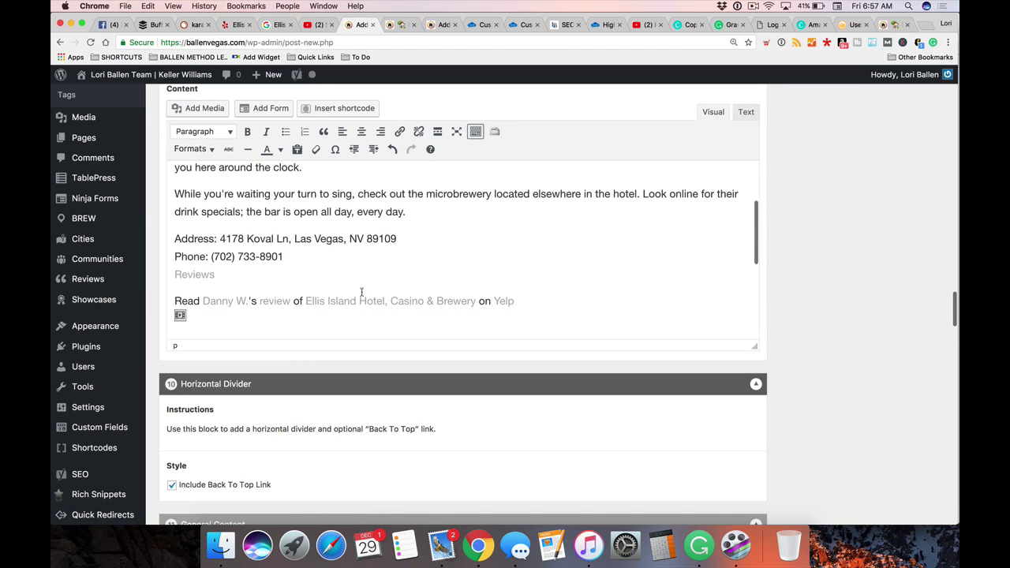
scroll(337, 247, "down", 1)
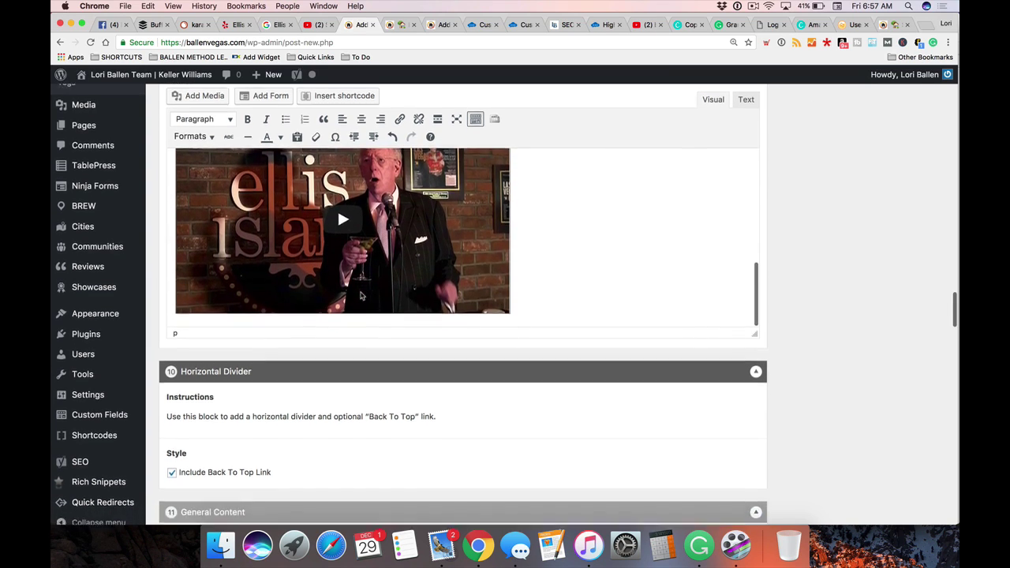
scroll(627, 261, "up", 3)
scroll(890, 272, "up", 6)
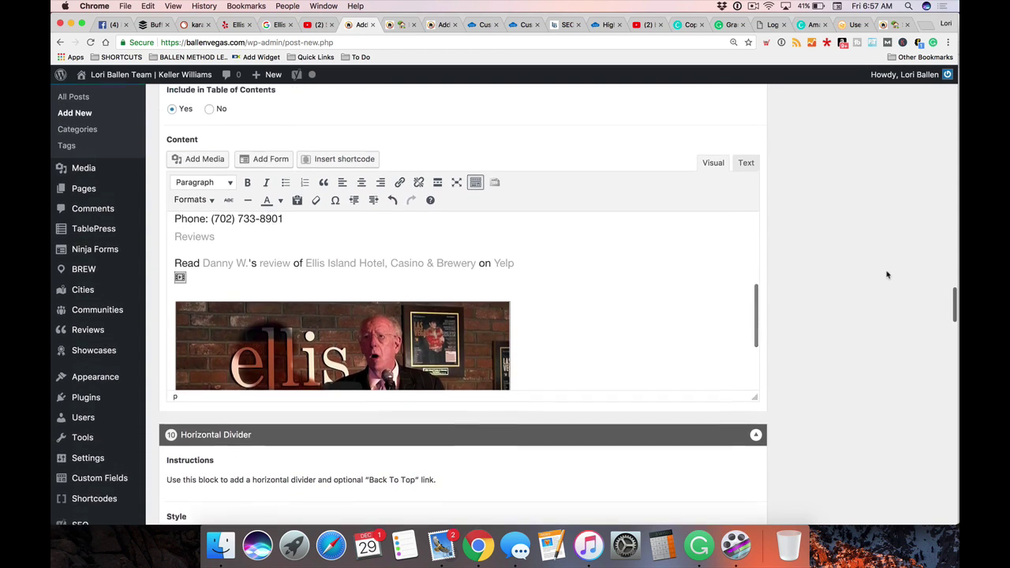
scroll(560, 330, "down", 2)
scroll(561, 330, "down", 3)
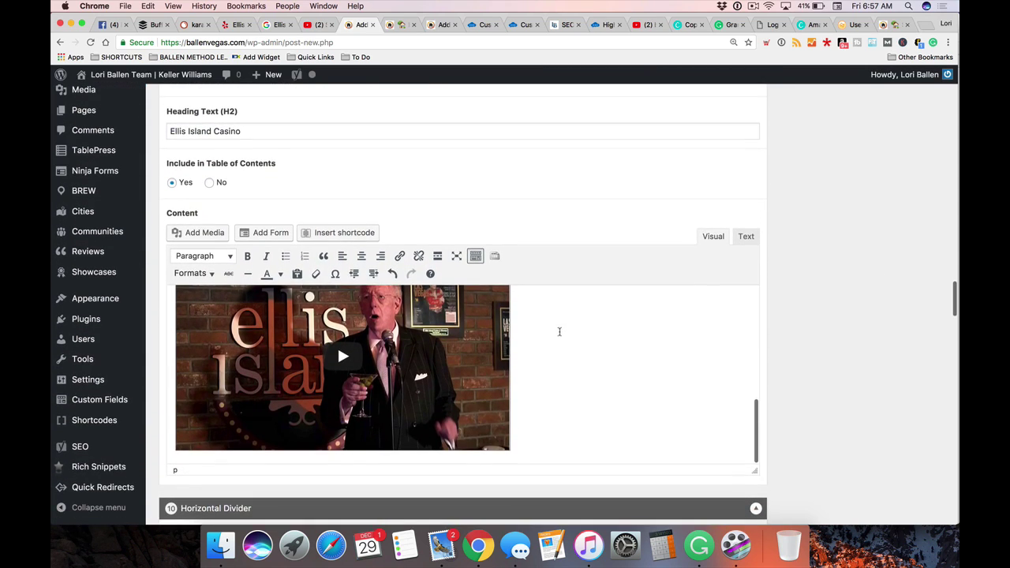
Move the Oscar Goodman video to the start of the section, before 'Just as travelers'
left_click(593, 368)
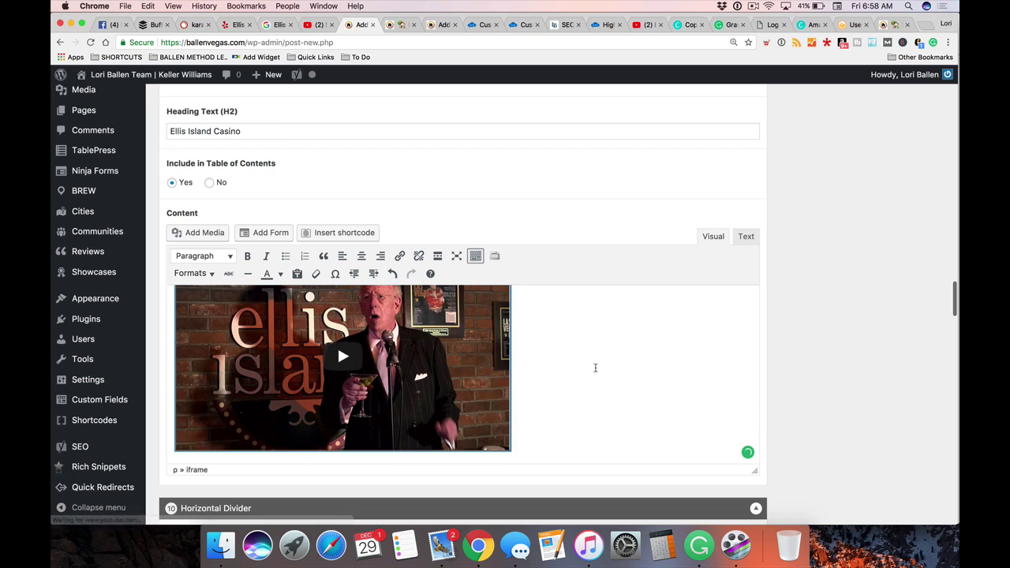
key("Delete")
scroll(351, 354, "up", 10)
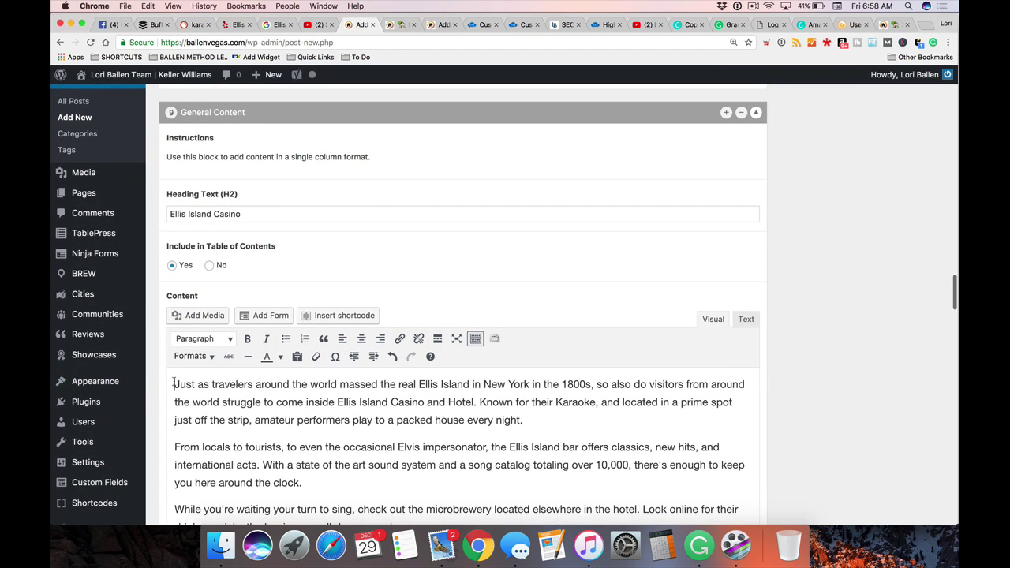
key("super+v")
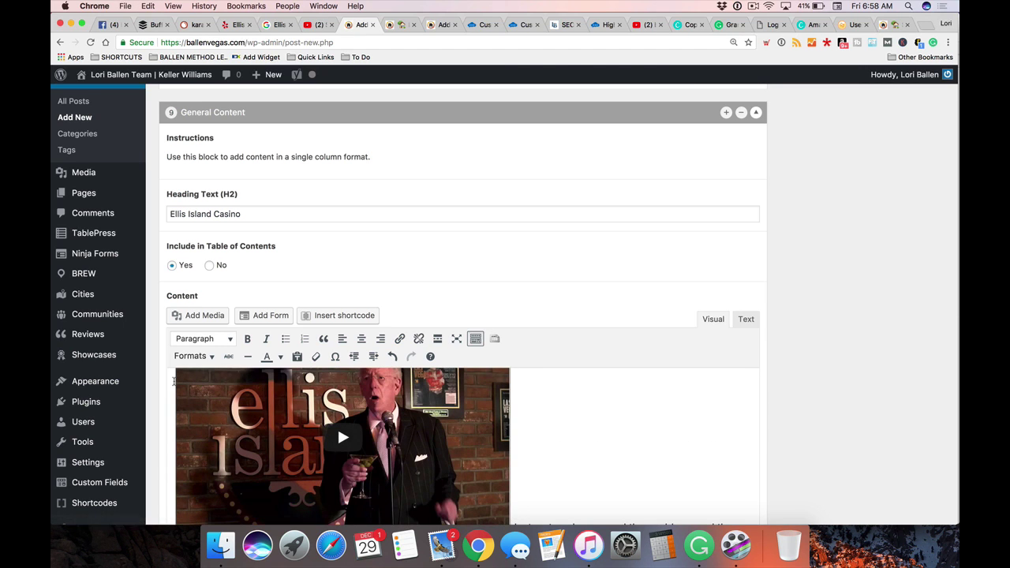
scroll(694, 416, "down", 4)
scroll(693, 415, "up", 3)
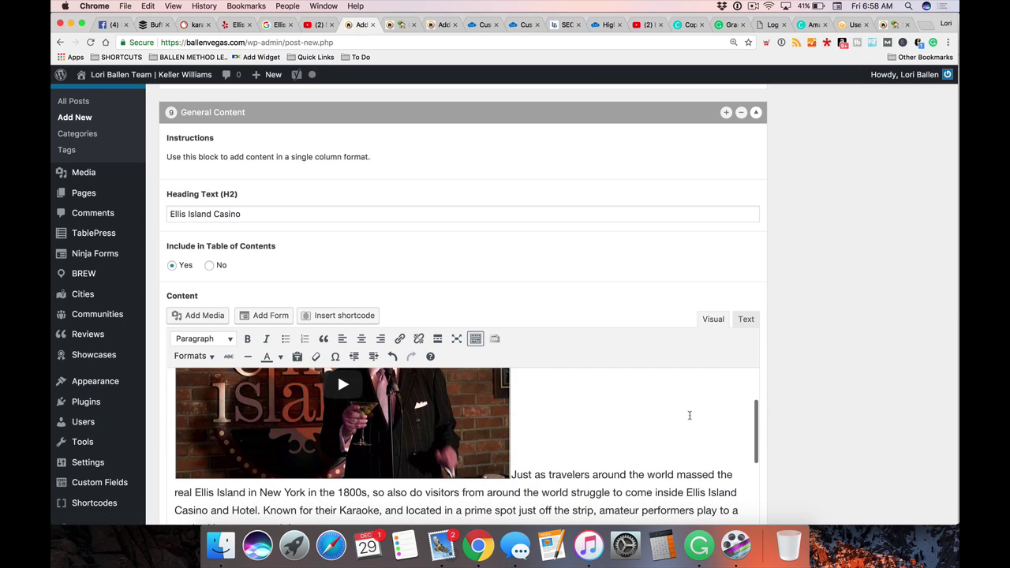
scroll(847, 291, "up", 3)
scroll(848, 291, "up", 15)
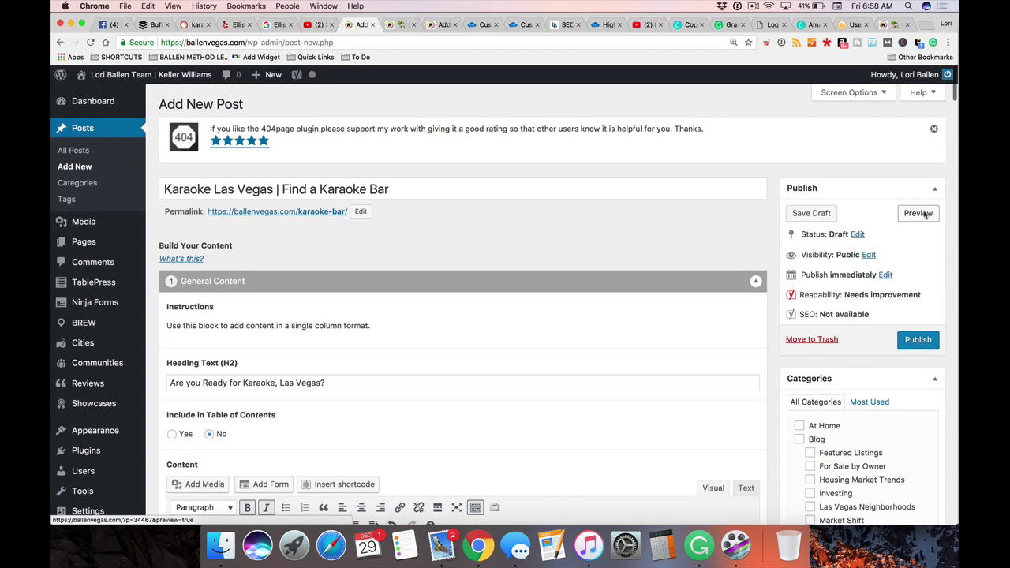
Preview the post to confirm the Ellis Island video sits above its description, then go back to editing
left_click(923, 214)
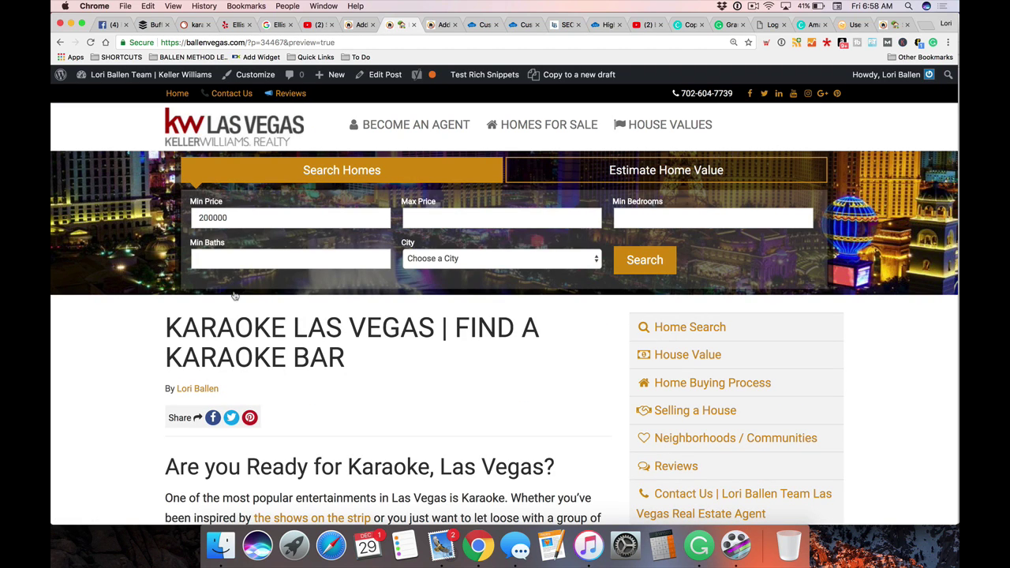
scroll(234, 296, "down", 10)
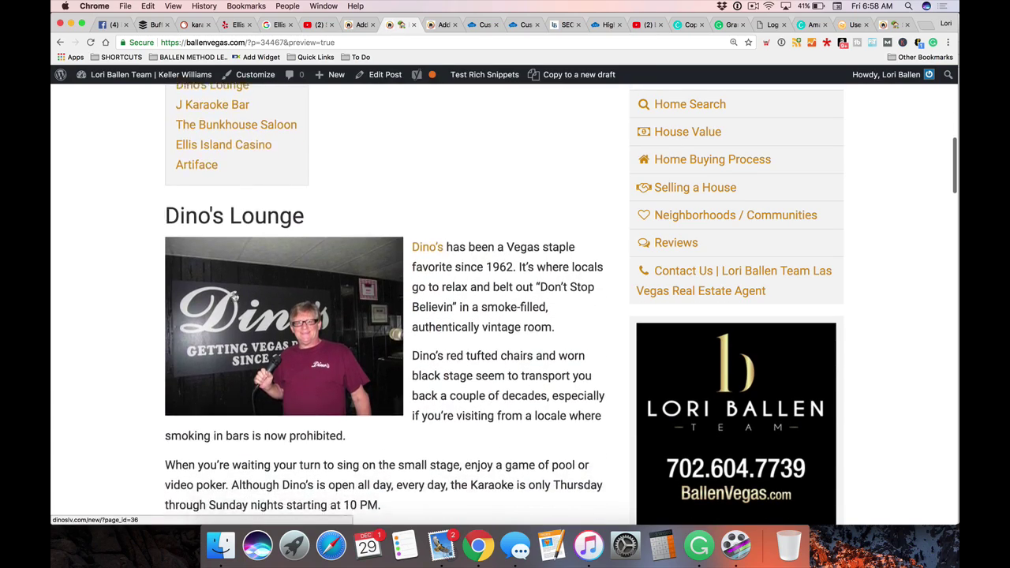
scroll(234, 296, "down", 10)
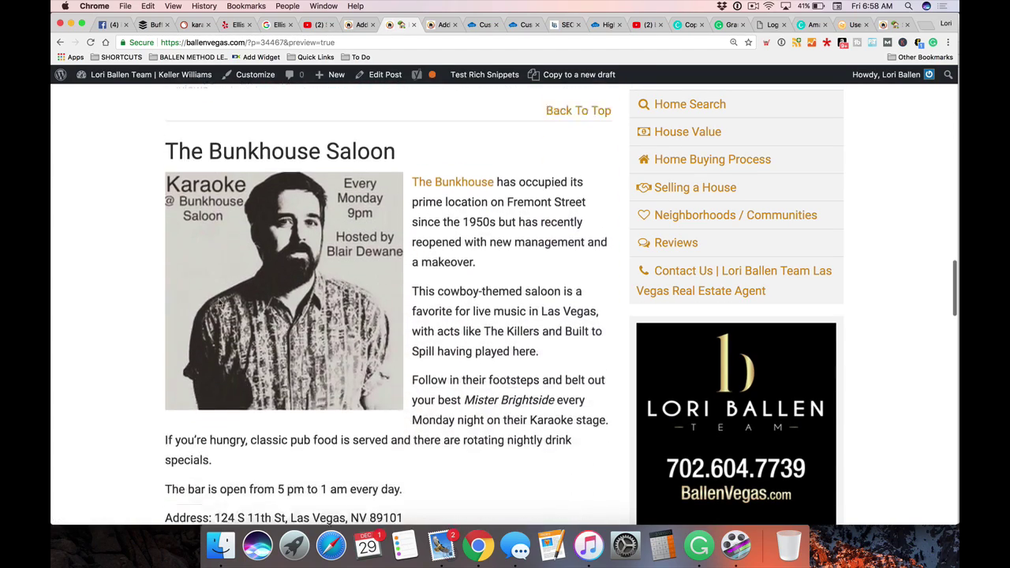
scroll(146, 301, "down", 5)
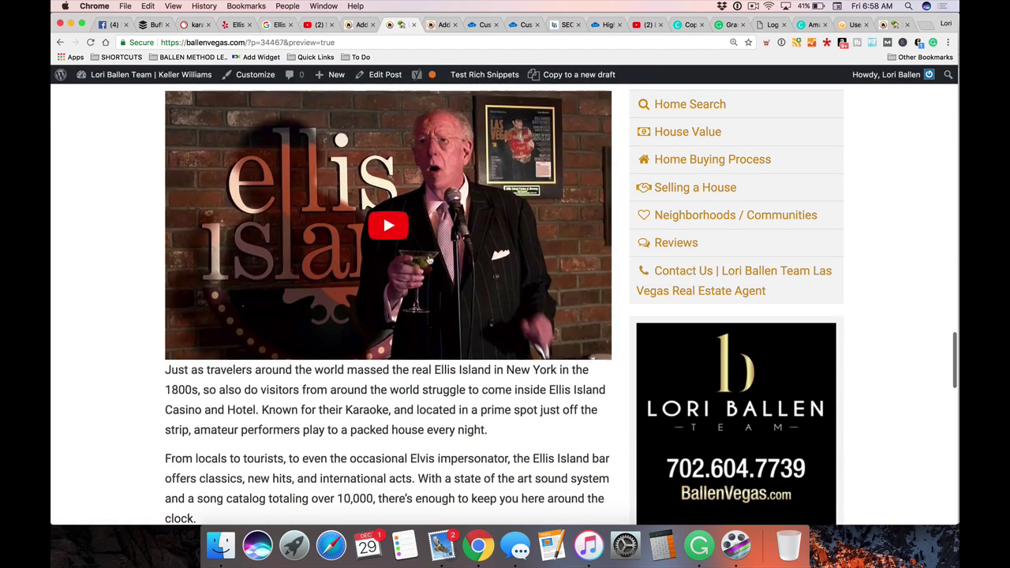
scroll(403, 289, "up", 1)
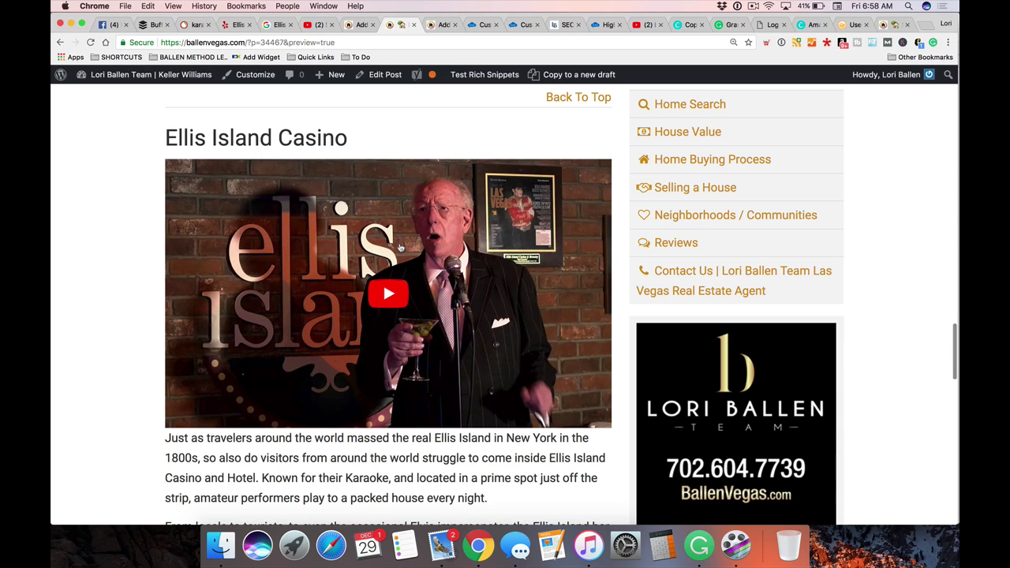
scroll(400, 247, "down", 9)
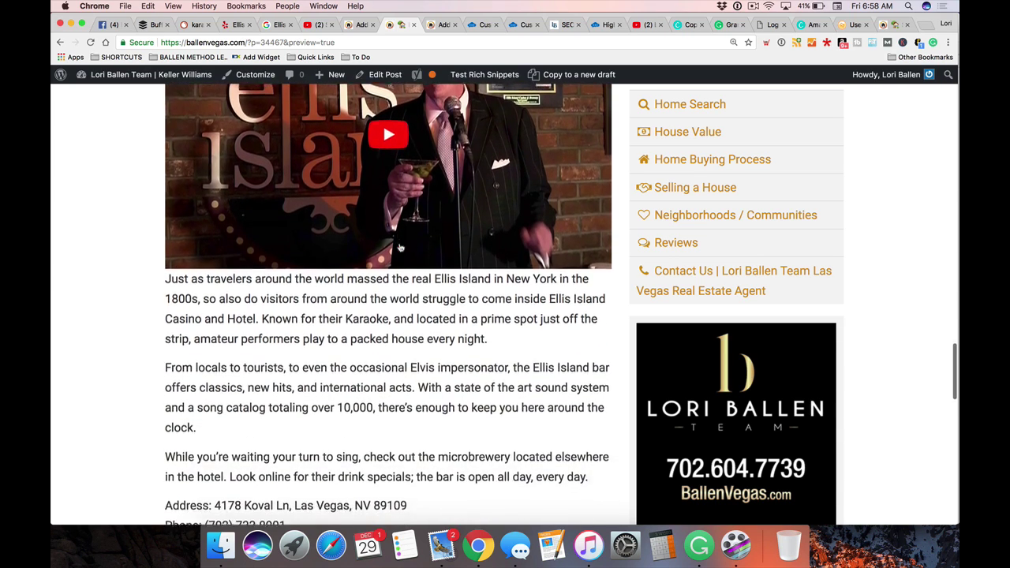
scroll(400, 247, "down", 4)
scroll(403, 246, "up", 15)
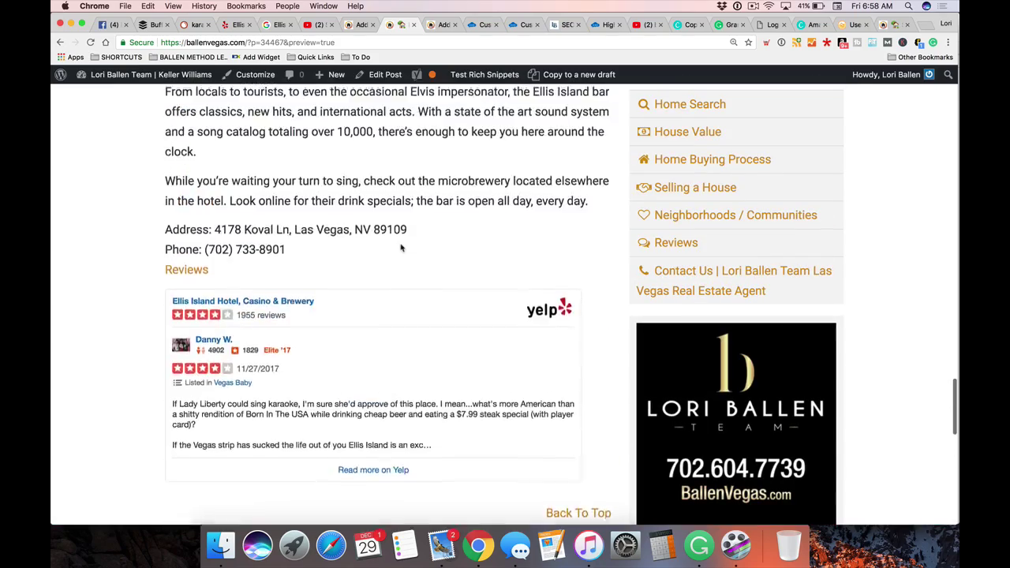
scroll(403, 245, "up", 20)
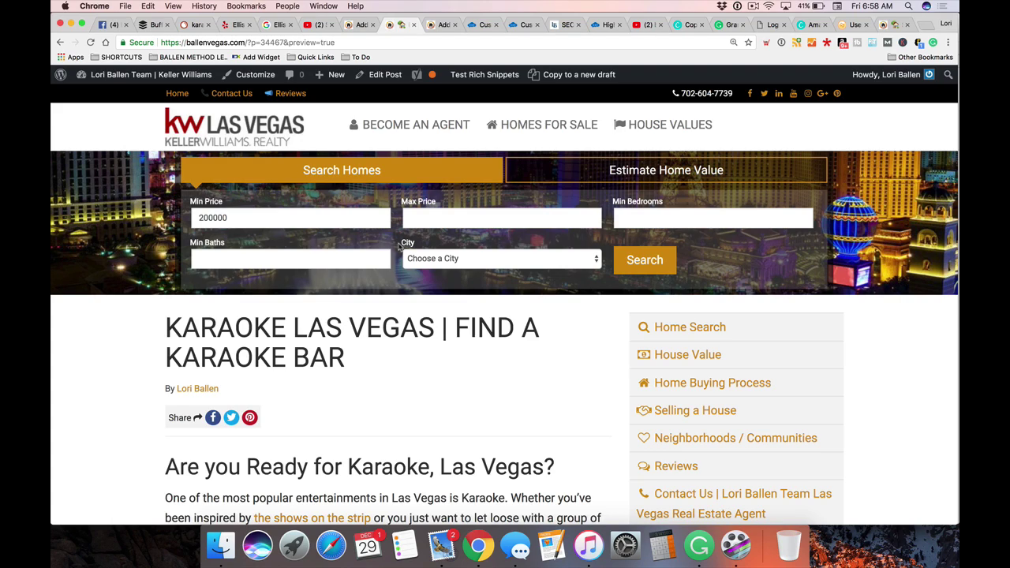
left_click(360, 25)
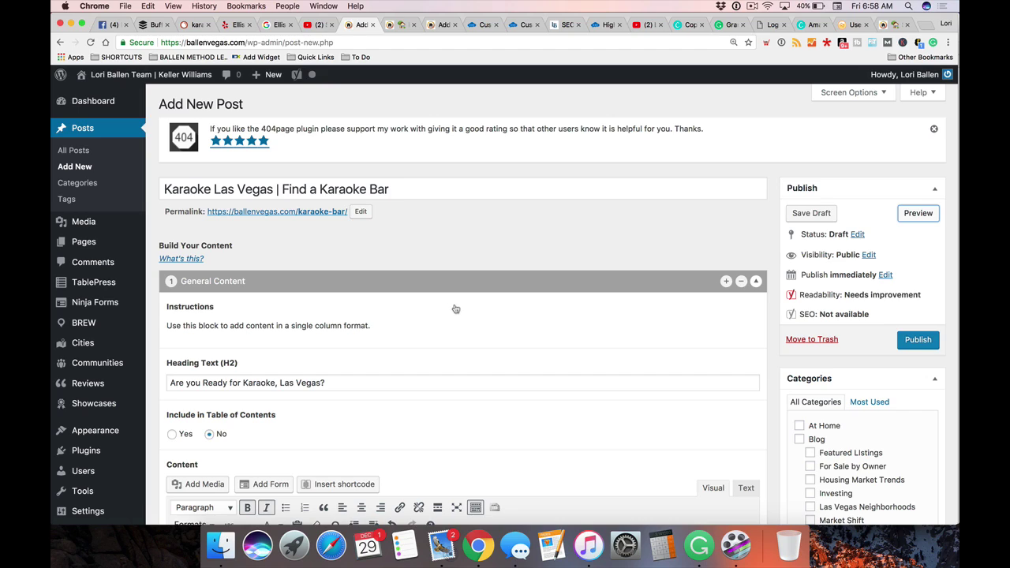
Break the Ellis Island Casino intro so 'Known for their Karaoke…' begins a new paragraph
scroll(460, 310, "down", 5)
scroll(460, 310, "down", 15)
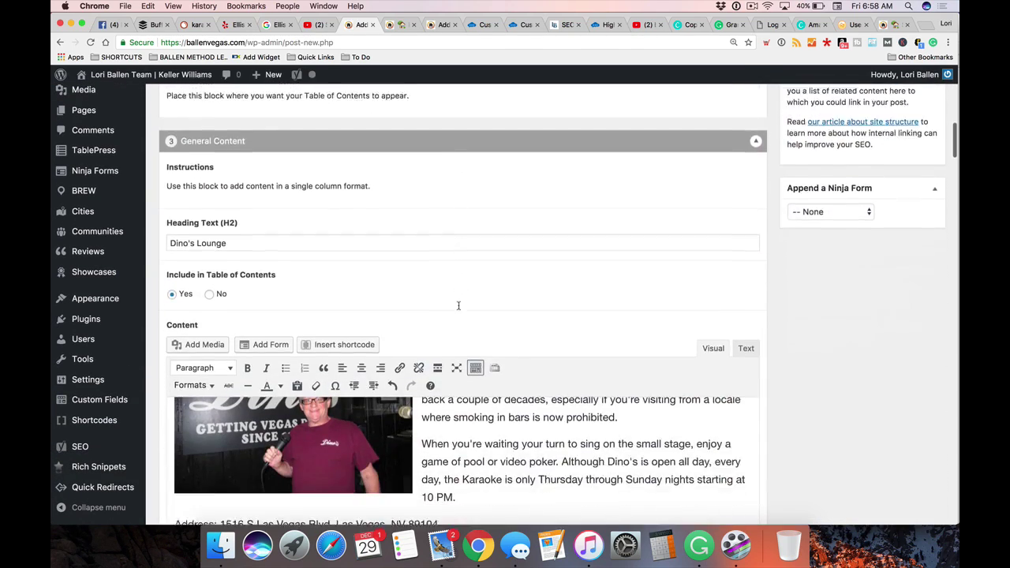
scroll(460, 304, "down", 20)
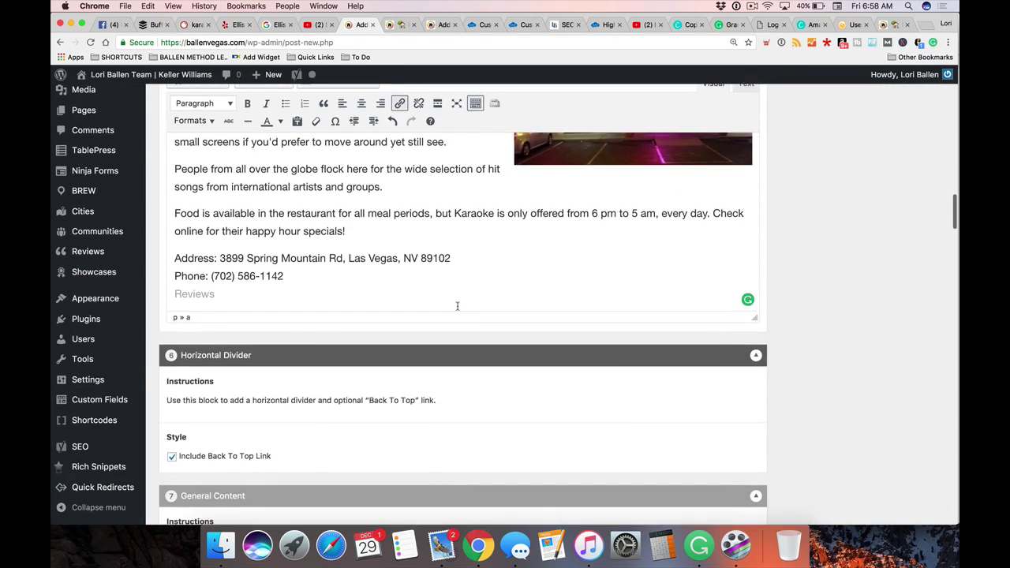
scroll(457, 307, "down", 15)
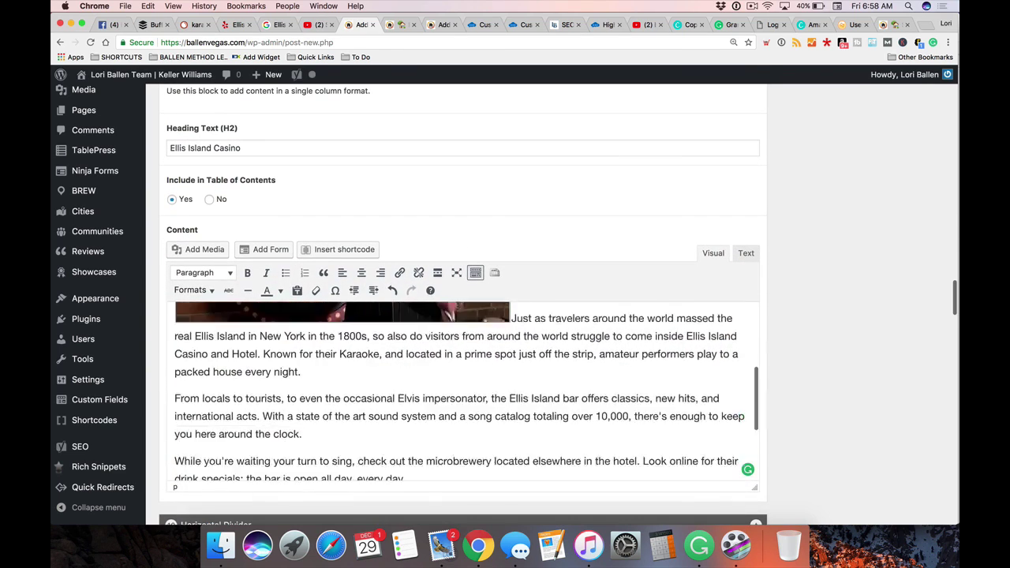
scroll(457, 307, "down", 10)
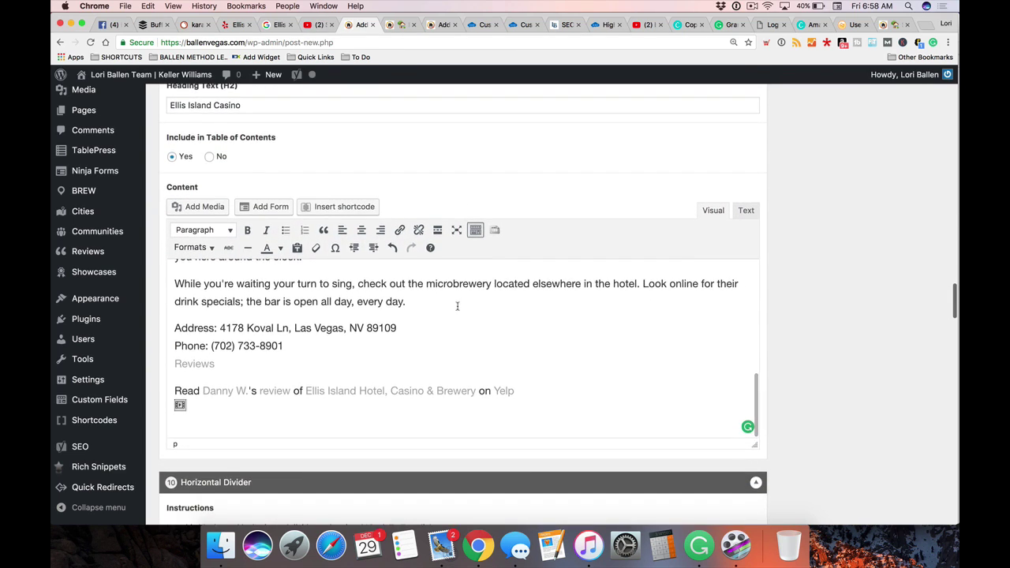
scroll(388, 405, "up", 2)
scroll(337, 373, "down", 5)
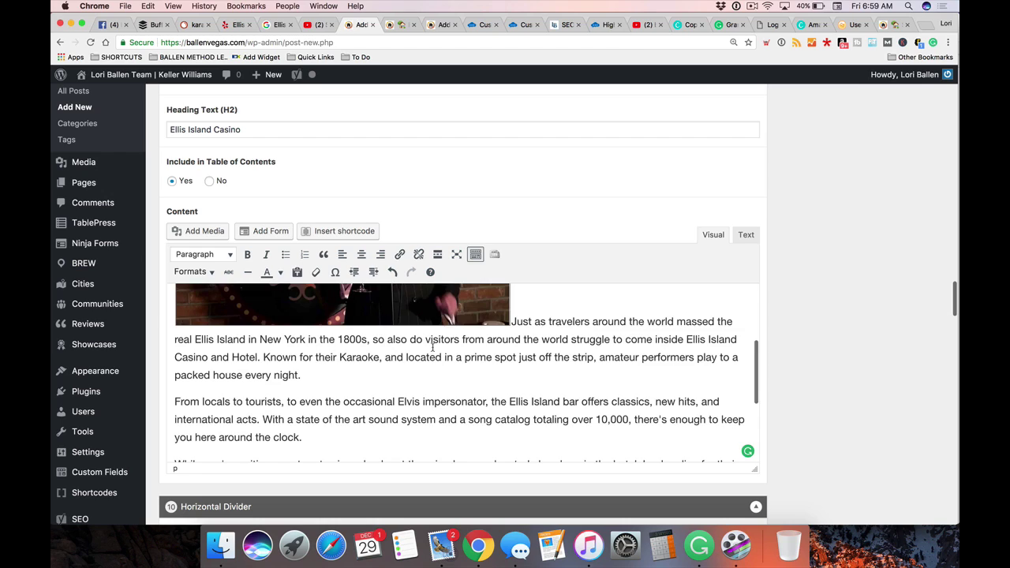
scroll(289, 347, "down", 1)
left_click(264, 327)
key("Return")
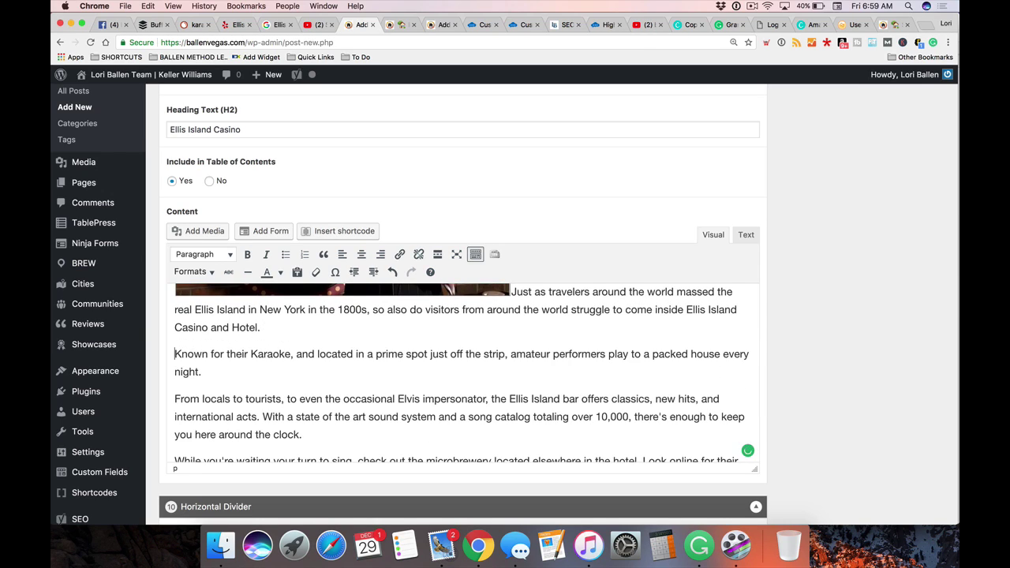
Select the phrase 'Elvis impersonator' in the Ellis Island Casino text
scroll(469, 355, "down", 3)
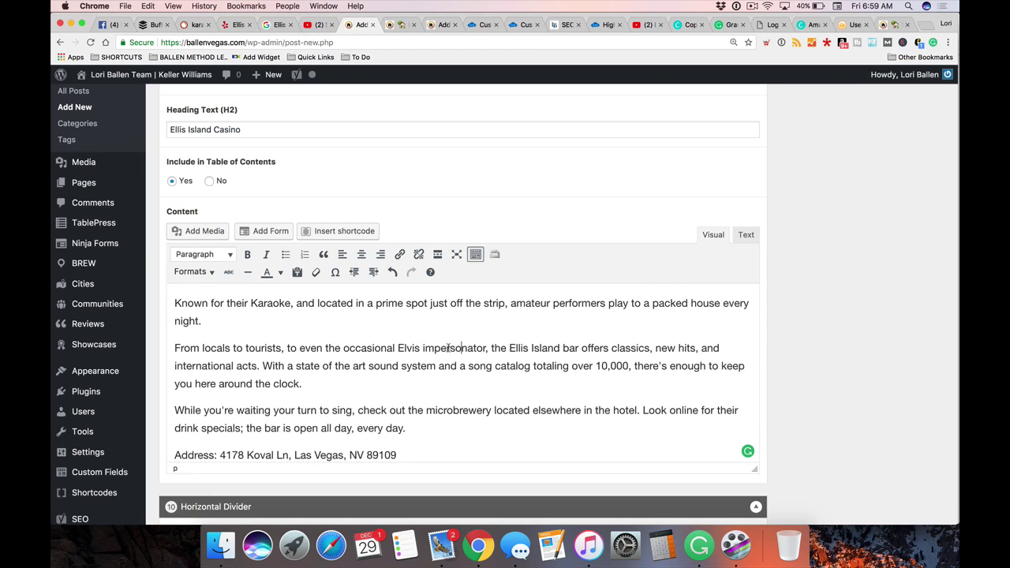
left_click_drag(488, 348, 406, 348)
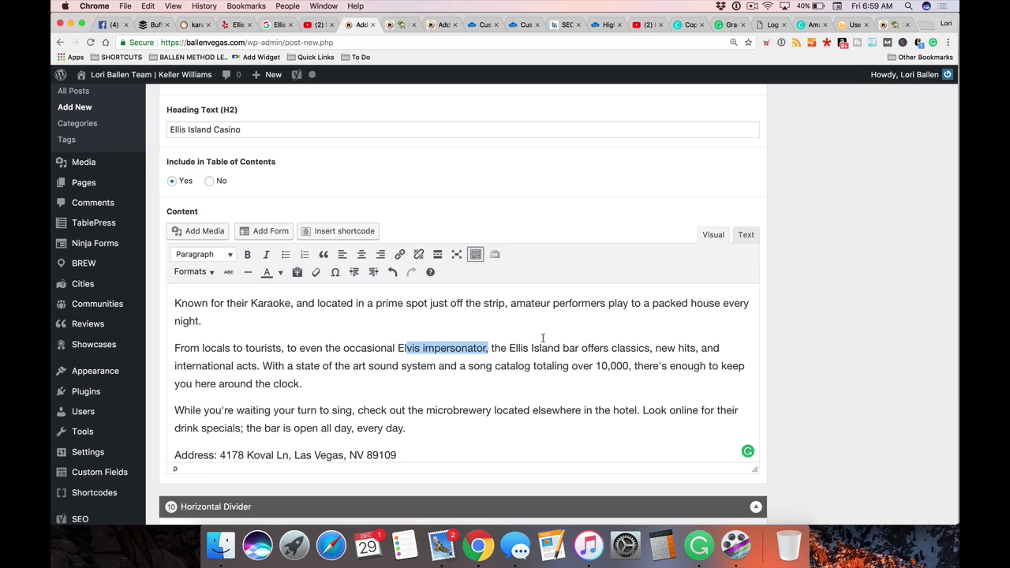
left_click(382, 348)
left_click_drag(397, 348, 487, 348)
scroll(721, 300, "down", 2)
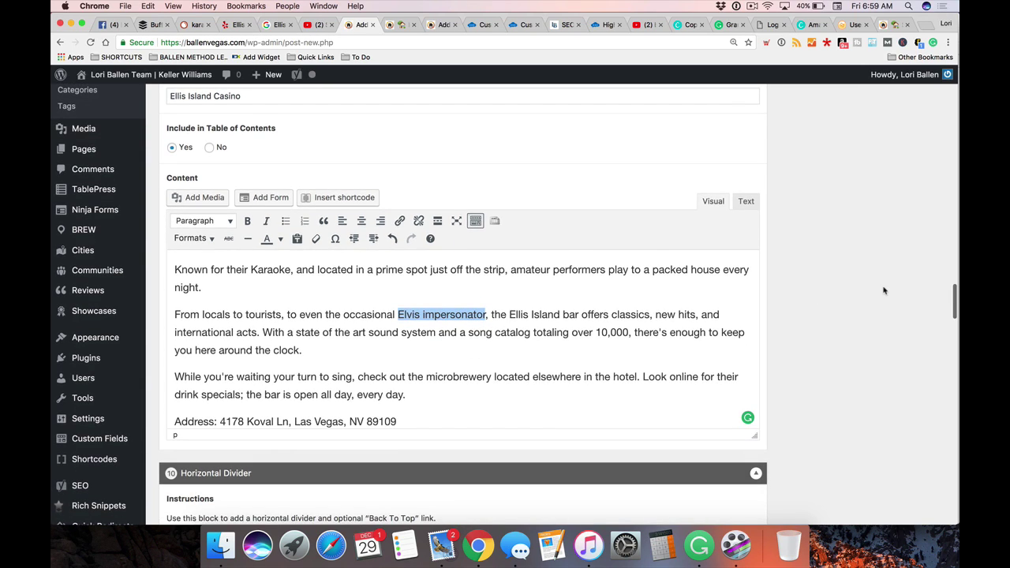
scroll(470, 332, "down", 1)
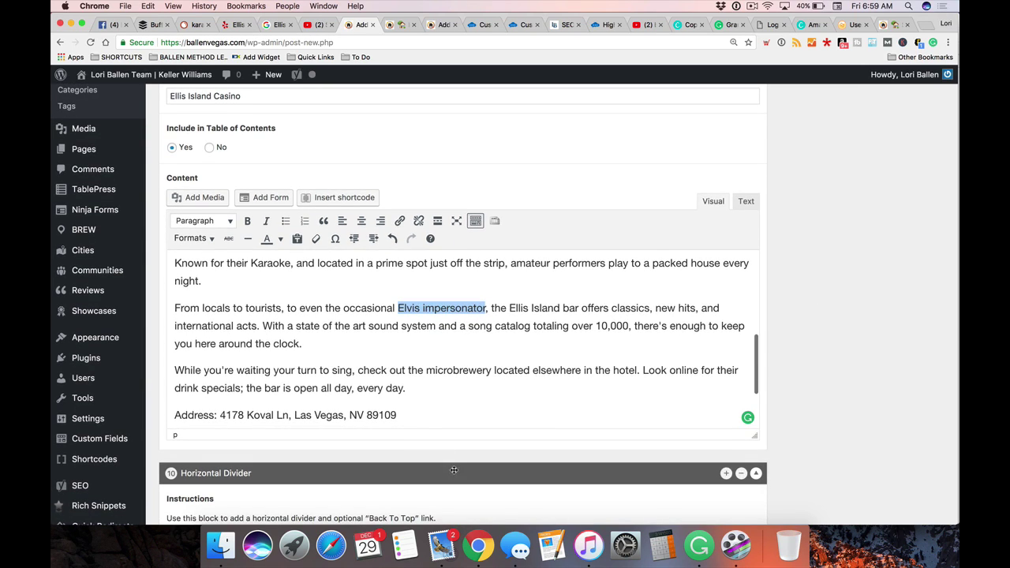
Add 'Elvis impersonator' as a new item in the Reminders Appointments list
left_click(404, 544)
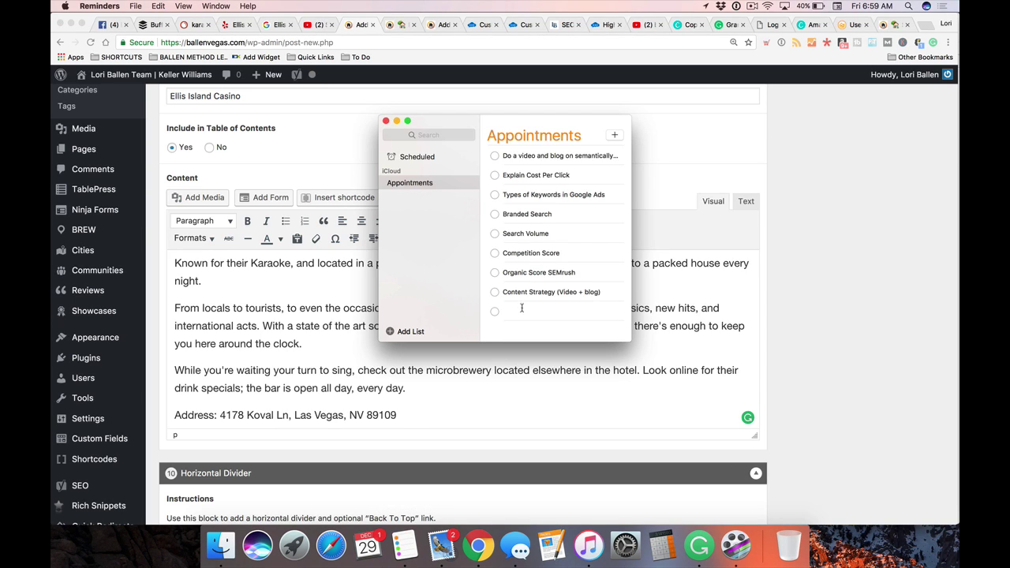
type("Elvis impersonator")
left_click(588, 323)
left_click(882, 330)
Copy 'microbrewery' from the post and paste it as another Appointments reminder
scroll(513, 330, "down", 1)
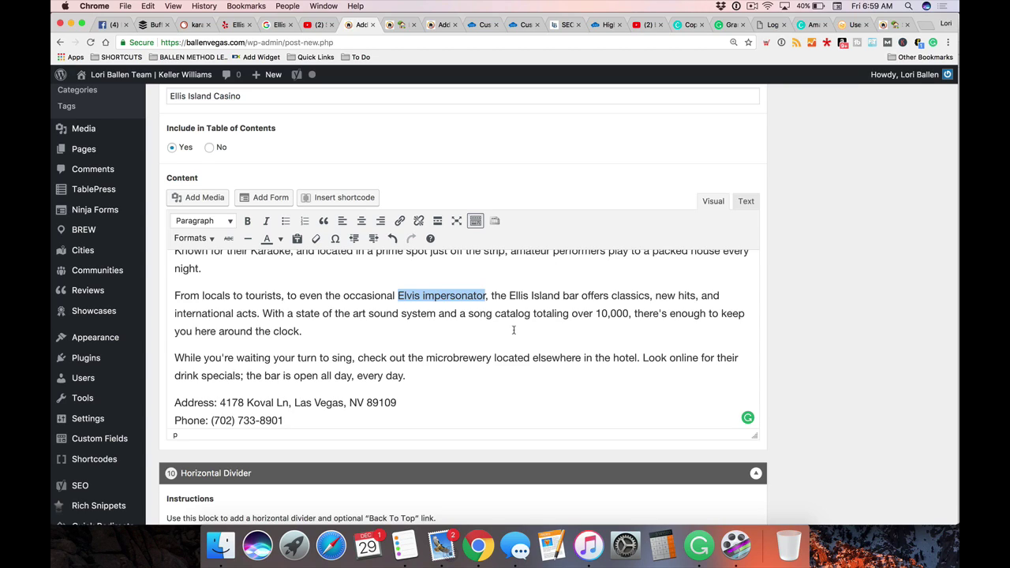
left_click(596, 309)
scroll(596, 308, "down", 2)
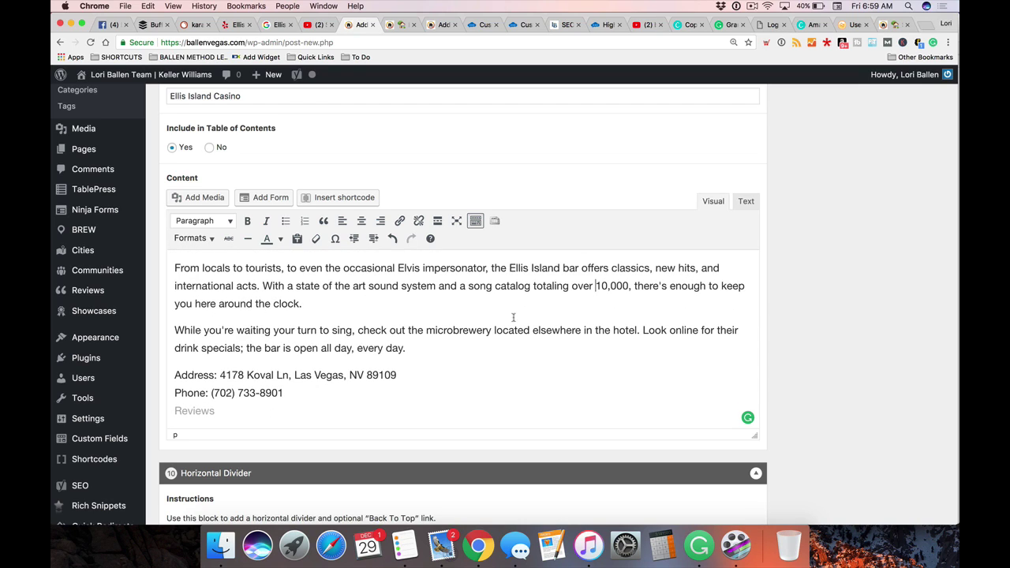
type("Read Danny W.'s review of Ellis Island Hotel, Casino & Brewery on Yelp")
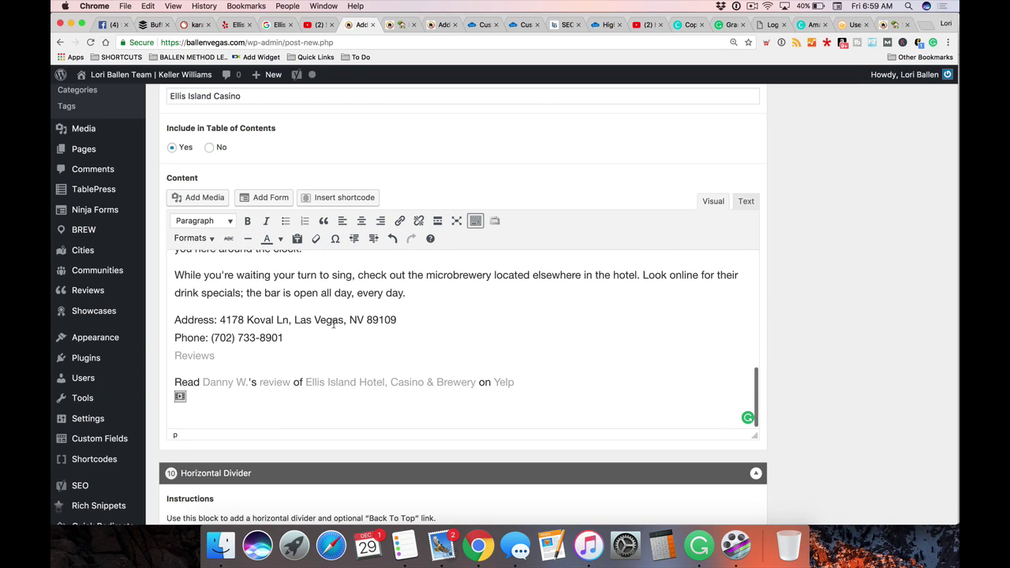
scroll(333, 324, "down", 1)
left_click_drag(491, 264, 426, 265)
key("super+c")
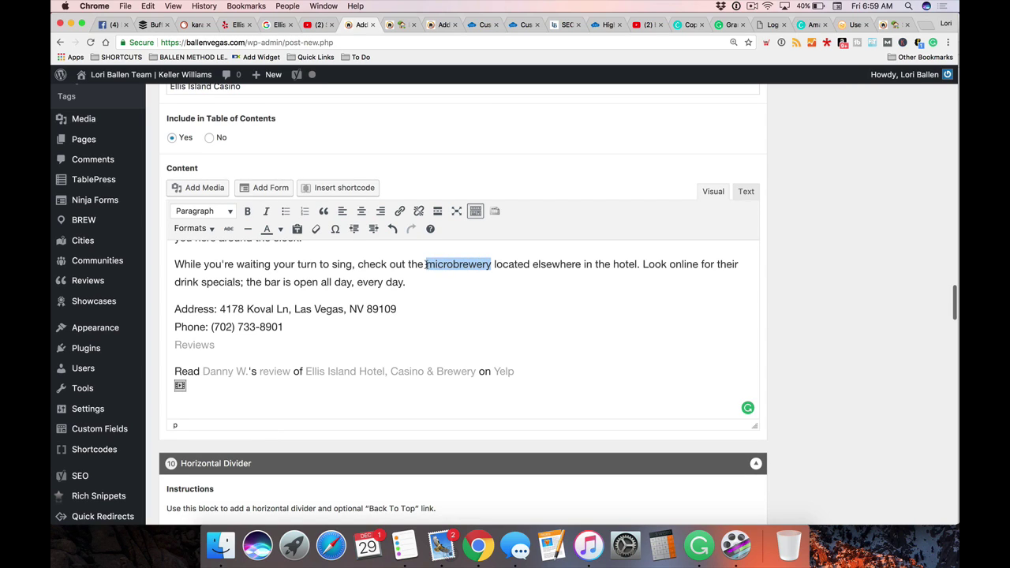
left_click(404, 544)
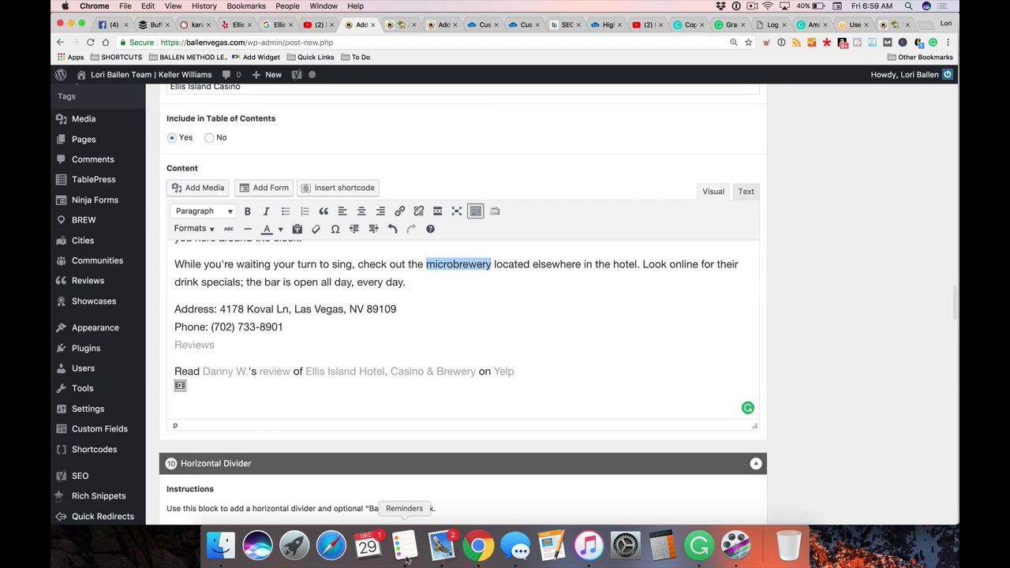
left_click(509, 327)
key("super+v")
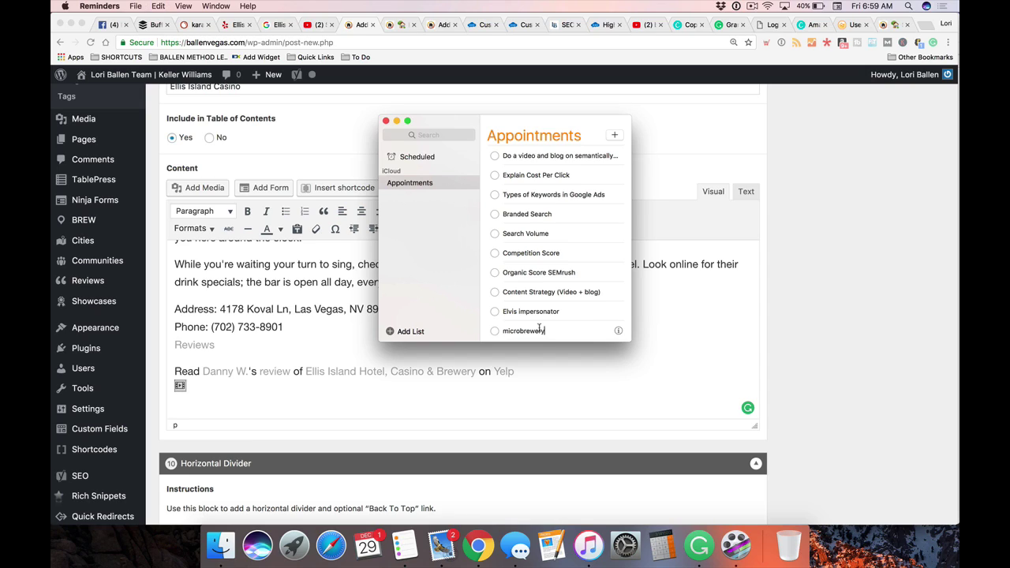
left_click(839, 313)
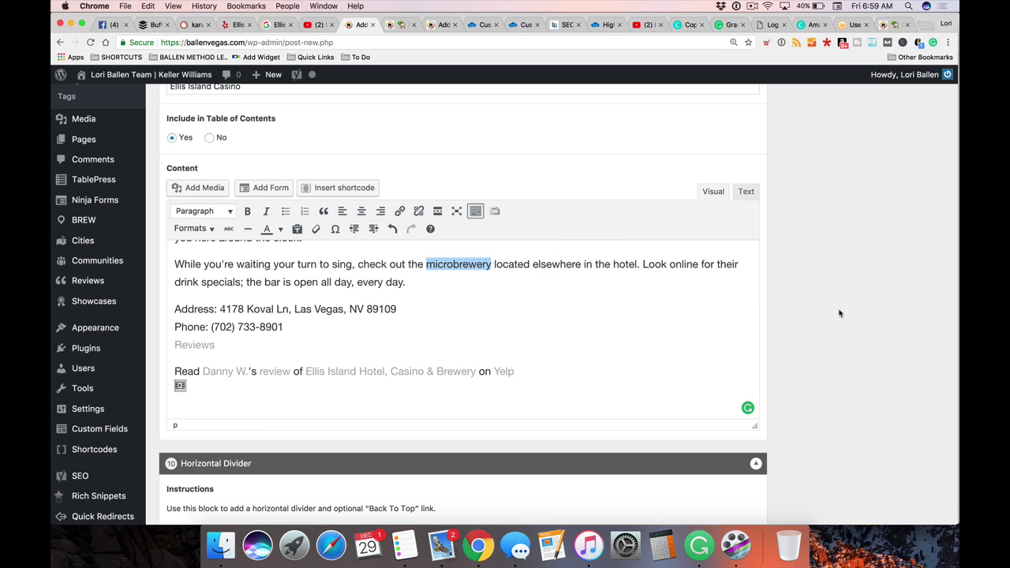
scroll(497, 251, "down", 5)
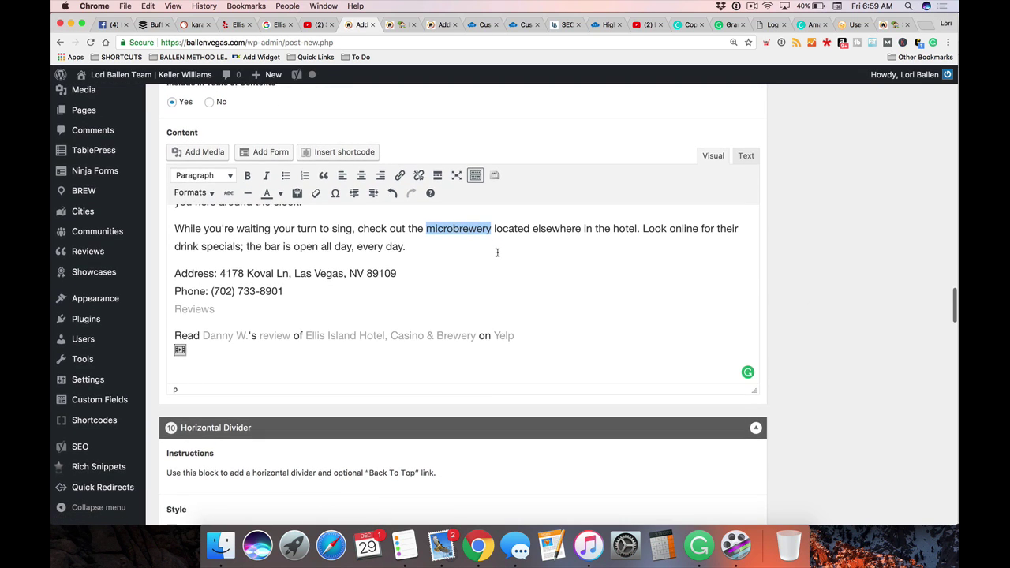
scroll(477, 253, "down", 3)
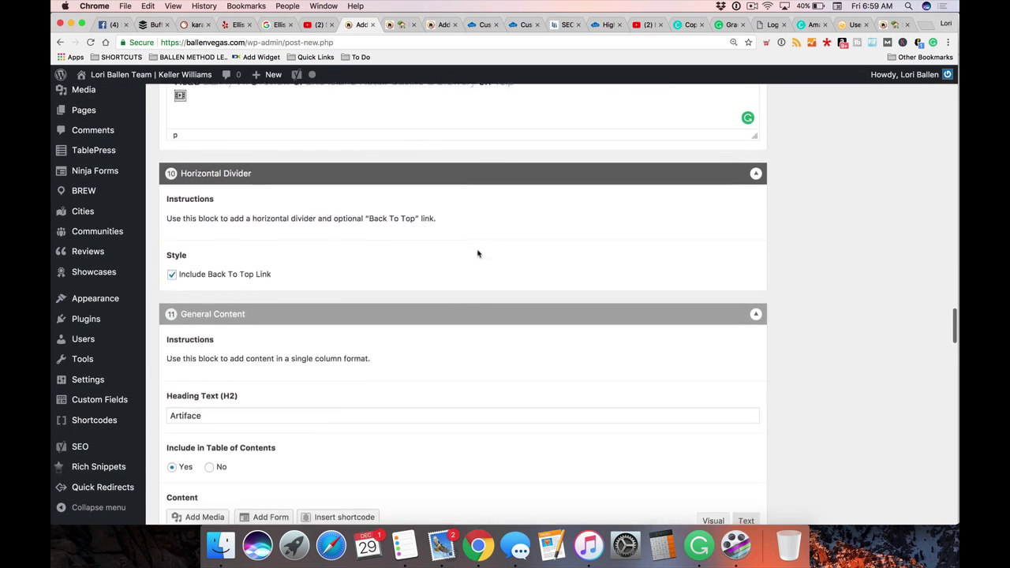
scroll(478, 253, "up", 15)
scroll(478, 250, "up", 4)
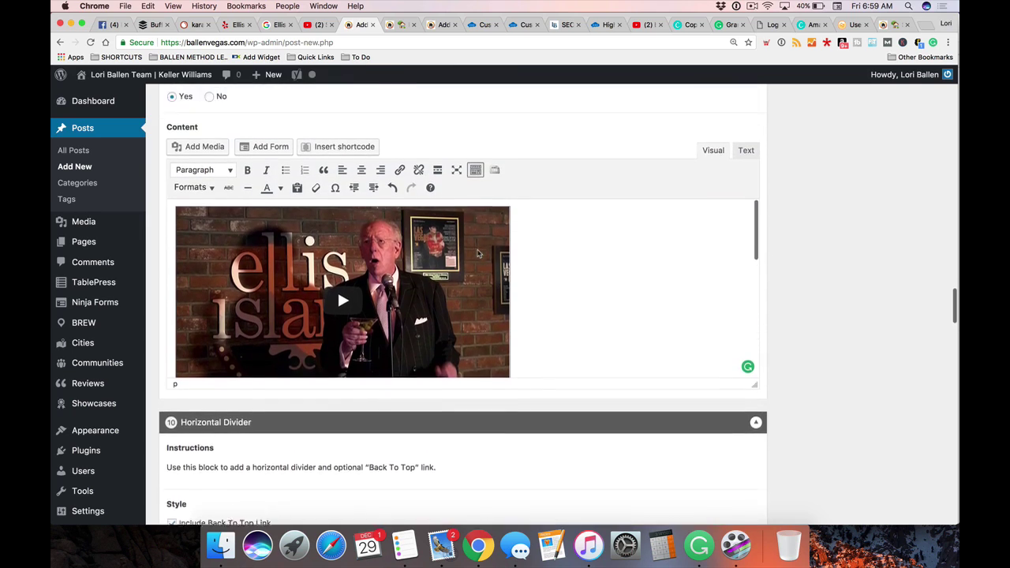
scroll(478, 251, "down", 3)
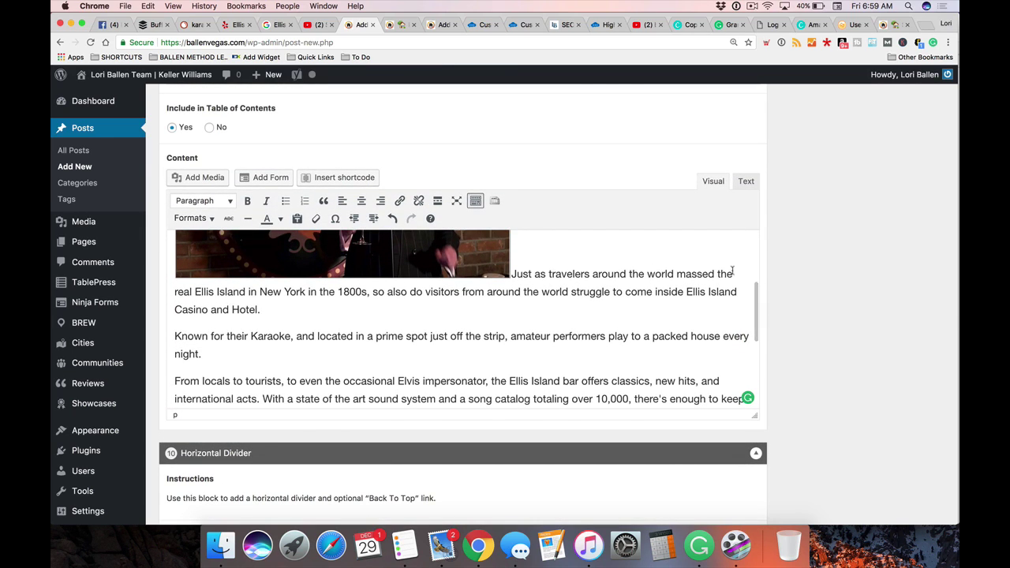
scroll(882, 282, "down", 3)
scroll(881, 282, "down", 2)
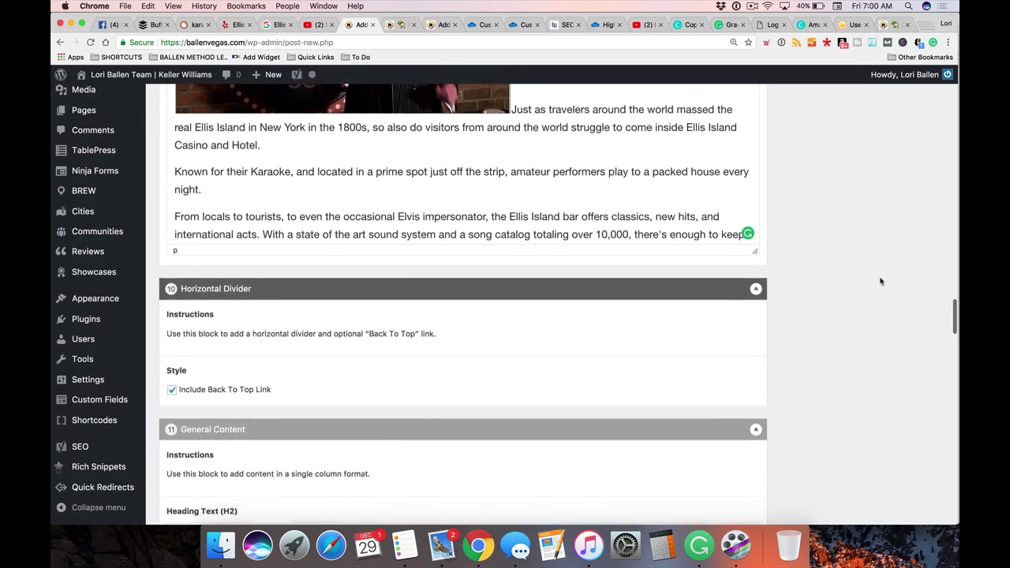
scroll(882, 282, "down", 1)
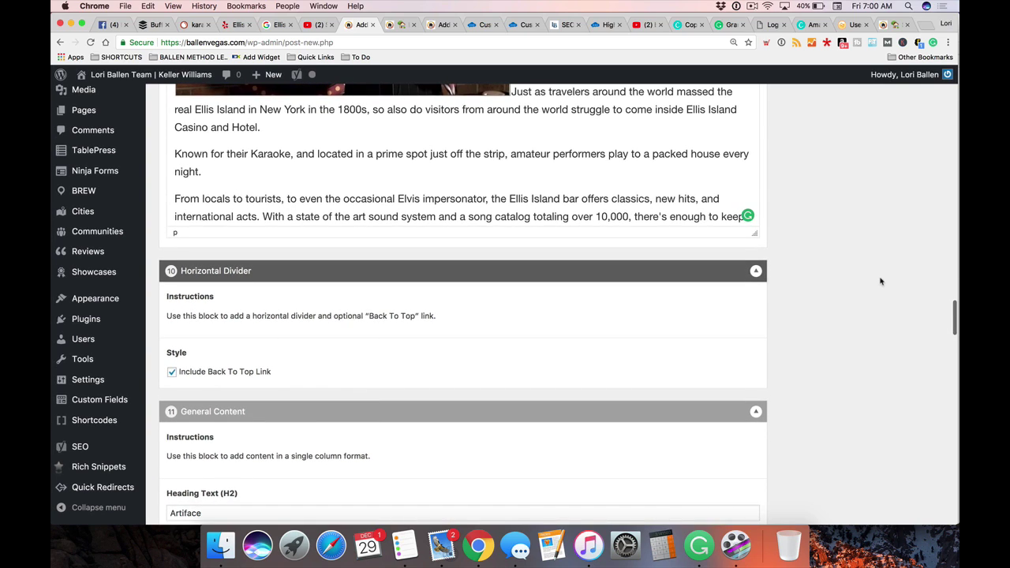
scroll(881, 282, "down", 3)
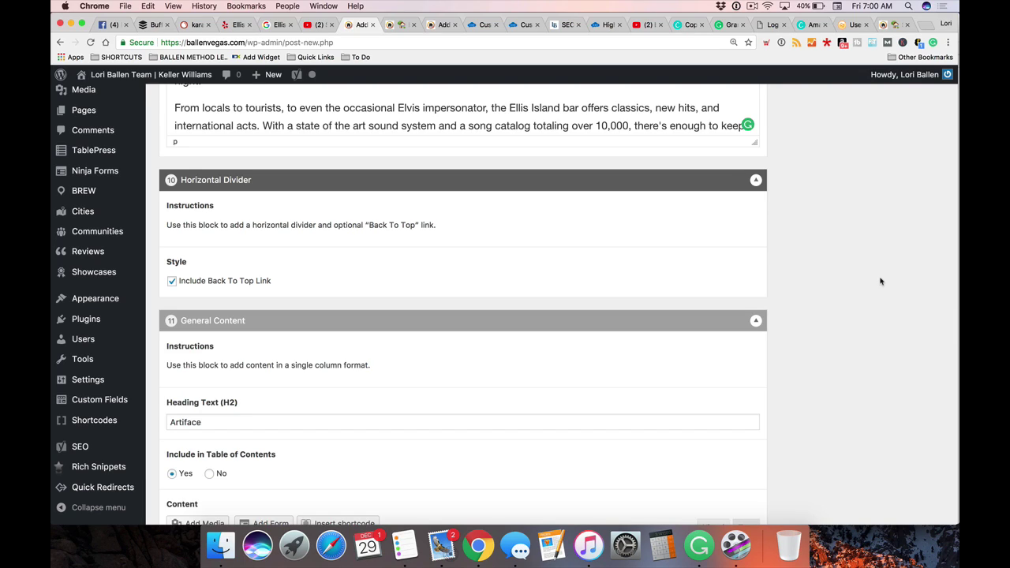
scroll(267, 259, "down", 2)
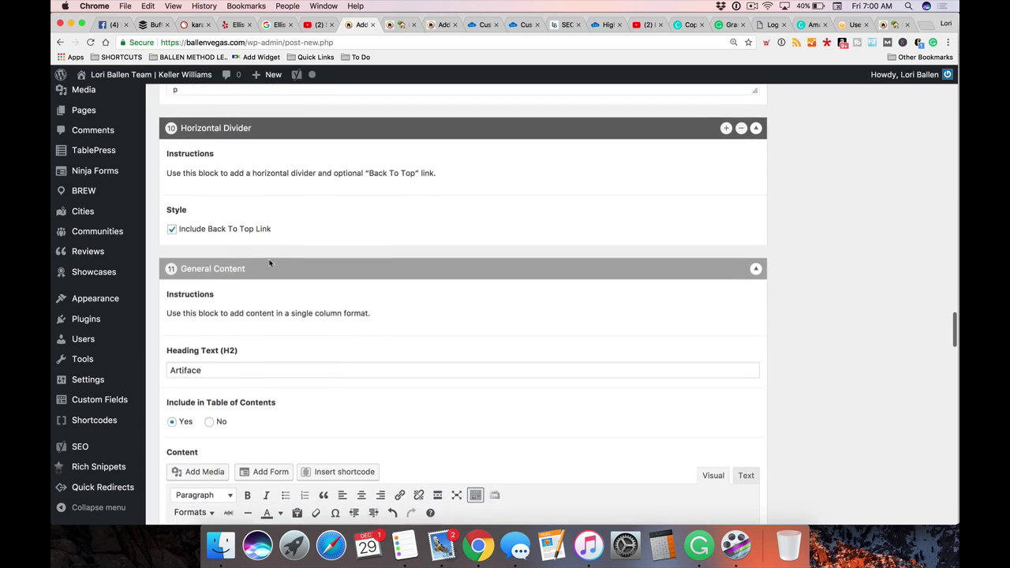
scroll(266, 260, "up", 3)
scroll(266, 261, "down", 8)
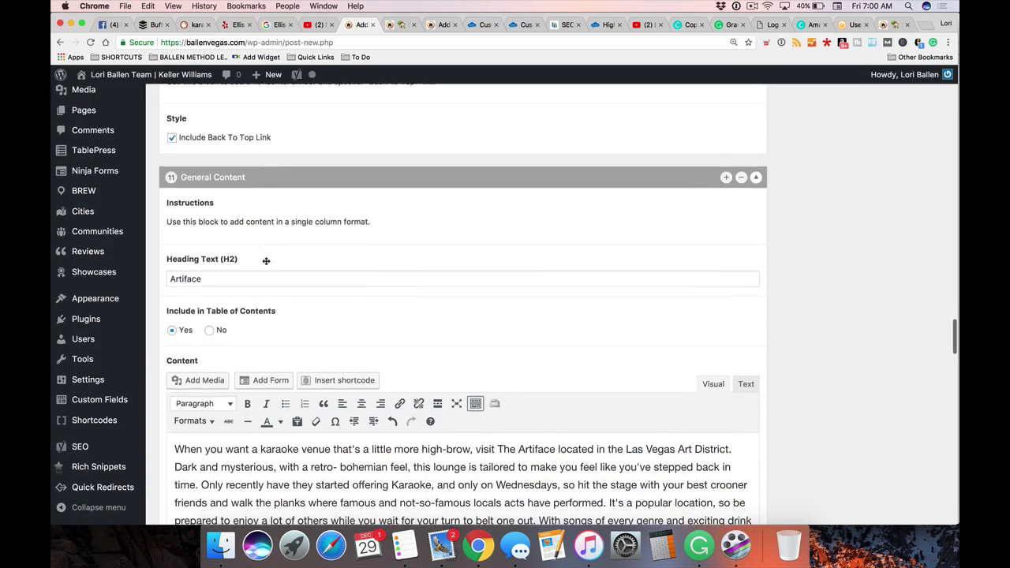
scroll(266, 260, "down", 4)
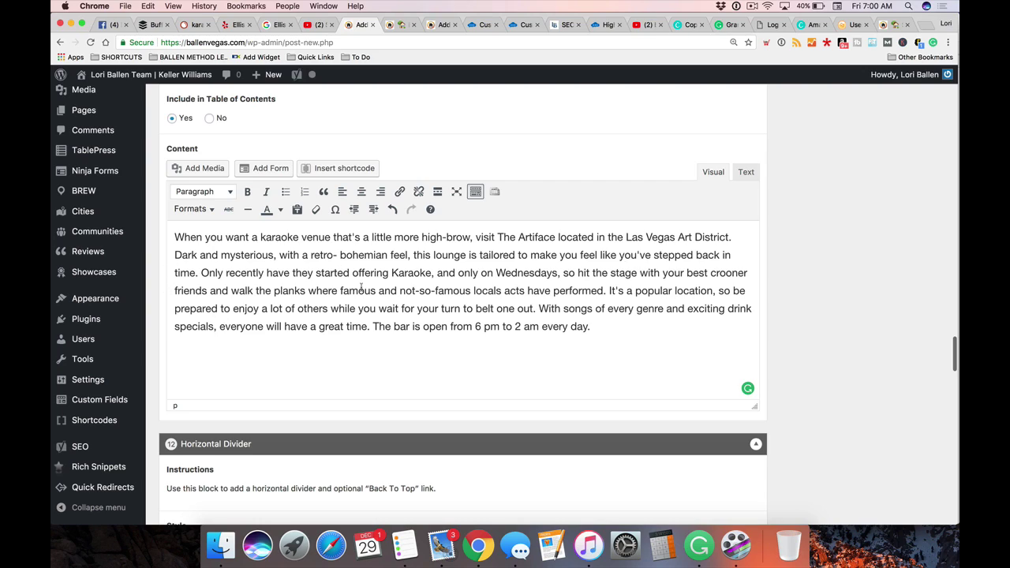
left_click(648, 306)
scroll(408, 278, "down", 4)
scroll(408, 279, "down", 10)
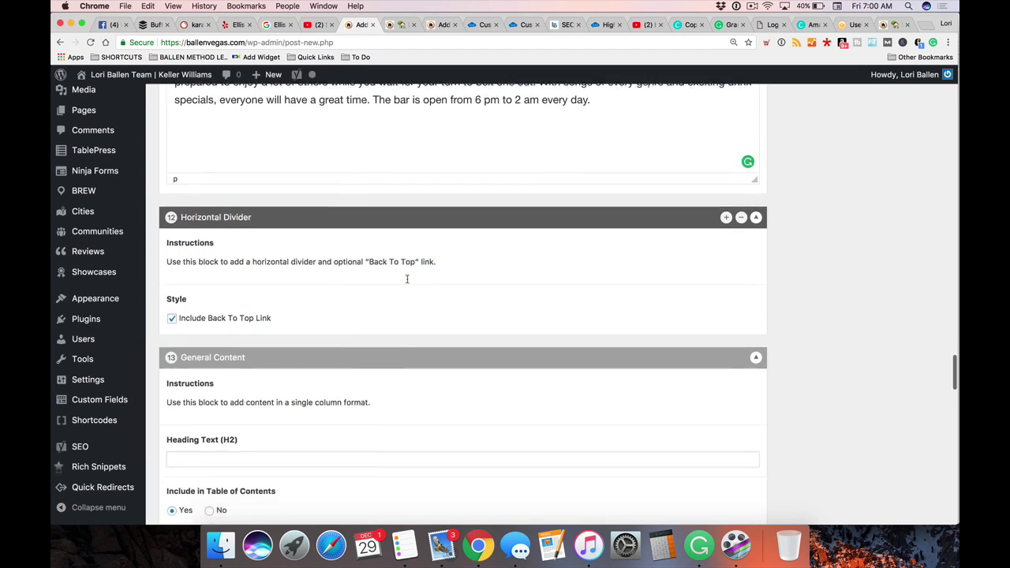
scroll(407, 282, "down", 10)
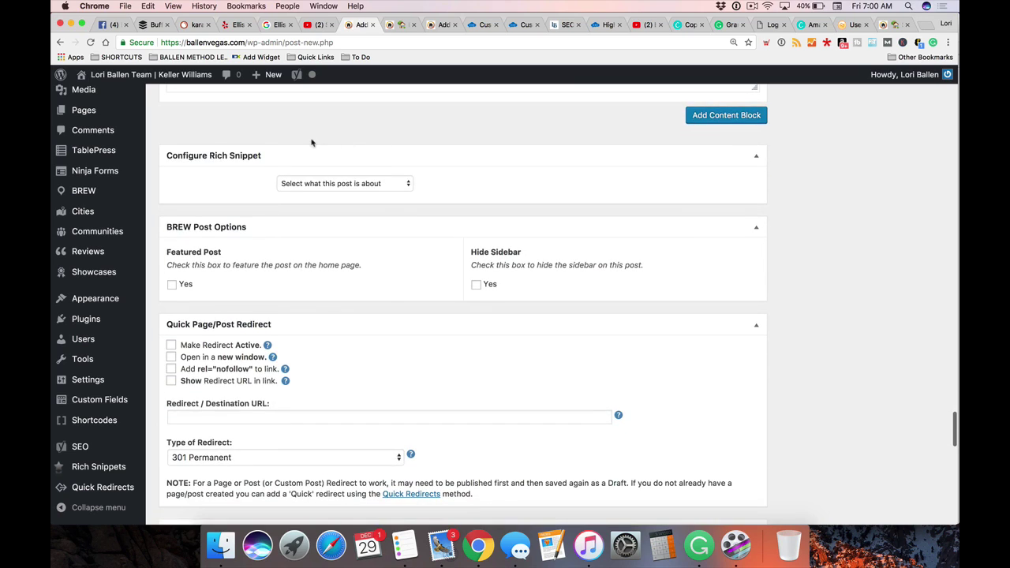
Append a new General Content block at the end of the post
scroll(311, 144, "up", 1)
left_click(696, 131)
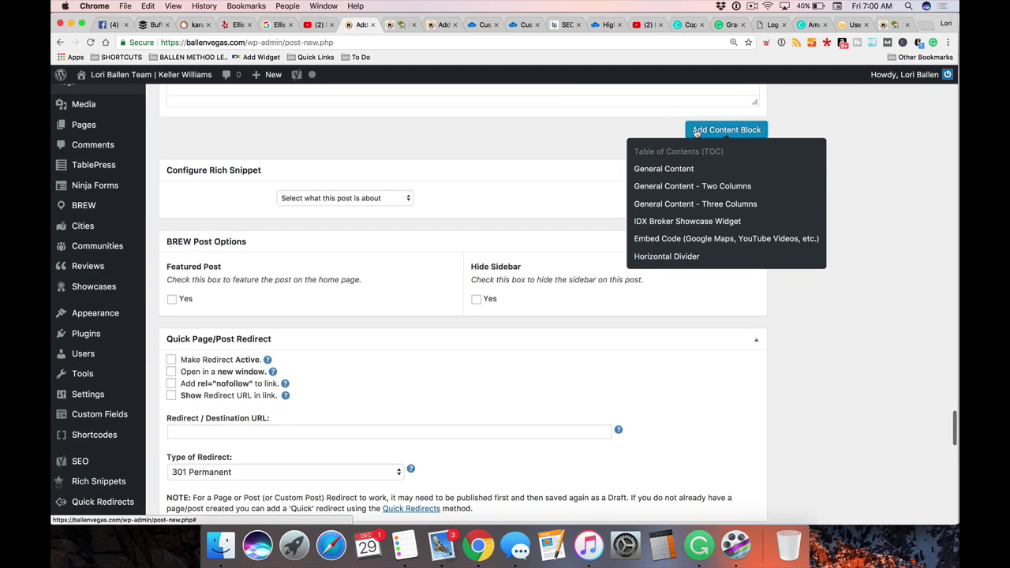
left_click(669, 170)
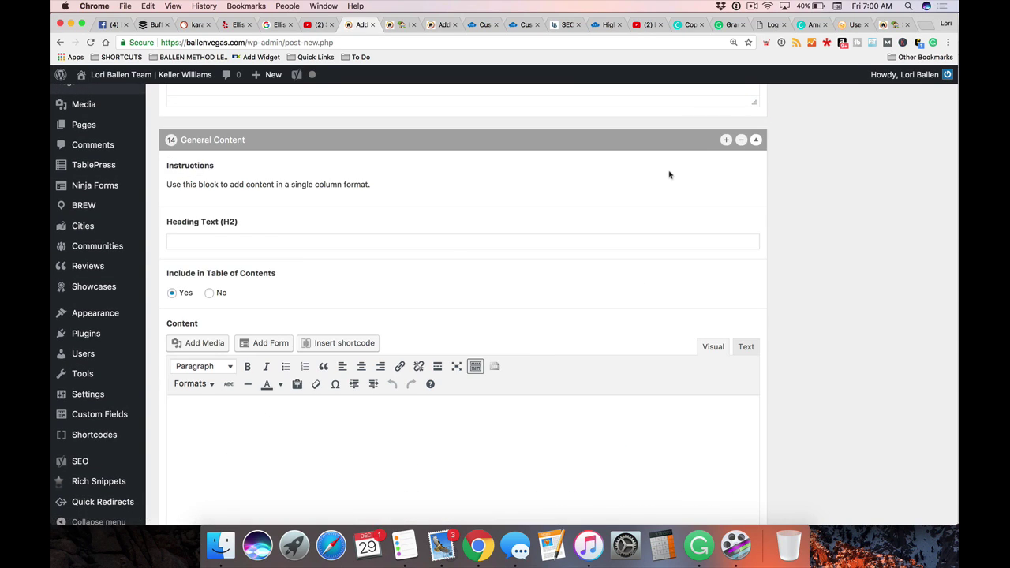
Insert a Horizontal Divider layout just before the new General Content block
scroll(710, 252, "up", 4)
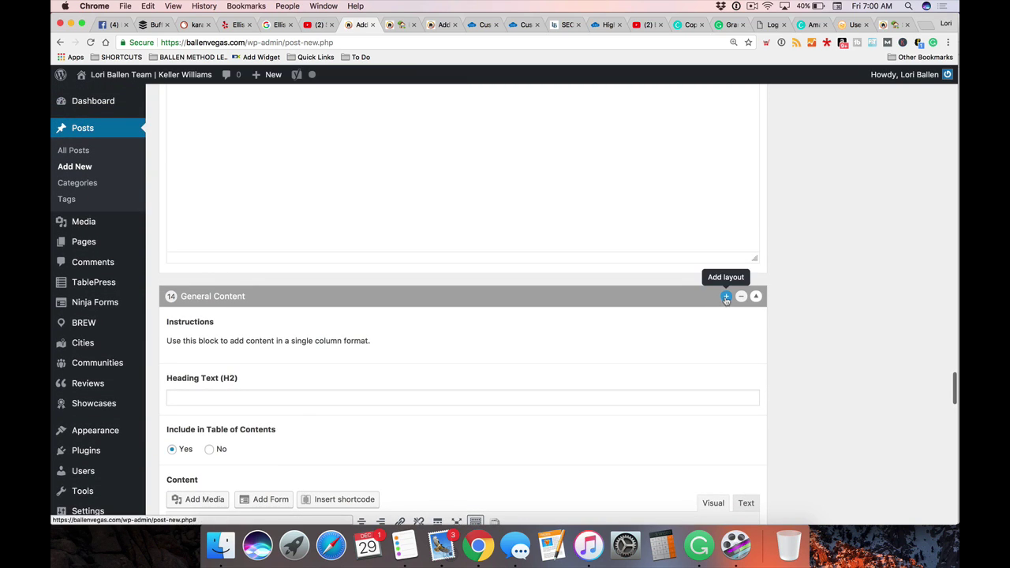
left_click(726, 298)
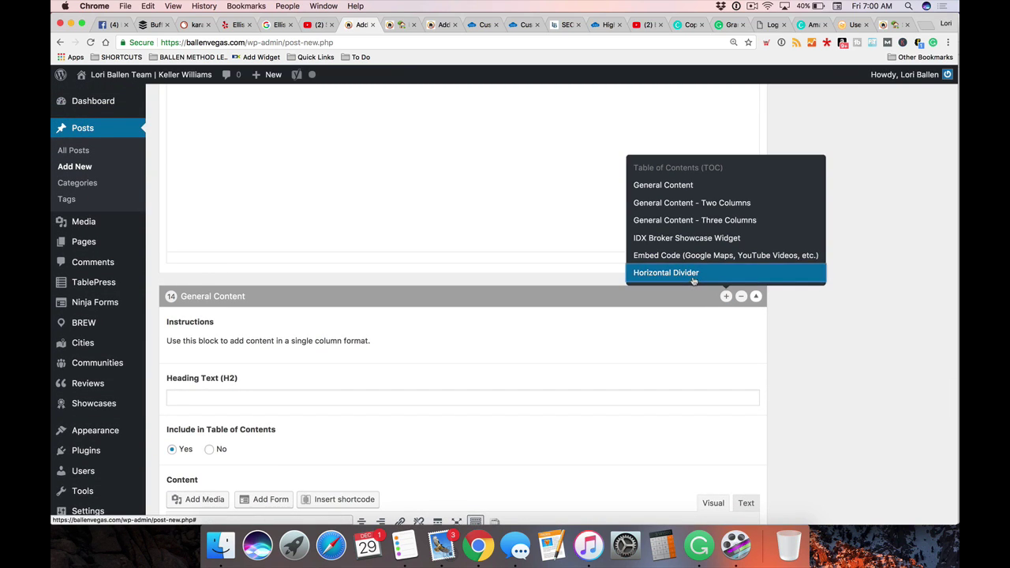
left_click(676, 273)
scroll(336, 315, "down", 10)
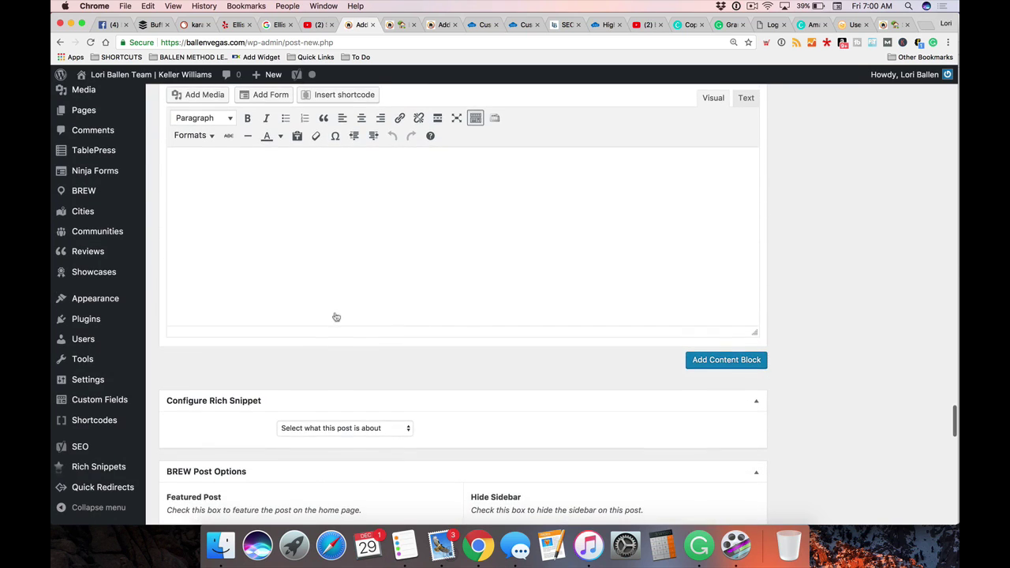
scroll(334, 314, "down", 3)
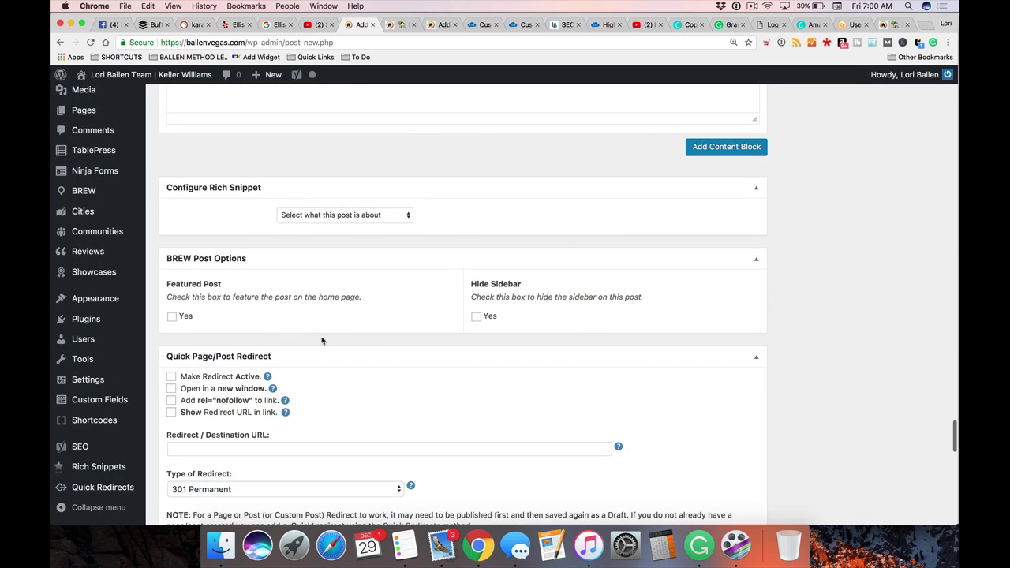
scroll(322, 341, "down", 1)
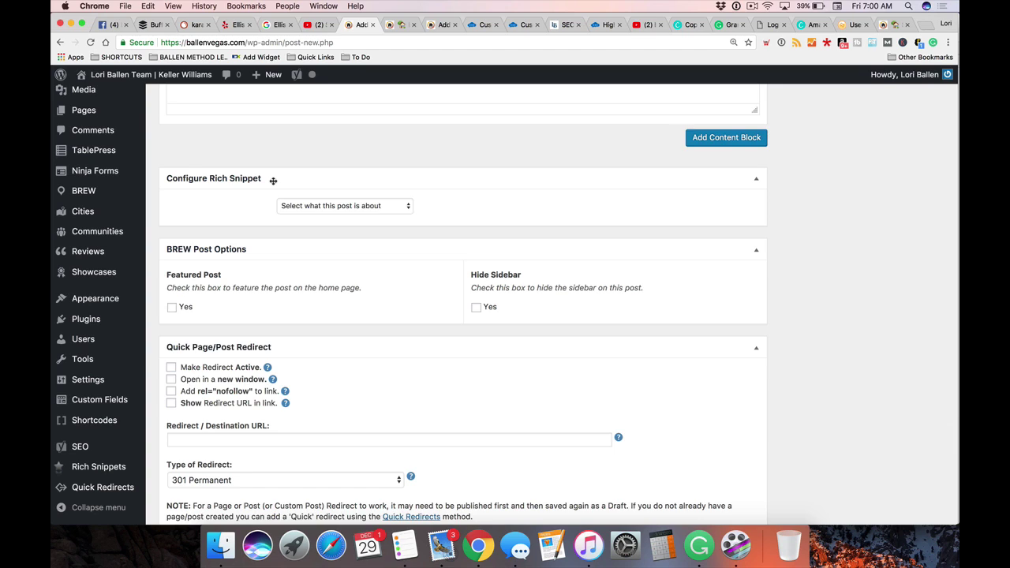
scroll(273, 180, "down", 2)
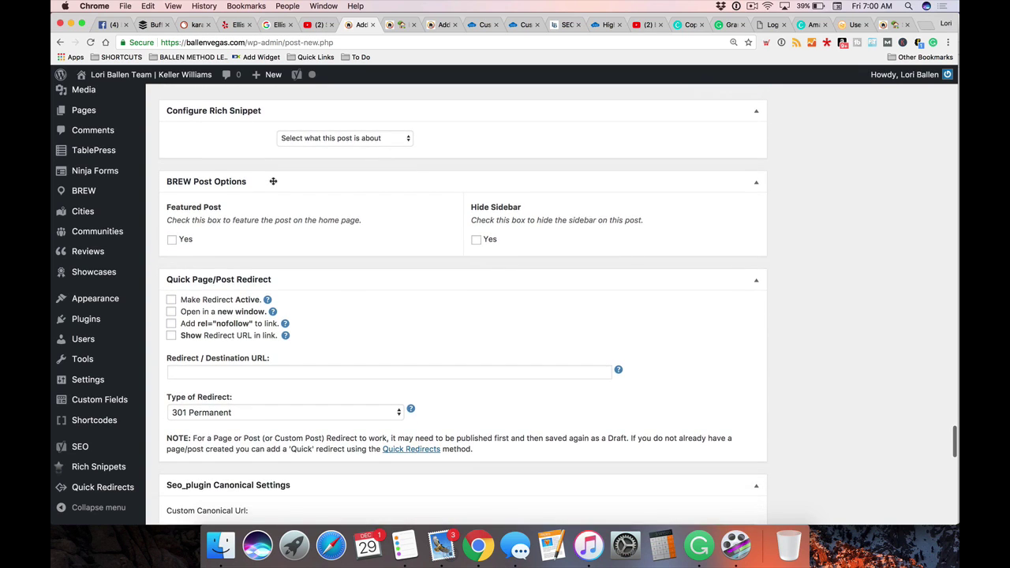
scroll(273, 181, "up", 2)
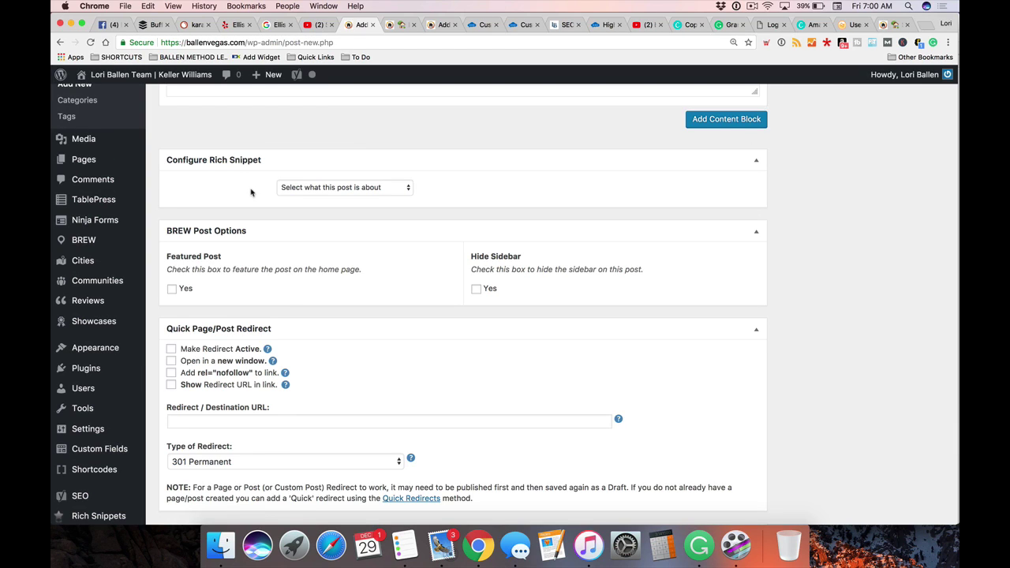
scroll(225, 183, "down", 1)
Choose Article as the post's rich snippet type
left_click(319, 182)
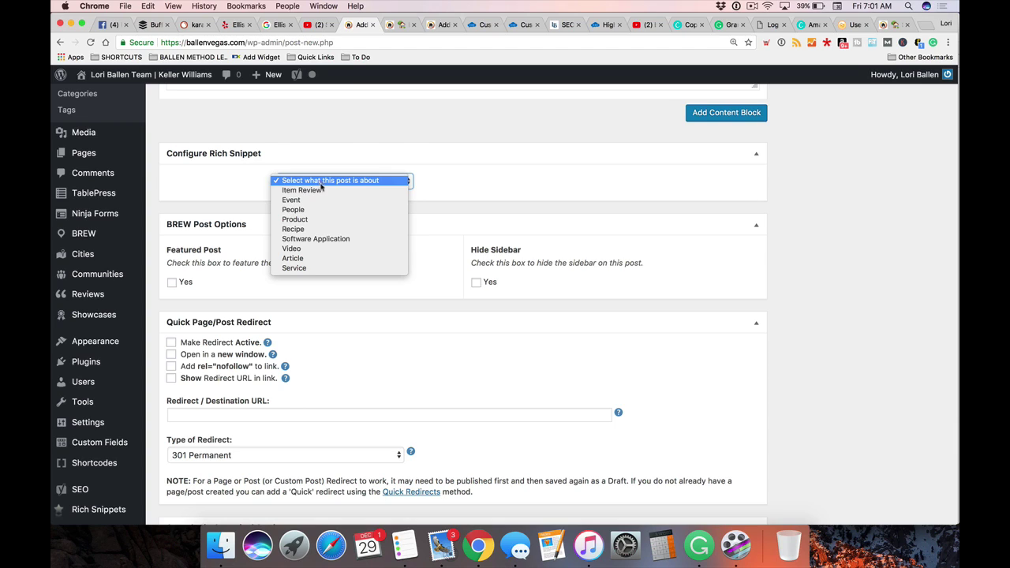
left_click(311, 259)
left_click(315, 247)
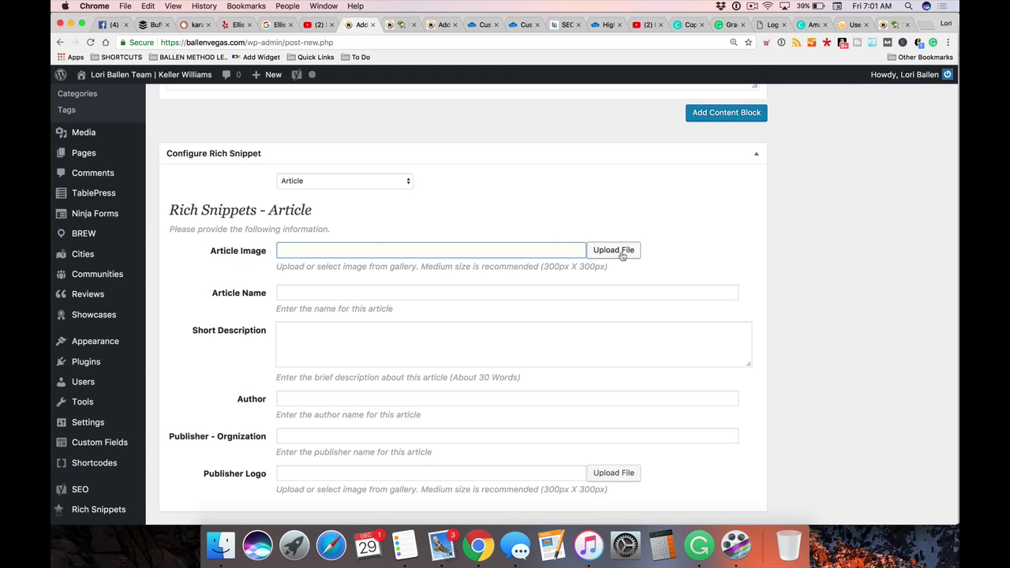
scroll(505, 266, "down", 1)
left_click(300, 265)
left_click(291, 317)
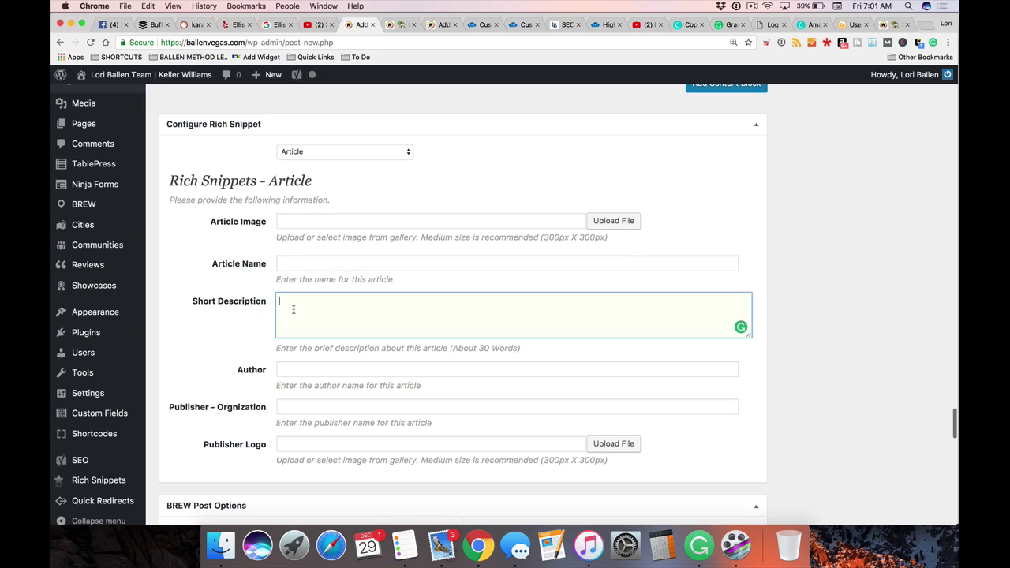
Fill the Article Author and Publisher - Organization fields with BallenVegas.com
scroll(290, 320, "down", 2)
left_click(290, 309)
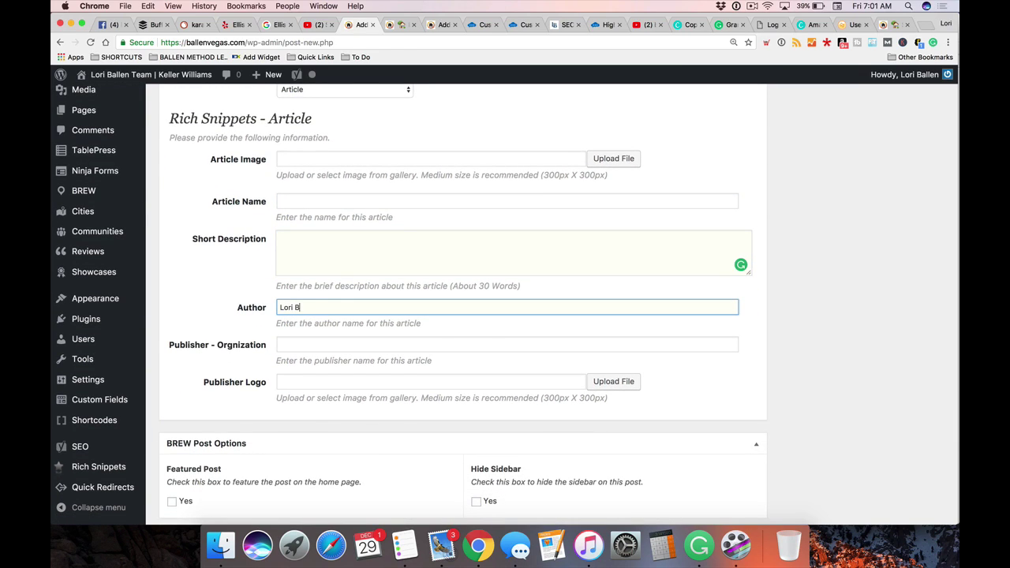
left_click(306, 346)
type("BallenVegas.com")
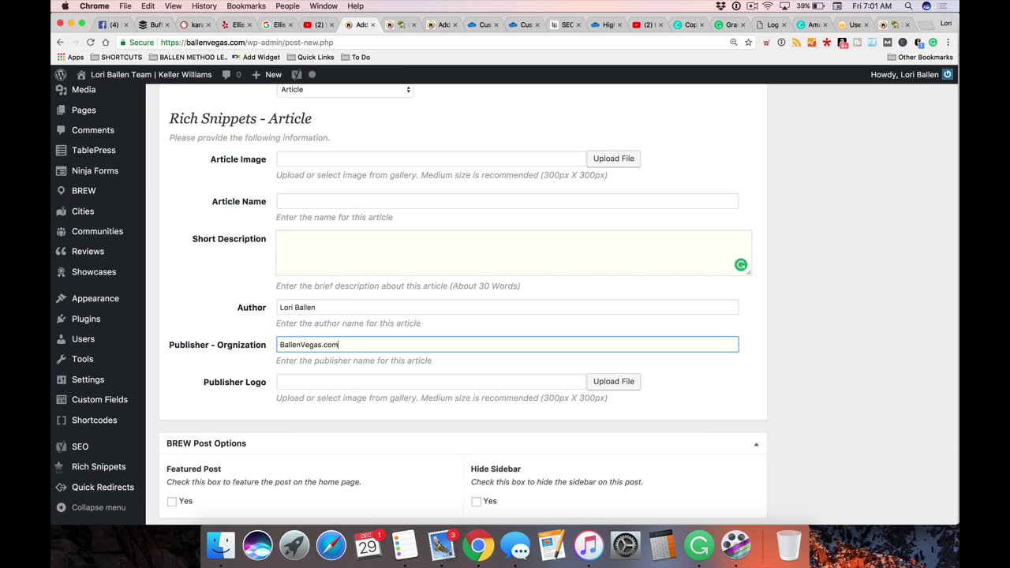
scroll(465, 376, "down", 2)
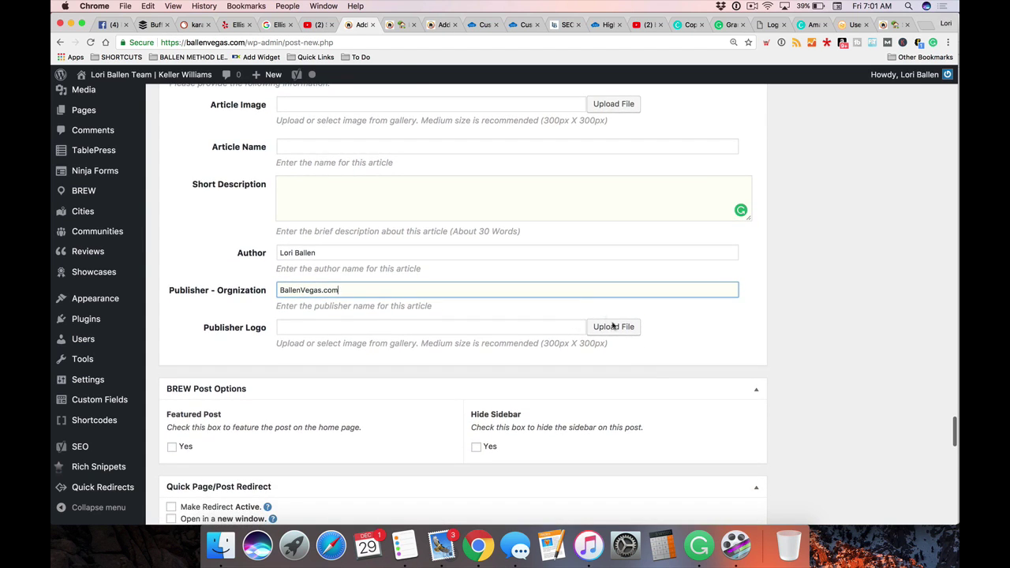
scroll(405, 310, "down", 3)
scroll(388, 268, "up", 5)
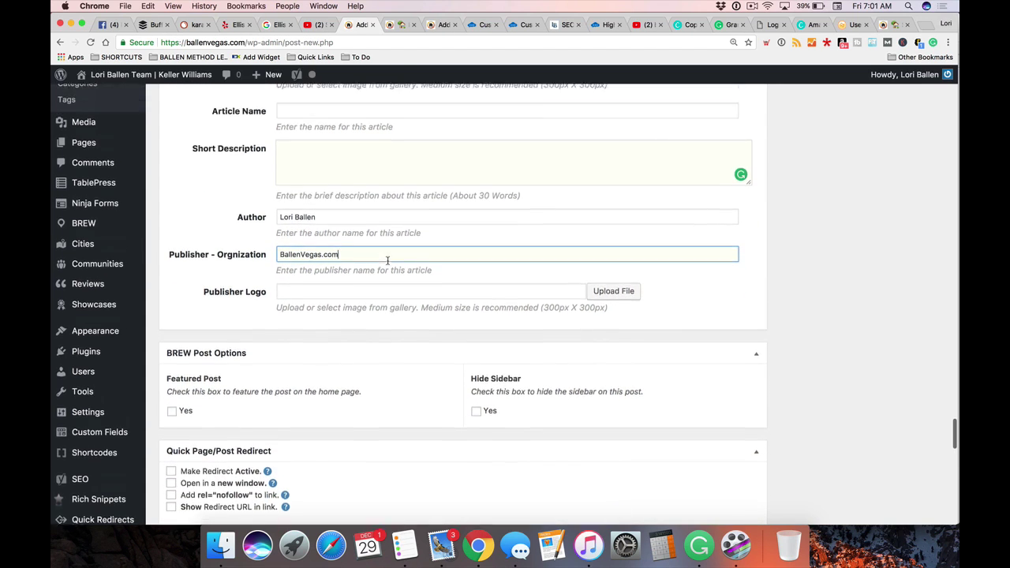
left_click(314, 231)
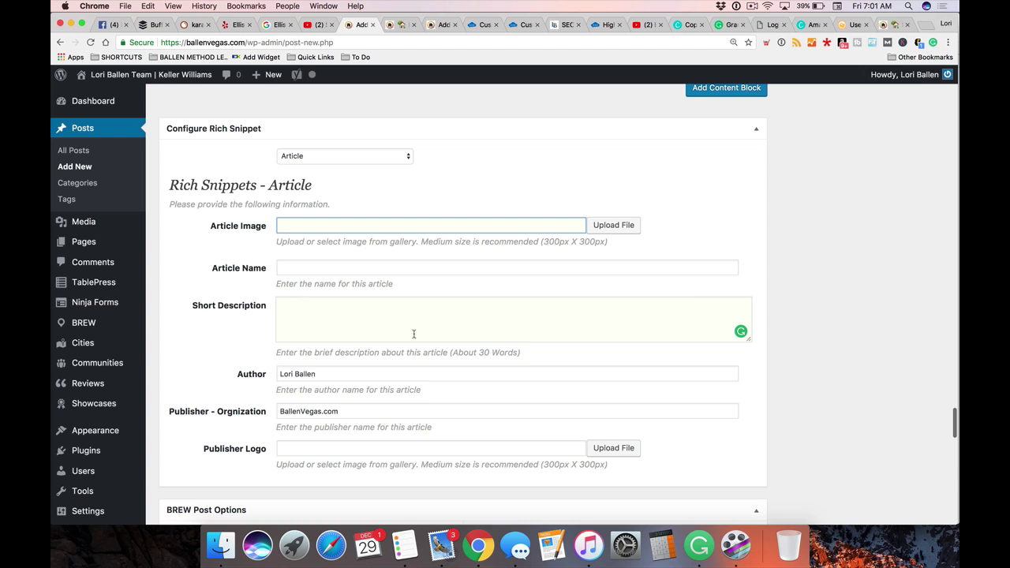
In BREW Post Options, keep the post unfeatured and set Hide Sidebar to Yes
scroll(500, 289, "down", 5)
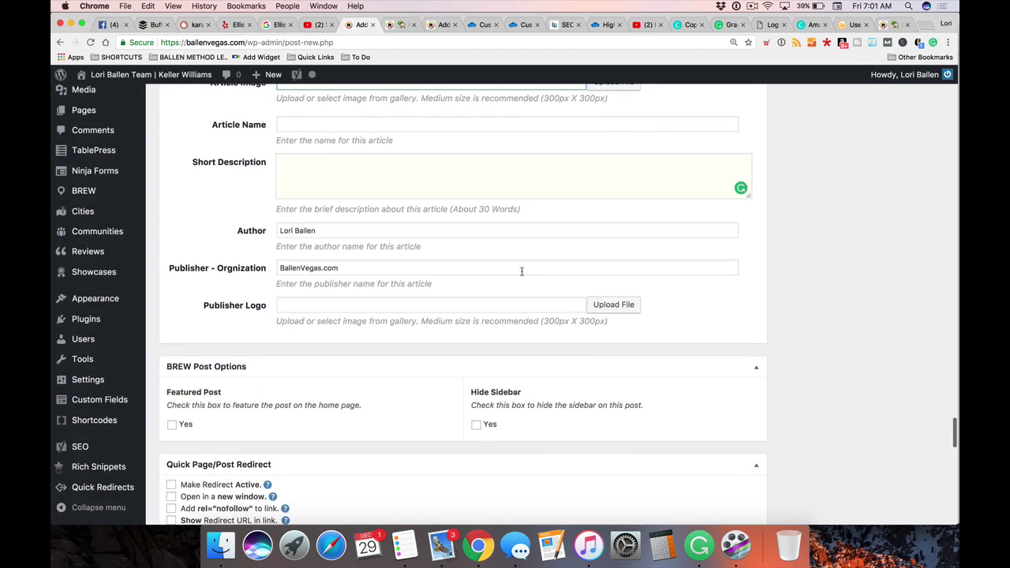
scroll(522, 279, "down", 7)
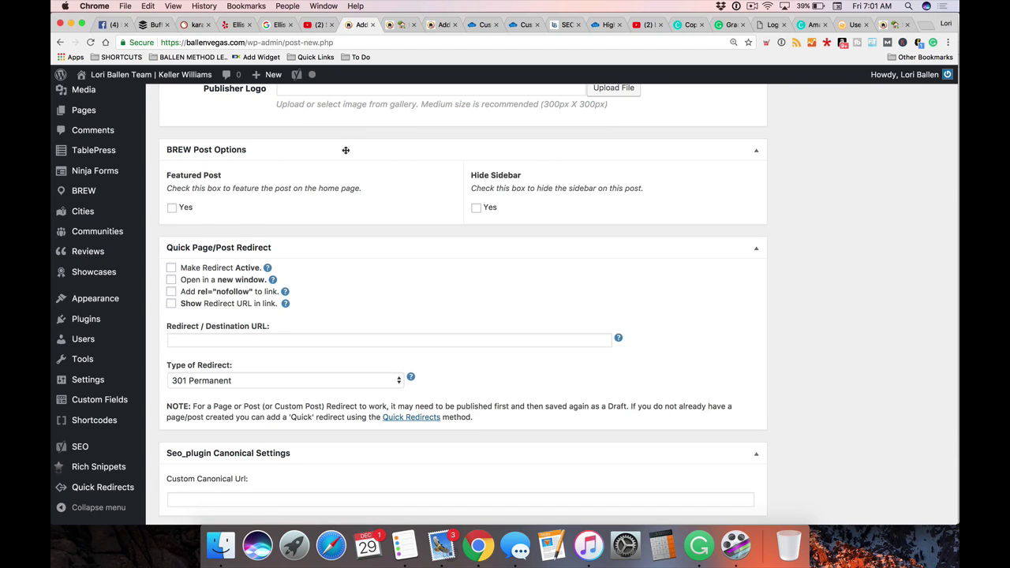
scroll(345, 150, "down", 1)
scroll(346, 150, "down", 1)
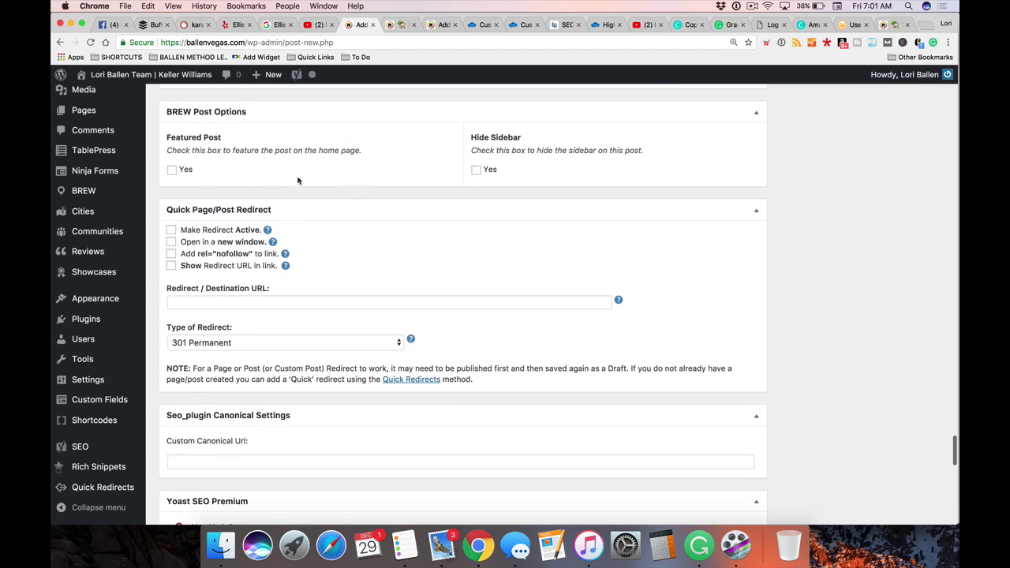
left_click(172, 172)
left_click(476, 170)
In Yoast SEO Premium, enter 'karaoke bar' as an additional focus keyword
scroll(432, 199, "down", 3)
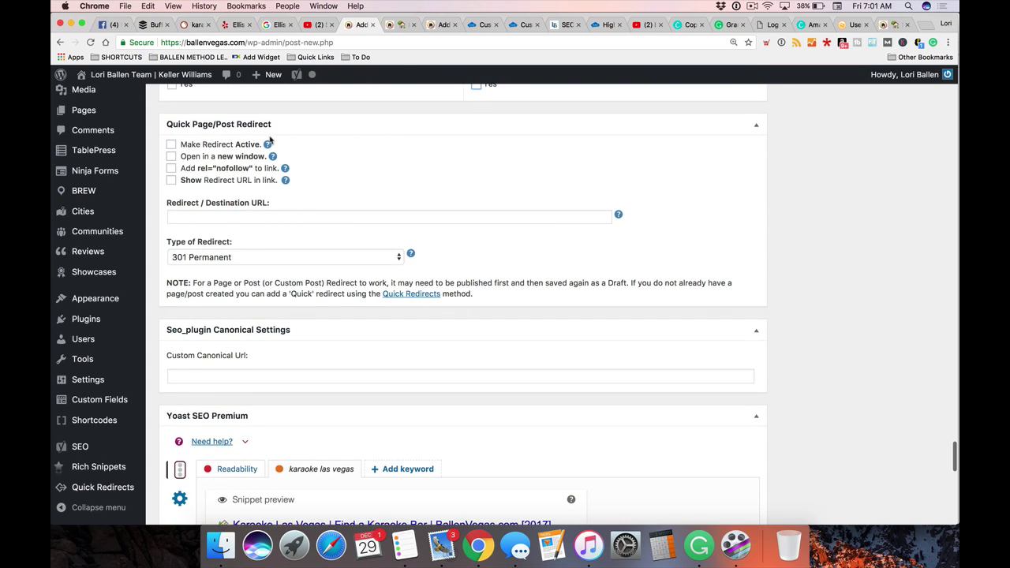
scroll(550, 274, "down", 8)
scroll(550, 275, "down", 4)
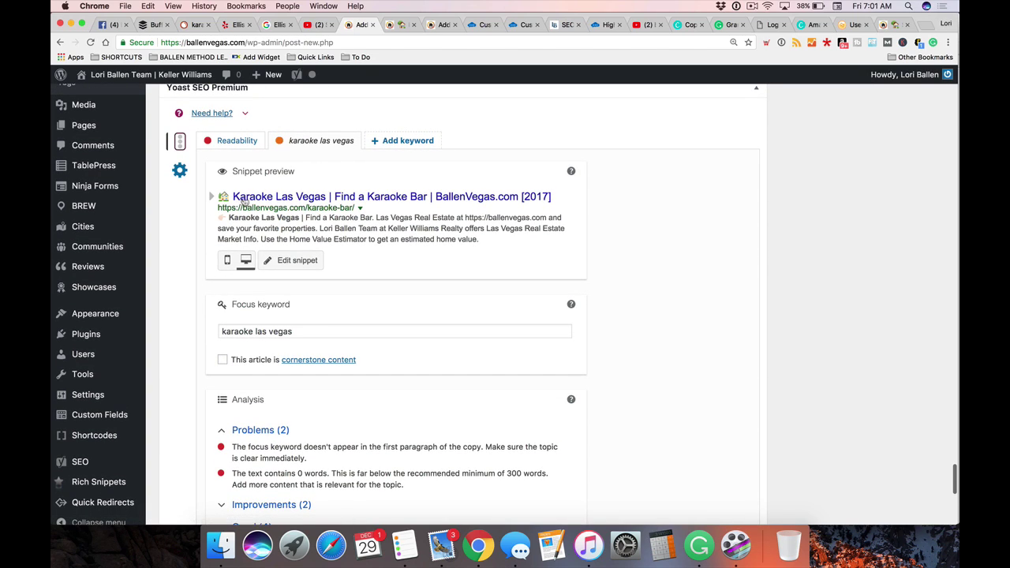
left_click(395, 142)
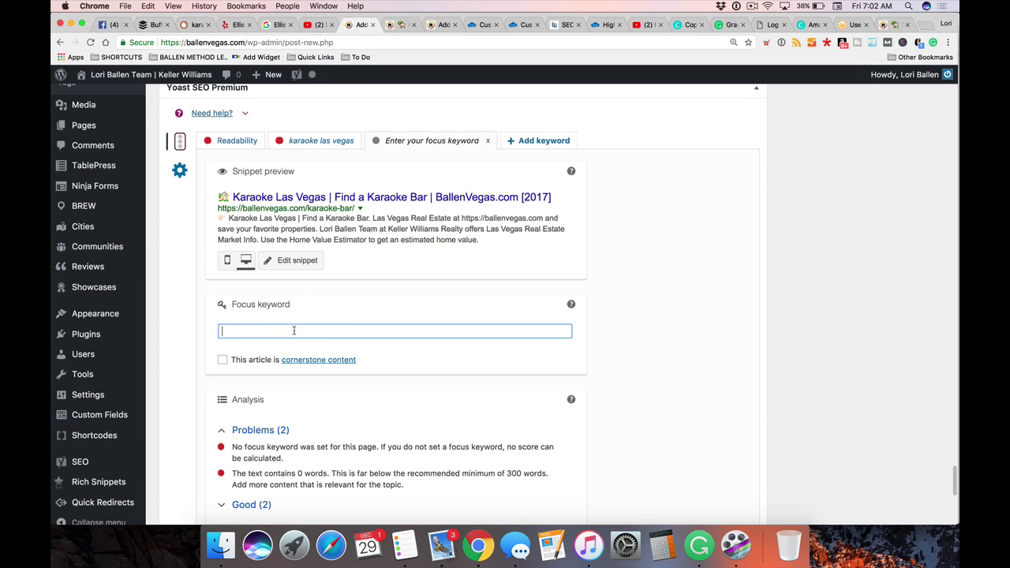
type("karaoke bar")
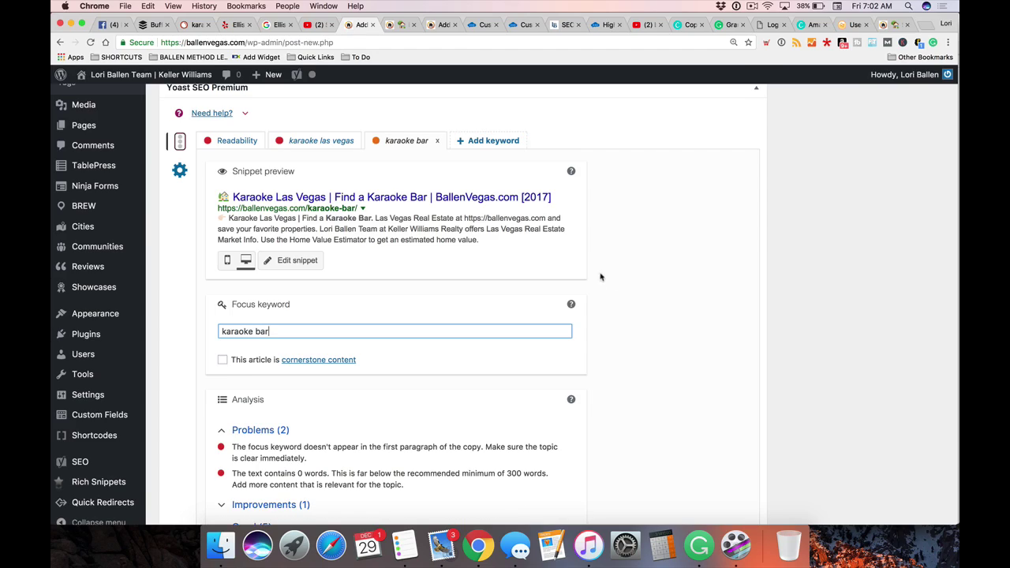
scroll(756, 270, "up", 15)
scroll(775, 267, "up", 15)
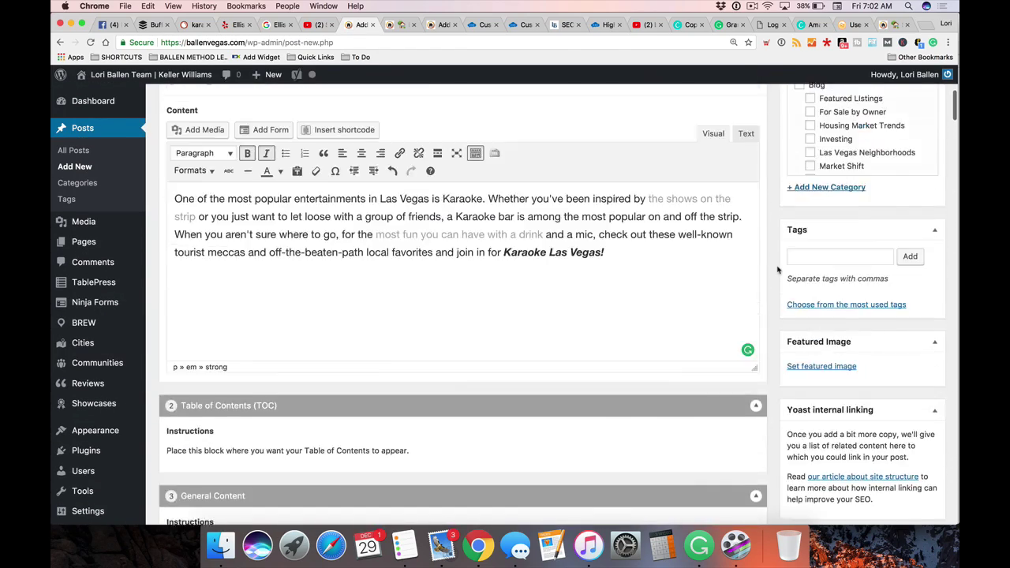
scroll(773, 269, "down", 5)
scroll(772, 271, "up", 5)
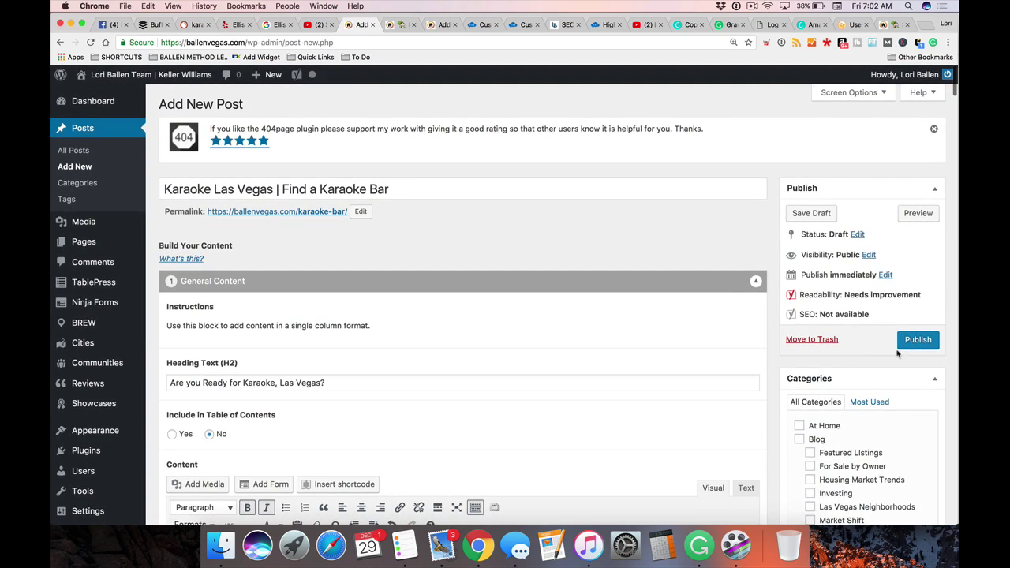
scroll(783, 336, "down", 2)
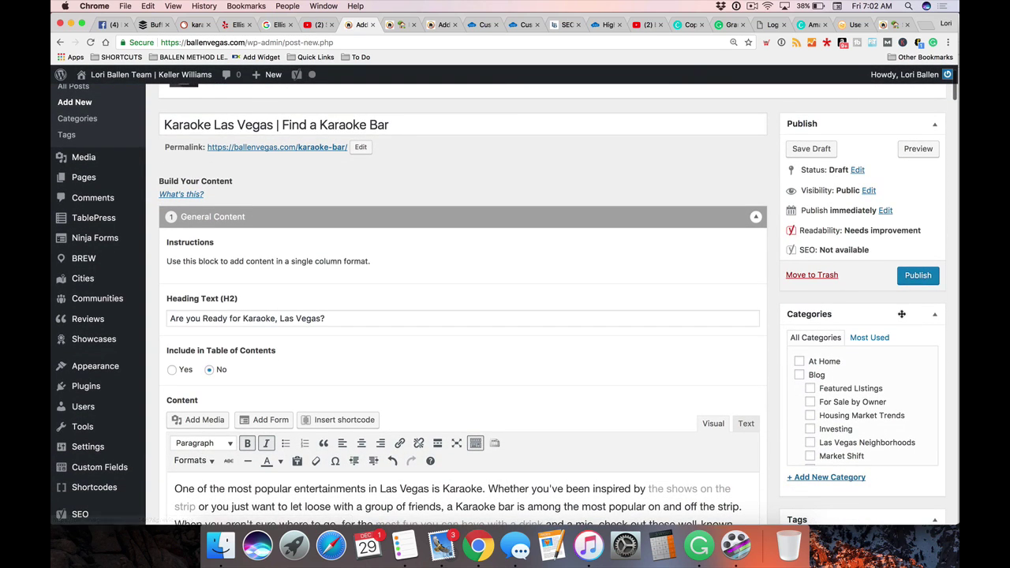
left_click(806, 151)
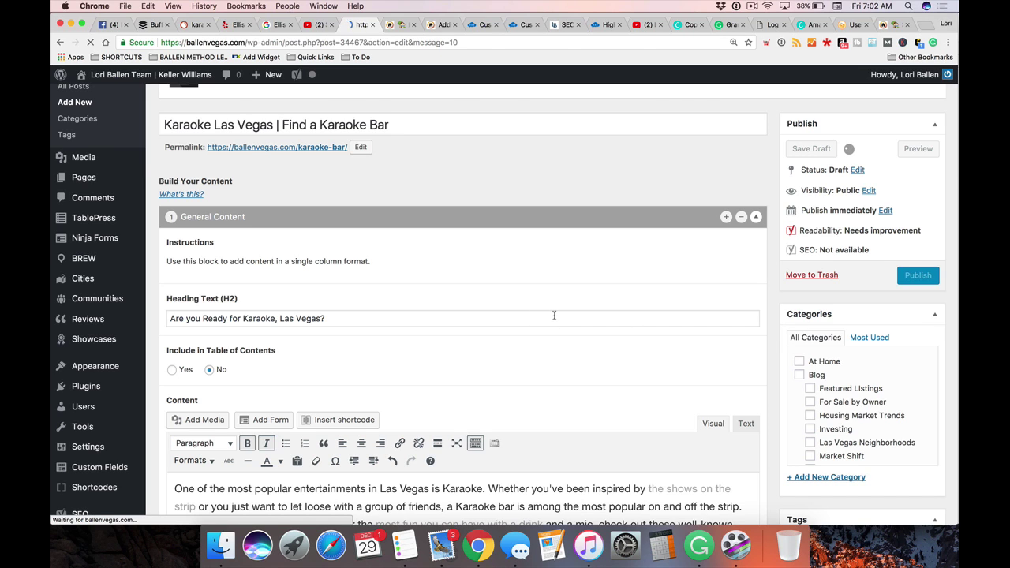
scroll(466, 318, "down", 5)
scroll(466, 319, "down", 20)
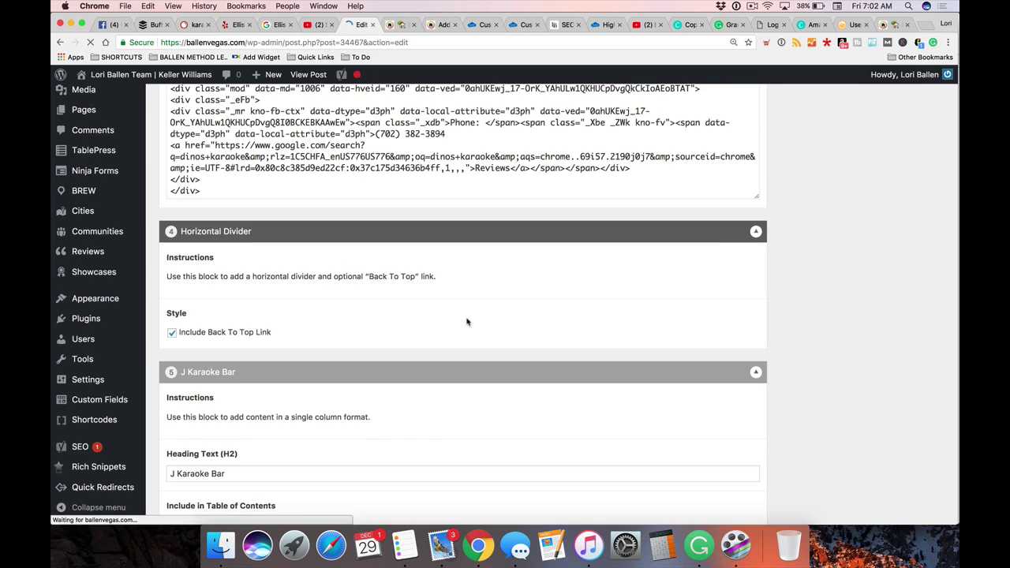
scroll(445, 361, "down", 20)
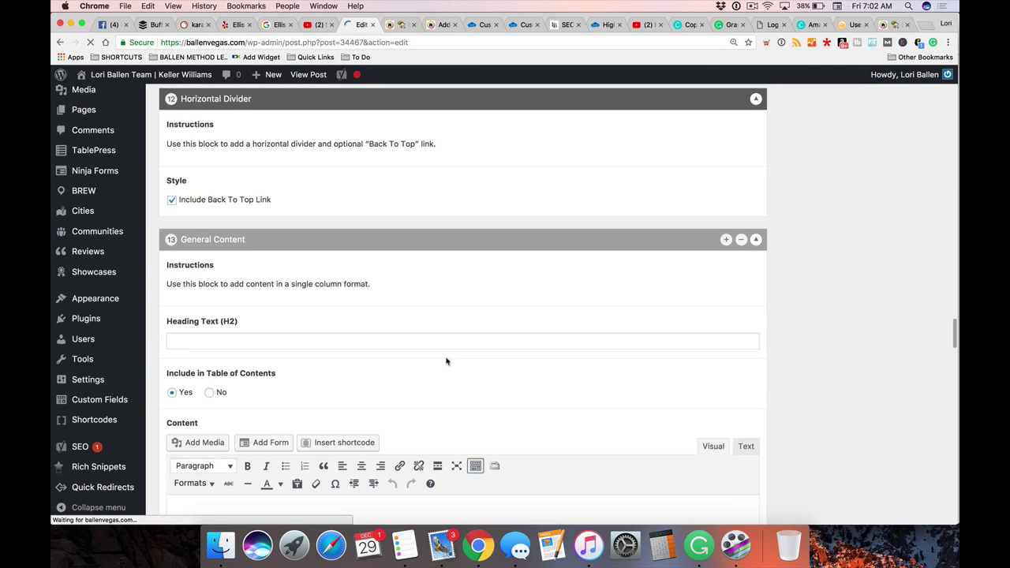
scroll(528, 360, "down", 15)
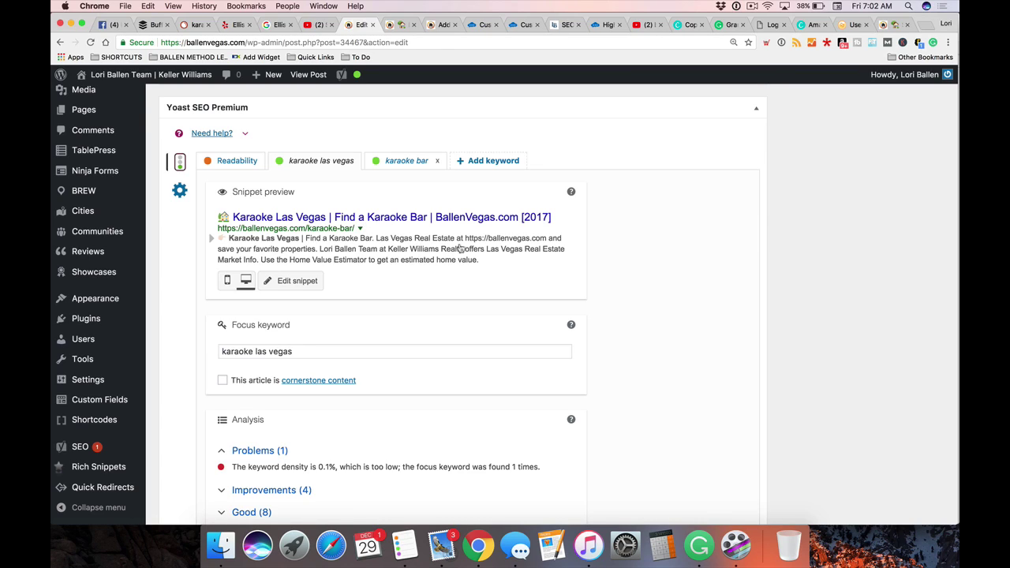
scroll(356, 185, "down", 1)
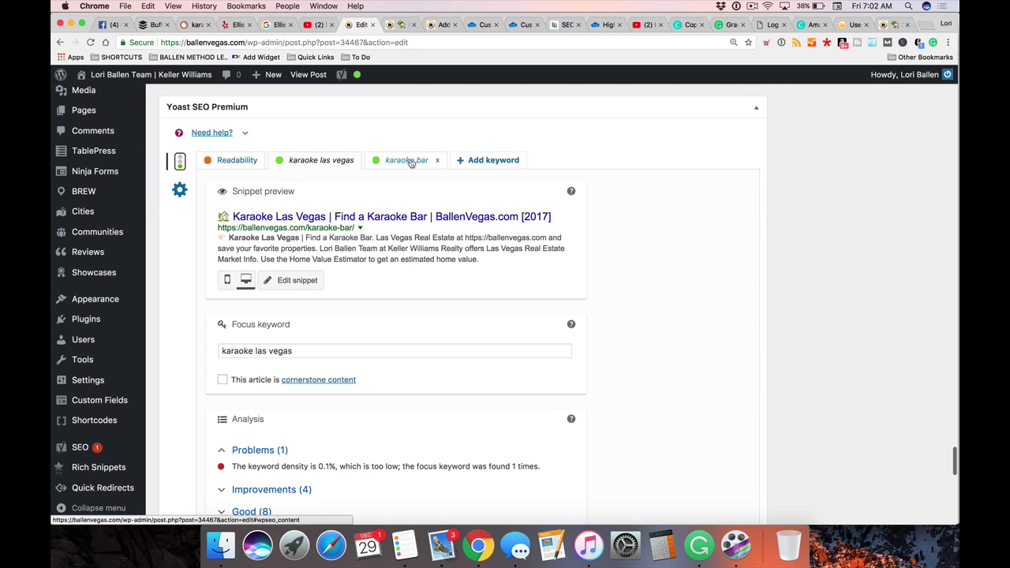
left_click(399, 160)
left_click(339, 162)
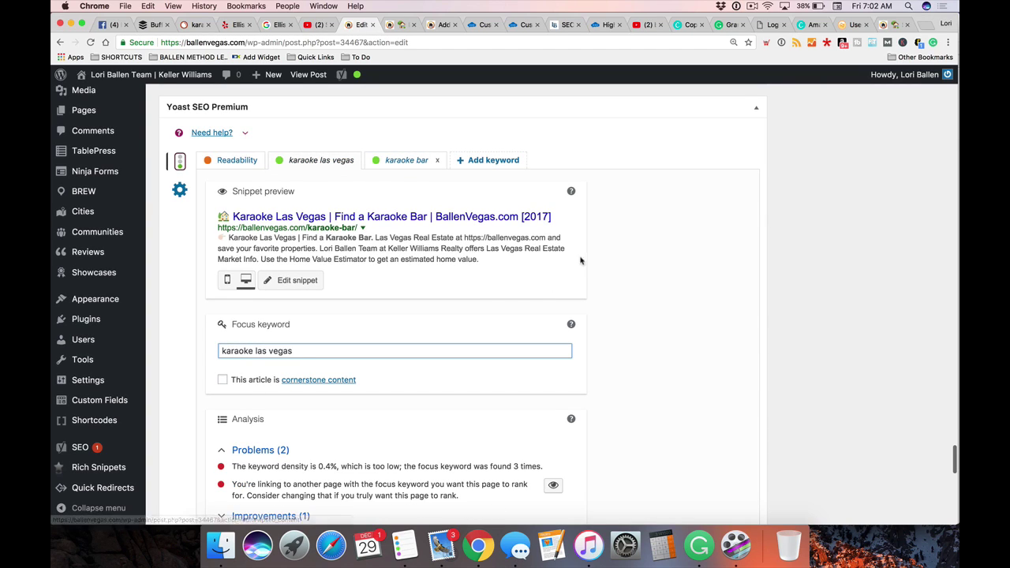
scroll(581, 255, "down", 4)
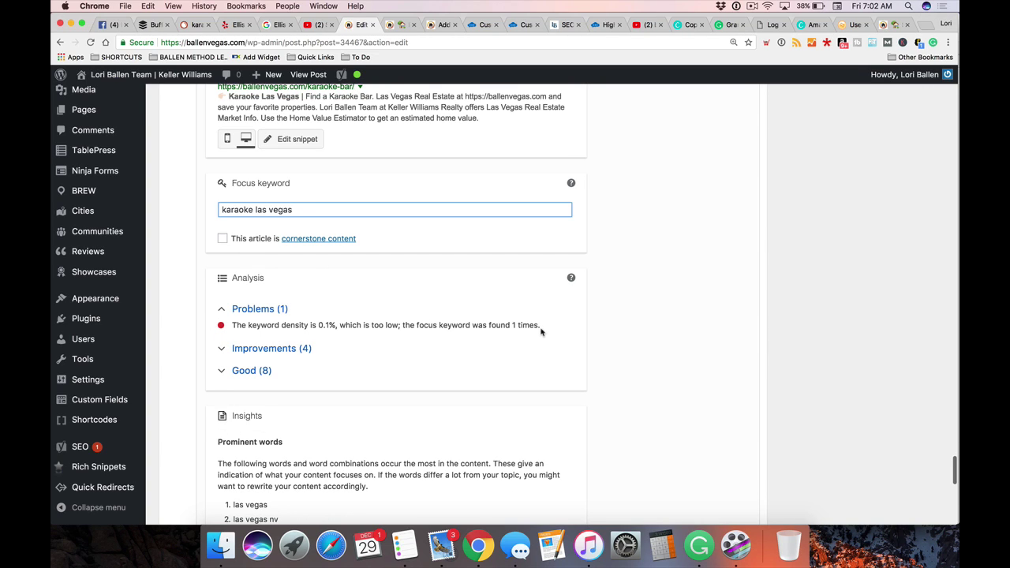
left_click(456, 345)
scroll(455, 344, "up", 2)
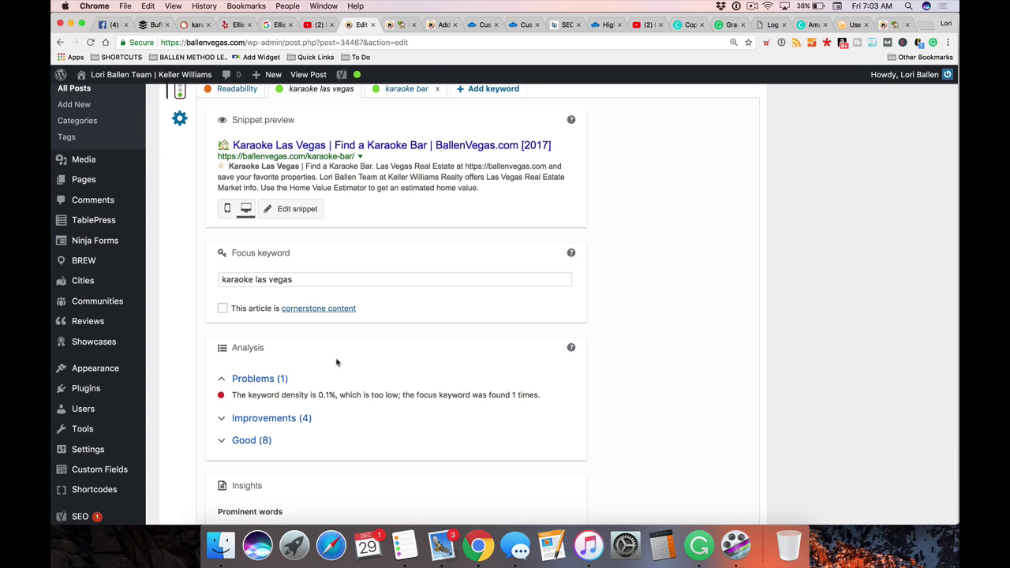
scroll(337, 361, "up", 15)
scroll(352, 361, "up", 10)
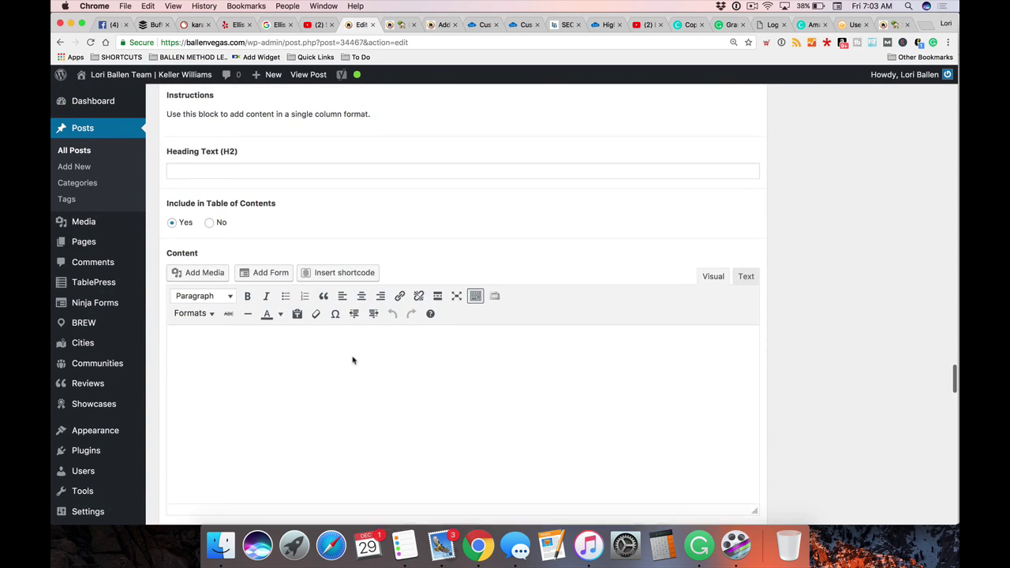
scroll(353, 360, "down", 10)
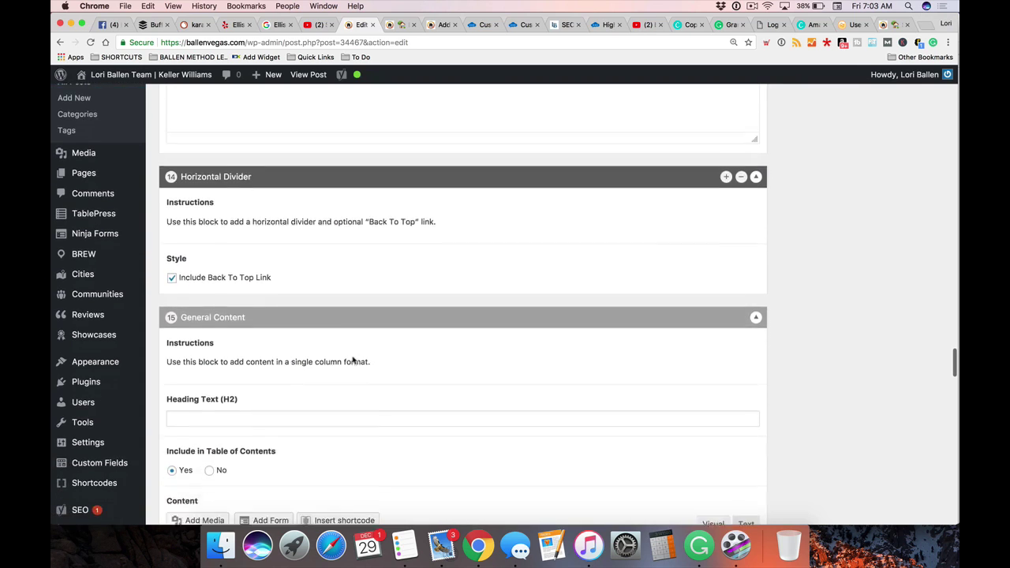
scroll(351, 357, "down", 3)
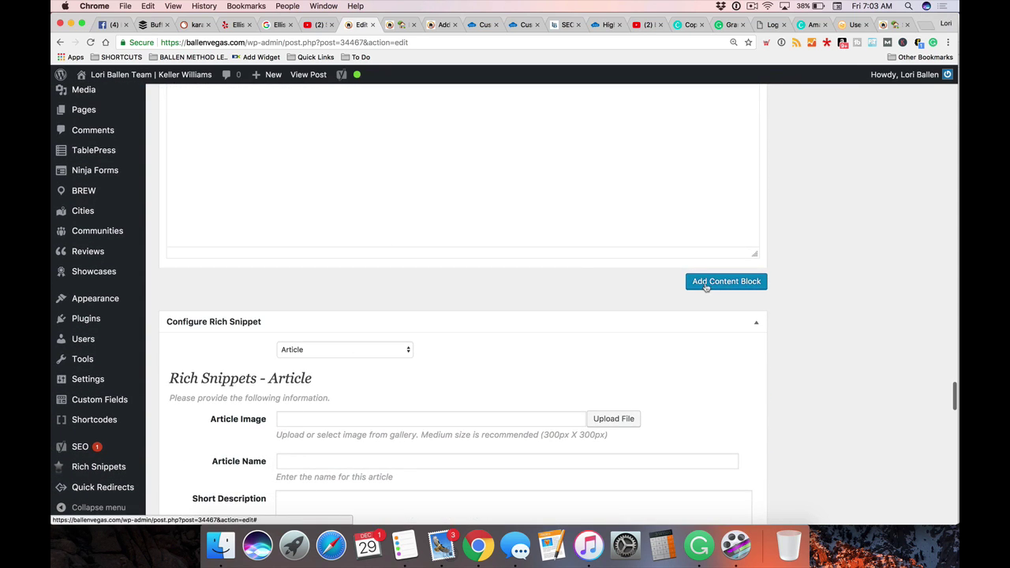
Add a General Content block with Include in Table of Contents set to No
left_click(705, 286)
scroll(237, 322, "down", 3)
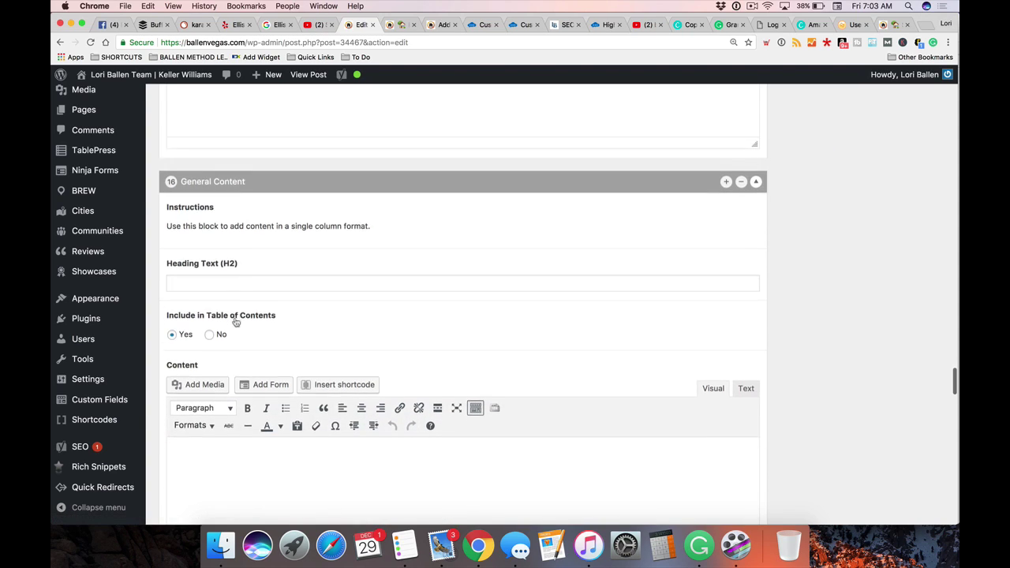
left_click(213, 271)
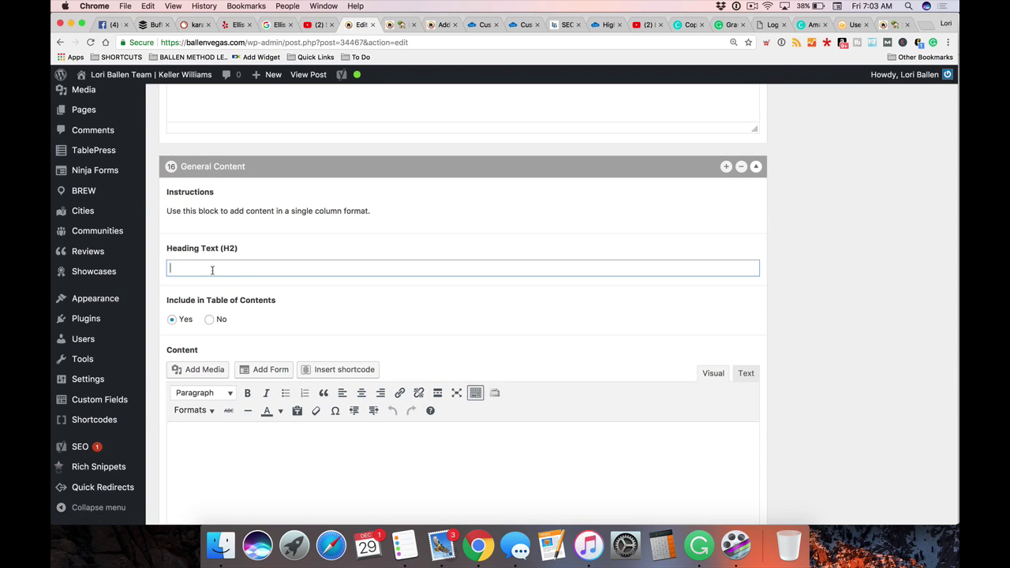
left_click(210, 321)
left_click(195, 268)
scroll(218, 267, "down", 1)
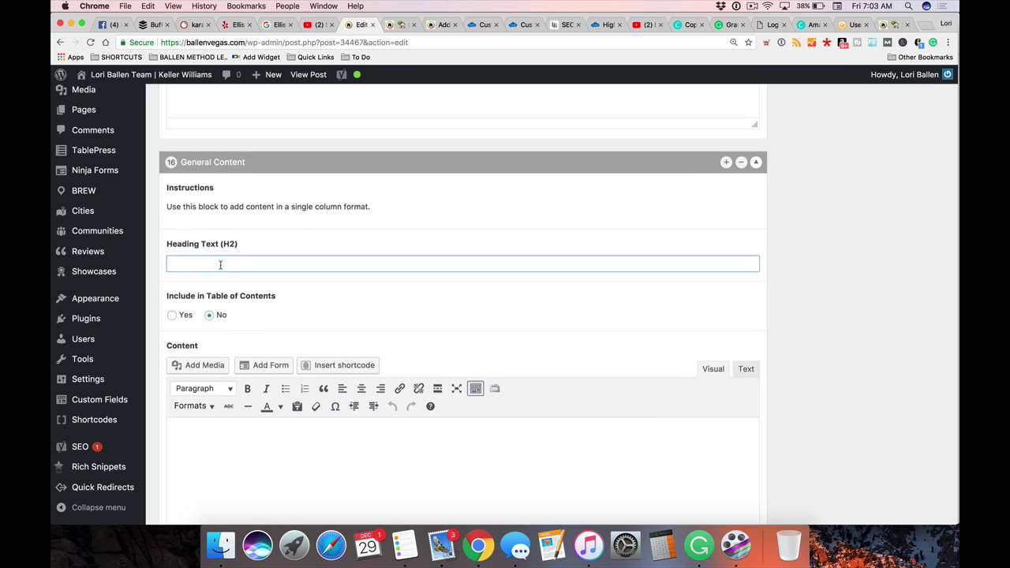
scroll(214, 331, "down", 1)
Write the closing paragraph inviting Karaoke Las Vegas enthusiasts to email any unmentioned Karaoke Bar
left_click(209, 393)
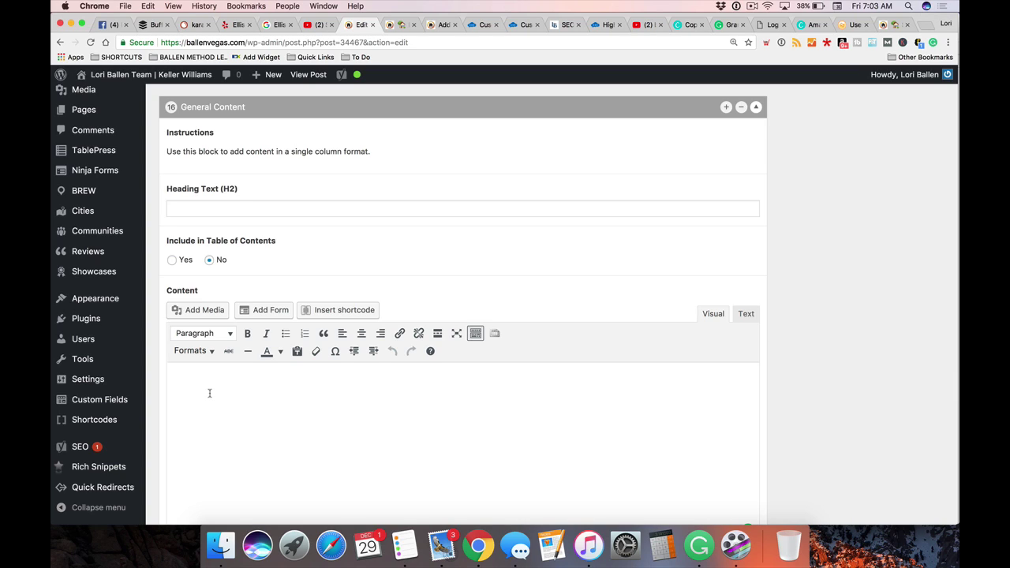
type("If you are a Karaoke Las Vegas eng")
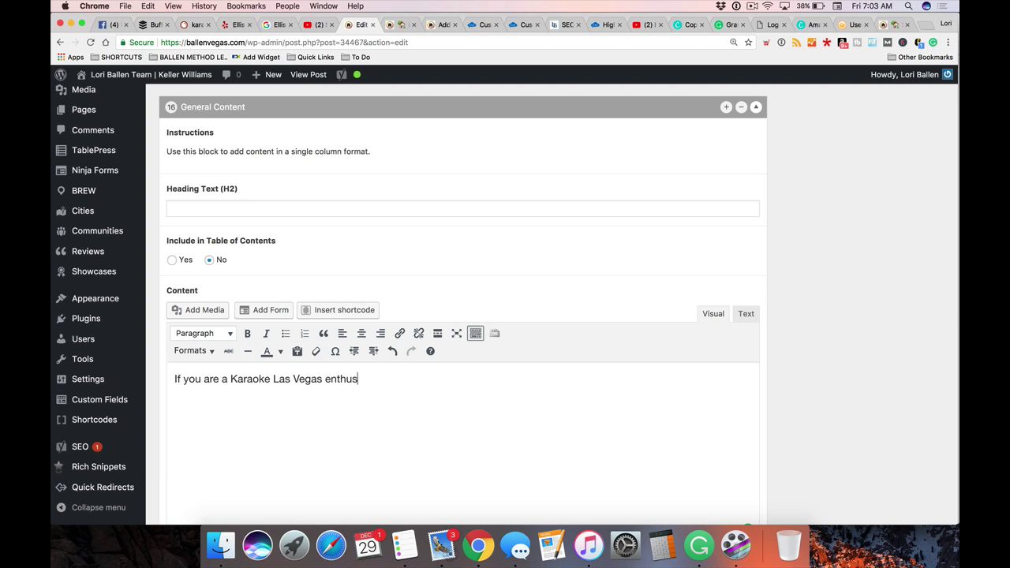
type("husiast and know of a Karaok")
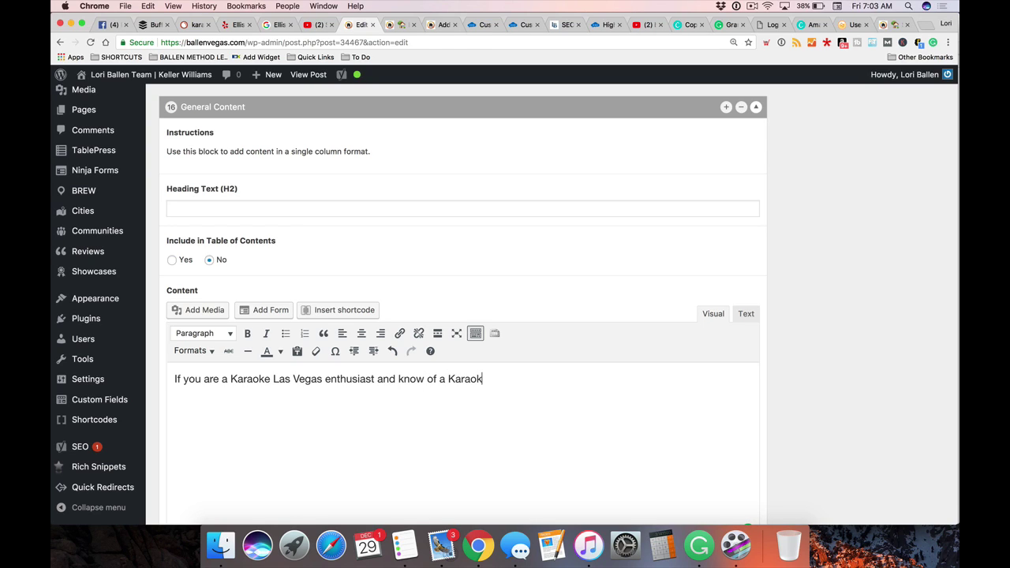
type("e Bar we dind")
type("'t mention")
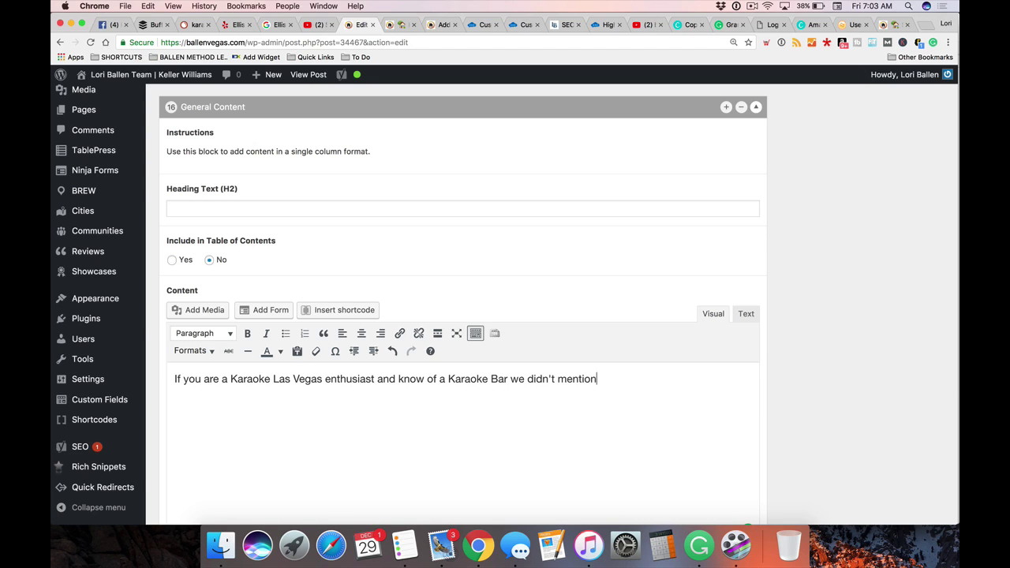
type(", send us an email and we will")
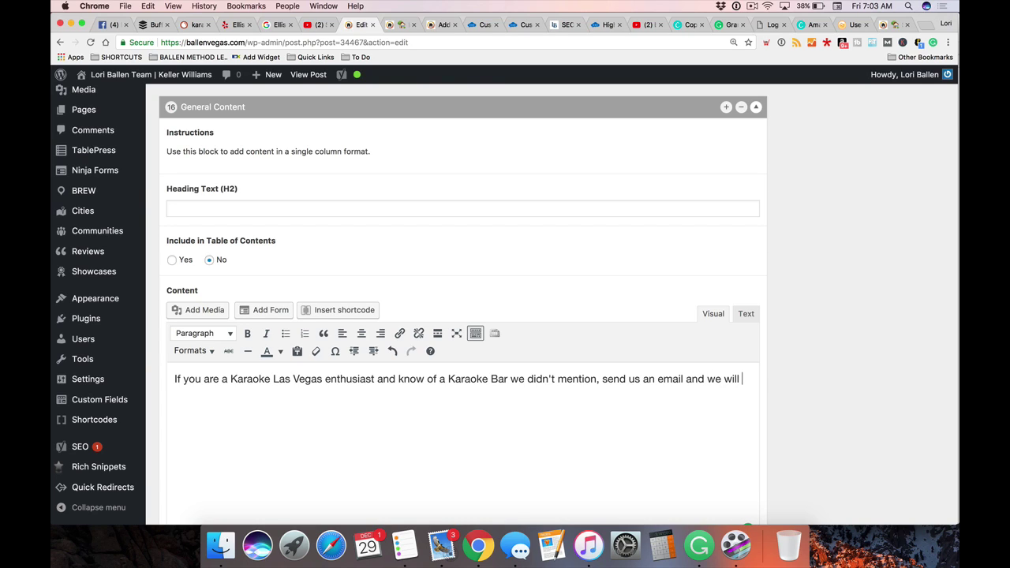
type(" include it.")
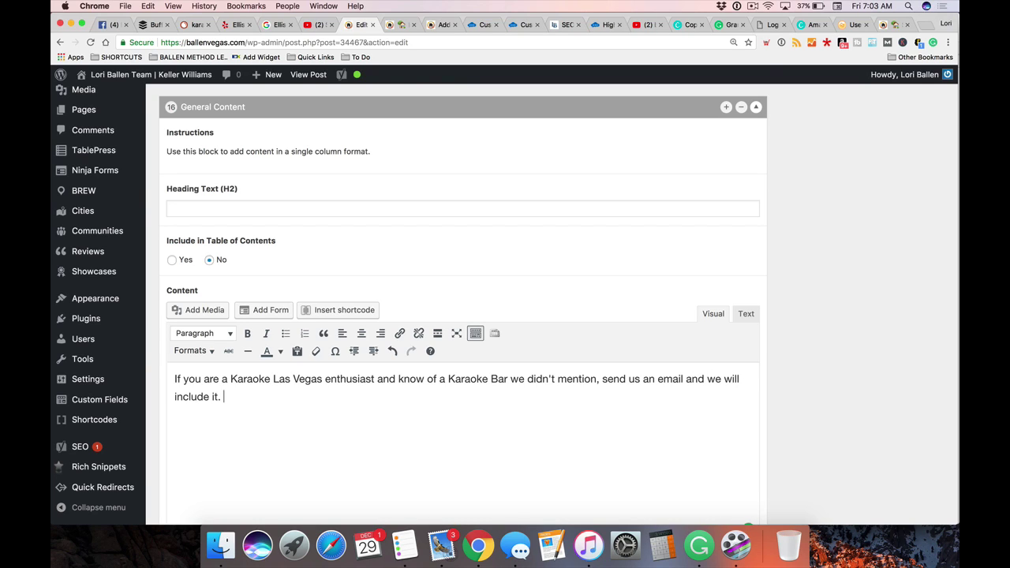
scroll(187, 403, "down", 1)
left_click_drag(325, 345, 231, 345)
Link 'send us an email' to a mailto: address with the site owner's e-mail
left_click_drag(508, 345, 447, 344)
left_click(503, 384)
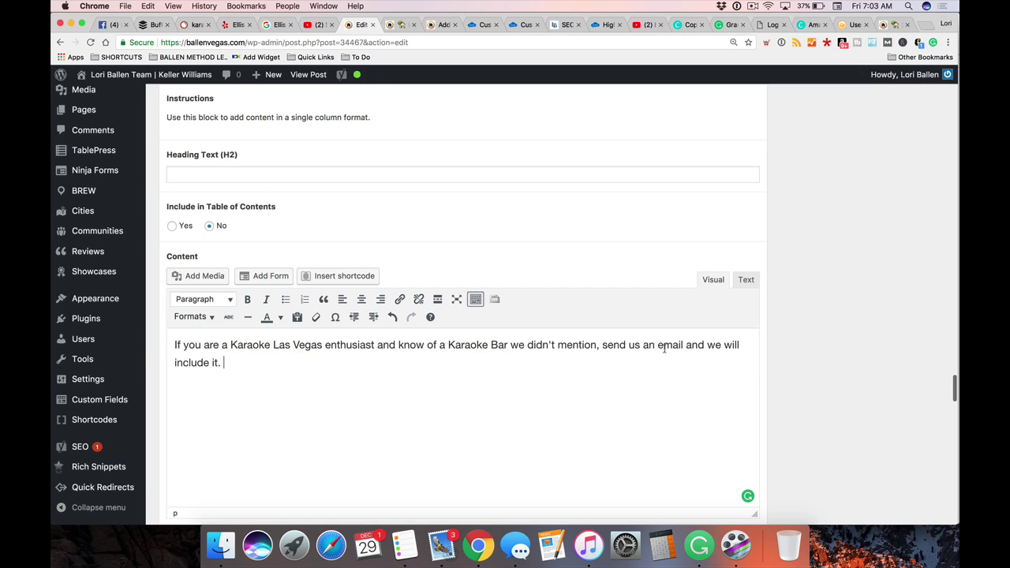
left_click_drag(683, 345, 604, 345)
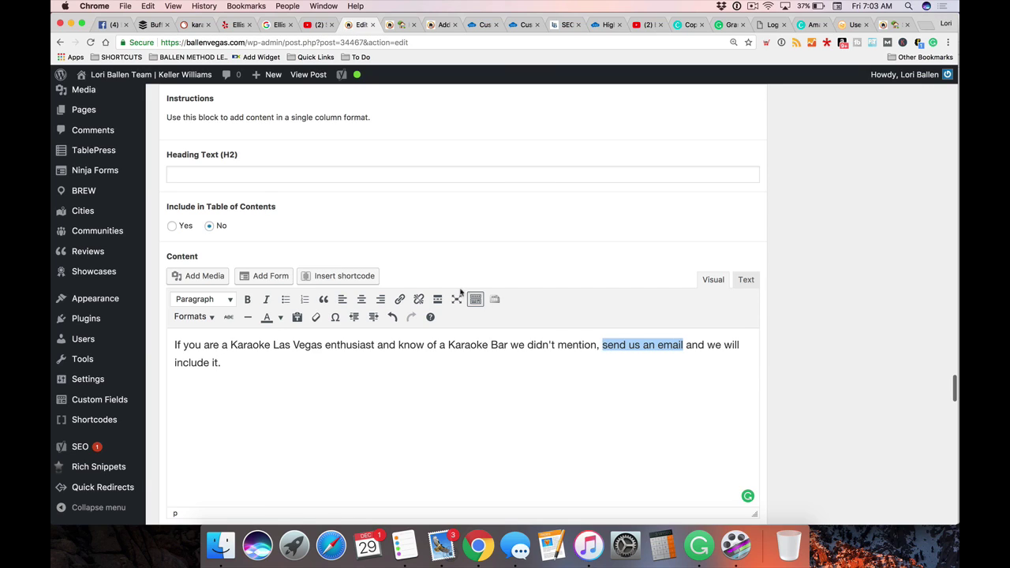
left_click(400, 299)
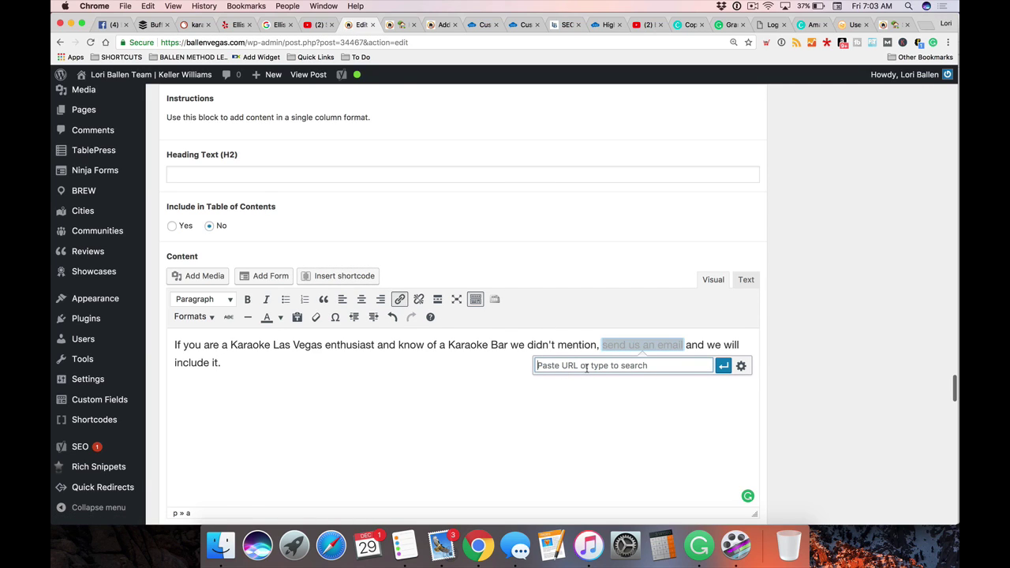
type("mi")
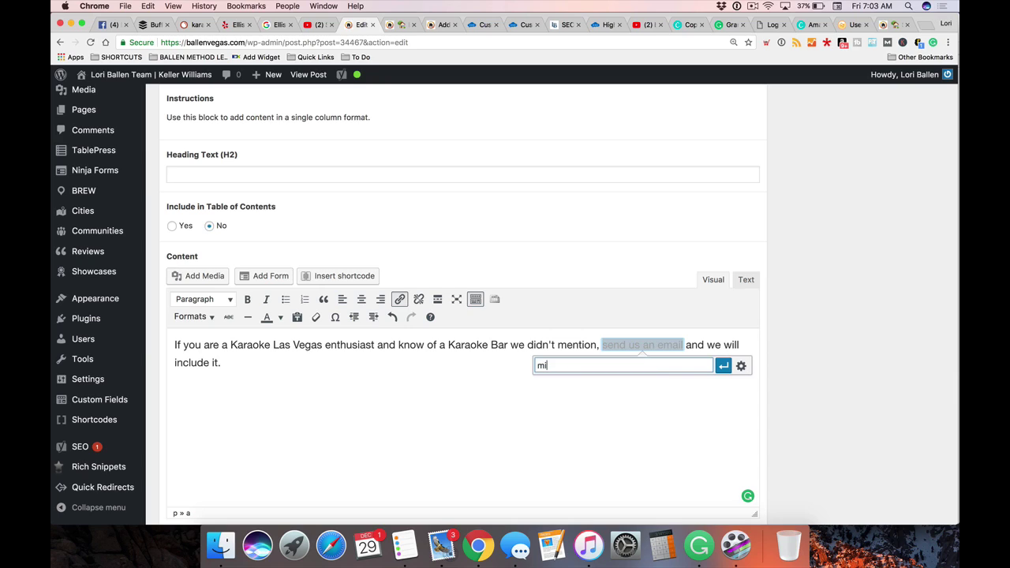
type("al")
key("BackSpace")
key("BackSpace")
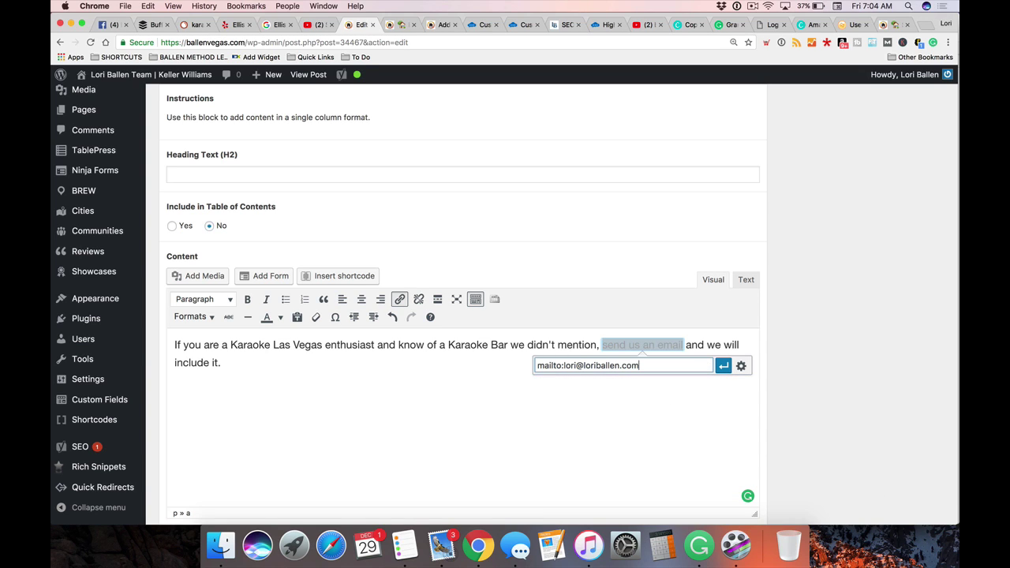
left_click(723, 366)
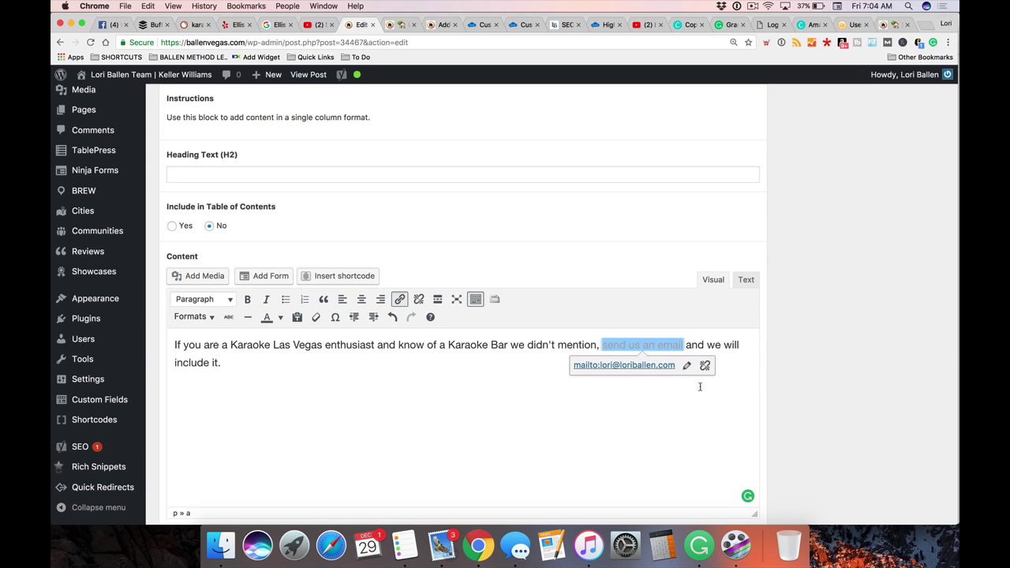
left_click(474, 388)
scroll(383, 377, "down", 2)
scroll(860, 265, "up", 10)
scroll(861, 265, "up", 15)
scroll(817, 170, "up", 3)
Save the karaoke post as a draft
left_click(811, 245)
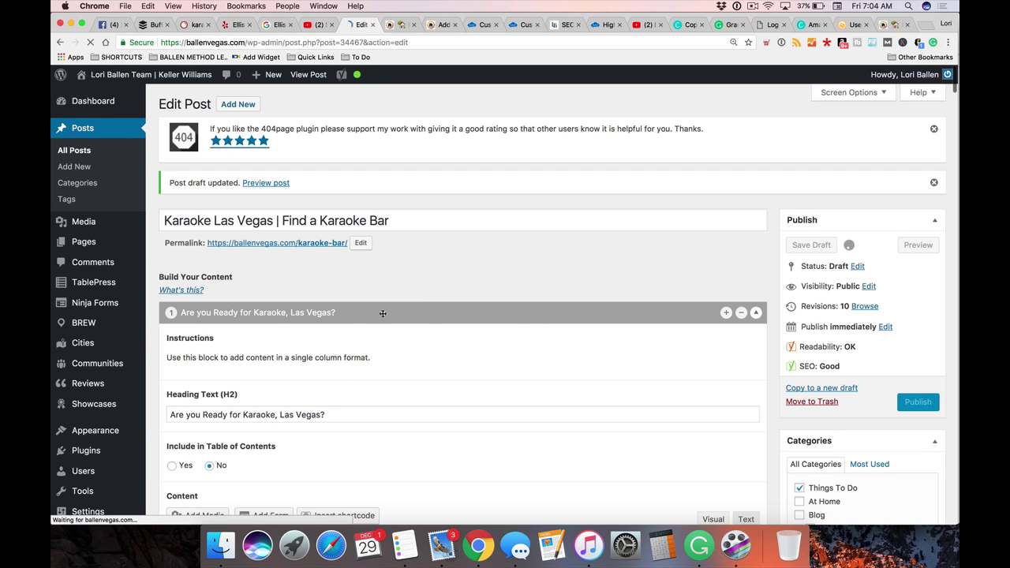
scroll(508, 305, "down", 15)
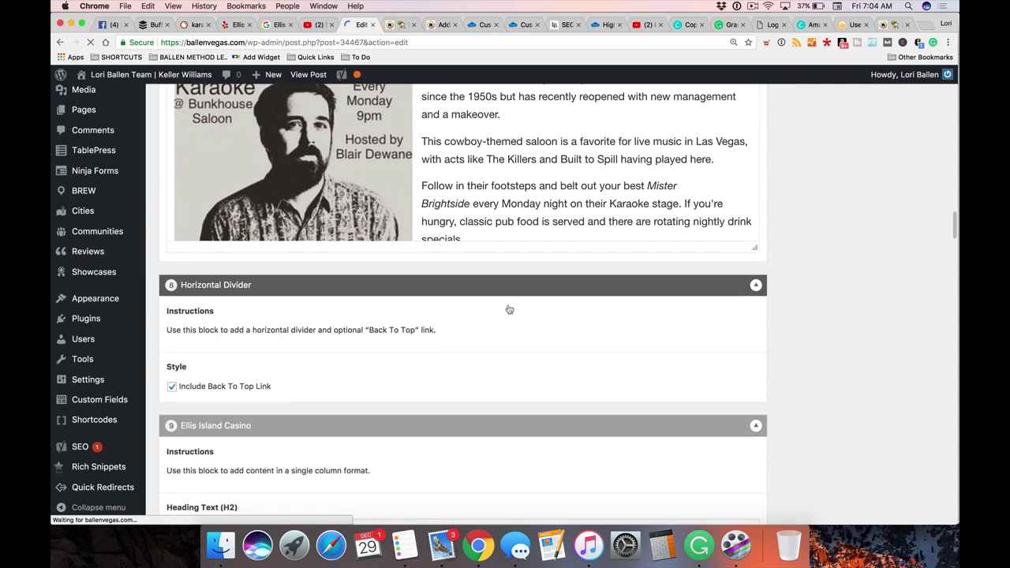
scroll(403, 324, "down", 10)
scroll(403, 324, "down", 12)
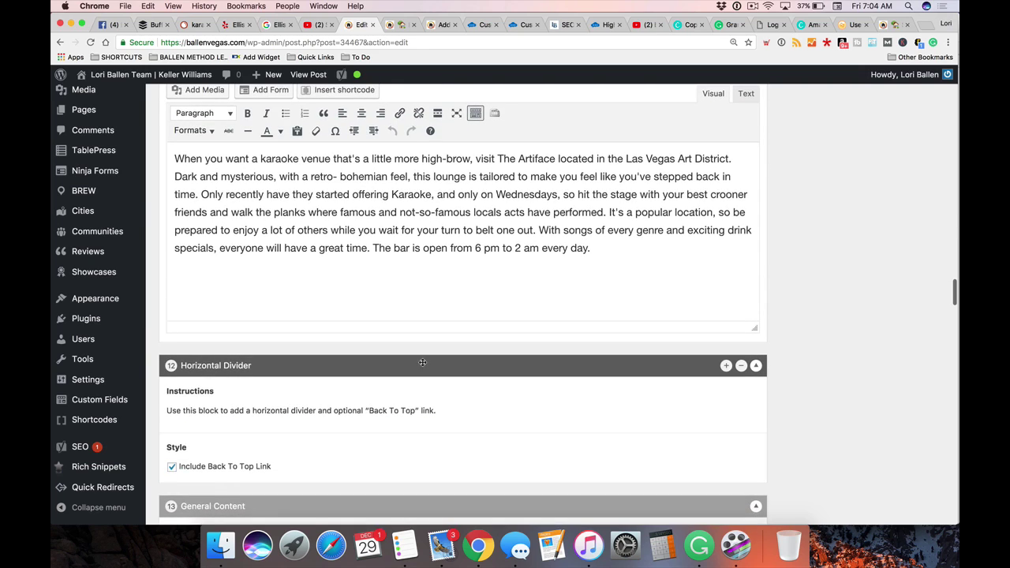
scroll(379, 332, "up", 3)
Split the Artiface description into new paragraphs at 'Only recently' and 'With songs'
left_click(202, 250)
key("Return")
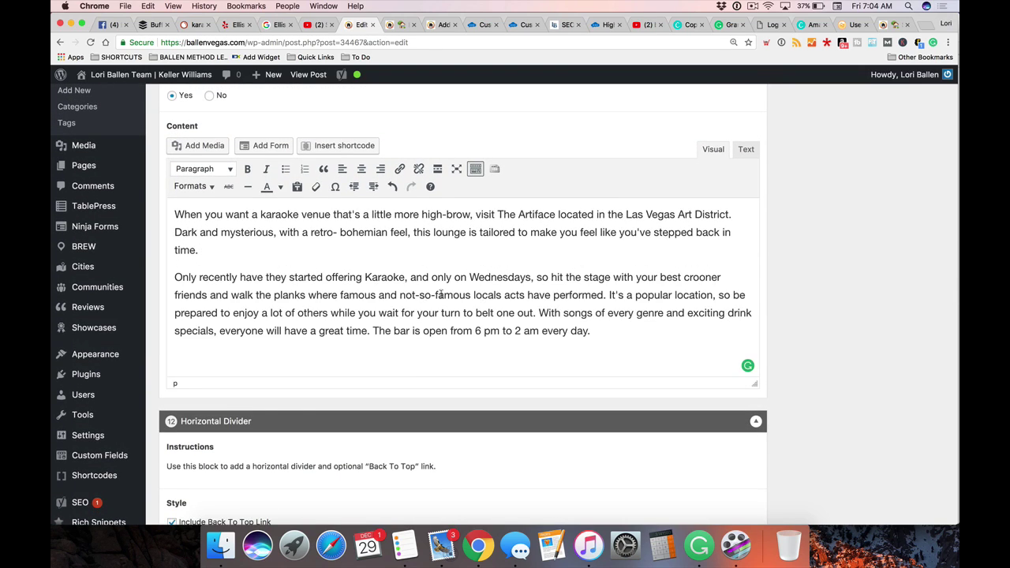
left_click(539, 312)
key("Return")
scroll(350, 296, "down", 10)
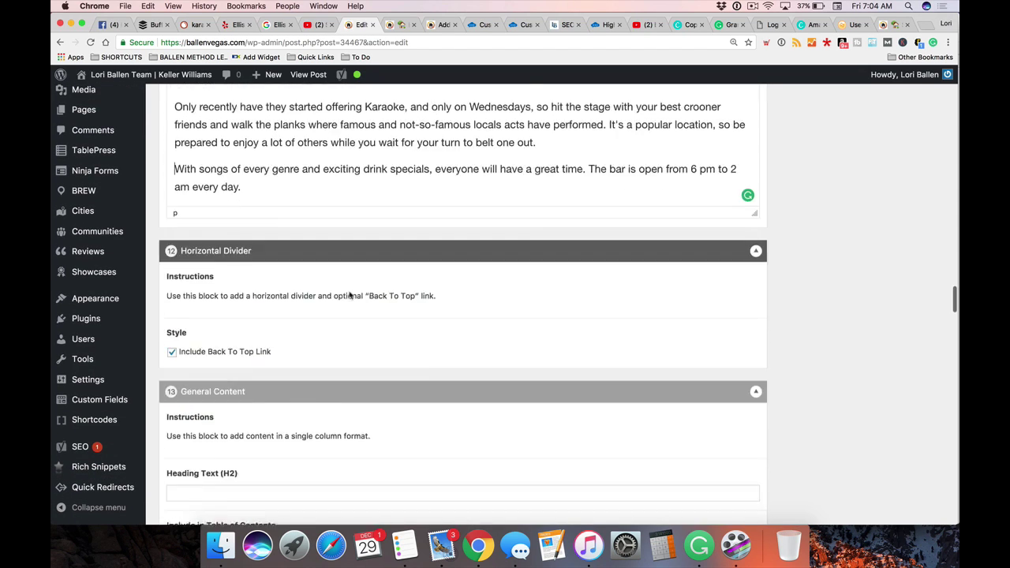
scroll(349, 296, "up", 5)
scroll(349, 296, "down", 12)
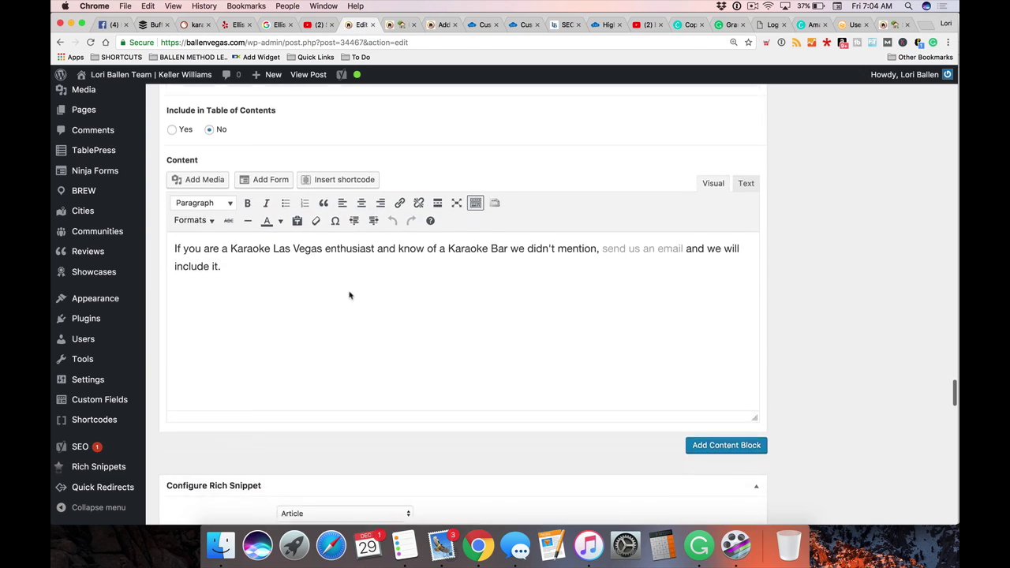
Expand Yoast's Improvements (4) list for the 'karaoke las vegas' focus keyword
scroll(350, 295, "down", 15)
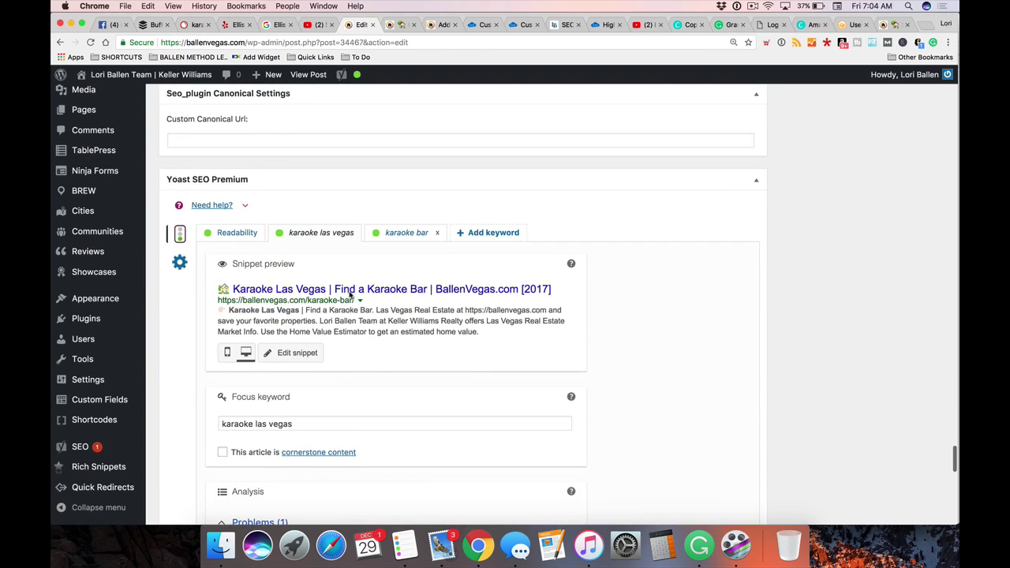
scroll(350, 295, "down", 5)
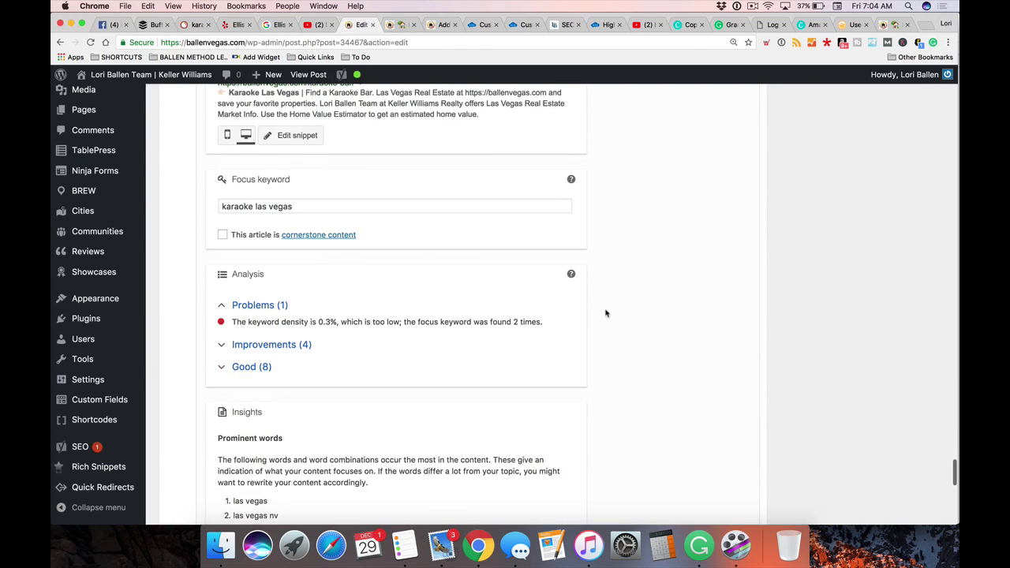
scroll(244, 316, "down", 1)
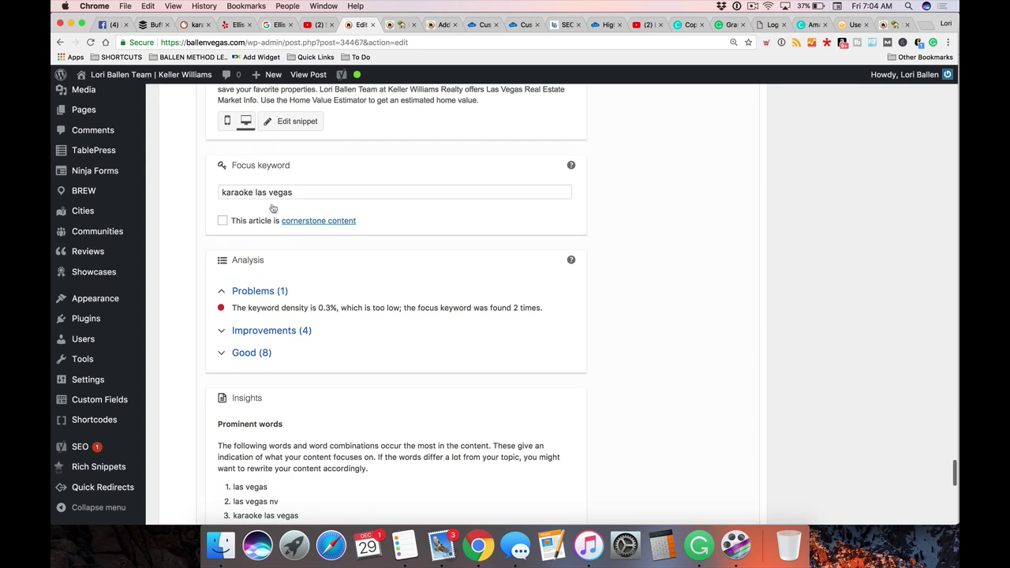
scroll(268, 181, "up", 3)
scroll(267, 237, "down", 3)
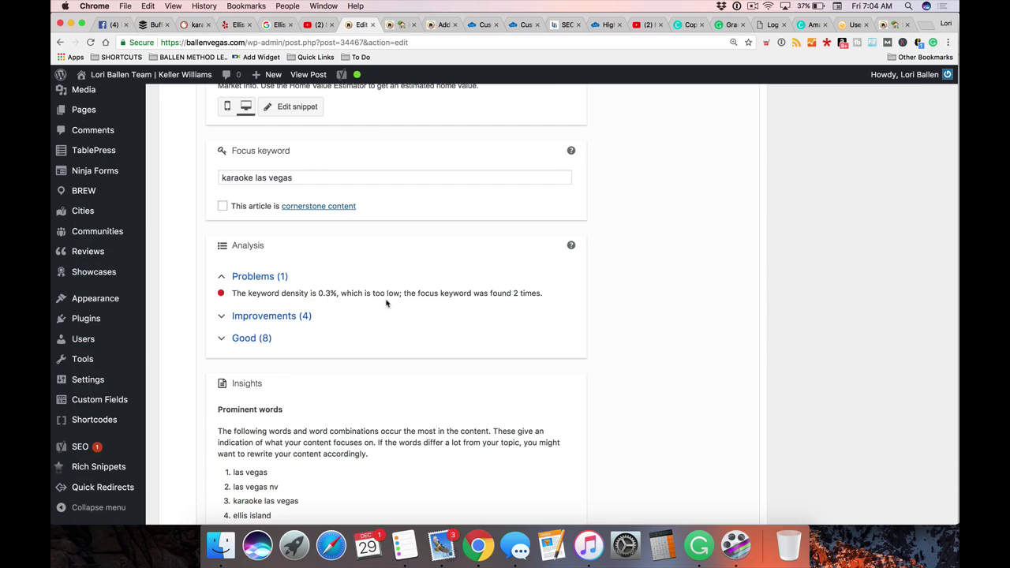
left_click_drag(430, 293, 550, 295)
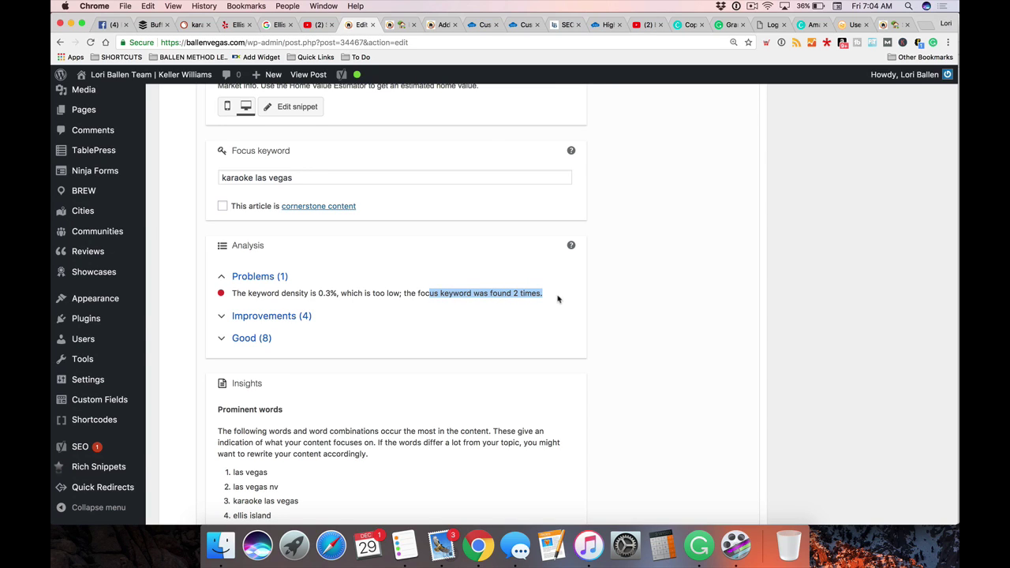
left_click(559, 298)
left_click(283, 318)
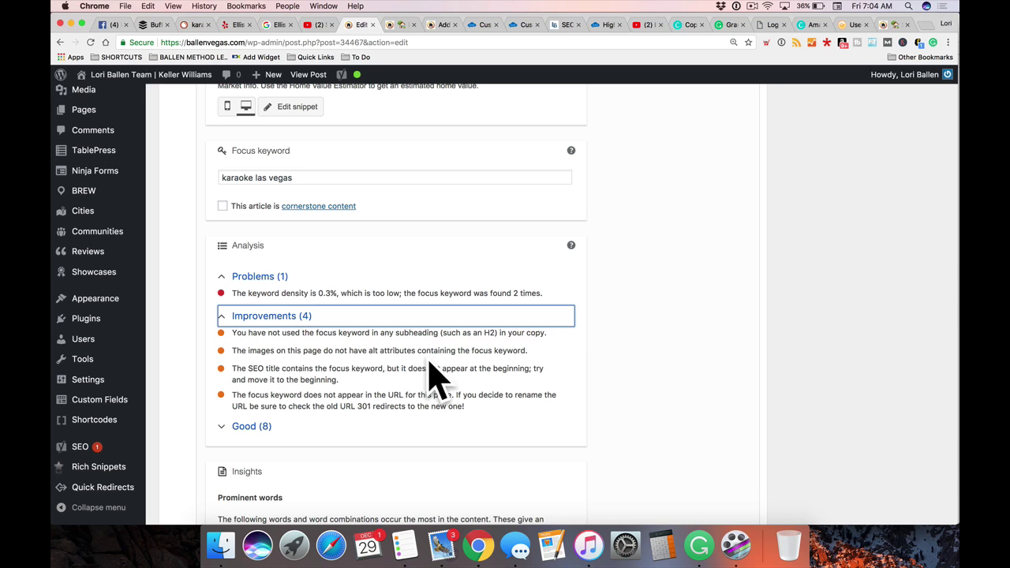
scroll(434, 357, "up", 20)
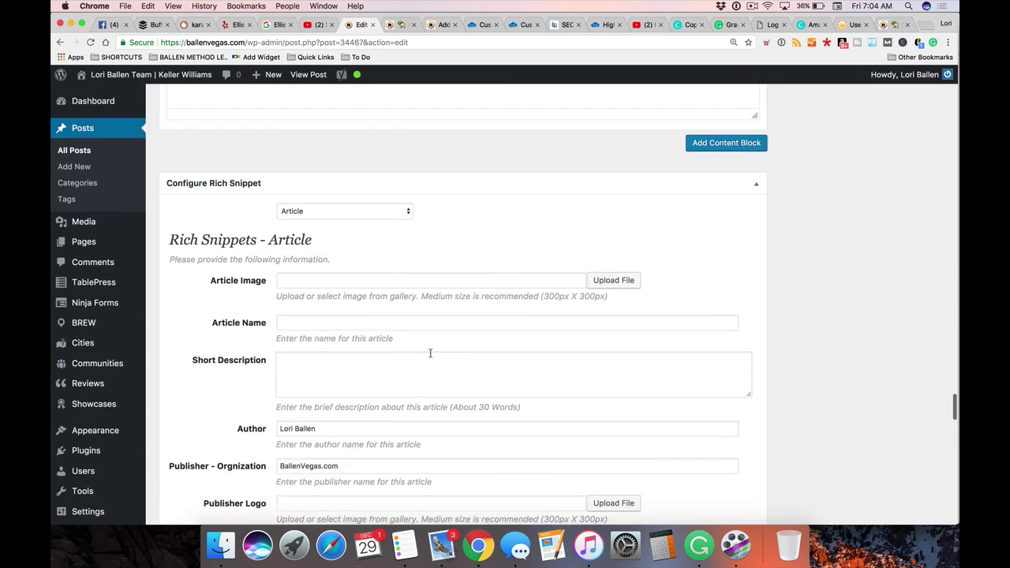
scroll(431, 354, "up", 15)
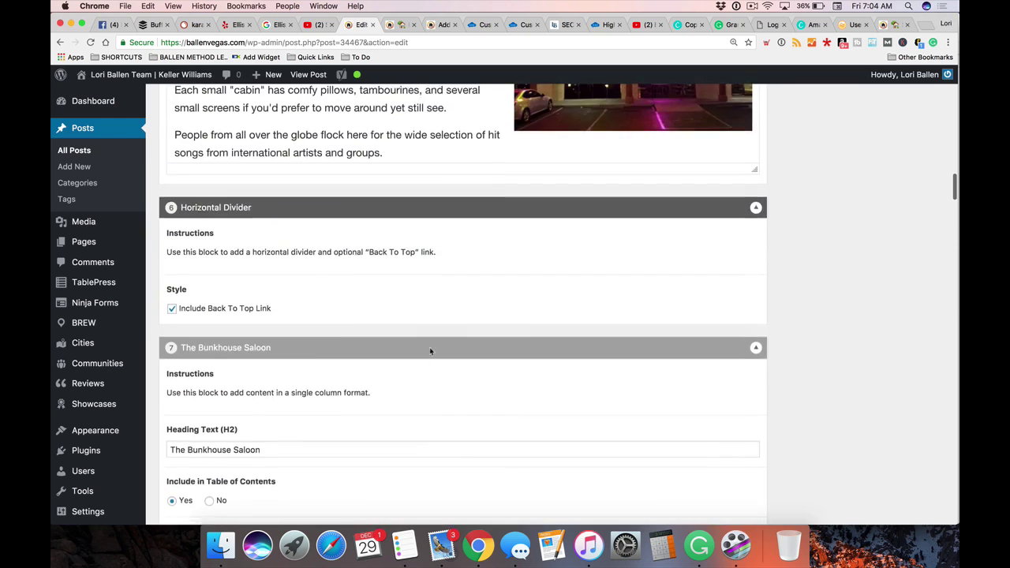
scroll(377, 335, "down", 1)
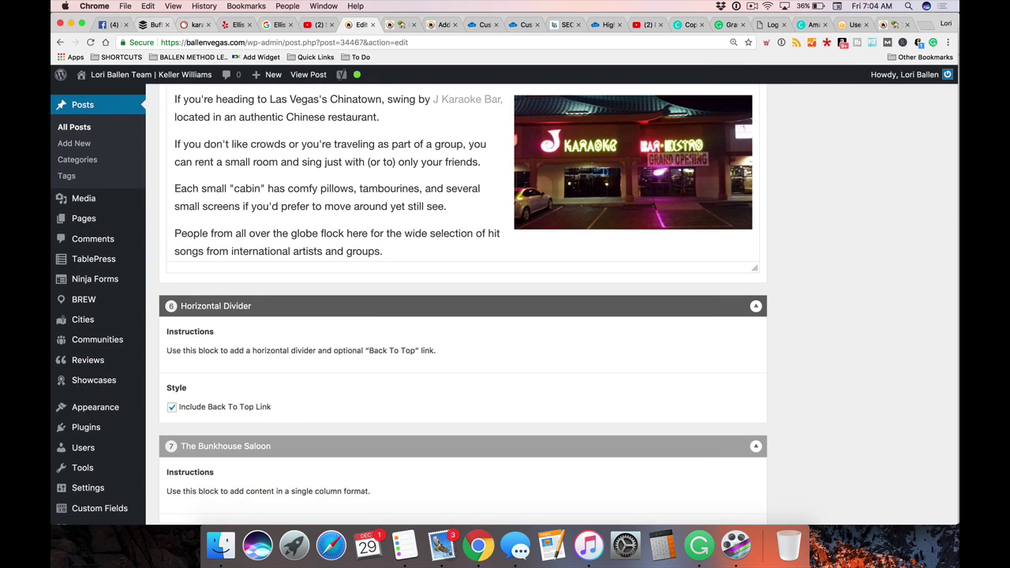
Open SEMrush's SEO Content Template, enter 'karaoke las vegas', and select 'las vegas' to replace
left_click(194, 26)
scroll(142, 166, "up", 5)
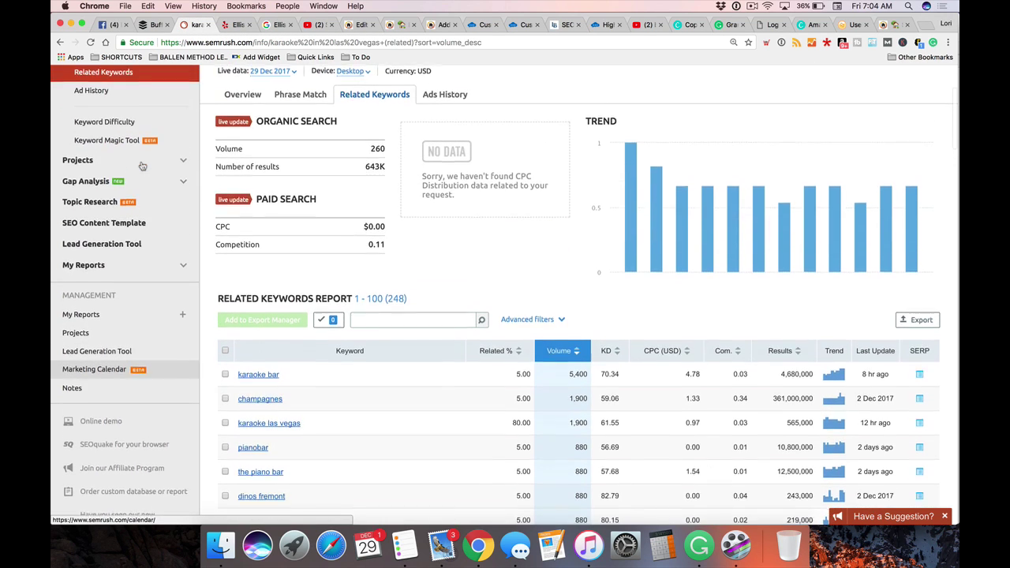
left_click(114, 231)
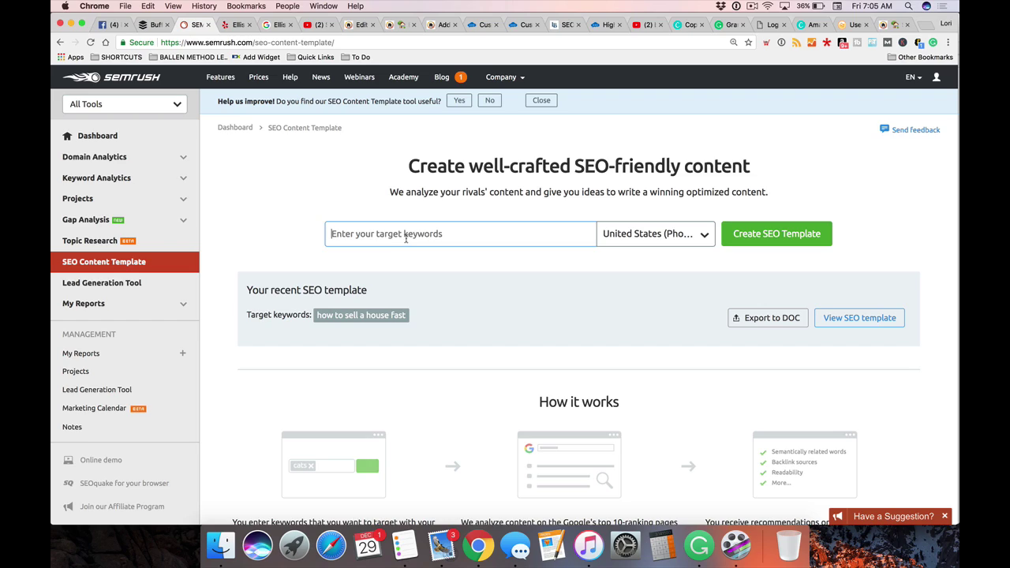
type("kar")
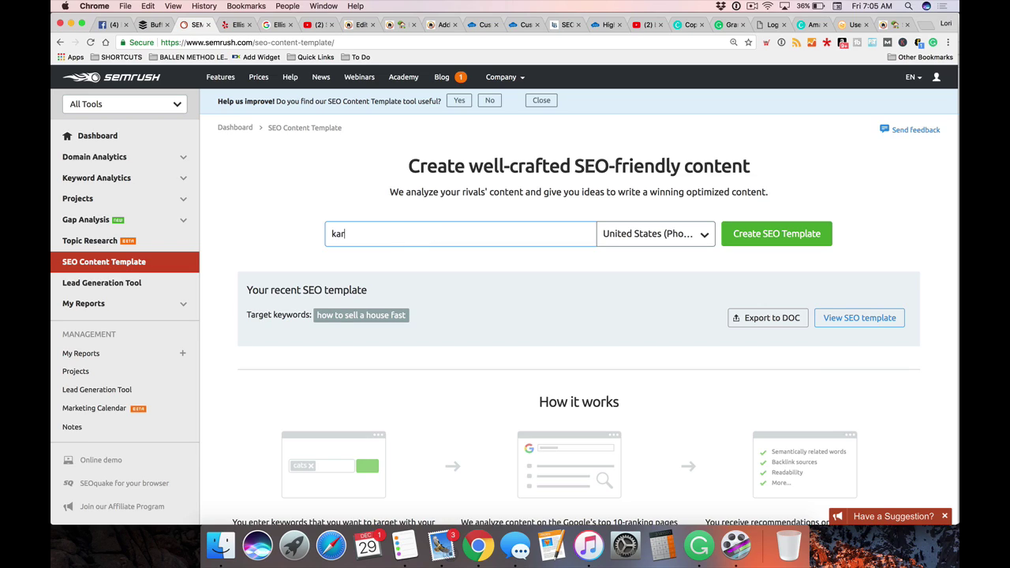
type("aoke las vegas")
left_click_drag(406, 236, 365, 237)
Generate the SEO template for 'karaoke bar' and review its rival, backlink, readability and text-length recommendations
type("bar")
left_click(770, 232)
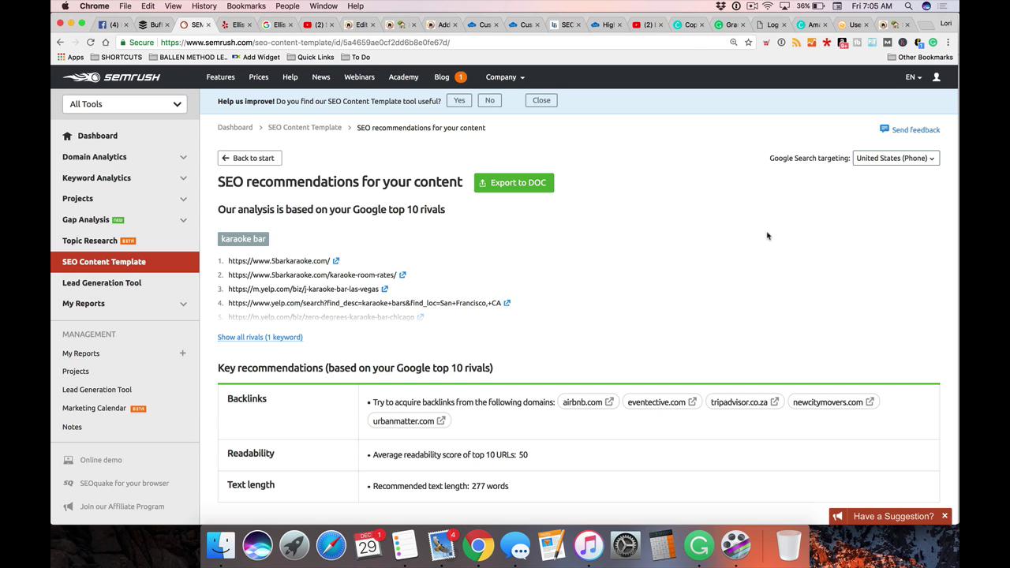
scroll(768, 236, "down", 2)
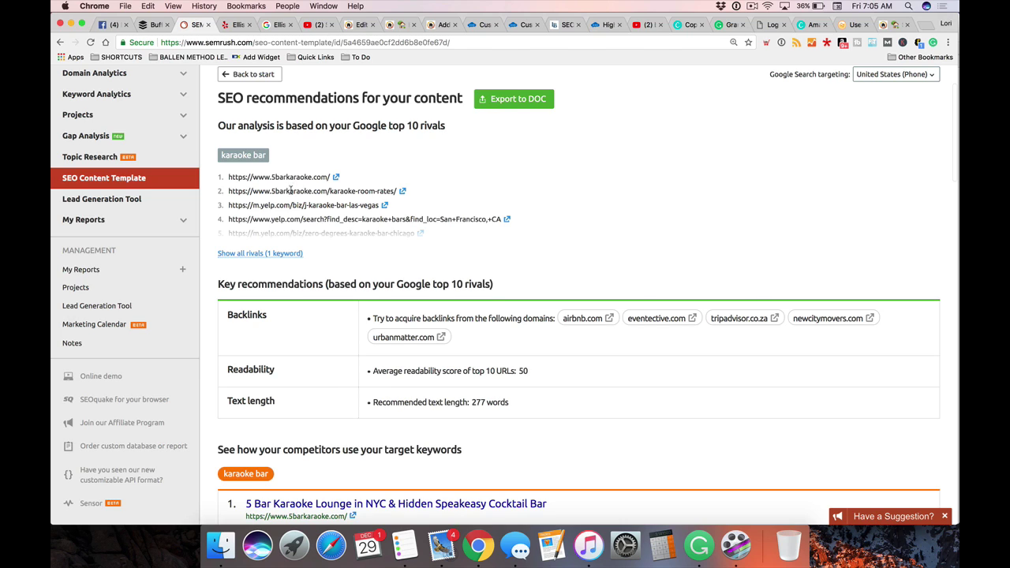
scroll(304, 232, "down", 3)
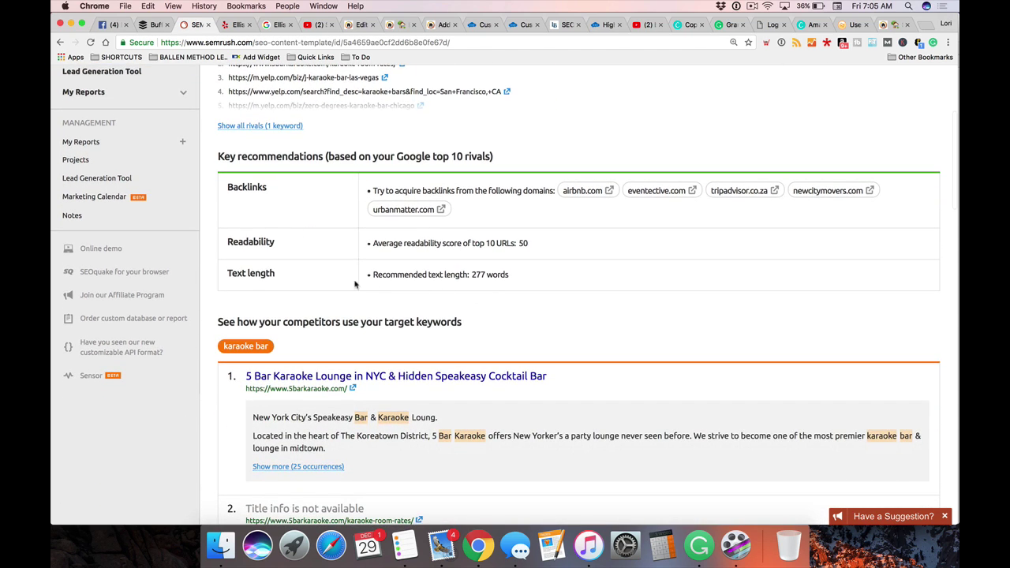
scroll(358, 285, "up", 5)
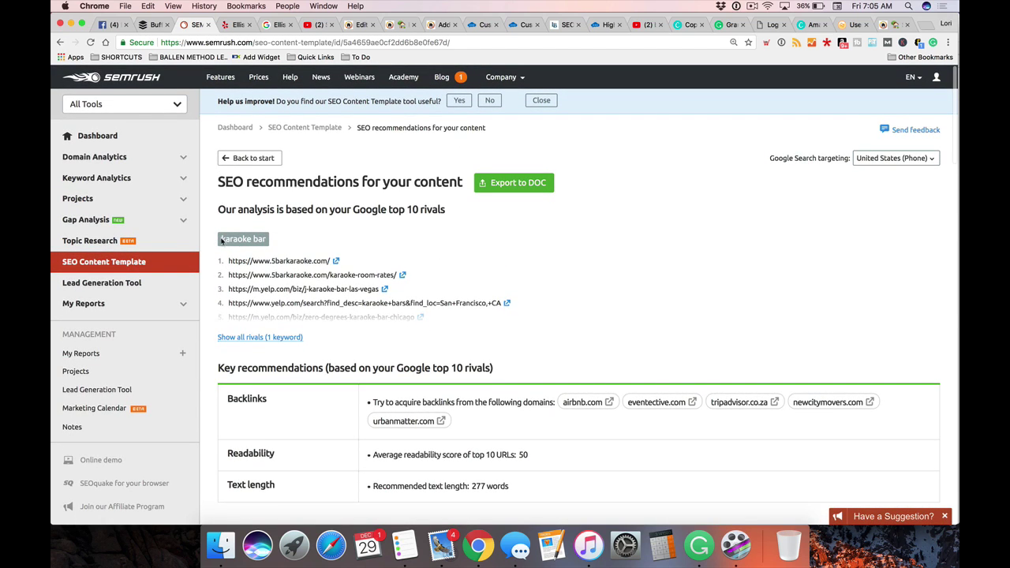
scroll(439, 258, "down", 5)
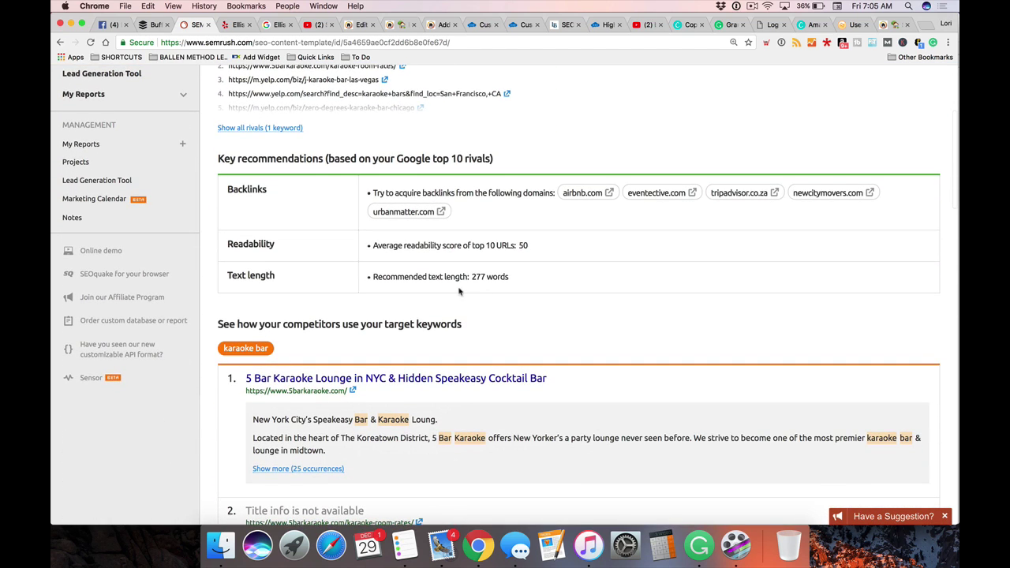
scroll(510, 291, "up", 3)
scroll(501, 296, "down", 6)
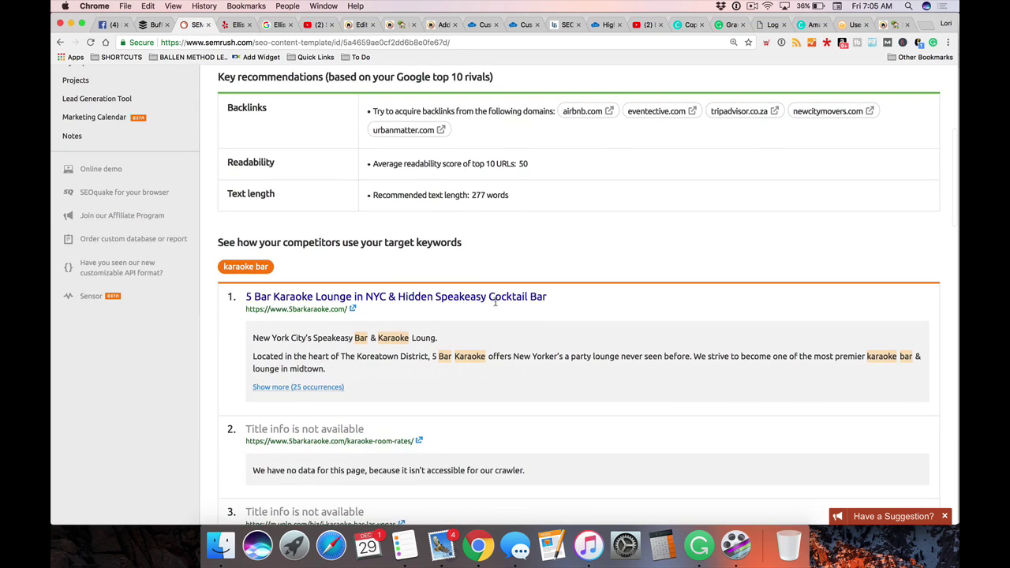
scroll(497, 304, "down", 5)
scroll(498, 308, "up", 10)
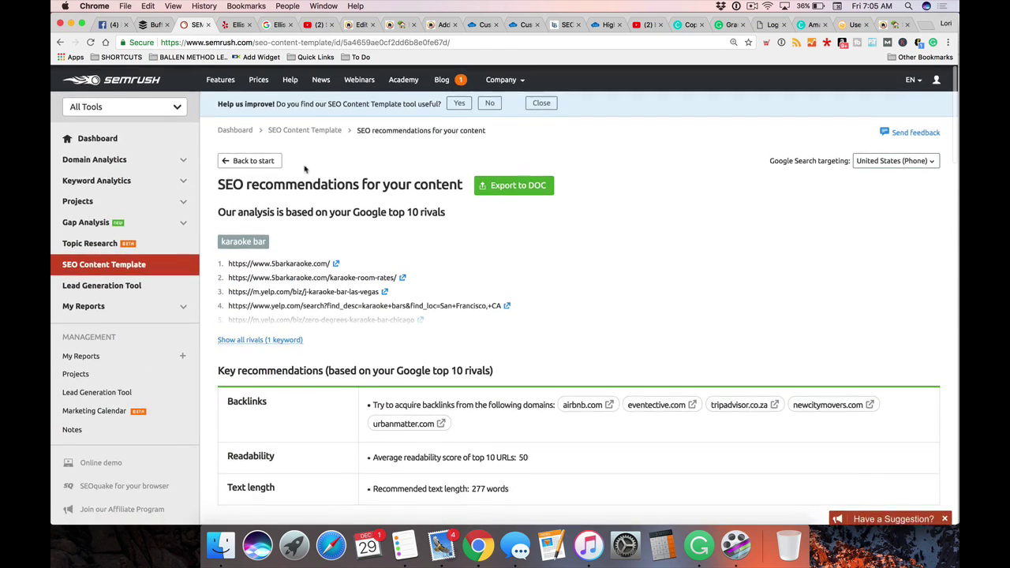
Return to the Related Keywords report and replace the search phrase with 'karaoke la'
left_click(60, 42)
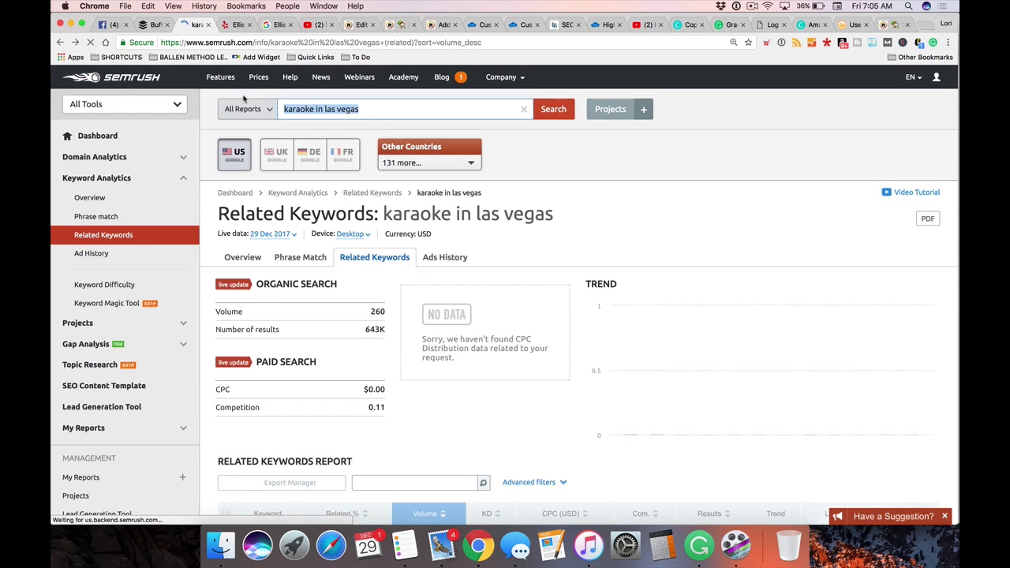
triple_click(350, 109)
type("karaoke la")
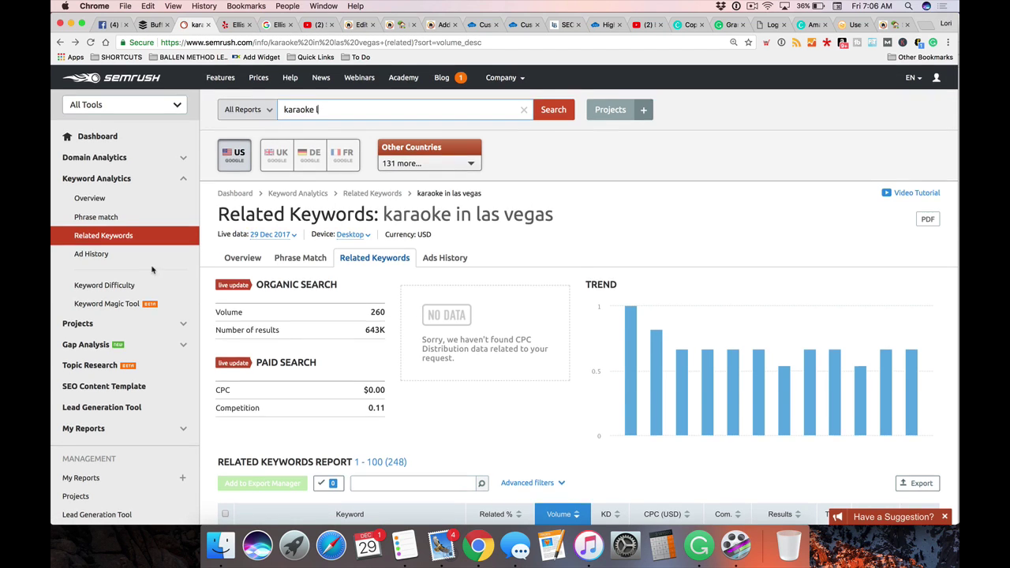
scroll(99, 313, "down", 2)
Start a new SEO Content Template for the keyword 'karaoke' and bring up its location settings
left_click(98, 313)
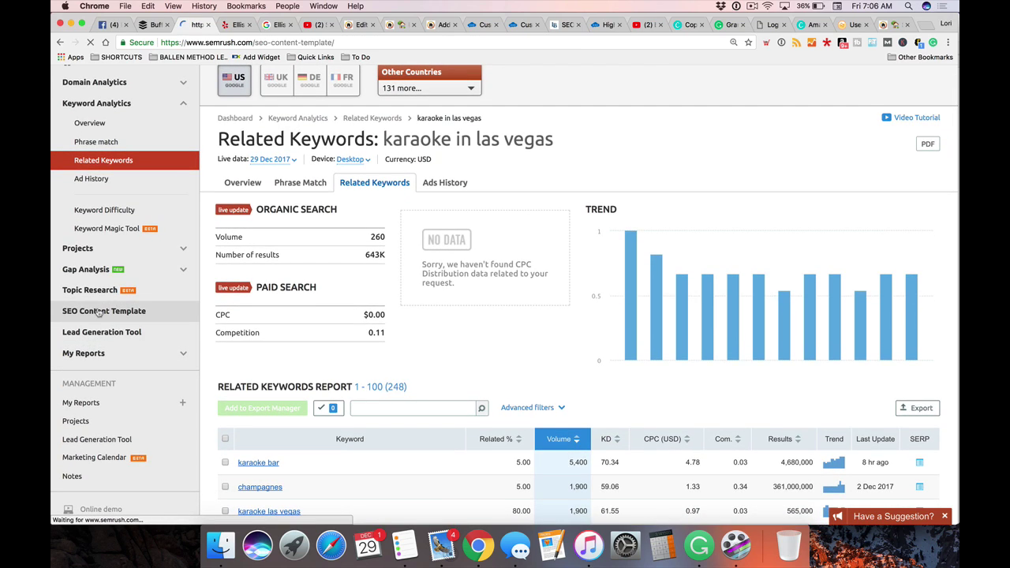
left_click(388, 233)
type("karaoke")
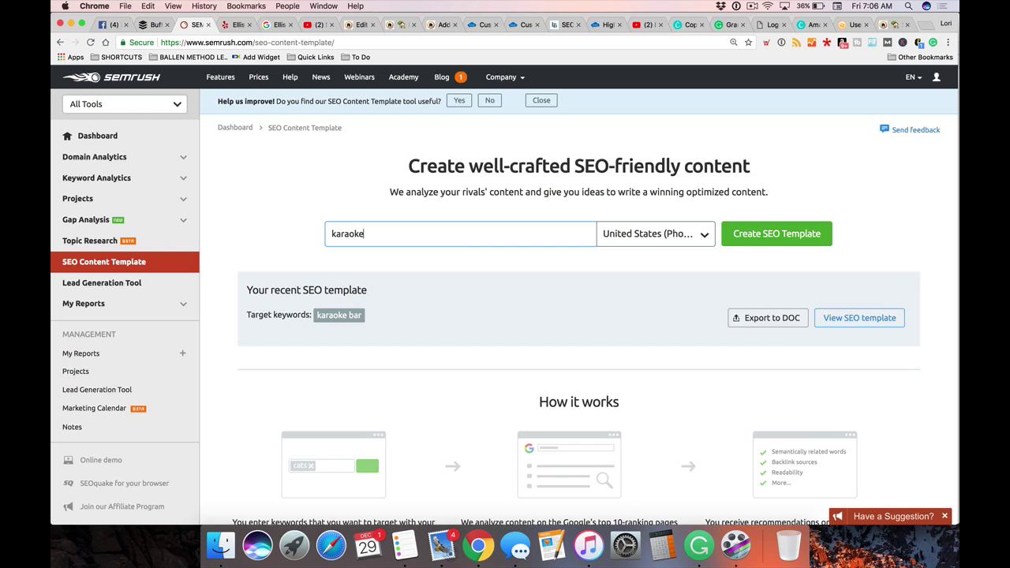
left_click(652, 238)
Set the region to Nevada and the city to Las Vegas, then create the 'karaoke' SEO template
left_click(638, 322)
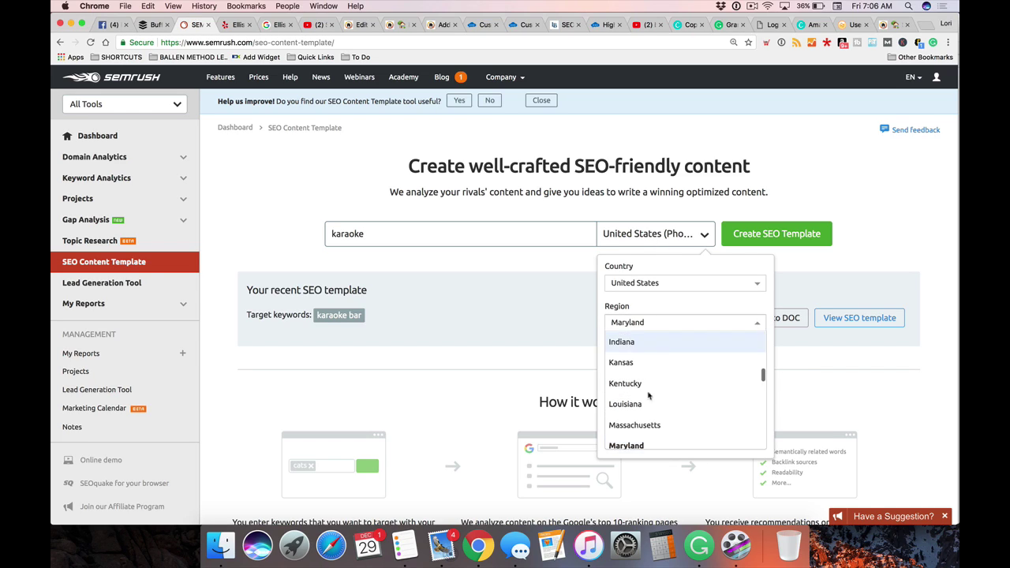
scroll(652, 386, "down", 5)
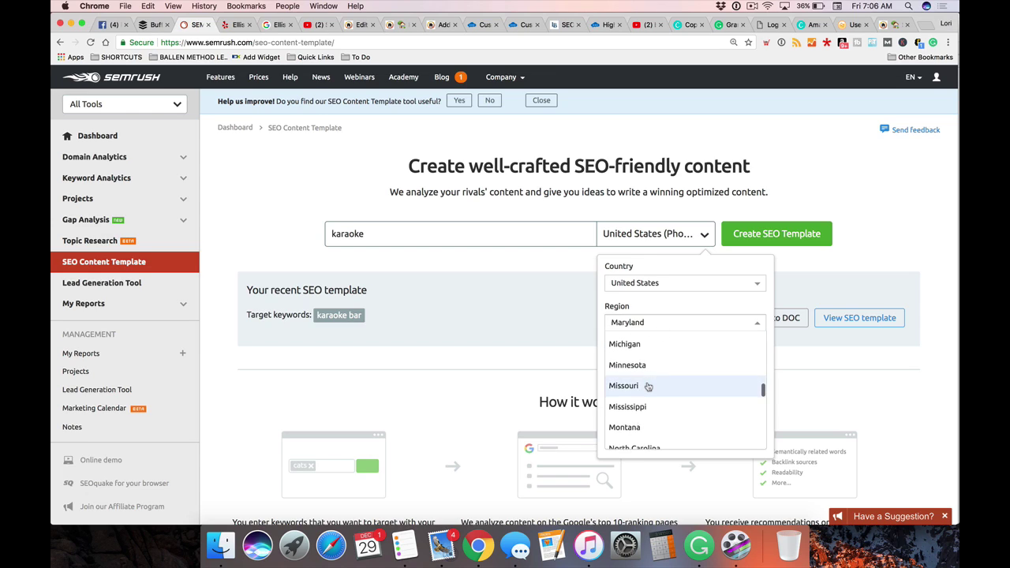
scroll(648, 395, "down", 1)
scroll(649, 403, "up", 3)
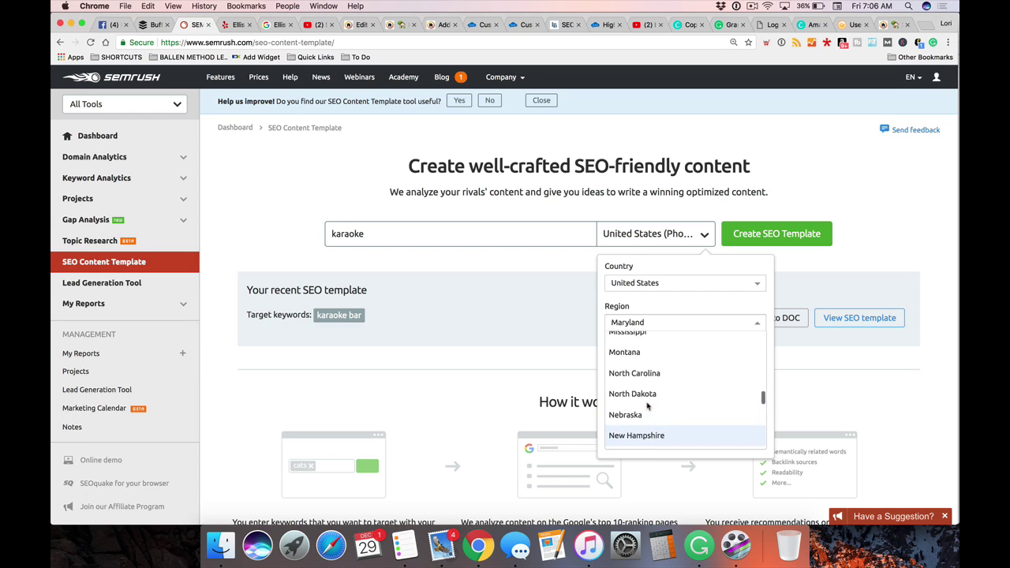
scroll(643, 394, "down", 5)
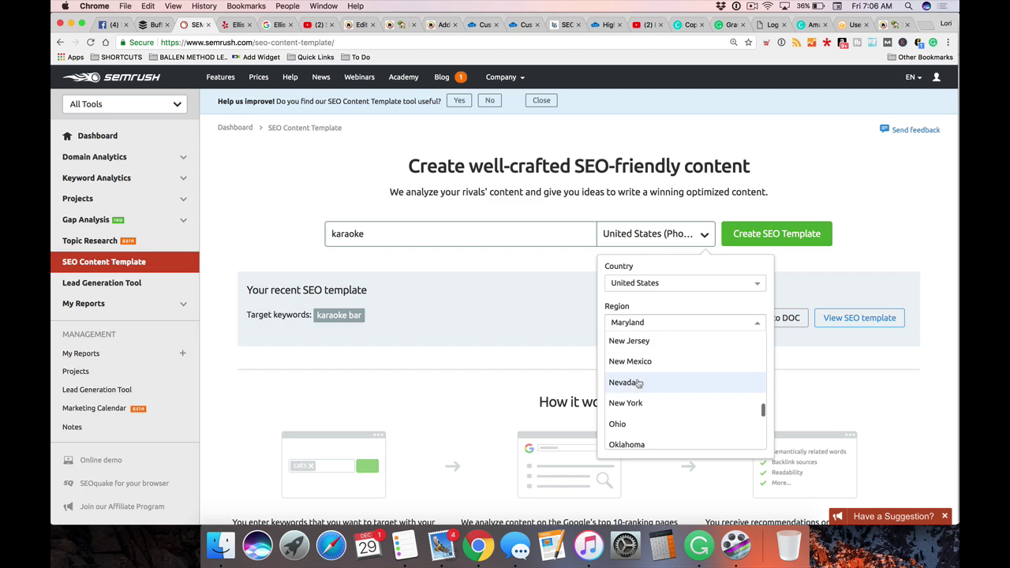
left_click(637, 386)
left_click(636, 366)
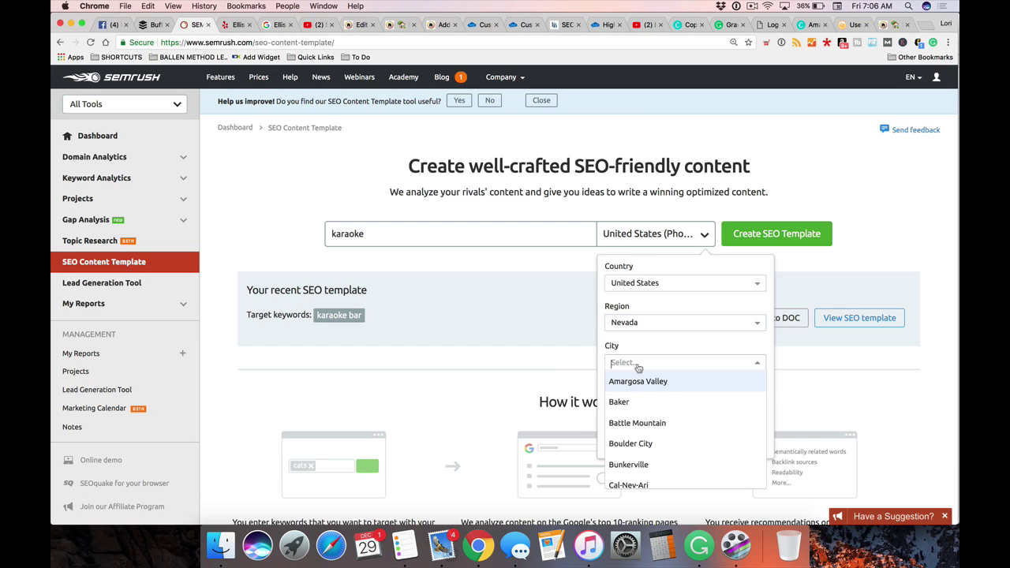
scroll(668, 455, "down", 8)
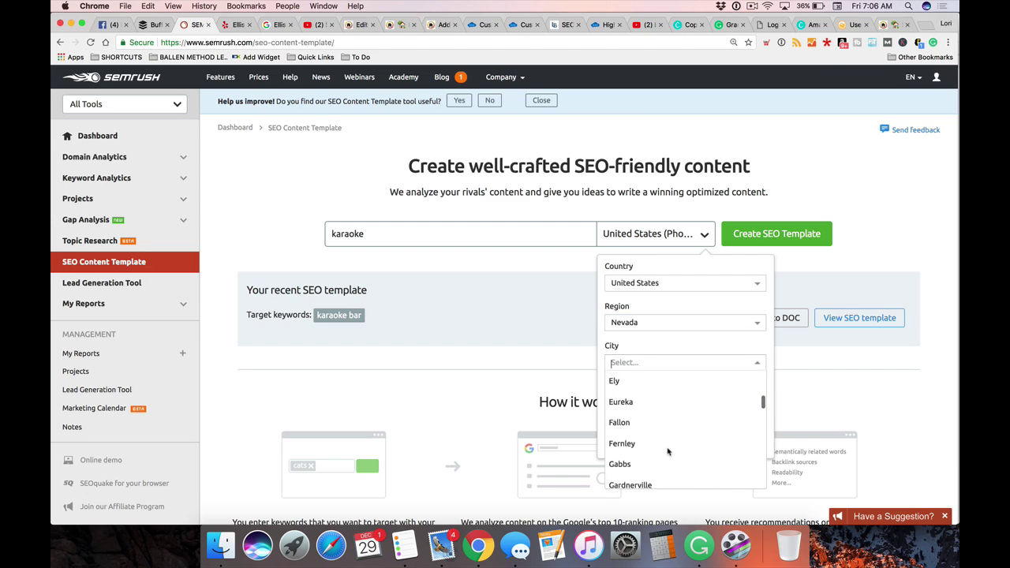
scroll(667, 450, "down", 5)
scroll(668, 450, "up", 1)
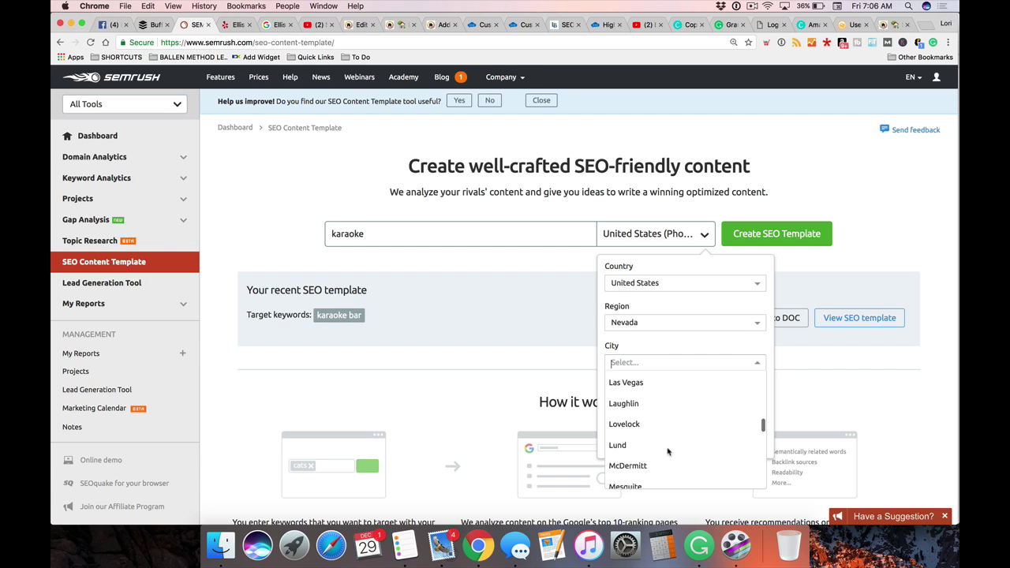
left_click(632, 387)
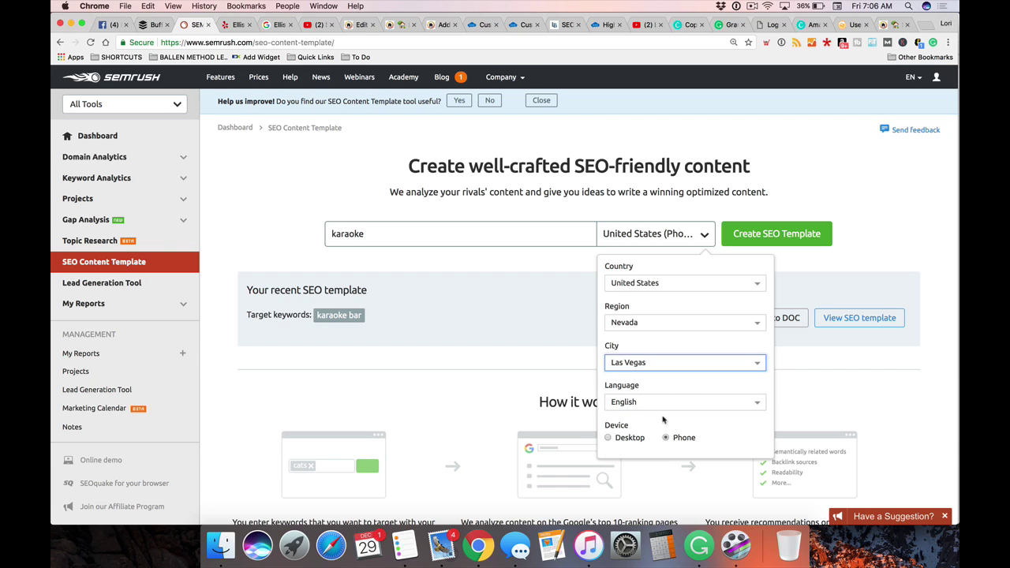
scroll(701, 451, "down", 1)
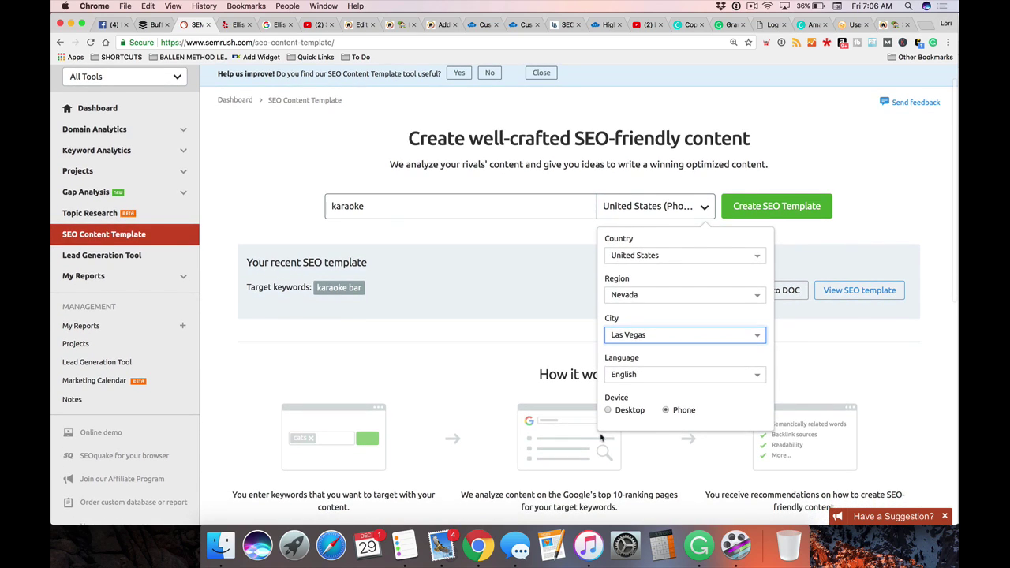
left_click(771, 212)
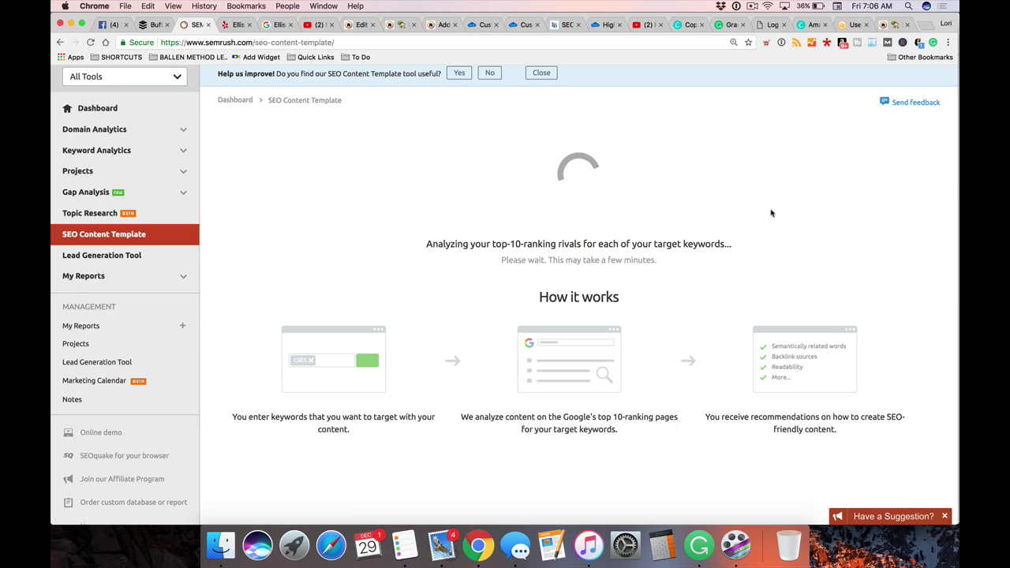
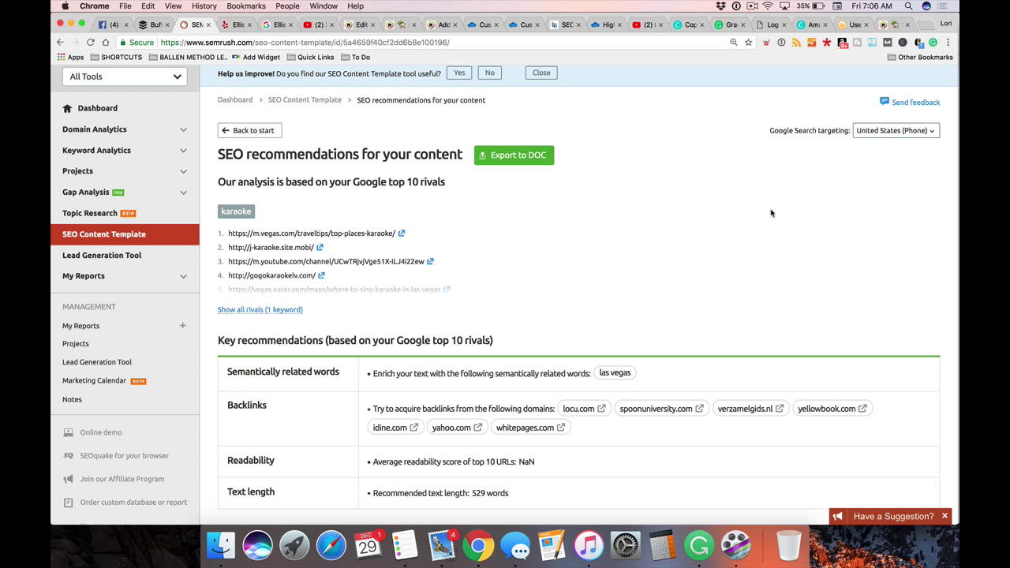
Review the 'karaoke' template recommendations, highlighting the 529-word recommended text length
scroll(772, 213, "down", 6)
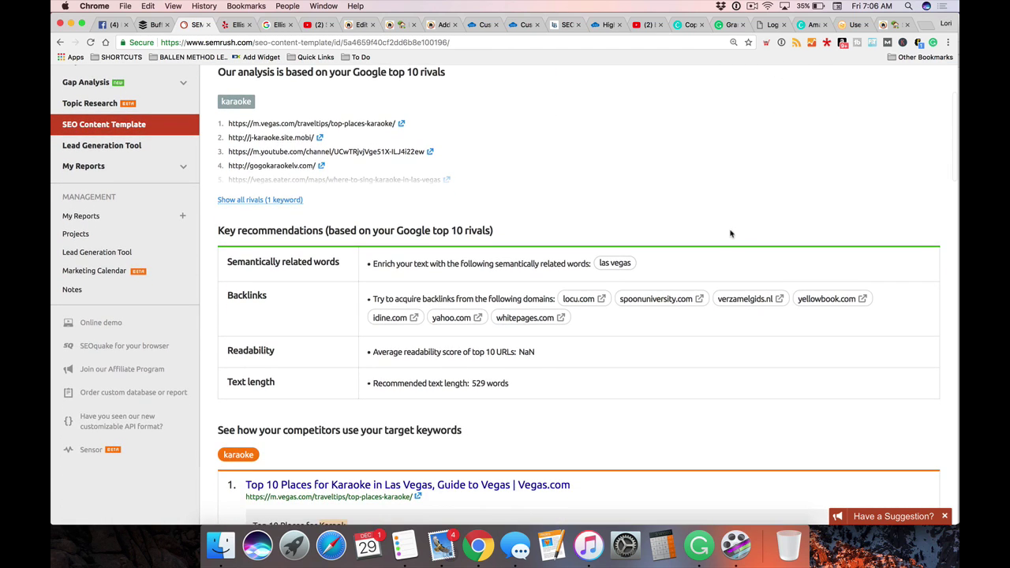
left_click_drag(517, 257, 395, 251)
scroll(624, 254, "down", 9)
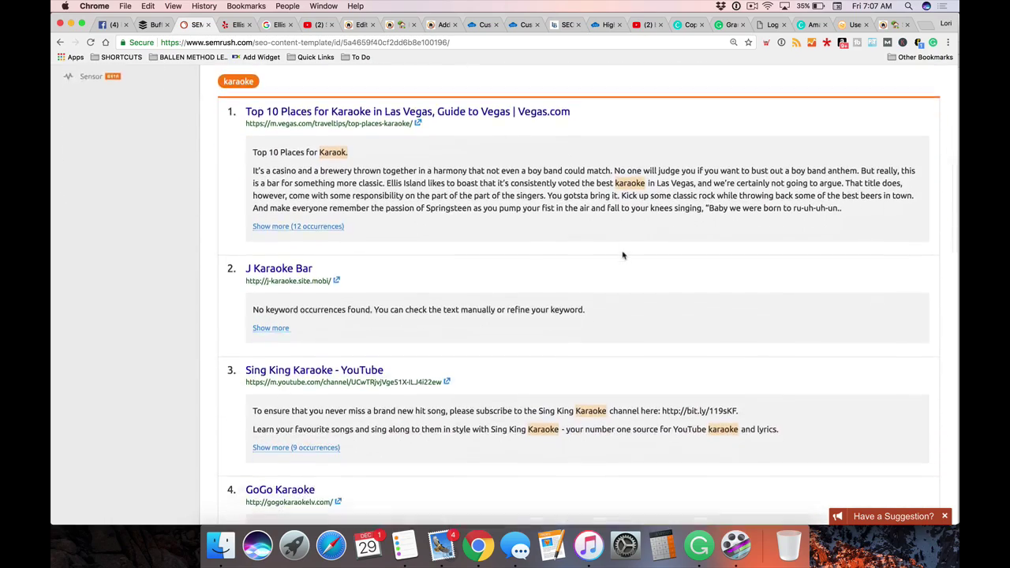
scroll(623, 255, "down", 14)
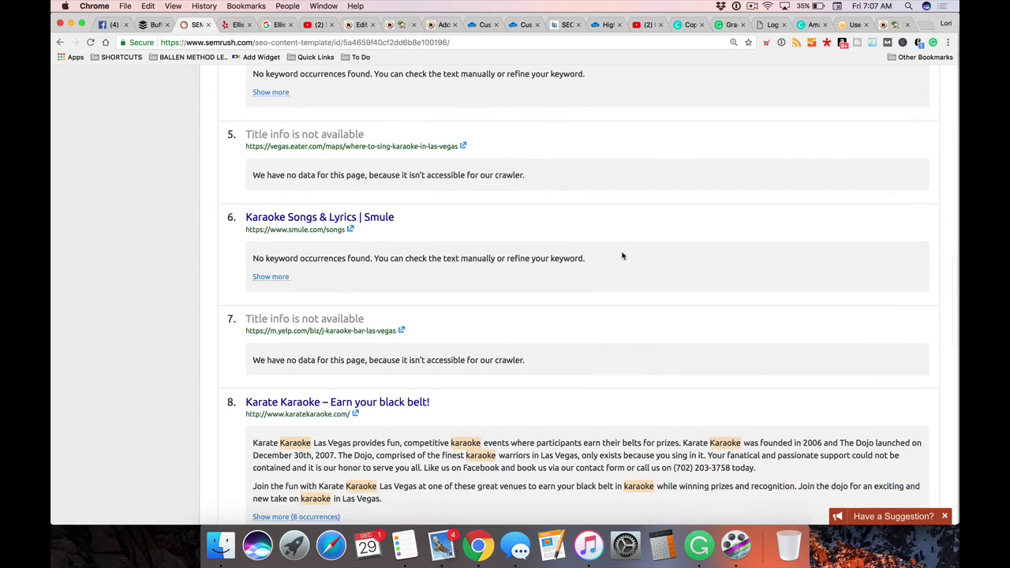
scroll(623, 255, "down", 9)
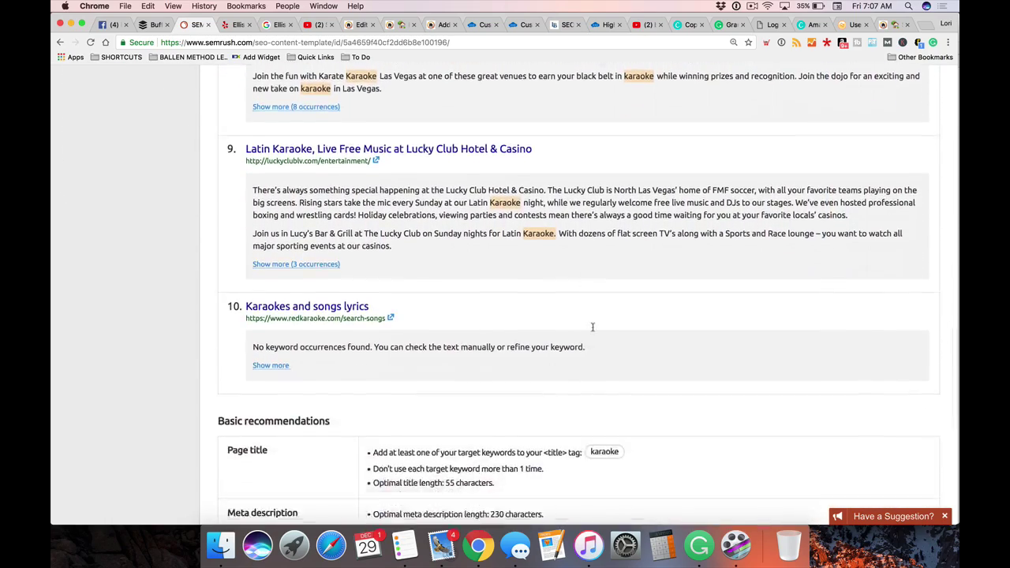
scroll(591, 330, "down", 2)
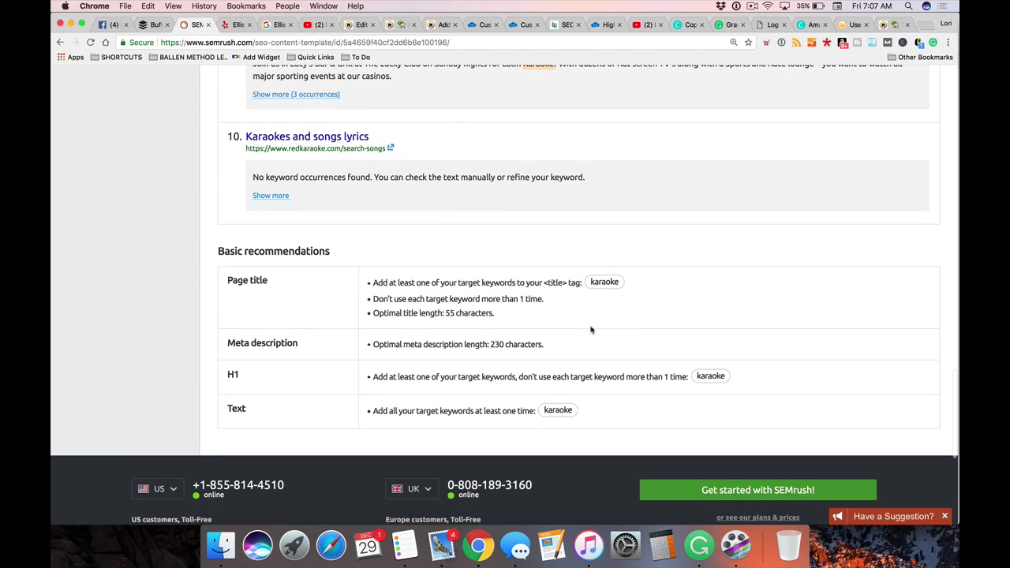
scroll(591, 330, "down", 1)
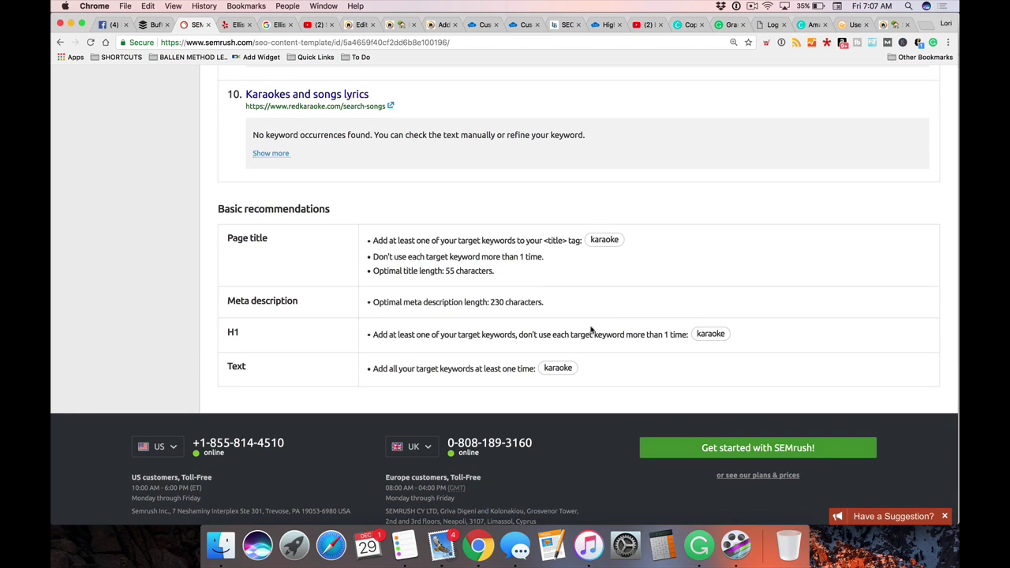
scroll(523, 334, "down", 1)
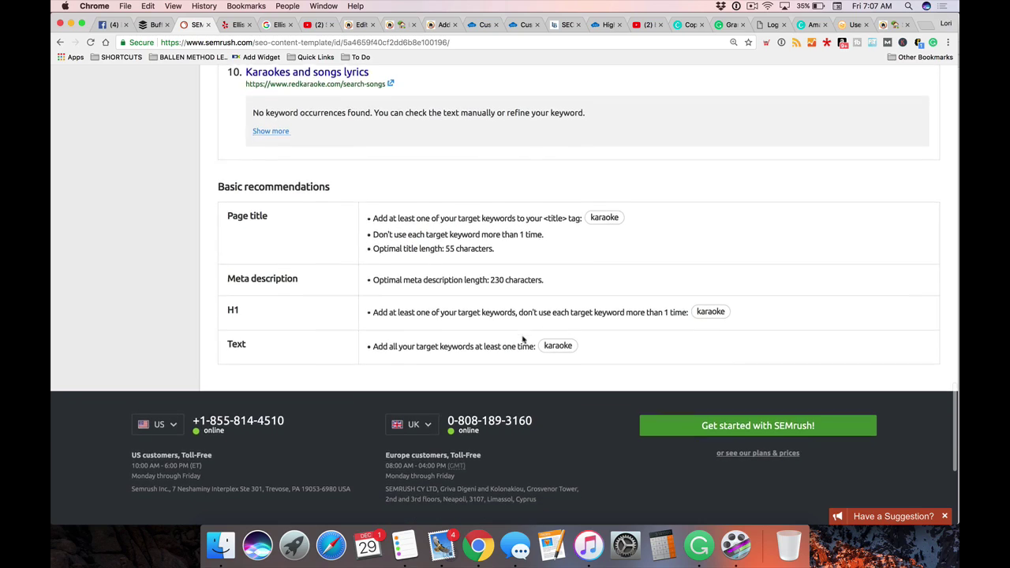
scroll(724, 340, "up", 20)
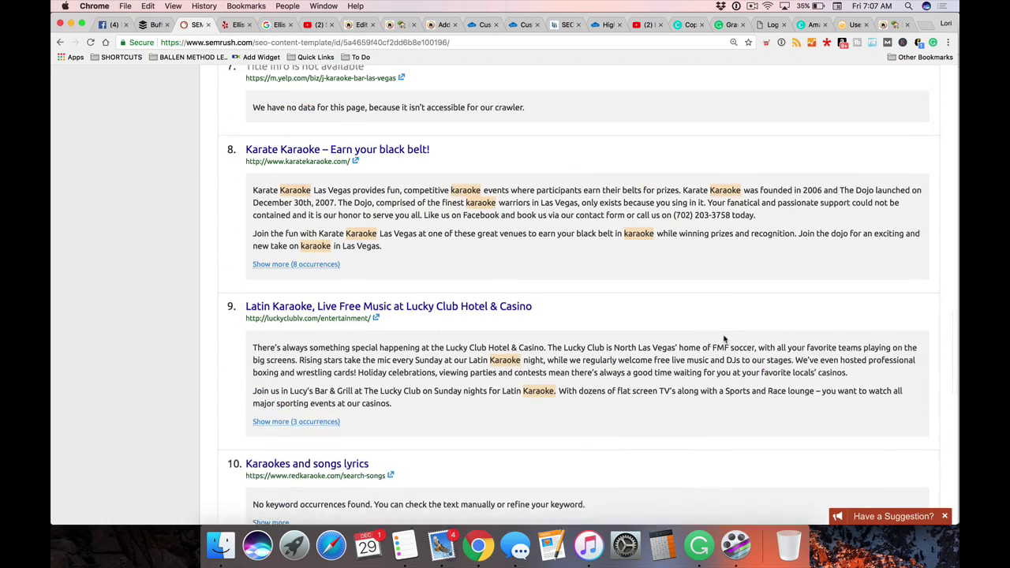
scroll(725, 340, "down", 5)
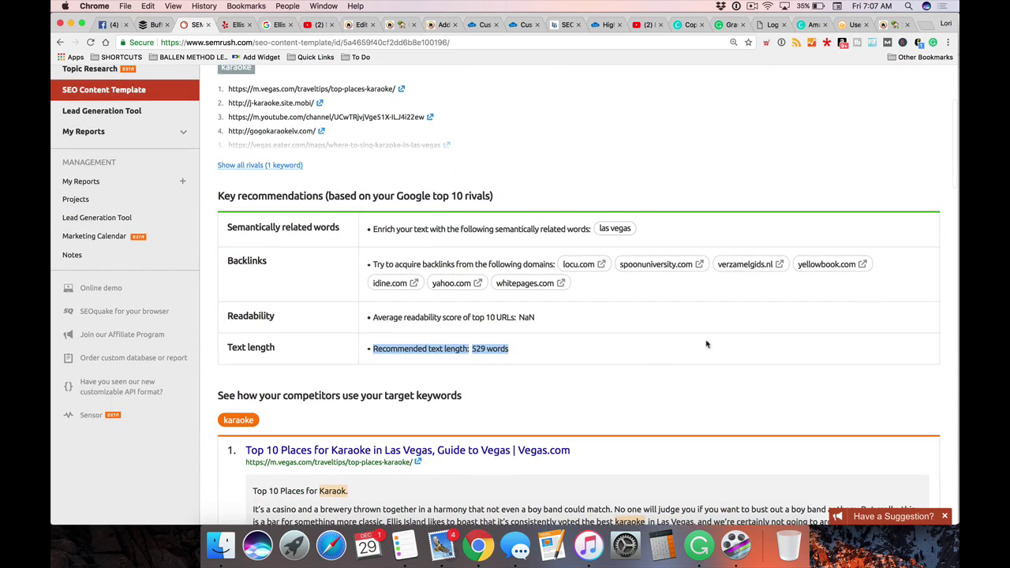
scroll(342, 341, "down", 1)
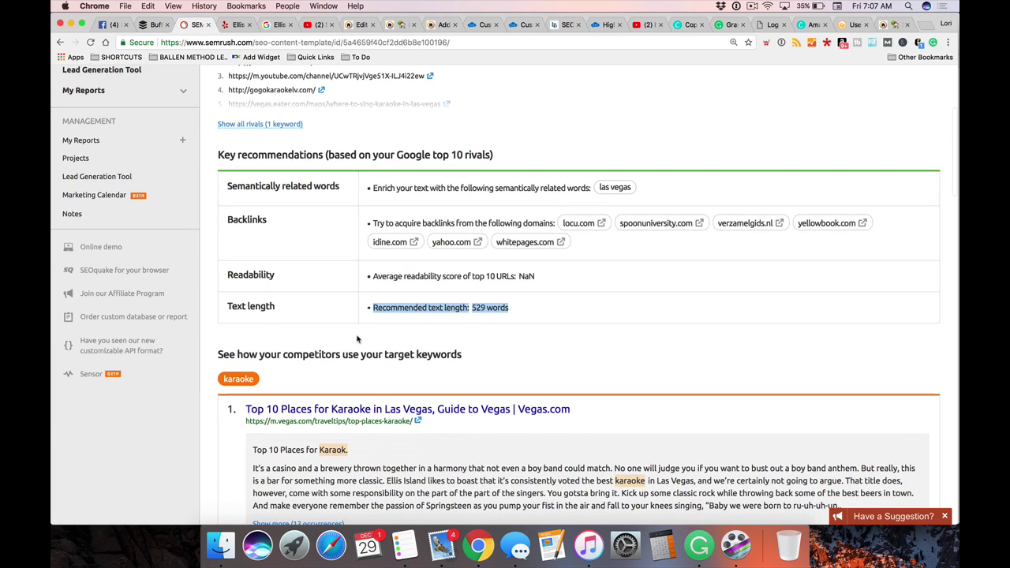
scroll(539, 330, "down", 2)
scroll(539, 330, "up", 1)
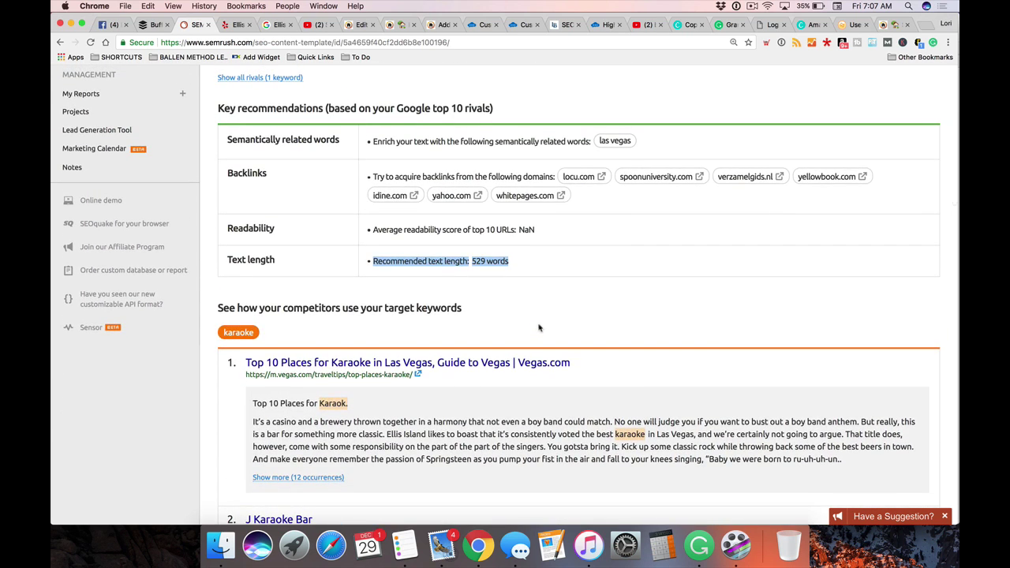
scroll(598, 224, "up", 5)
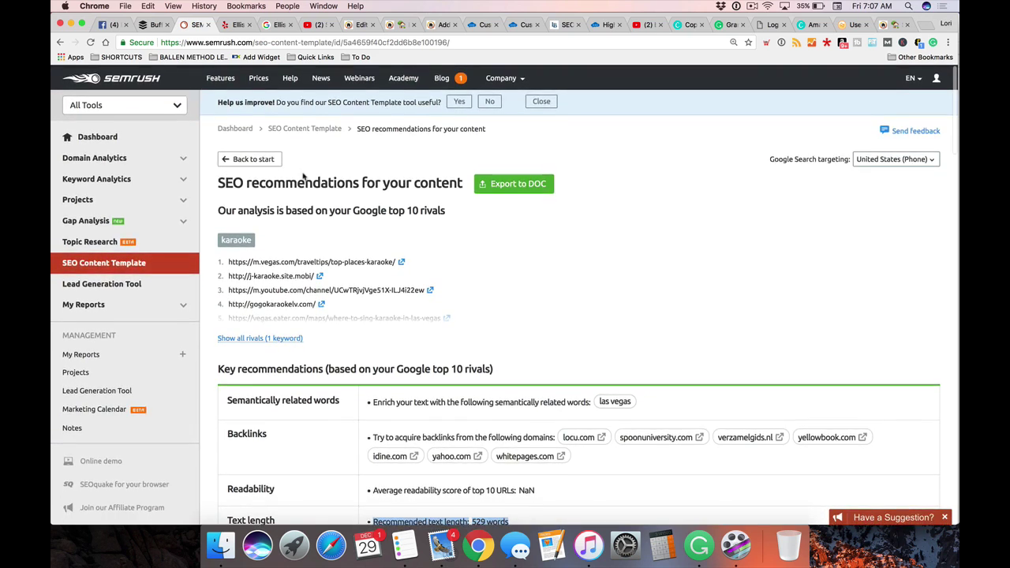
scroll(331, 193, "down", 2)
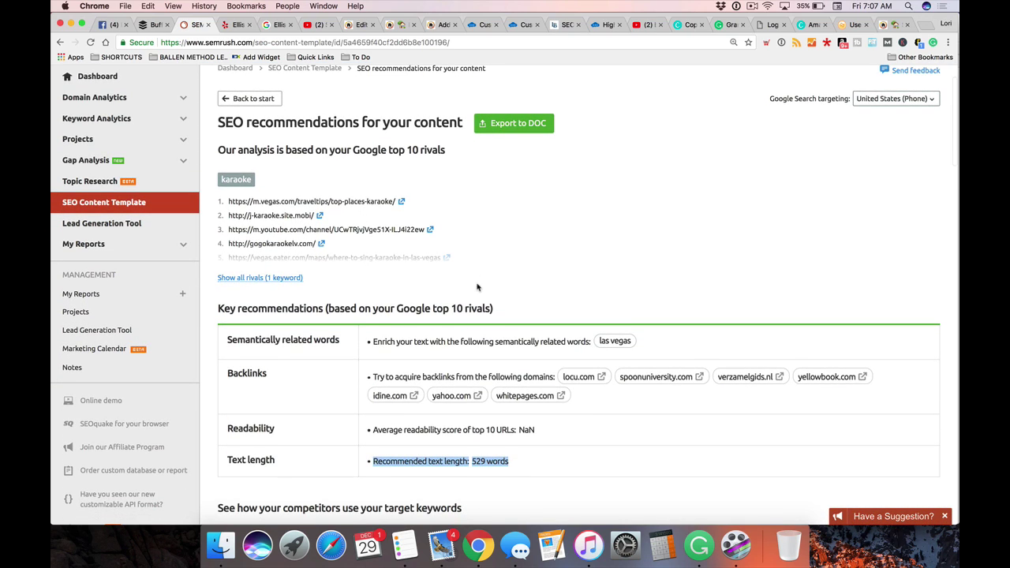
scroll(476, 288, "down", 1)
scroll(403, 259, "up", 3)
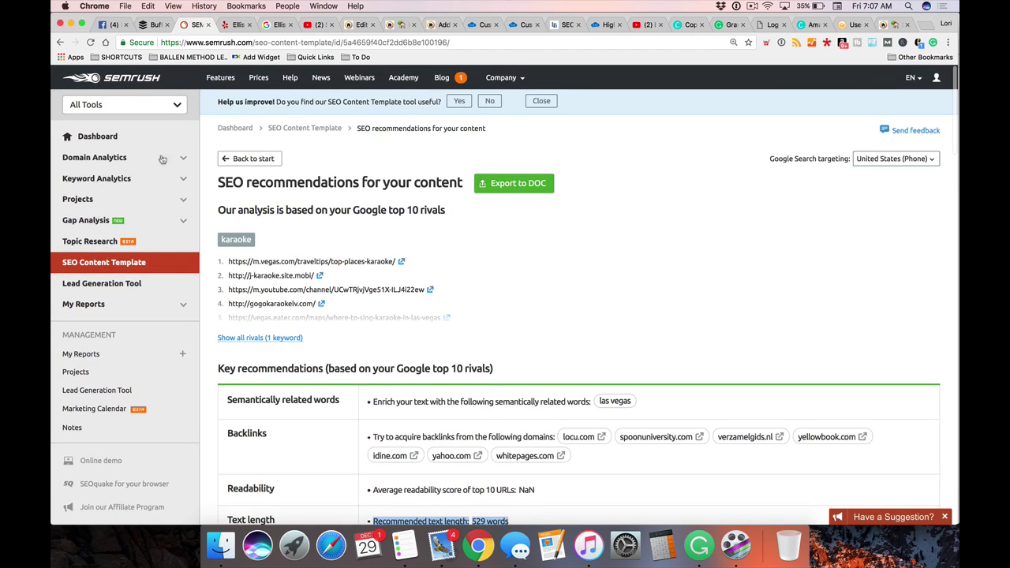
Enter 'karaoke las vegas' as the target keyword and create the SEO template to analyse rivals
left_click(234, 161)
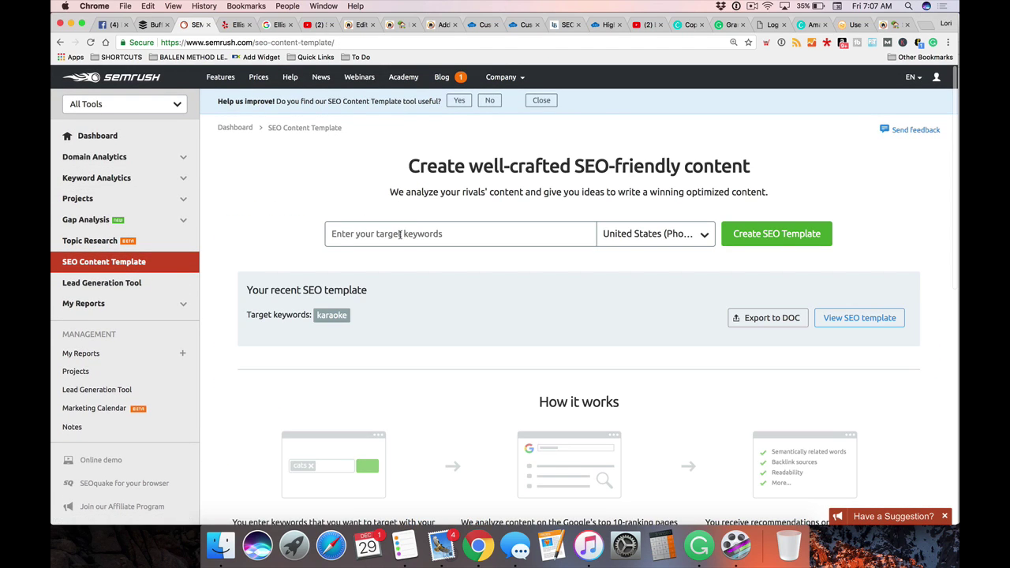
type("karaoke las vegas")
key("Return")
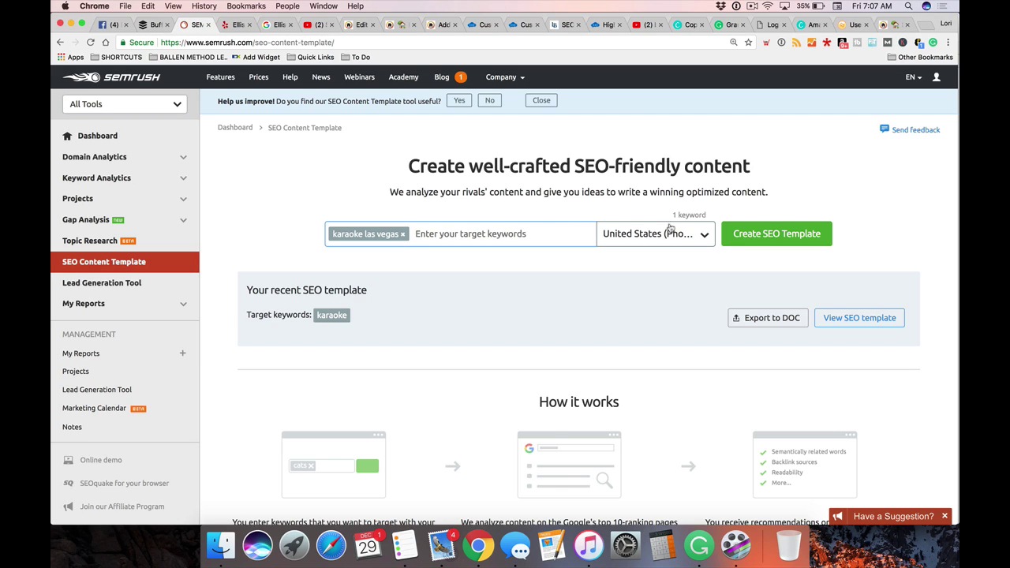
left_click(752, 236)
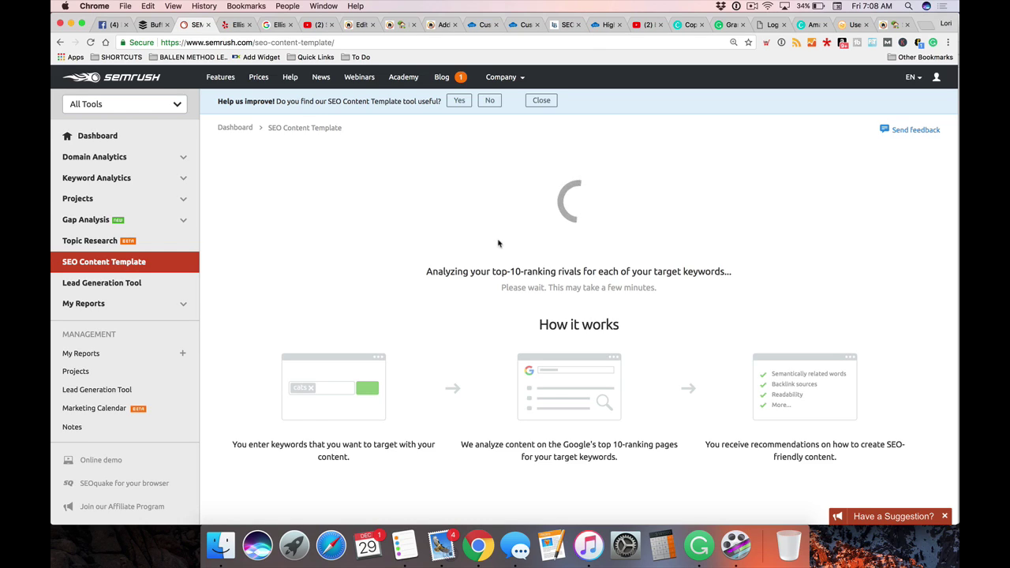
scroll(498, 243, "down", 2)
scroll(499, 244, "up", 2)
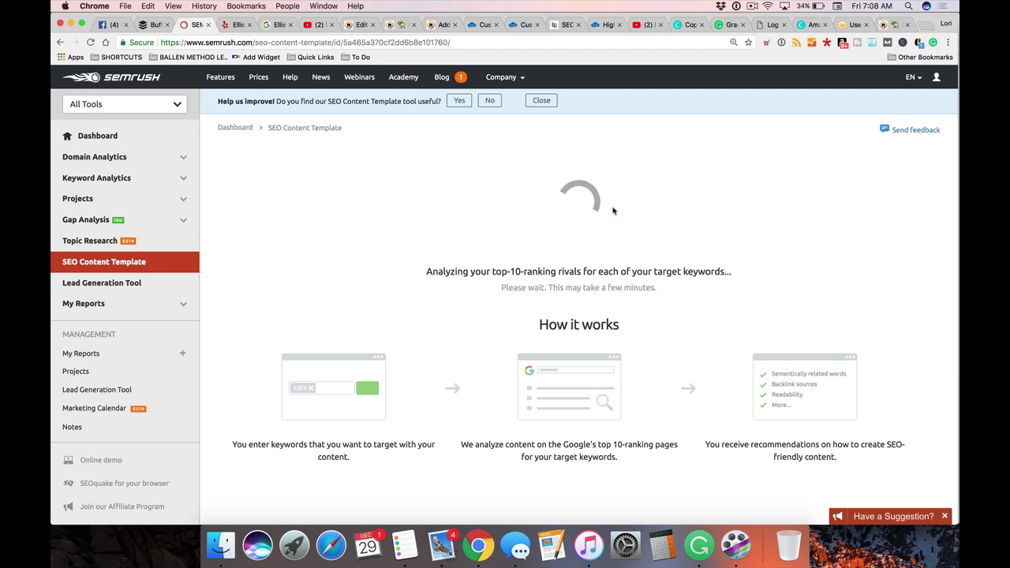
Look over the 584-word 'karaoke las vegas' recommendations, then return to the Karaoke Las Vegas post preview
scroll(566, 230, "down", 3)
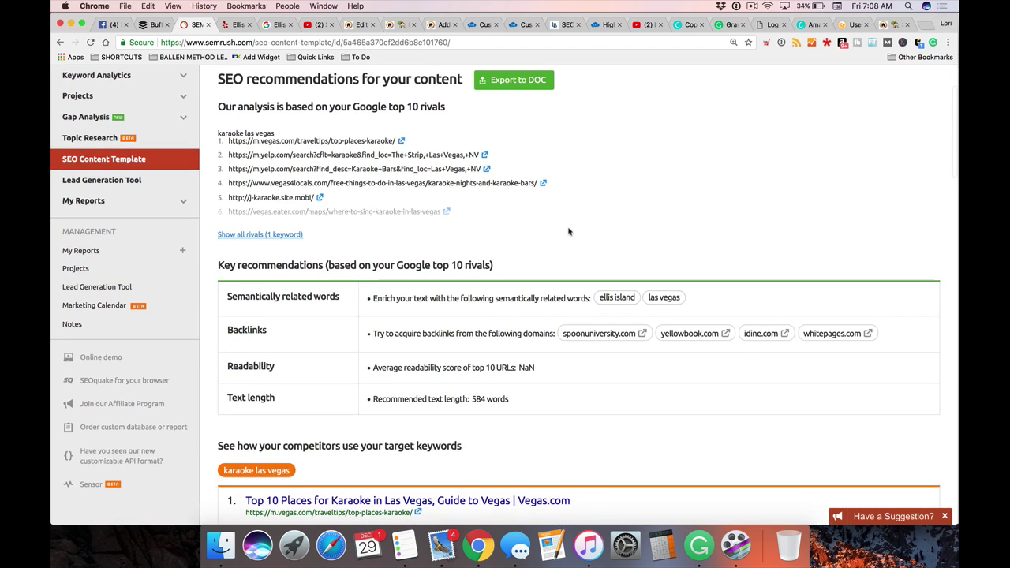
scroll(568, 231, "down", 4)
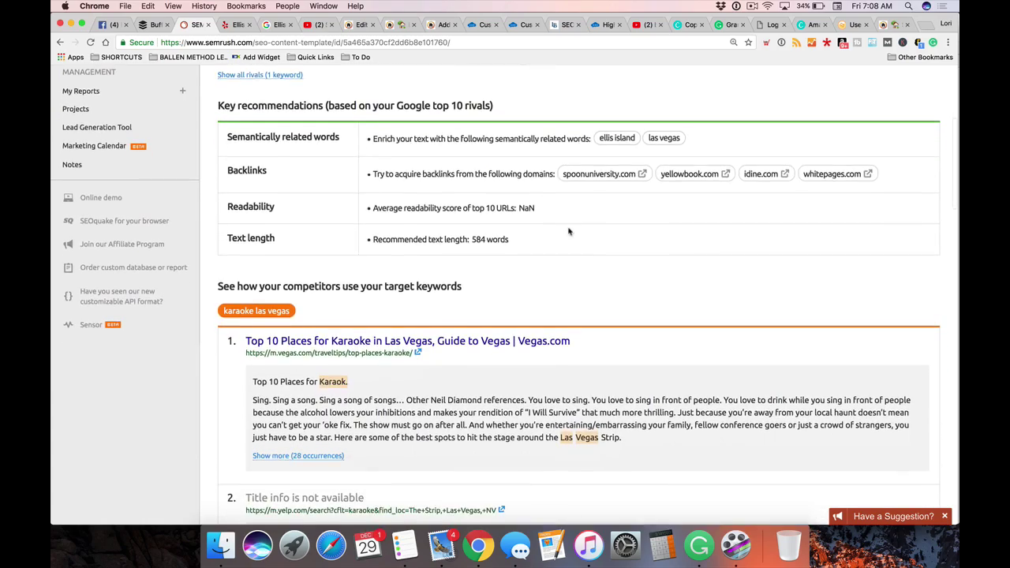
scroll(553, 236, "down", 8)
scroll(468, 281, "up", 15)
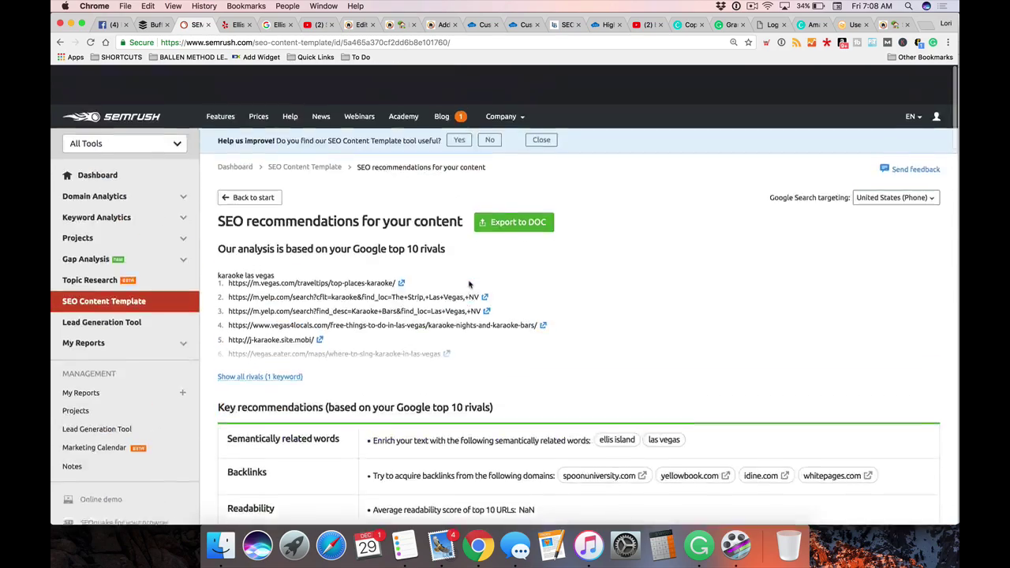
scroll(469, 284, "down", 3)
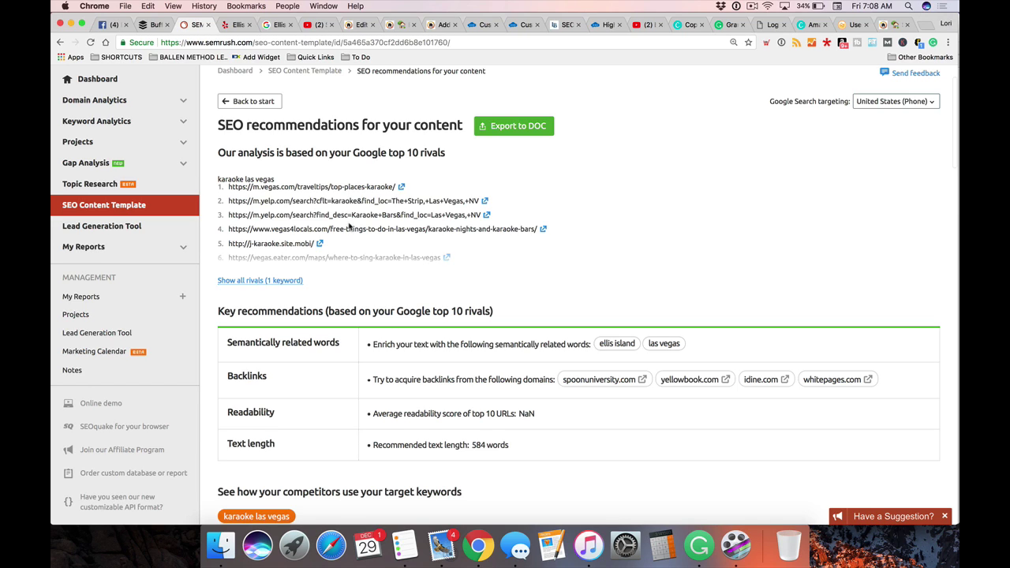
scroll(349, 227, "down", 3)
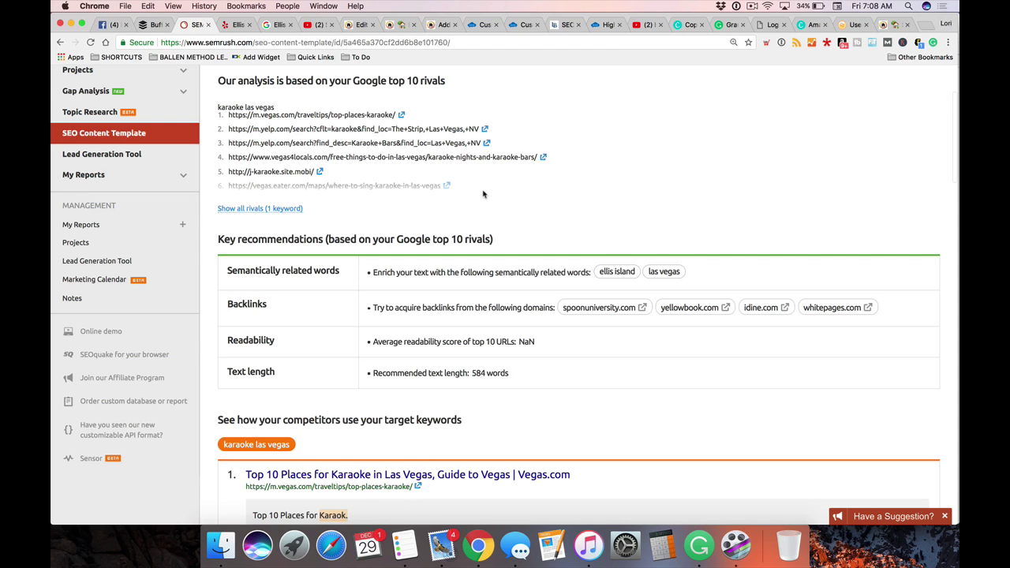
scroll(484, 194, "up", 2)
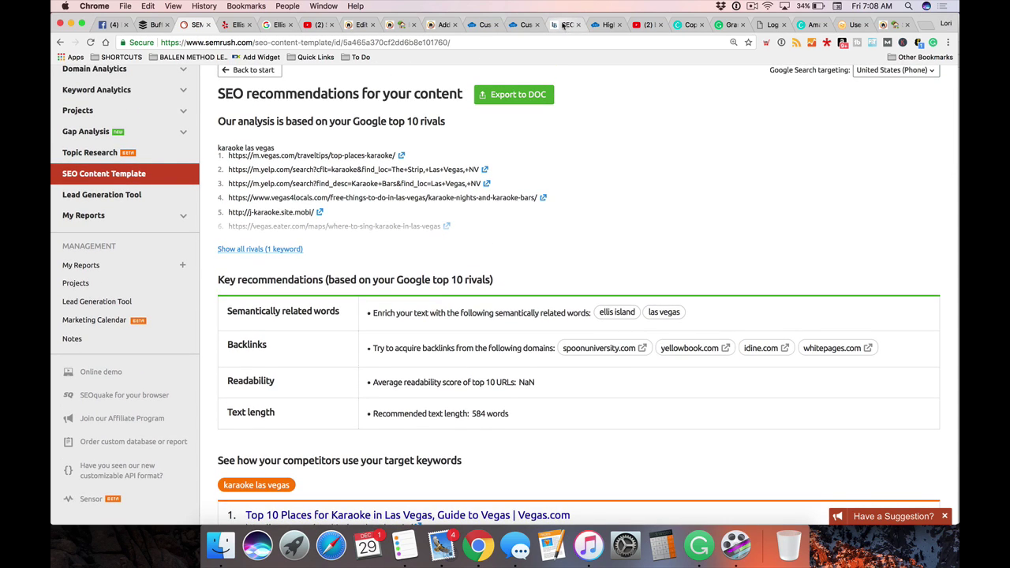
left_click(567, 24)
left_click(393, 24)
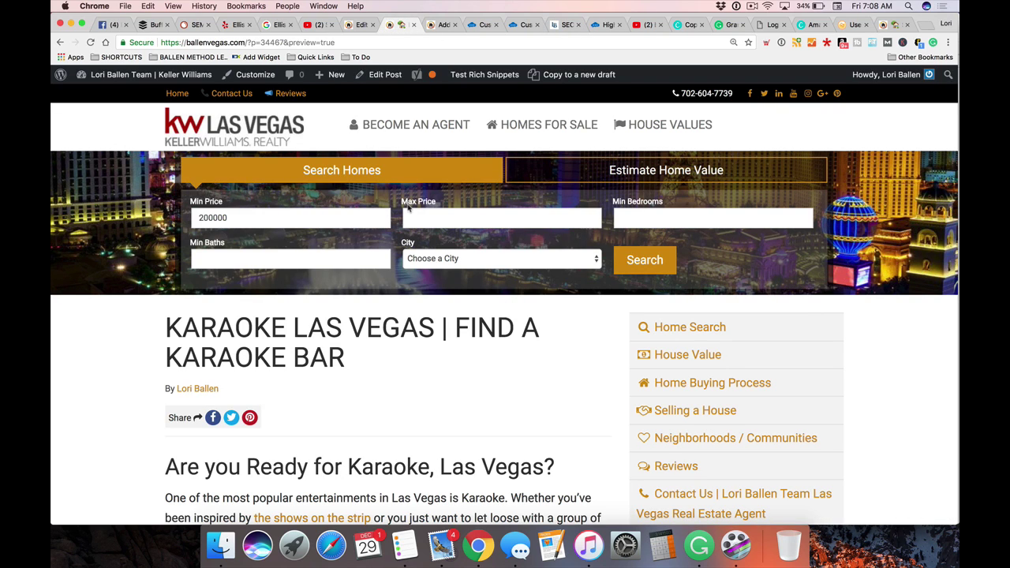
scroll(689, 270, "down", 3)
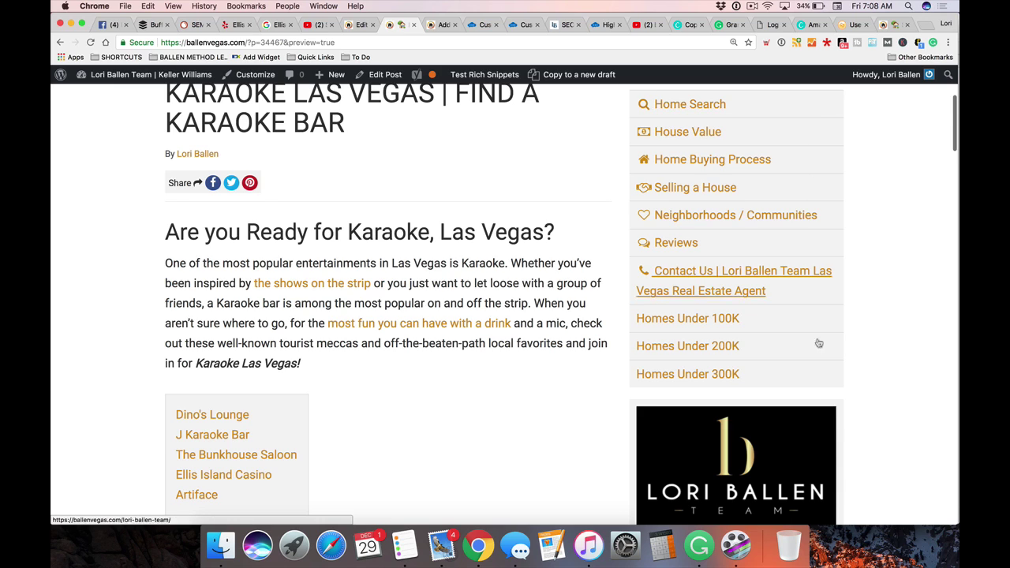
scroll(487, 332, "down", 5)
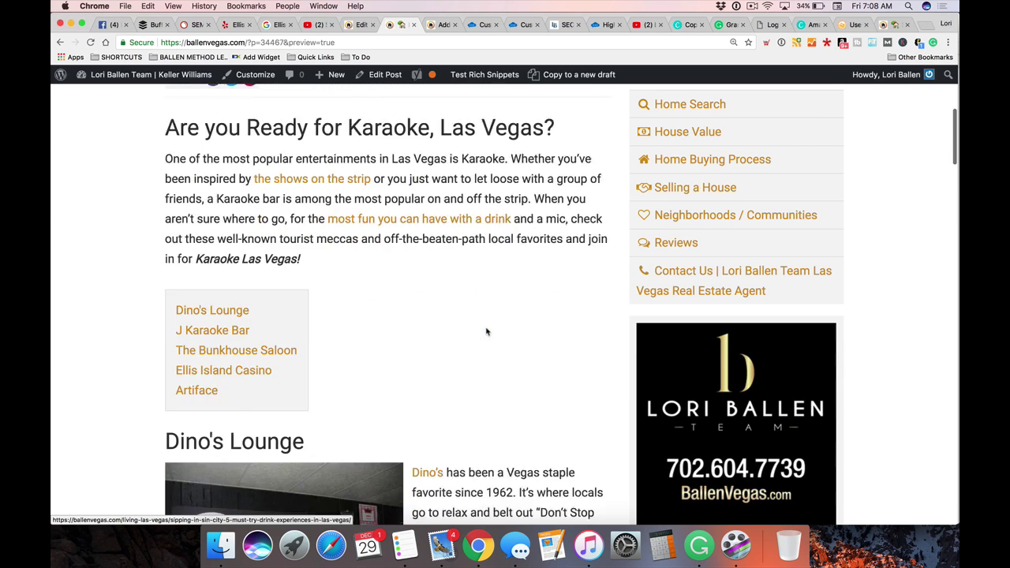
scroll(464, 331, "down", 3)
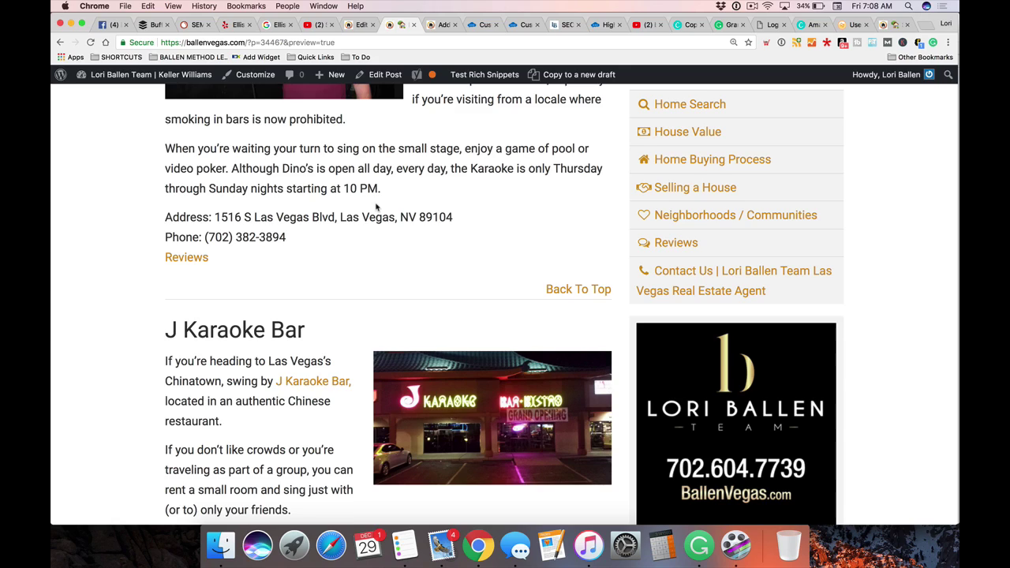
scroll(377, 207, "up", 10)
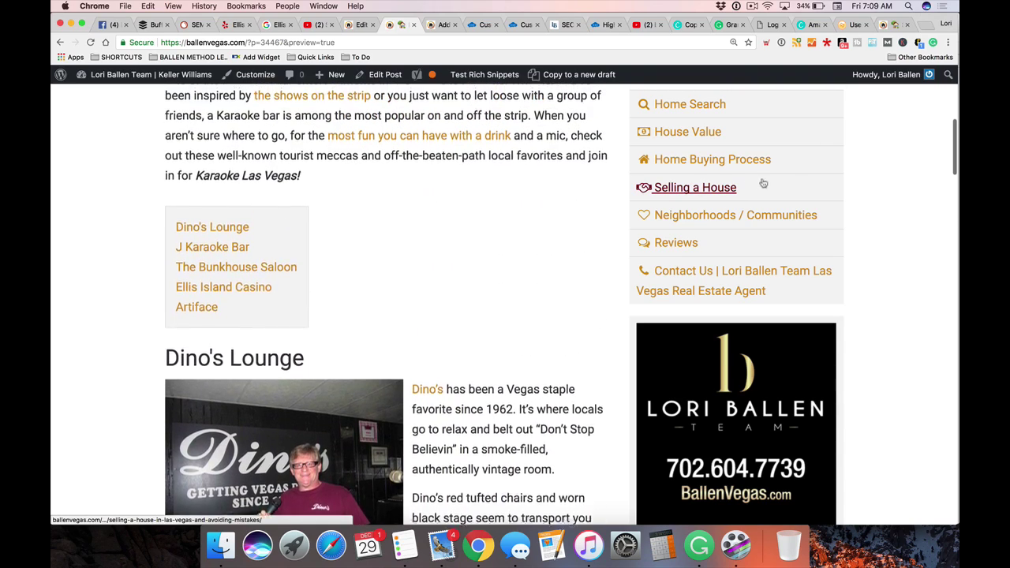
scroll(941, 249, "down", 20)
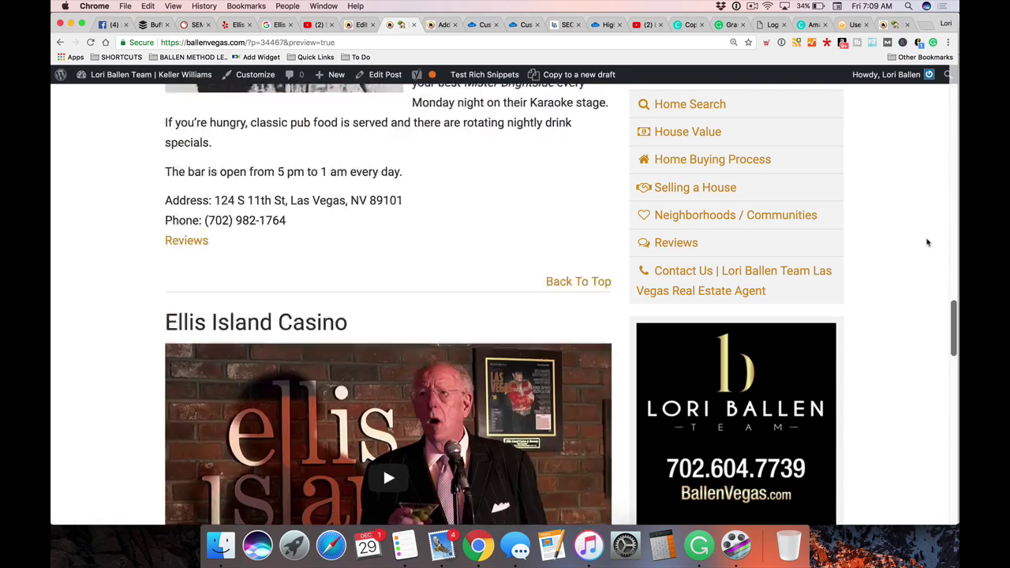
scroll(928, 242, "down", 10)
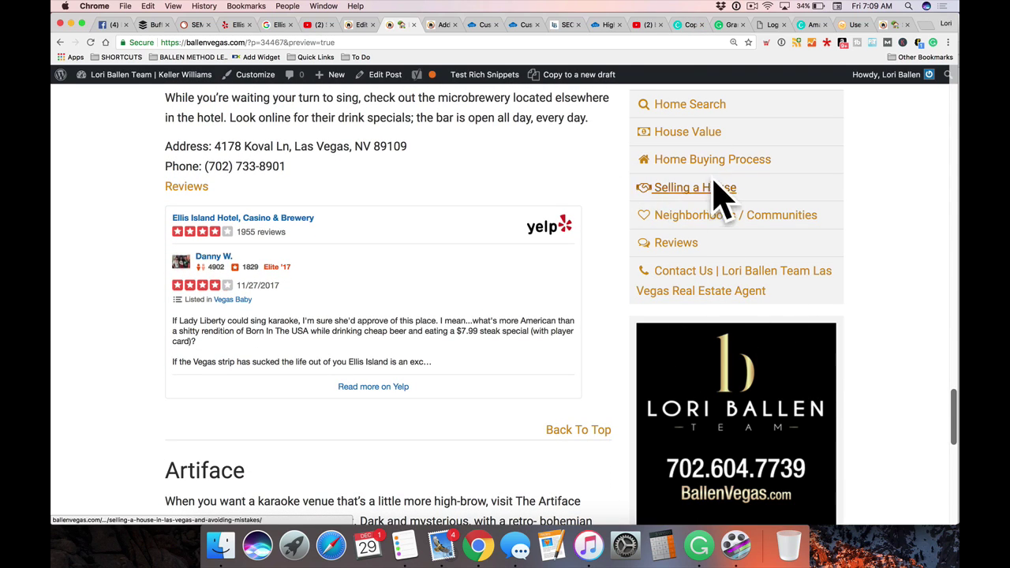
scroll(428, 315, "up", 15)
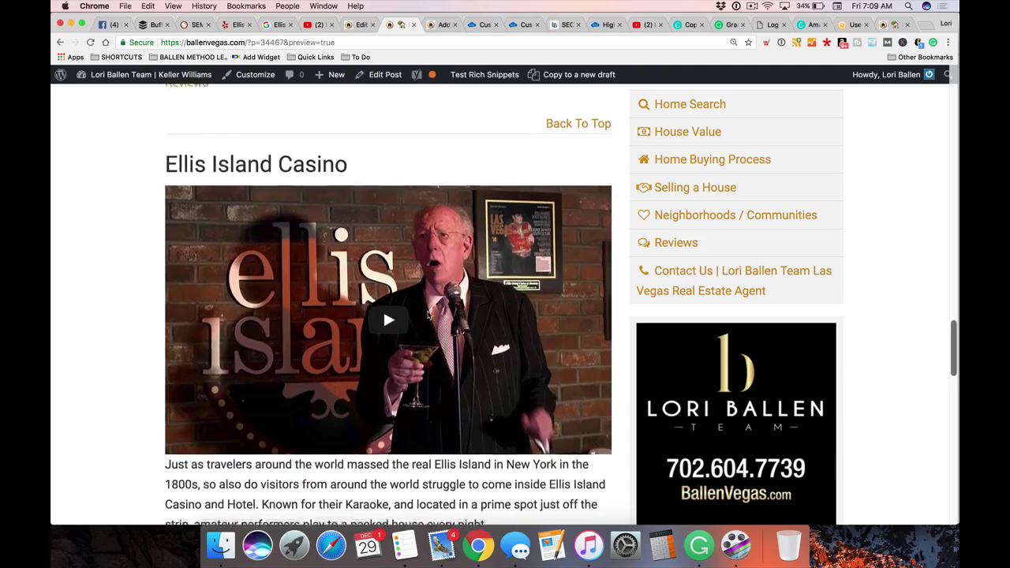
scroll(429, 316, "up", 20)
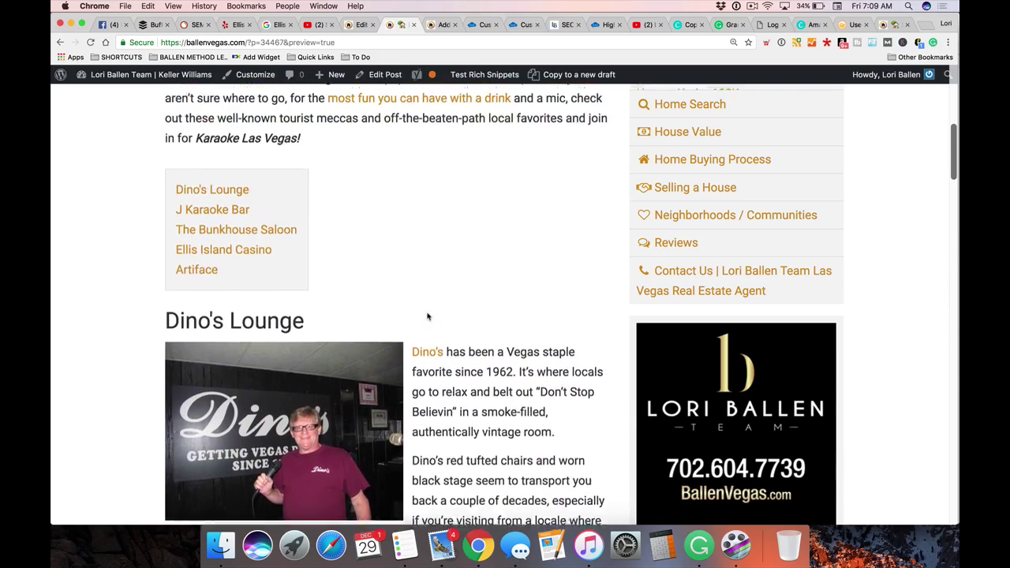
scroll(86, 315, "down", 10)
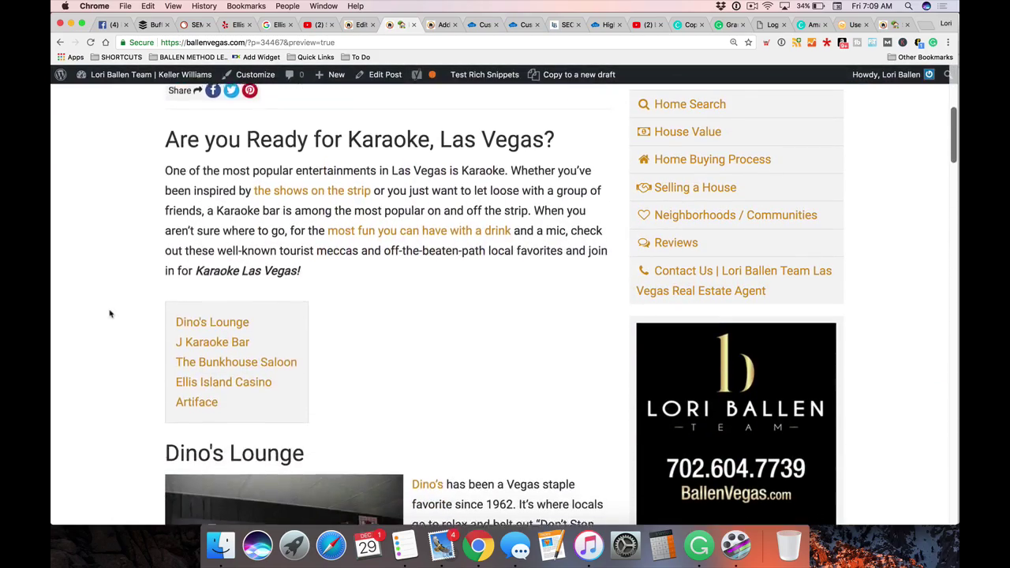
scroll(107, 312, "down", 1)
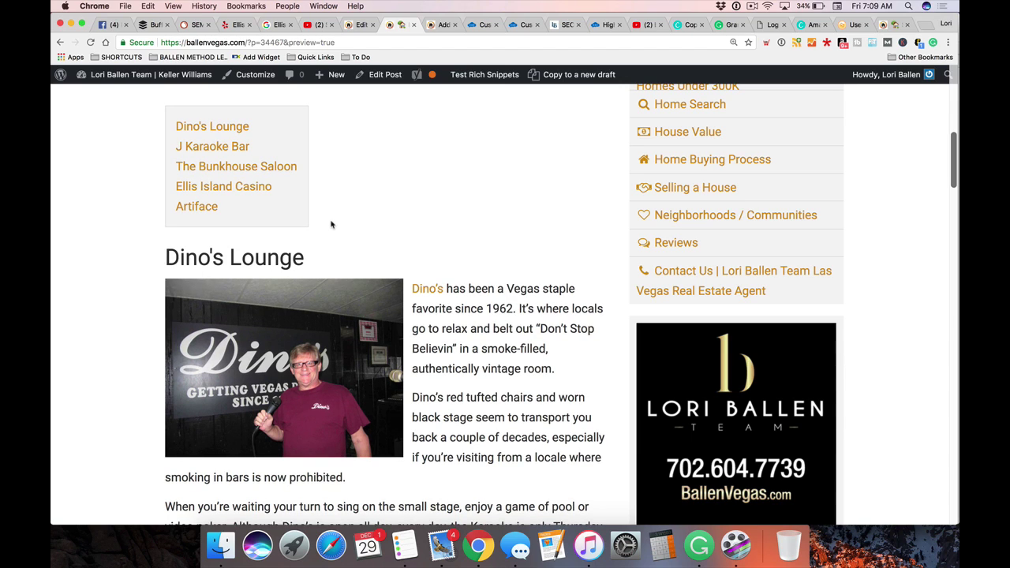
scroll(350, 226, "down", 1)
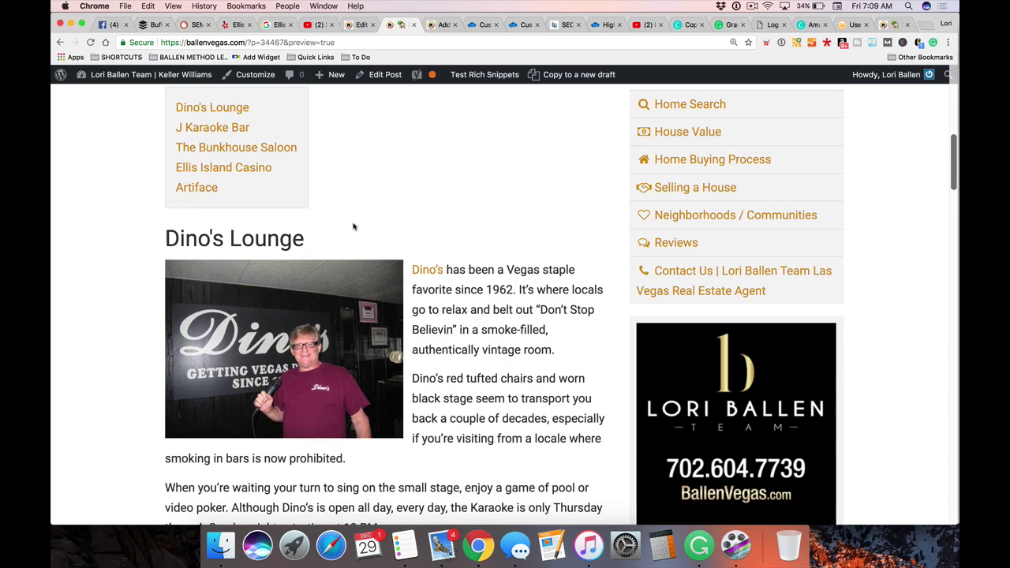
Below 'Karaoke Las Vegas!', add a plain line inviting readers buying or selling a Las Vegas home to consider the team
left_click(354, 28)
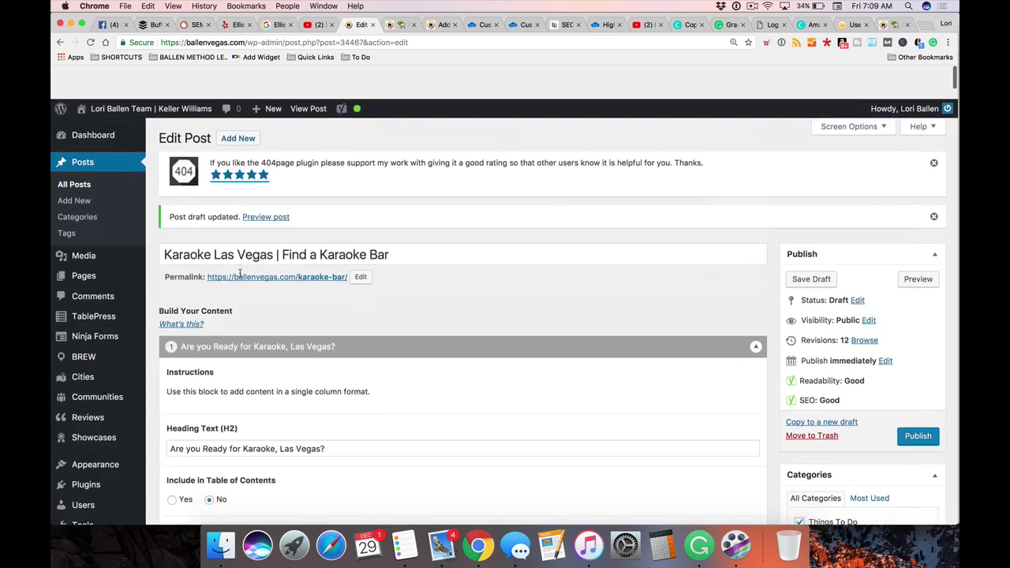
scroll(240, 276, "down", 10)
scroll(241, 276, "down", 1)
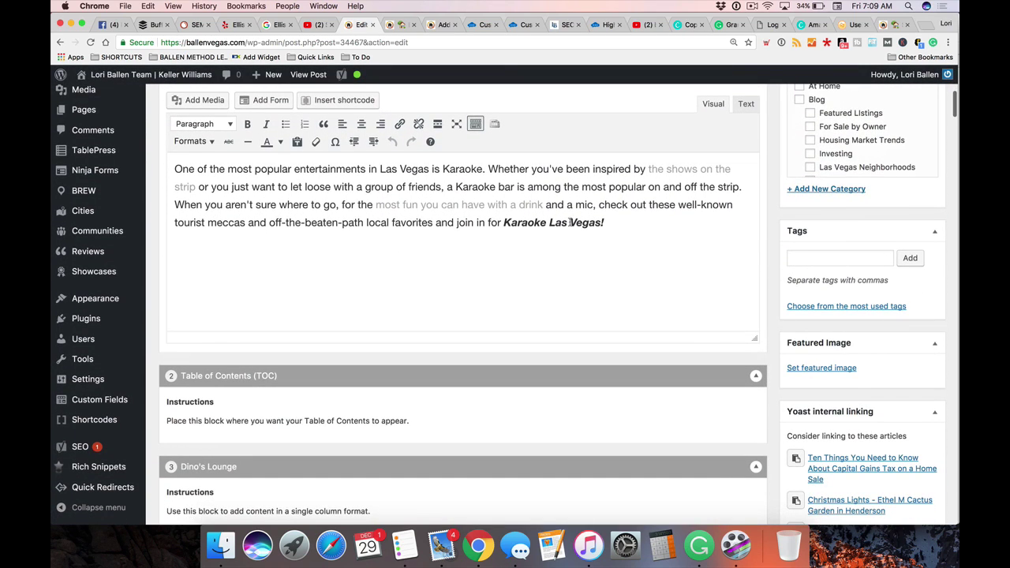
left_click(621, 222)
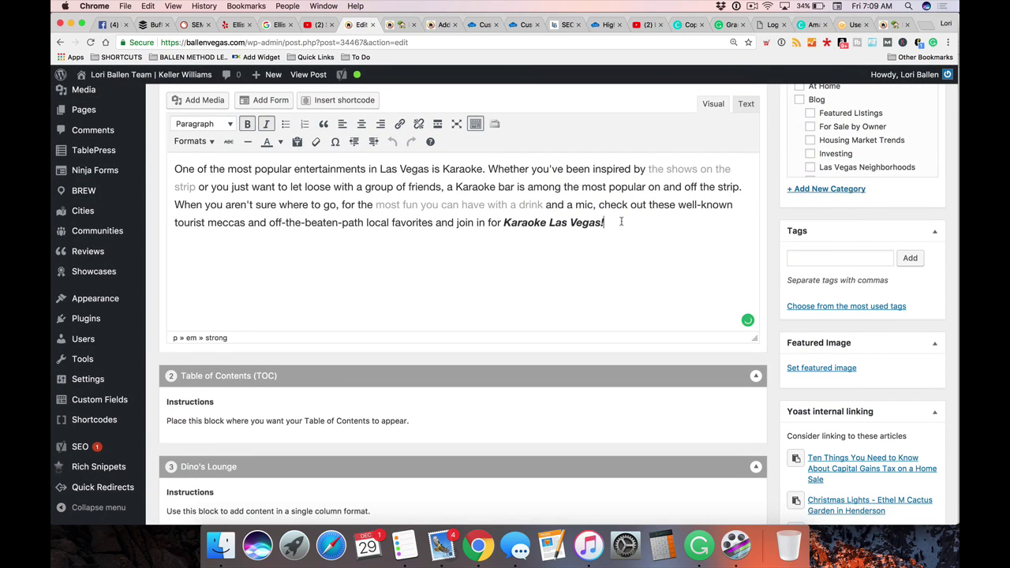
type("And oh")
key("BackSpace")
key("BackSpace")
key("BackSpace")
key("BackSpace")
key("BackSpace")
key("BackSpace")
key("Return")
key("super+b")
key("super+i")
type("And oh by")
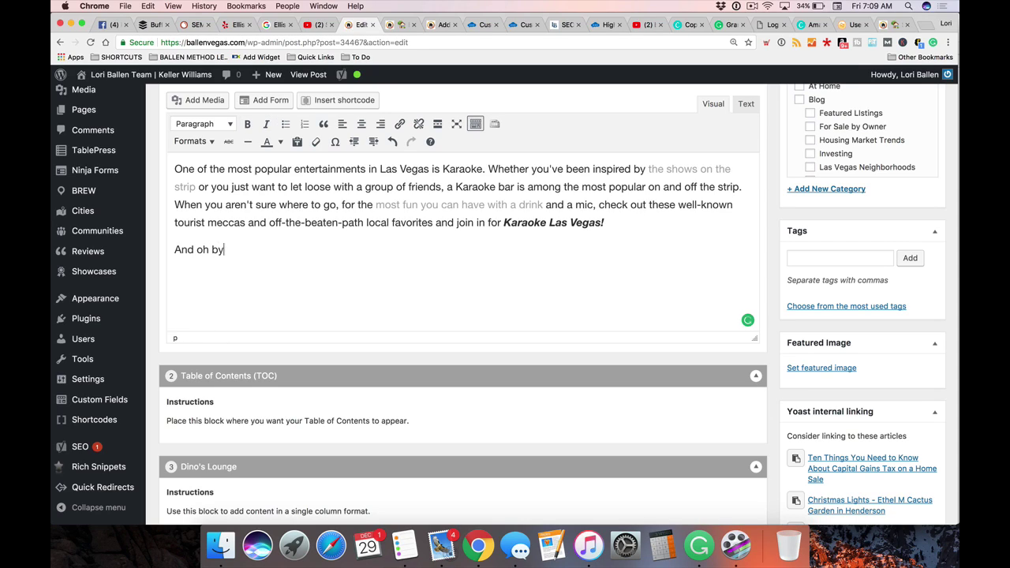
type(" the way, if you are thinking of buyin gor sel")
key("BackSpace")
key("BackSpace")
key("BackSpace")
key("BackSpace")
key("BackSpace")
key("BackSpace")
key("BackSpace")
type("g")
key("BackSpace")
key("BackSpace")
key("BackSpace")
type("ing or selling a home")
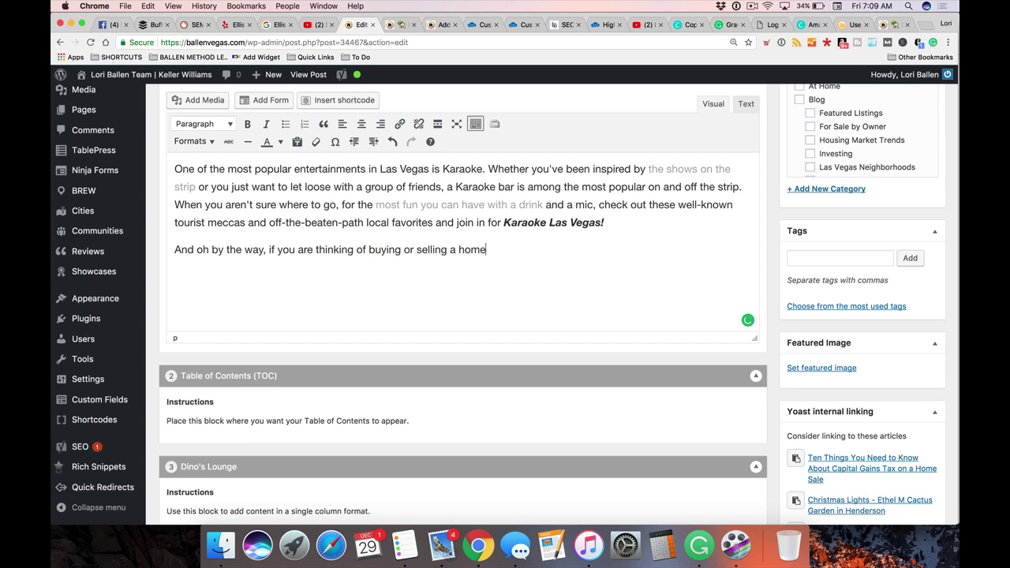
type(" in Las Vegas, soncionsi")
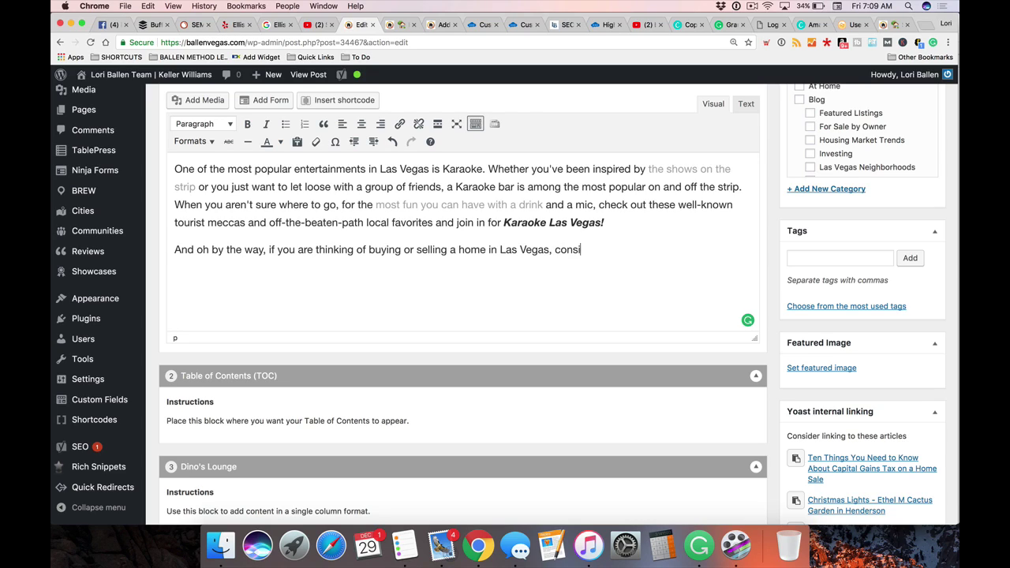
type("der Lori BAllen Team")
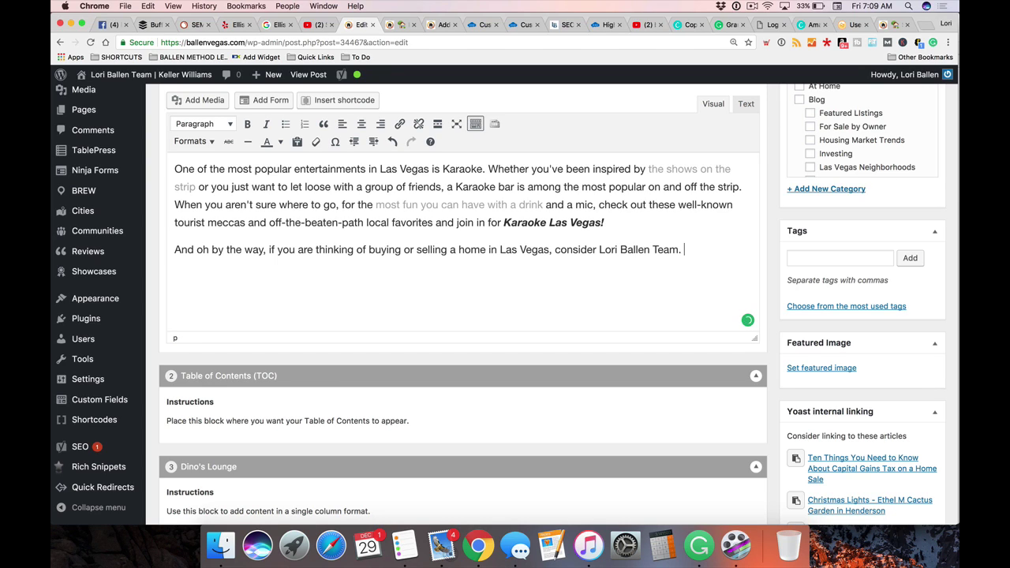
Format the new closing sentence as a blockquote
scroll(340, 249, "down", 1)
left_click_drag(368, 238, 402, 238)
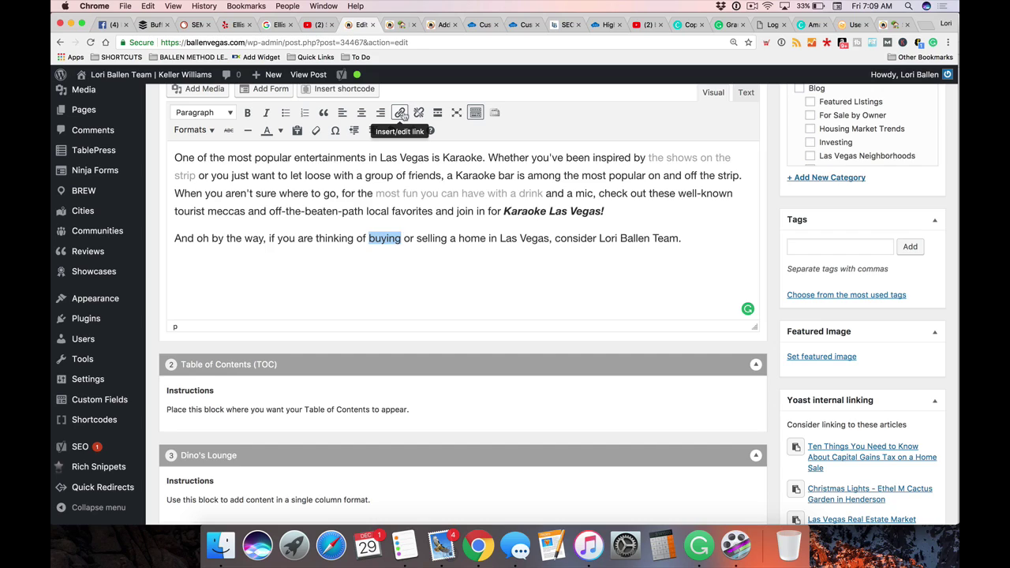
left_click_drag(416, 238, 487, 239)
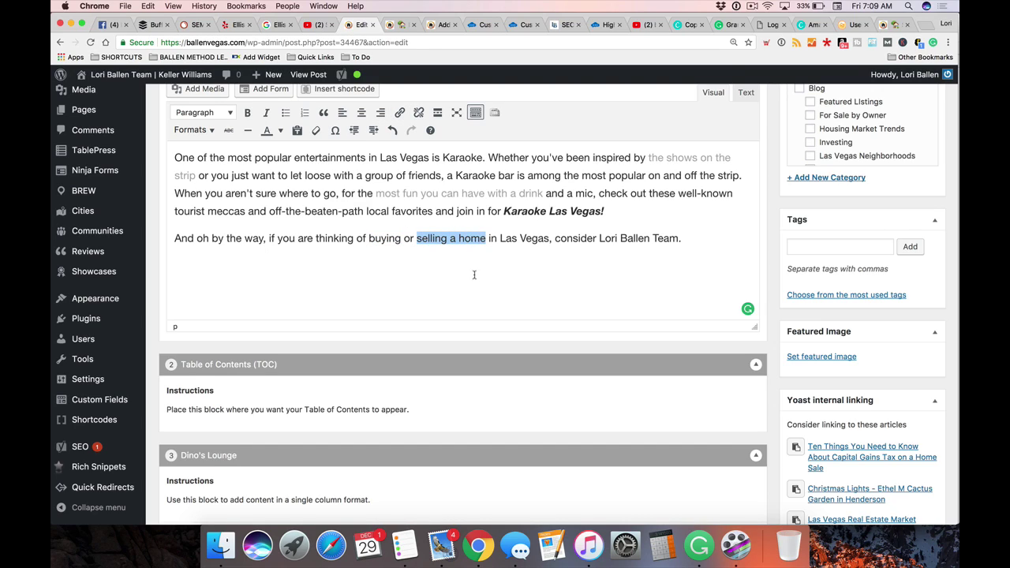
left_click(563, 259)
left_click_drag(687, 239, 162, 235)
left_click(323, 113)
left_click(389, 266)
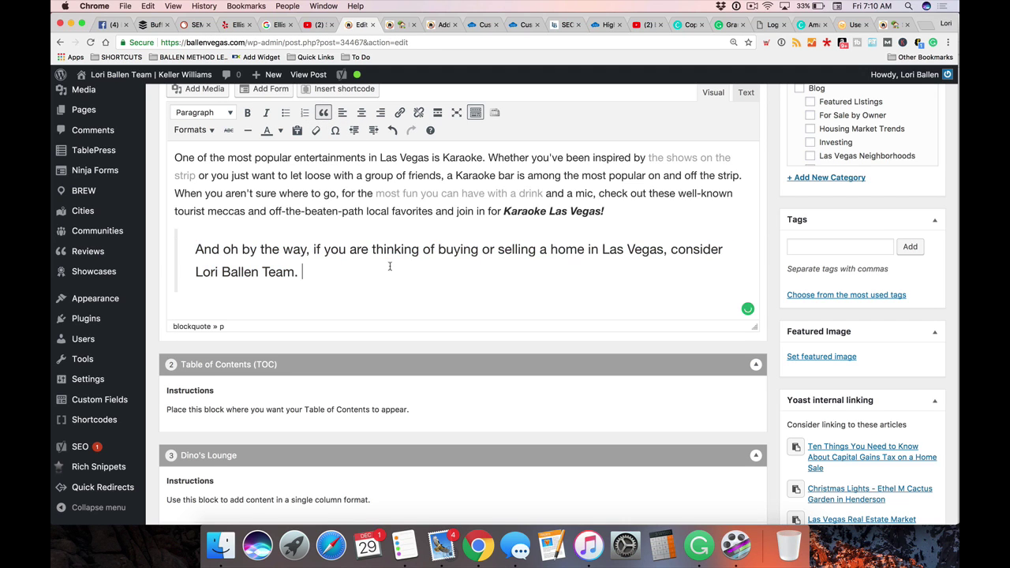
Insert an IDX Broker Showcase Widget block below the Dino's Lounge address
scroll(390, 266, "down", 8)
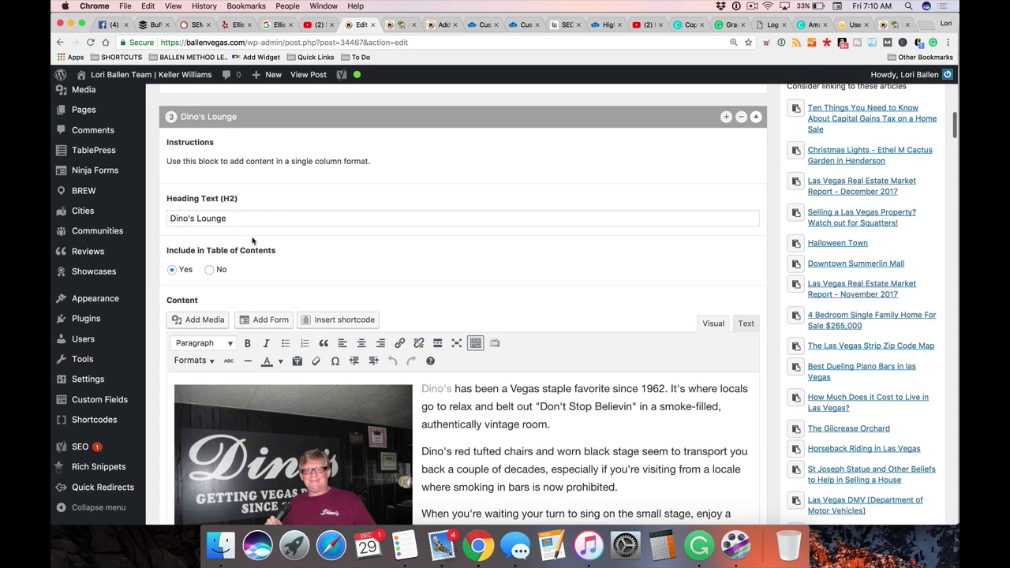
scroll(255, 245, "down", 5)
scroll(255, 266, "down", 5)
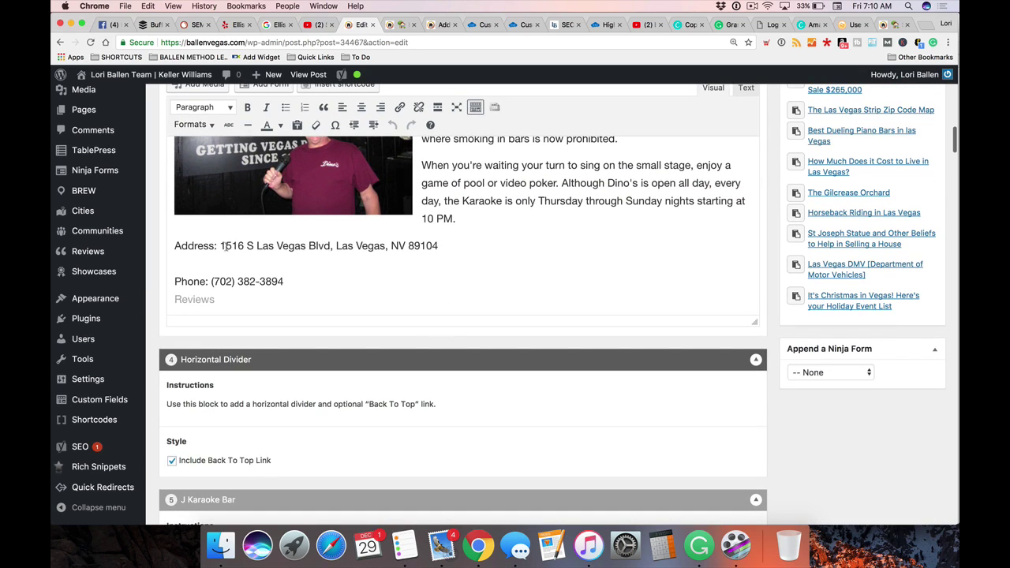
left_click_drag(227, 247, 427, 251)
left_click(510, 257)
scroll(521, 261, "down", 1)
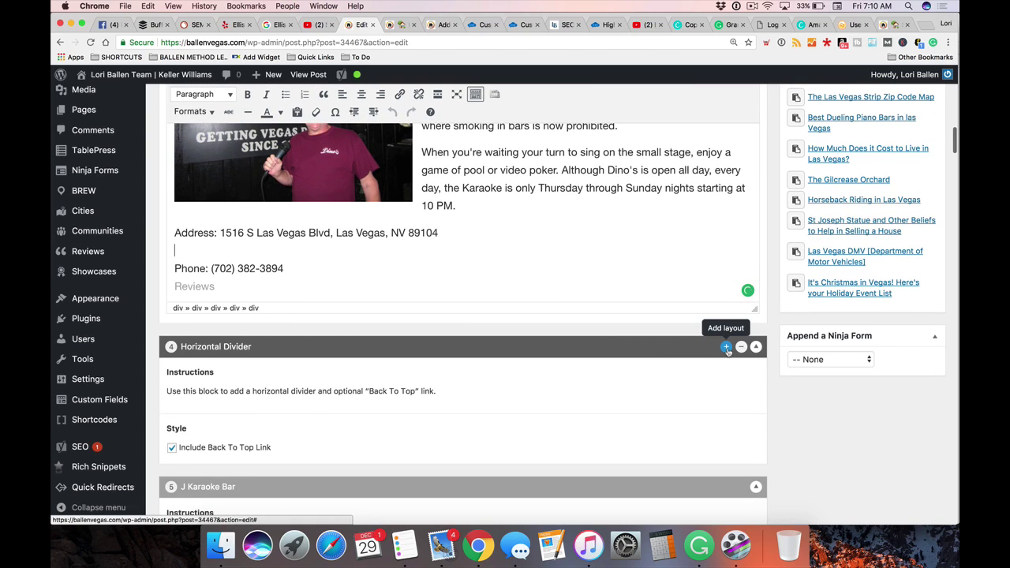
left_click(727, 348)
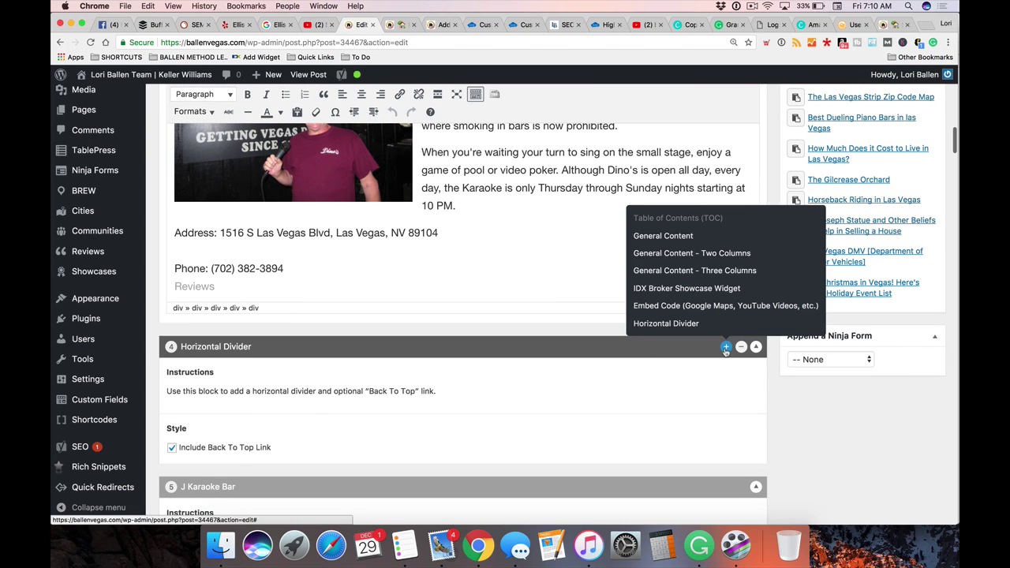
left_click(669, 289)
Start the widget heading with 'Homes' and focus the still-empty Widget Code field
scroll(558, 301, "down", 3)
left_click(211, 351)
type("Homes for Sale Near Dino's")
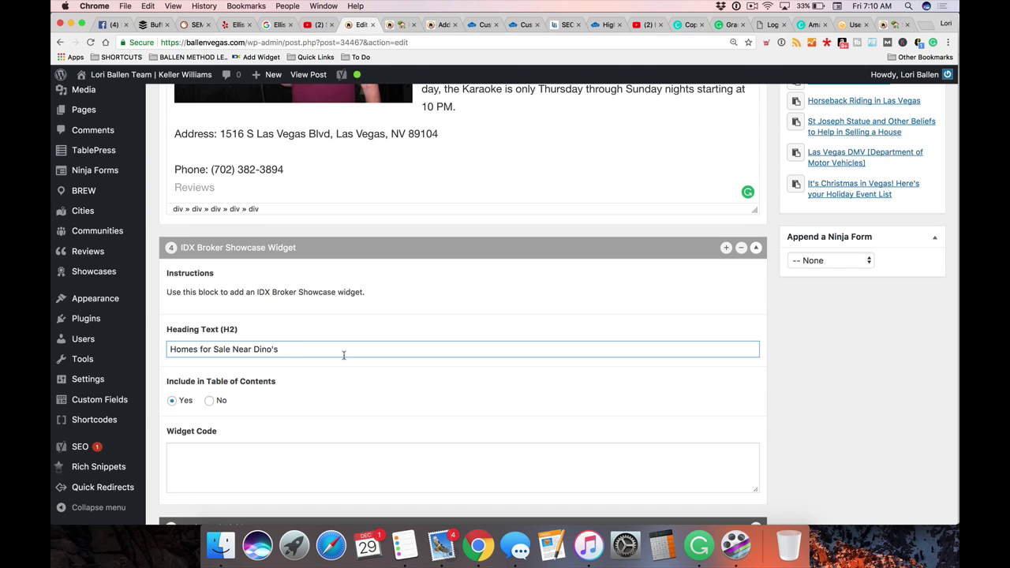
scroll(343, 355, "down", 1)
left_click(305, 413)
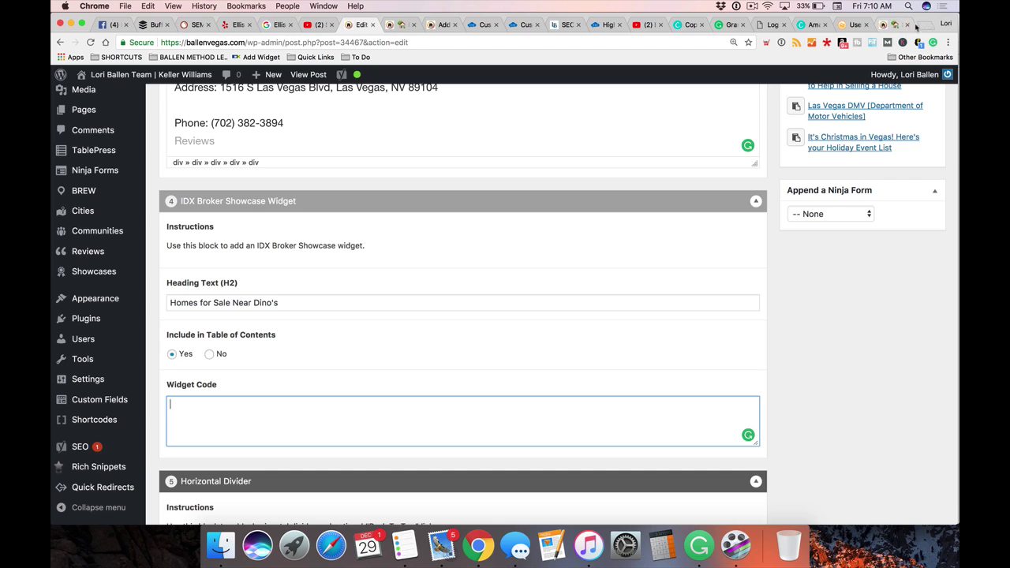
left_click_drag(887, 27, 398, 24)
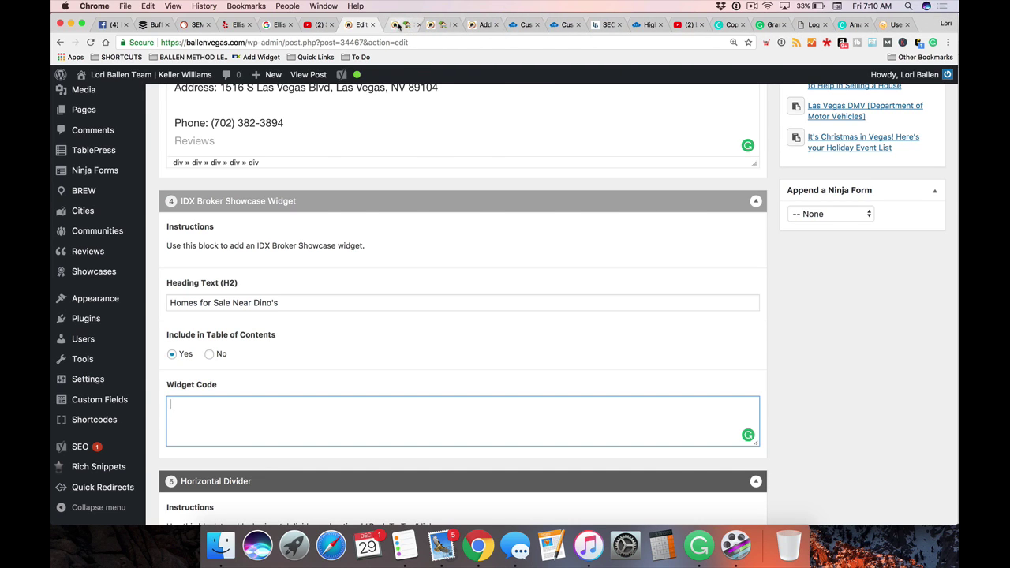
Load idxbroker.com and sign in to the account dashboard
left_click(399, 41)
type("idxbroker.com")
key("Return")
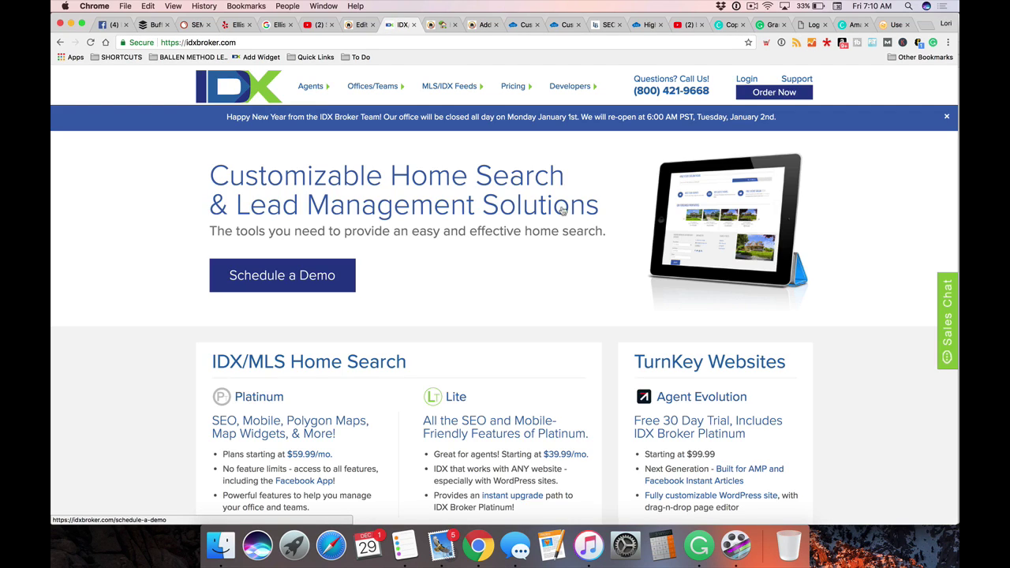
left_click(747, 80)
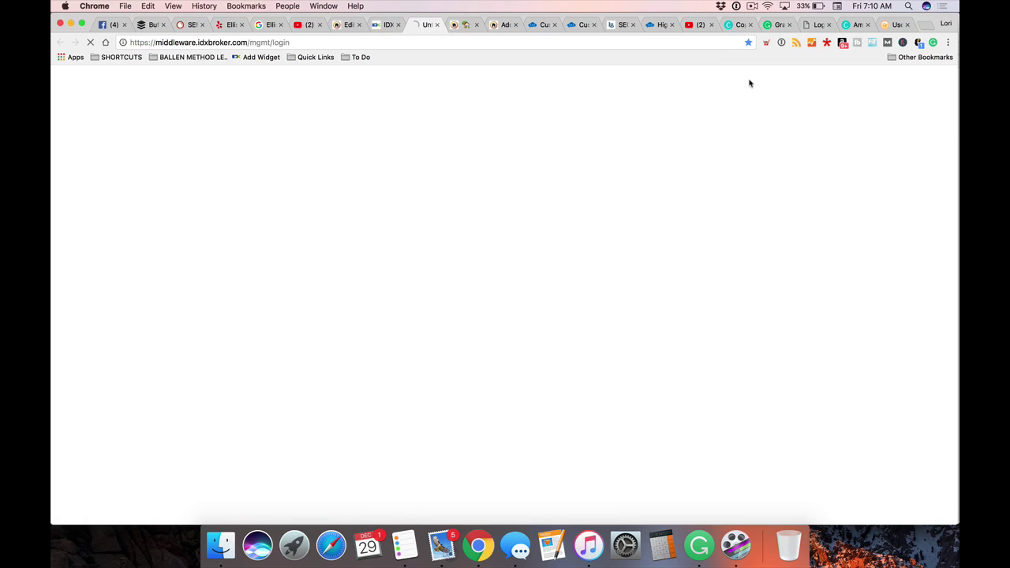
left_click(730, 507)
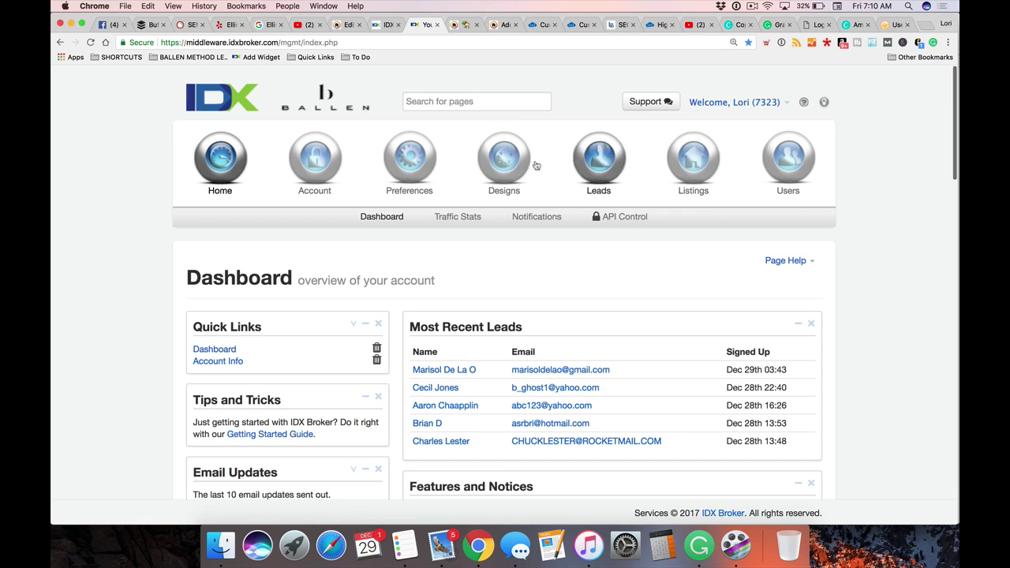
Open Designs > Widgets > Manage and search the saved widgets for zip code 89104
left_click(498, 174)
left_click(368, 217)
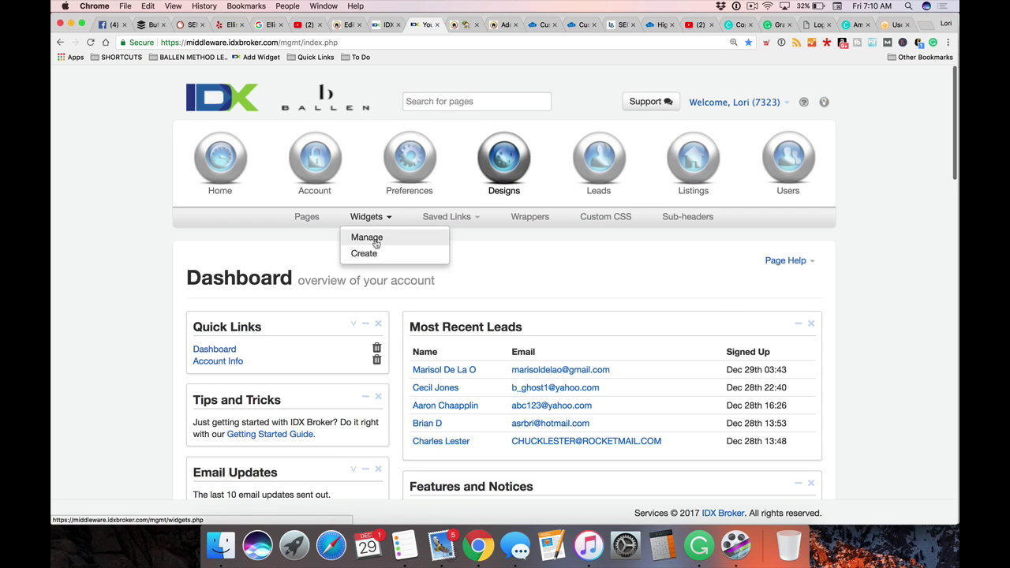
left_click(374, 238)
scroll(421, 293, "down", 1)
left_click(692, 294)
type("89140")
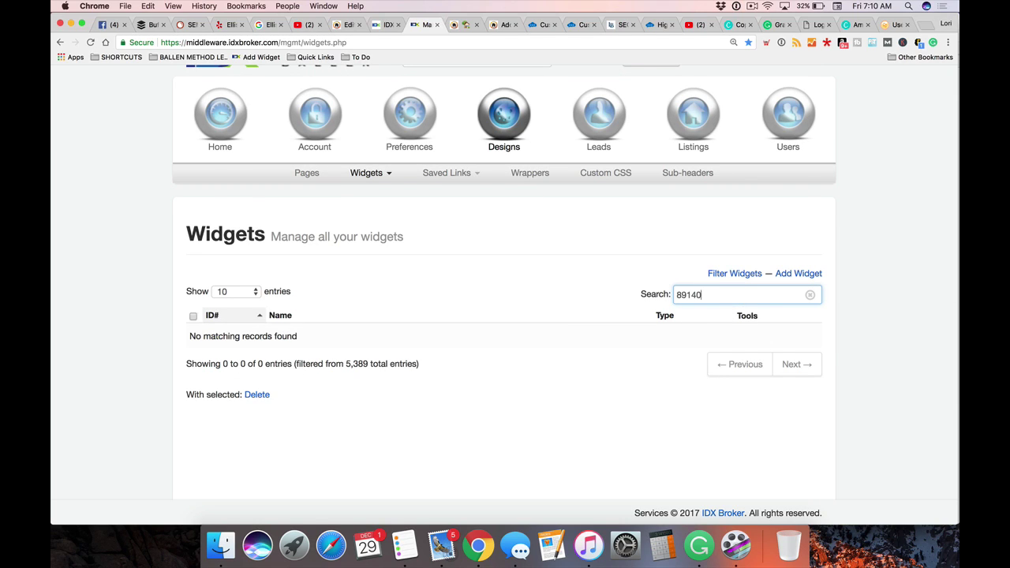
key("super+a")
type("891")
scroll(322, 261, "down", 2)
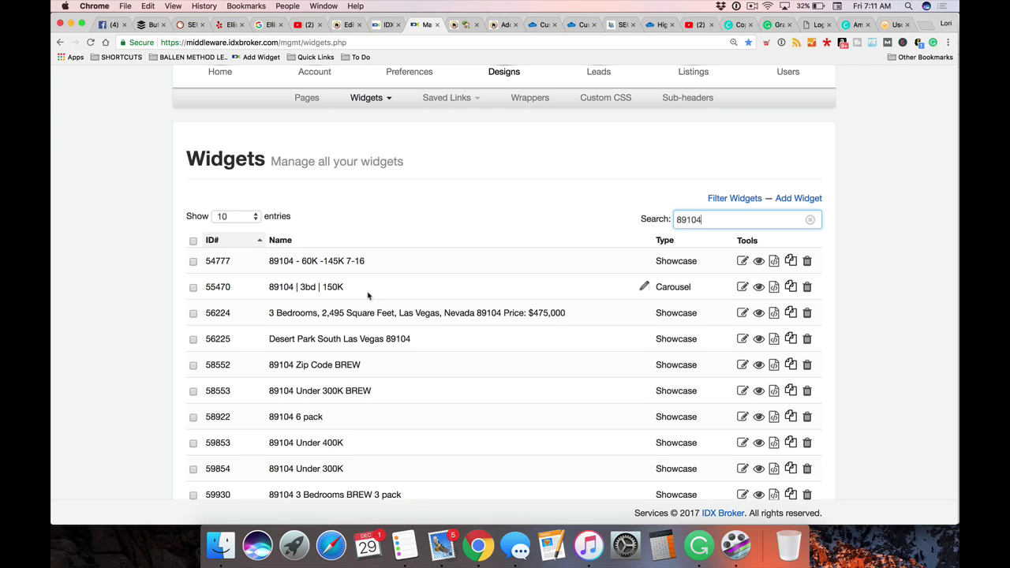
scroll(363, 292, "down", 3)
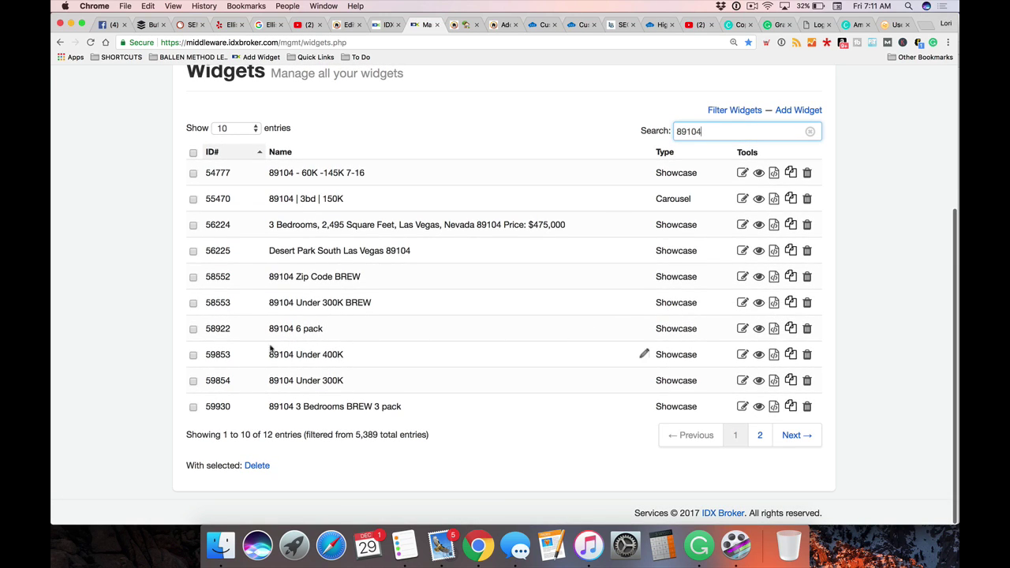
Preview the 89104 6 pack showcase widget, then close the preview
left_click(758, 330)
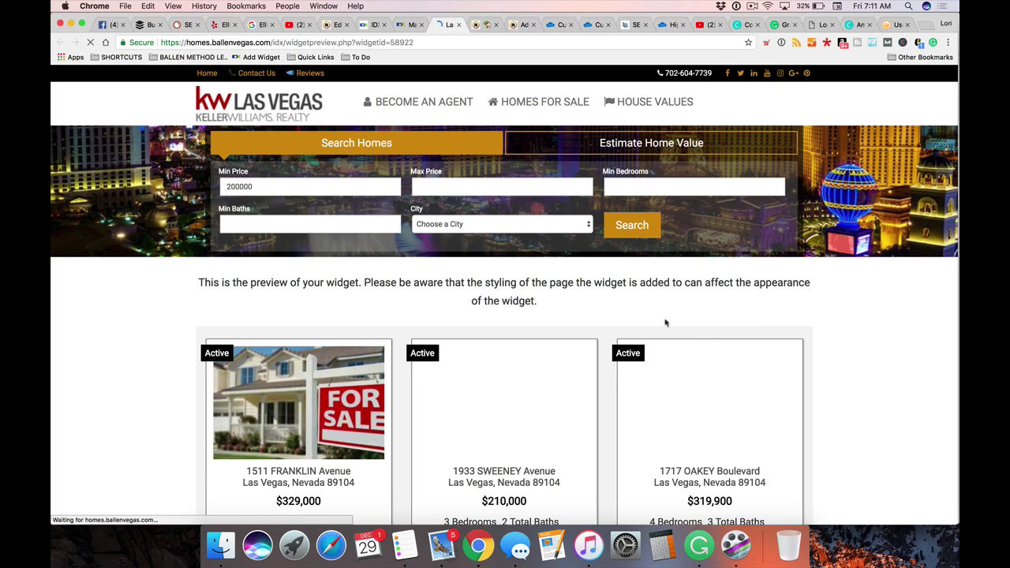
scroll(701, 326, "down", 10)
scroll(682, 411, "up", 5)
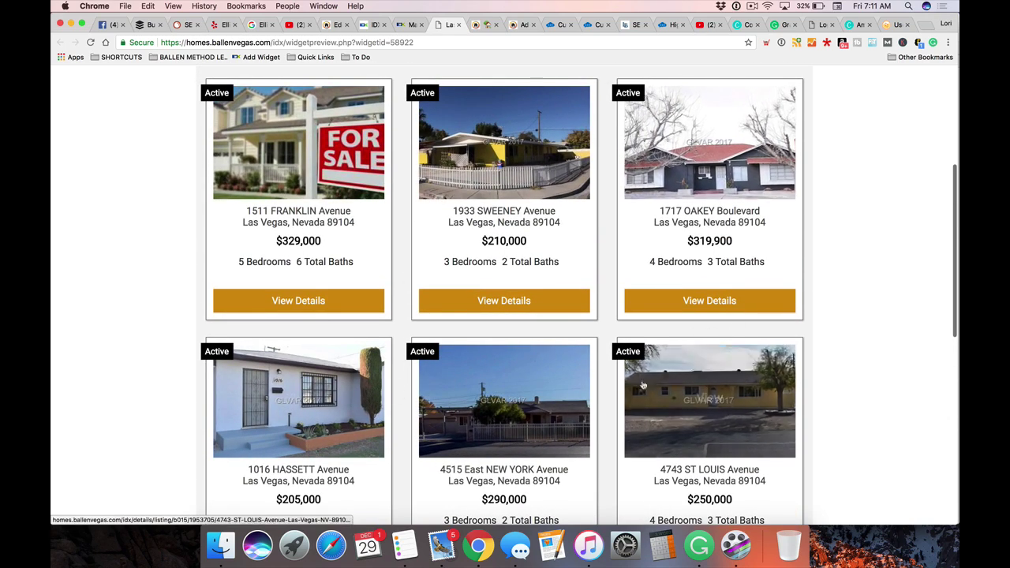
scroll(440, 338, "up", 3)
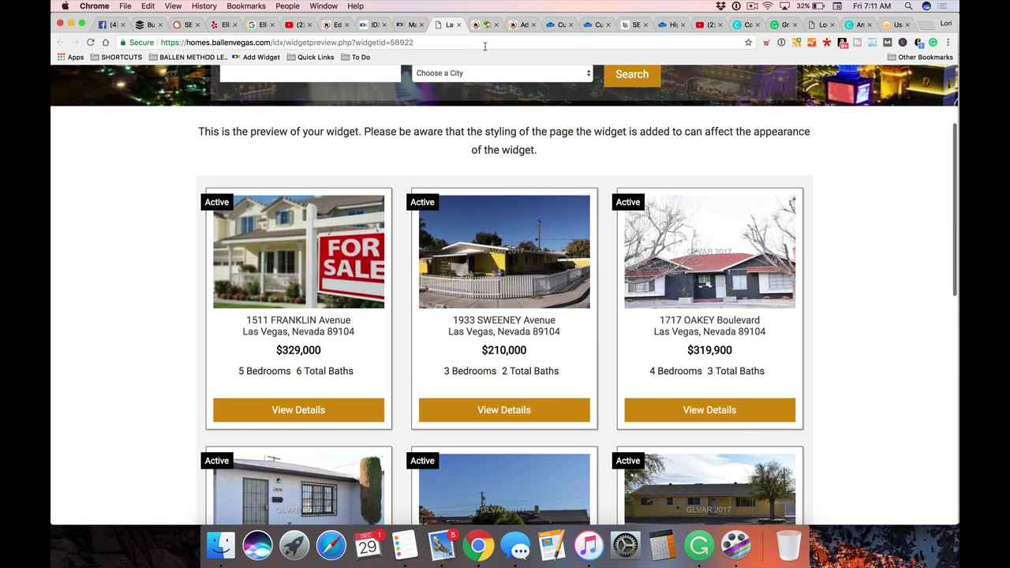
left_click(459, 24)
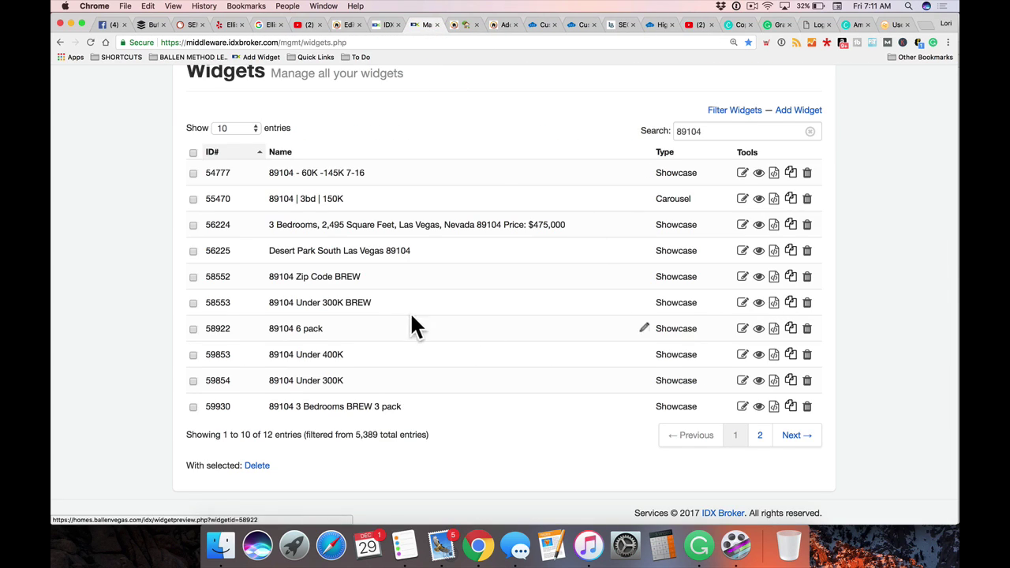
Copy the 89104 6 pack embed code into the post's Widget Code field
left_click(775, 330)
left_click(324, 215)
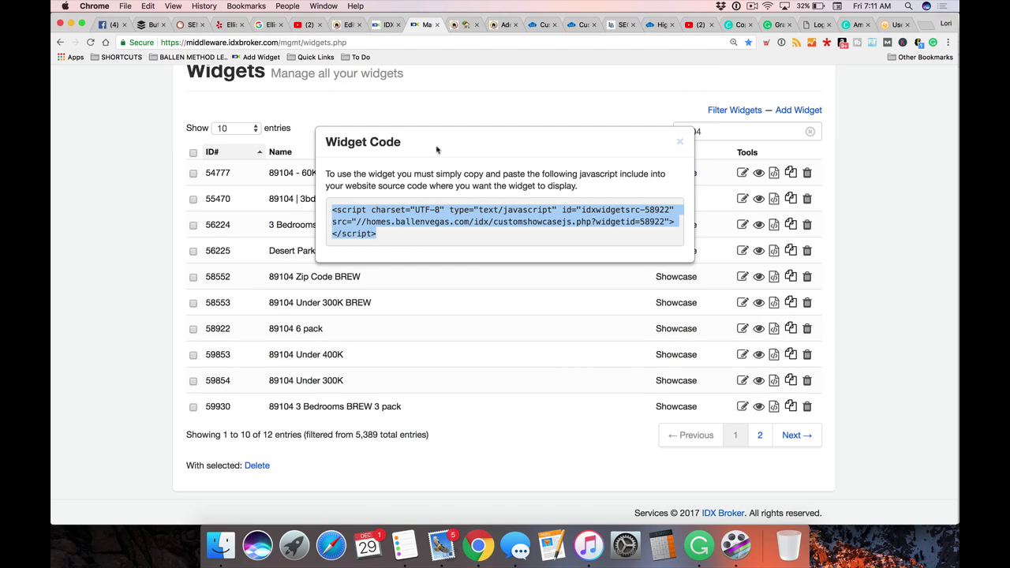
left_click(345, 25)
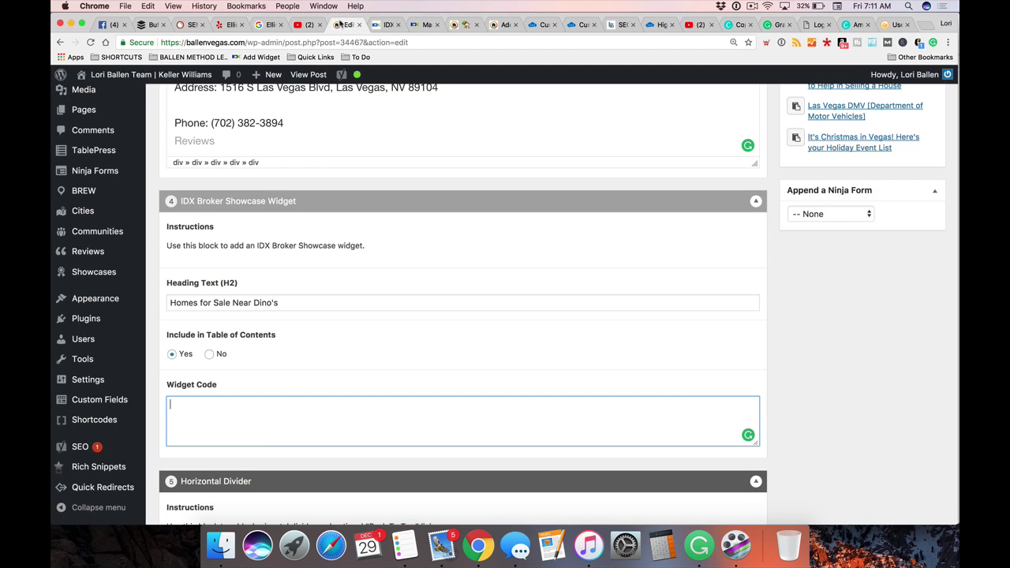
scroll(245, 352, "down", 2)
type("<script charset=\"UTF-8\" type=\"text/javascript\" id=\"idxwidgetsrc-58922\" src=\"//homes.ballenvegas.com/idx/customshowcasejs.php?widgetid=58922\"></script>")
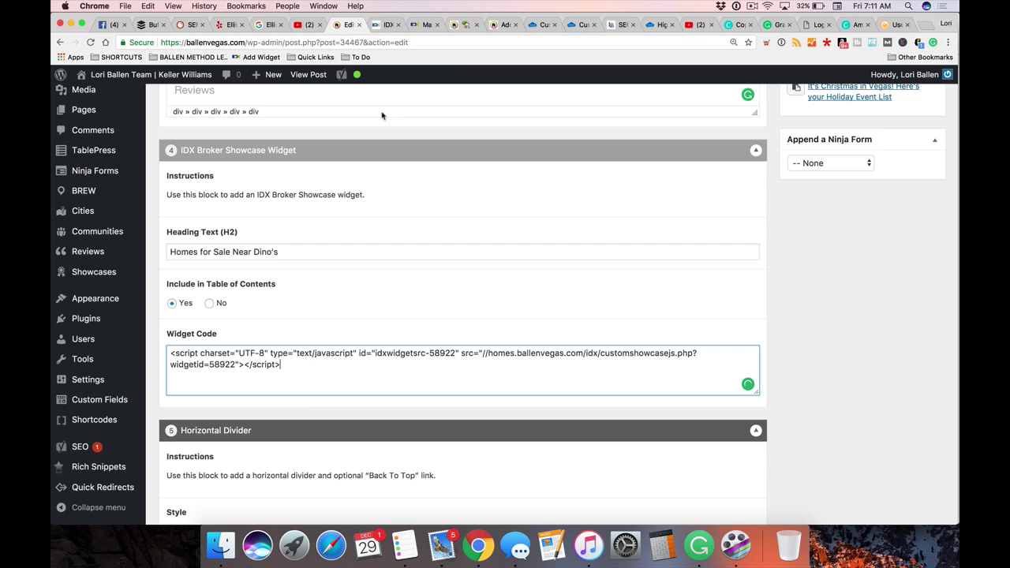
In the Best Bar page's Text view, replace the &nbsp; below the heading with the widget 58922 script
left_click(497, 25)
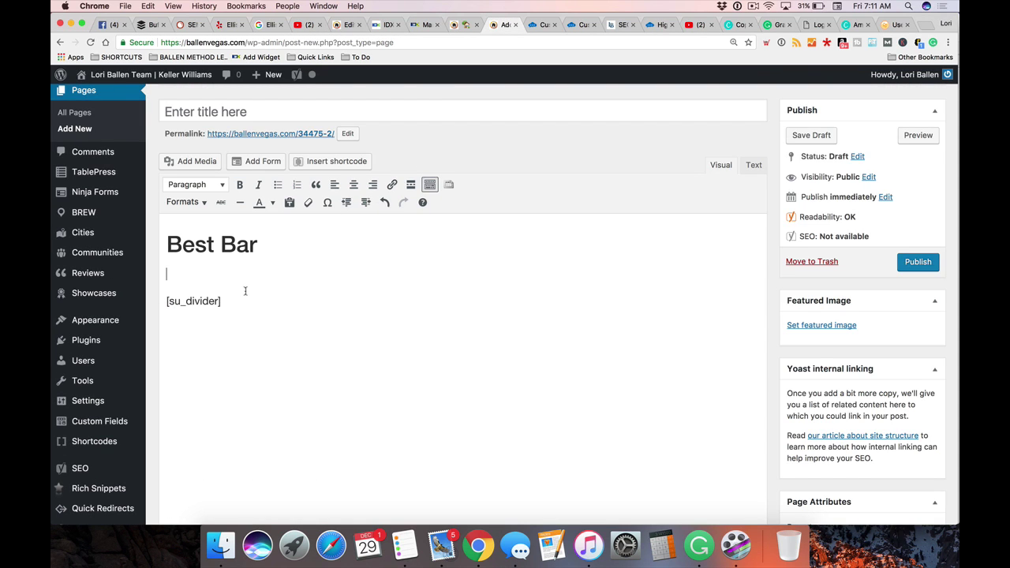
scroll(245, 290, "down", 10)
scroll(245, 294, "up", 5)
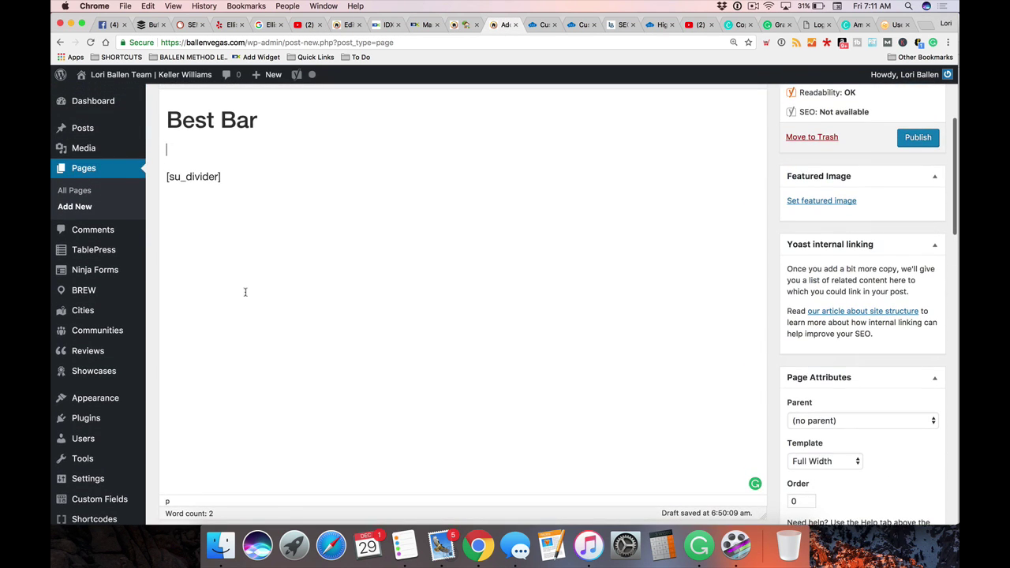
scroll(221, 236, "up", 3)
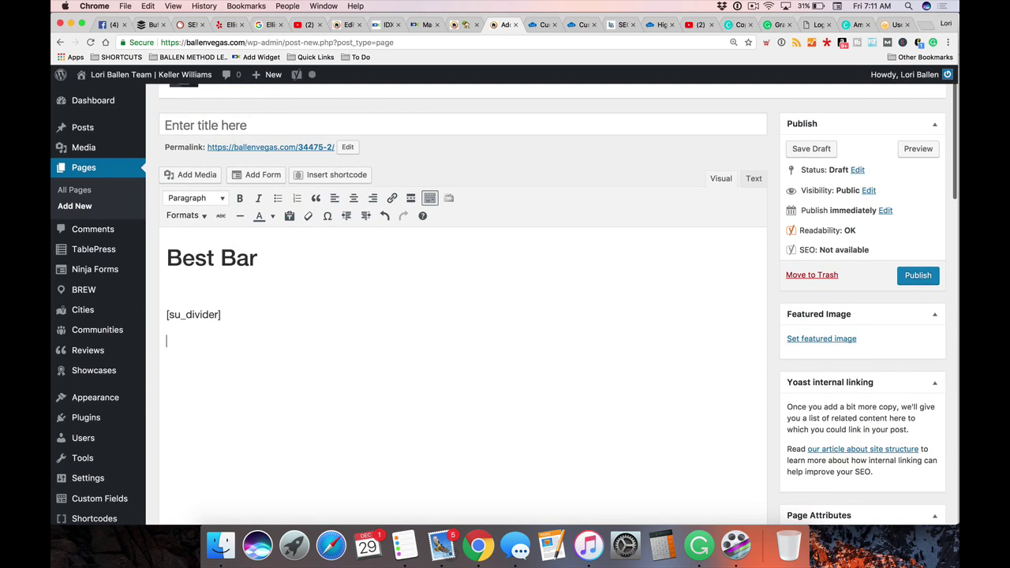
left_click(754, 178)
double_click(206, 283)
type("<script charset=\"UTF-8\" type=\"text/javascript\" id=\"idxwidgetsrc-58922\" src=\"//homes.ballenvegas.com/idx/customshowcasejs.php?widgetid=58922\"></script>")
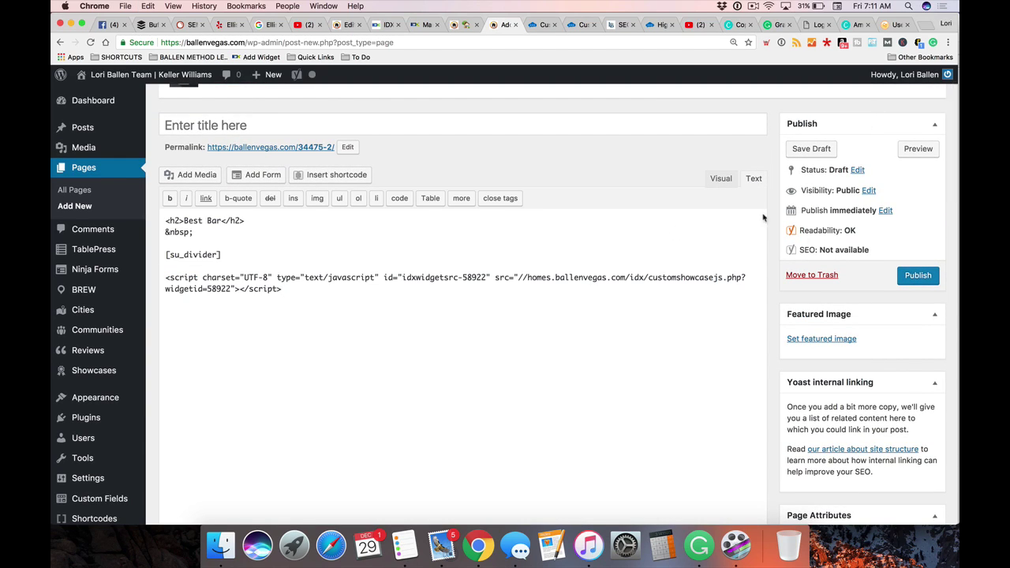
left_click(722, 178)
Undo an accidental deletion of the widget placeholder and preview the Best Bar page draft
scroll(558, 287, "down", 1)
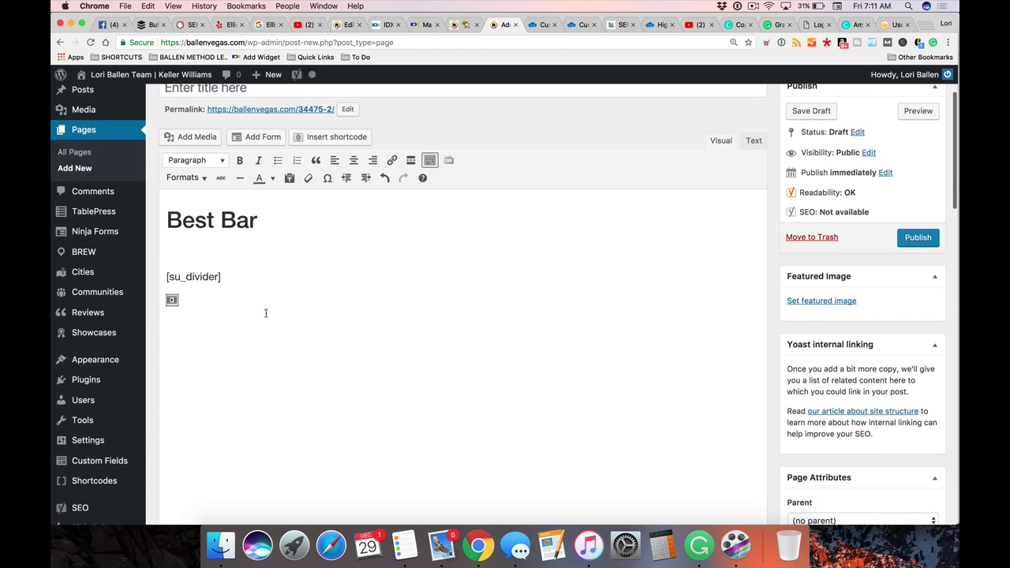
key("BackSpace")
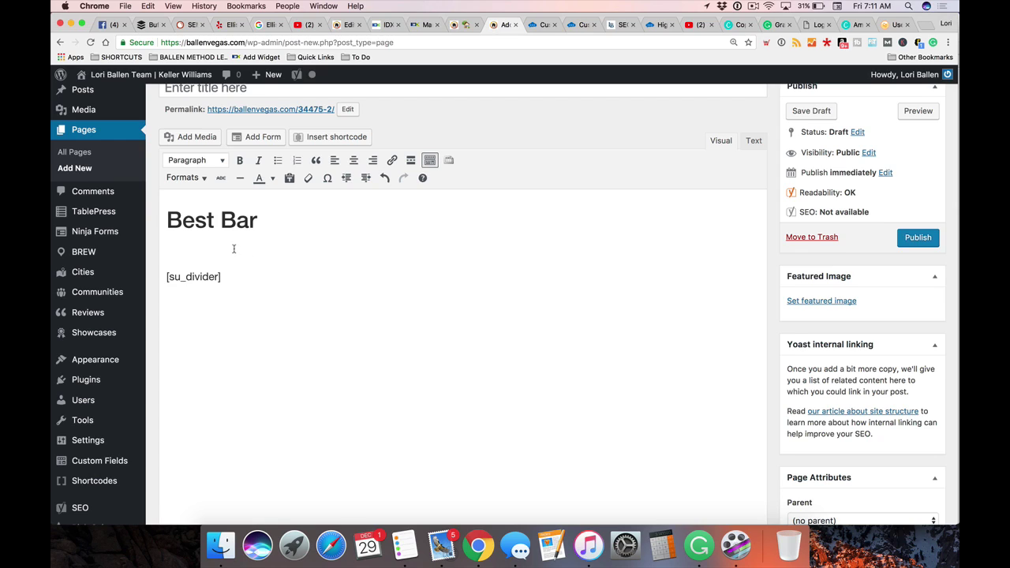
key("super+z")
scroll(868, 237, "up", 2)
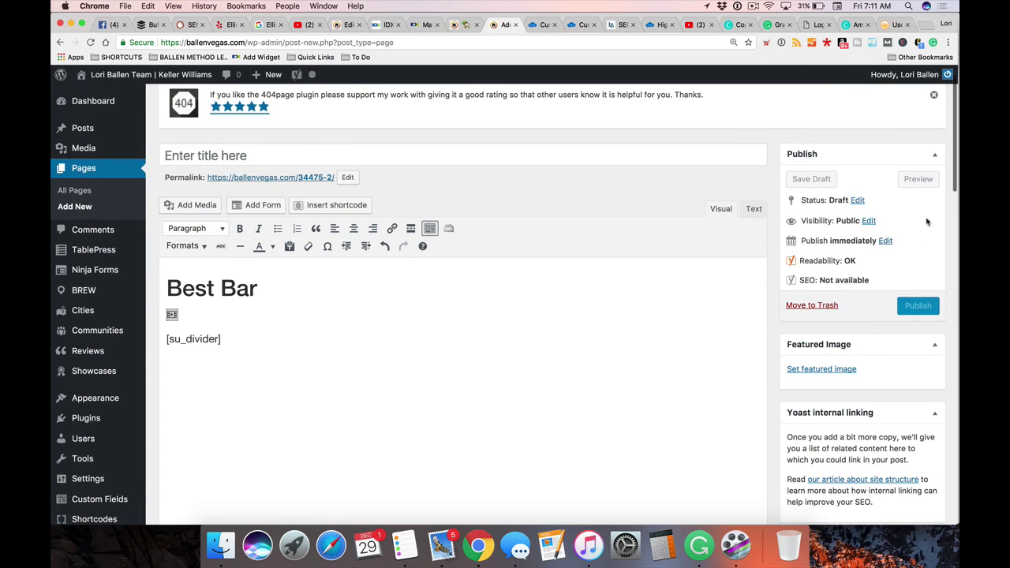
left_click(918, 180)
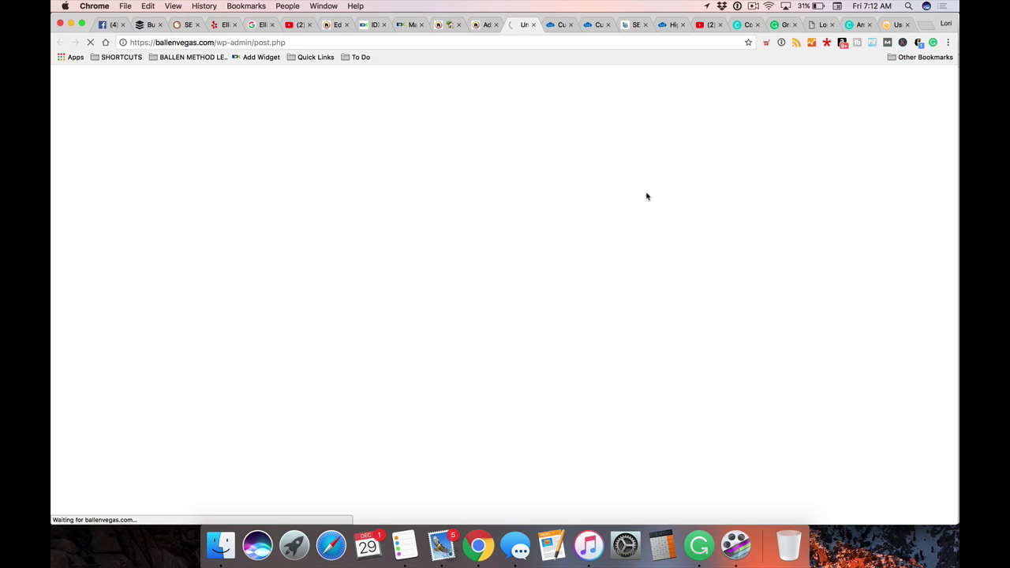
Return to the Karaoke post editor and open a fresh preview of the post beside it
scroll(316, 401, "down", 5)
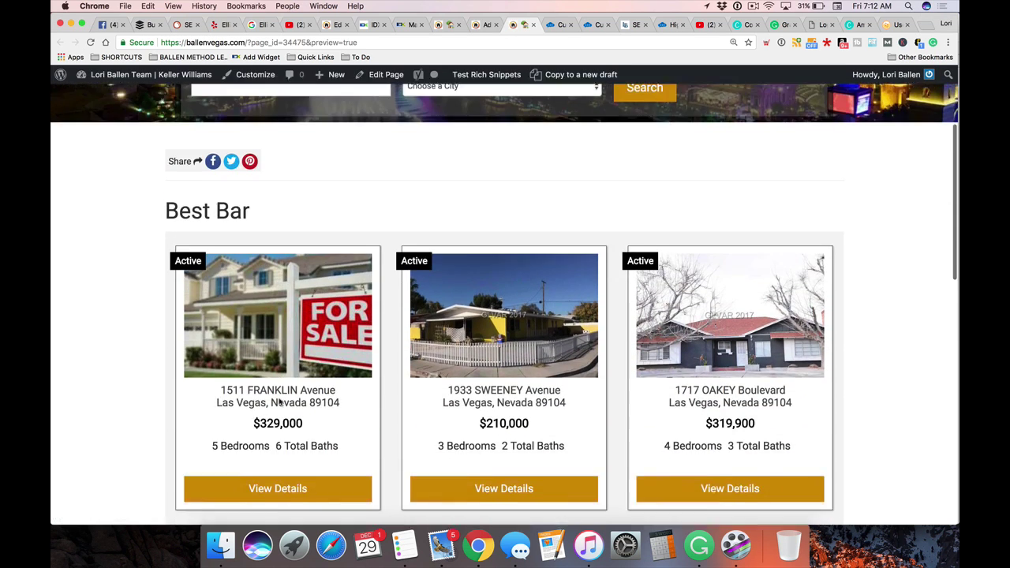
scroll(281, 401, "down", 2)
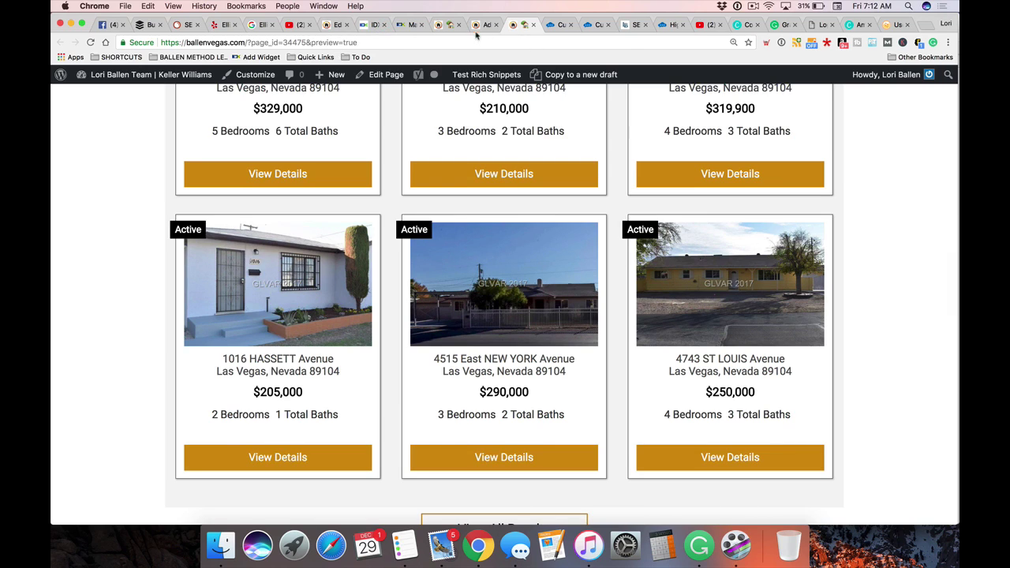
left_click(476, 30)
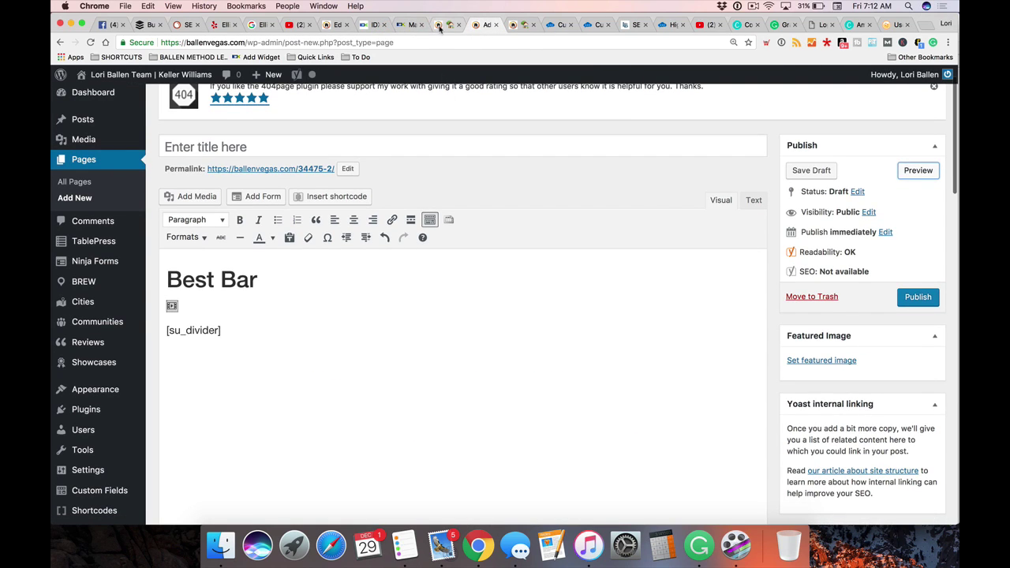
left_click(439, 27)
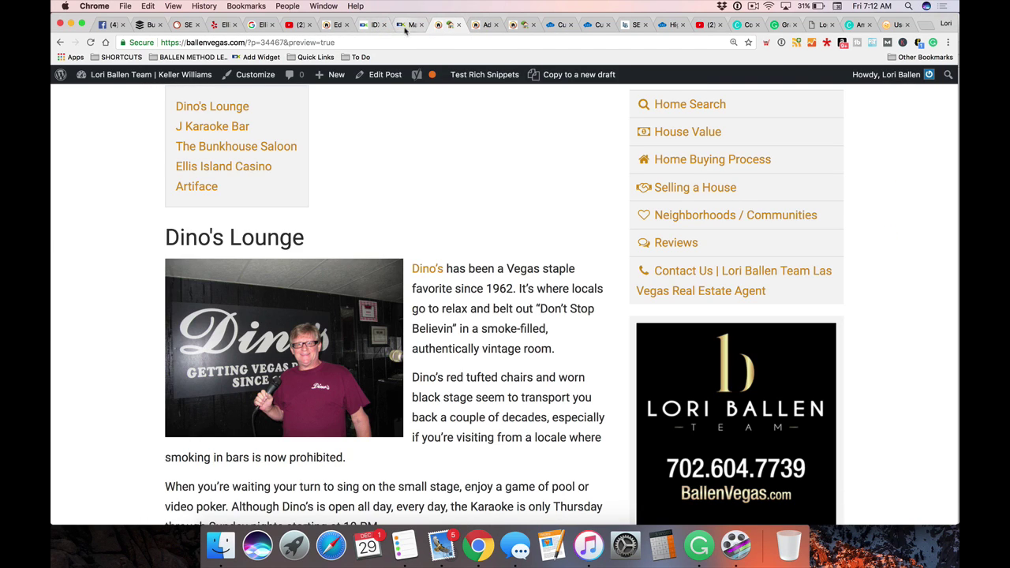
left_click(338, 25)
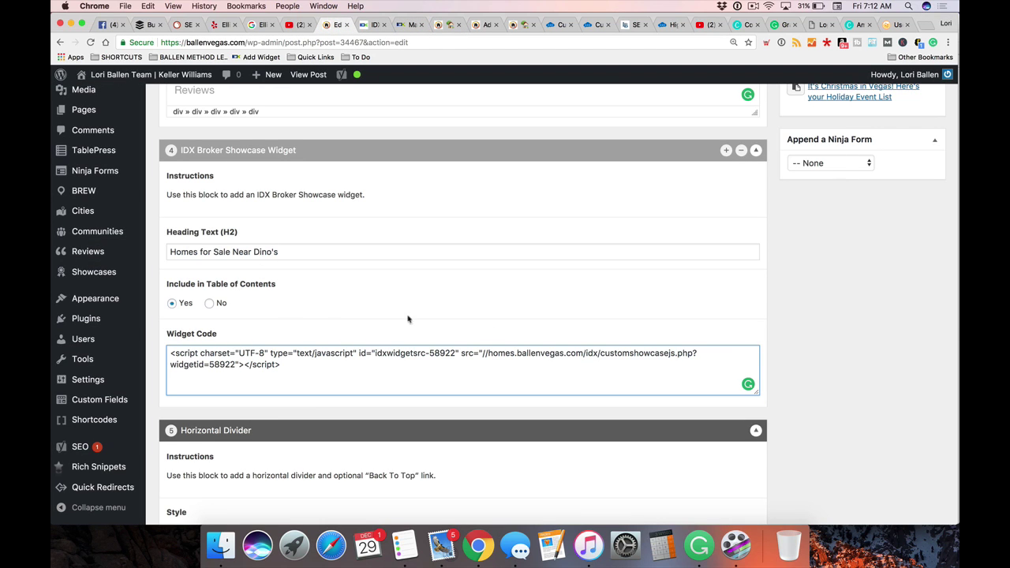
scroll(506, 290, "down", 2)
scroll(505, 289, "up", 3)
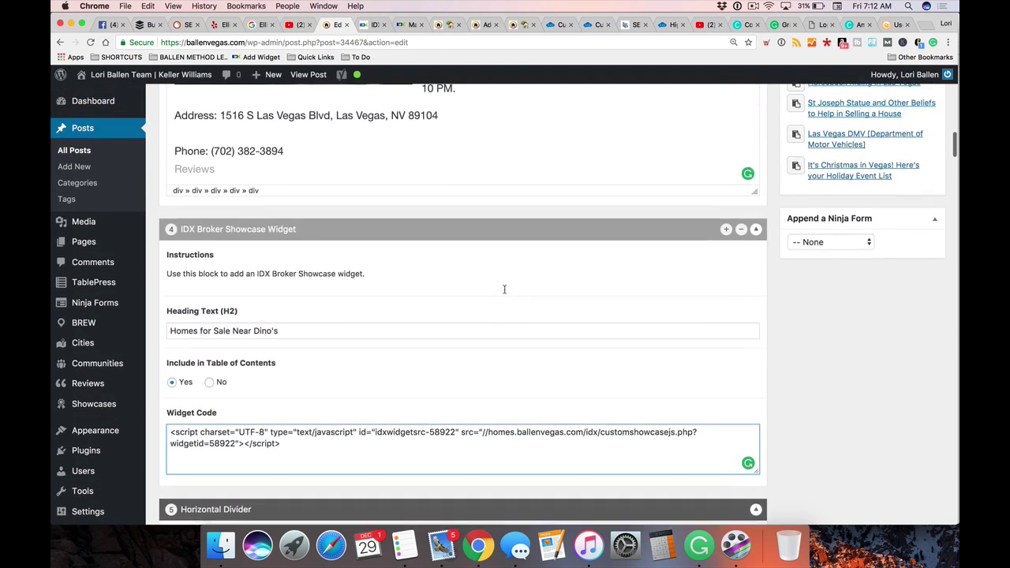
scroll(504, 288, "up", 15)
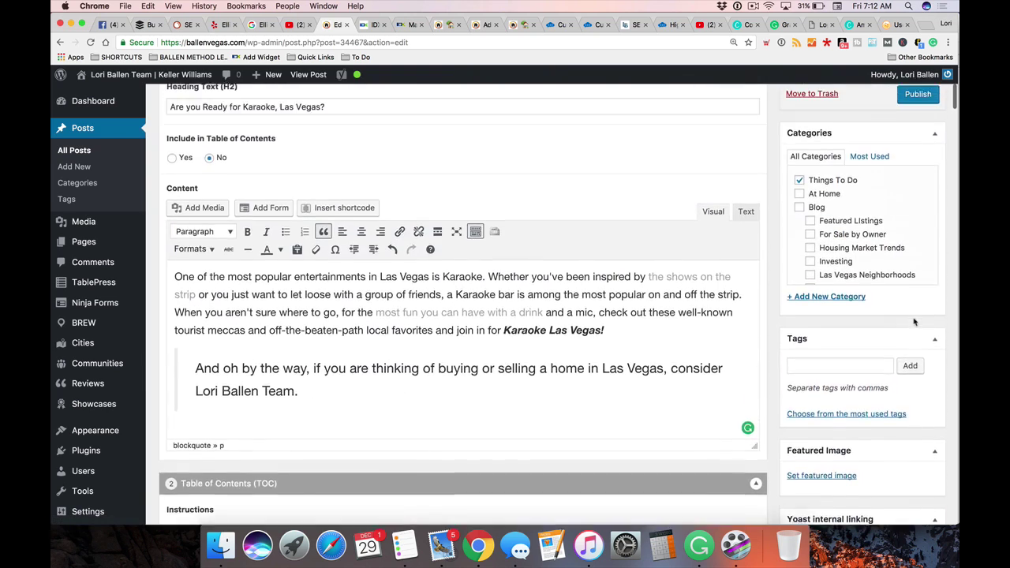
scroll(914, 321, "up", 5)
left_click(918, 245)
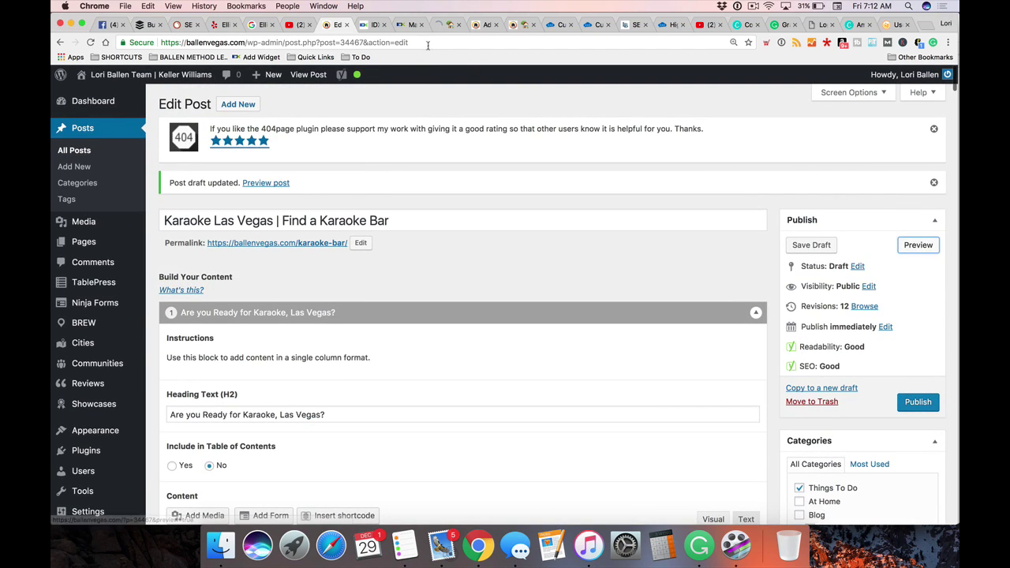
left_click_drag(442, 24, 382, 28)
left_click(382, 26)
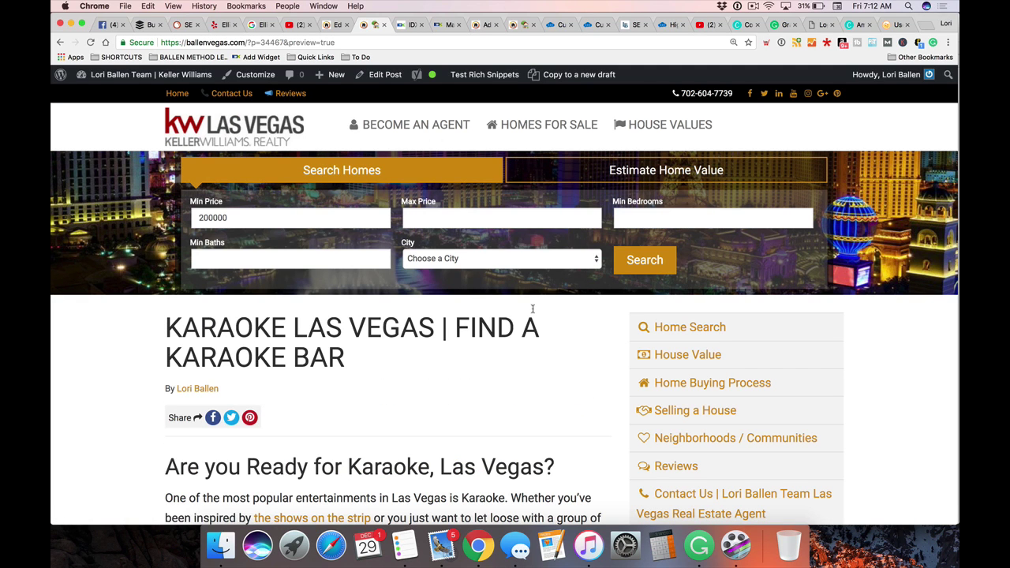
Scroll the preview to the 89104 listings under Dino's Lounge, priced $205,000 to $290,000
scroll(386, 416, "down", 10)
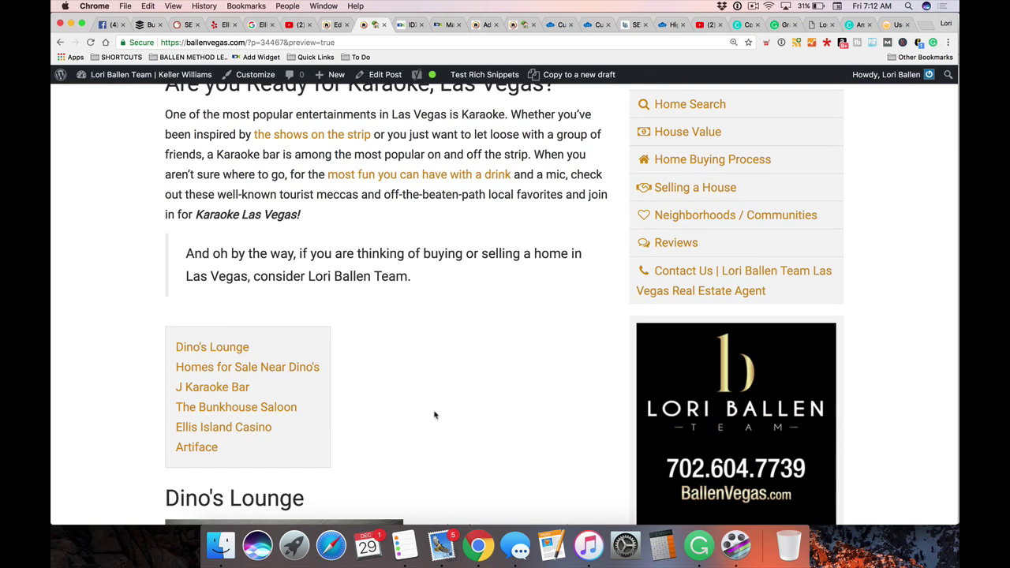
scroll(408, 401, "down", 20)
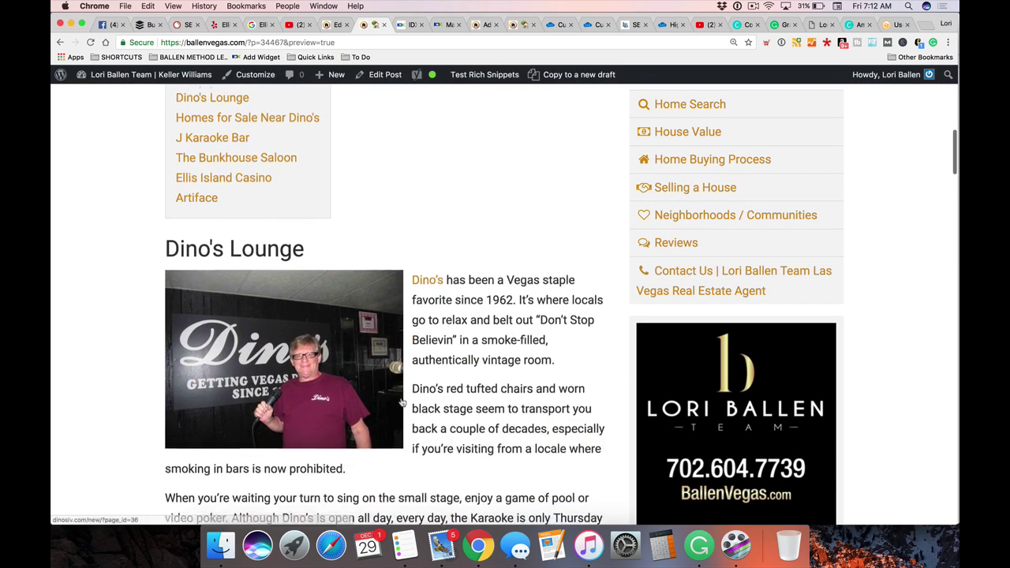
scroll(402, 402, "down", 20)
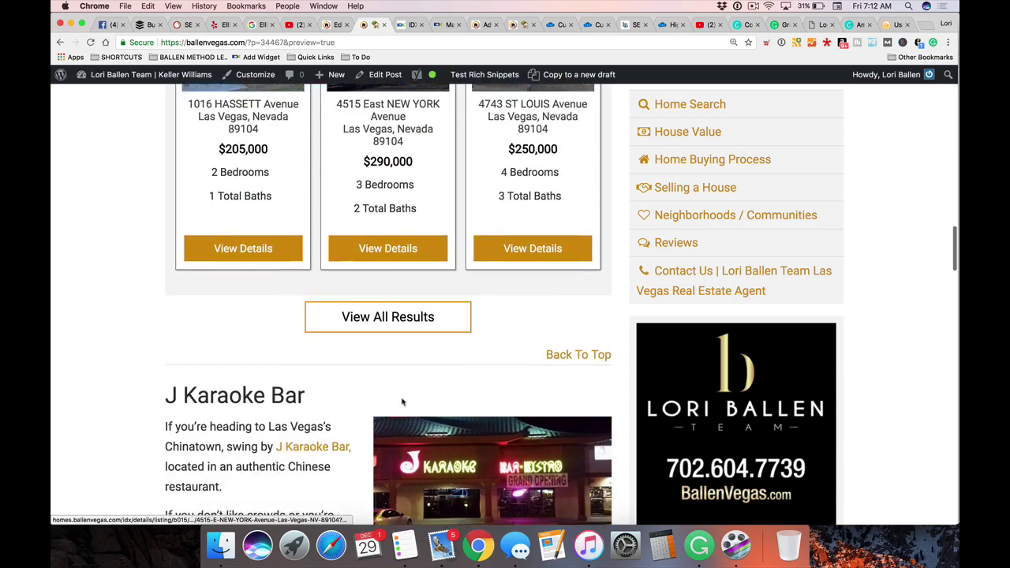
scroll(402, 403, "down", 20)
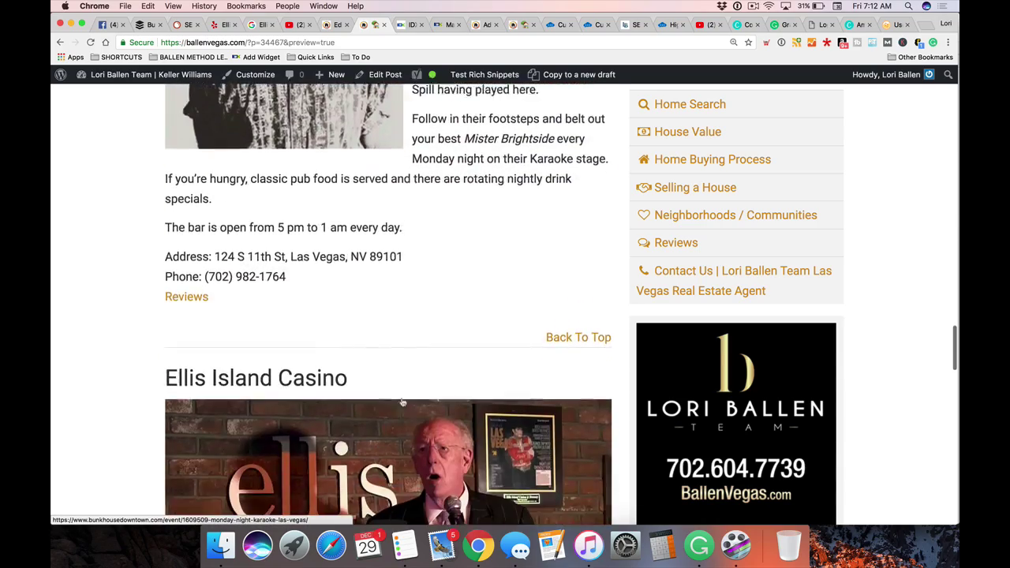
scroll(402, 403, "up", 20)
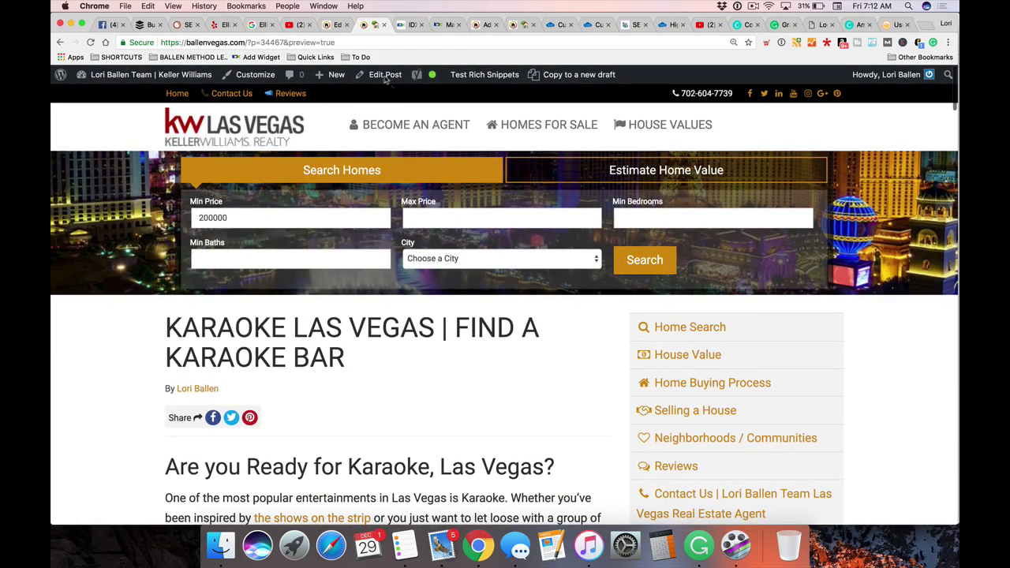
Open Pingdom Speed from Quick Links in a new tab and test from San Jose, California, USA
left_click(927, 26)
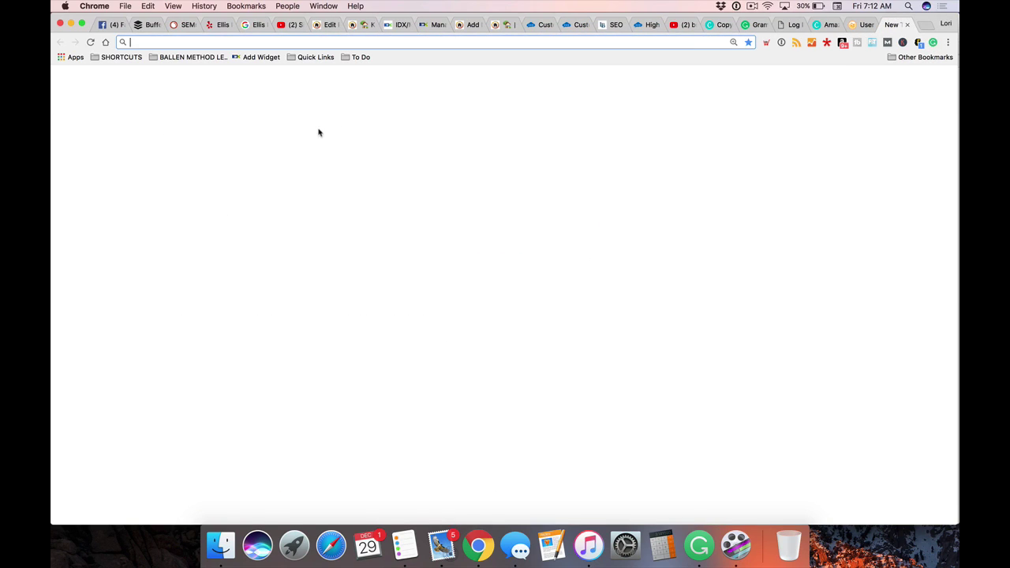
left_click(306, 57)
left_click(310, 150)
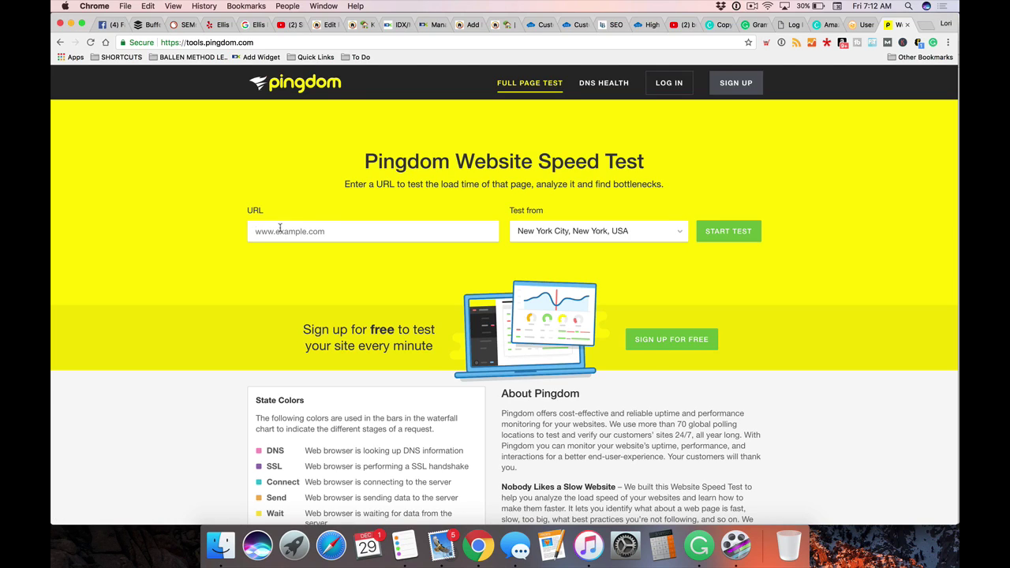
left_click(606, 232)
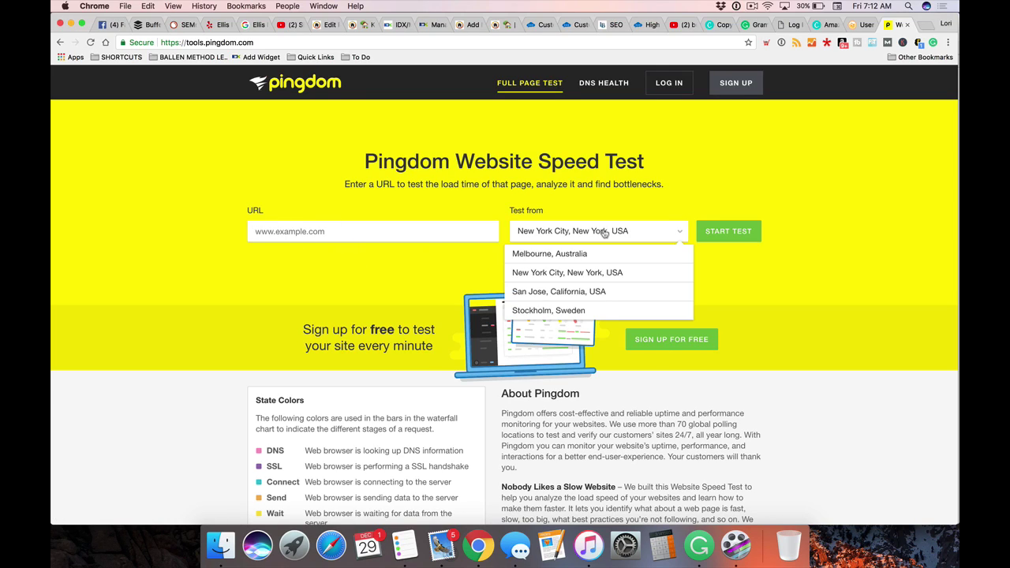
left_click(569, 293)
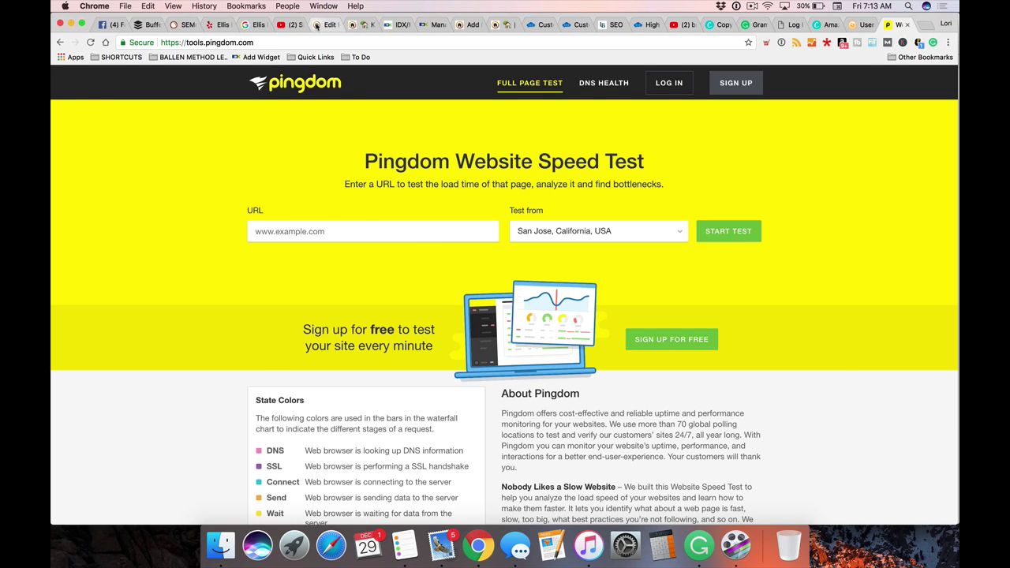
left_click(316, 26)
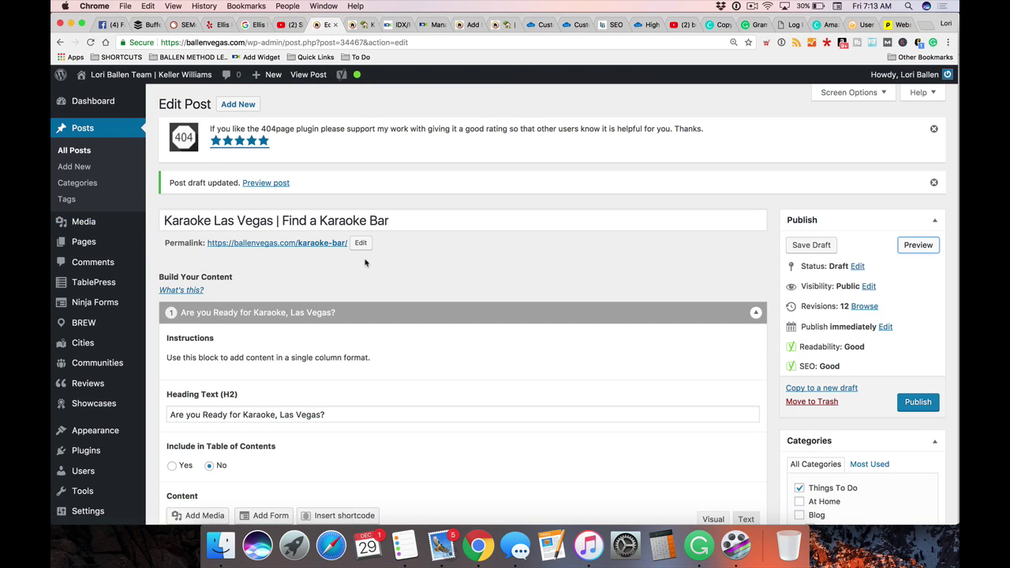
Replace the karaoke post preview with ballenbrands.com, loading the Ballen Brands home page
left_click(501, 266)
left_click(498, 26)
left_click(400, 43)
type("ballenbra")
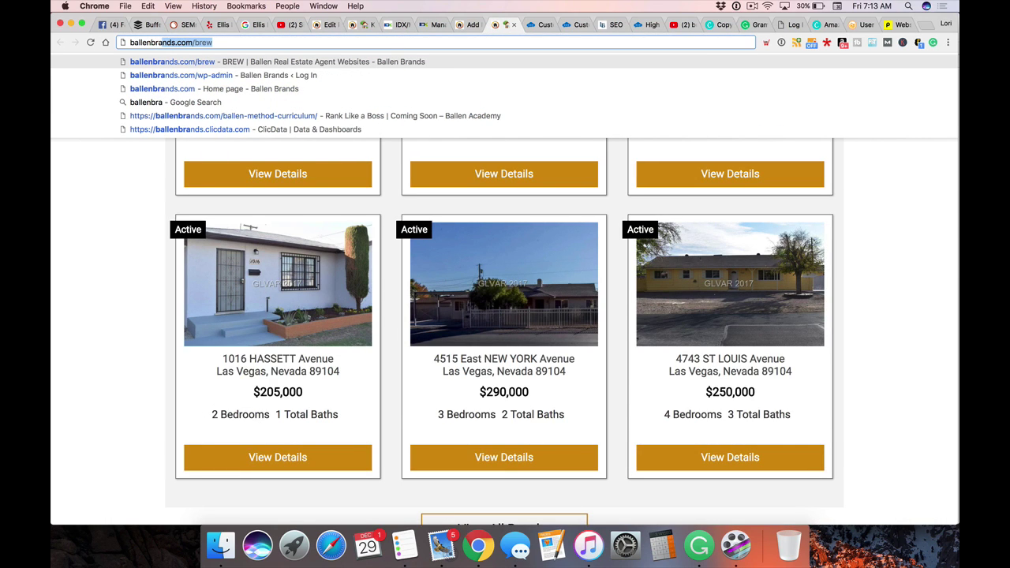
key("Escape")
type("nds")
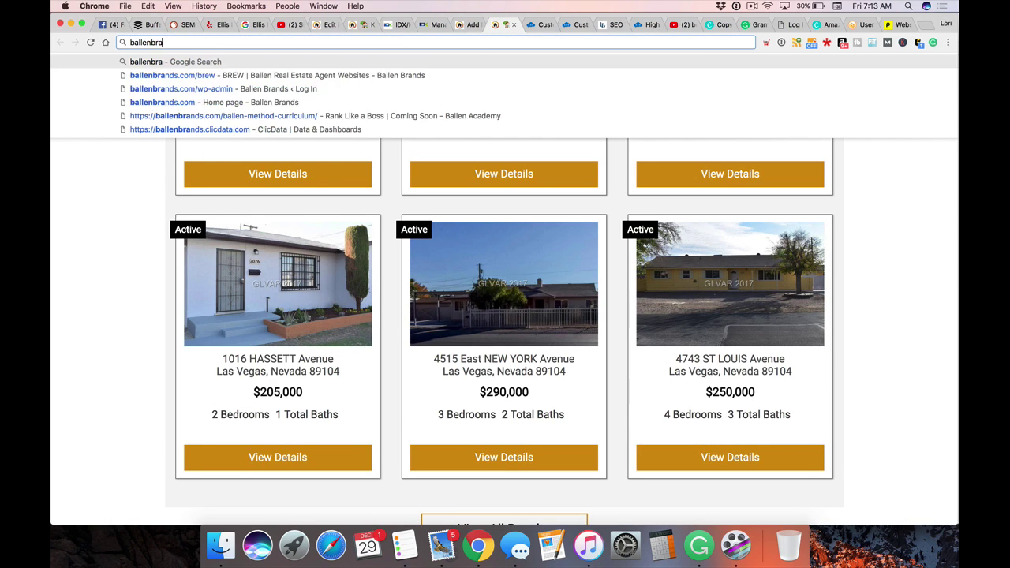
type(".com")
key("Delete")
key("Return")
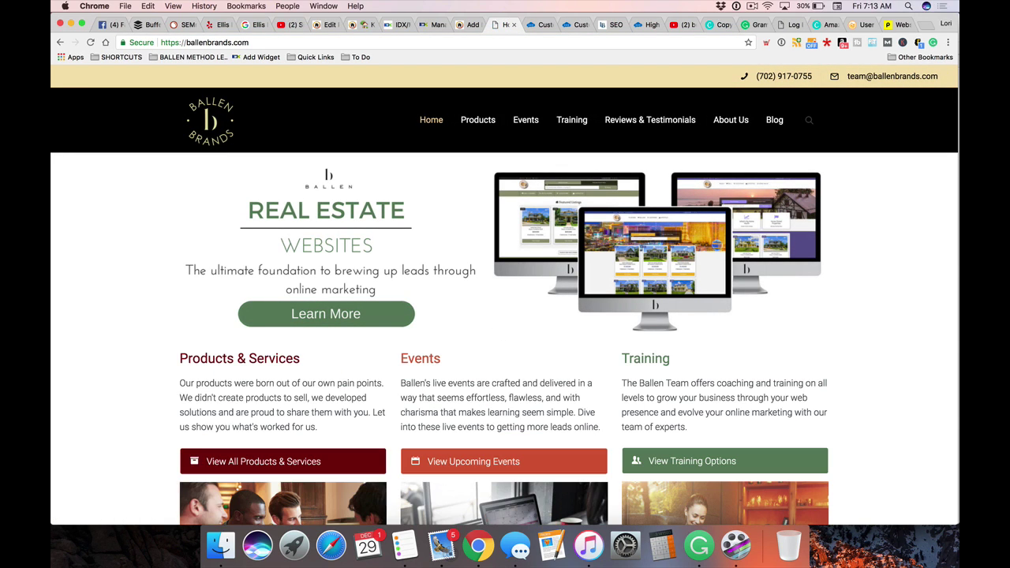
Open the Real Estate Website Hosting page from Products and review features like Nightly Backups, 5GB Disk Space and 250GB Bandwidth
mouse_move(474, 123)
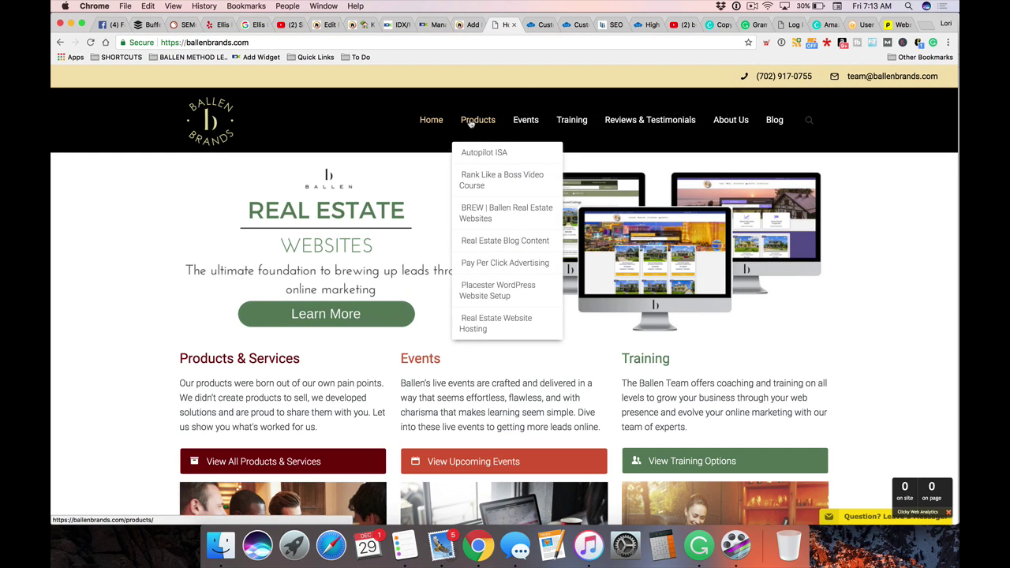
left_click(494, 330)
scroll(452, 358, "down", 5)
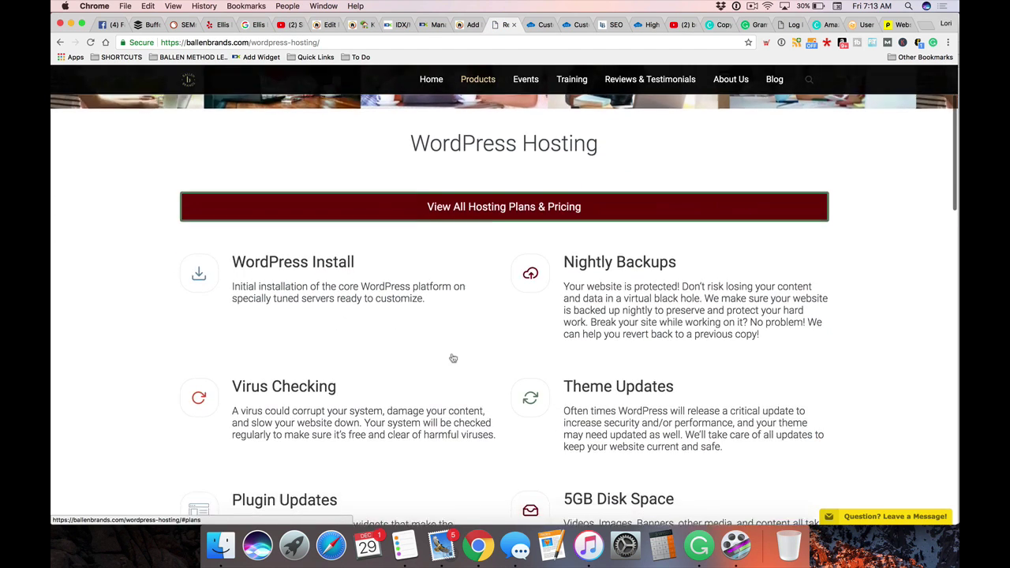
scroll(453, 358, "down", 5)
scroll(452, 358, "up", 10)
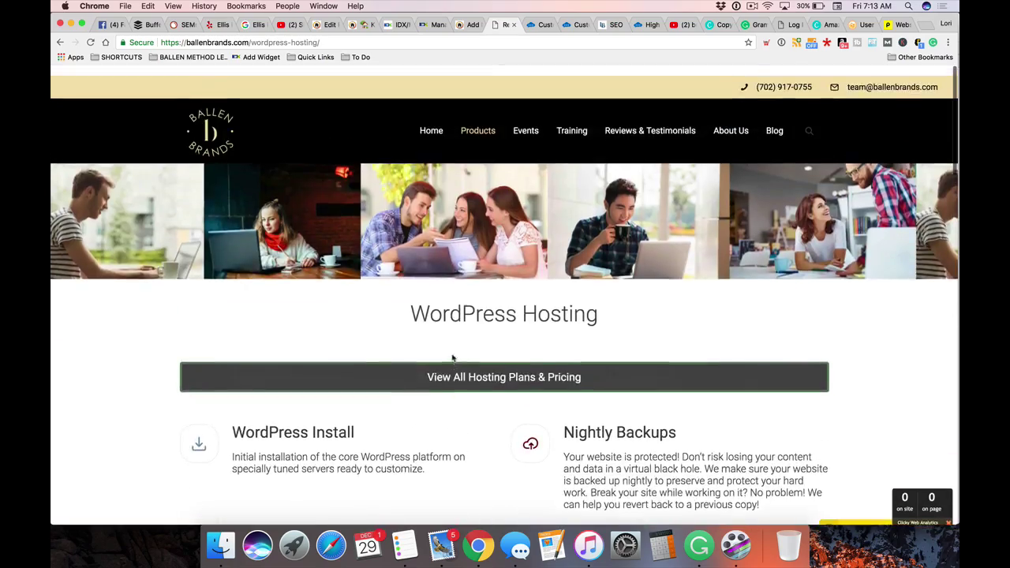
scroll(453, 359, "down", 2)
scroll(453, 359, "down", 5)
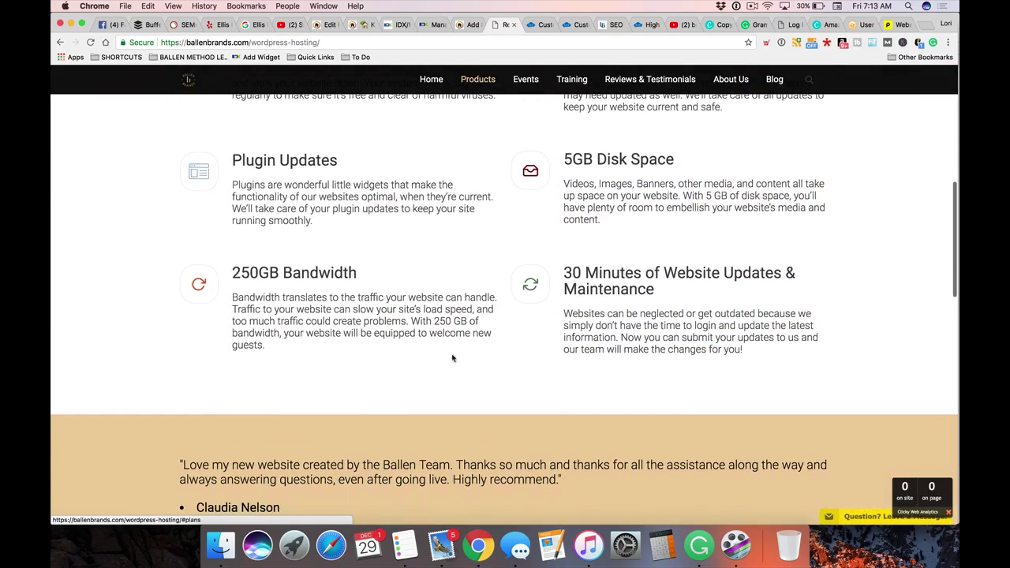
scroll(453, 359, "up", 2)
scroll(453, 358, "up", 5)
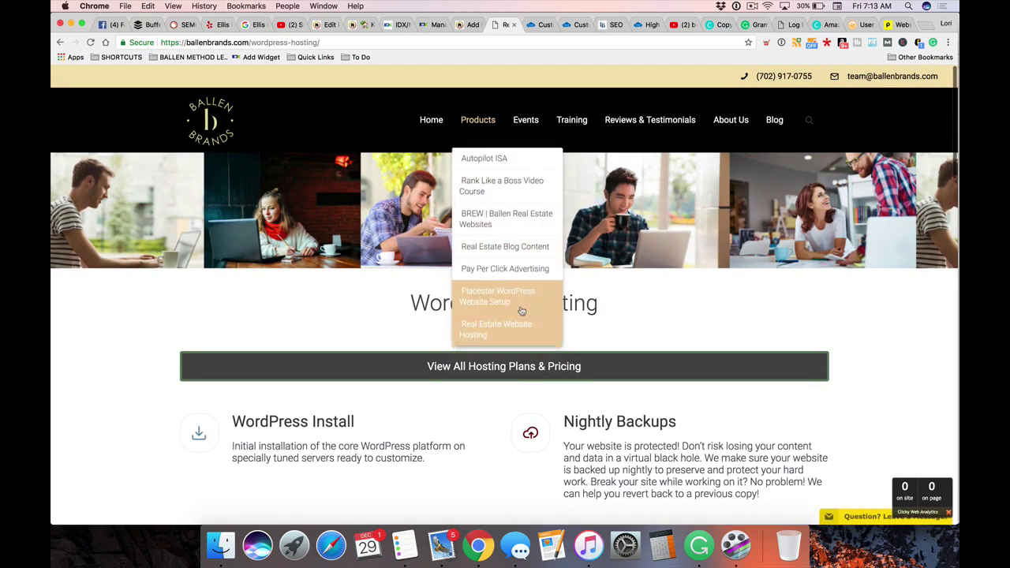
scroll(353, 338, "down", 2)
scroll(352, 338, "down", 4)
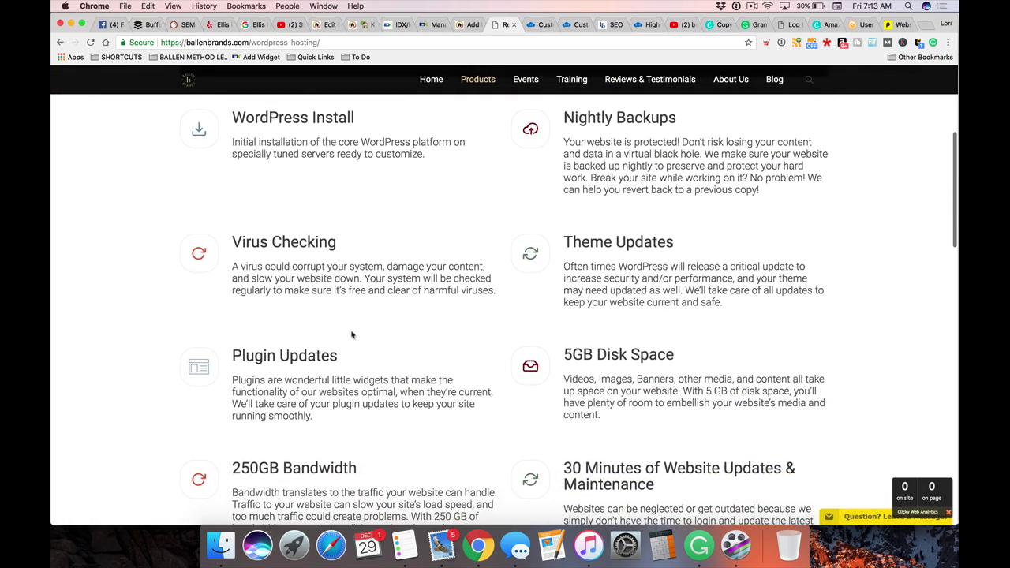
scroll(344, 335, "down", 1)
scroll(347, 340, "up", 3)
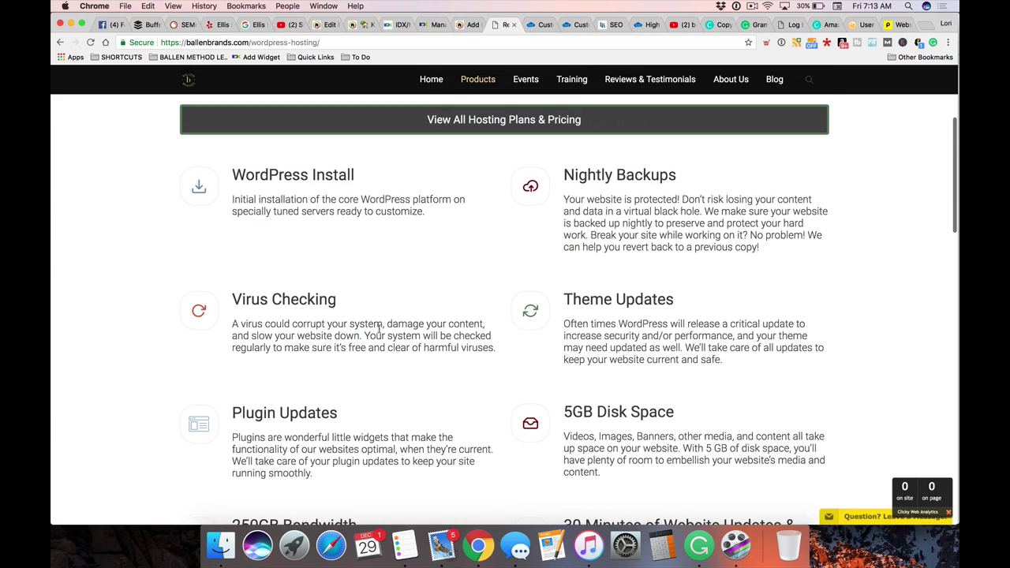